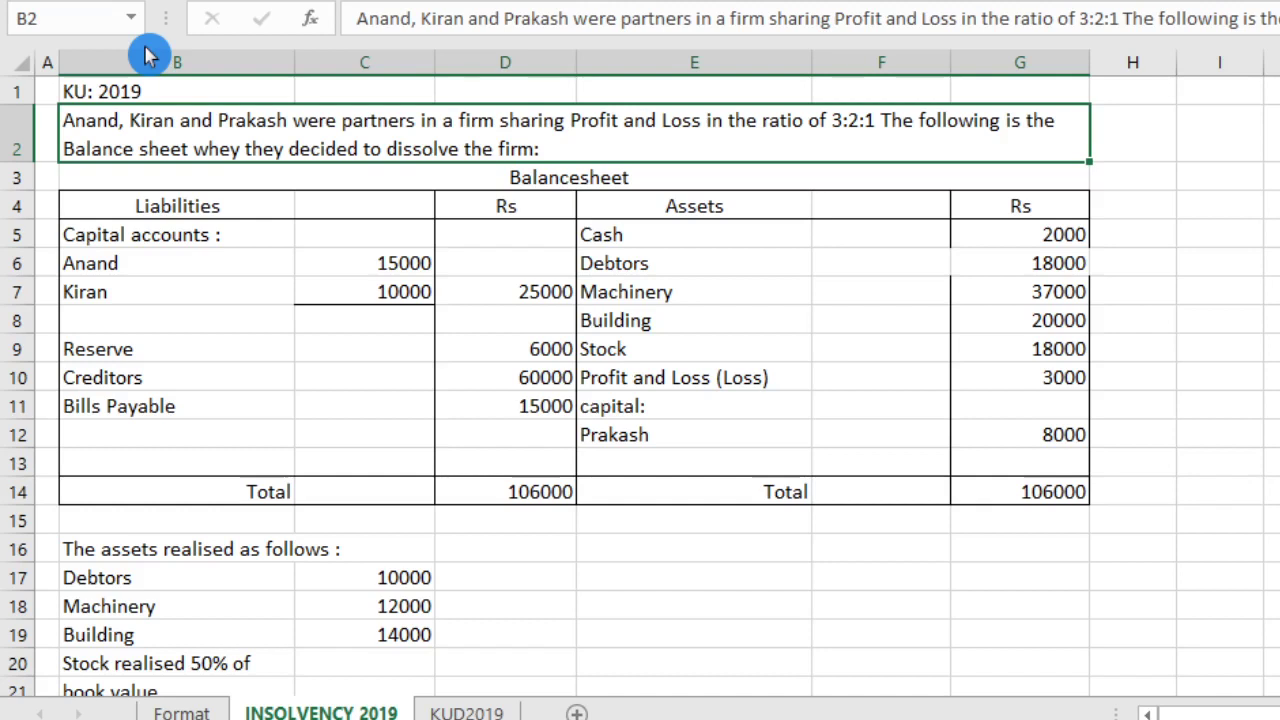
# Step: Review the liabilities side of the balance sheet, from the capital accounts and reserve to creditors, bills payable and the total
pyautogui.press('Down')
pyautogui.press('Down')
pyautogui.press('Down')
pyautogui.press('Down')
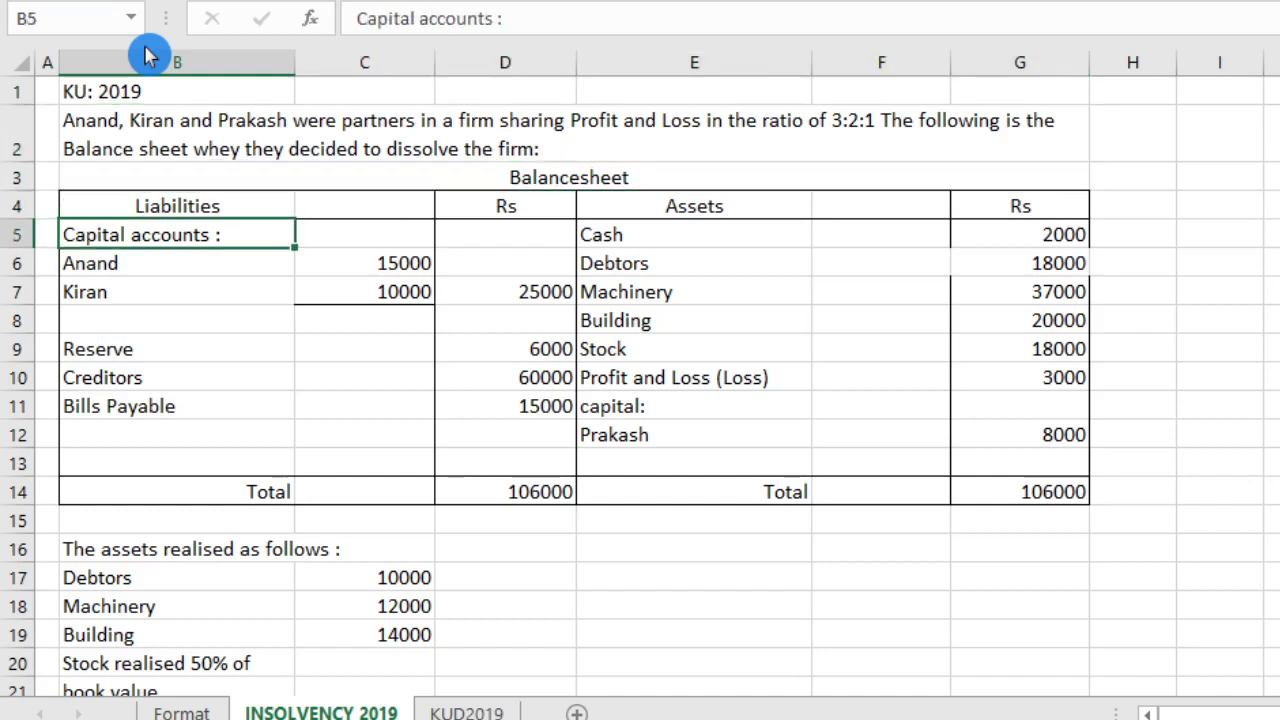
pyautogui.press('Right')
pyautogui.press('Down')
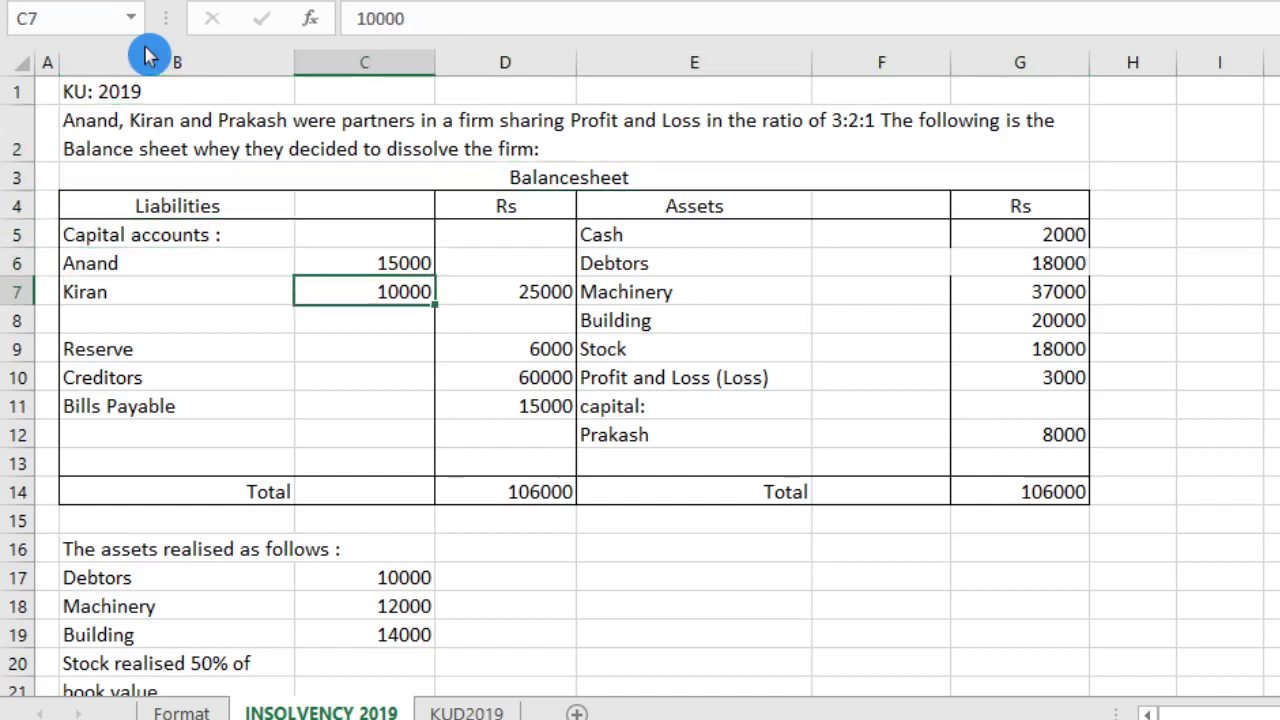
pyautogui.press('Down')
pyautogui.press('Down')
pyautogui.press('Right')
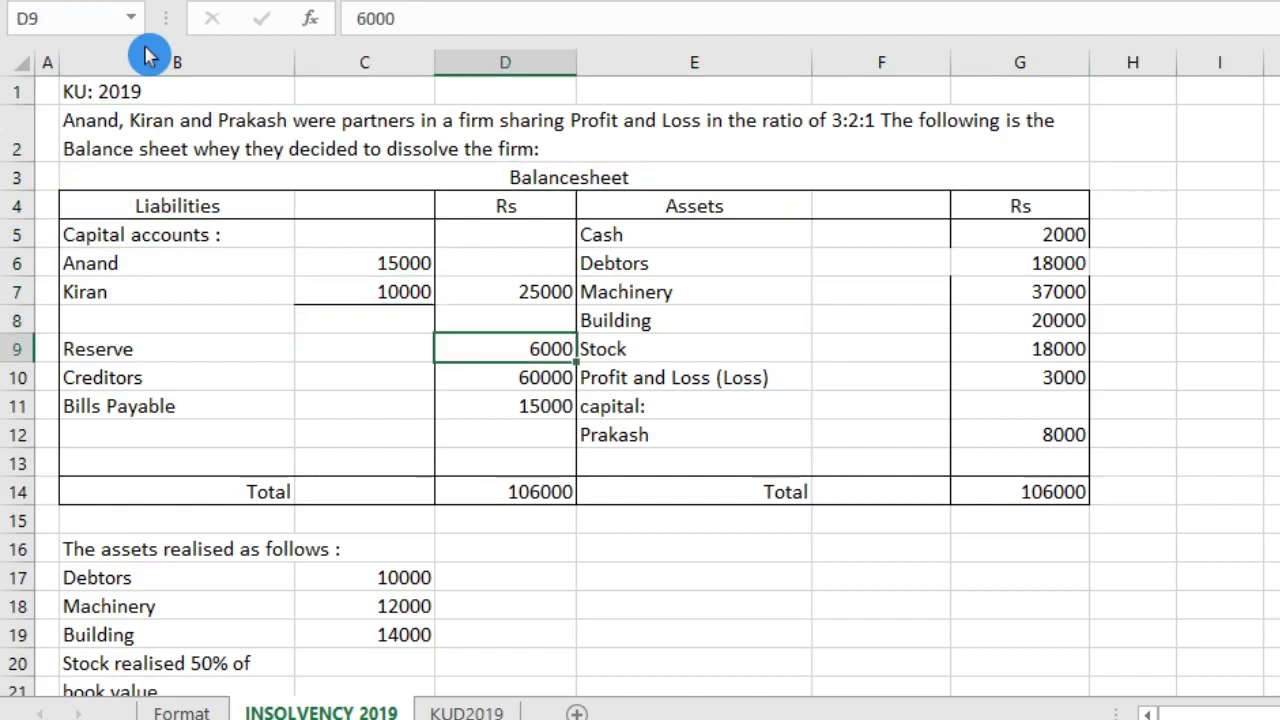
pyautogui.press('Down')
pyautogui.press('Down')
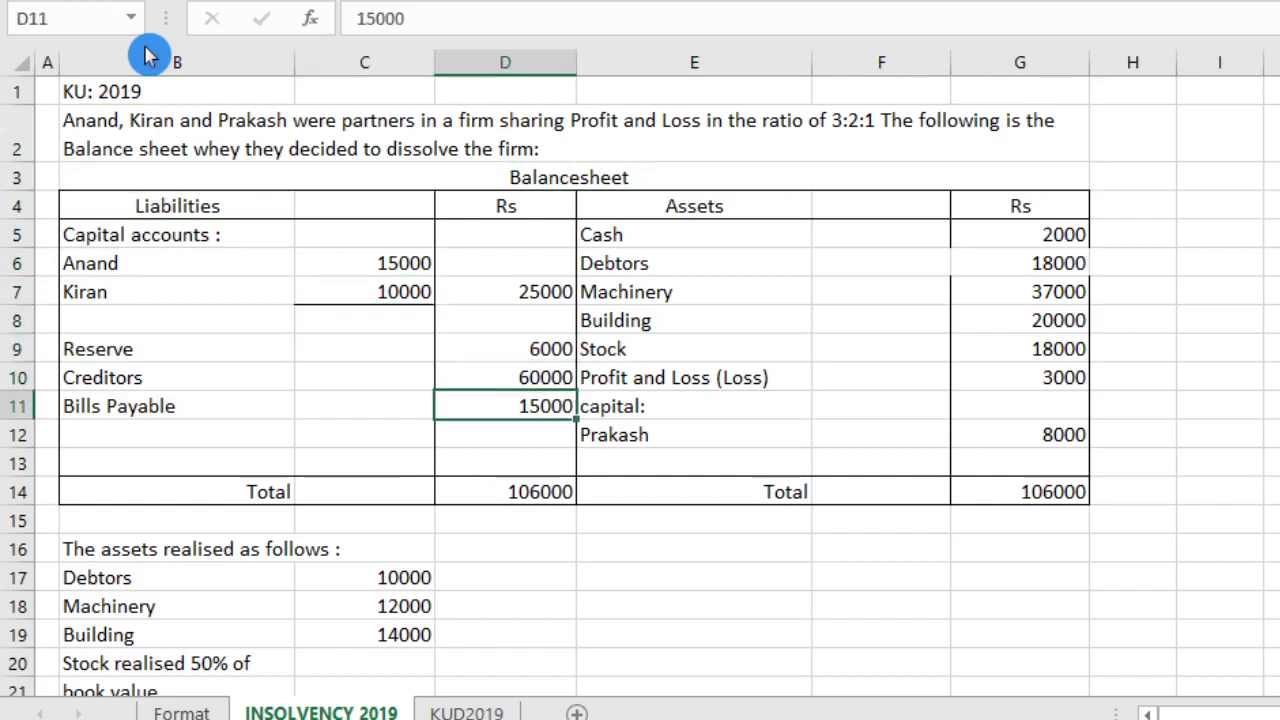
pyautogui.press('Down')
pyautogui.press('Down')
pyautogui.press('Down')
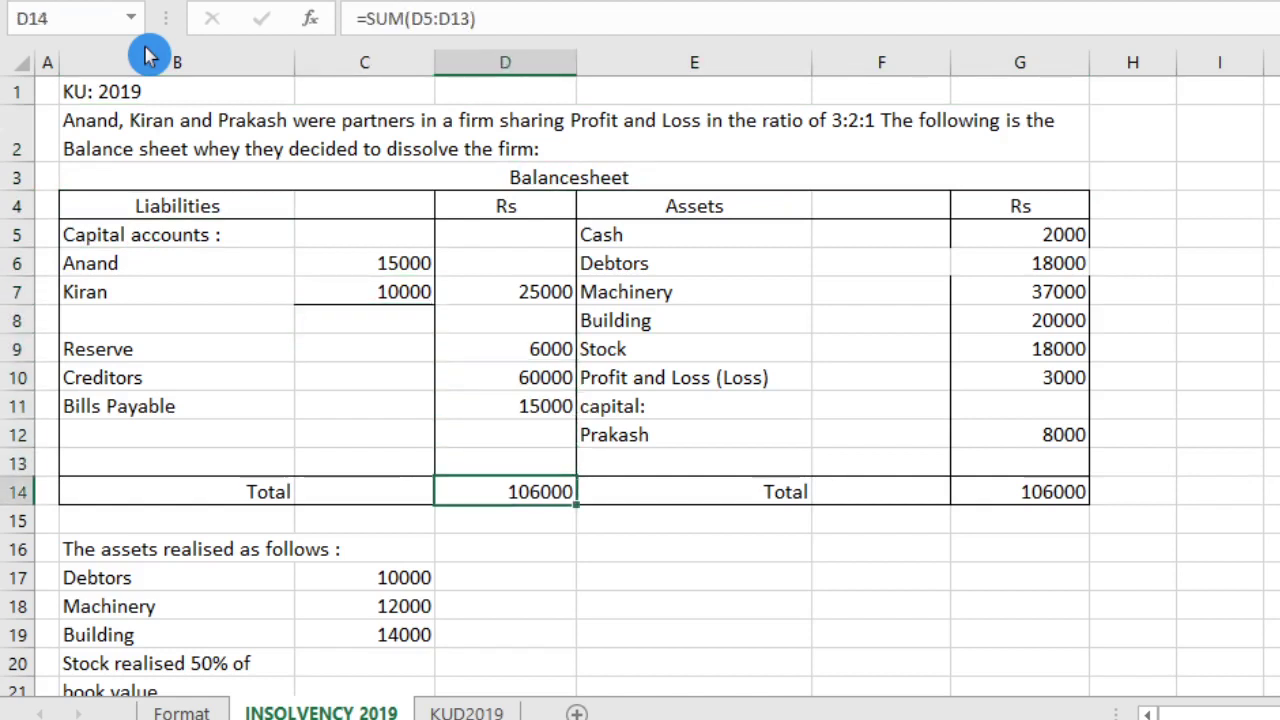
# Step: Review the assets side of the balance sheet, going through debtors, machinery, building, stock and the profit and loss balance
pyautogui.press('Right')
pyautogui.press('Up')
pyautogui.press('Up')
pyautogui.press('Up')
pyautogui.press('Up')
pyautogui.press('Up')
pyautogui.press('Up')
pyautogui.press('Up')
pyautogui.press('Up')
pyautogui.press('Up')
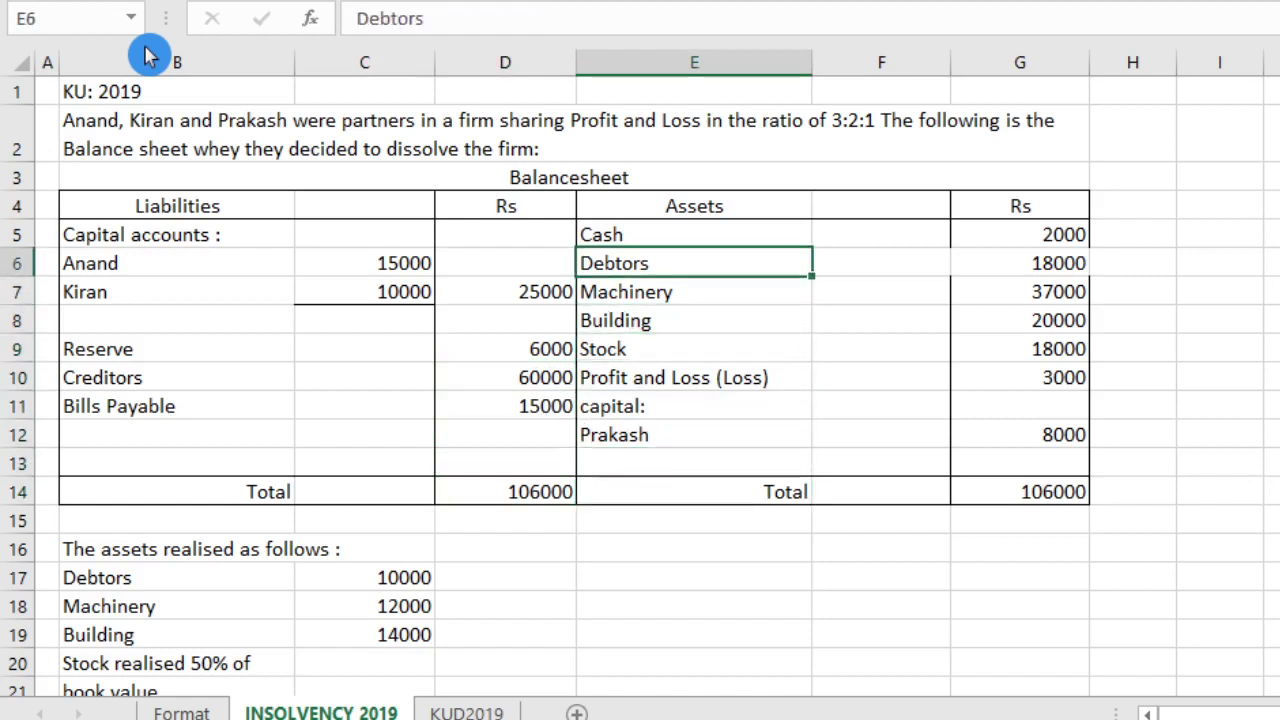
pyautogui.press('Right')
pyautogui.press('Right')
pyautogui.press('Down')
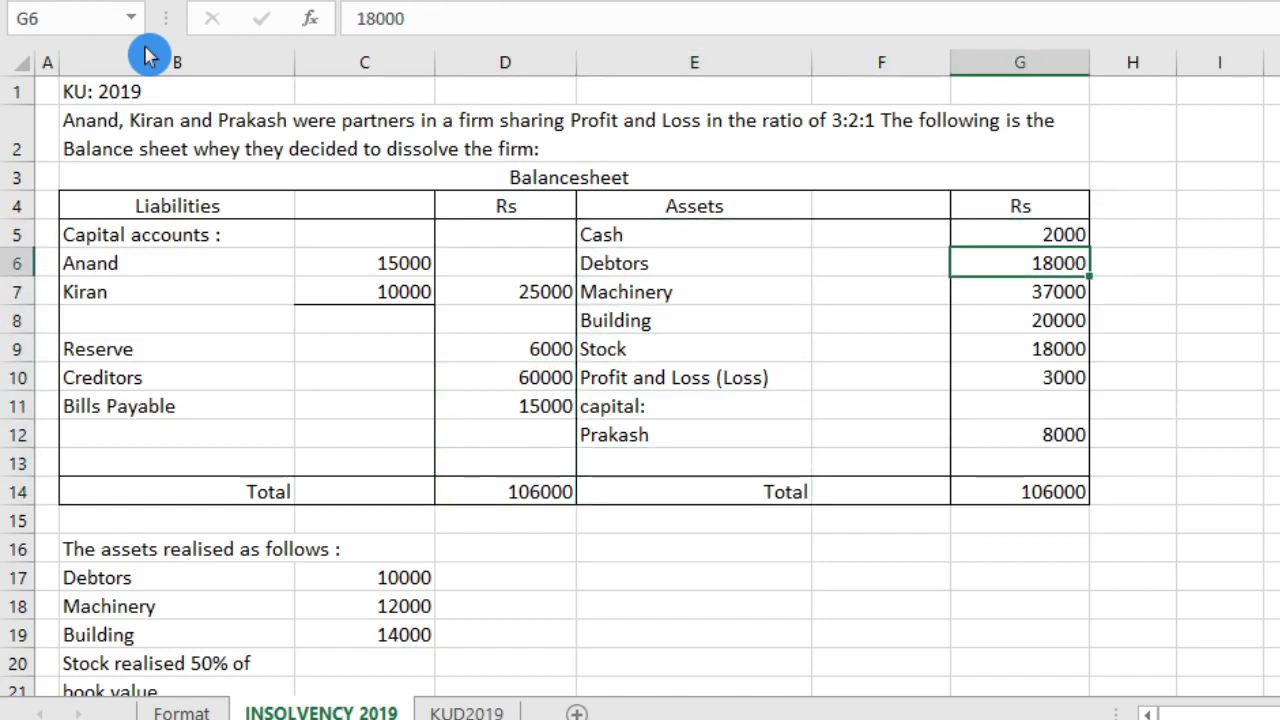
pyautogui.press('Down')
pyautogui.press('Down')
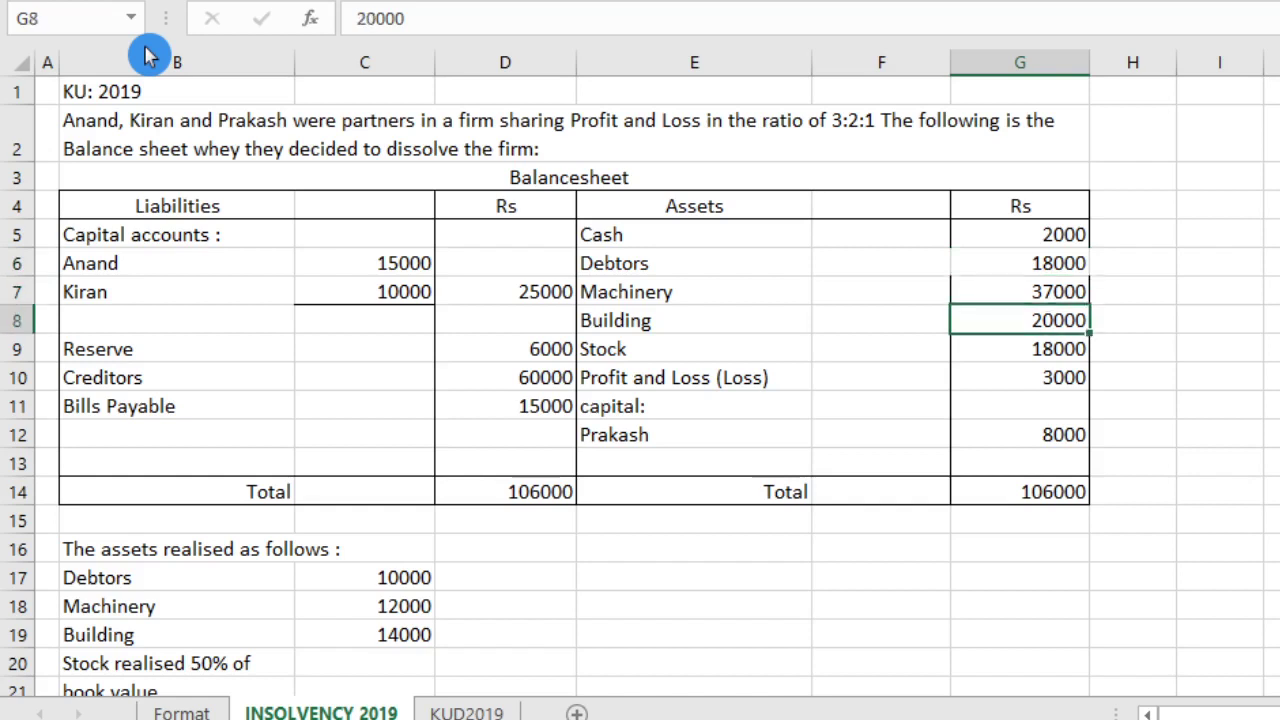
pyautogui.press('Down')
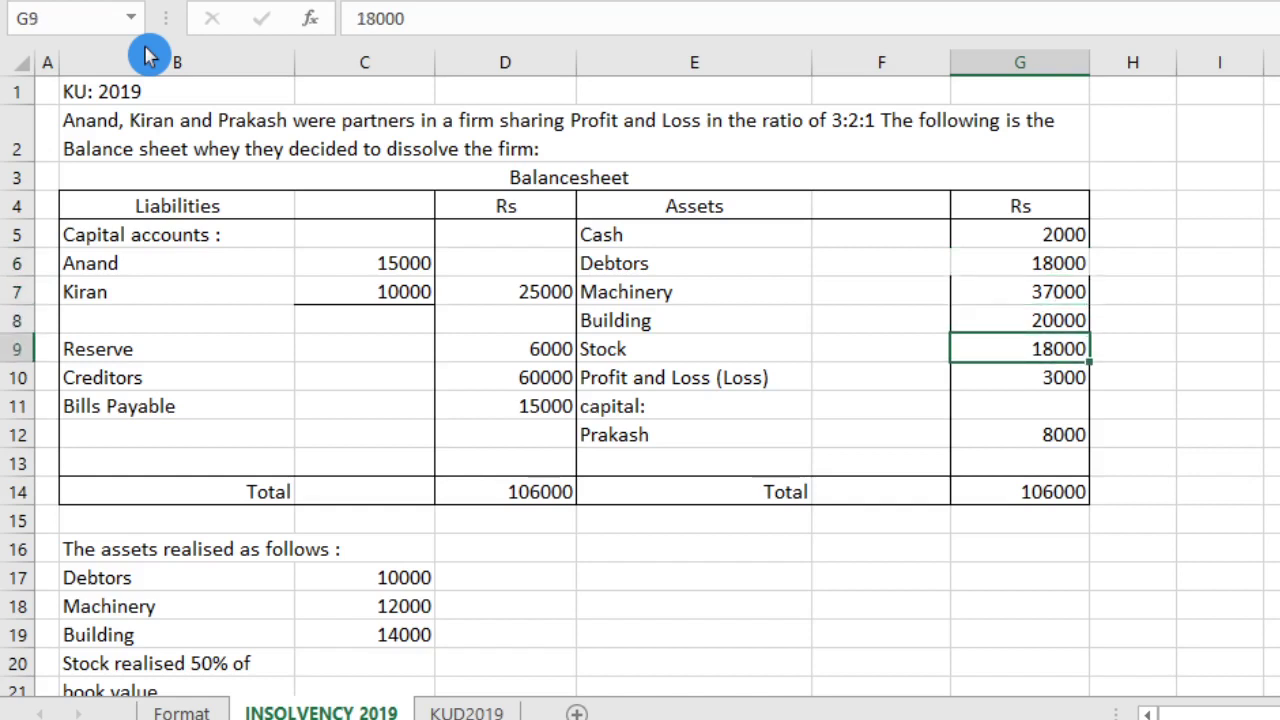
pyautogui.press('Down')
pyautogui.press('Down')
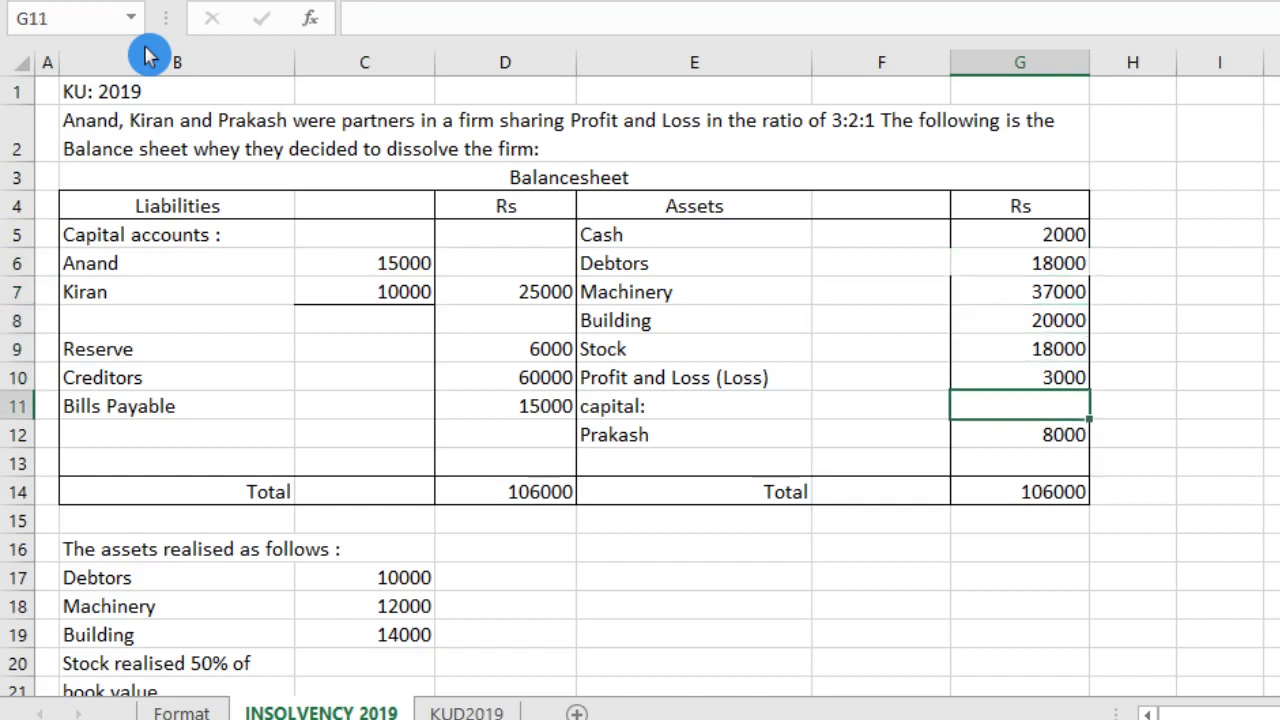
# Step: Examine the list of realised assets below the balance sheet, covering debtors, machinery, building and stock
pyautogui.press('Down')
pyautogui.press('Down')
pyautogui.press('Down')
pyautogui.press('Down')
pyautogui.press('Down')
pyautogui.press('Left')
pyautogui.press('Left')
pyautogui.press('Left')
pyautogui.press('Left')
pyautogui.press('Left')
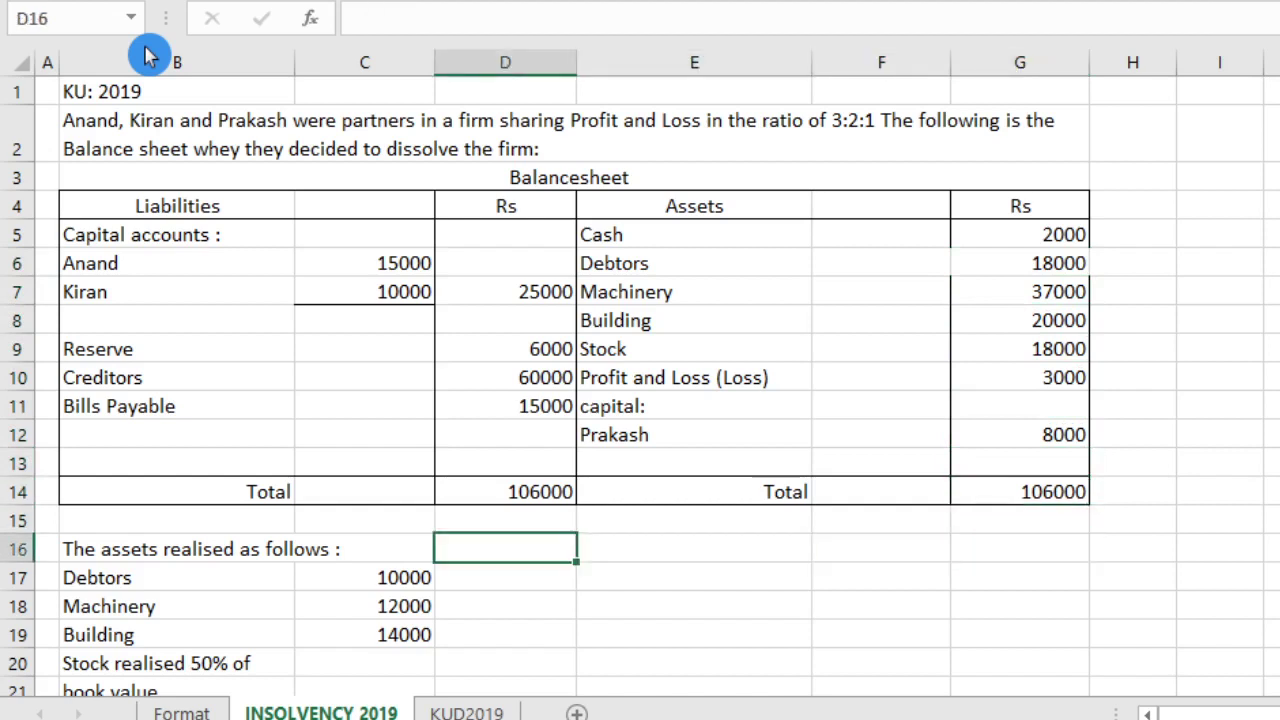
pyautogui.press('Down')
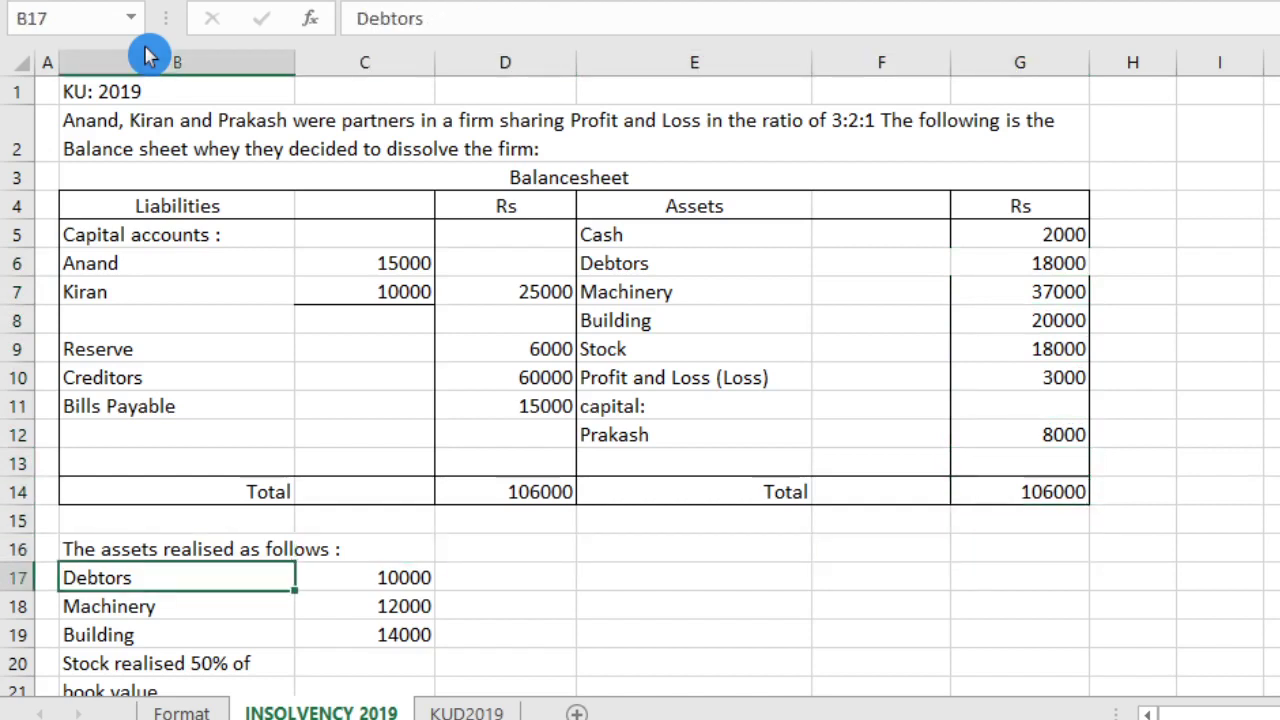
pyautogui.press('Right')
pyautogui.press('Down')
pyautogui.press('Down')
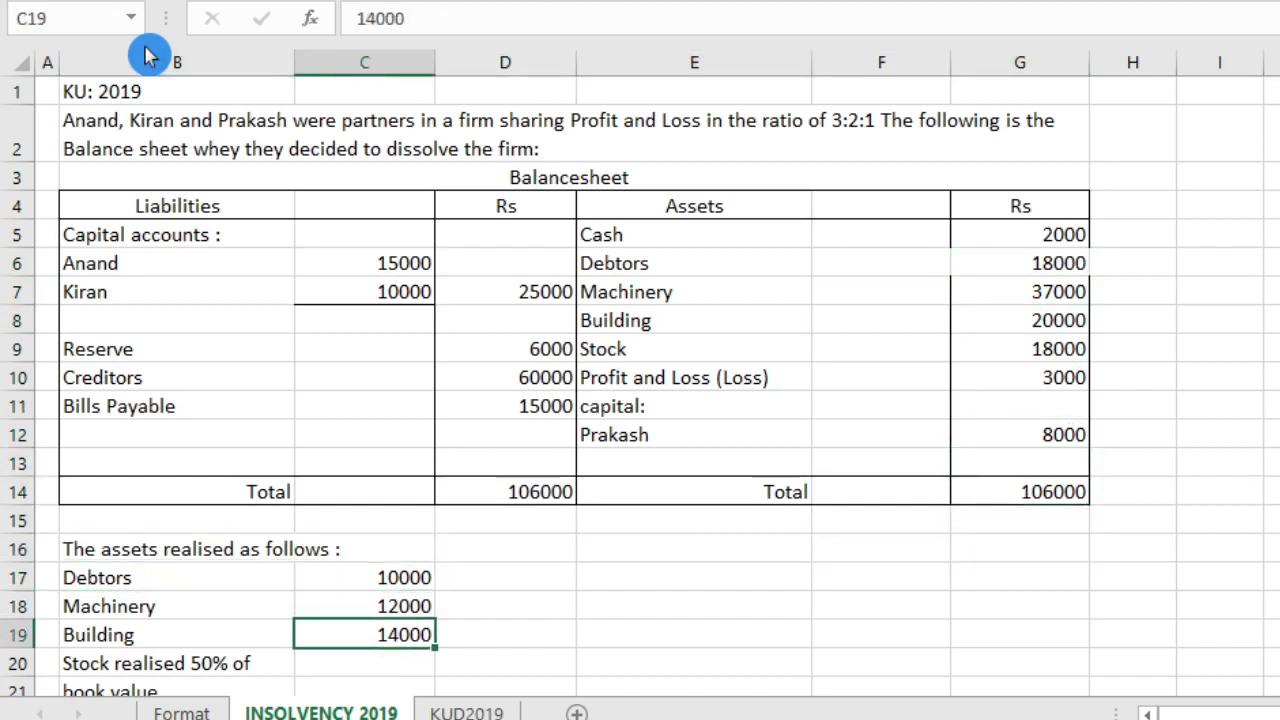
pyautogui.press('Down')
pyautogui.press('Down')
pyautogui.scroll(-1, 150, 55)
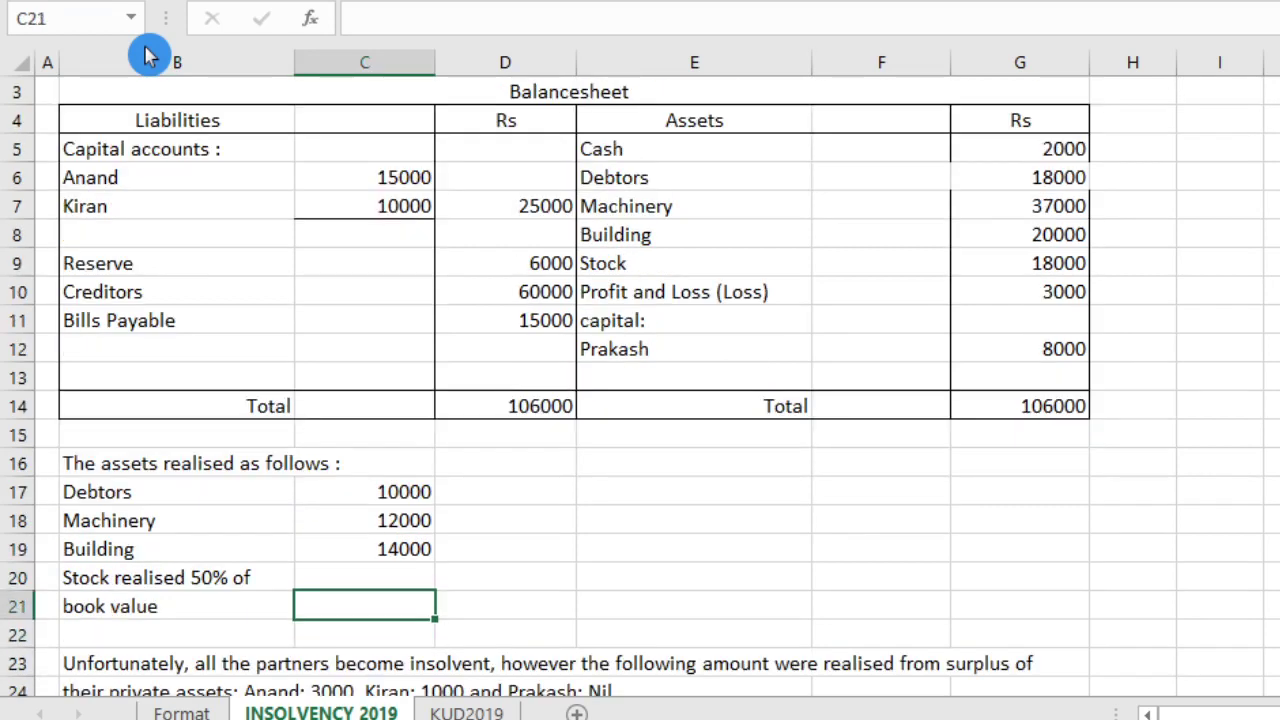
pyautogui.press('Up')
pyautogui.press('Left')
pyautogui.press('Left')
pyautogui.press('Right')
pyautogui.press('Down')
# Step: Read the note in rows 23 and 24 about the partners' insolvency and the amounts realised from their private assets
pyautogui.press('Down')
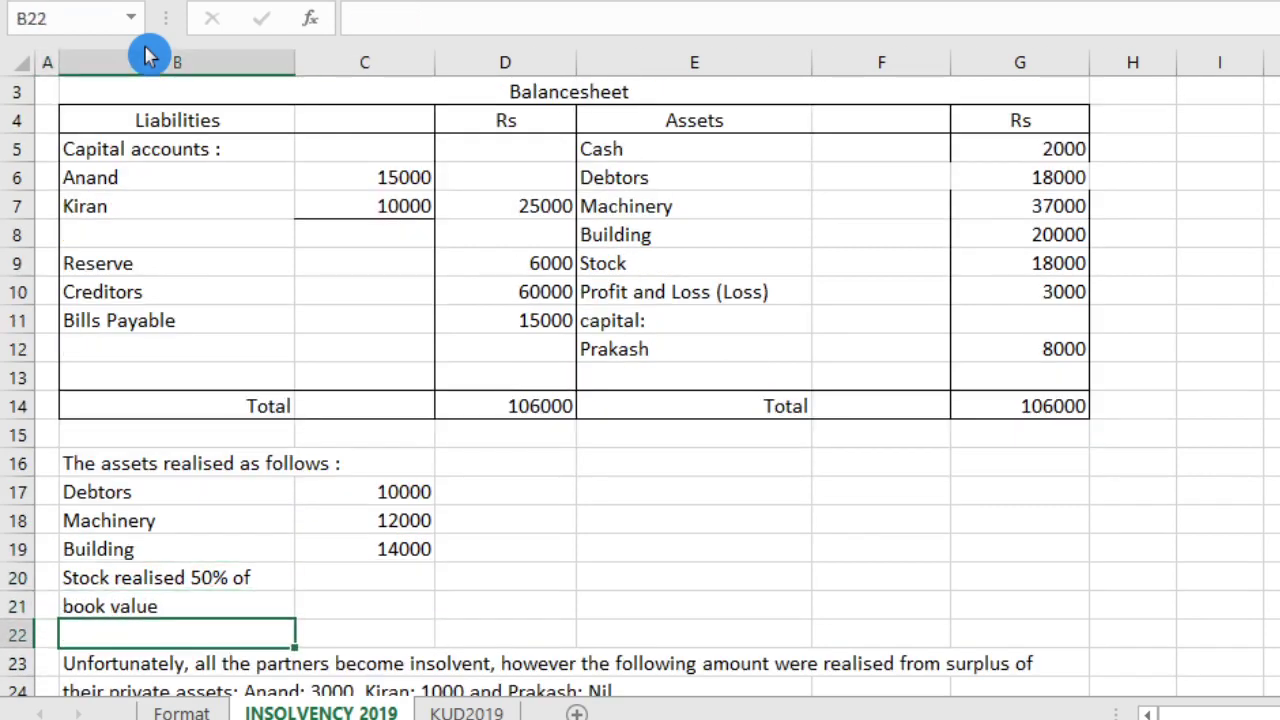
pyautogui.press('Down')
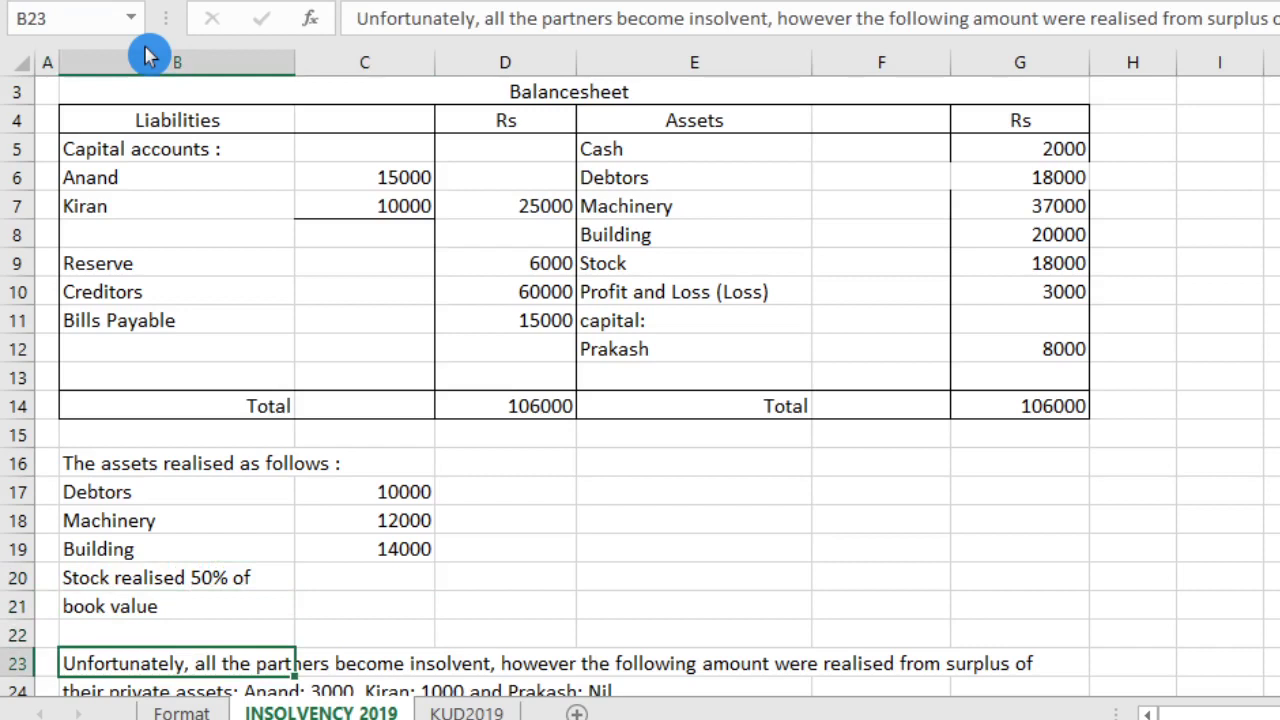
pyautogui.press('Down')
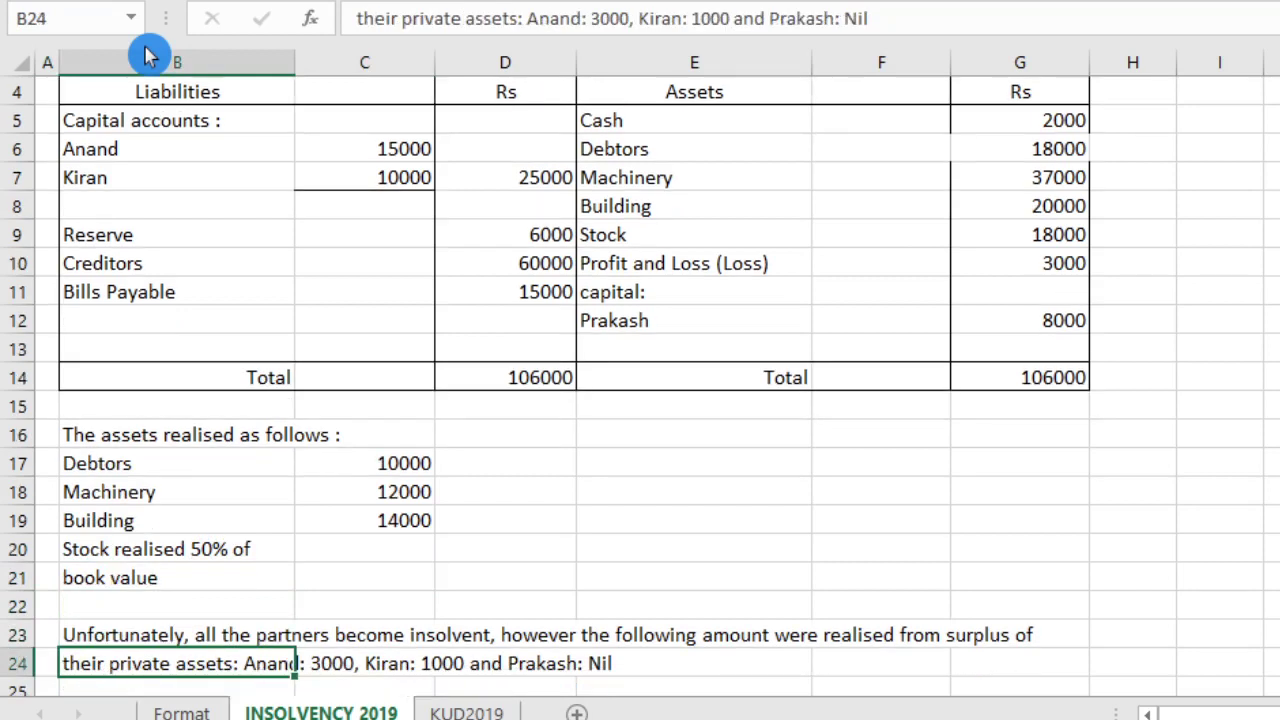
pyautogui.press('Right')
pyautogui.press('Right')
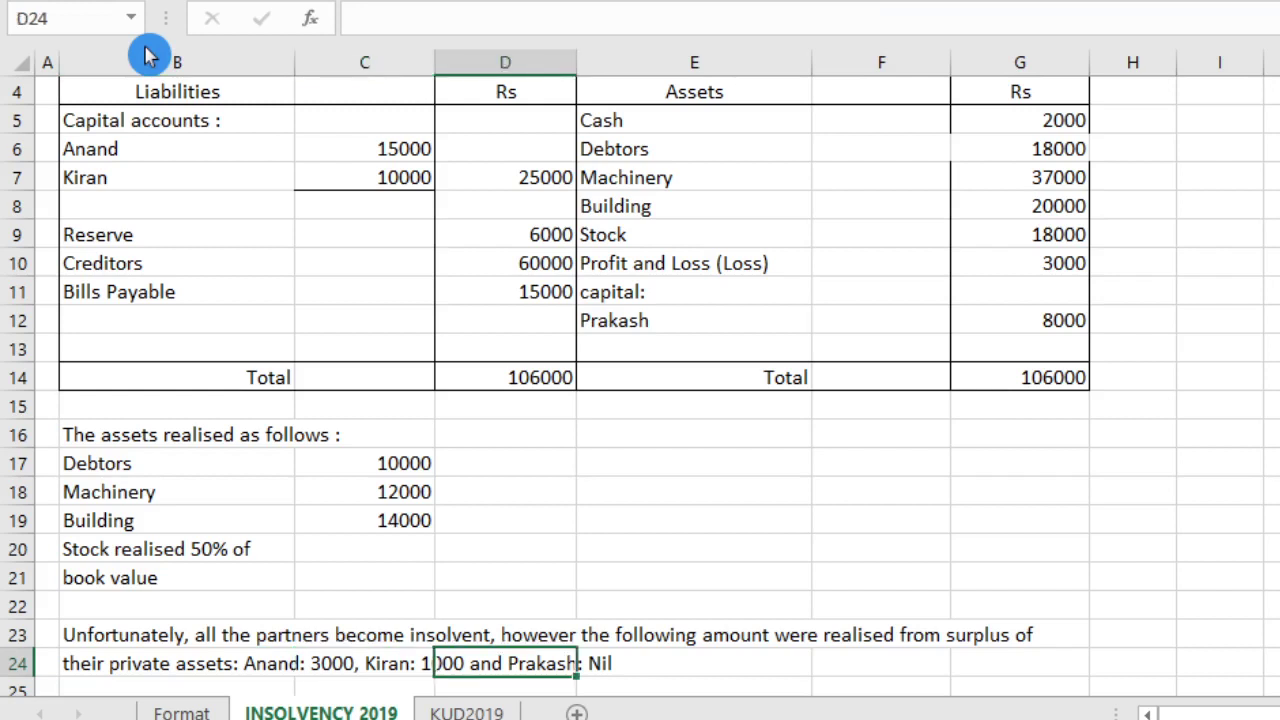
pyautogui.press('Right')
pyautogui.press('Right')
pyautogui.press('Down')
pyautogui.press('Left')
pyautogui.press('Left')
pyautogui.press('Left')
pyautogui.press('Left')
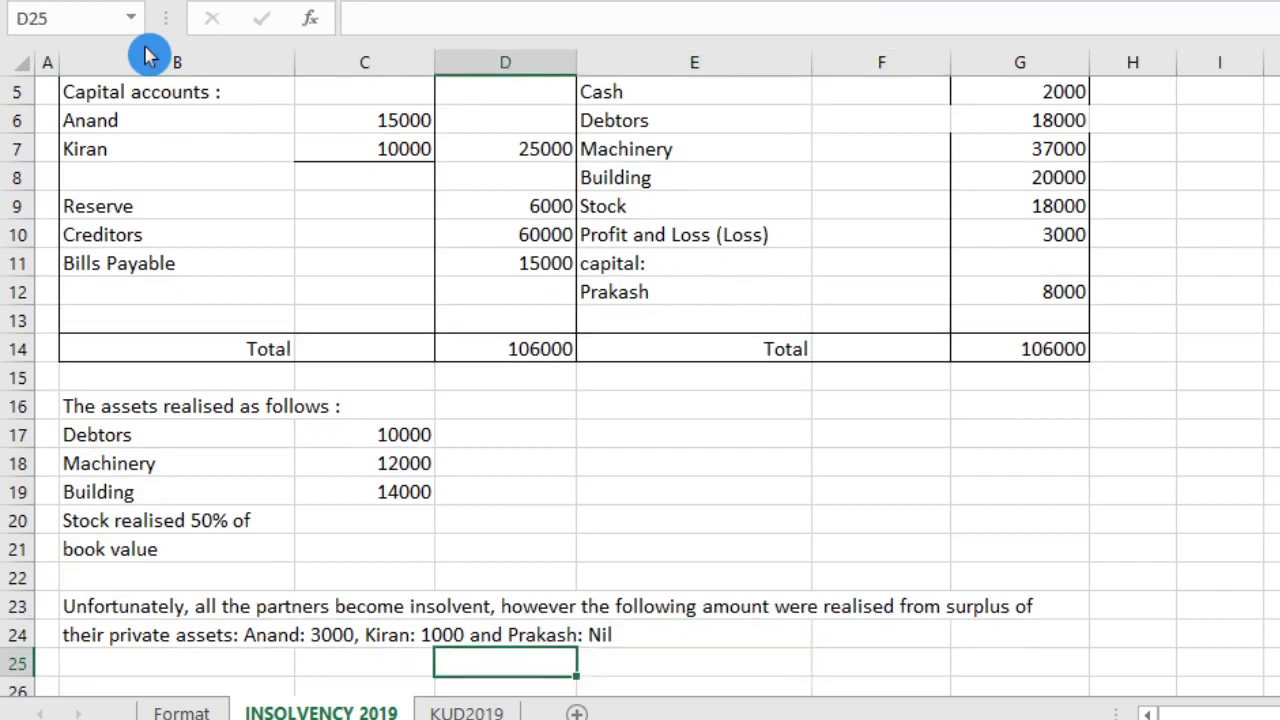
pyautogui.press('Up')
pyautogui.press('Down')
pyautogui.press('Down')
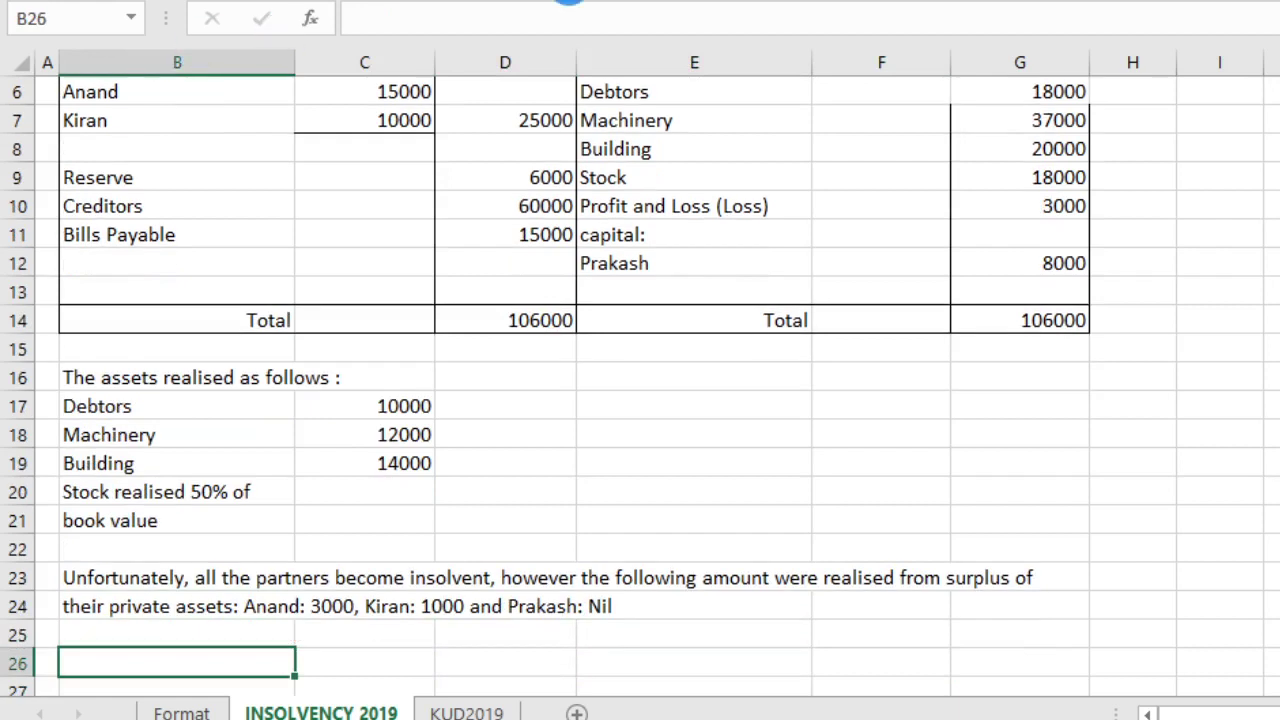
pyautogui.click(460, 712)
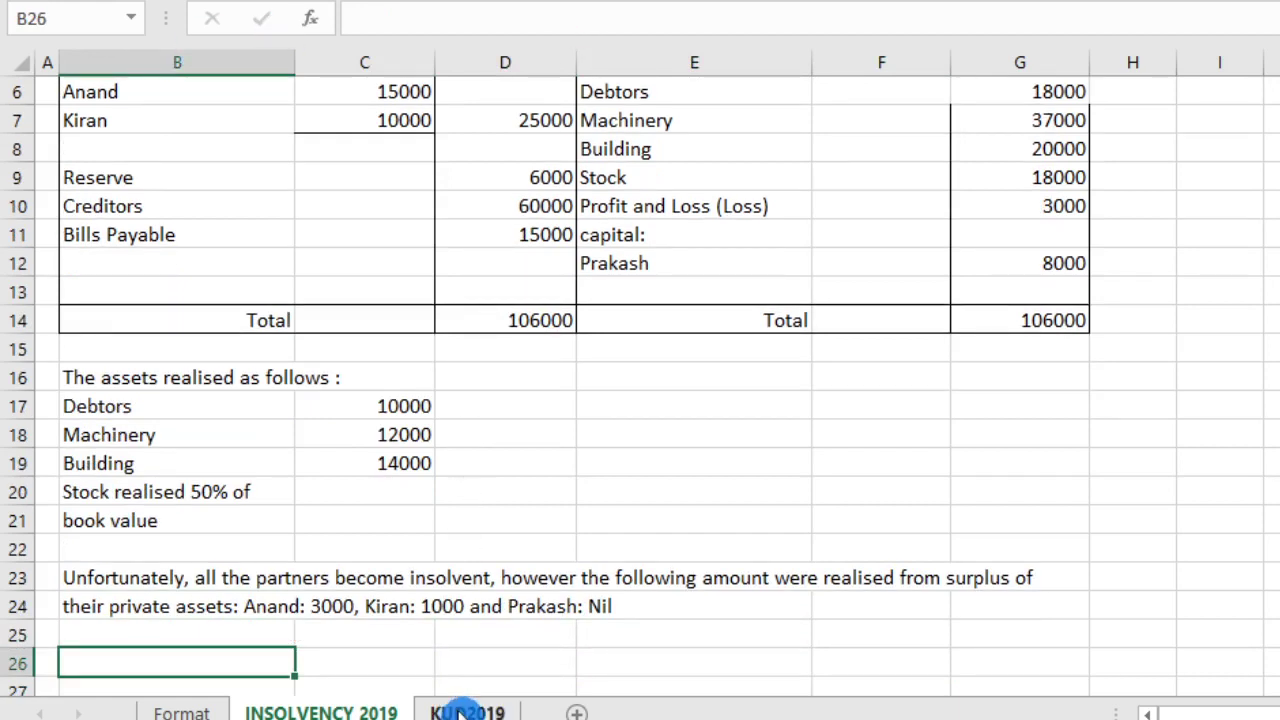
pyautogui.click(90, 578)
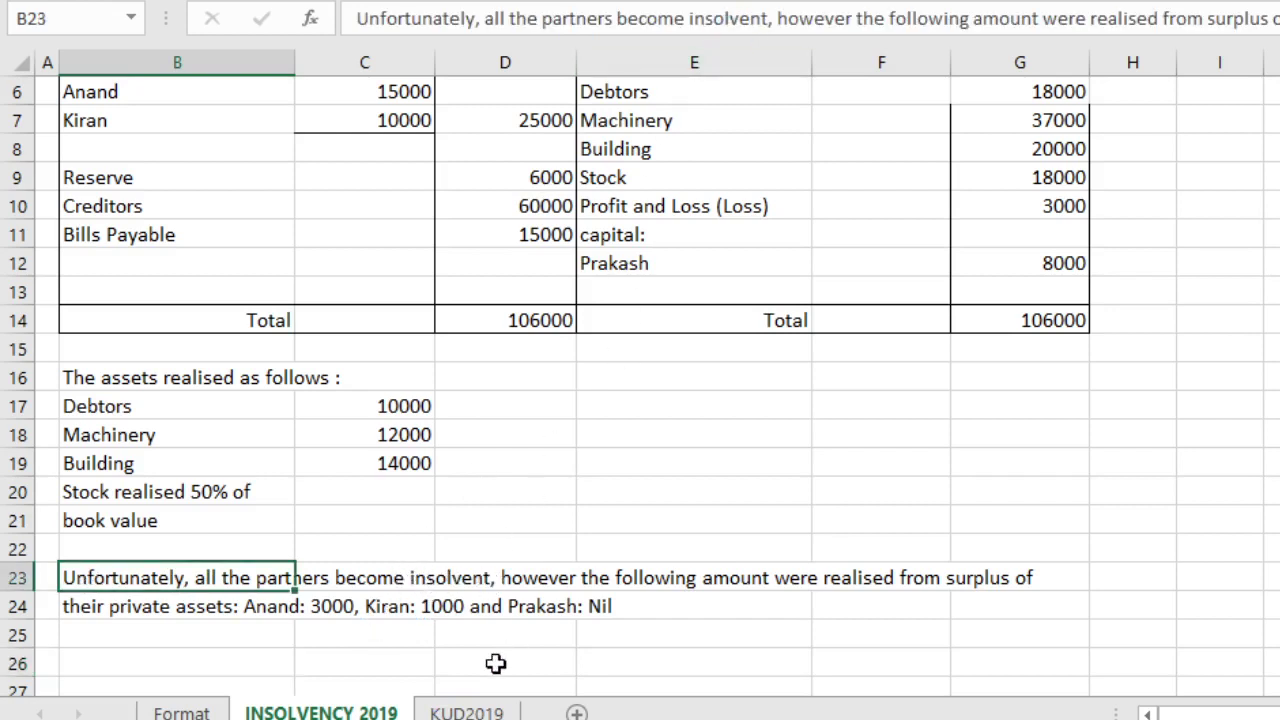
# Step: On the KUD2019 sheet, enter "Total outside liabilities :" in B4 as the first particular of the available cash calculation
pyautogui.click(468, 712)
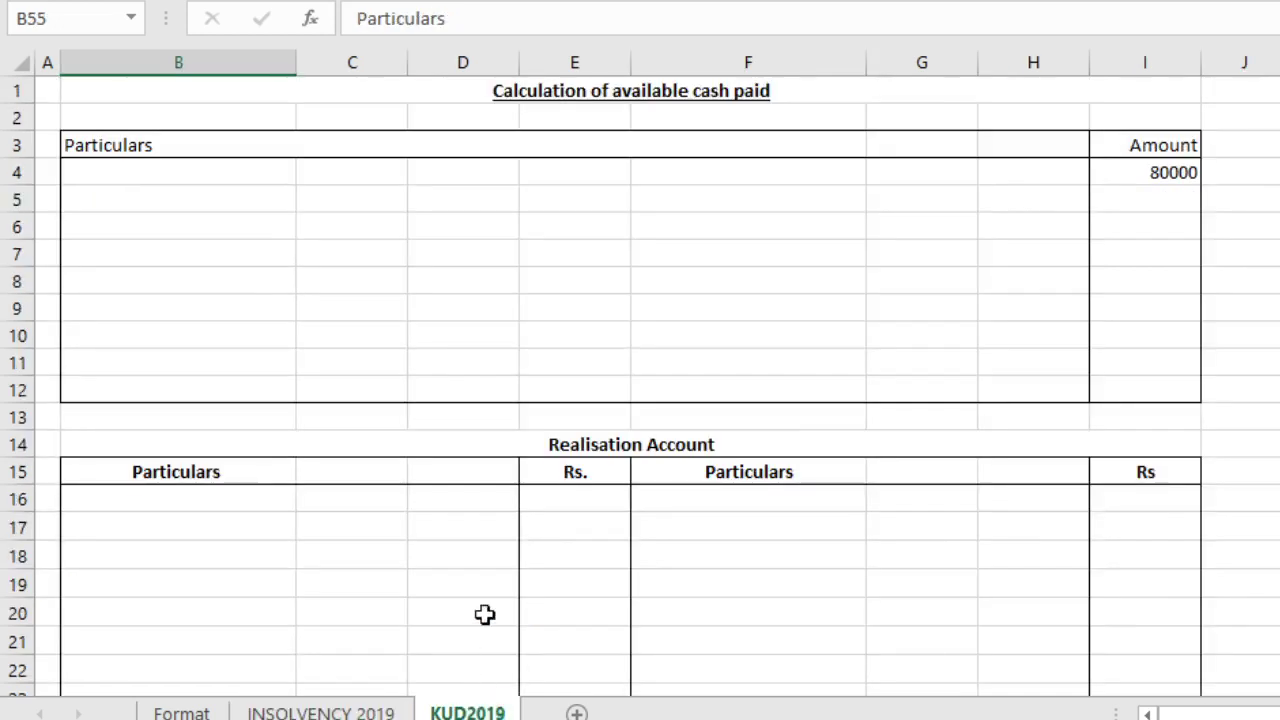
pyautogui.click(223, 172)
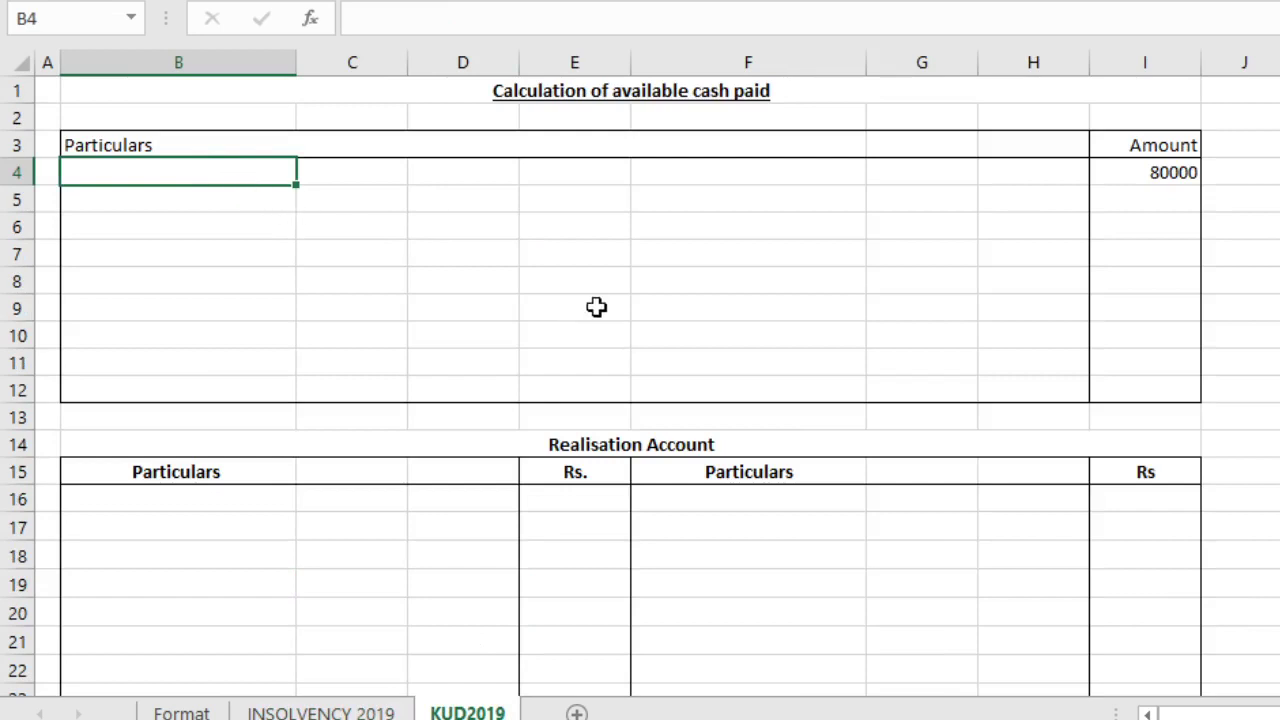
pyautogui.write('Tota')
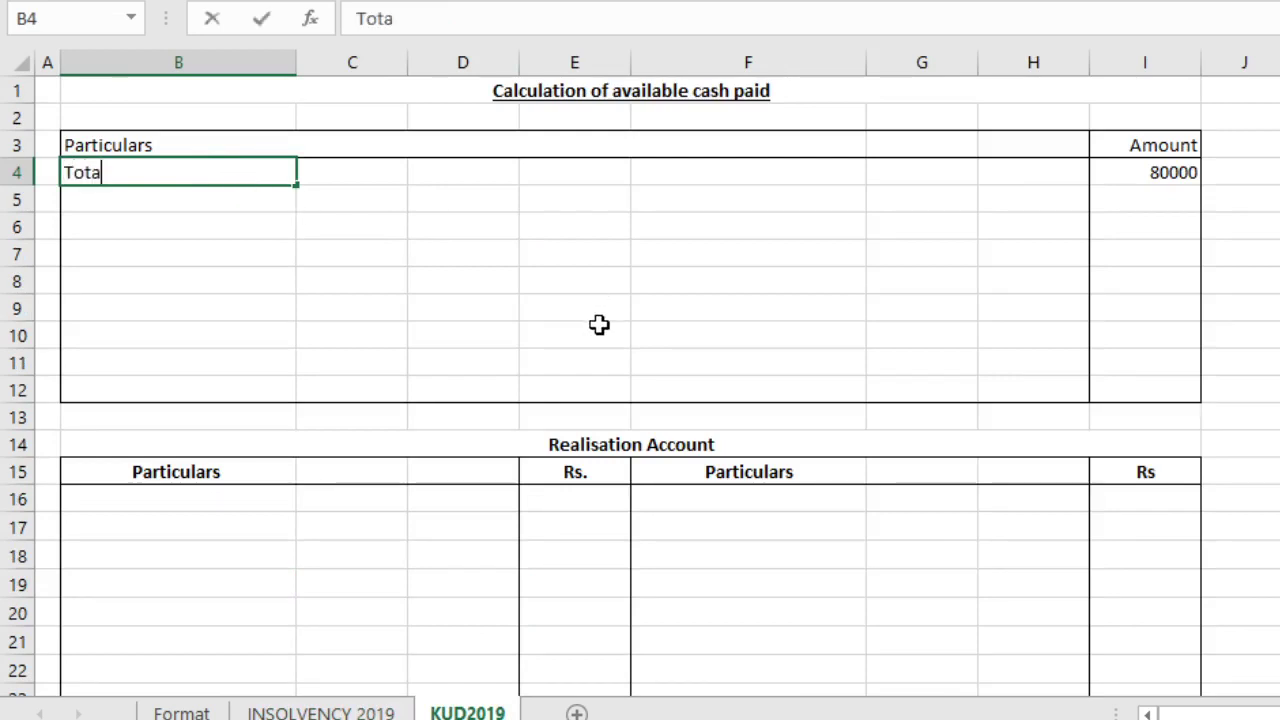
pyautogui.write('l outsi')
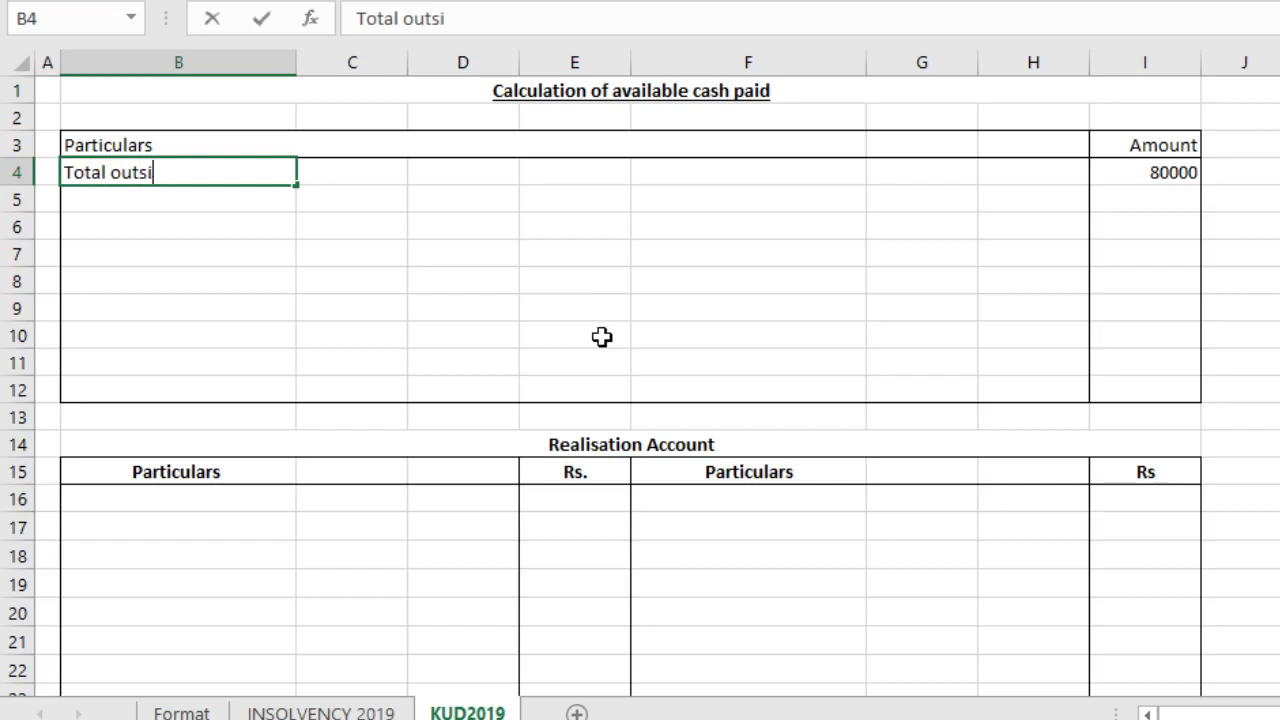
pyautogui.write('de liabi')
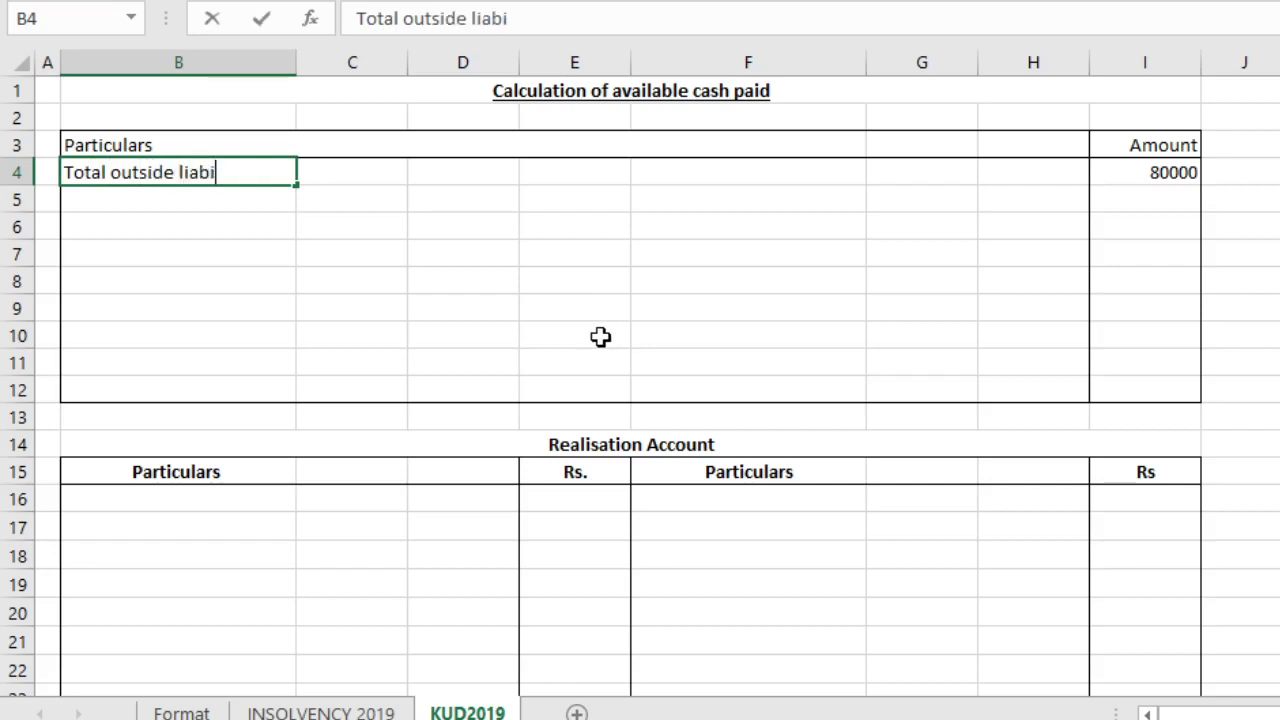
pyautogui.write('lities :')
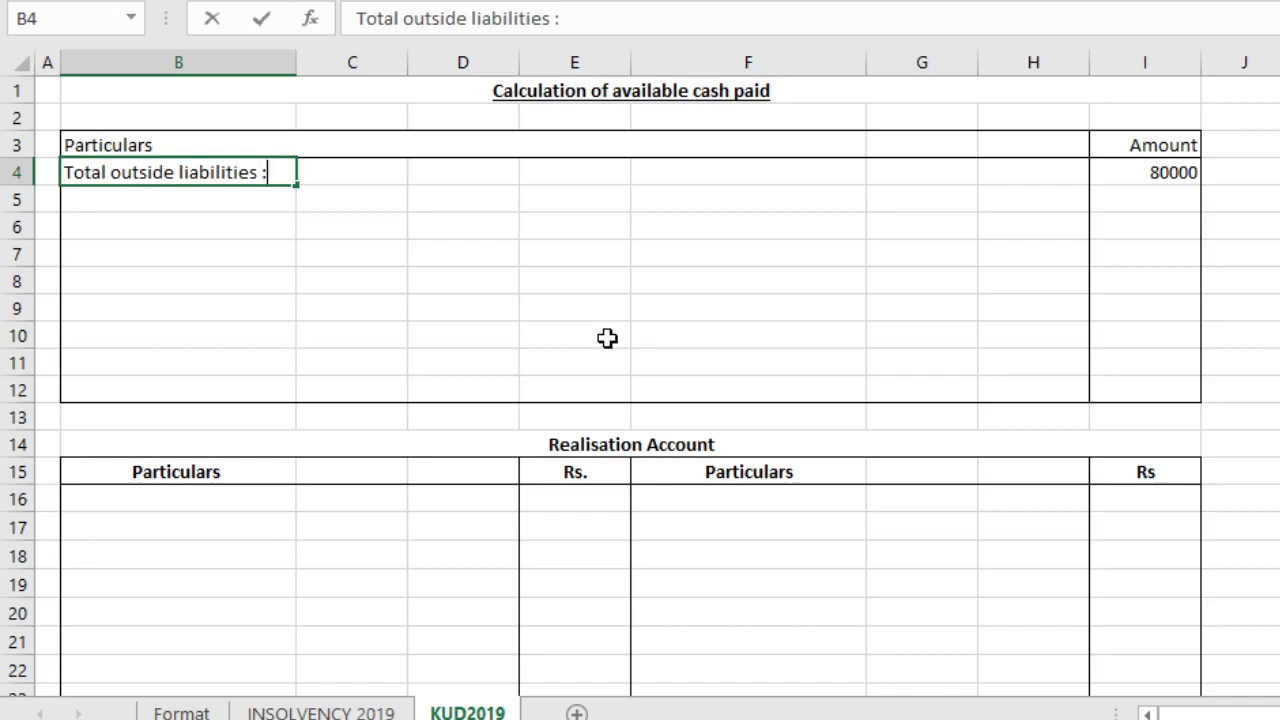
pyautogui.press('Return')
# Step: Add "Creditors" in B5 and "Bills payable" in B6 beneath the total outside liabilities heading
pyautogui.write('C')
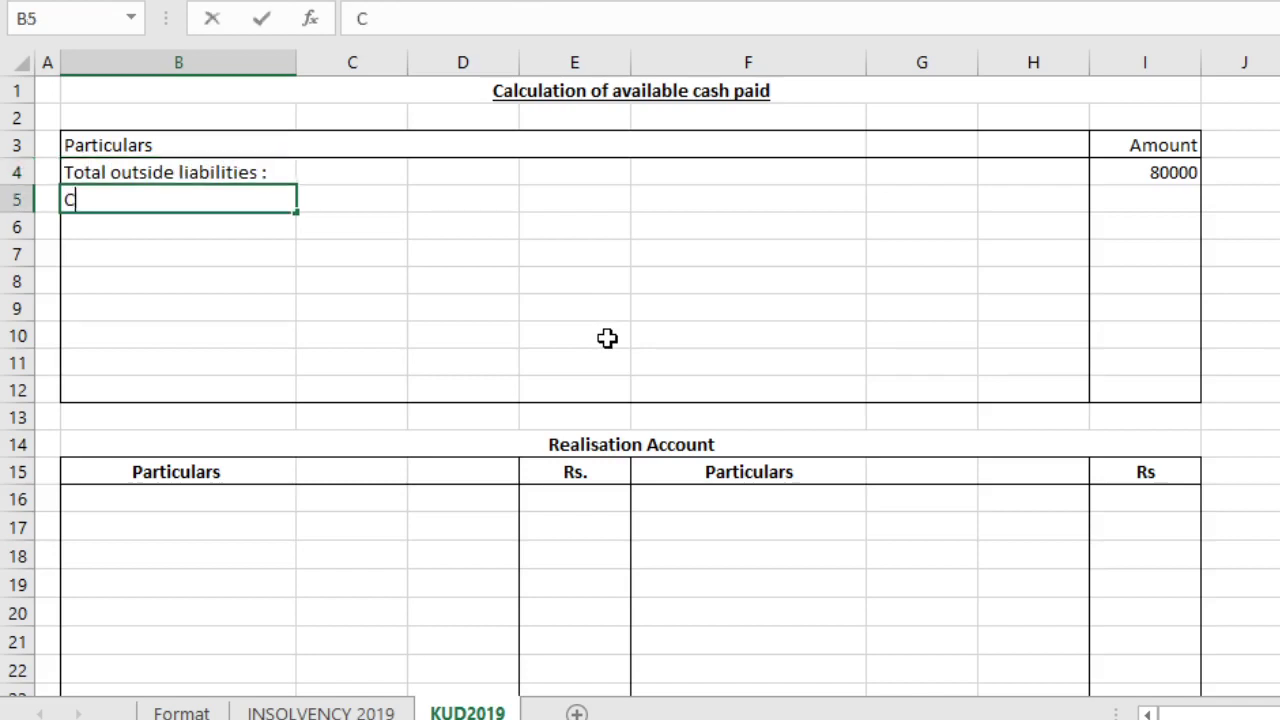
pyautogui.write('reditors')
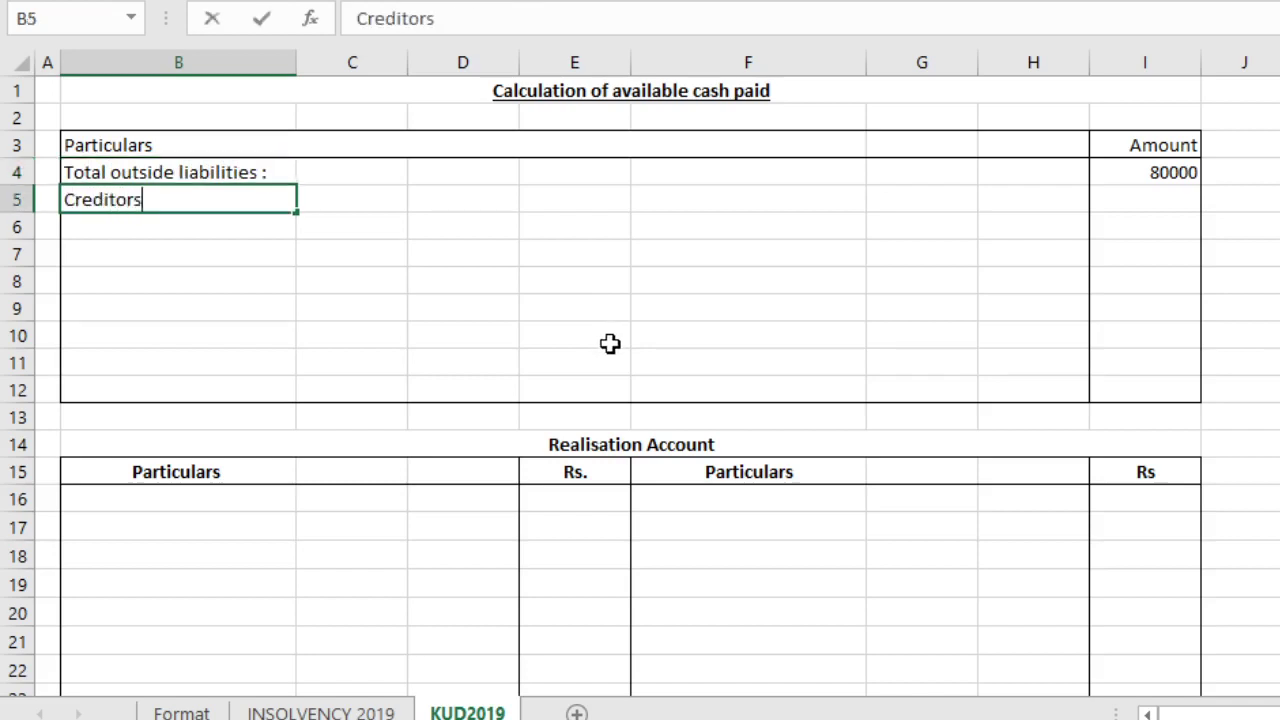
pyautogui.press('Return')
pyautogui.write('B')
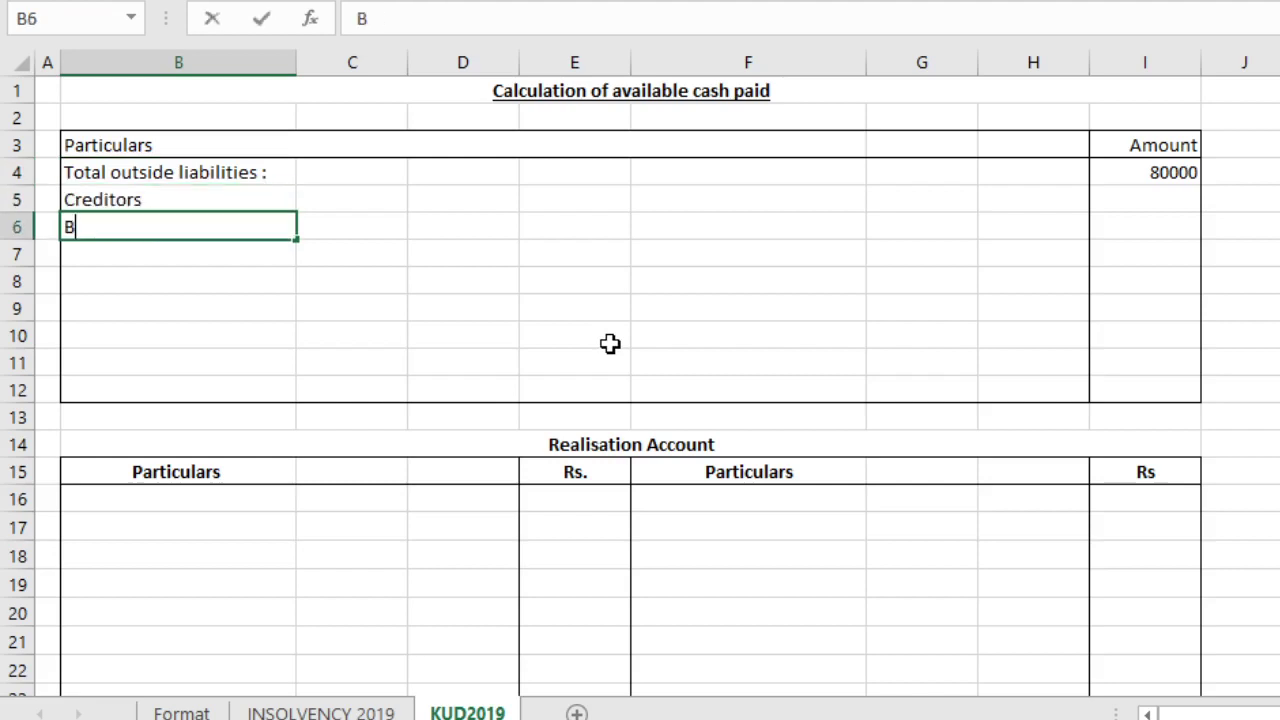
pyautogui.write('ills p')
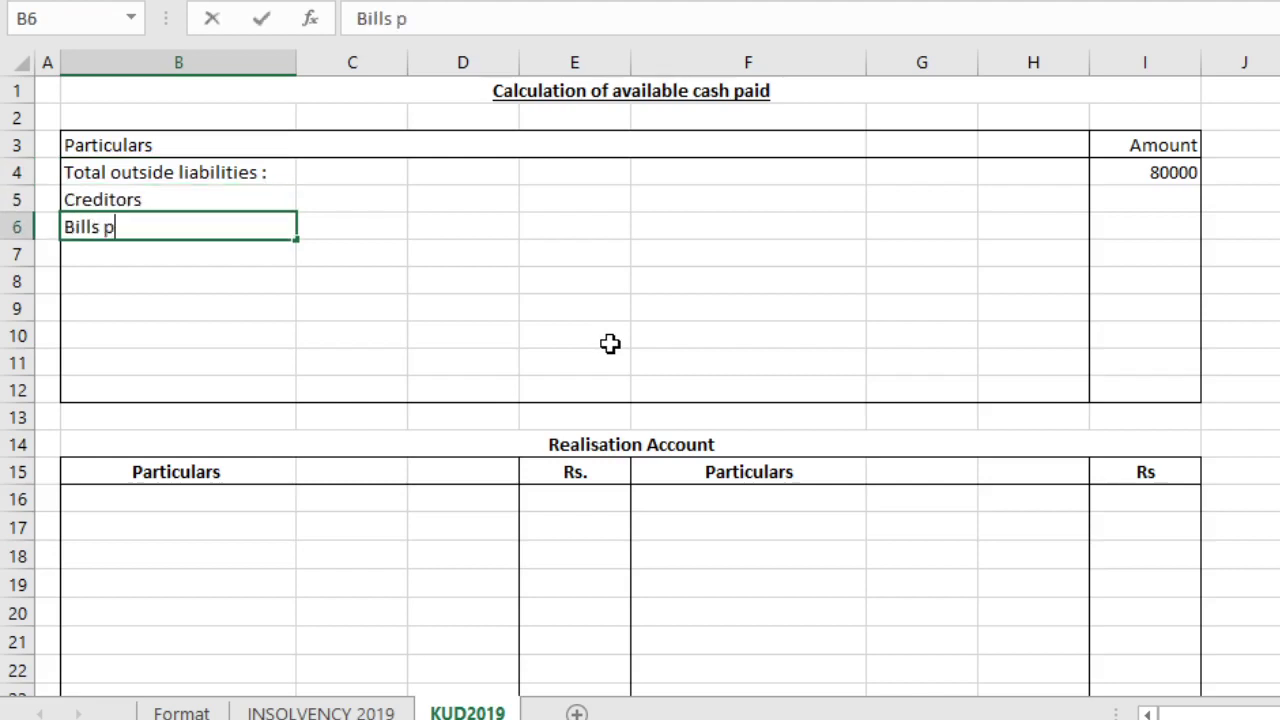
pyautogui.write('ayable')
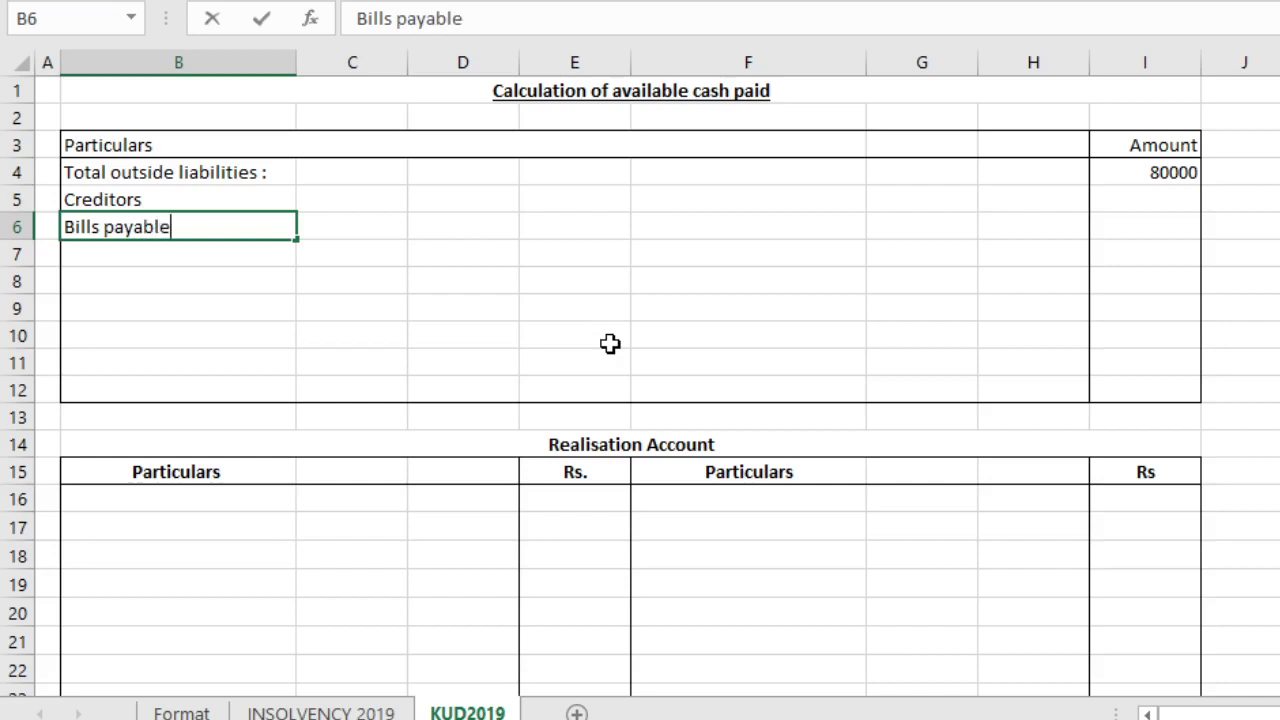
pyautogui.press('Up')
# Step: Clear the existing amount in I4 beside the total outside liabilities heading
pyautogui.press('Right')
pyautogui.press('Right')
pyautogui.press('Right')
pyautogui.press('Right')
pyautogui.press('Right')
pyautogui.press('Right')
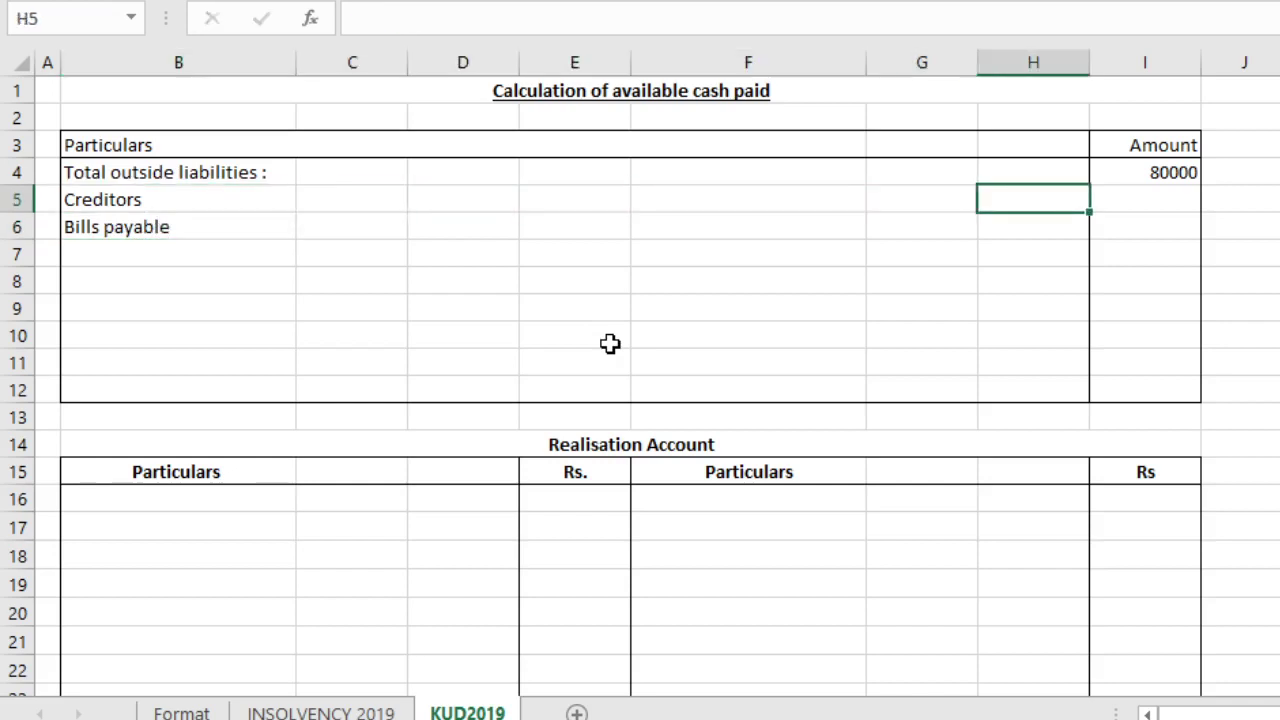
pyautogui.press('Up')
pyautogui.press('Right')
pyautogui.press('Delete')
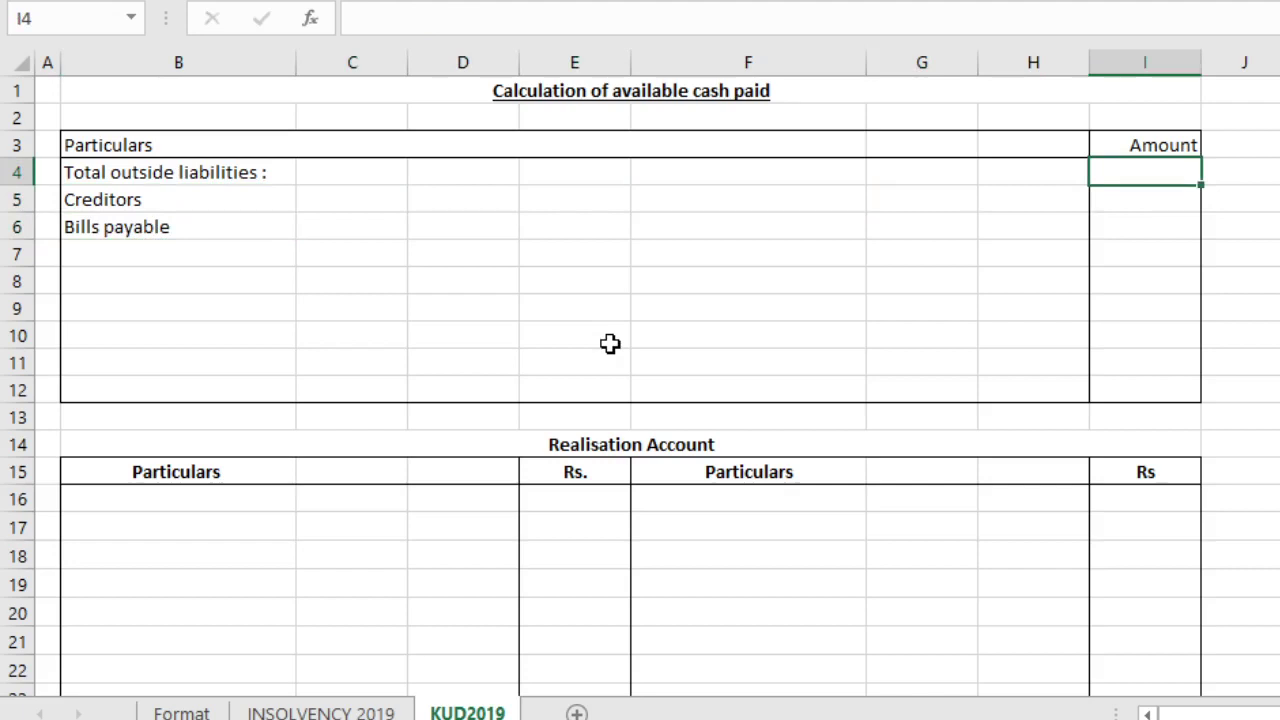
# Step: Enter 60000 for Creditors in H5 and 15000 for Bills payable in H6, checking both against the INSOLVENCY 2019 sheet
pyautogui.press('Left')
pyautogui.press('Down')
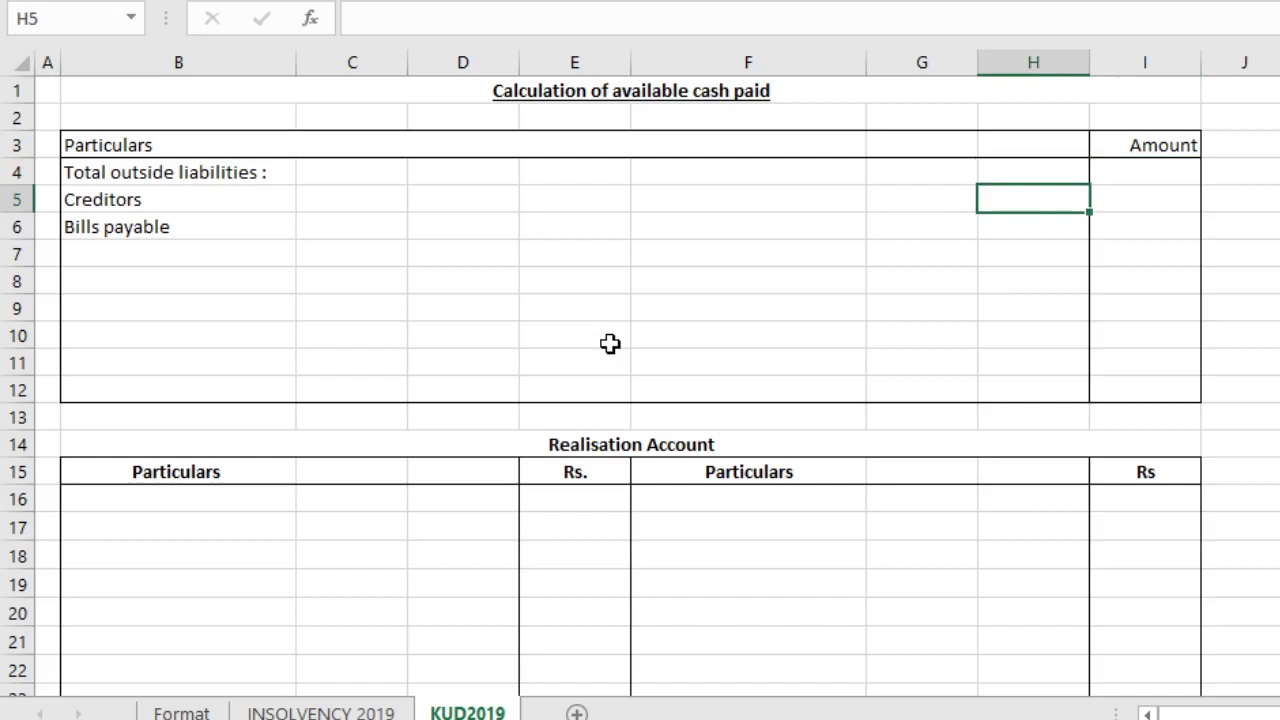
pyautogui.write('6000')
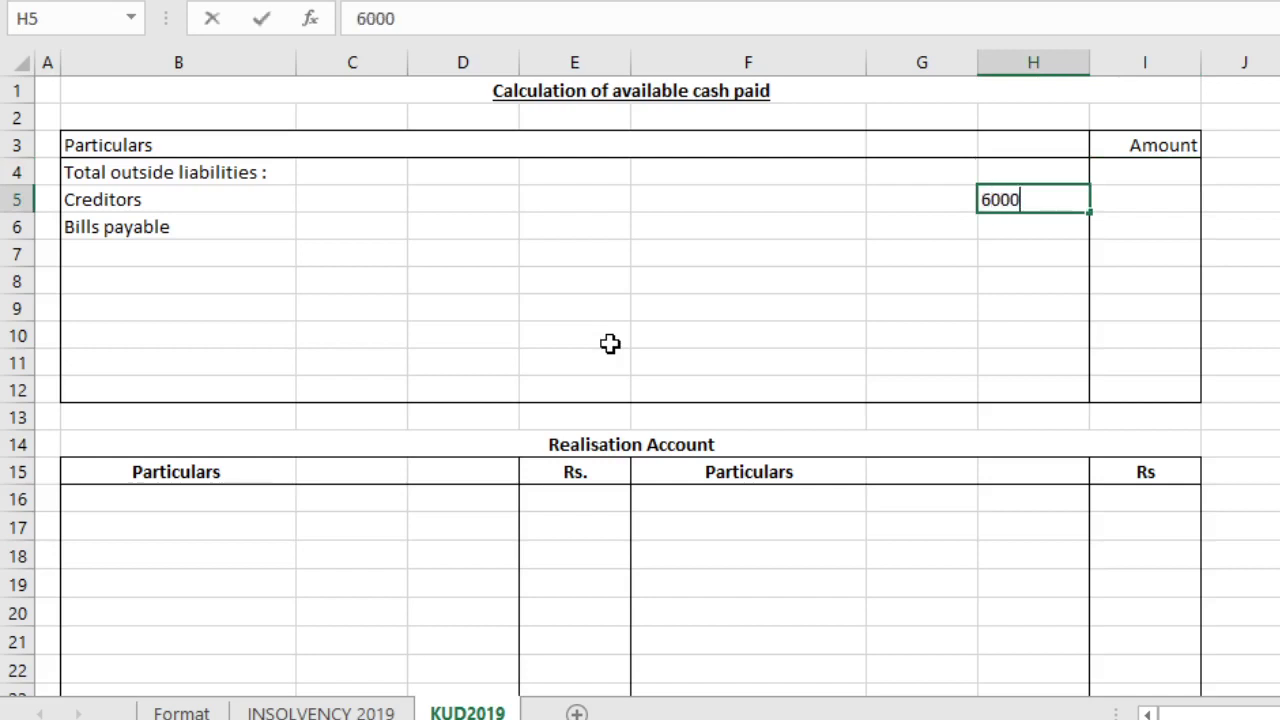
pyautogui.write('0')
pyautogui.press('Return')
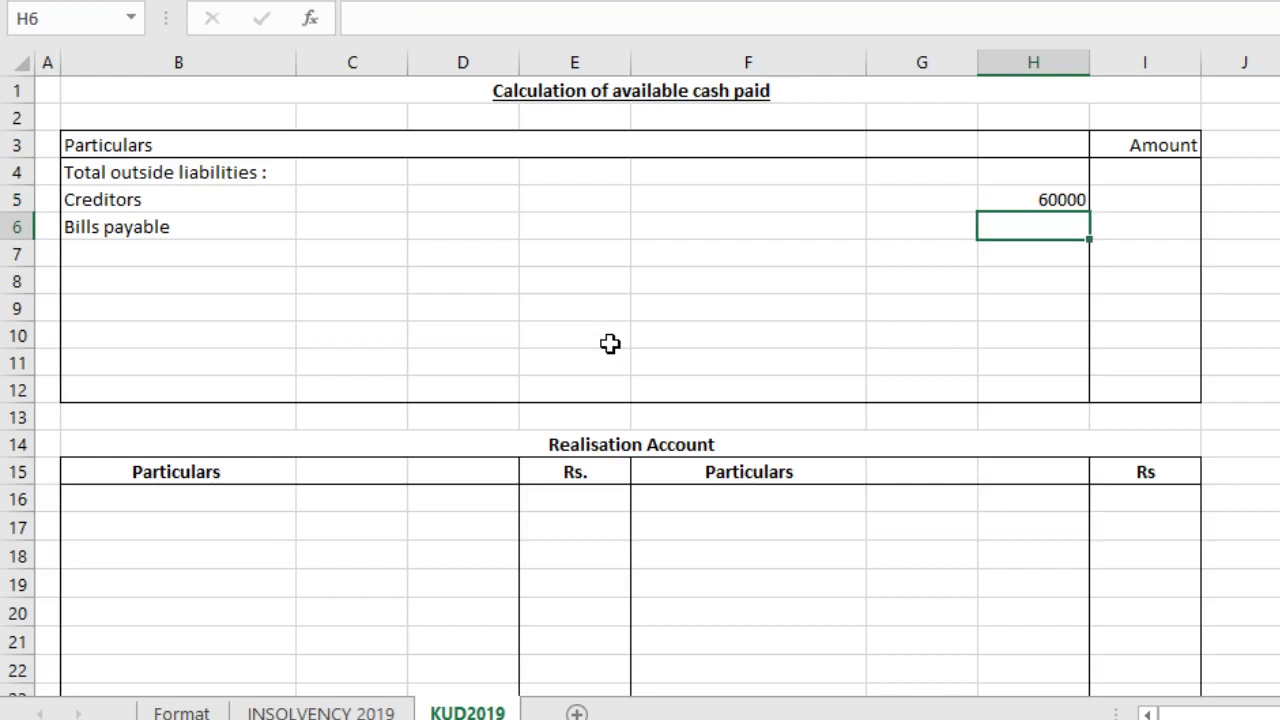
pyautogui.write('15000')
pyautogui.press('Return')
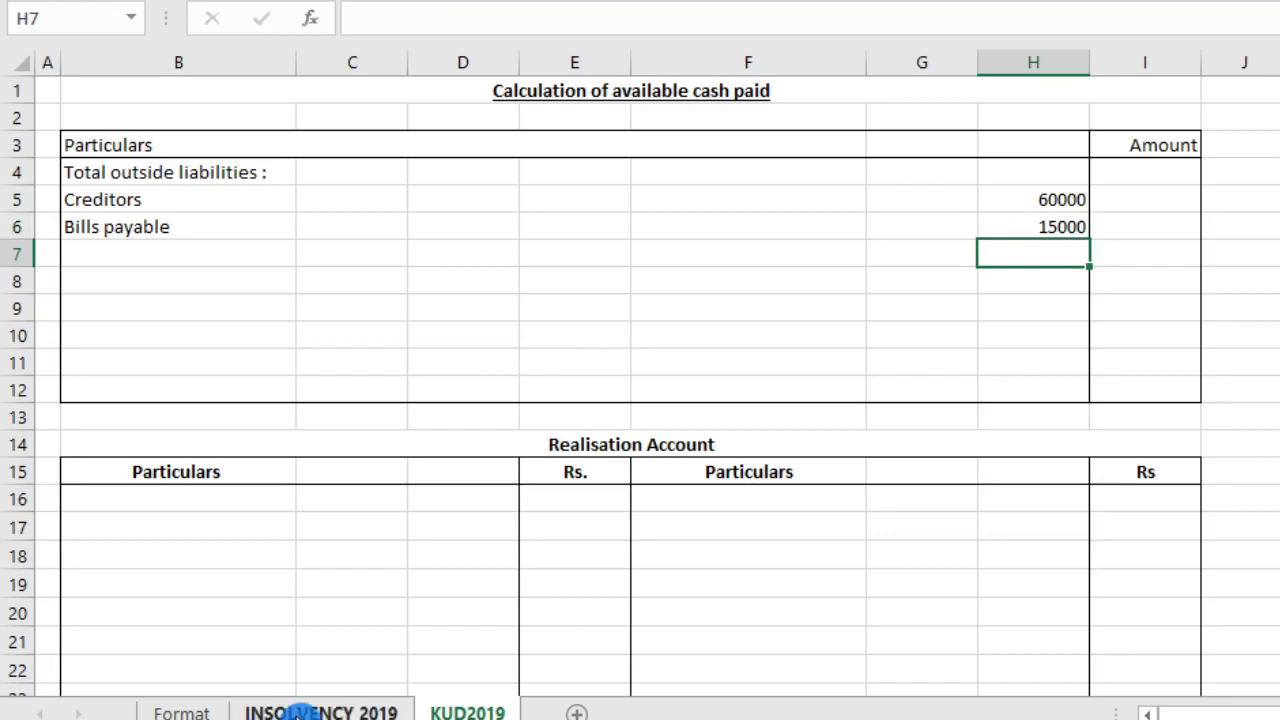
pyautogui.click(300, 710)
pyautogui.click(503, 206)
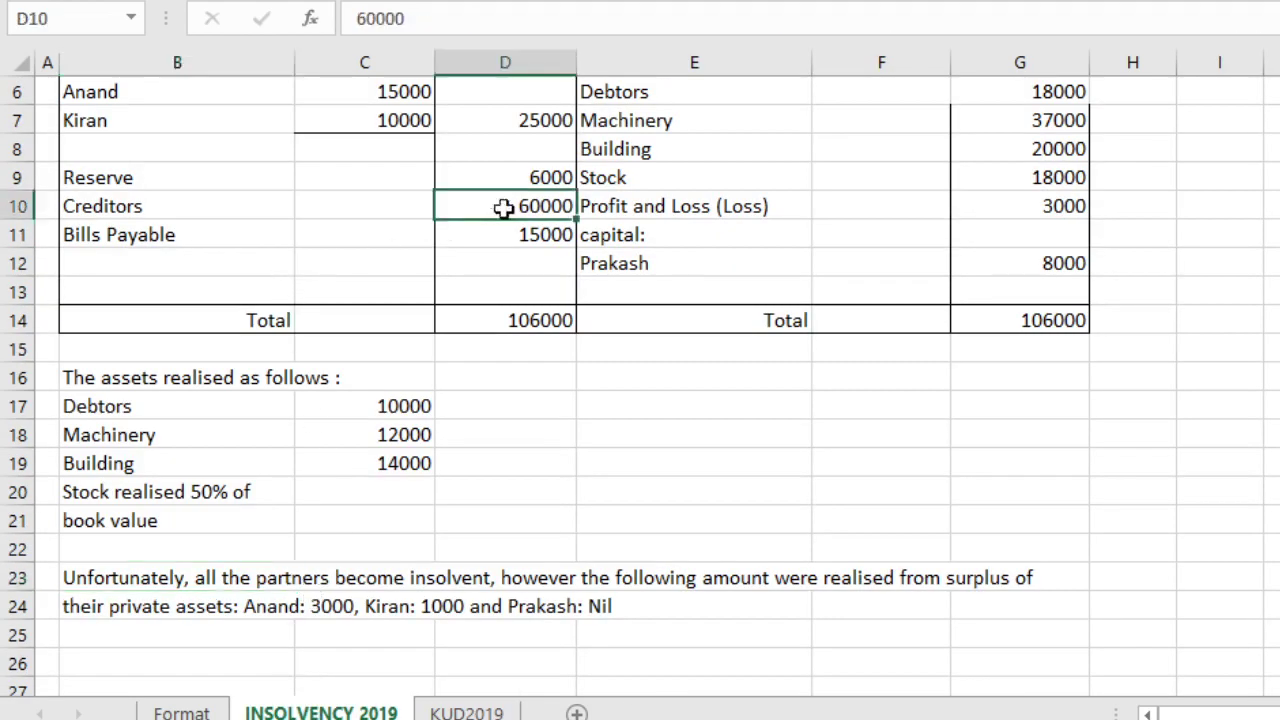
pyautogui.click(515, 240)
pyautogui.click(438, 712)
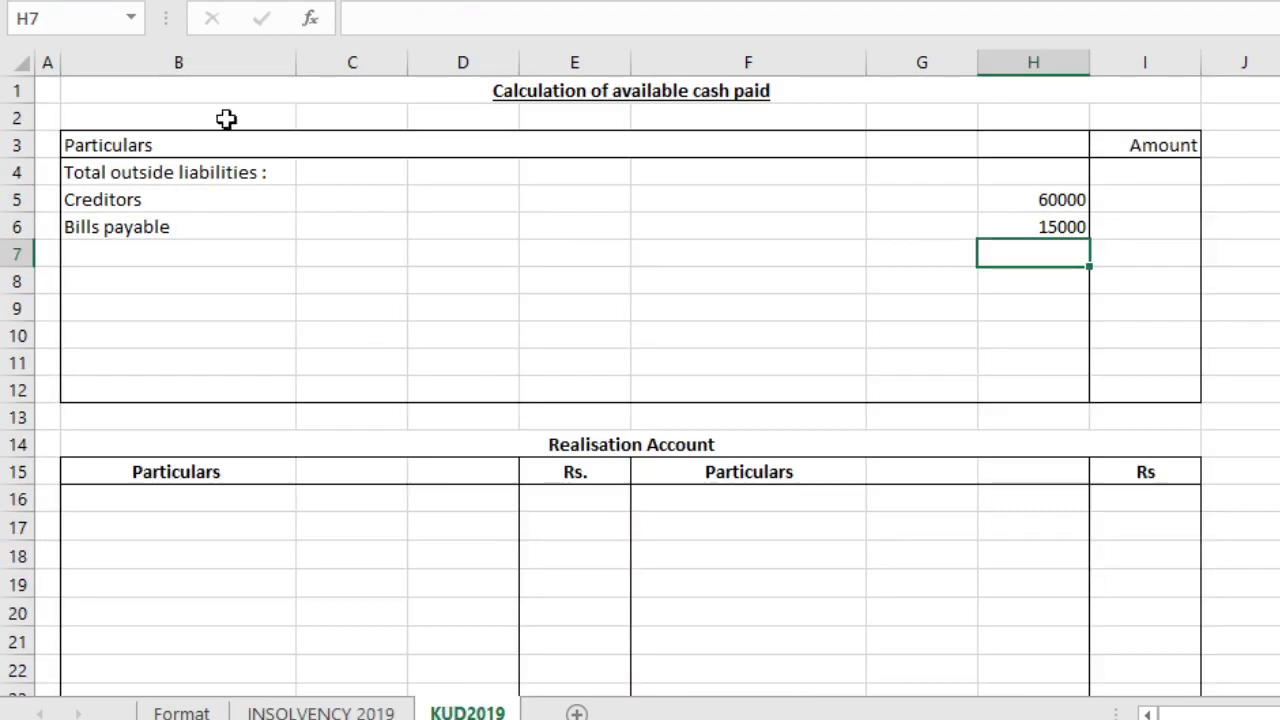
# Step: Add a bottom border under H6 and total the outside liabilities in I6 with =SUM(H5:H6)
pyautogui.click(107, 280)
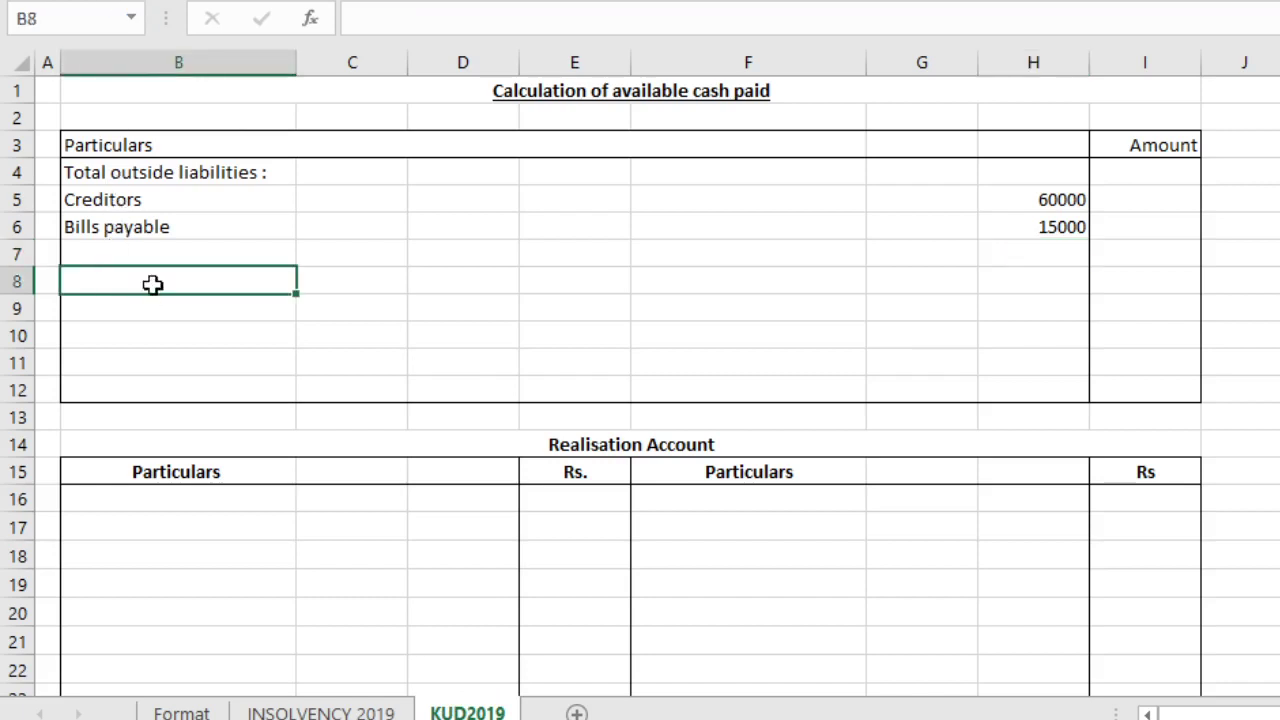
pyautogui.click(1064, 227)
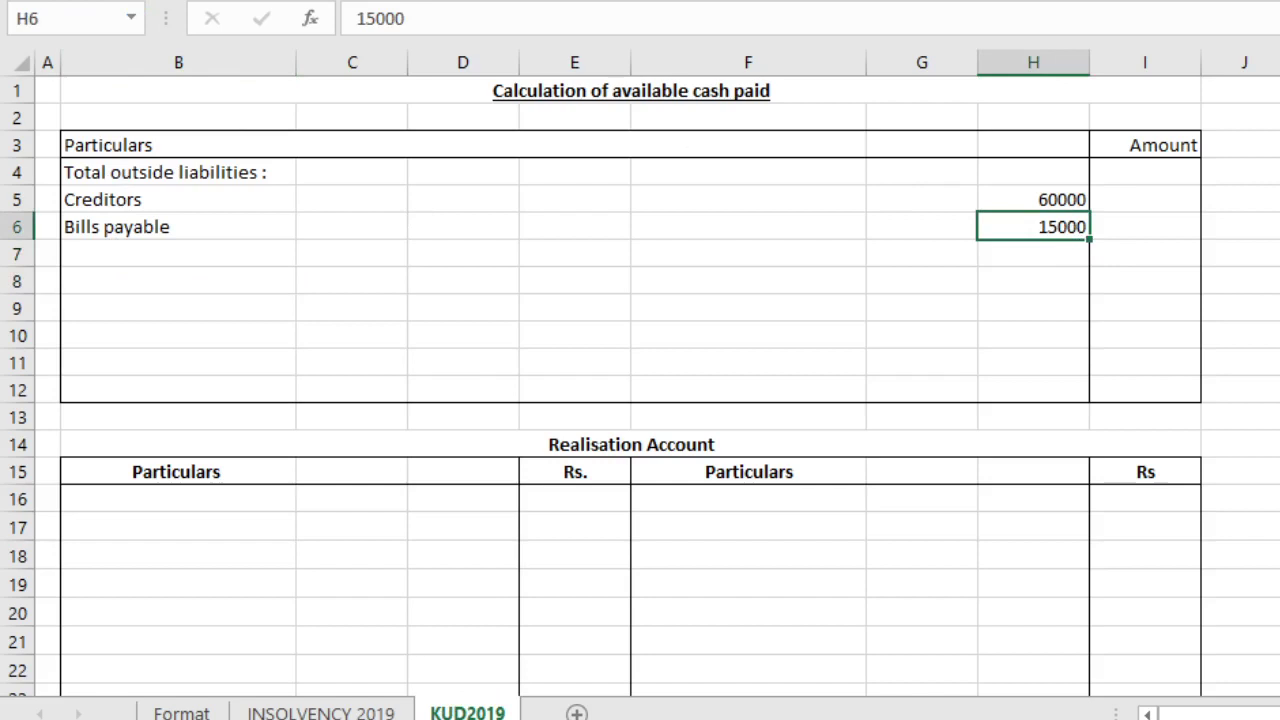
pyautogui.click(1180, 229)
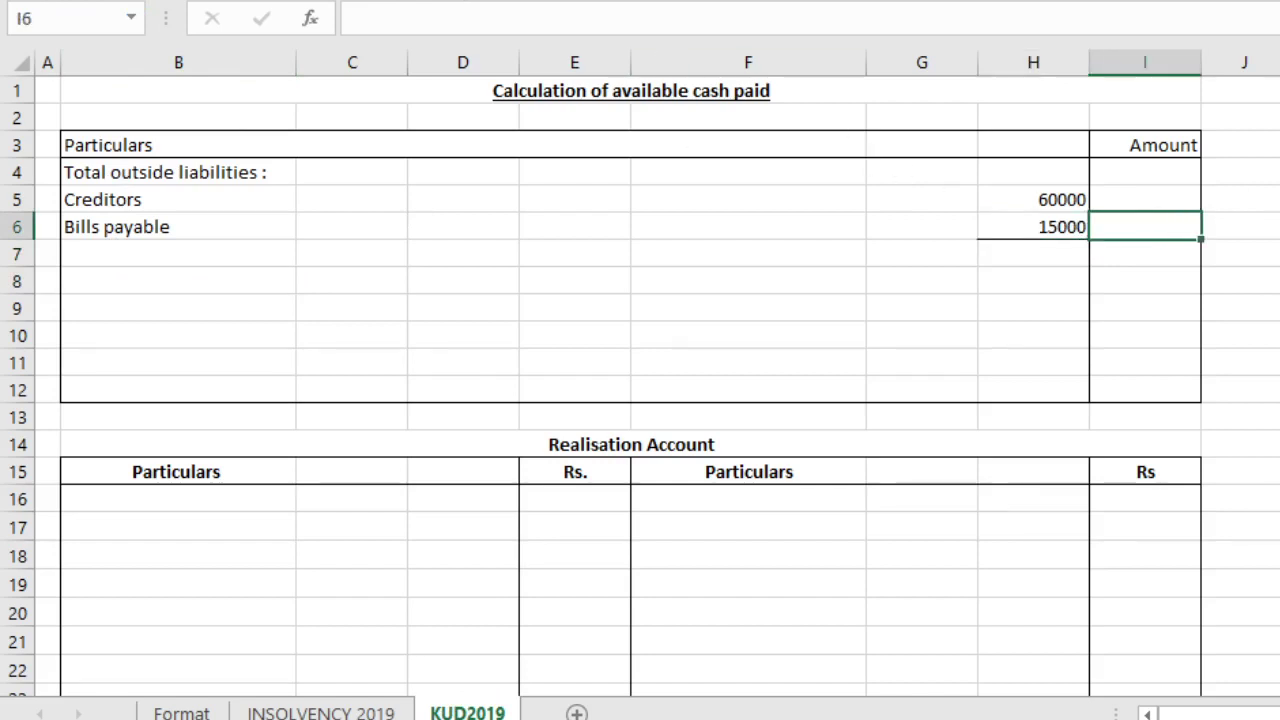
pyautogui.hotkey('alt', '=')
pyautogui.moveTo(1043, 200); pyautogui.dragTo(1043, 234)
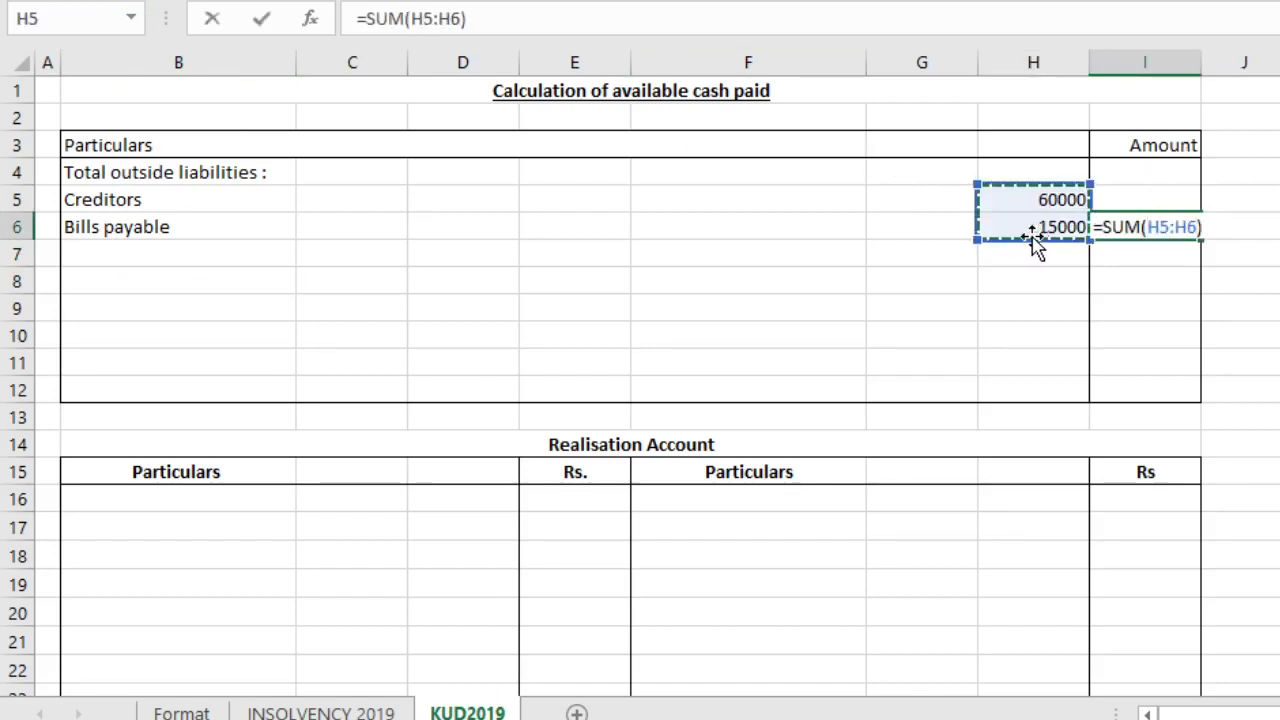
pyautogui.press('Return')
# Step: Enter "Cash available to them" in B8 below the outside liabilities
pyautogui.click(136, 259)
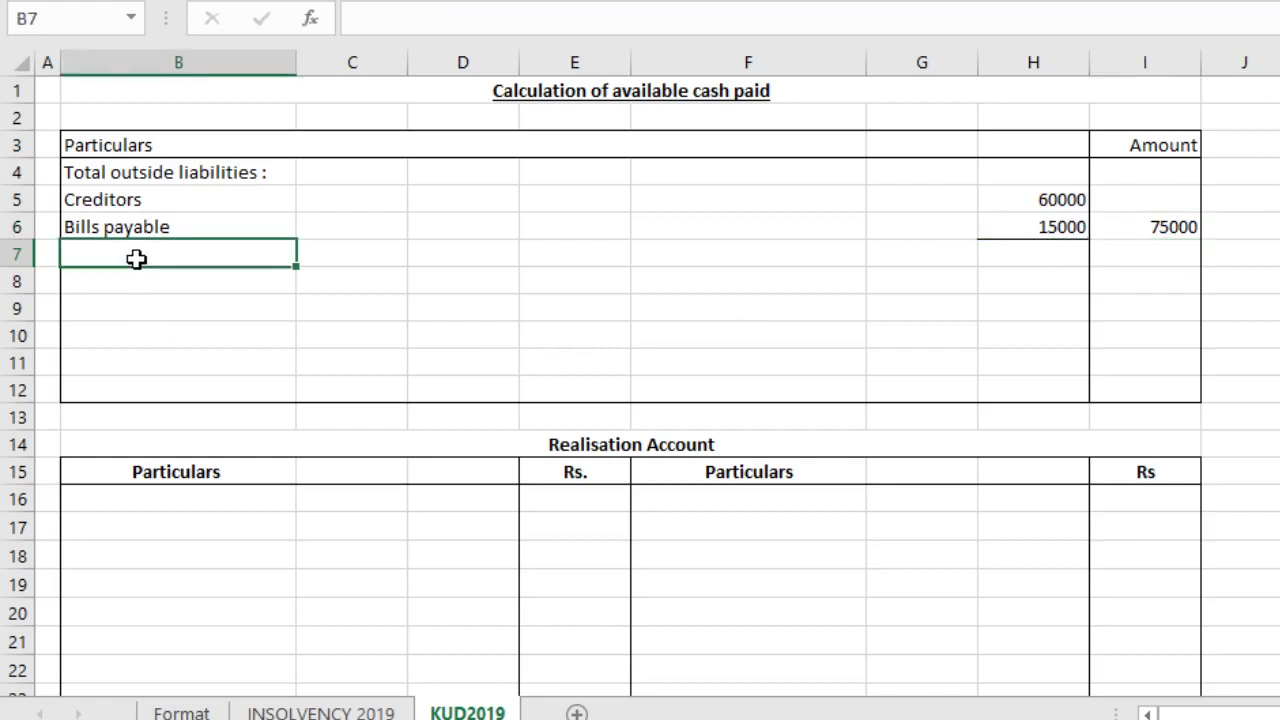
pyautogui.click(127, 279)
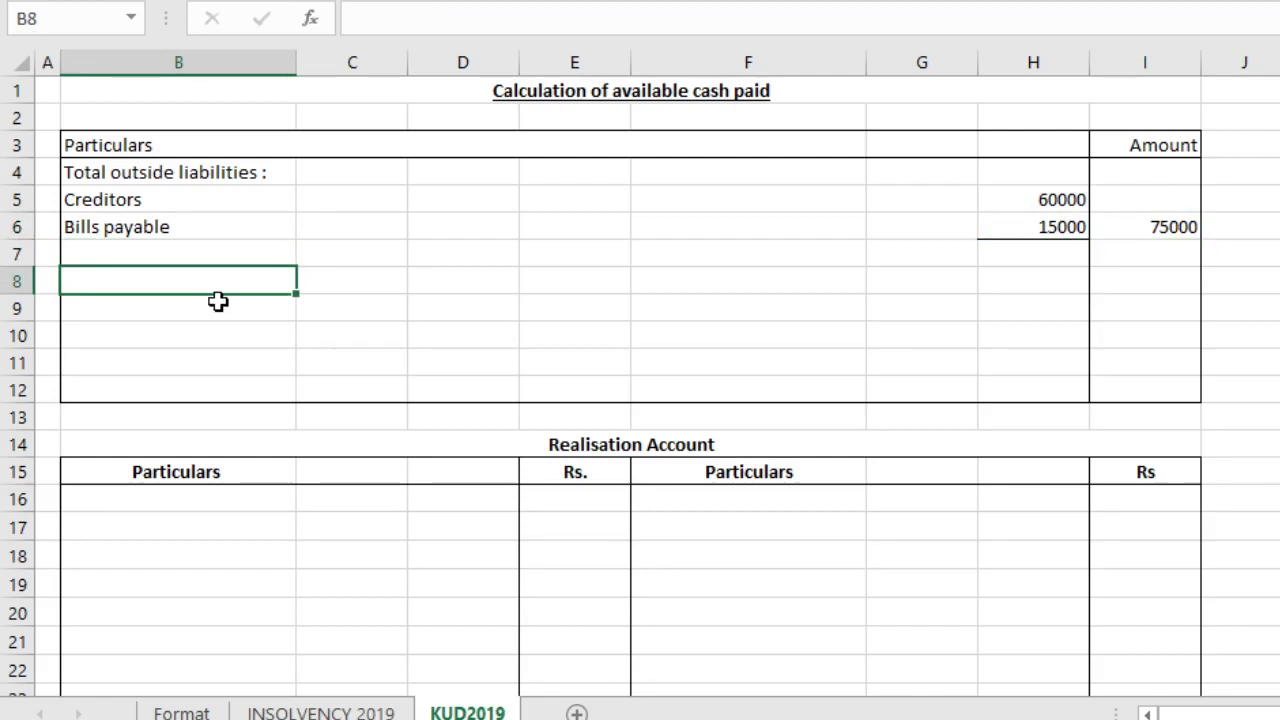
pyautogui.write('Cash ava')
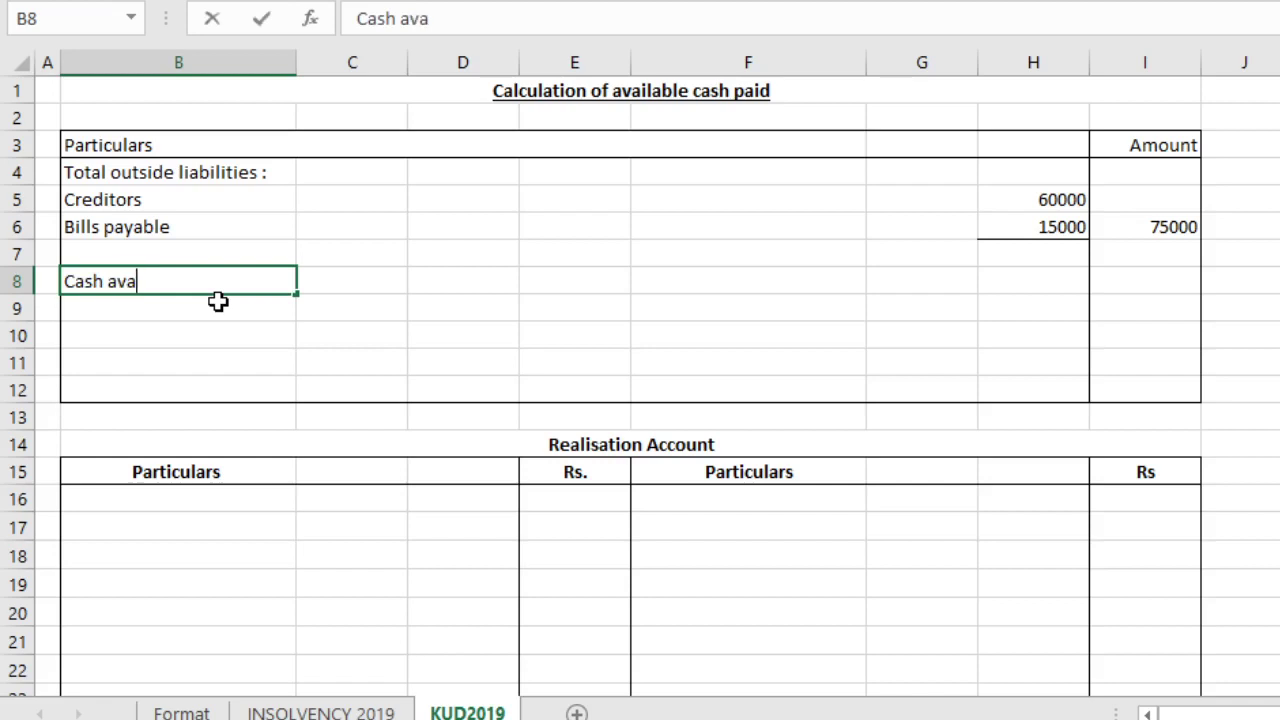
pyautogui.write('ilable to them')
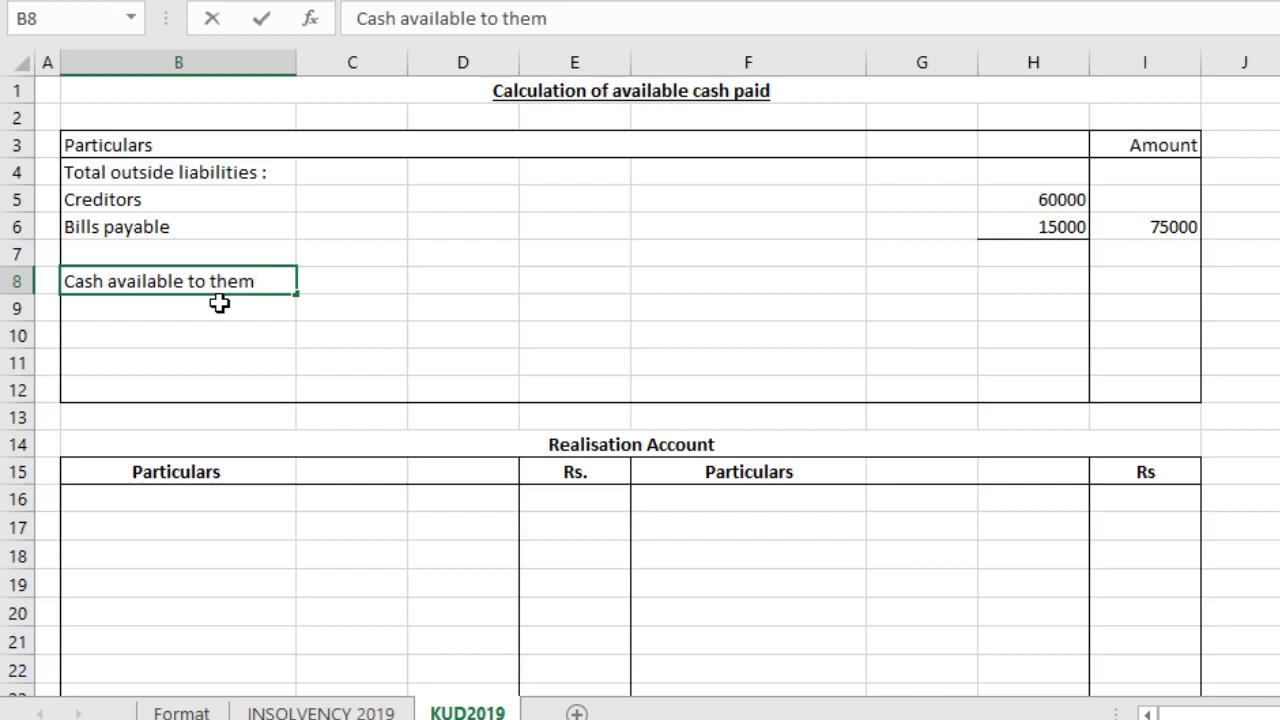
# Step: Enter 2000 in H8 as the amount of cash available
pyautogui.press('Right')
pyautogui.press('Right')
pyautogui.press('Right')
pyautogui.press('Right')
pyautogui.press('Right')
pyautogui.press('Right')
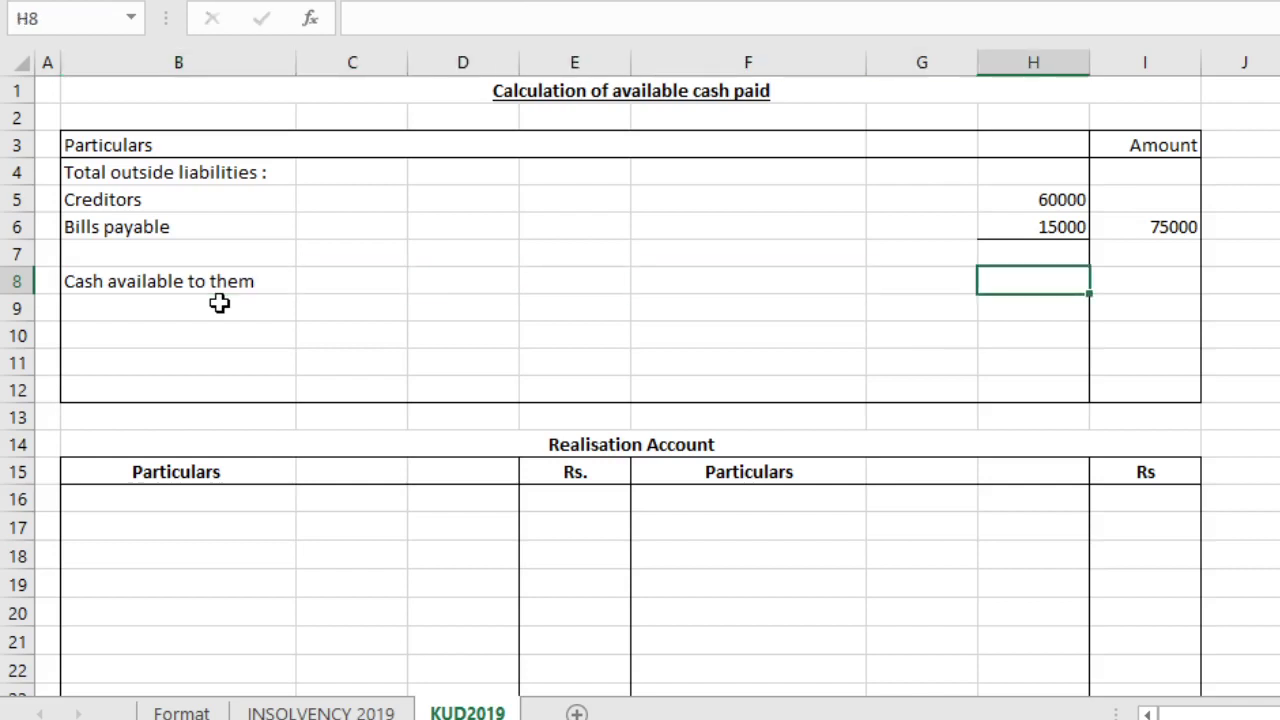
pyautogui.press('Right')
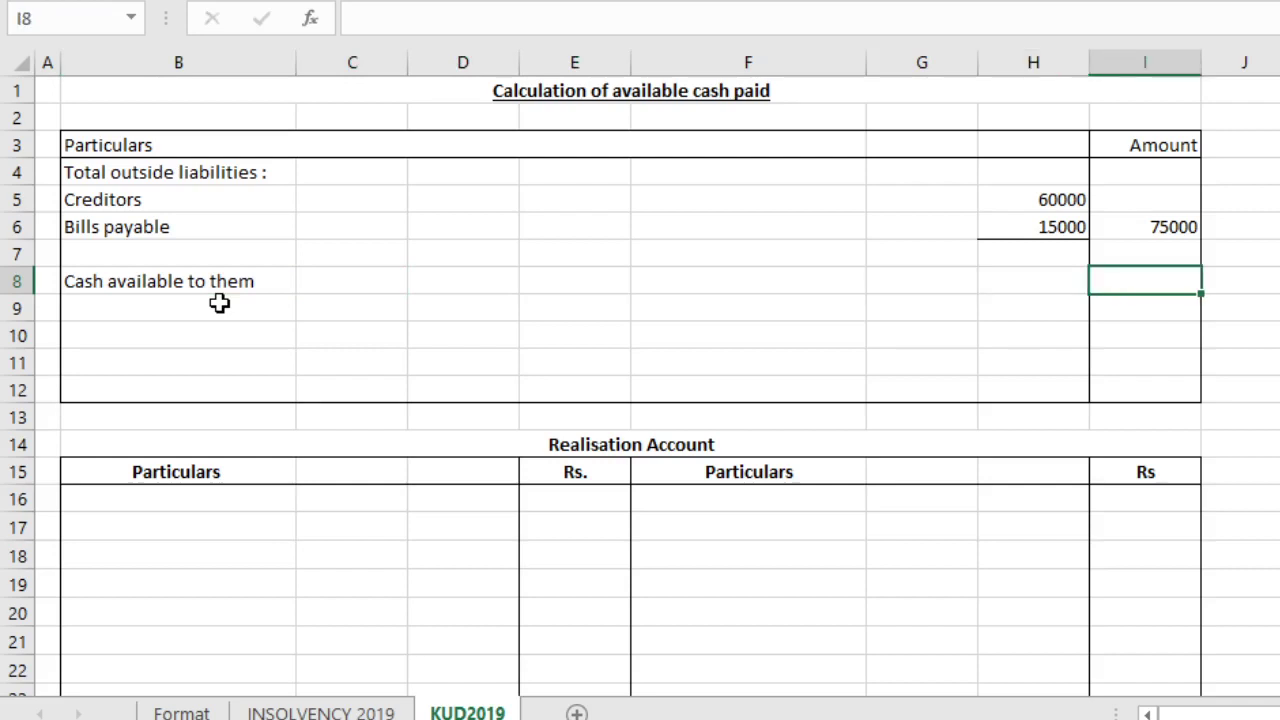
pyautogui.press('Left')
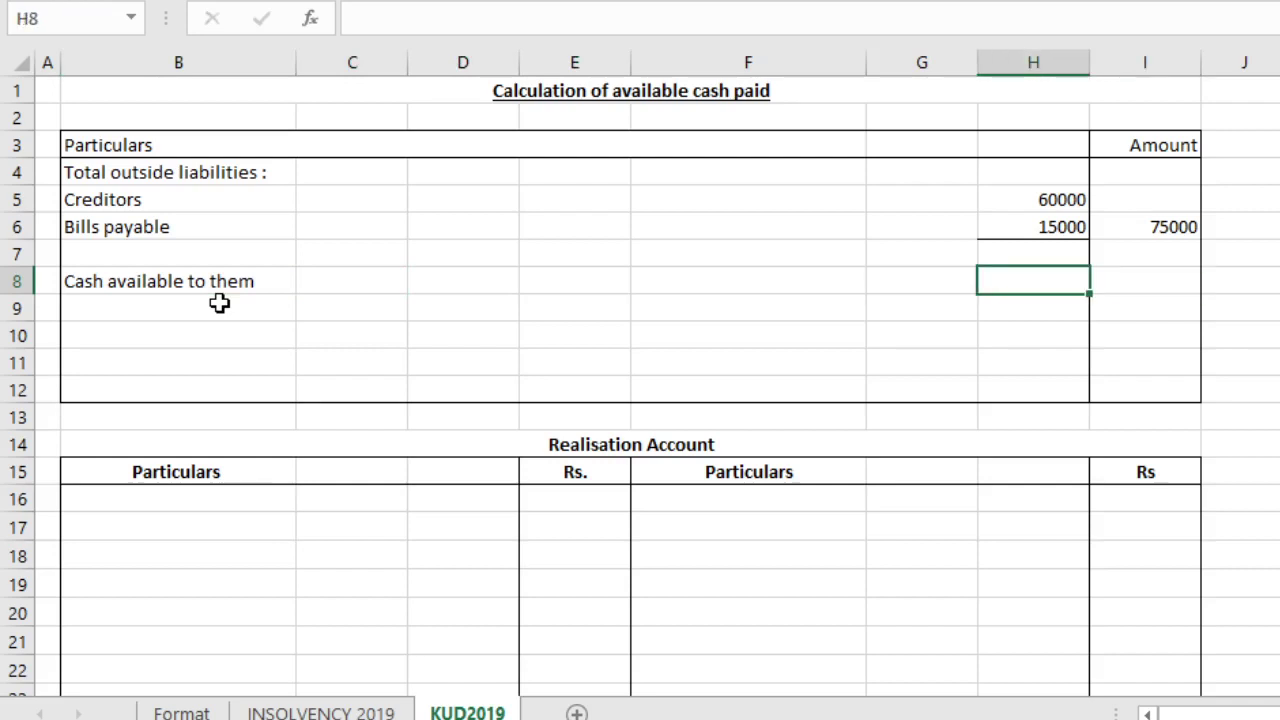
pyautogui.write('2000')
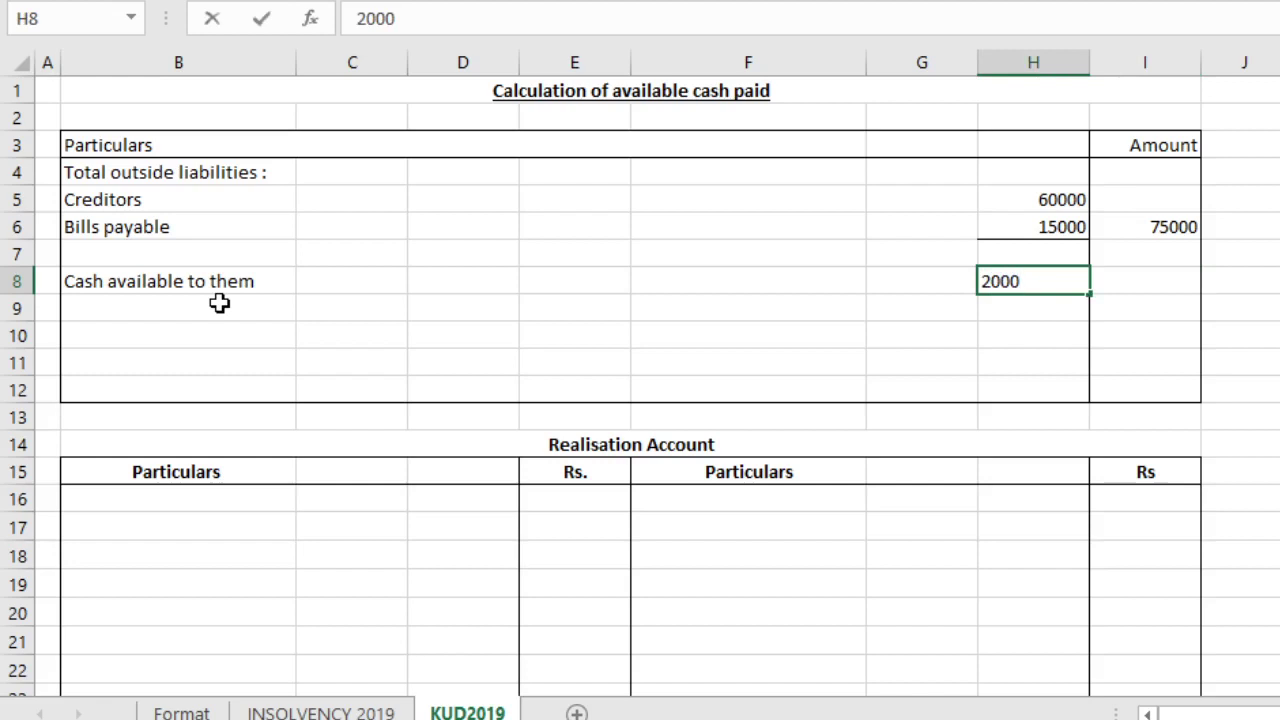
pyautogui.press('Return')
pyautogui.press('Up')
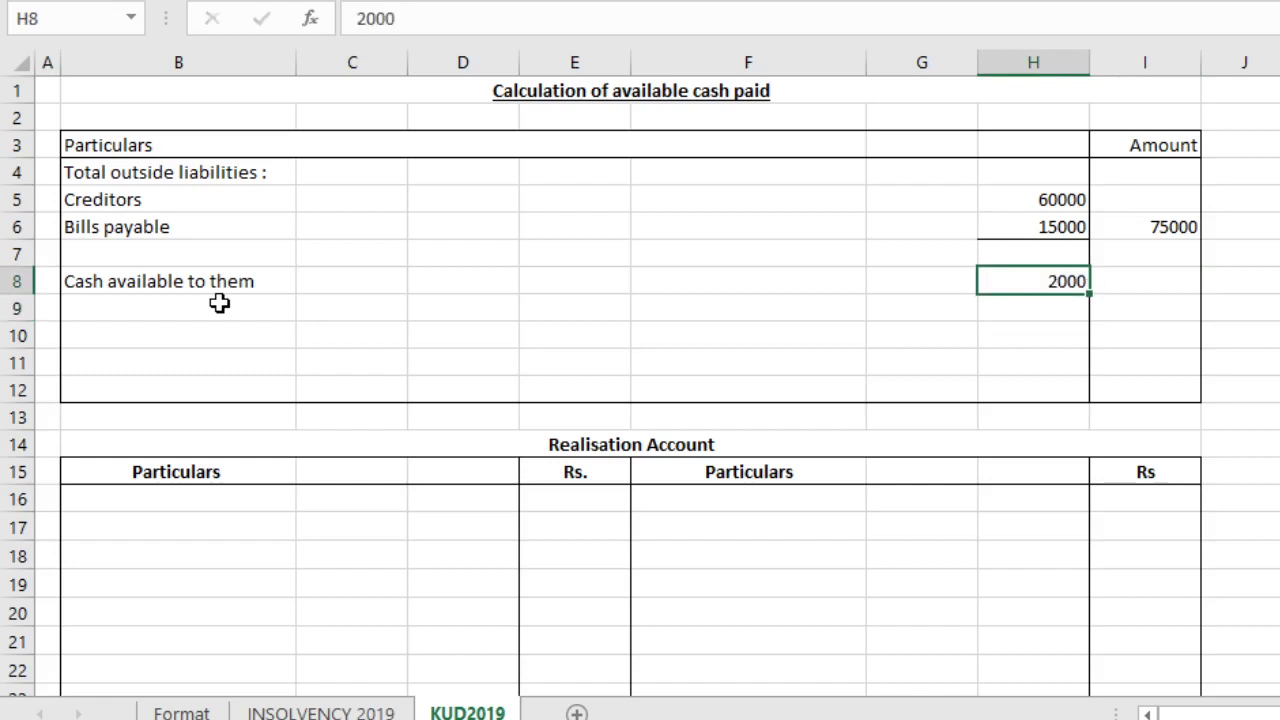
# Step: Complete the cash available label by entering "in hand" in C8
pyautogui.press('Left')
pyautogui.press('Left')
pyautogui.press('Left')
pyautogui.press('Left')
pyautogui.press('Left')
pyautogui.write('i')
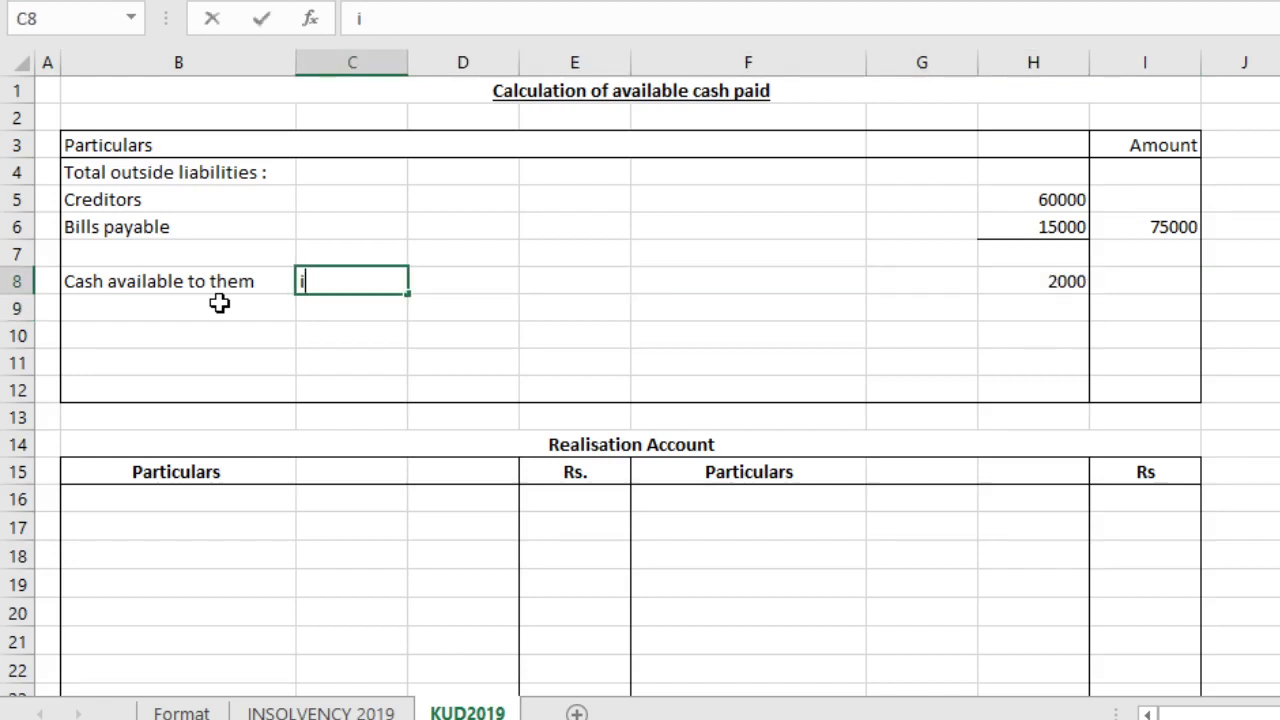
pyautogui.write('n hand')
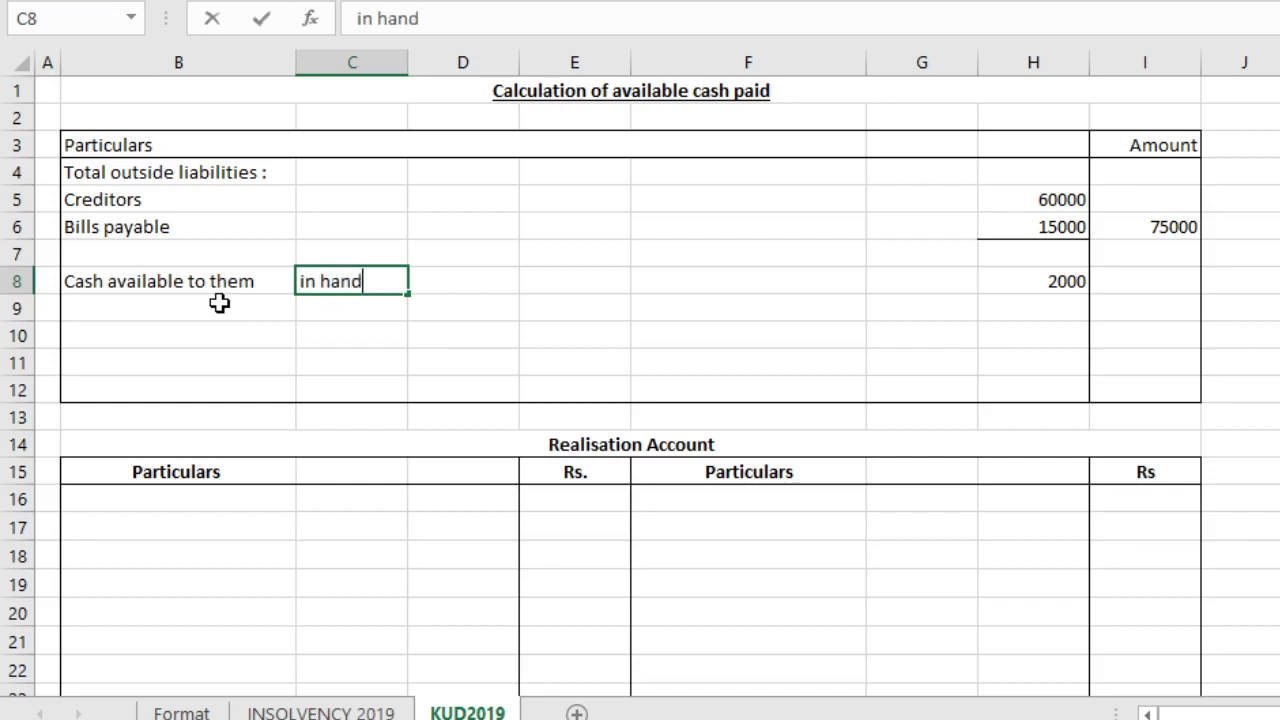
pyautogui.press('Return')
# Step: Enter "cash from" followed by the first-listed partner's name in B9
pyautogui.click(219, 303)
pyautogui.press('Right')
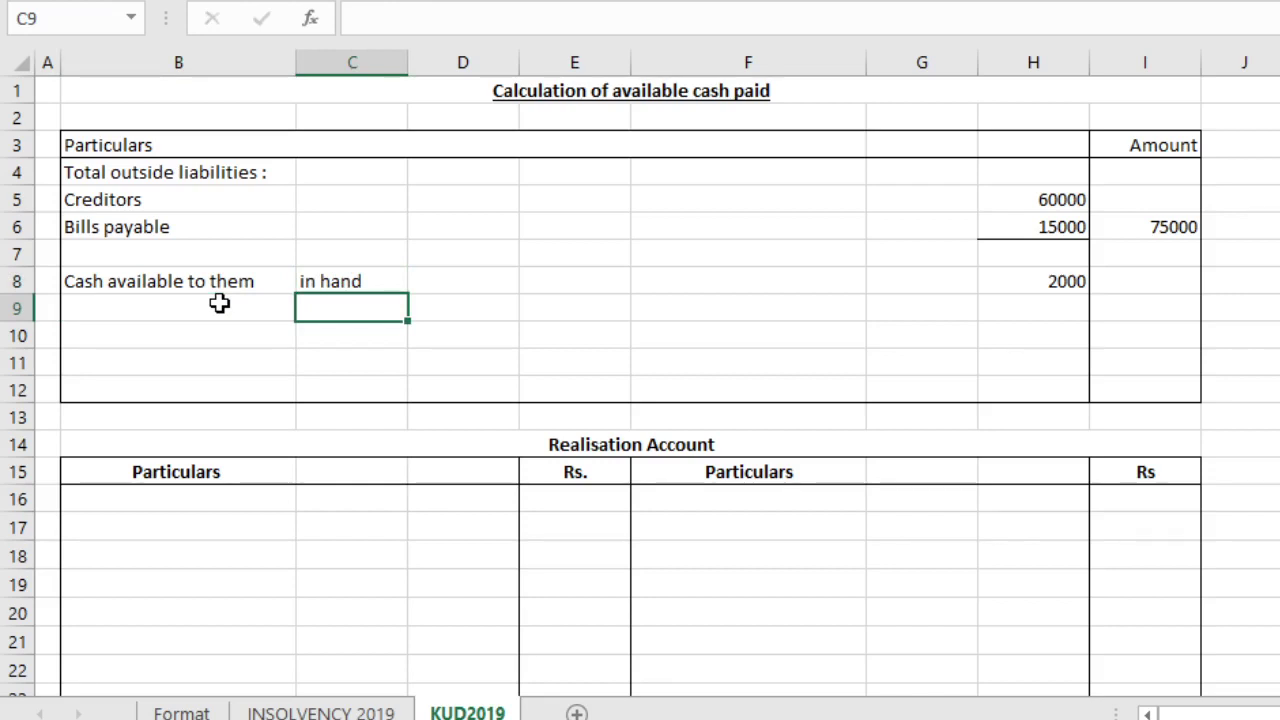
pyautogui.click(219, 303)
pyautogui.write('cash available to ')
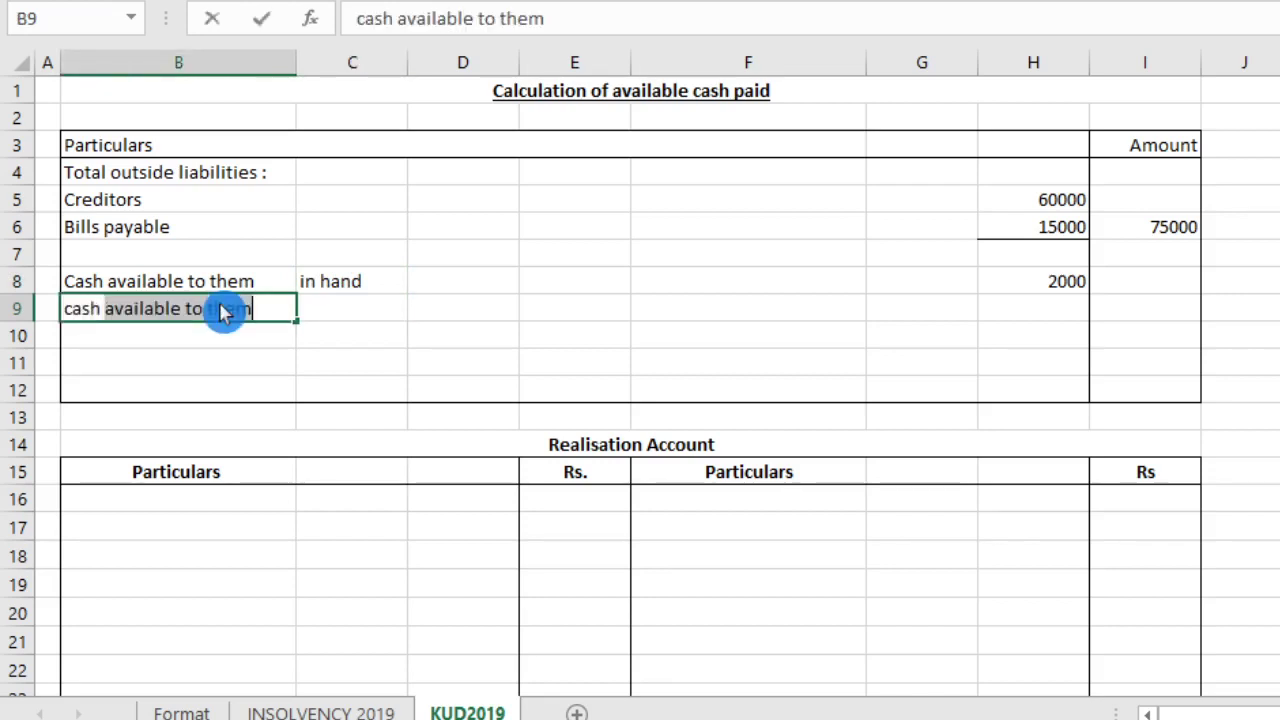
pyautogui.write('from ')
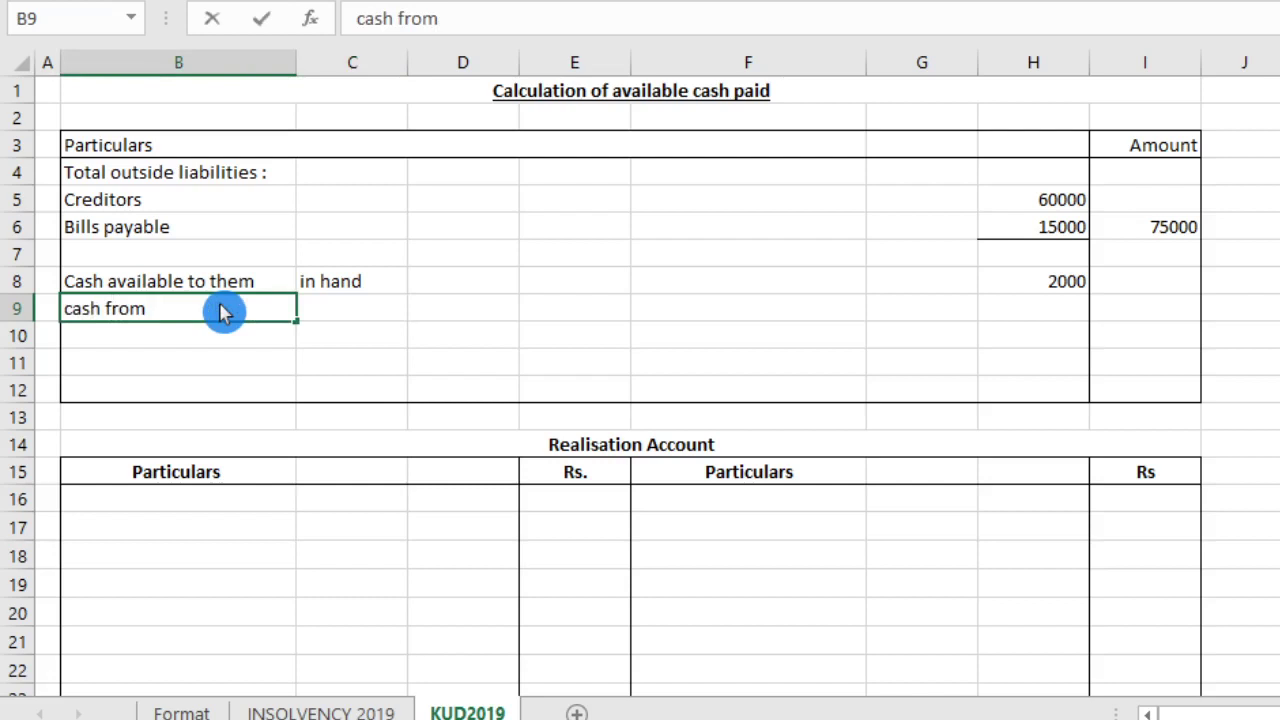
pyautogui.write('Anand')
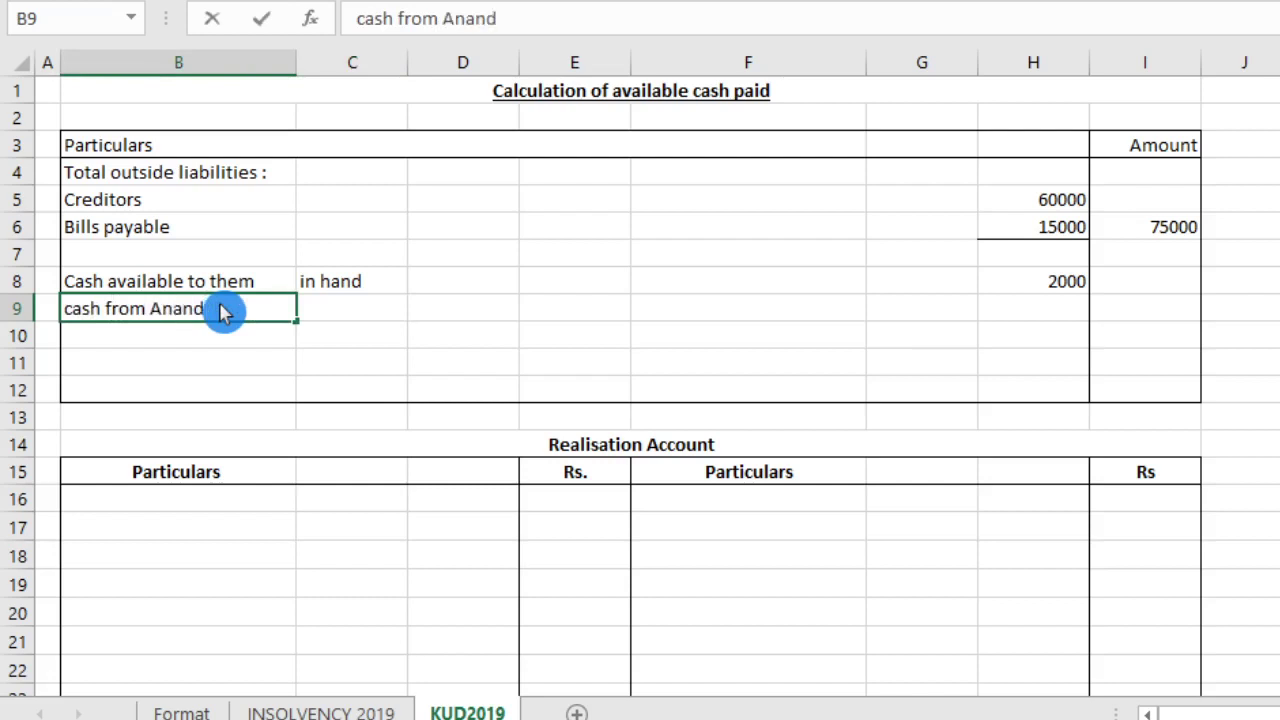
# Step: Enter 3000 in H9 as the cash contributed by the first partner
pyautogui.press('Right')
pyautogui.press('Right')
pyautogui.press('Right')
pyautogui.press('Right')
pyautogui.press('Right')
pyautogui.press('Right')
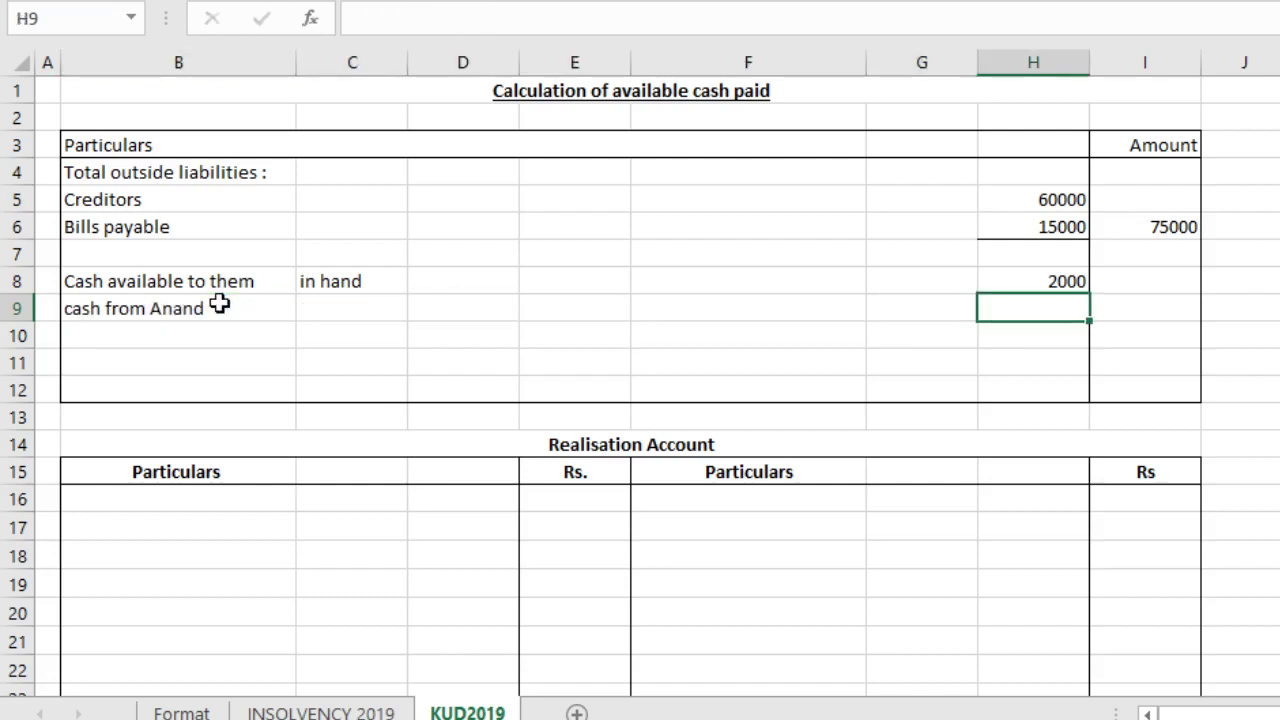
pyautogui.write('3000')
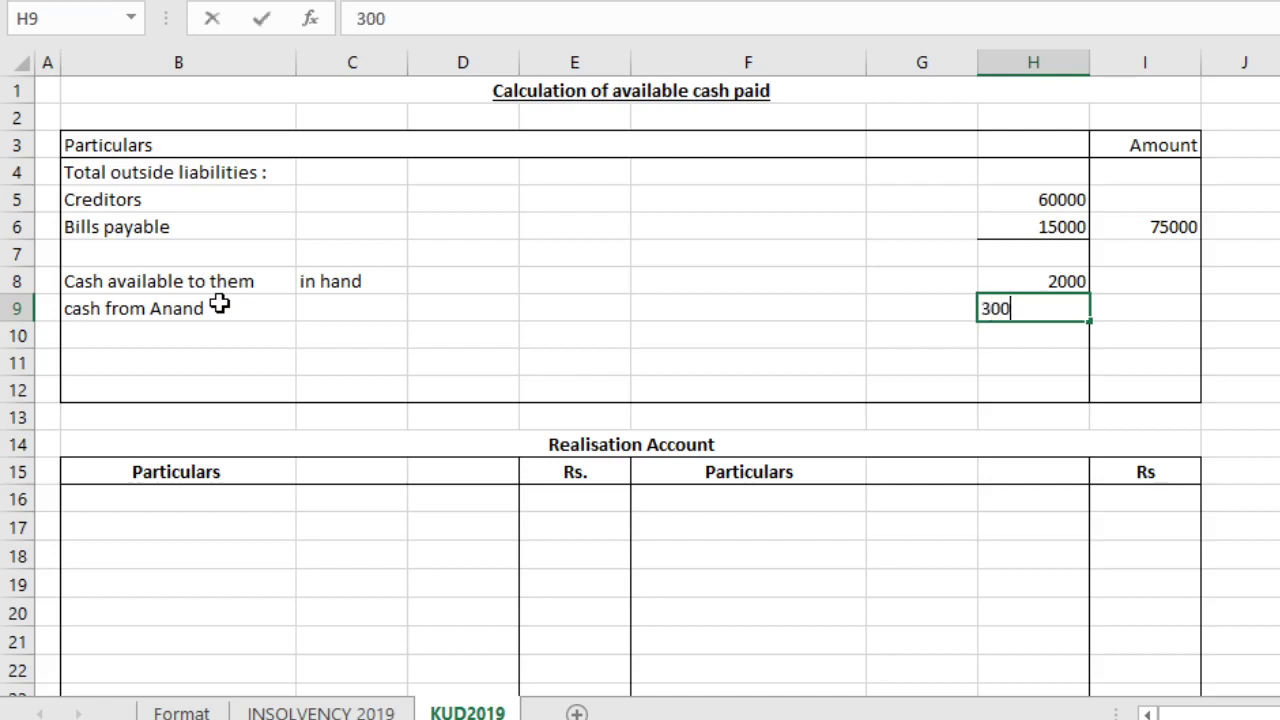
pyautogui.press('Return')
# Step: Enter "cash from" followed by the second-listed partner's name in B10
pyautogui.press('Left')
pyautogui.press('Left')
pyautogui.press('Left')
pyautogui.press('Left')
pyautogui.press('Left')
pyautogui.press('Left')
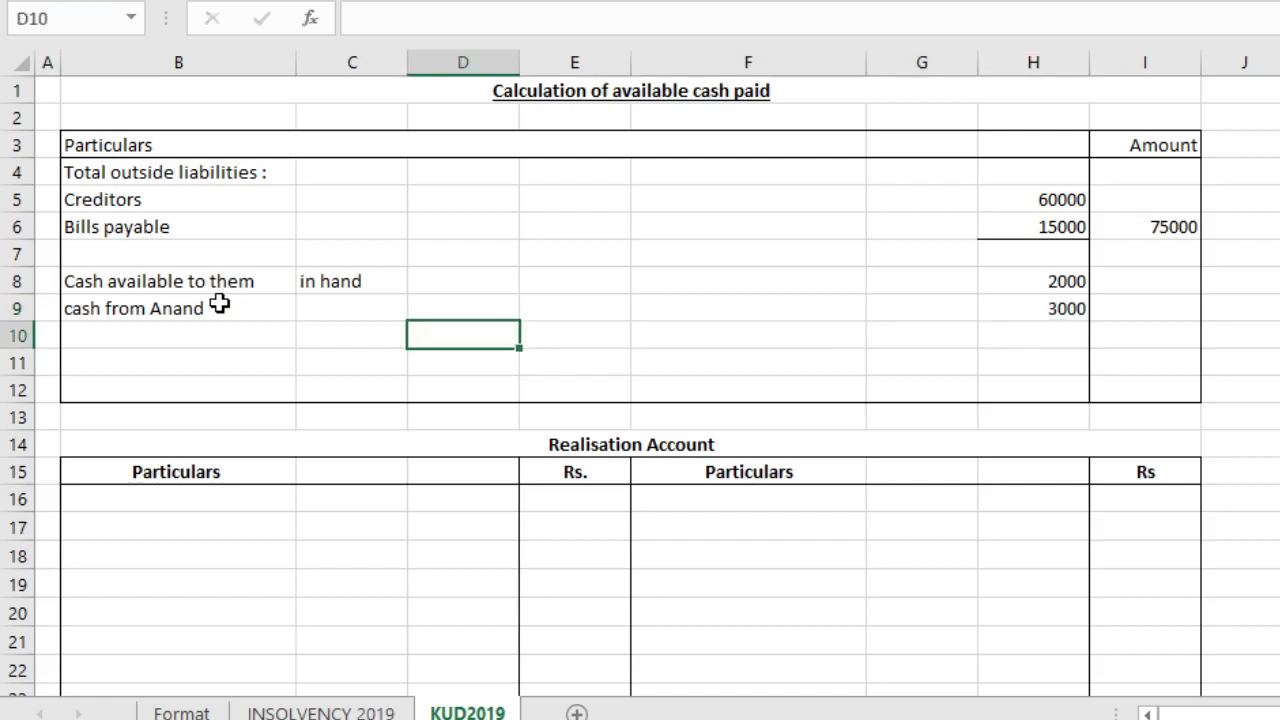
pyautogui.write('cash')
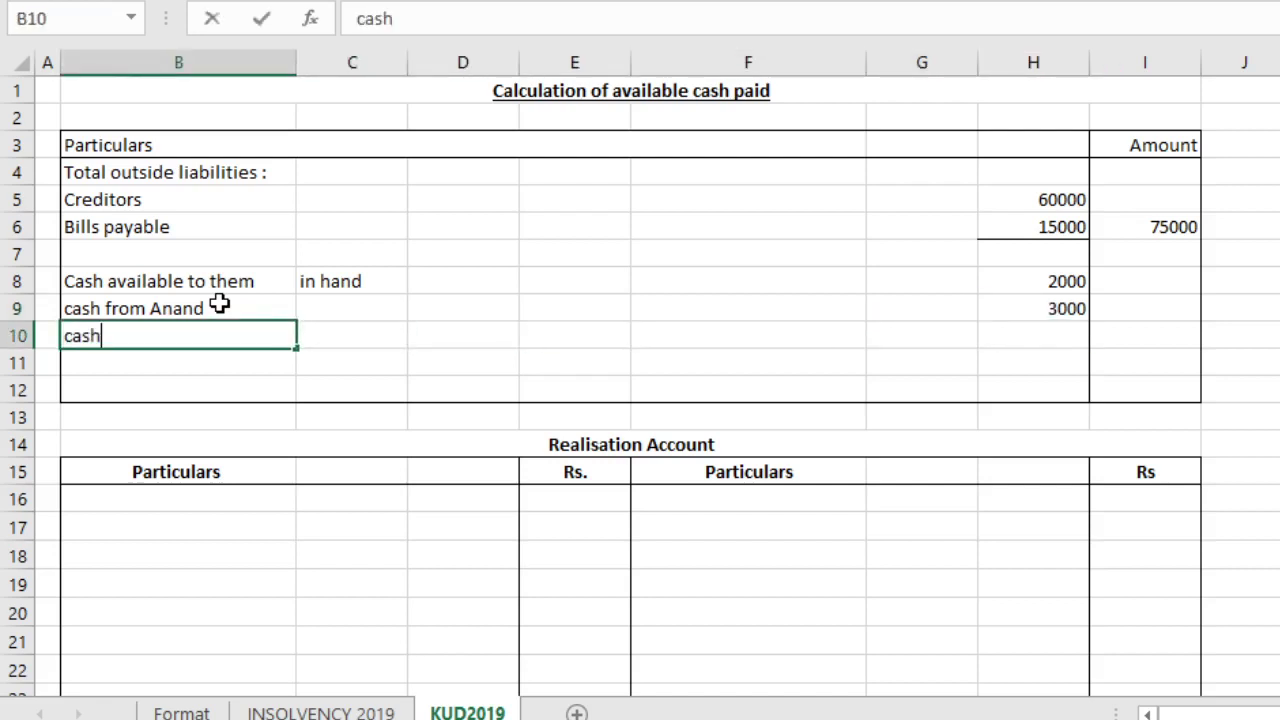
pyautogui.write(' from ')
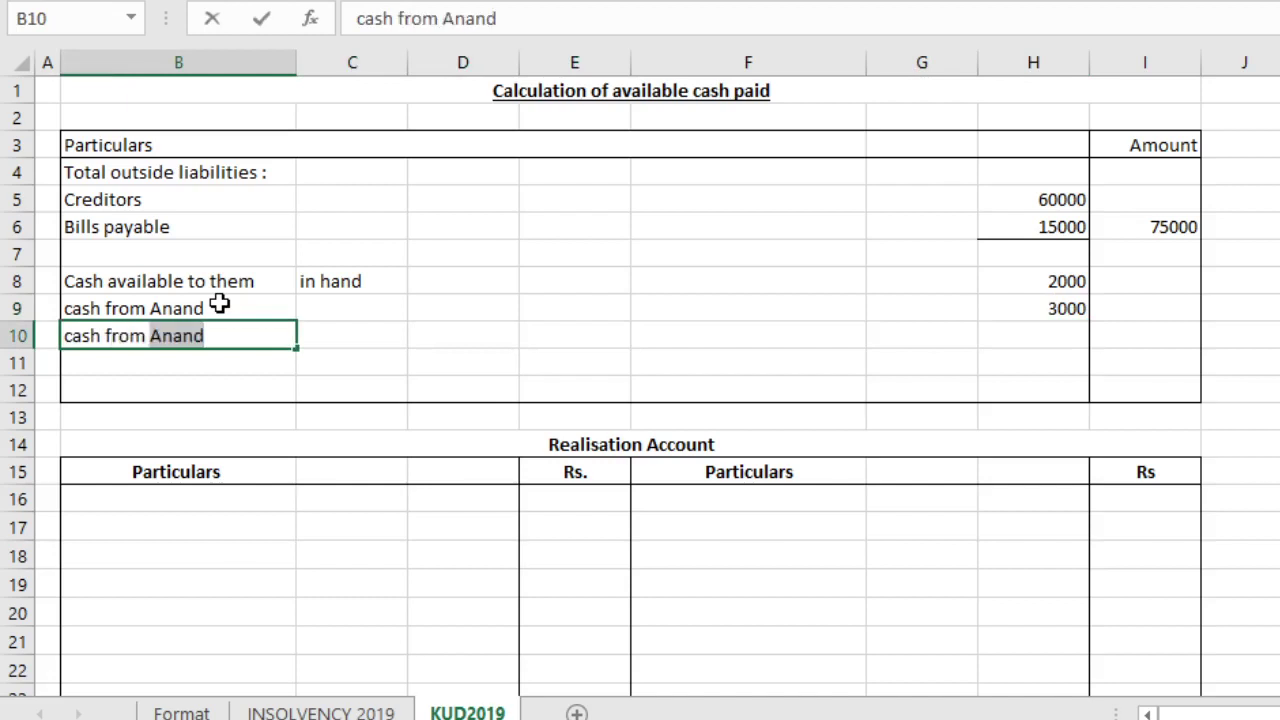
pyautogui.write('Kiran')
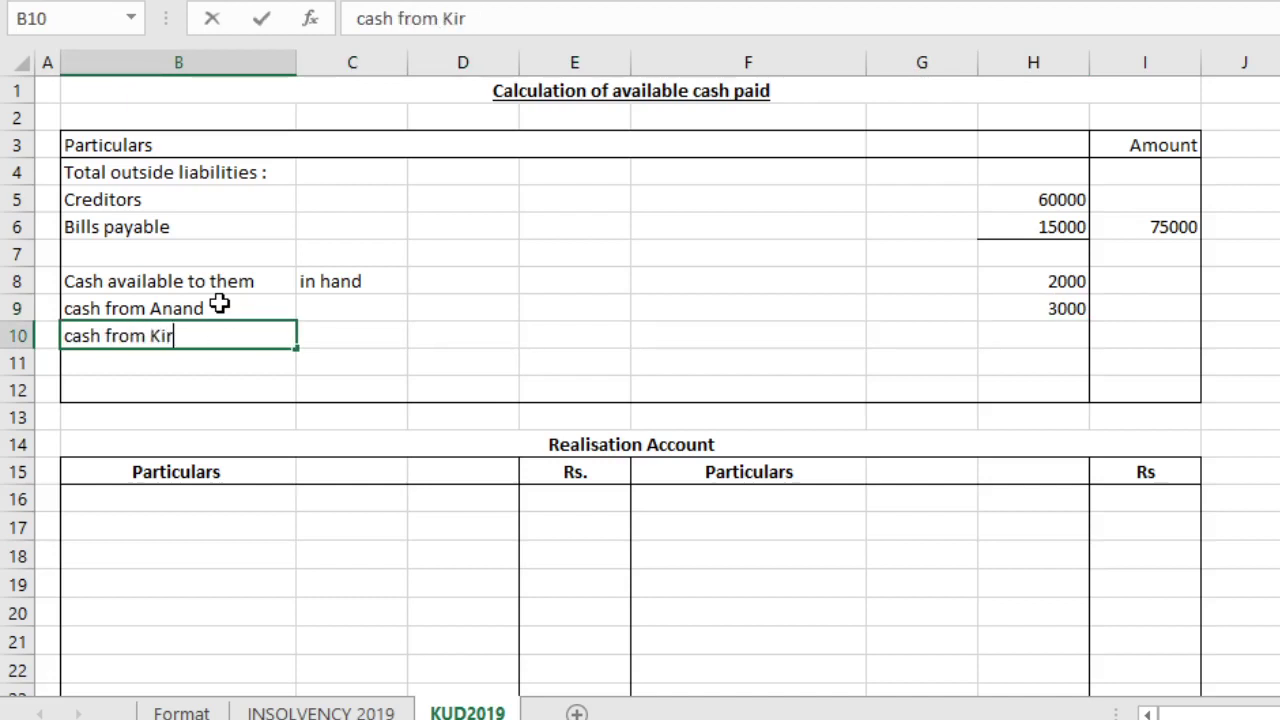
# Step: Enter 1000 in H10 as the cash contributed by the second partner
pyautogui.press('Tab')
pyautogui.press('Tab')
pyautogui.press('Tab')
pyautogui.press('Tab')
pyautogui.press('Tab')
pyautogui.press('Tab')
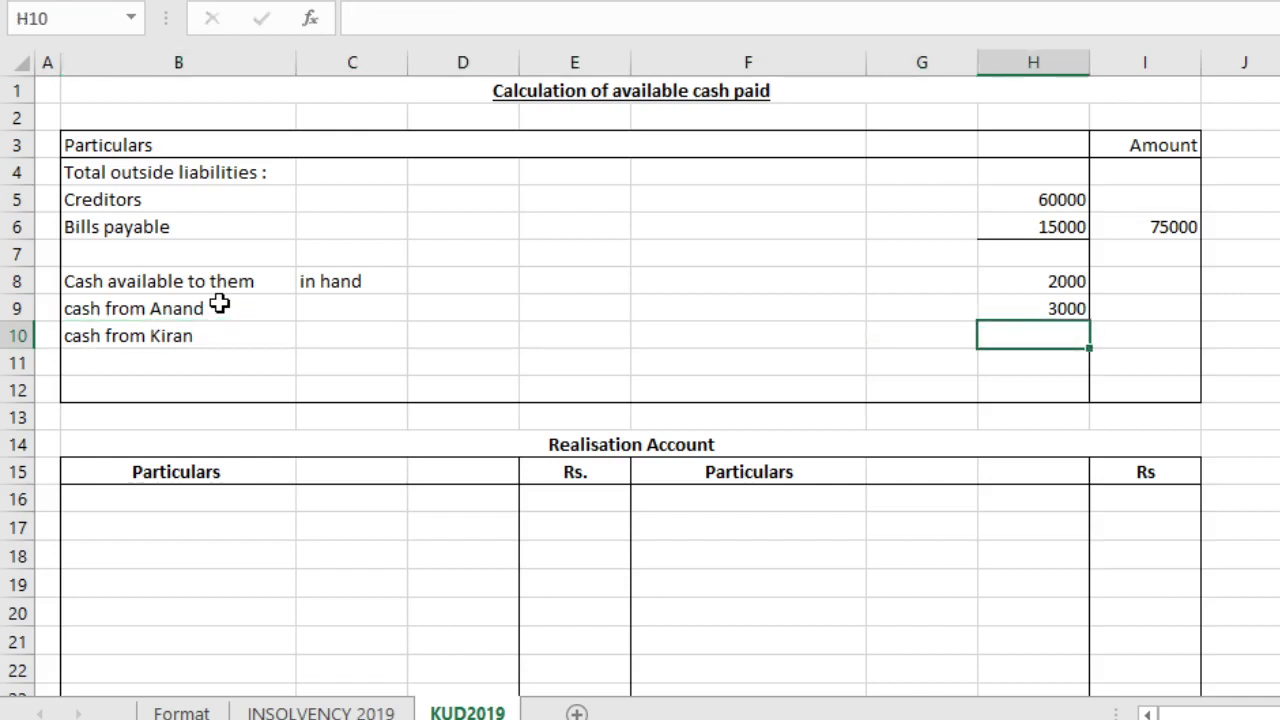
pyautogui.write('1000')
pyautogui.press('Return')
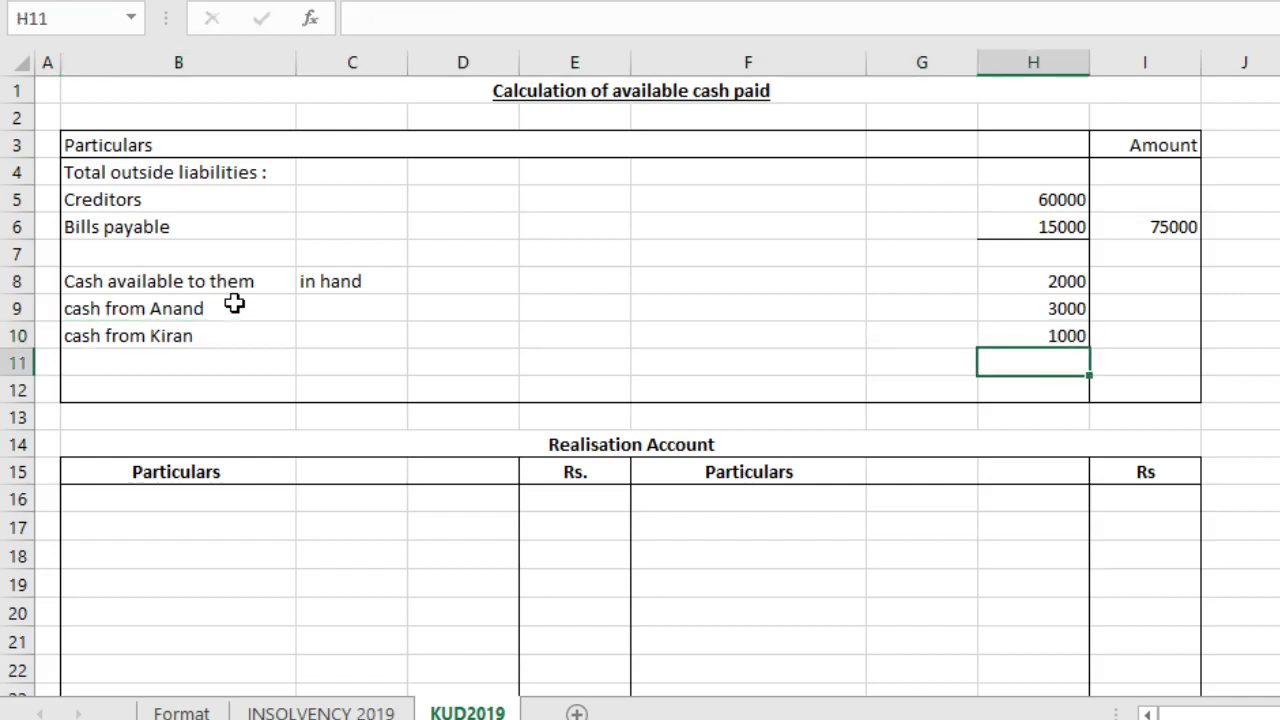
# Step: Examine the cash balance and the amounts realised from the partners' private assets on the INSOLVENCY 2019 sheet, and return to KUD2019
pyautogui.click(308, 713)
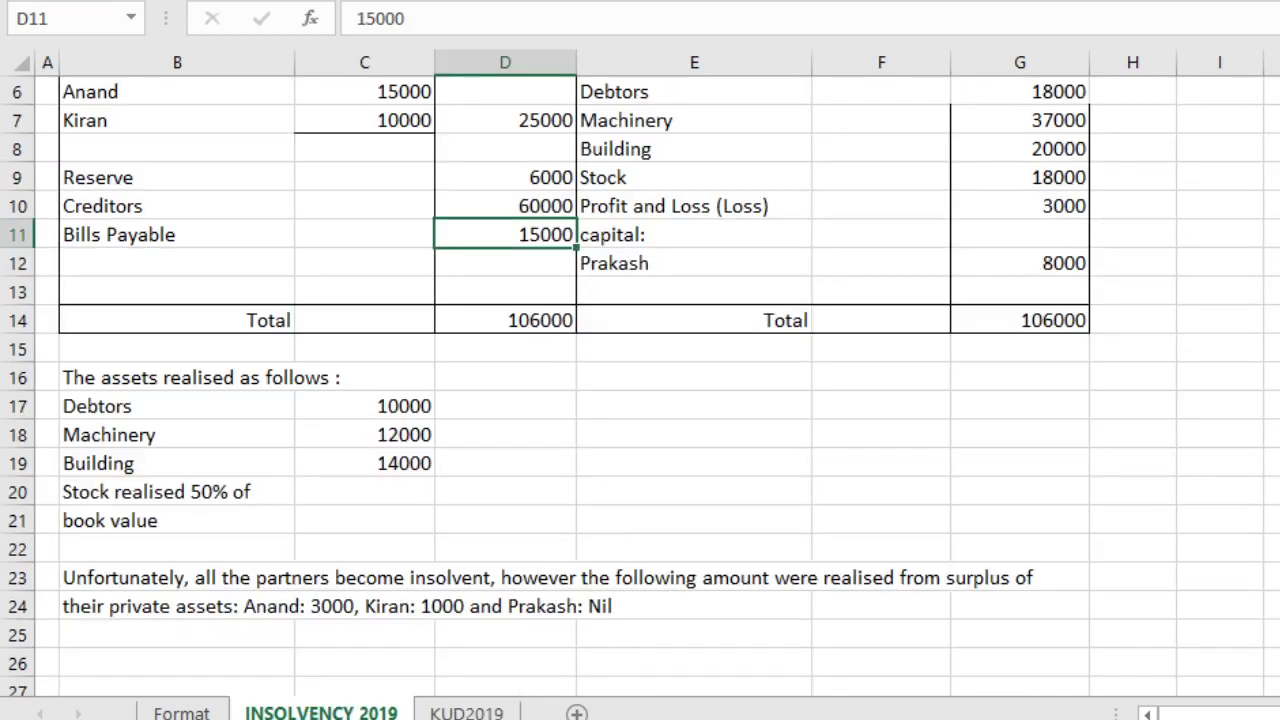
pyautogui.scroll(1, 1240, 204)
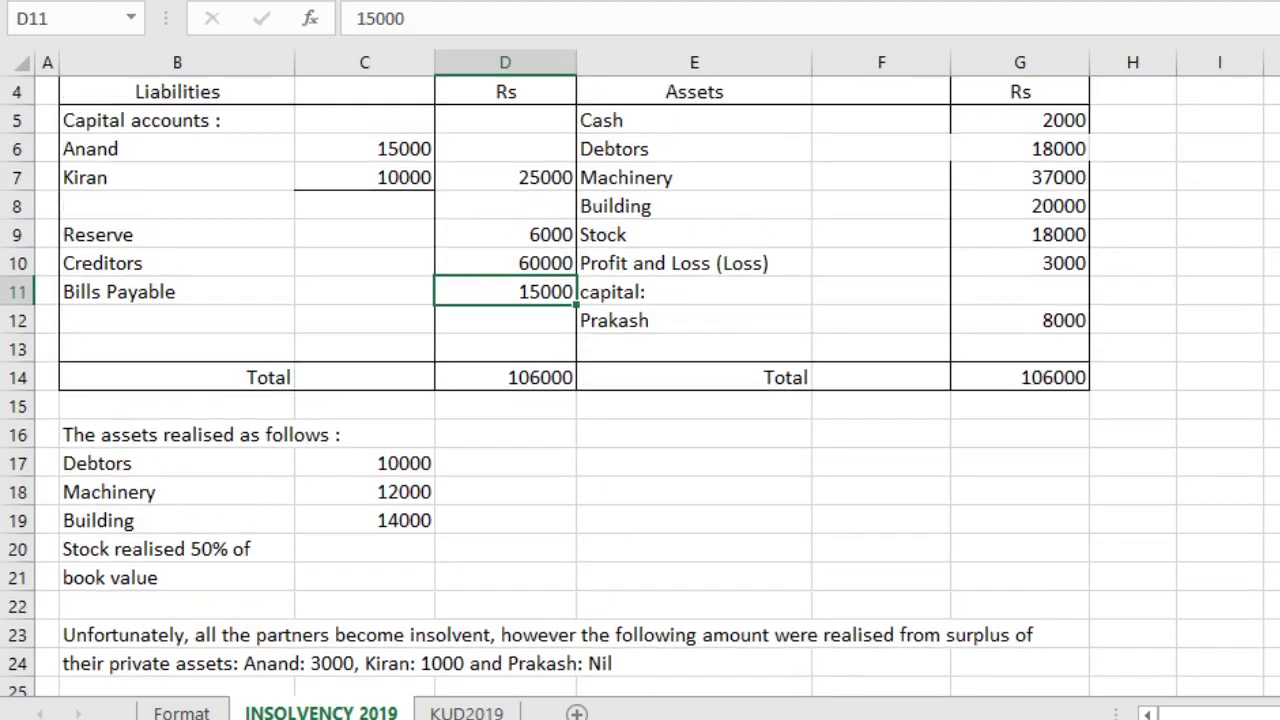
pyautogui.click(1067, 114)
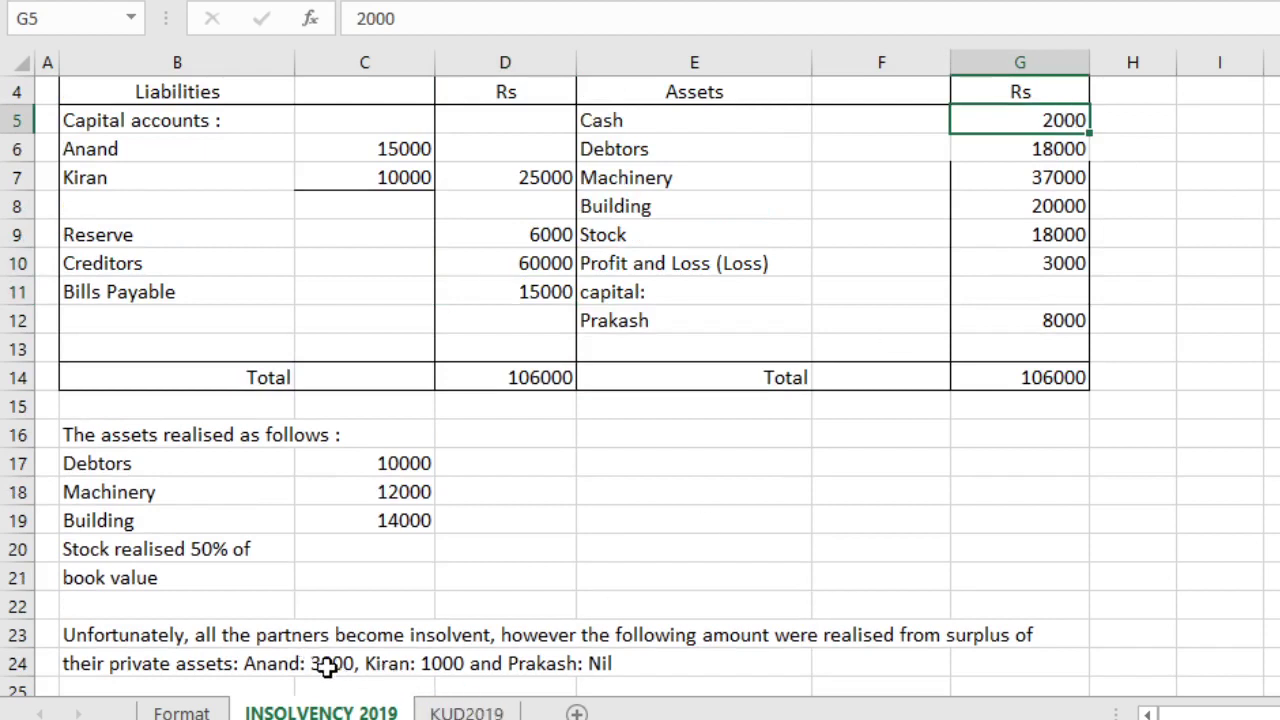
pyautogui.click(285, 666)
pyautogui.click(338, 668)
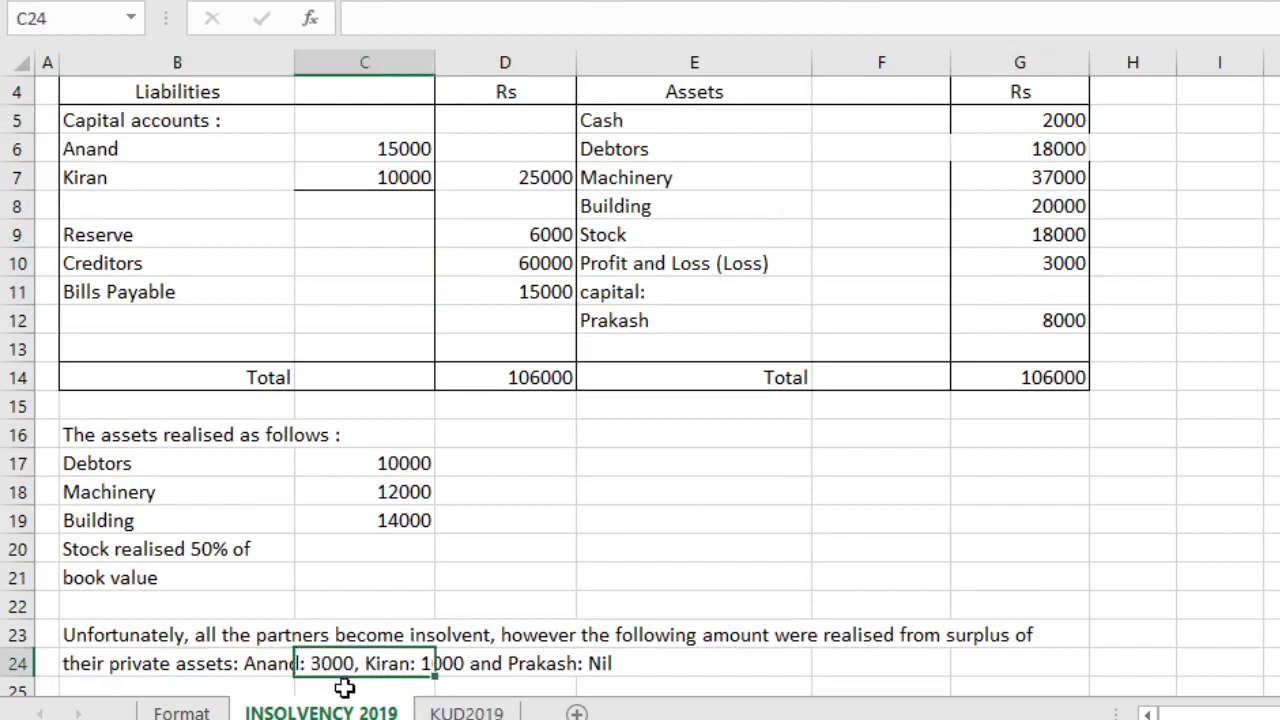
pyautogui.click(448, 670)
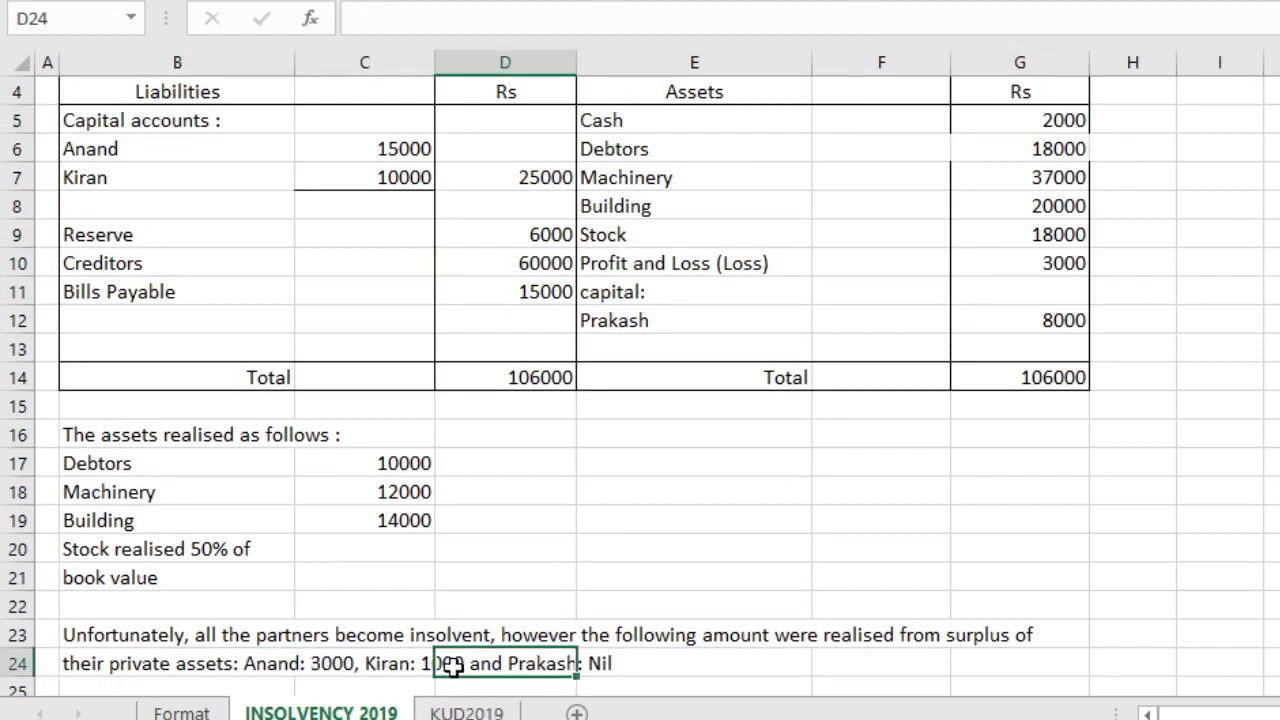
pyautogui.click(354, 689)
pyautogui.click(482, 710)
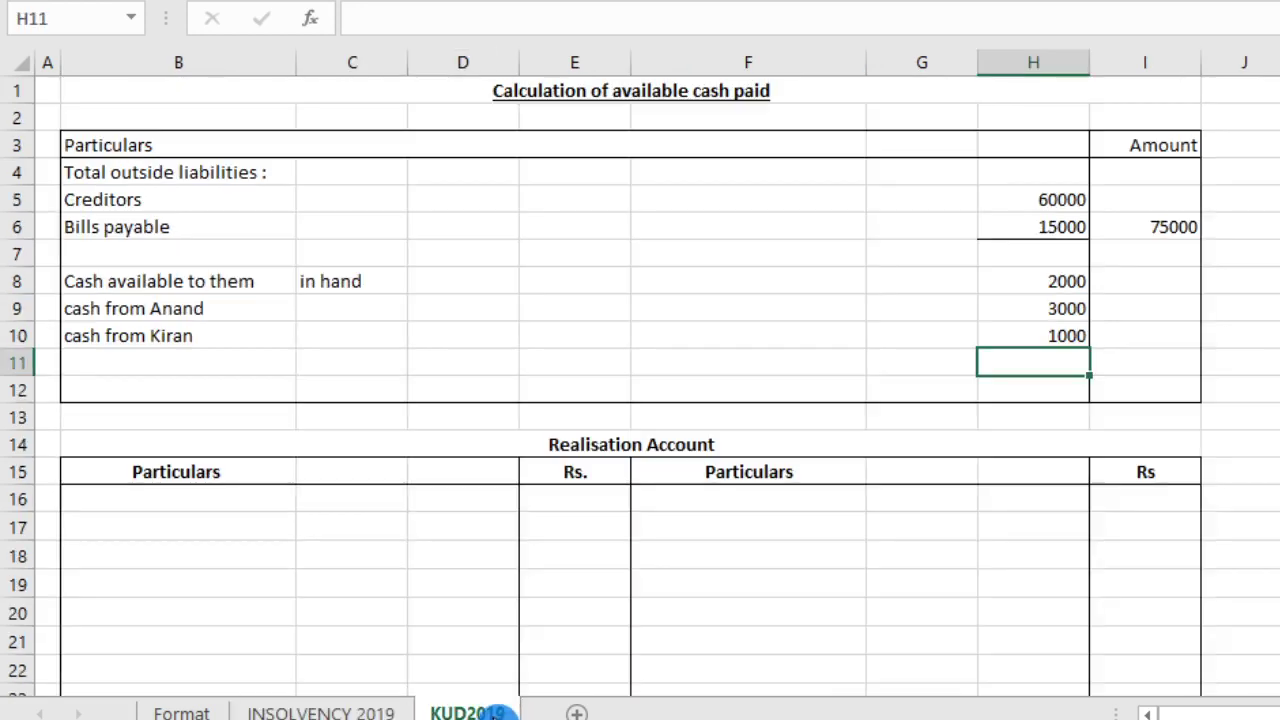
# Step: Add a bottom border to H10 and total the available cash in H8:H10 in I10 with a sum
pyautogui.click(1074, 334)
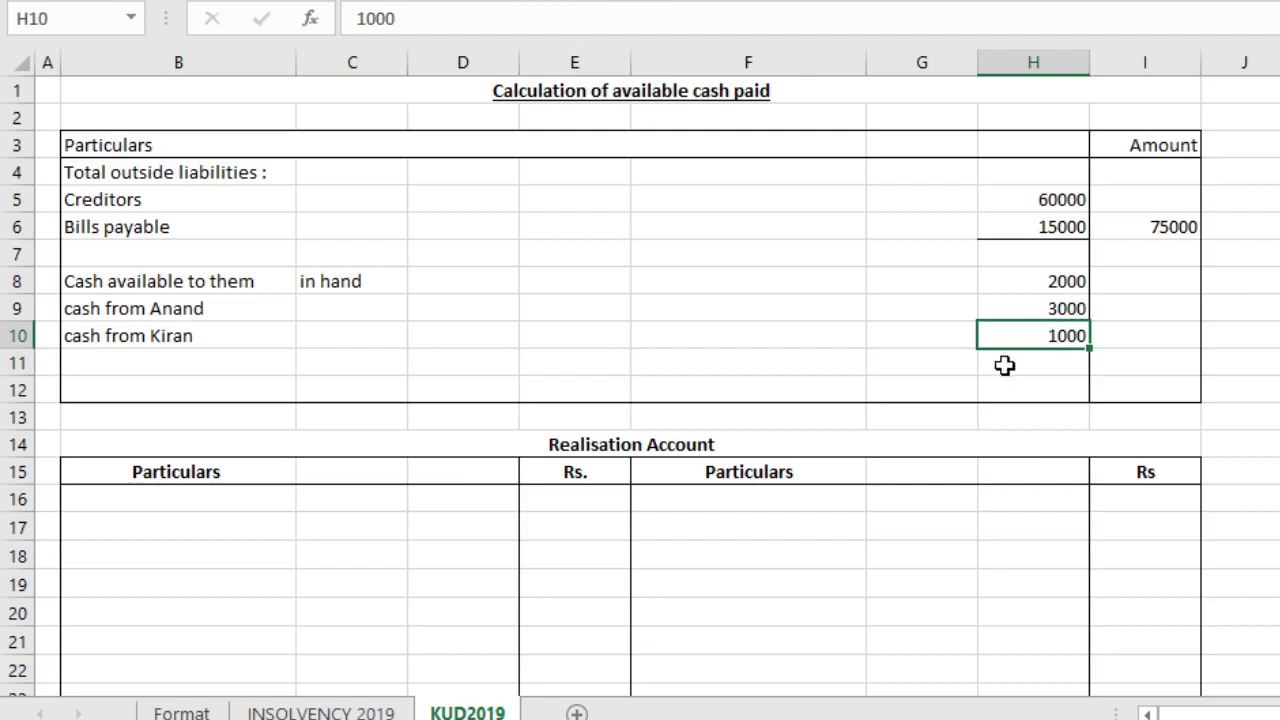
pyautogui.click(1151, 337)
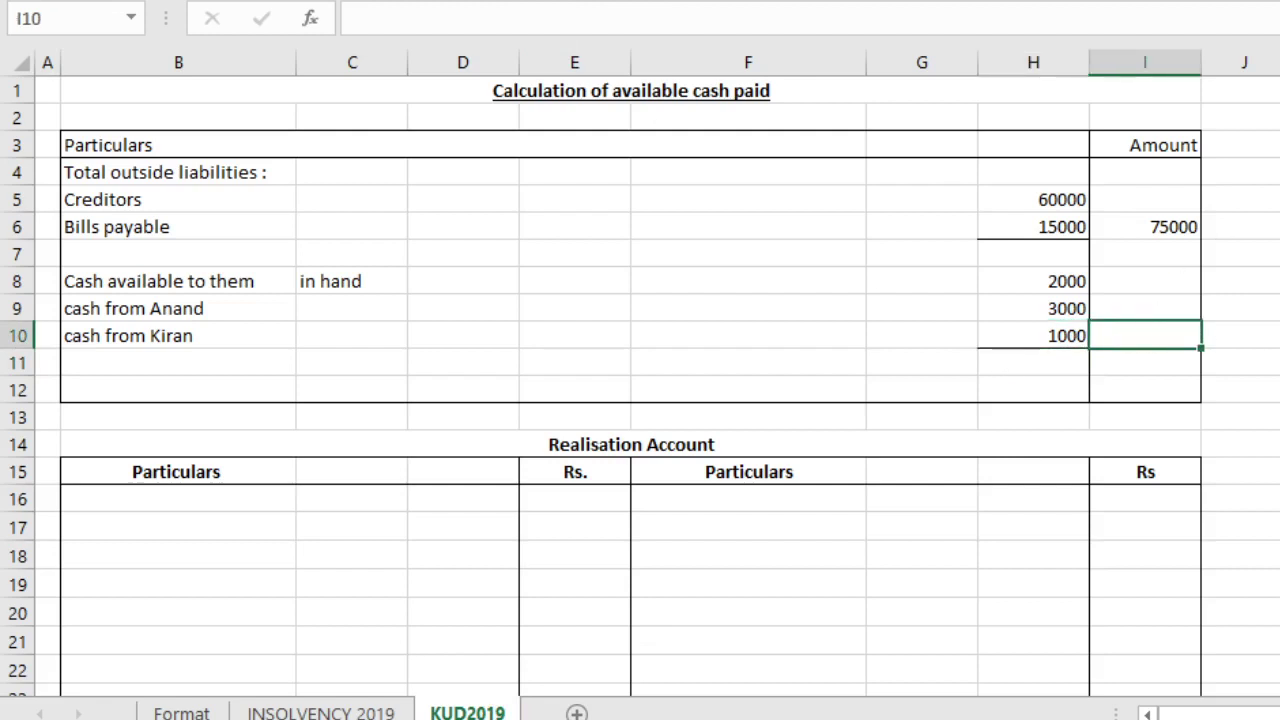
pyautogui.hotkey('alt', '=')
pyautogui.moveTo(1063, 280); pyautogui.dragTo(1071, 337)
pyautogui.press('Return')
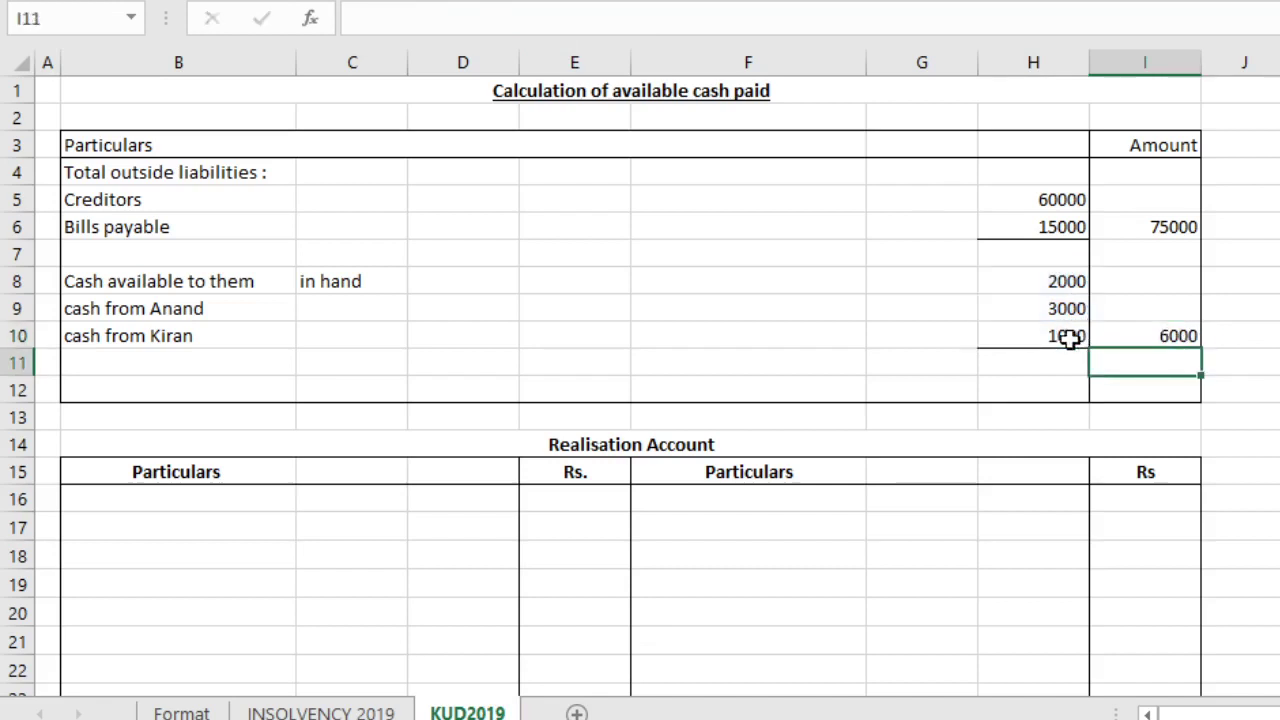
# Step: Insert three blank rows at row 11 of the available cash calculation
pyautogui.click(20, 364)
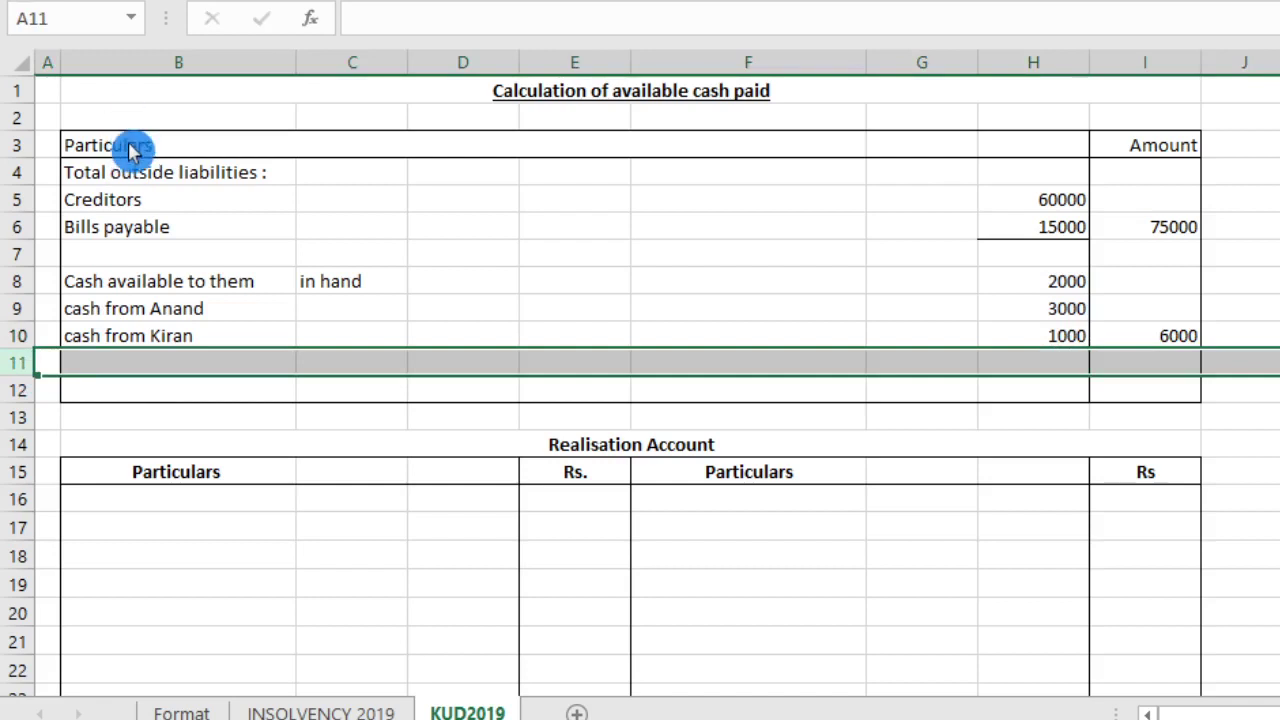
pyautogui.hotkey('ctrl', 'shift', '=')
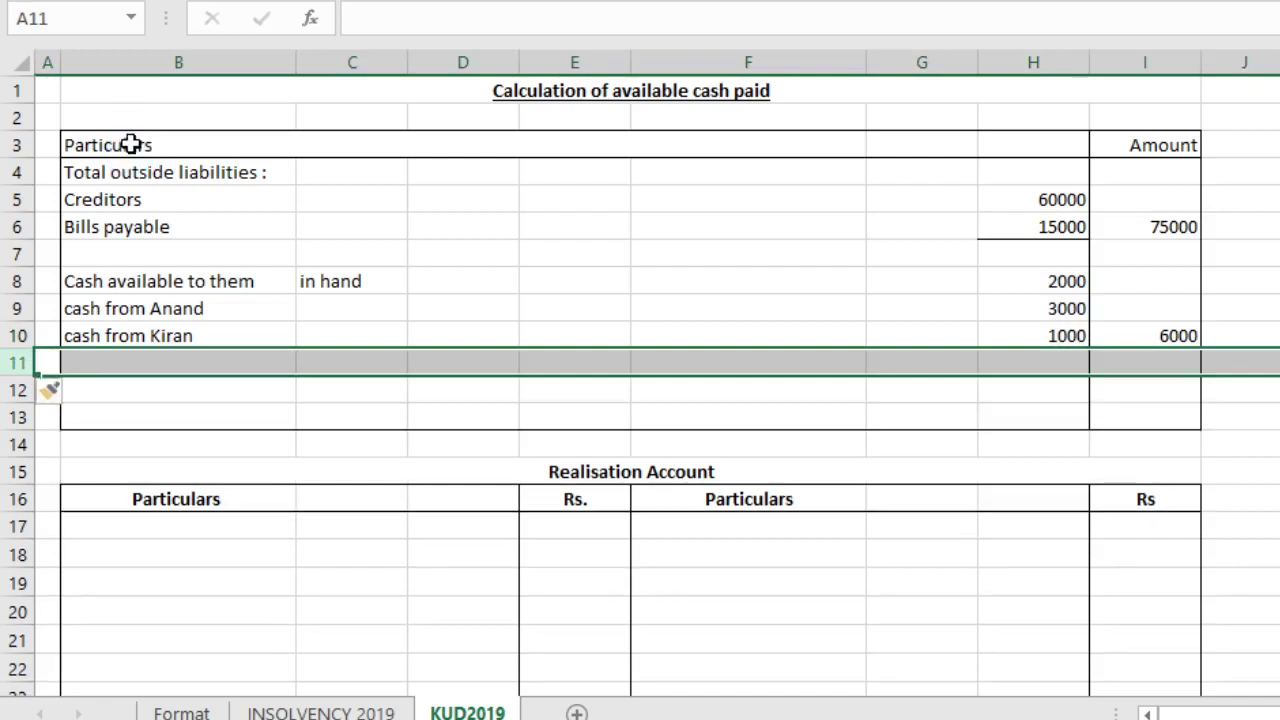
pyautogui.hotkey('ctrl', 'shift', '=')
pyautogui.hotkey('ctrl', 'shift', '=')
pyautogui.click(116, 420)
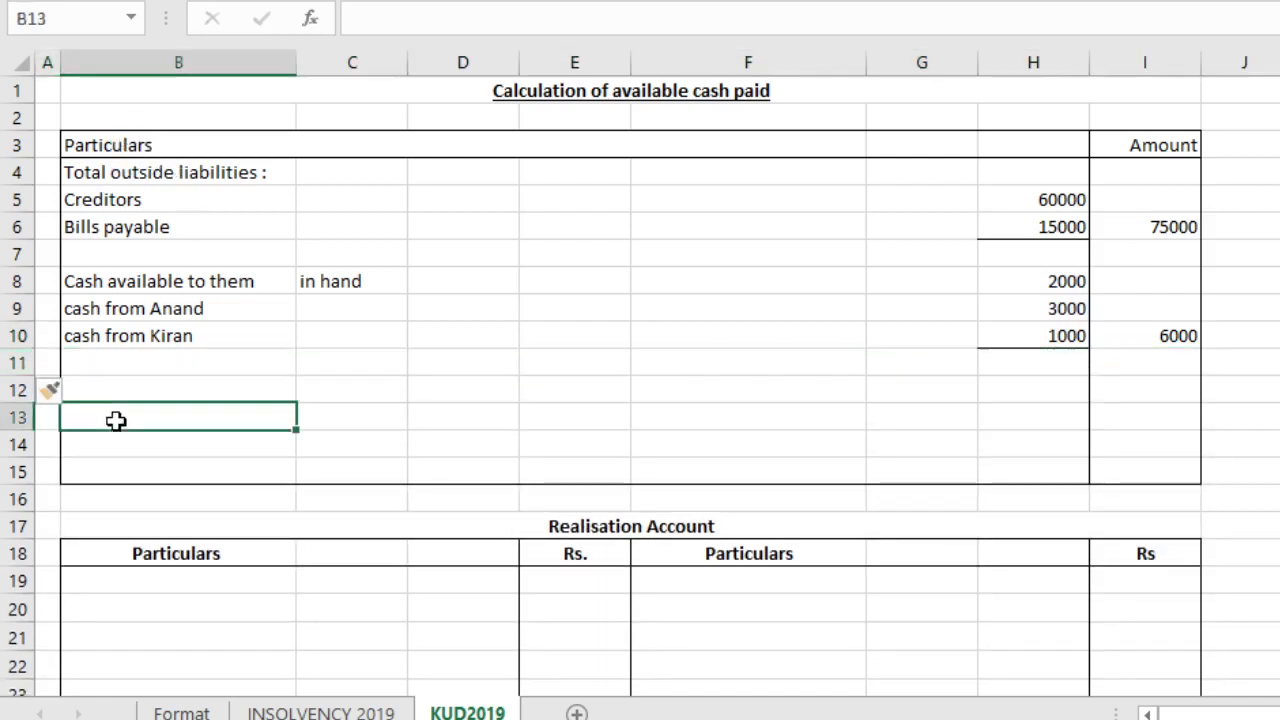
# Step: Enter the heading "Assets realised" in B12, leaving row 11 blank
pyautogui.click(180, 363)
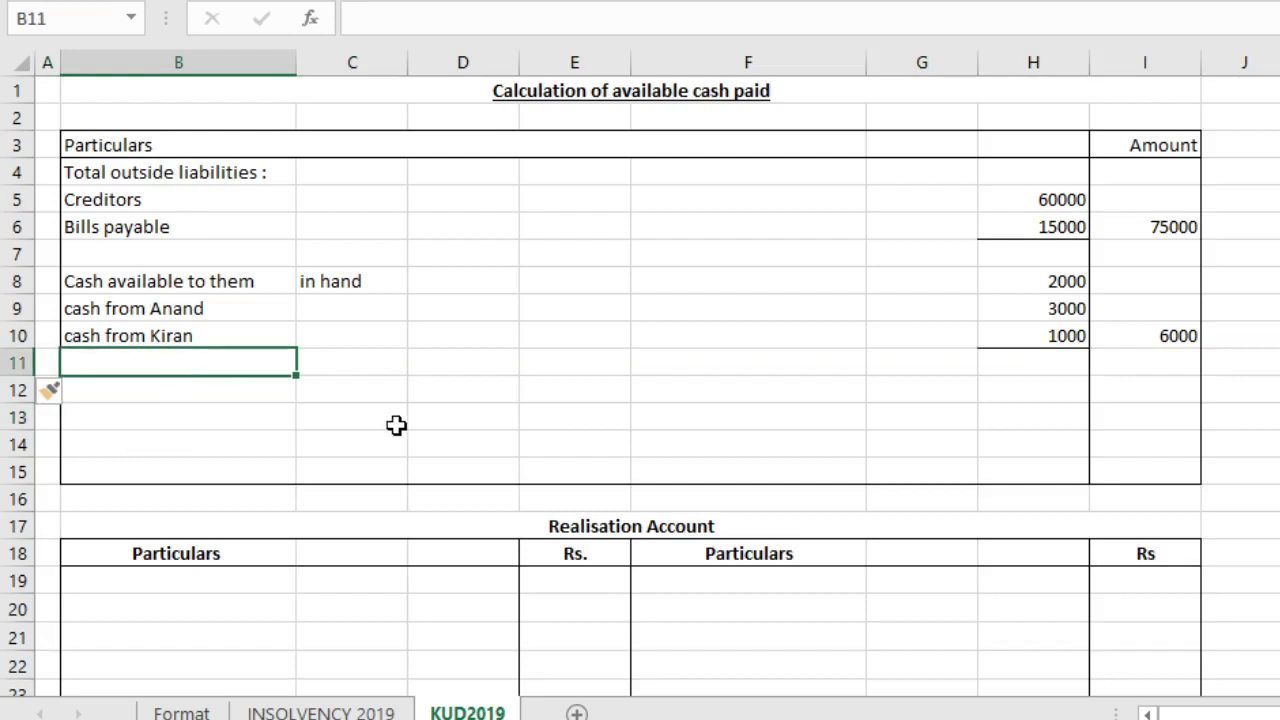
pyautogui.press('Down')
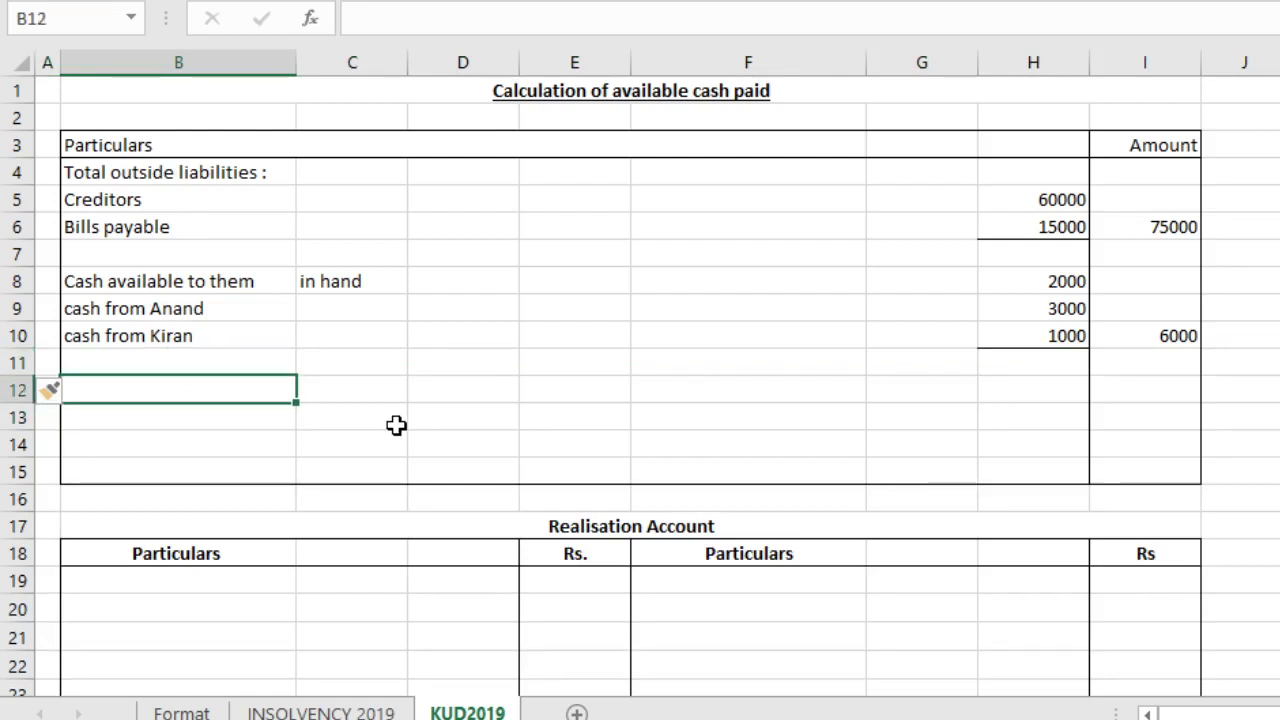
pyautogui.write('Ass')
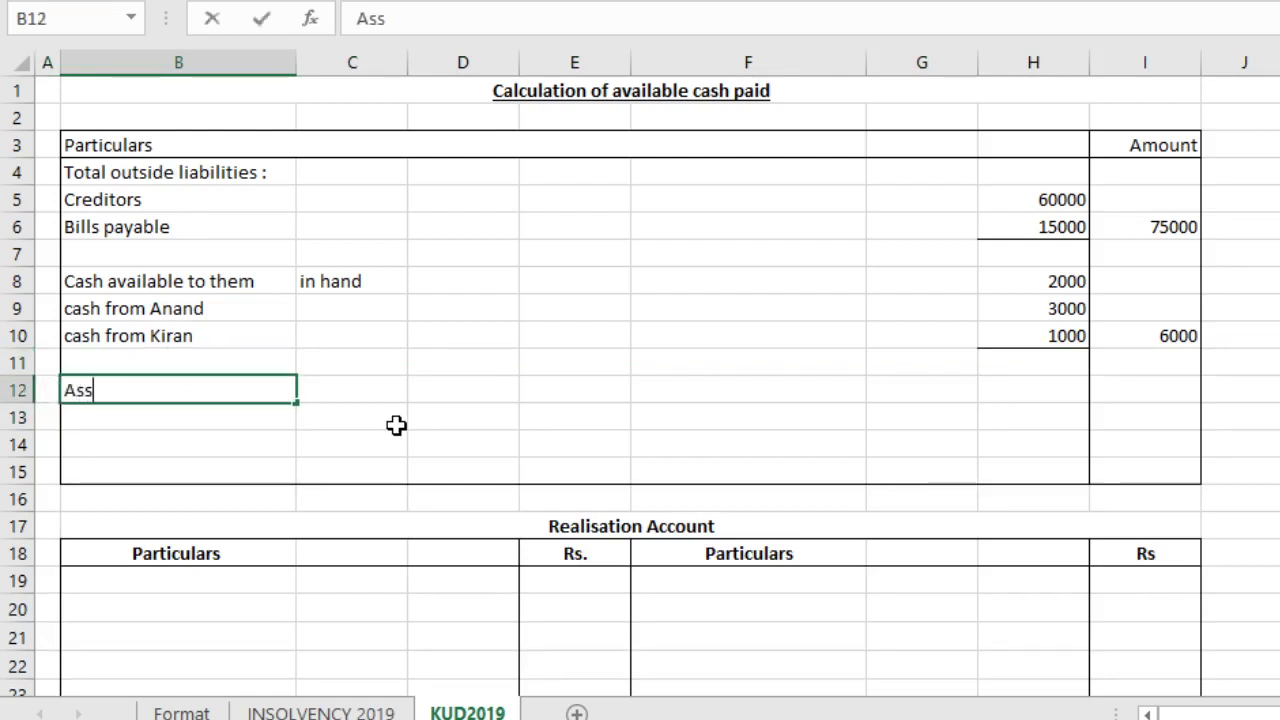
pyautogui.write('ets rea')
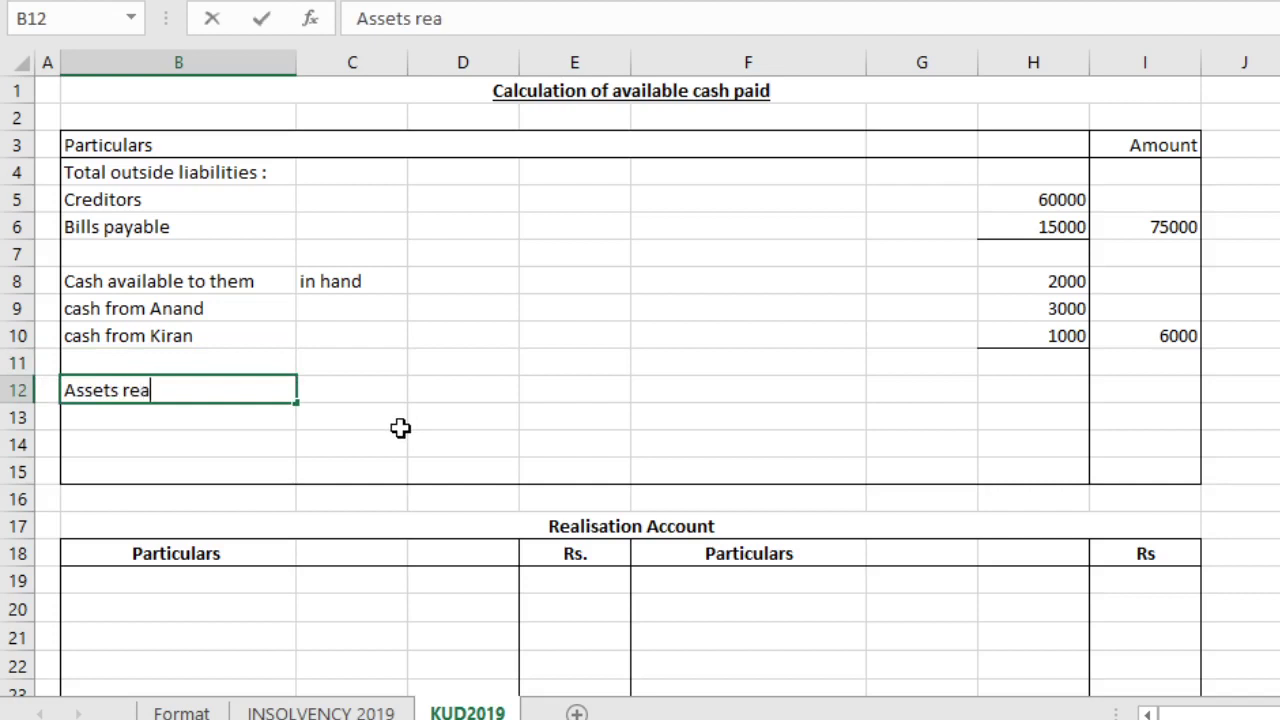
pyautogui.write('lised')
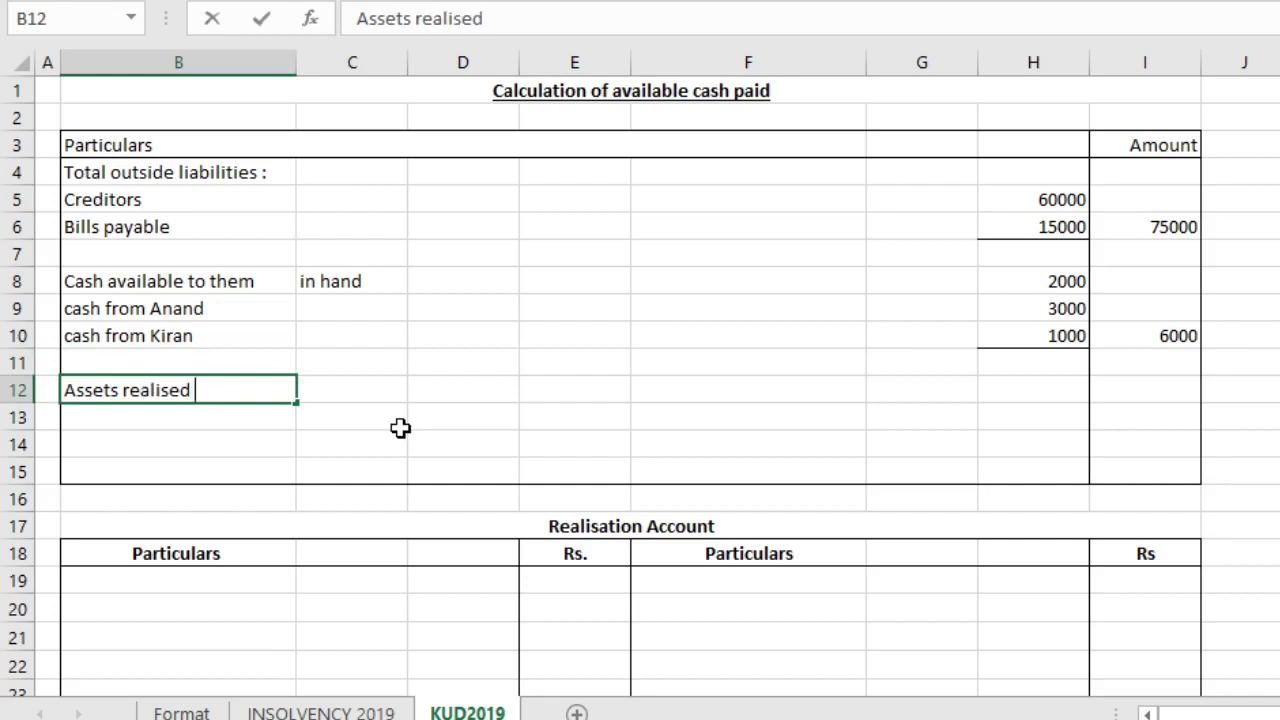
pyautogui.press('Up')
pyautogui.press('Down')
# Step: Copy the realised Debtors, Machinery and Building entries with their amounts from INSOLVENCY 2019 into KUD2019 starting at B13
pyautogui.click(306, 711)
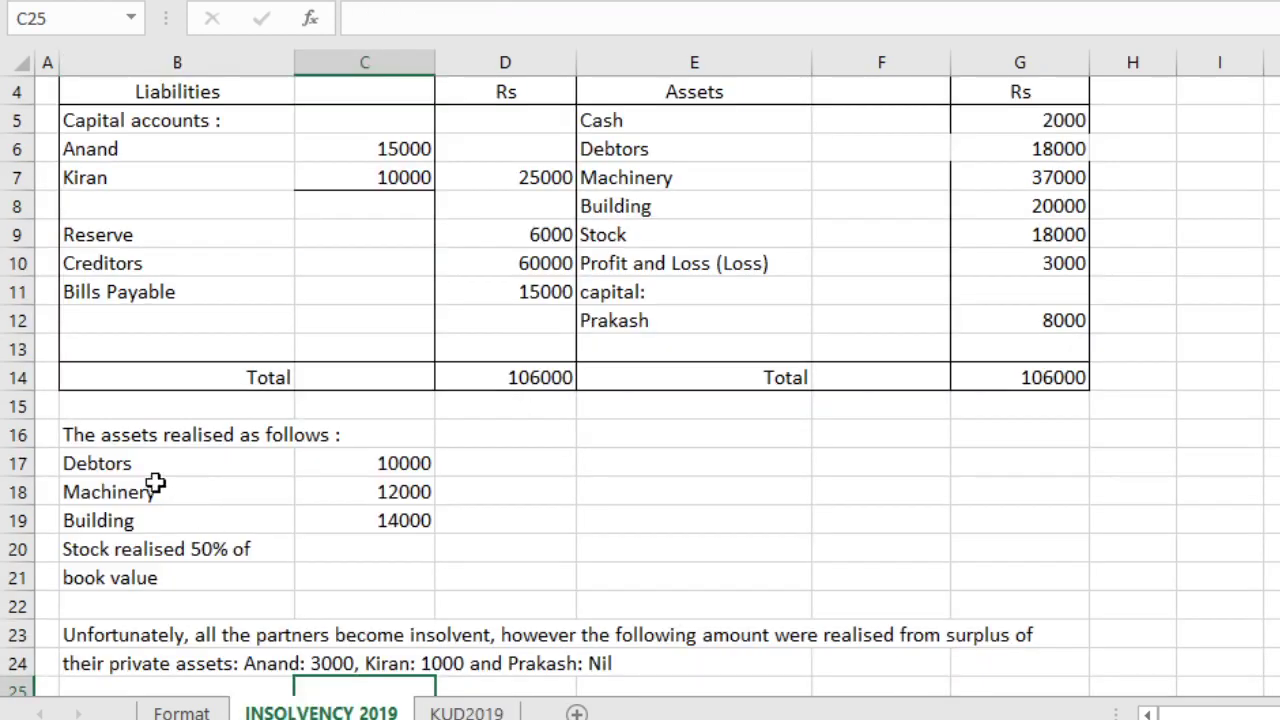
pyautogui.moveTo(148, 465); pyautogui.dragTo(356, 527)
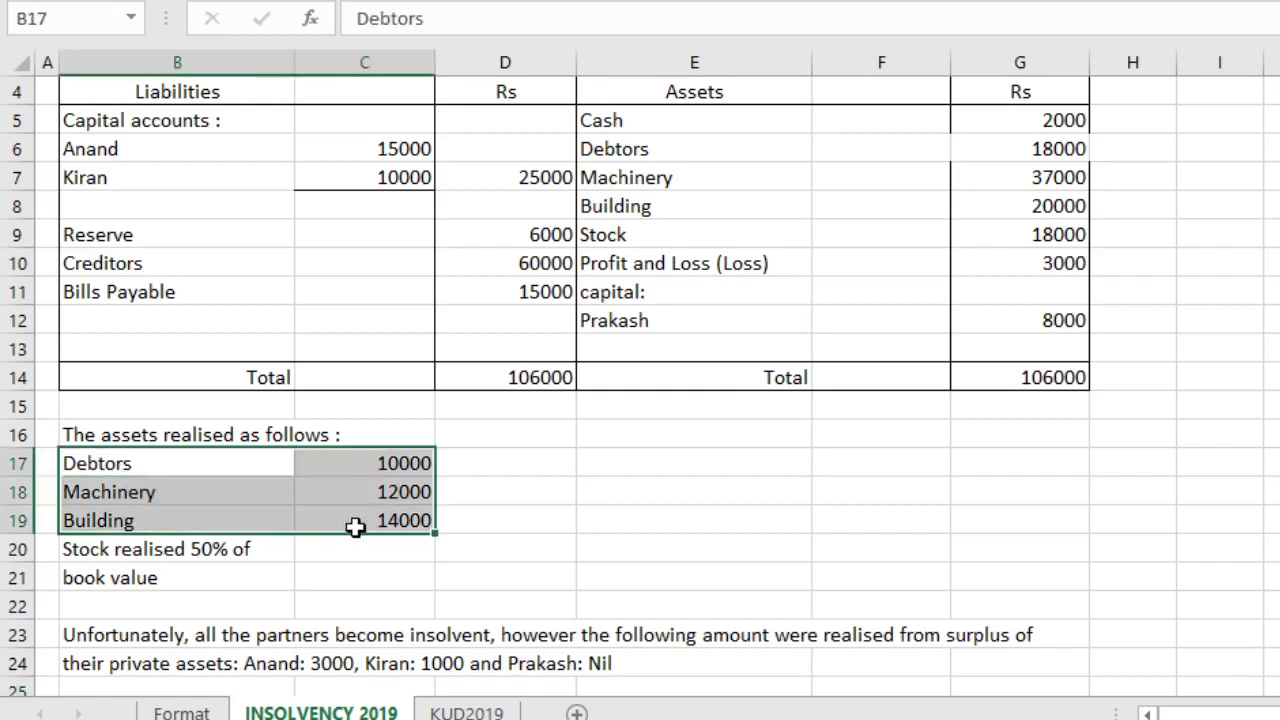
pyautogui.hotkey('ctrl', 'c')
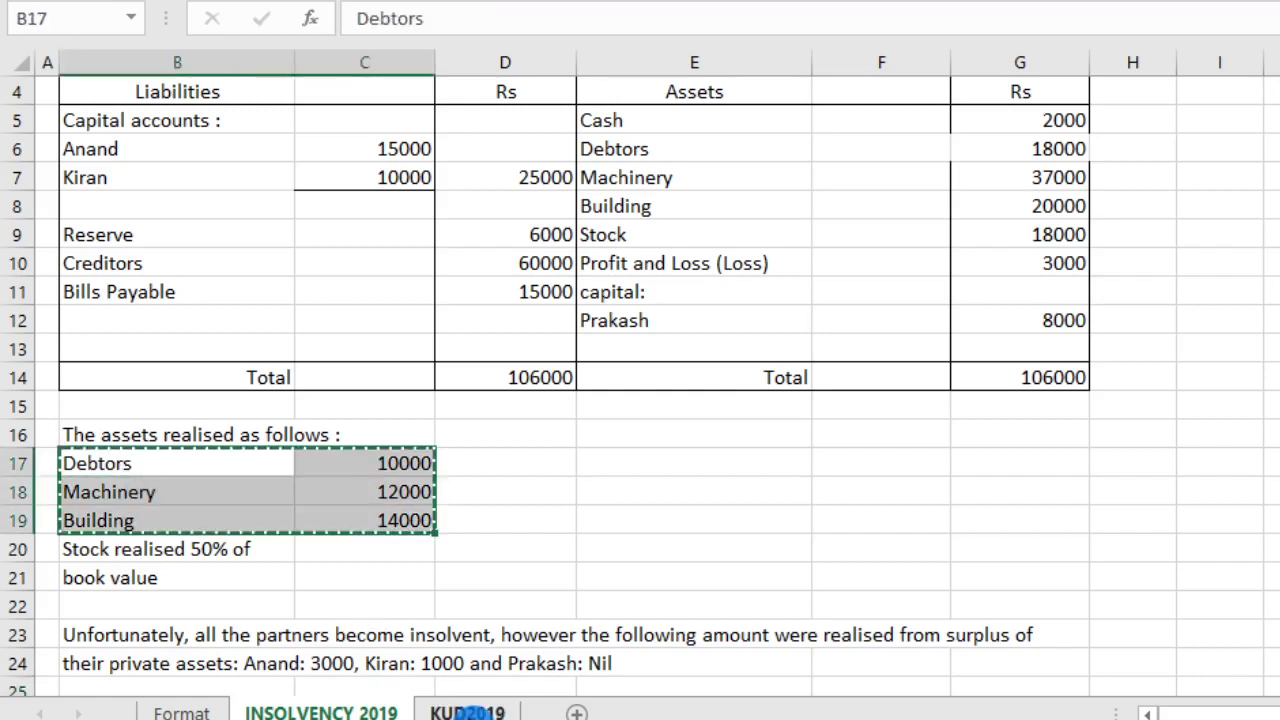
pyautogui.click(466, 711)
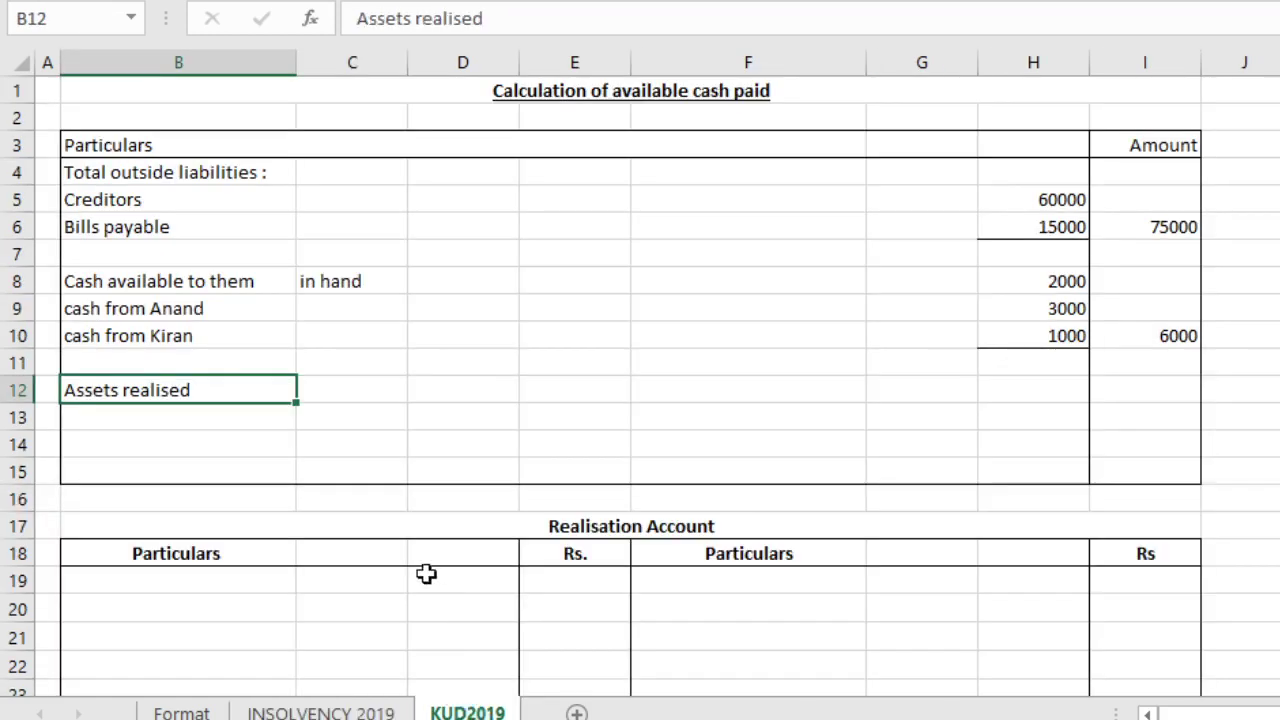
pyautogui.click(194, 424)
pyautogui.hotkey('ctrl', 'v')
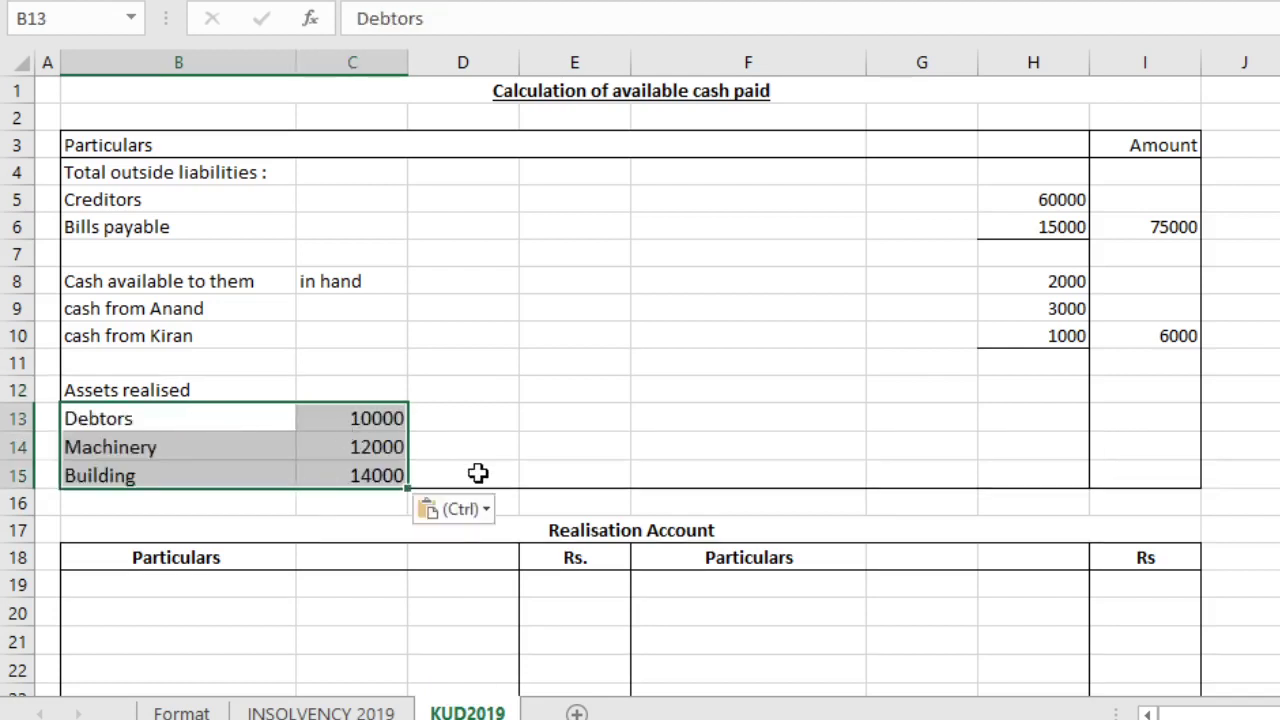
# Step: Move the three realised asset amounts from C13:C15 to H13:H15
pyautogui.click(418, 445)
pyautogui.moveTo(395, 420); pyautogui.dragTo(388, 475)
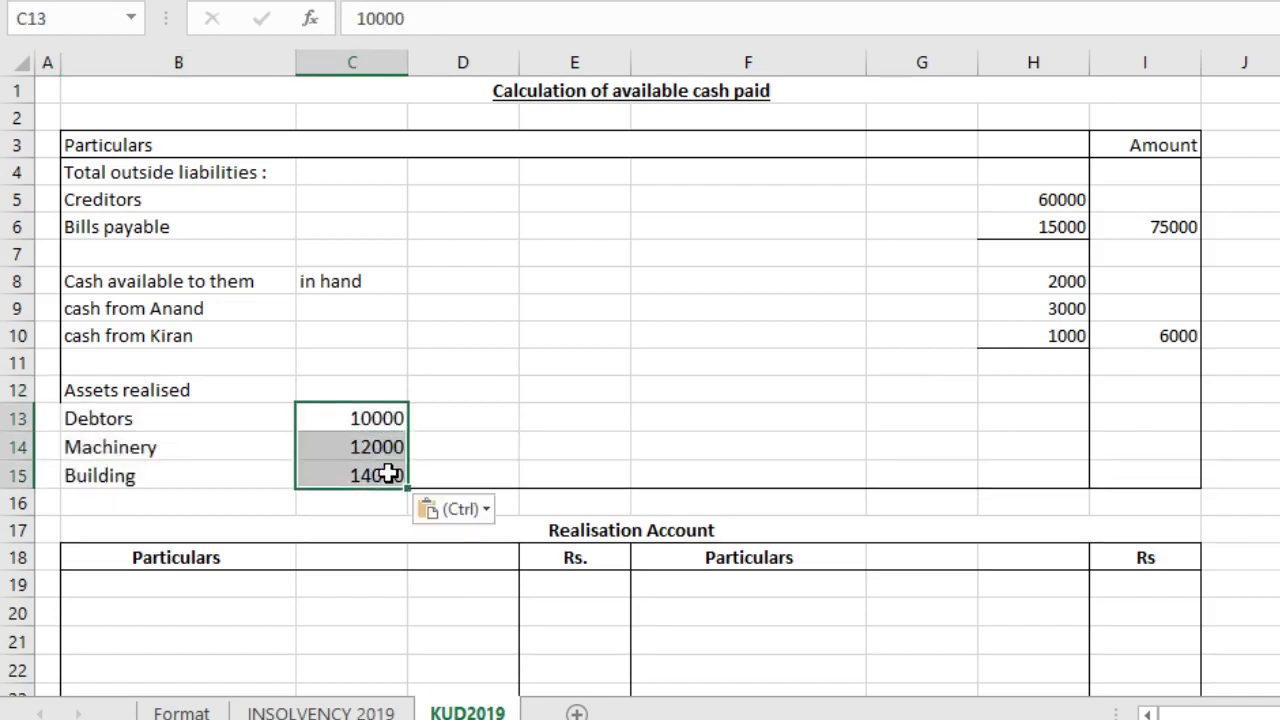
pyautogui.hotkey('ctrl', 'c')
pyautogui.click(1028, 413)
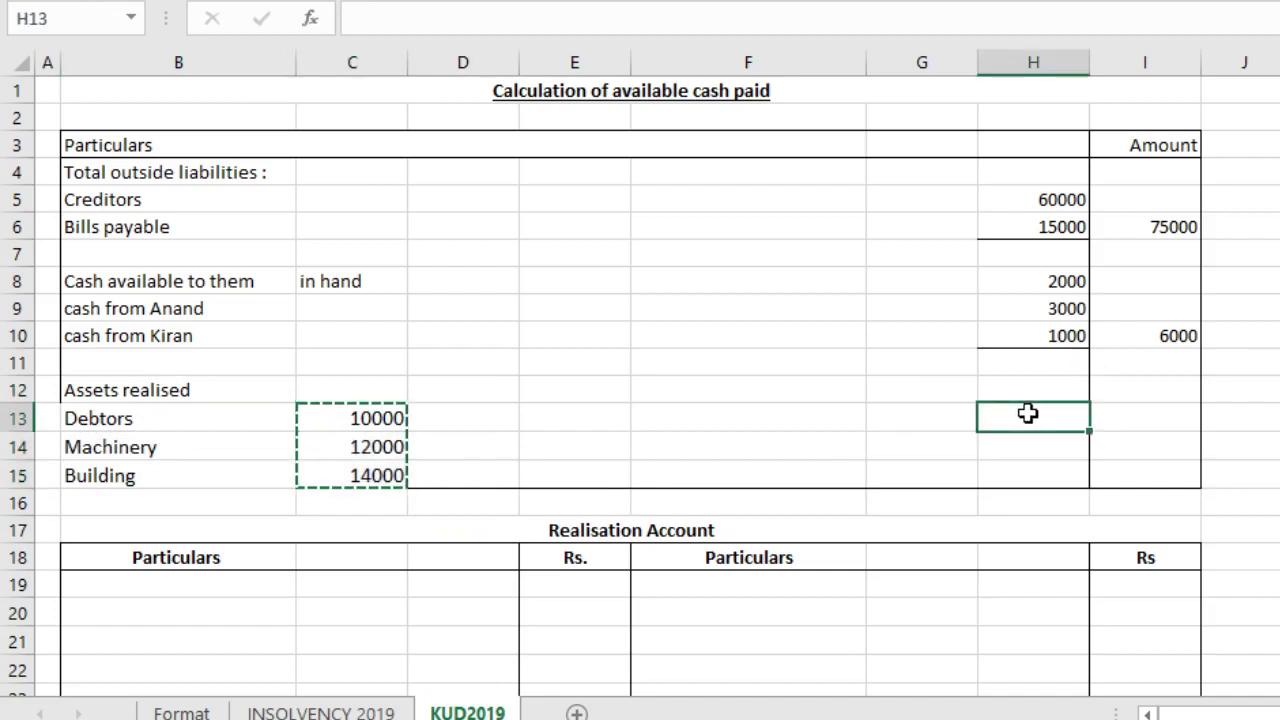
pyautogui.hotkey('shift', 'Down')
pyautogui.hotkey('shift', 'Down')
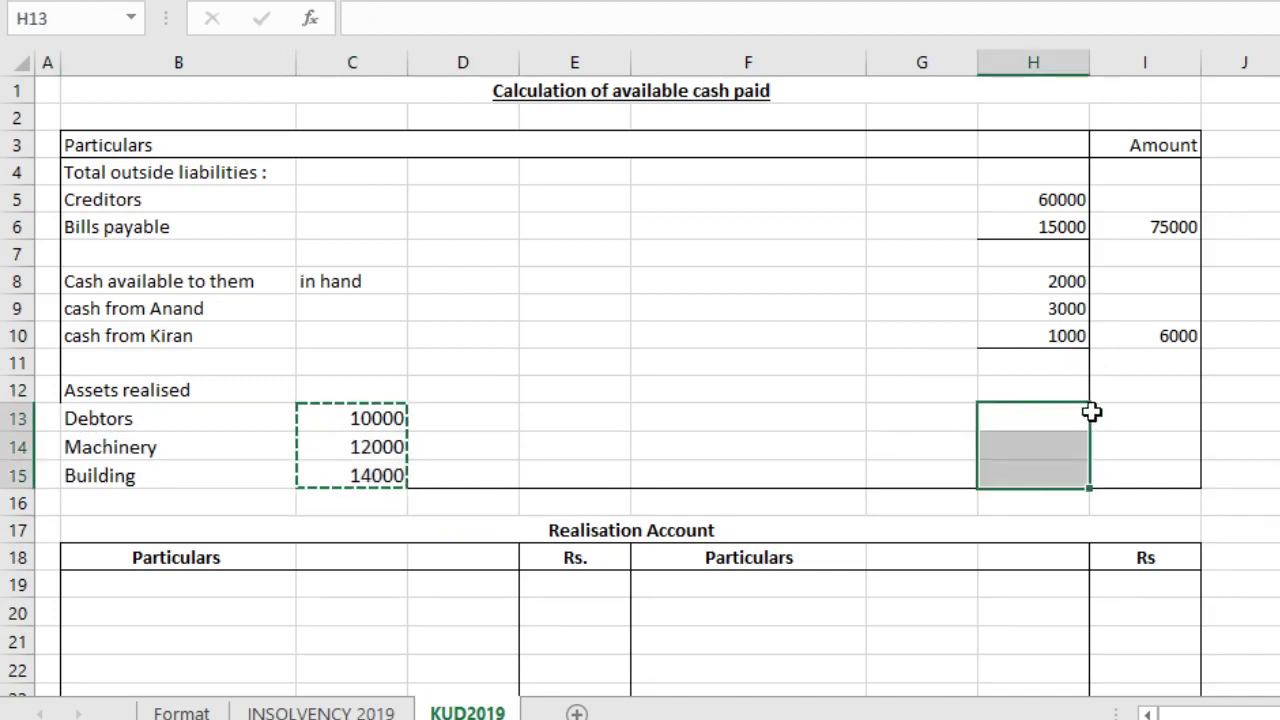
pyautogui.press('Return')
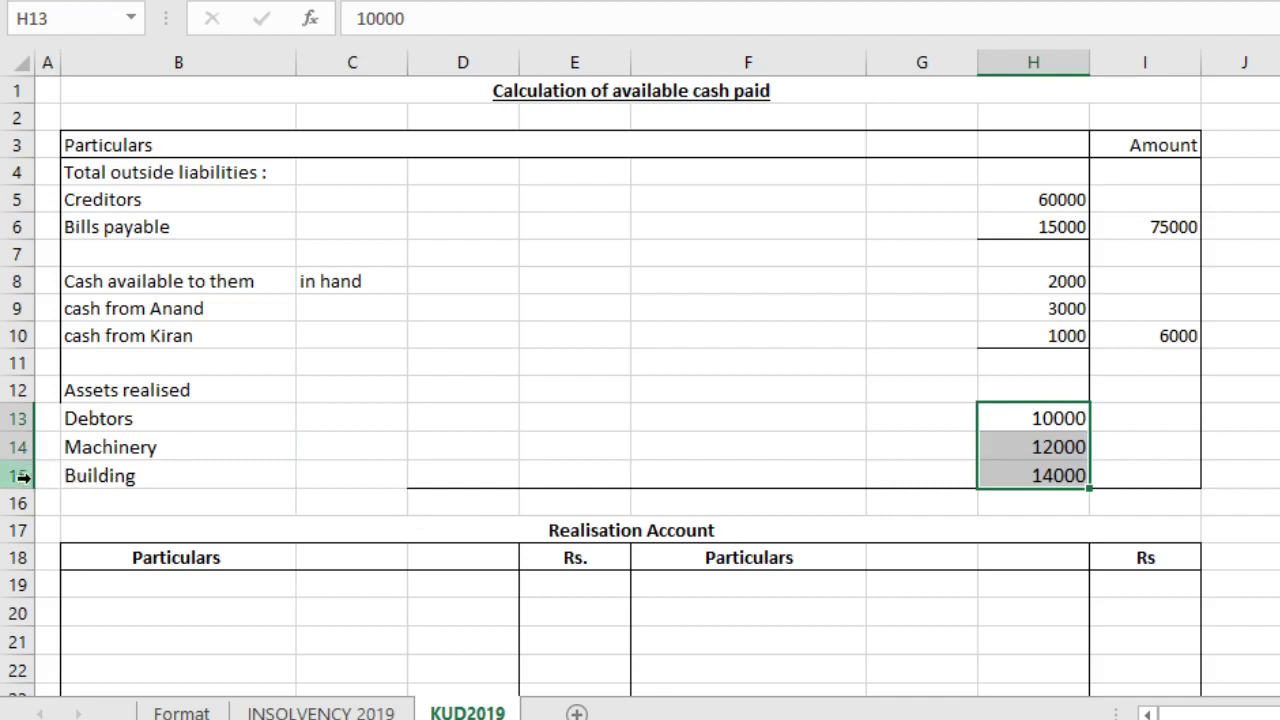
# Step: Remove the bottom border from B15:I15 and insert four blank rows at row 16, above the Realisation Account
pyautogui.moveTo(251, 477); pyautogui.dragTo(1183, 477)
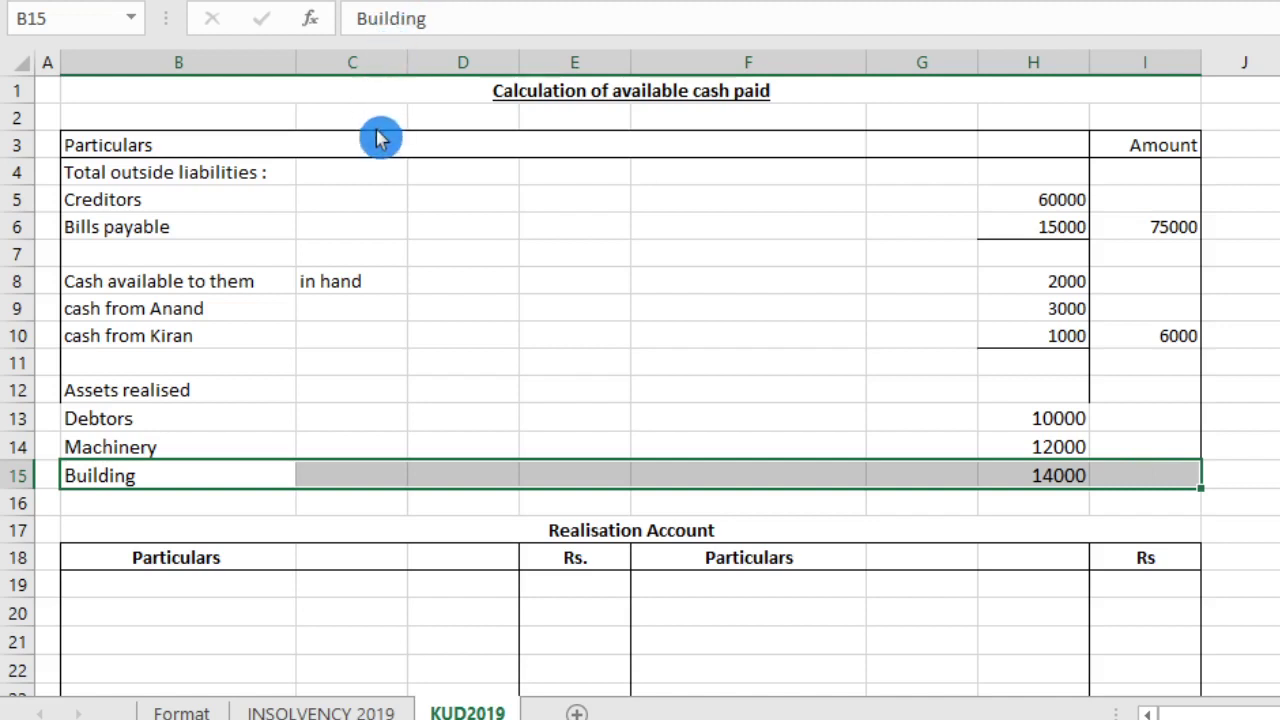
pyautogui.click(163, 502)
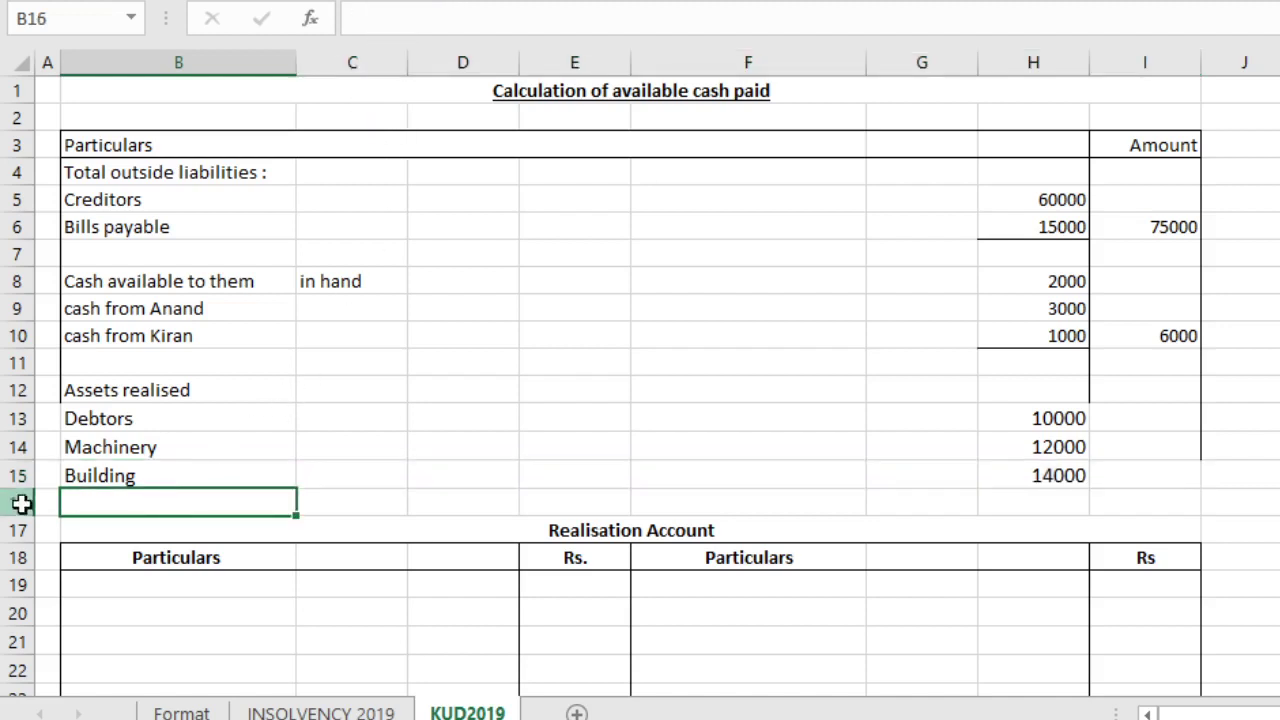
pyautogui.click(17, 503)
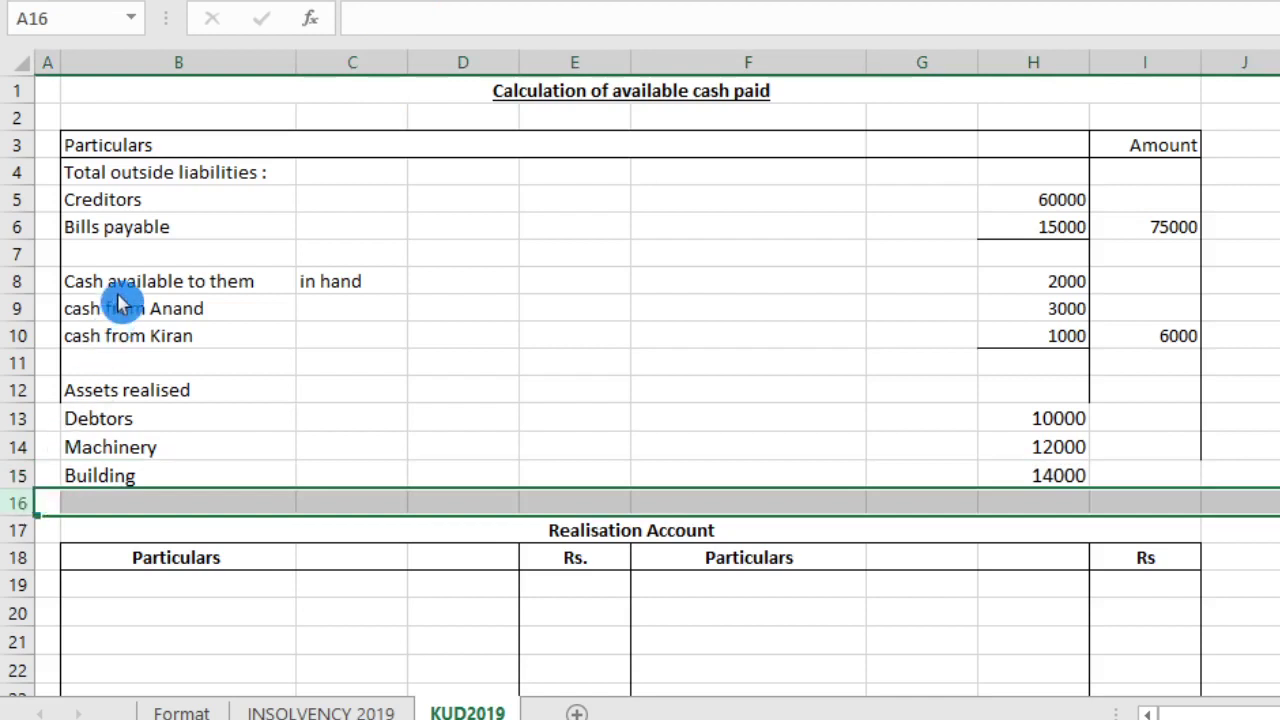
pyautogui.hotkey('ctrl', 'shift', '+')
pyautogui.hotkey('ctrl', 'shift', '+')
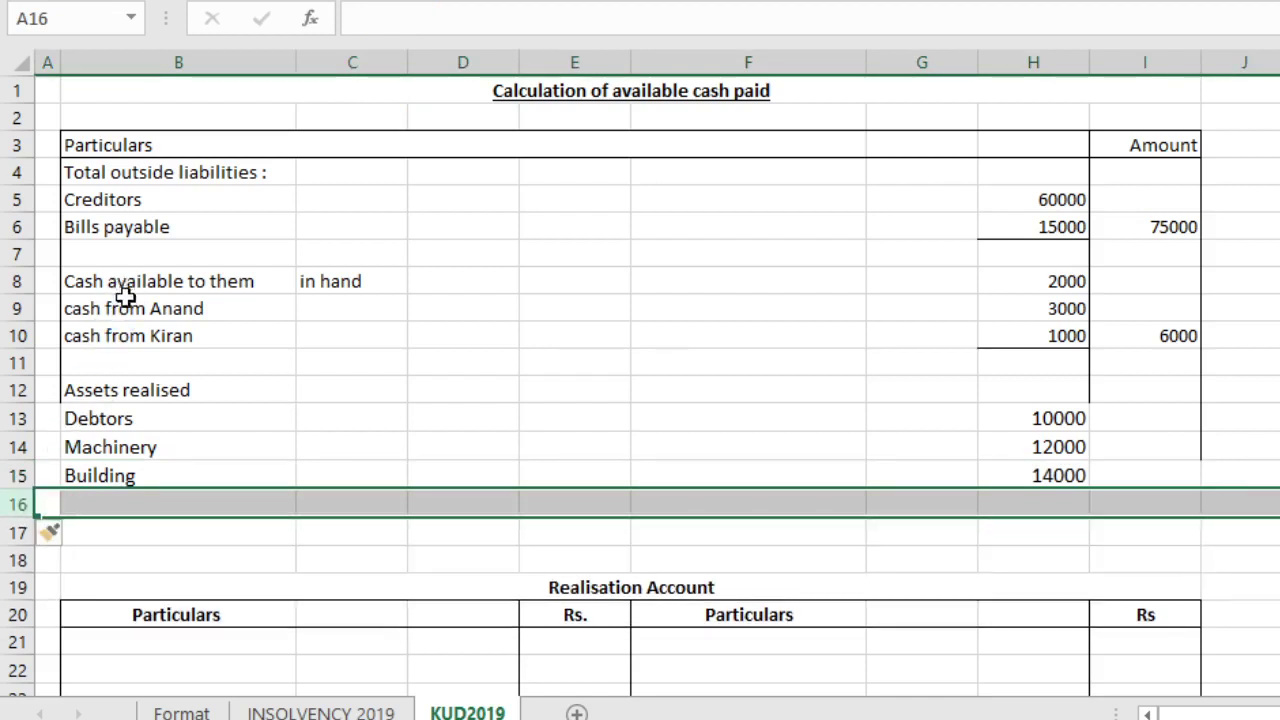
pyautogui.hotkey('ctrl', 'shift', '+')
pyautogui.hotkey('ctrl', 'shift', '+')
pyautogui.click(108, 535)
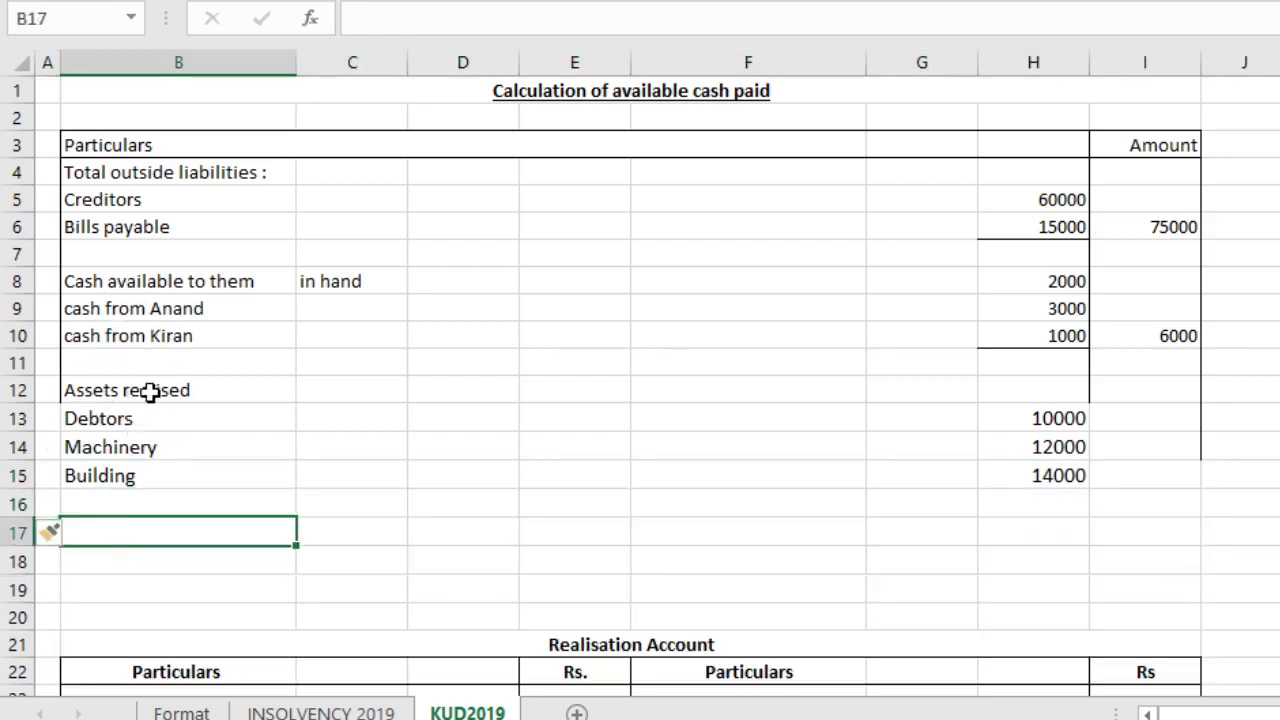
# Step: Add a colon to the heading in B12 so it reads "Assets realised :"
pyautogui.doubleClick(237, 390)
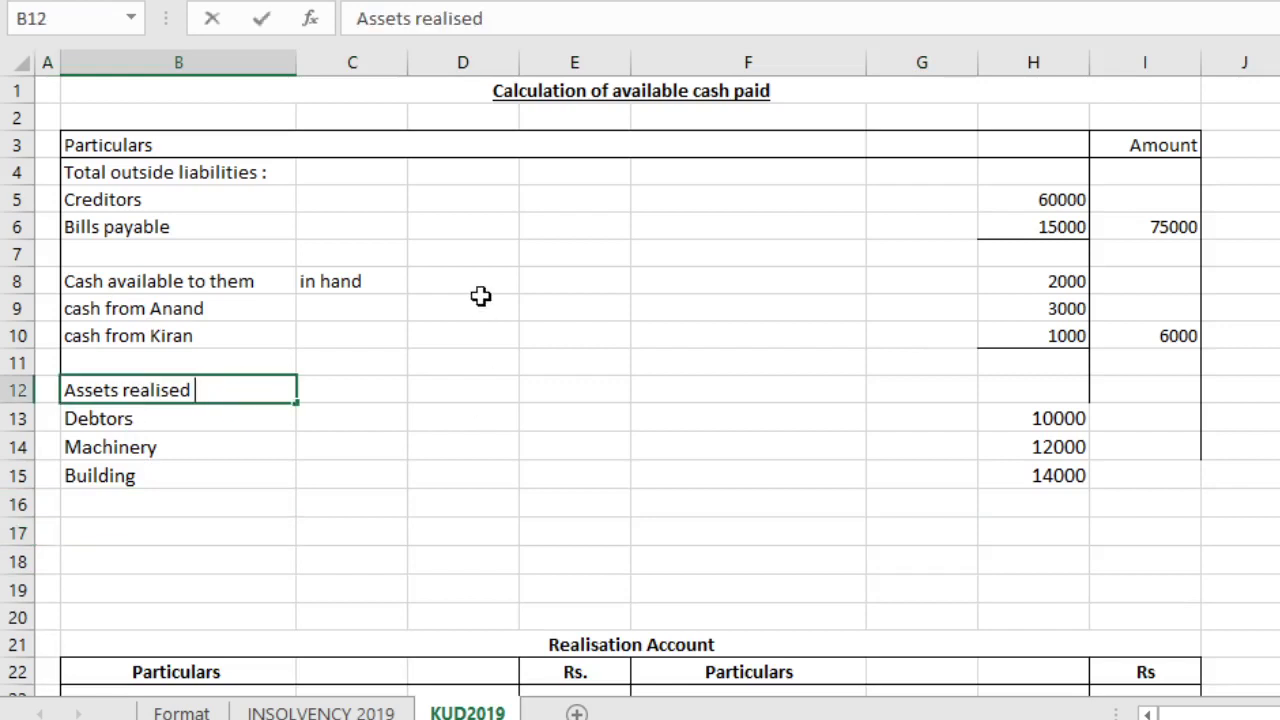
pyautogui.press('Return')
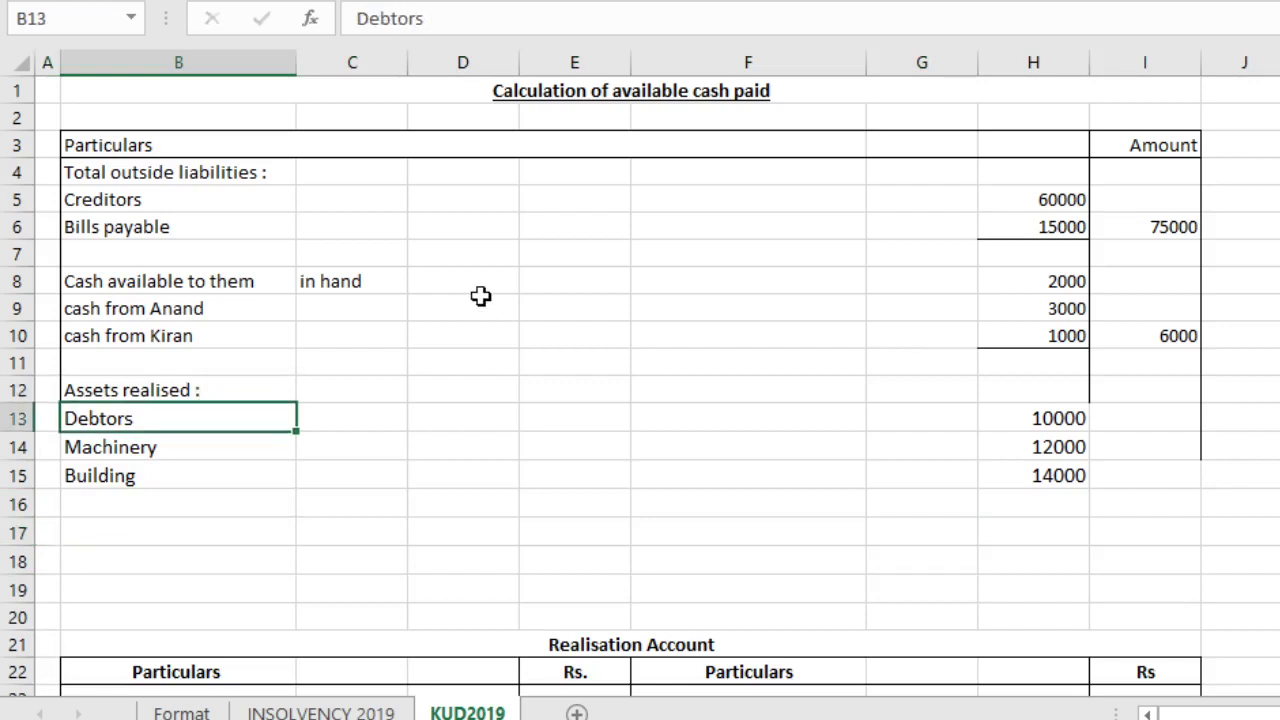
pyautogui.press('Right')
pyautogui.press('Right')
pyautogui.press('Right')
pyautogui.press('Right')
pyautogui.press('Right')
pyautogui.press('Right')
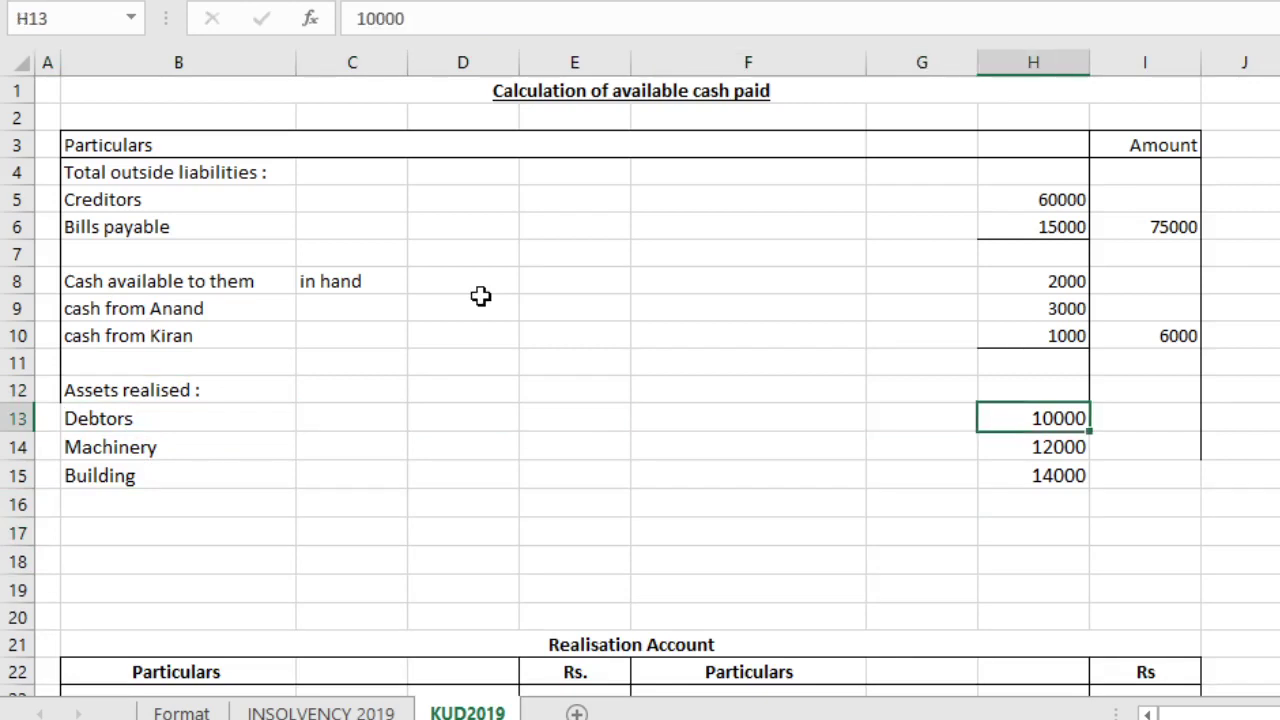
pyautogui.press('Down')
pyautogui.press('Down')
pyautogui.press('Left')
pyautogui.press('Left')
pyautogui.press('Left')
pyautogui.press('Left')
pyautogui.press('Left')
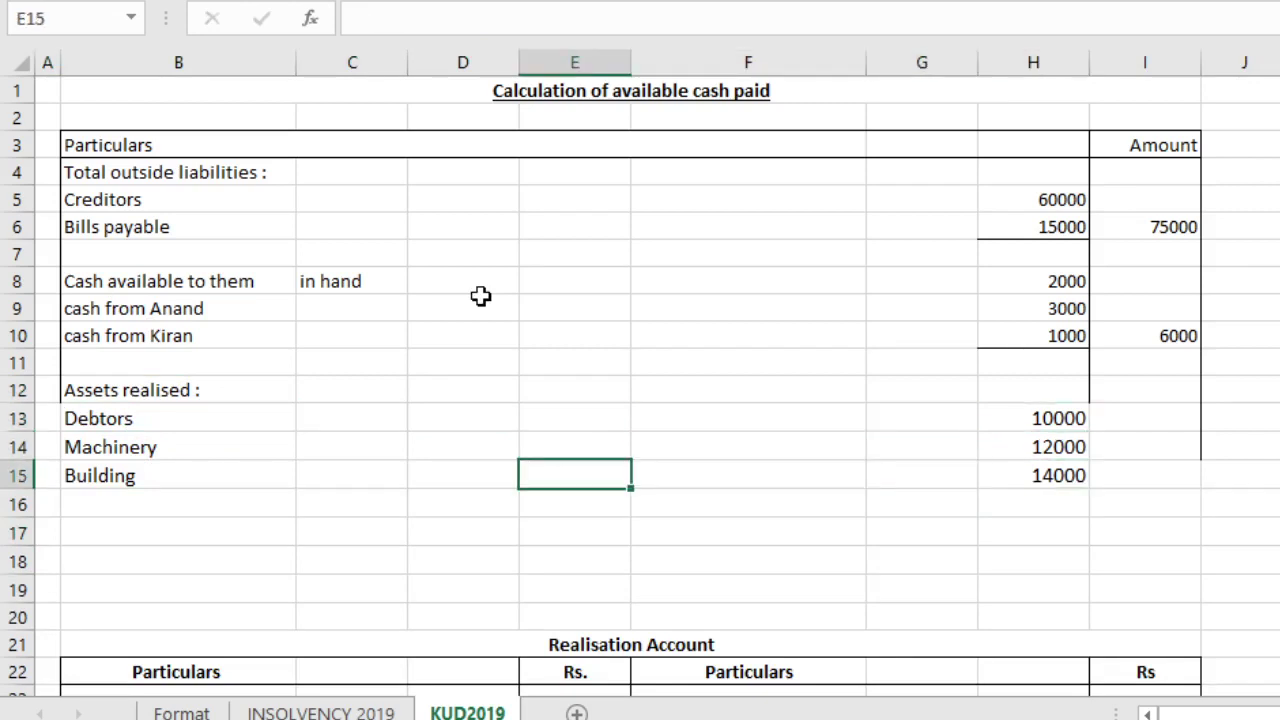
# Step: Enter the label "Stock 50% of book value" in B16, below the Building entry
pyautogui.press('Left')
pyautogui.press('Down')
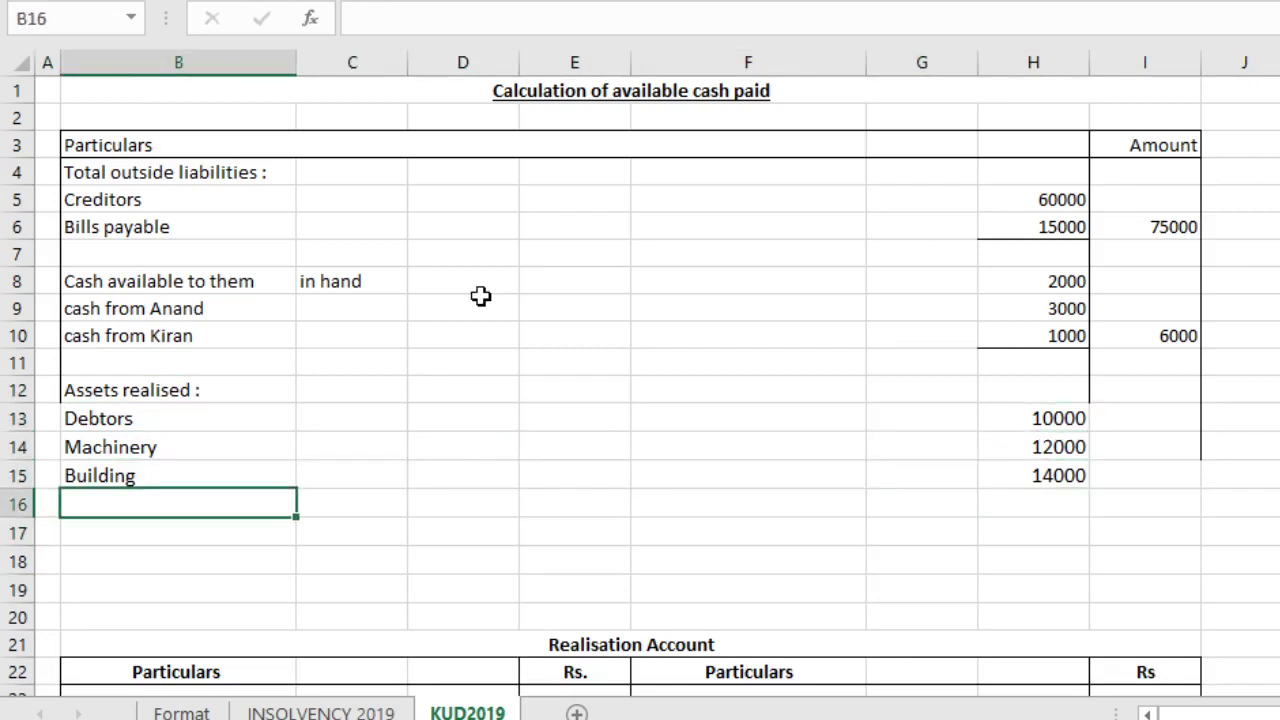
pyautogui.write('Stock 50')
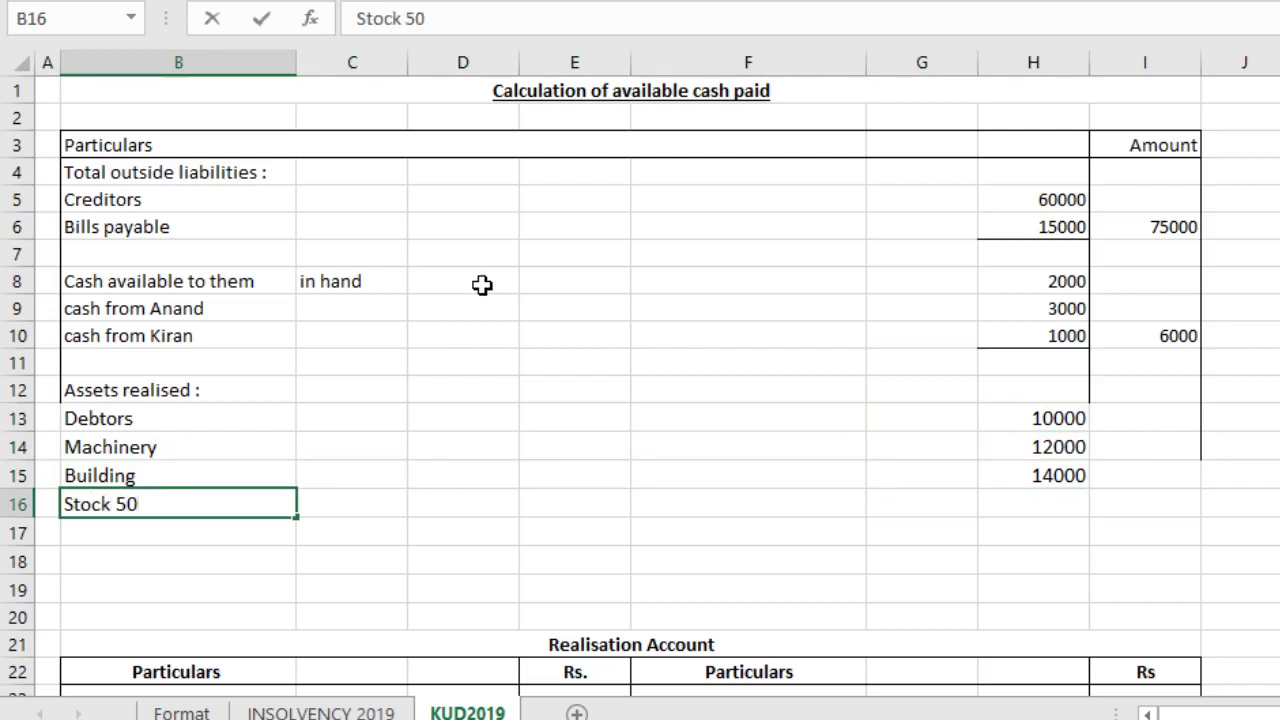
pyautogui.write('% of')
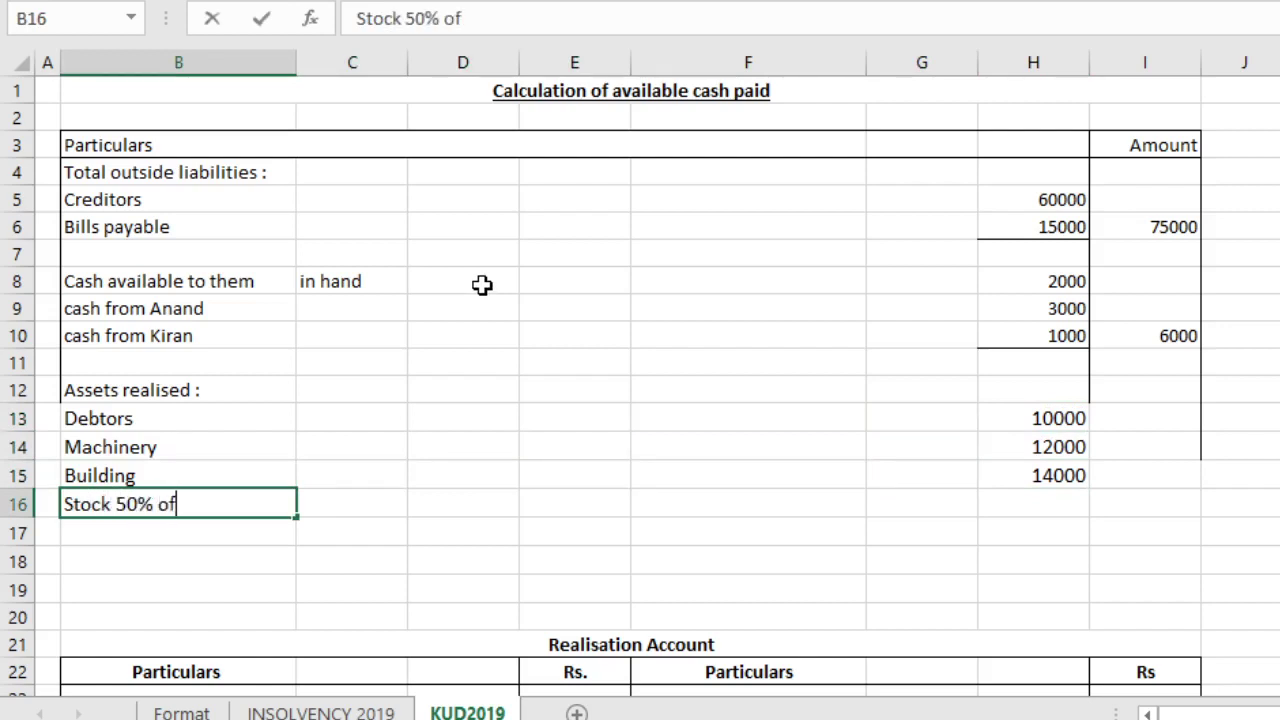
pyautogui.write(' book v')
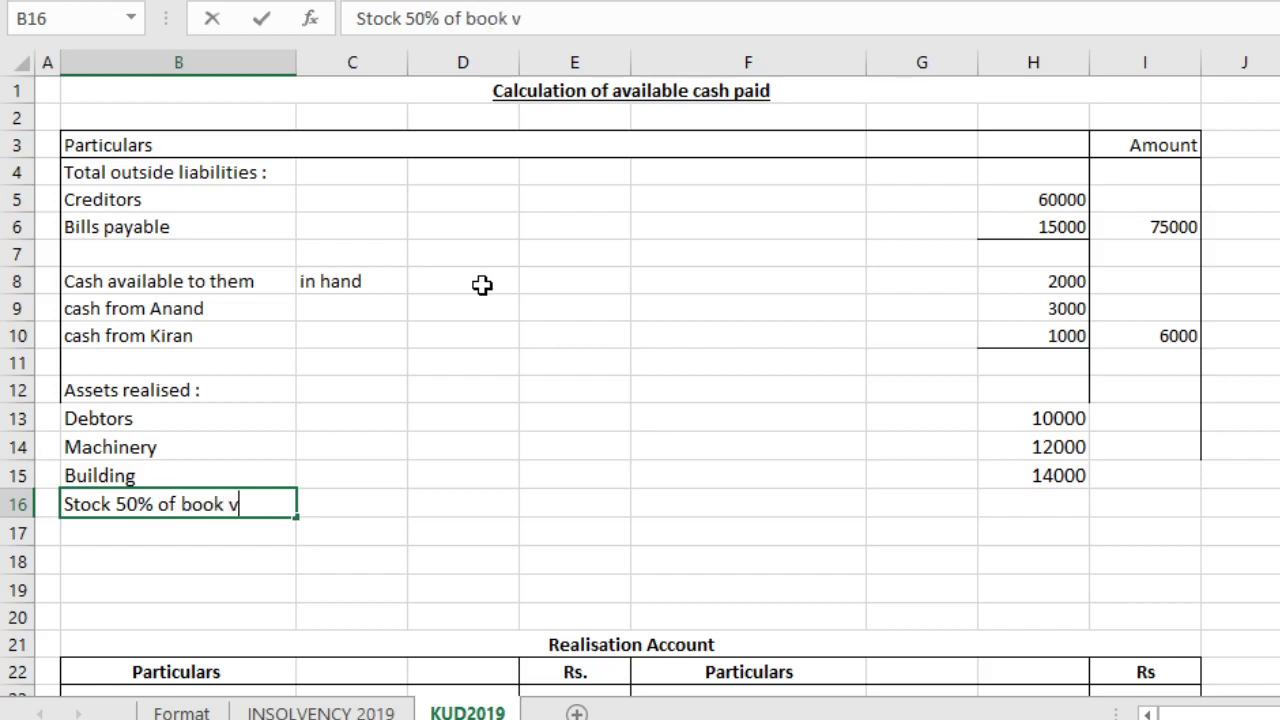
pyautogui.write('alue')
pyautogui.click(505, 30)
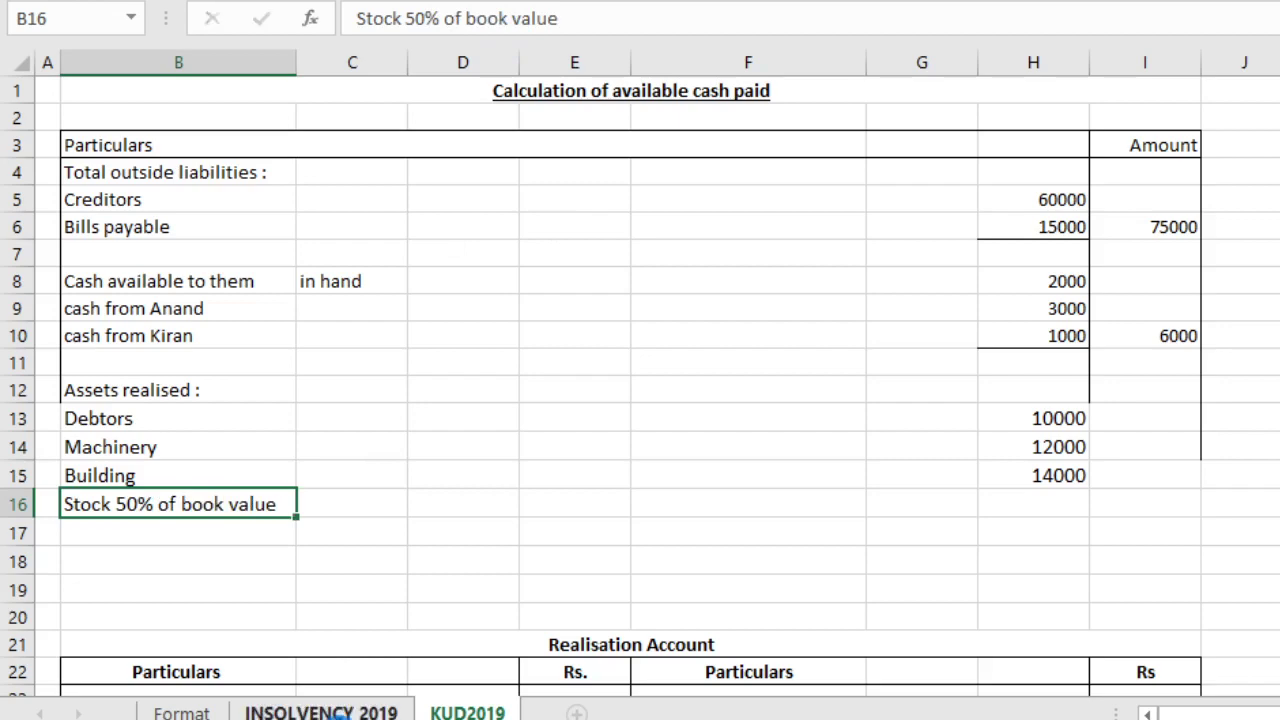
# Step: Look up the Stock book value on the INSOLVENCY 2019 sheet and enter 18000 in C16 of KUD2019
pyautogui.click(320, 712)
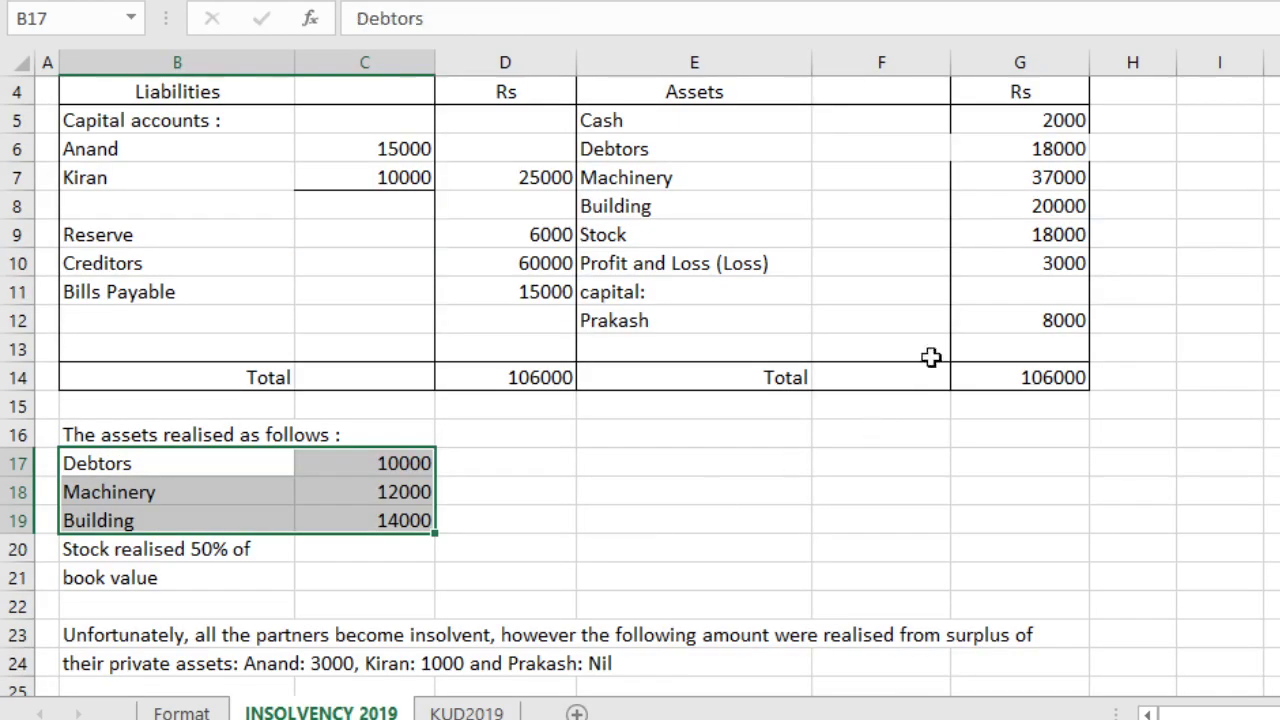
pyautogui.click(1005, 236)
pyautogui.click(468, 712)
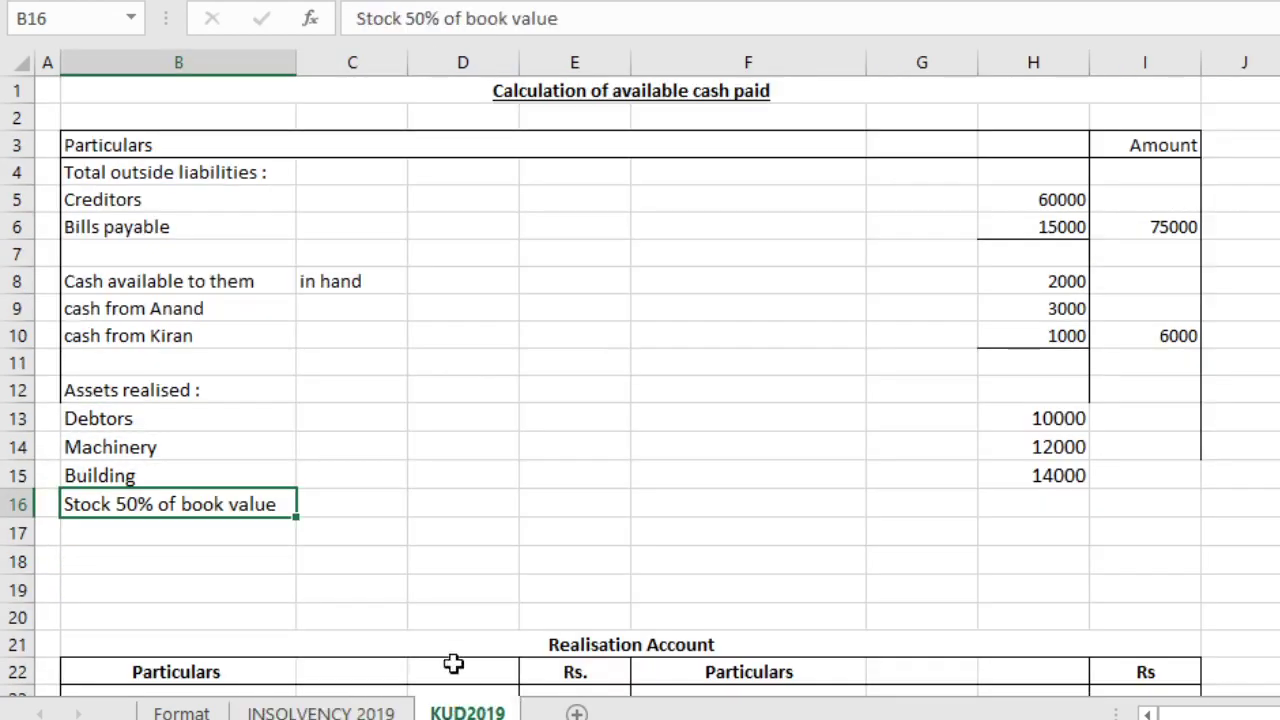
pyautogui.click(388, 510)
pyautogui.click(1031, 497)
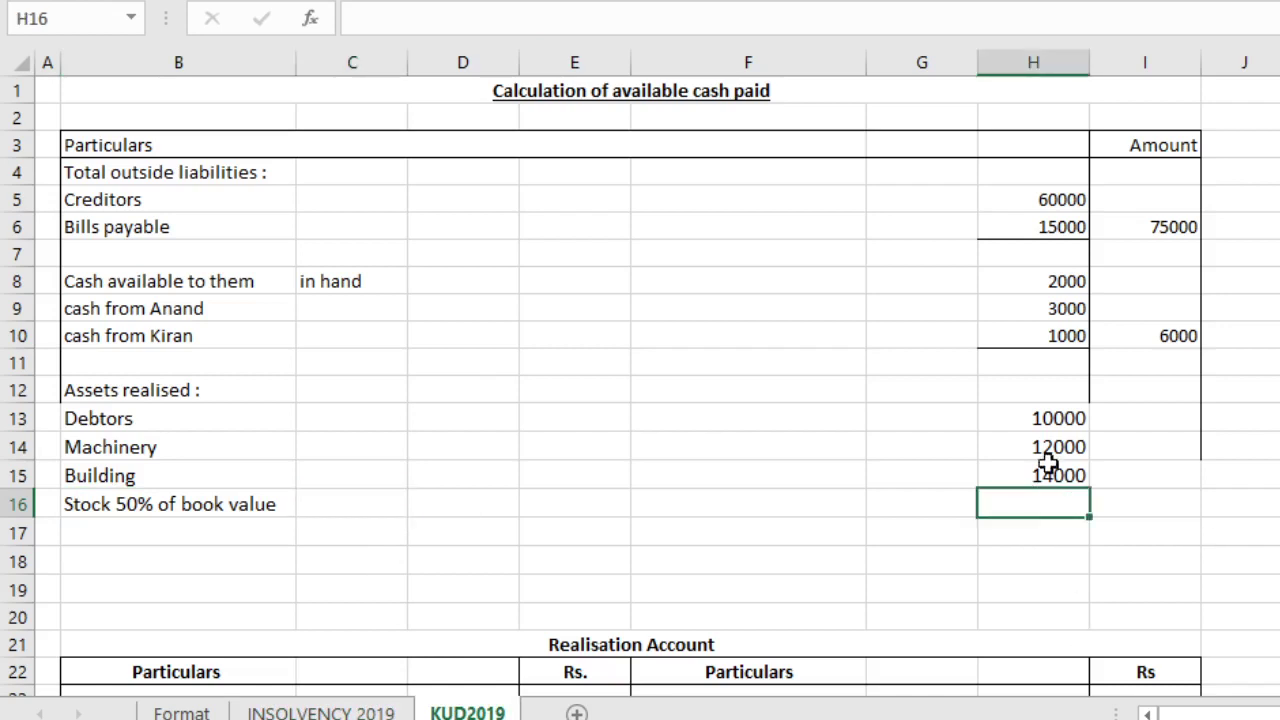
pyautogui.click(372, 712)
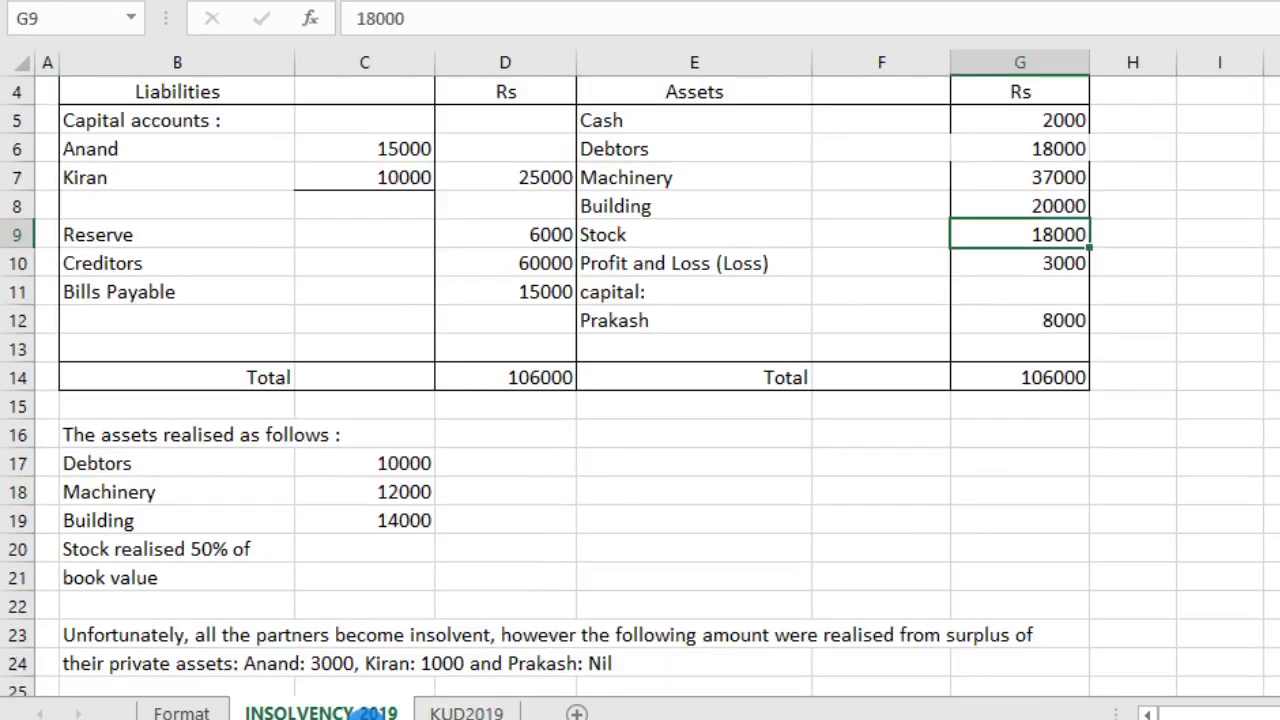
pyautogui.click(488, 710)
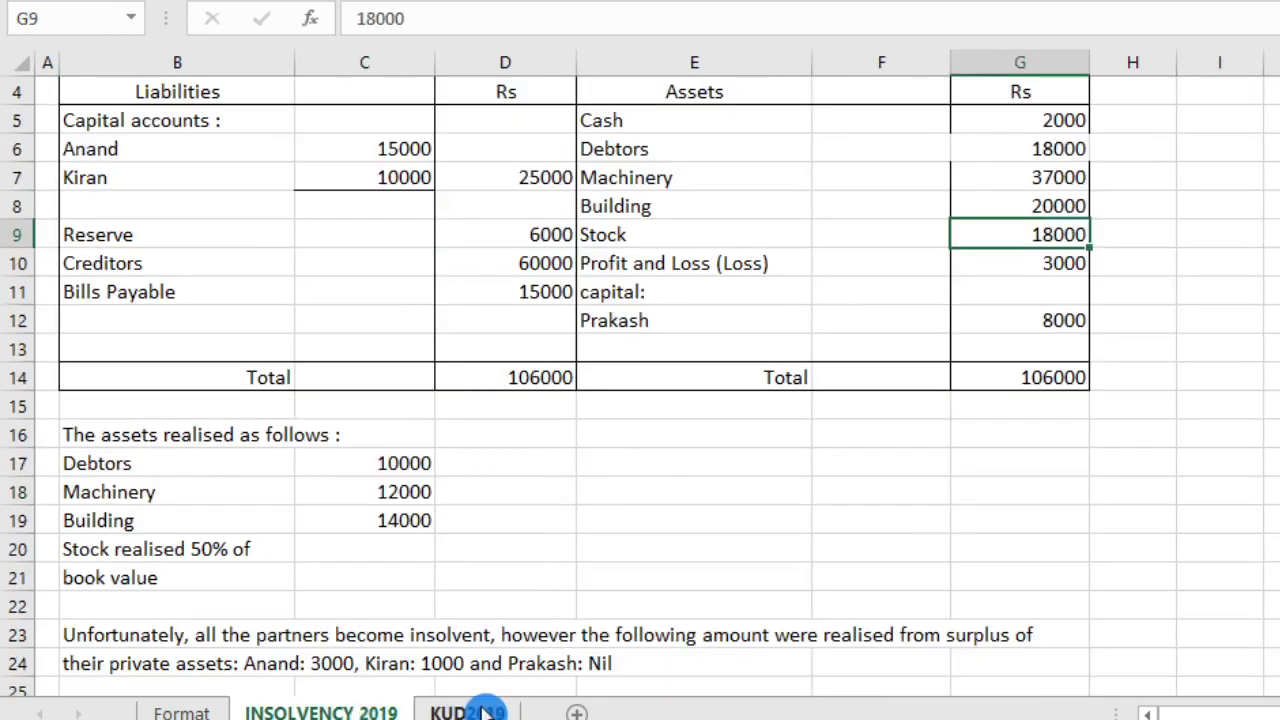
pyautogui.click(488, 710)
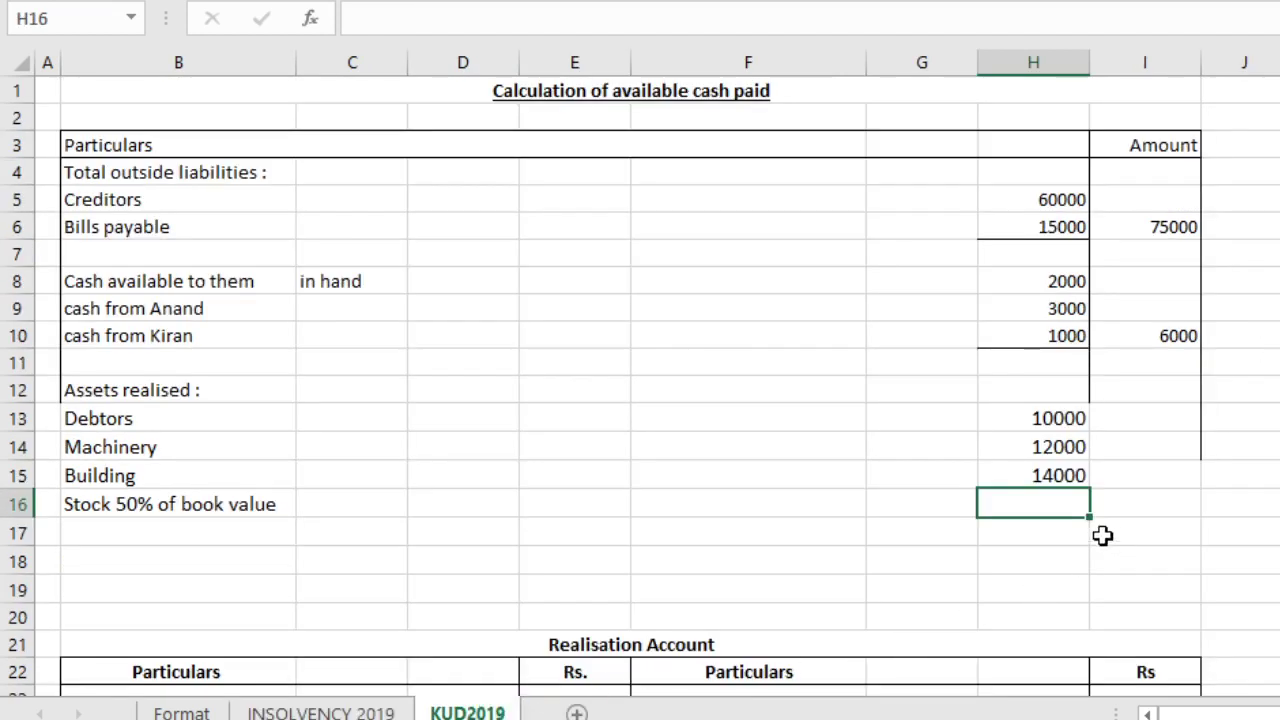
pyautogui.click(883, 508)
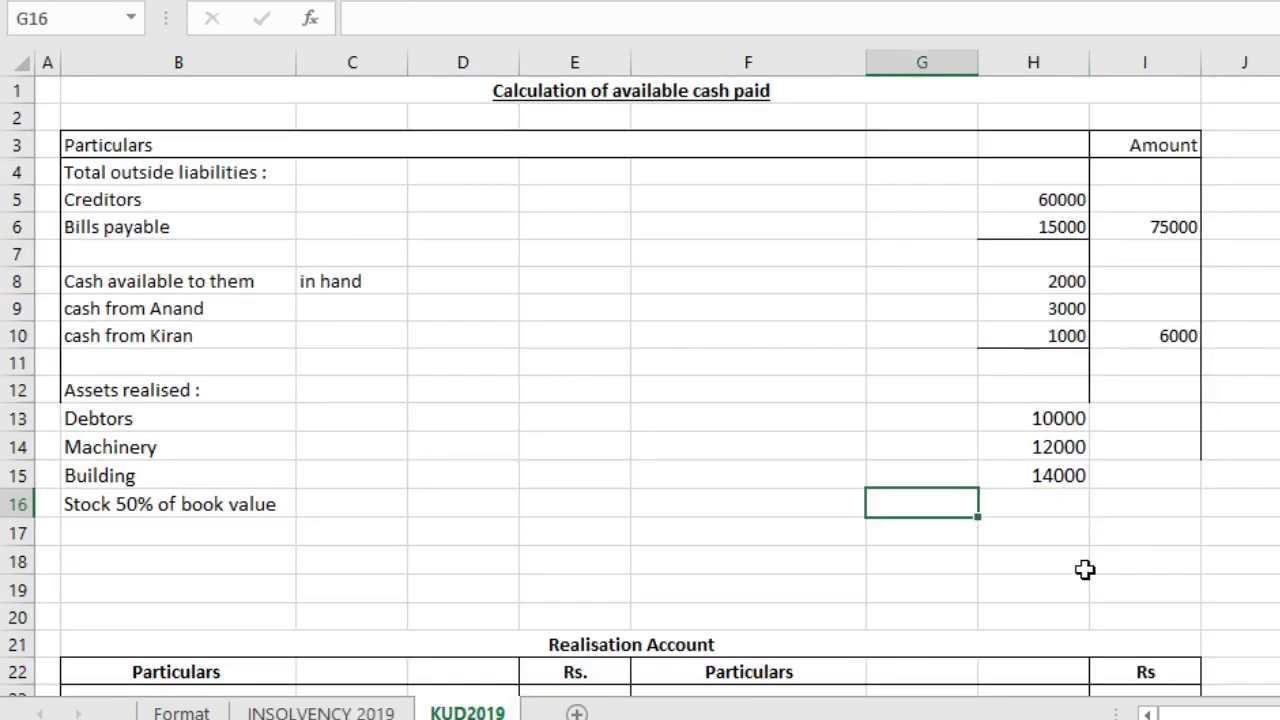
pyautogui.click(315, 512)
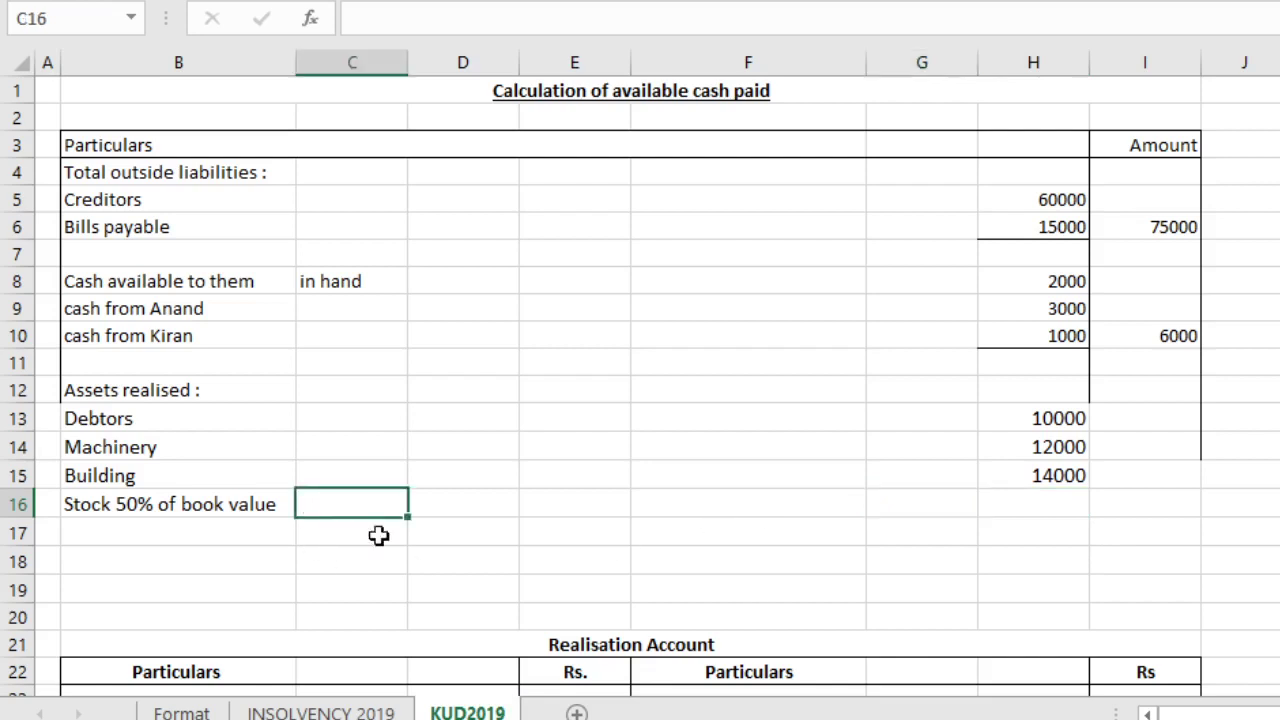
pyautogui.write('18000')
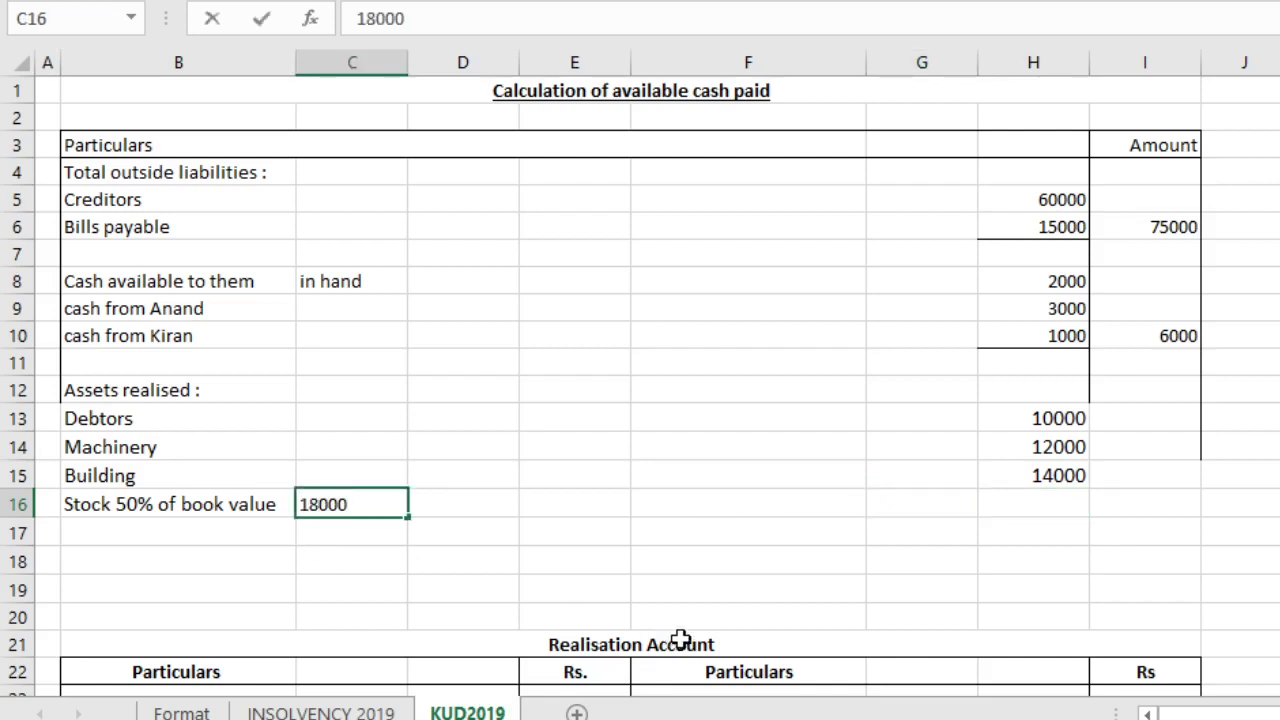
pyautogui.press('Return')
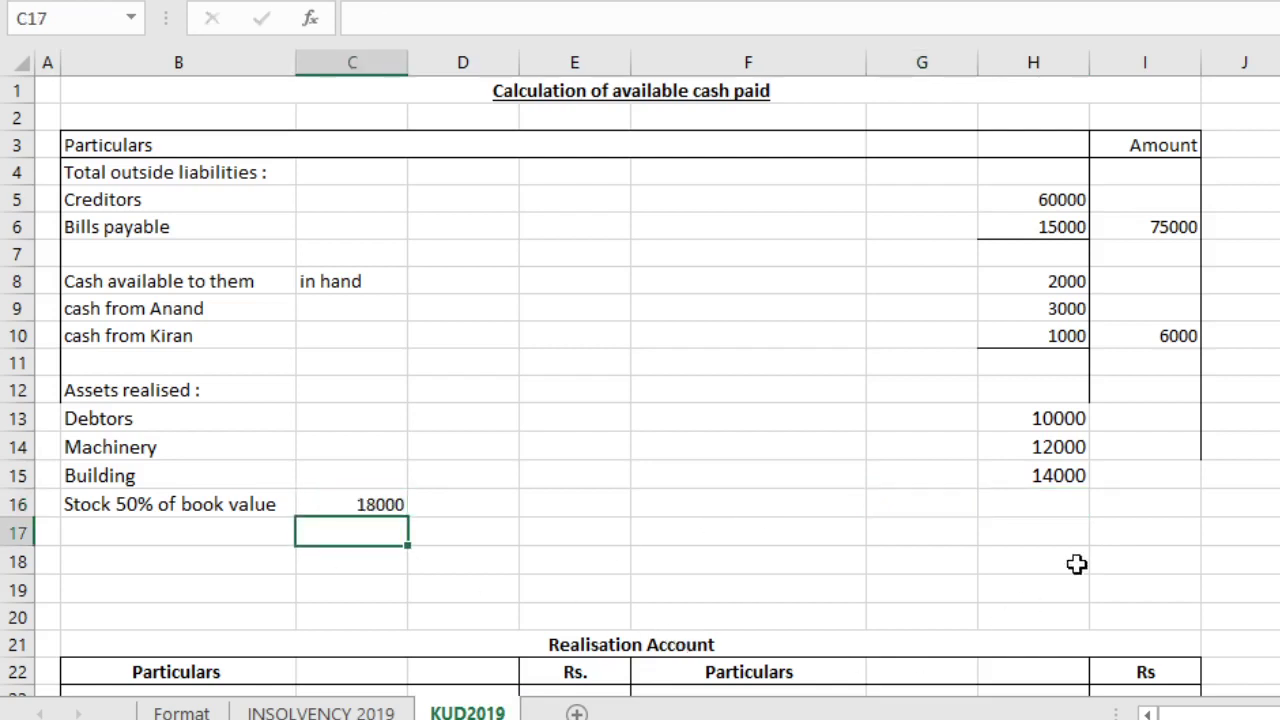
# Step: Calculate the realised stock amount in H16 with the formula =18000*50%
pyautogui.click(1051, 508)
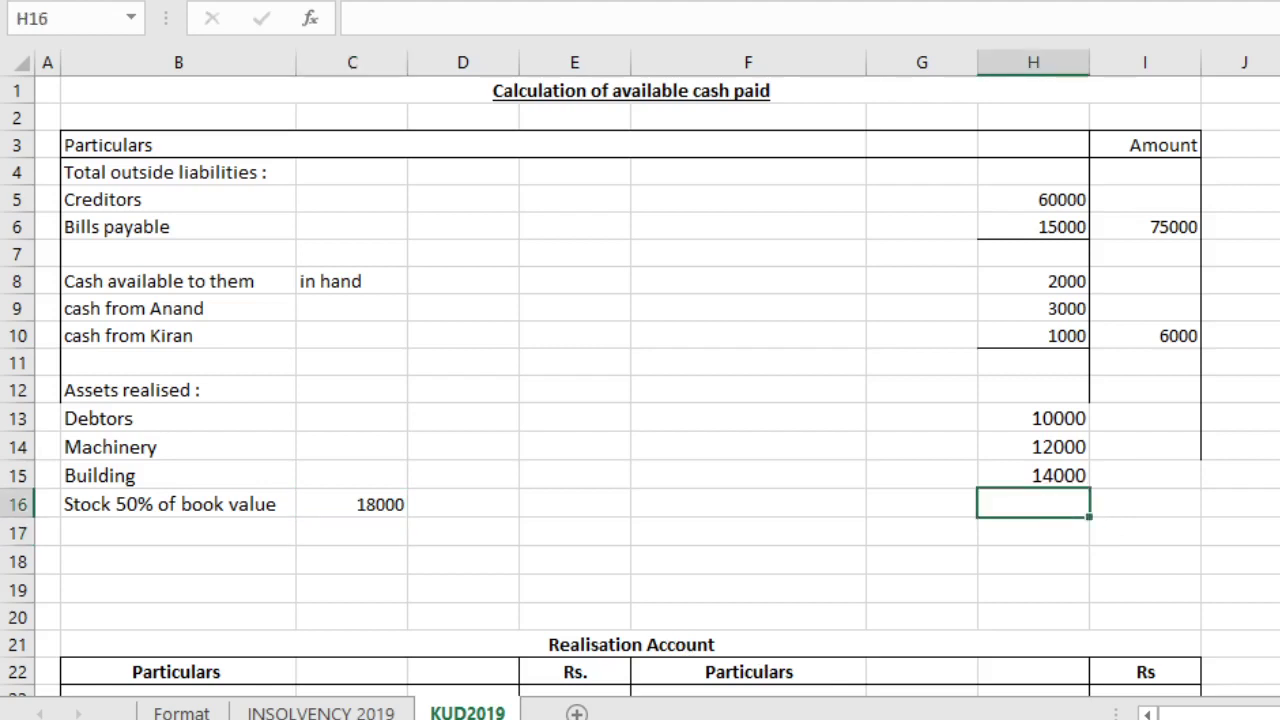
pyautogui.write('=18')
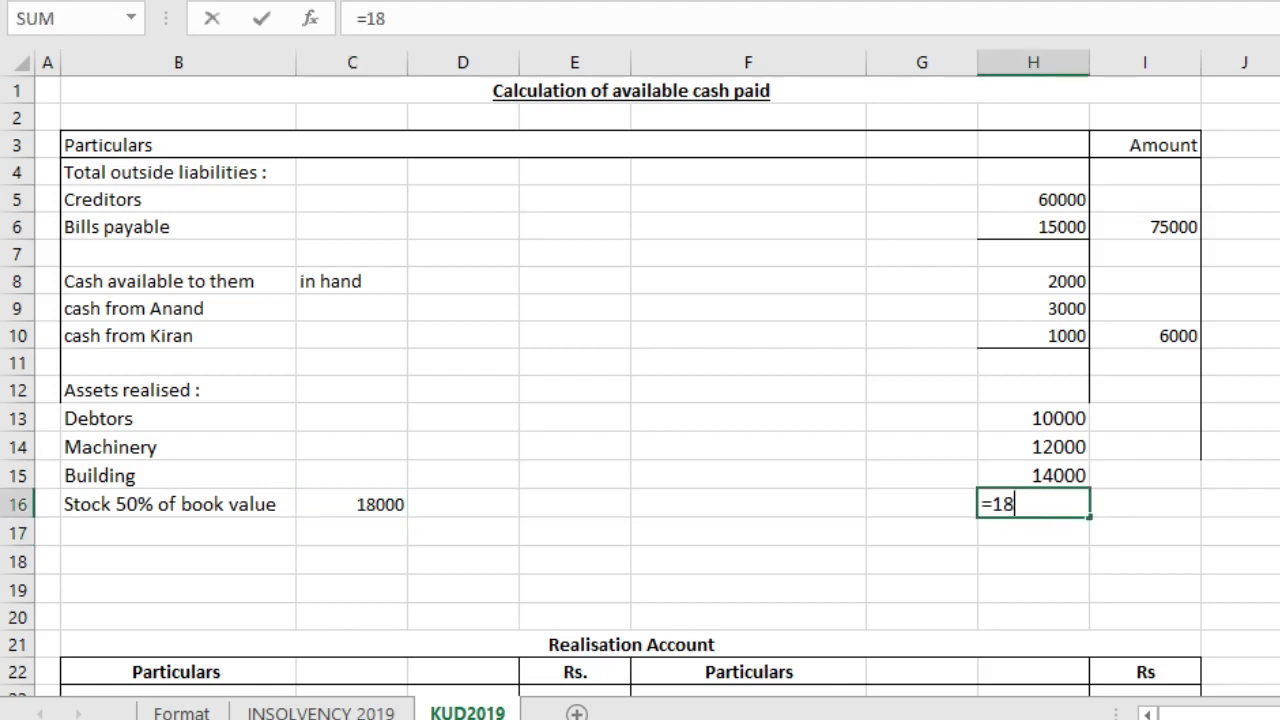
pyautogui.write('000')
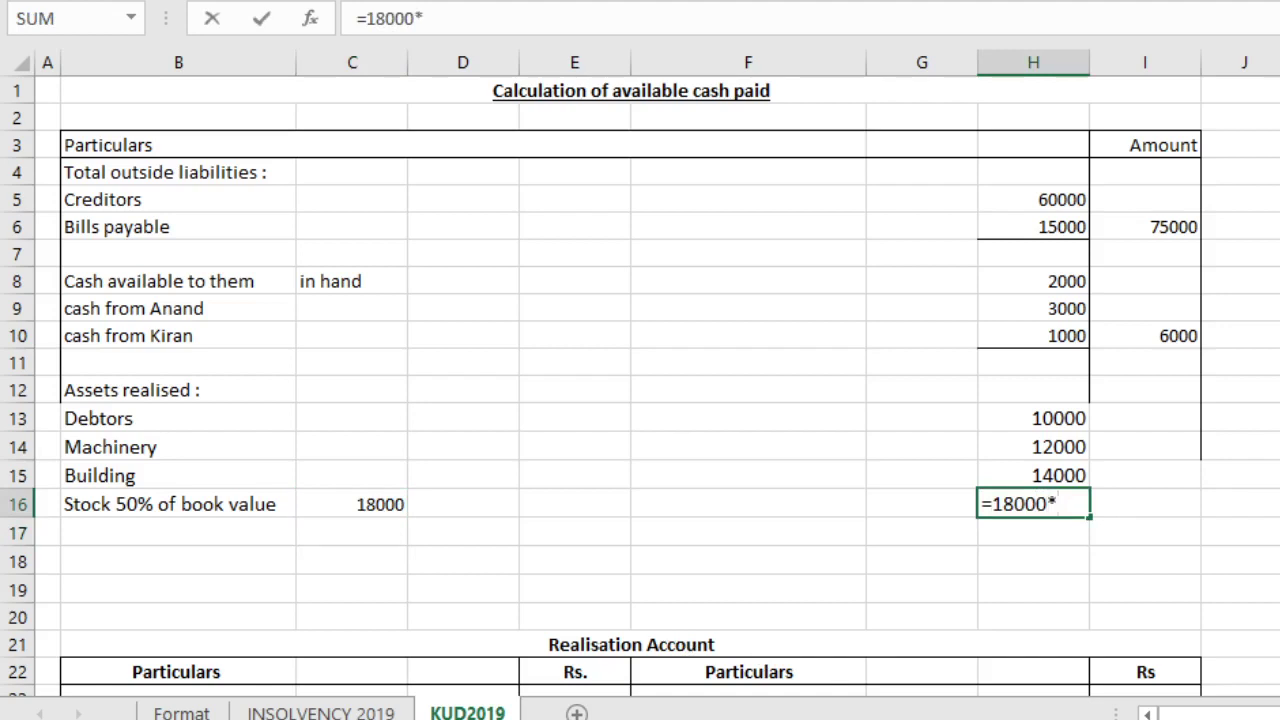
pyautogui.write('*50%')
pyautogui.press('Return')
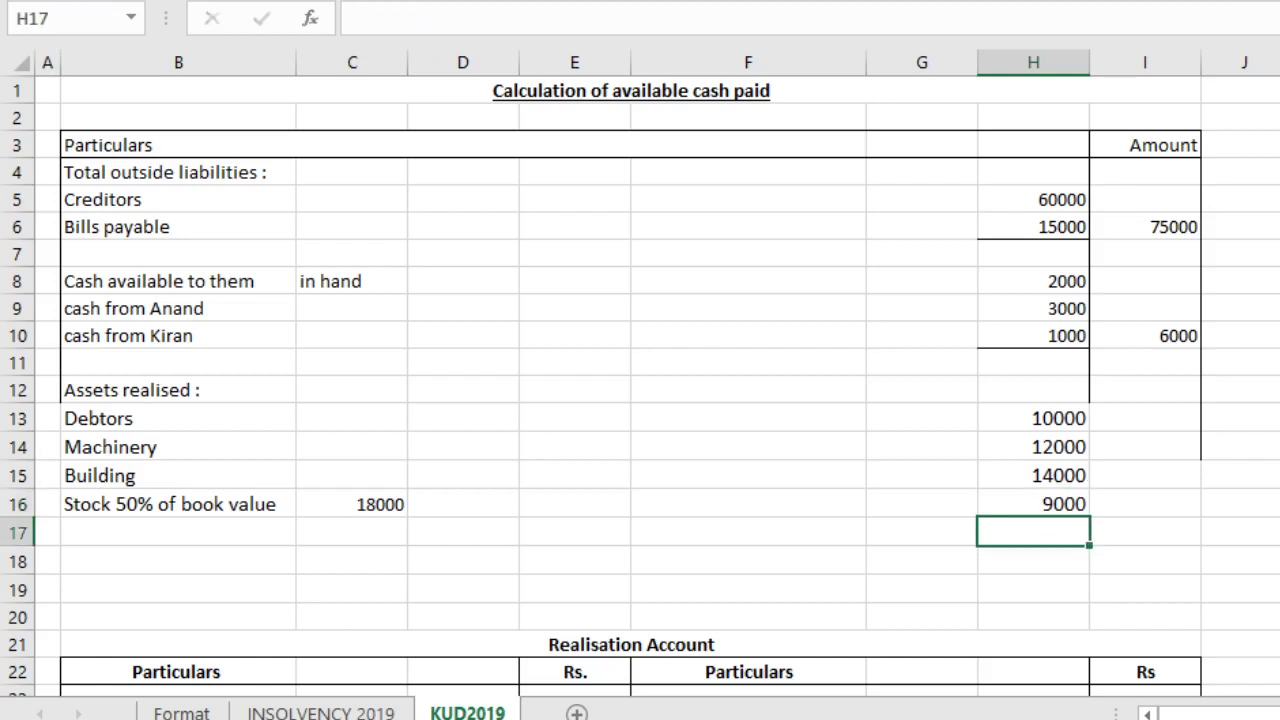
# Step: Extend the right border down H12:H16 and add a bottom border under H16
pyautogui.moveTo(1060, 388); pyautogui.dragTo(1070, 500)
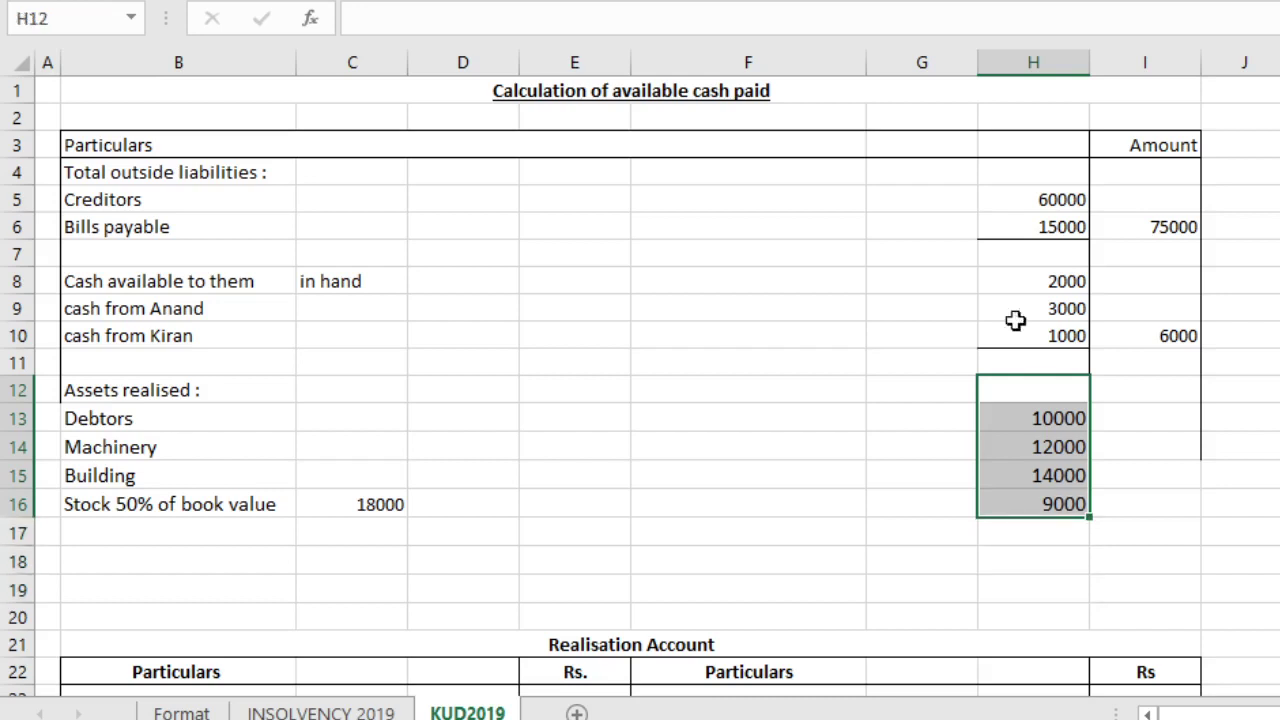
pyautogui.click(1042, 504)
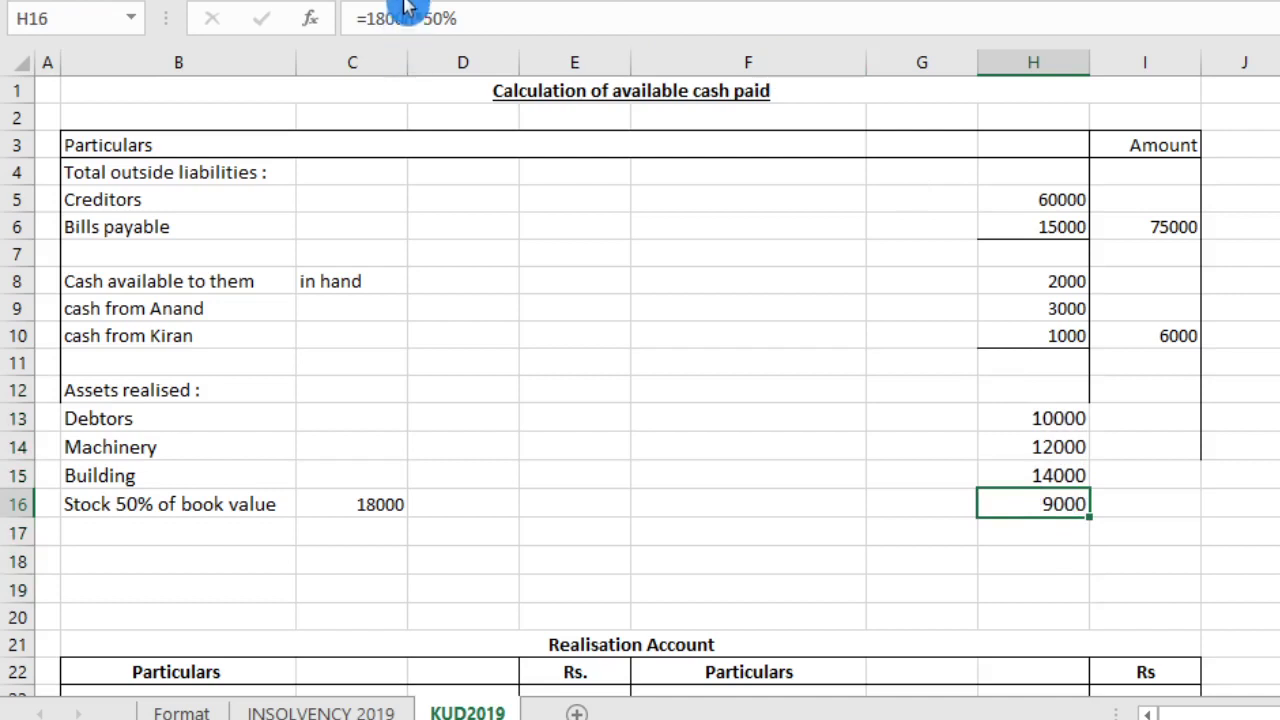
pyautogui.moveTo(1040, 390); pyautogui.dragTo(1047, 504)
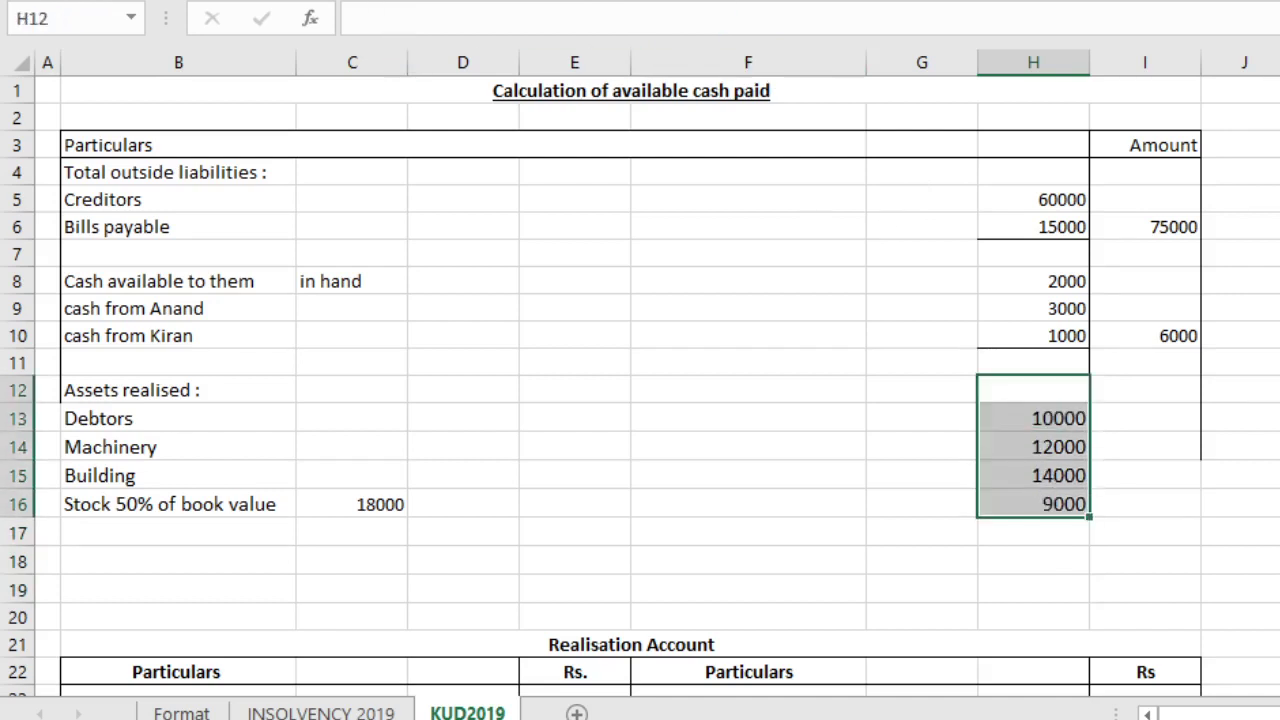
pyautogui.click(927, 500)
pyautogui.click(1060, 502)
# Step: Total the realised assets in I16 with =SUM(H13:H16)
pyautogui.click(1150, 502)
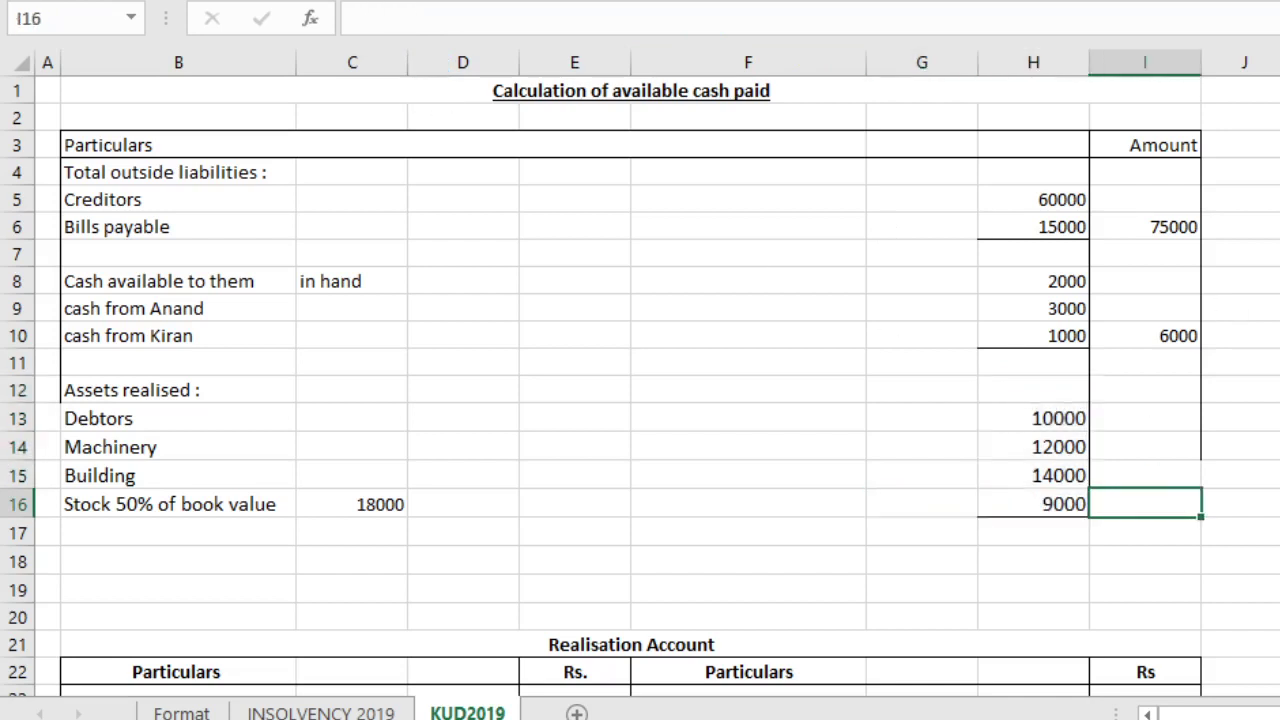
pyautogui.hotkey('alt', '=')
pyautogui.moveTo(1030, 425); pyautogui.dragTo(1044, 502)
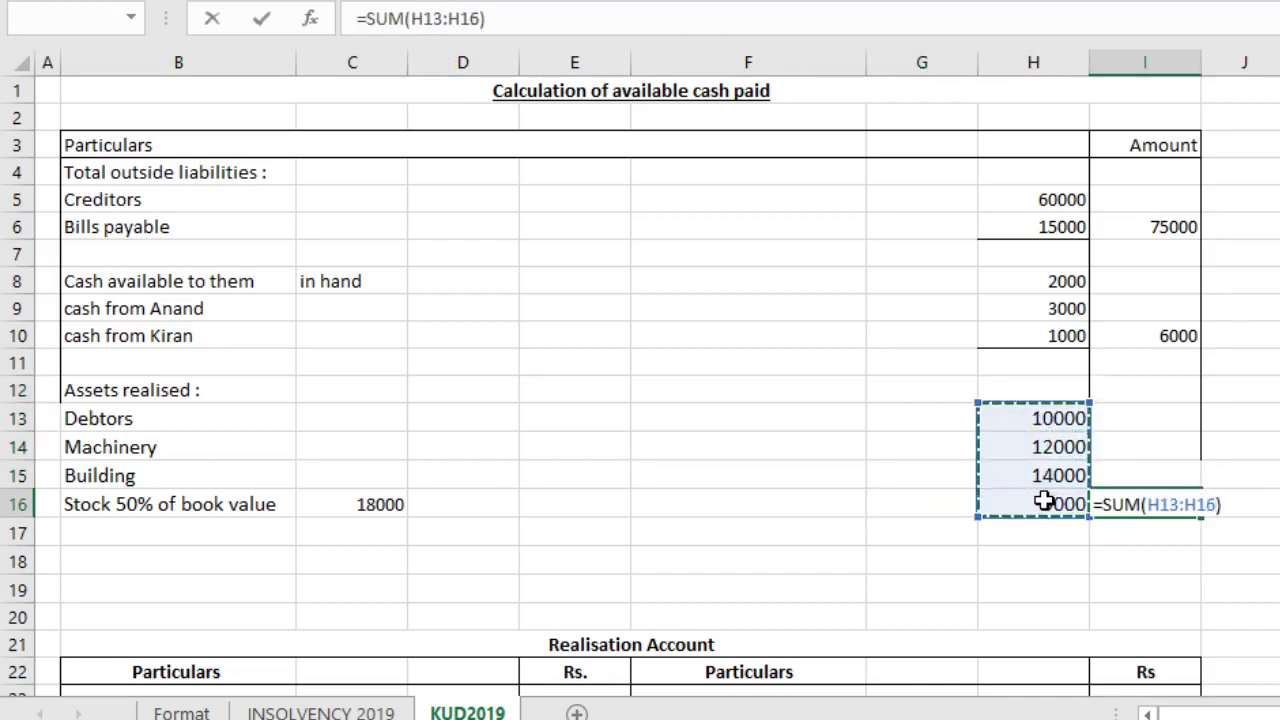
pyautogui.press('Return')
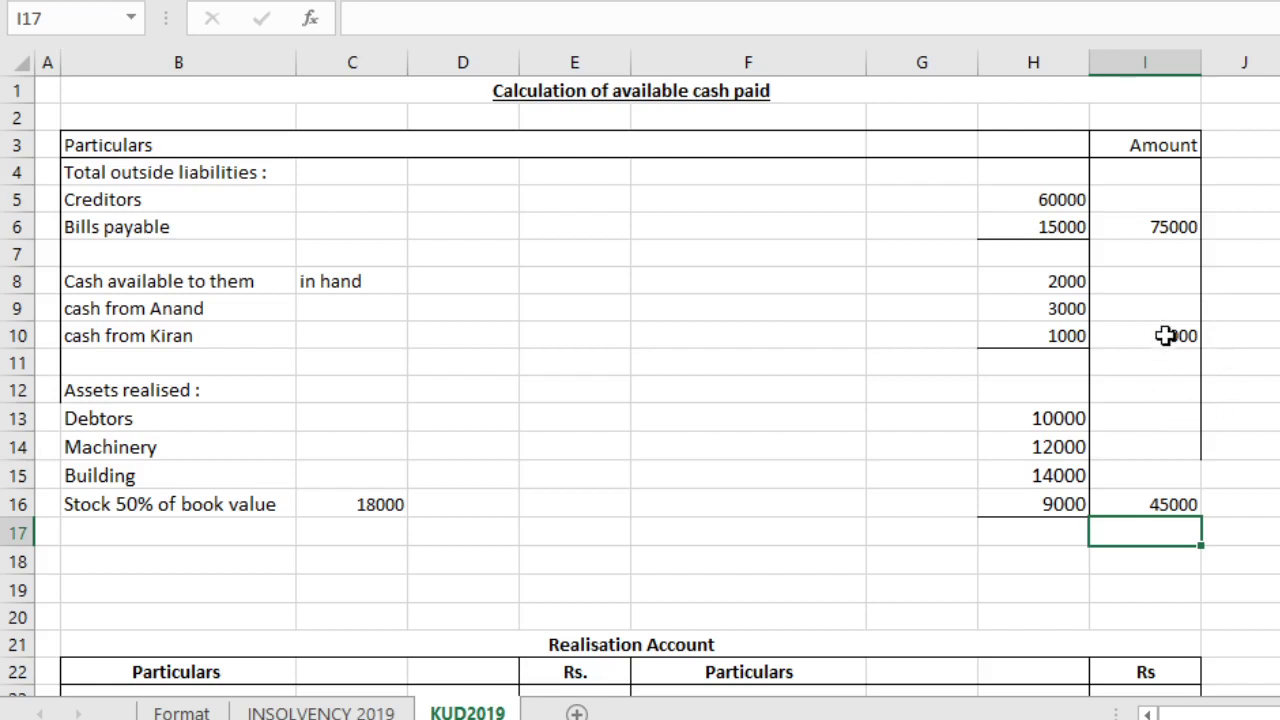
# Step: Make the cash and realised asset subtotals in I10:I16 bold
pyautogui.moveTo(1166, 336); pyautogui.dragTo(1158, 499)
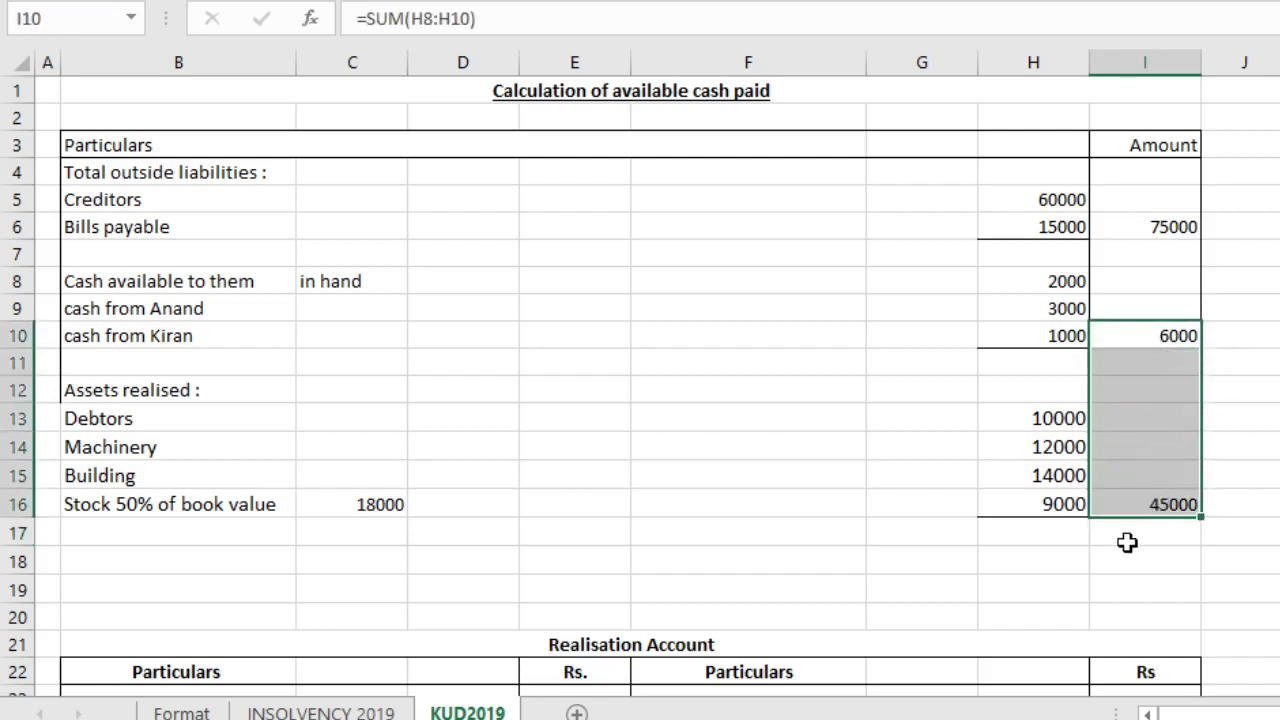
pyautogui.click(1126, 537)
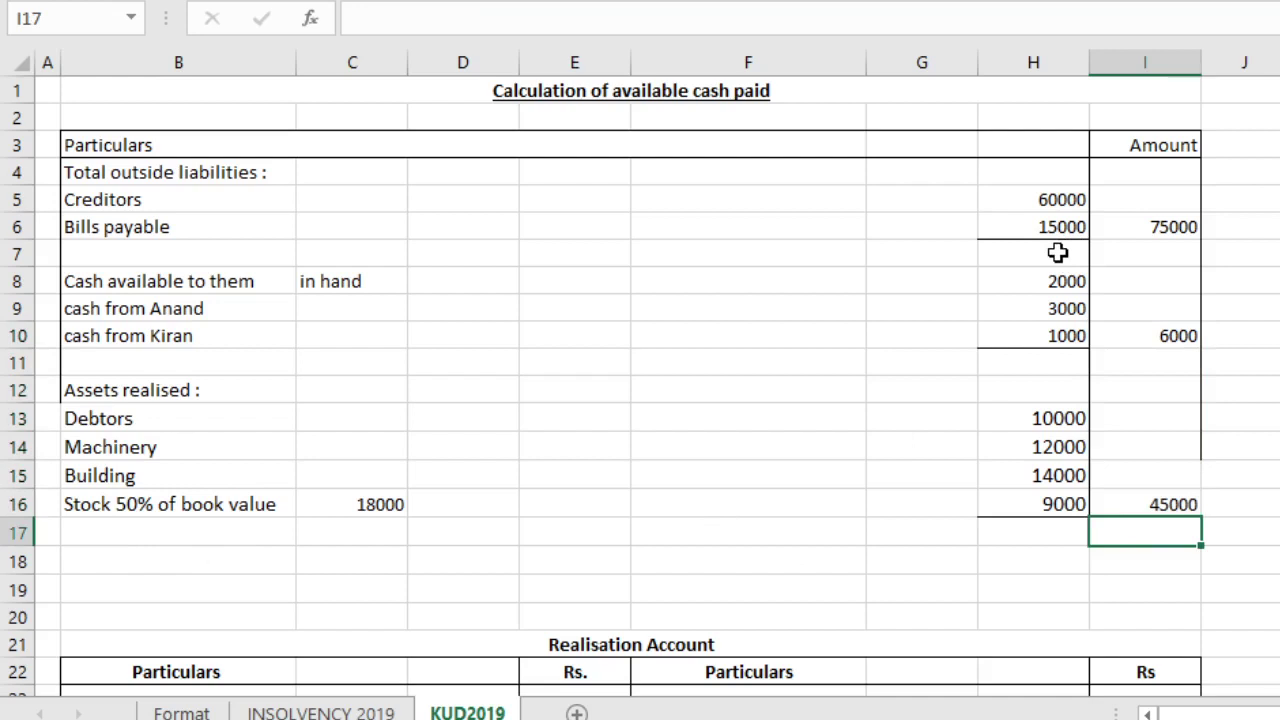
pyautogui.moveTo(1160, 337); pyautogui.dragTo(1158, 508)
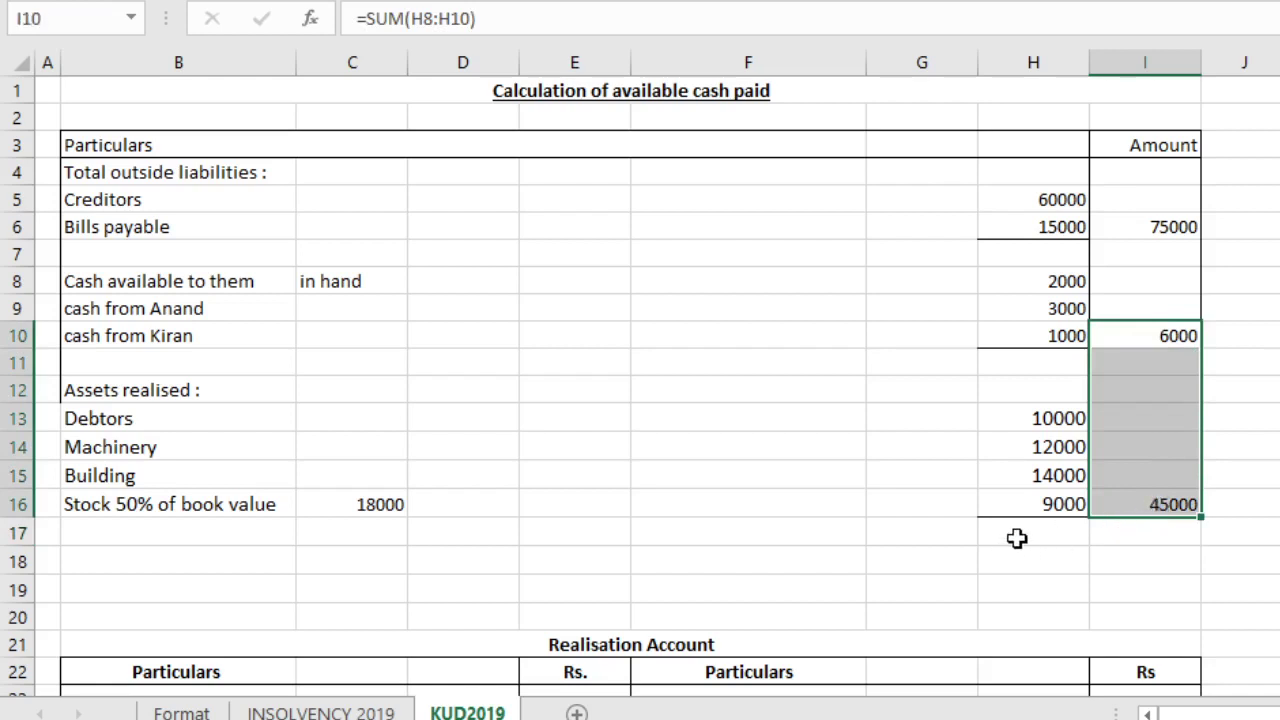
pyautogui.click(1138, 541)
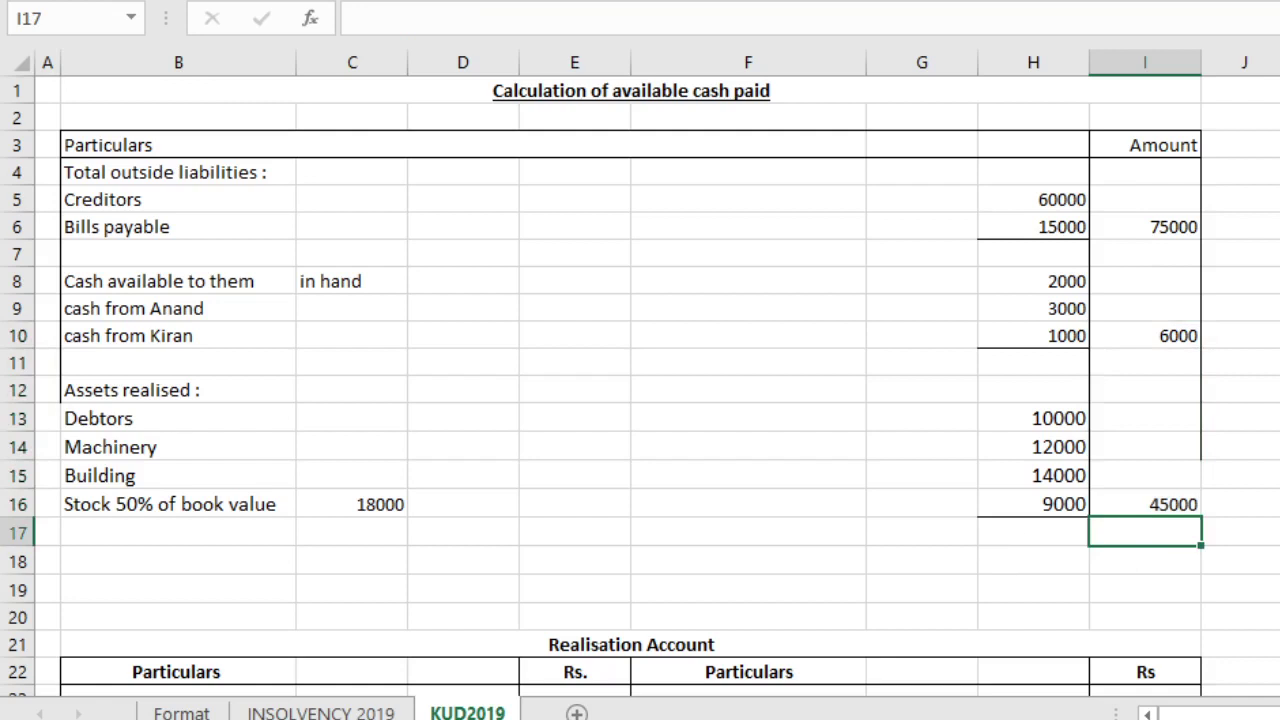
pyautogui.moveTo(1178, 338); pyautogui.dragTo(1173, 505)
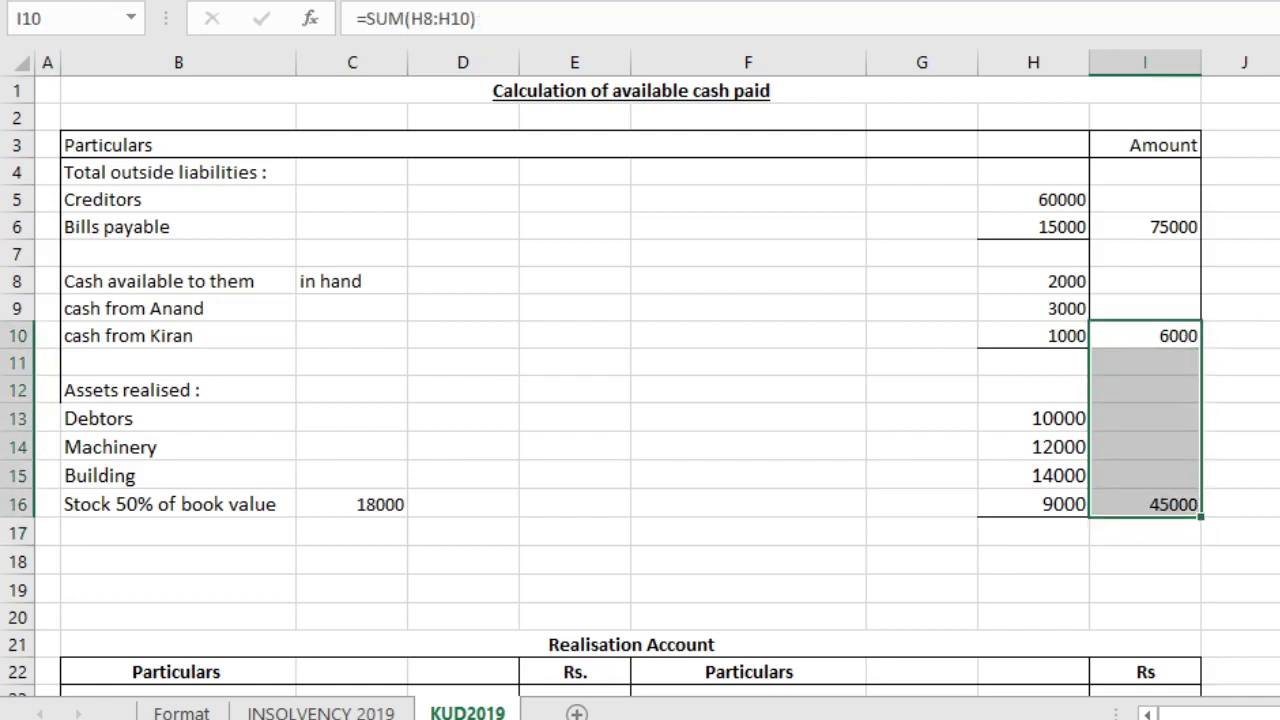
pyautogui.hotkey('ctrl', 'b')
# Step: Add the two subtotals in I17 with =I10+I16 and make the result bold
pyautogui.click(1155, 535)
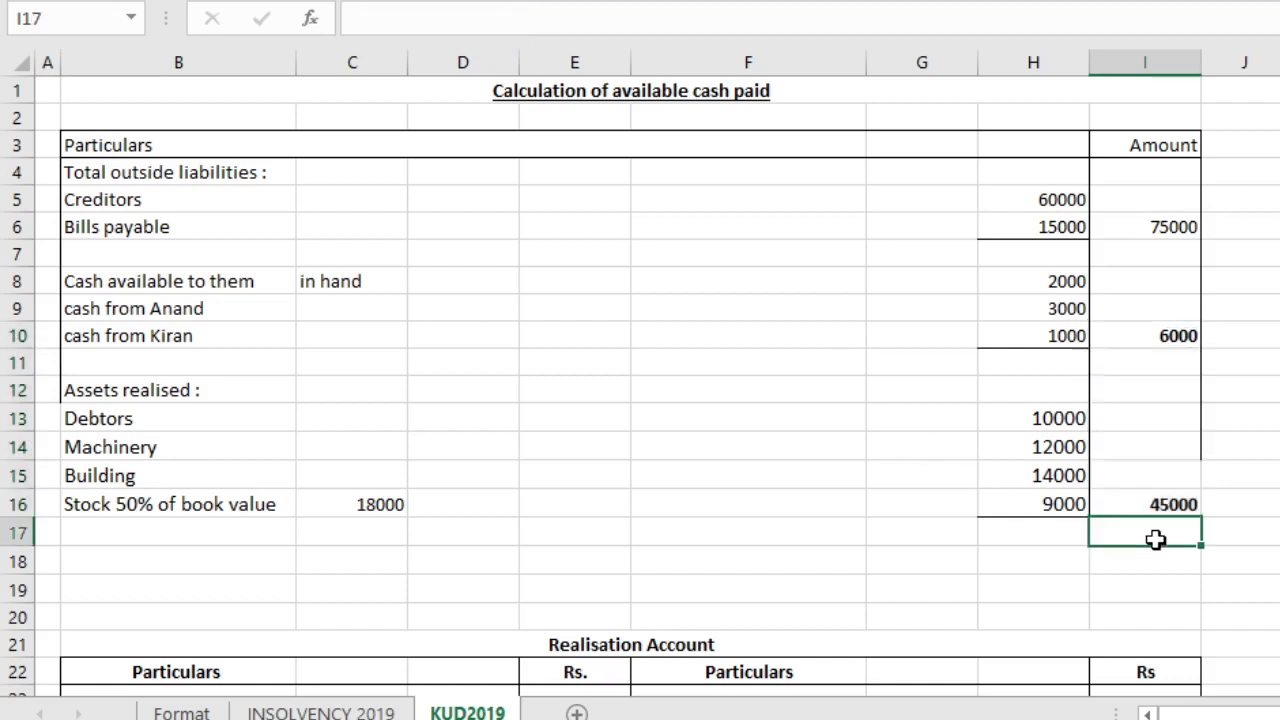
pyautogui.write('=')
pyautogui.click(1168, 335)
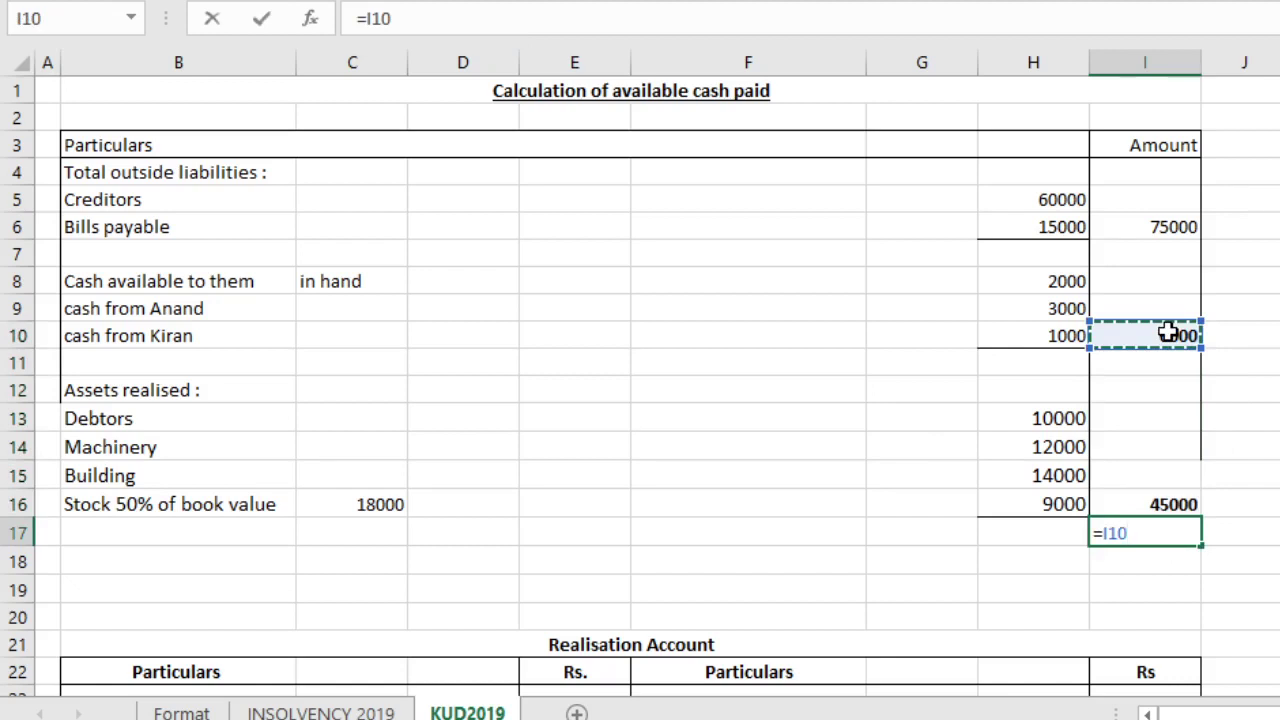
pyautogui.write('+')
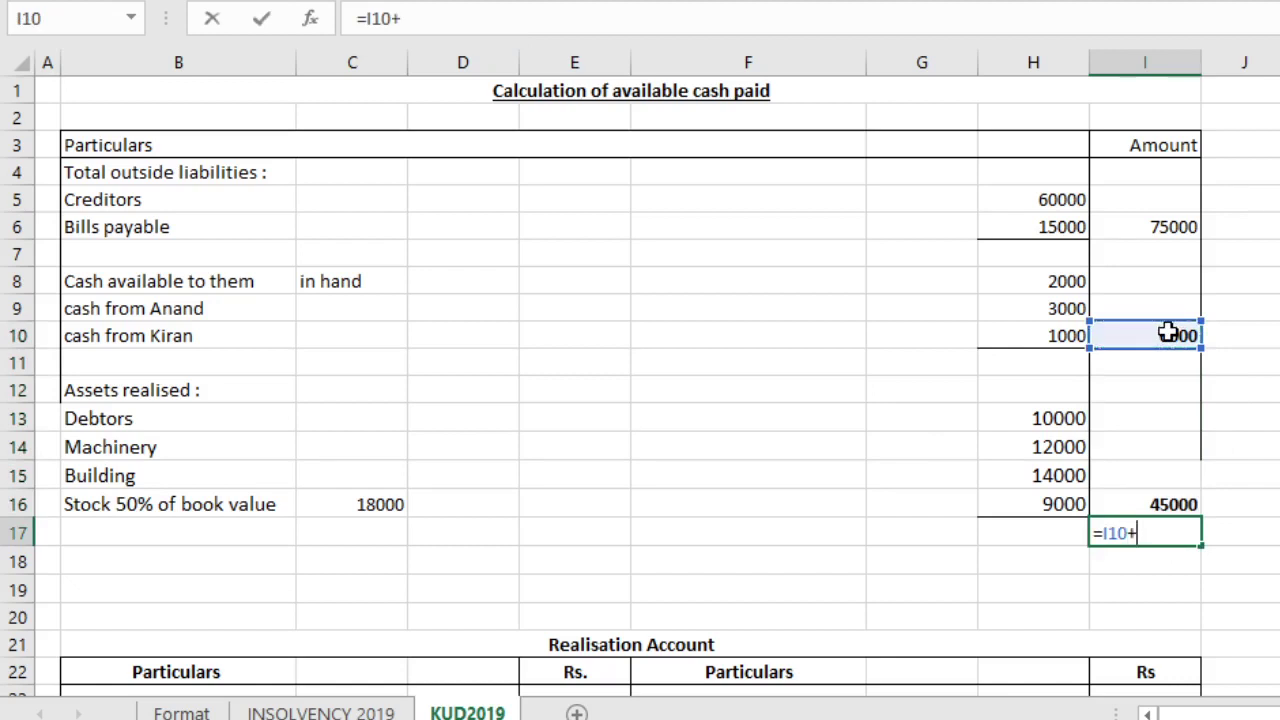
pyautogui.click(1172, 502)
pyautogui.hotkey('ctrl', 'Return')
pyautogui.click(1169, 526)
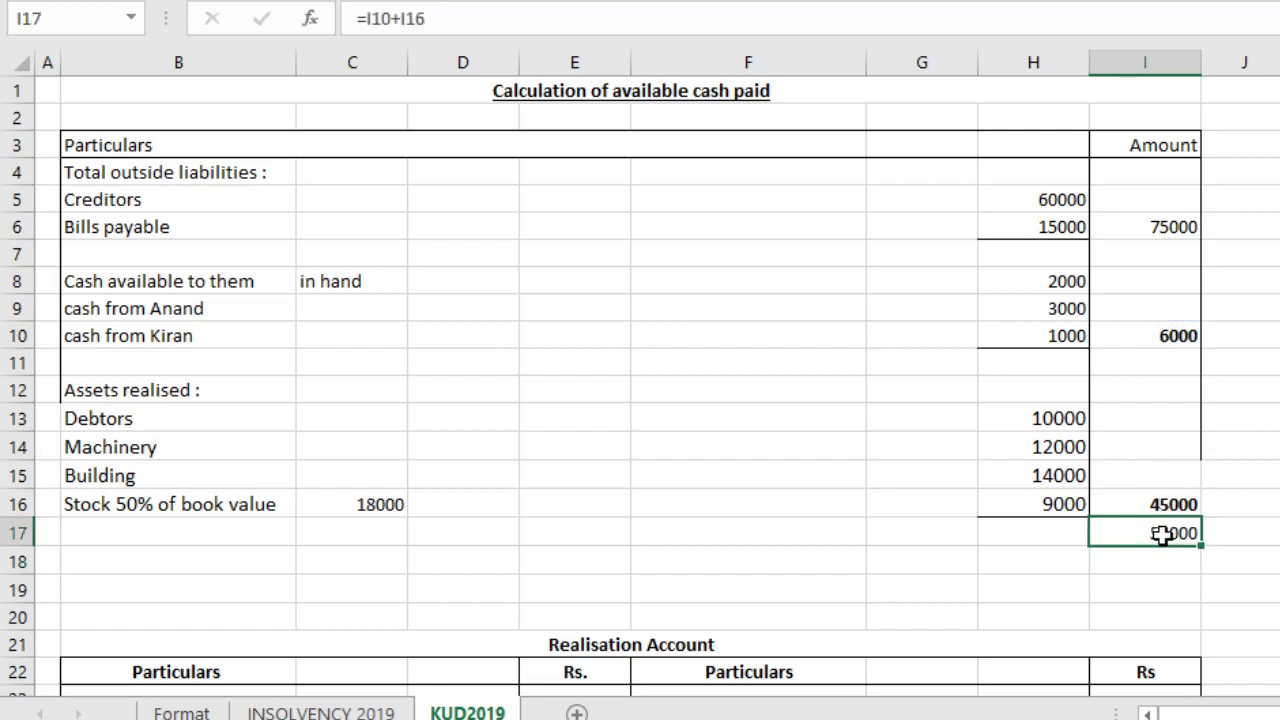
pyautogui.click(957, 534)
pyautogui.click(1157, 504)
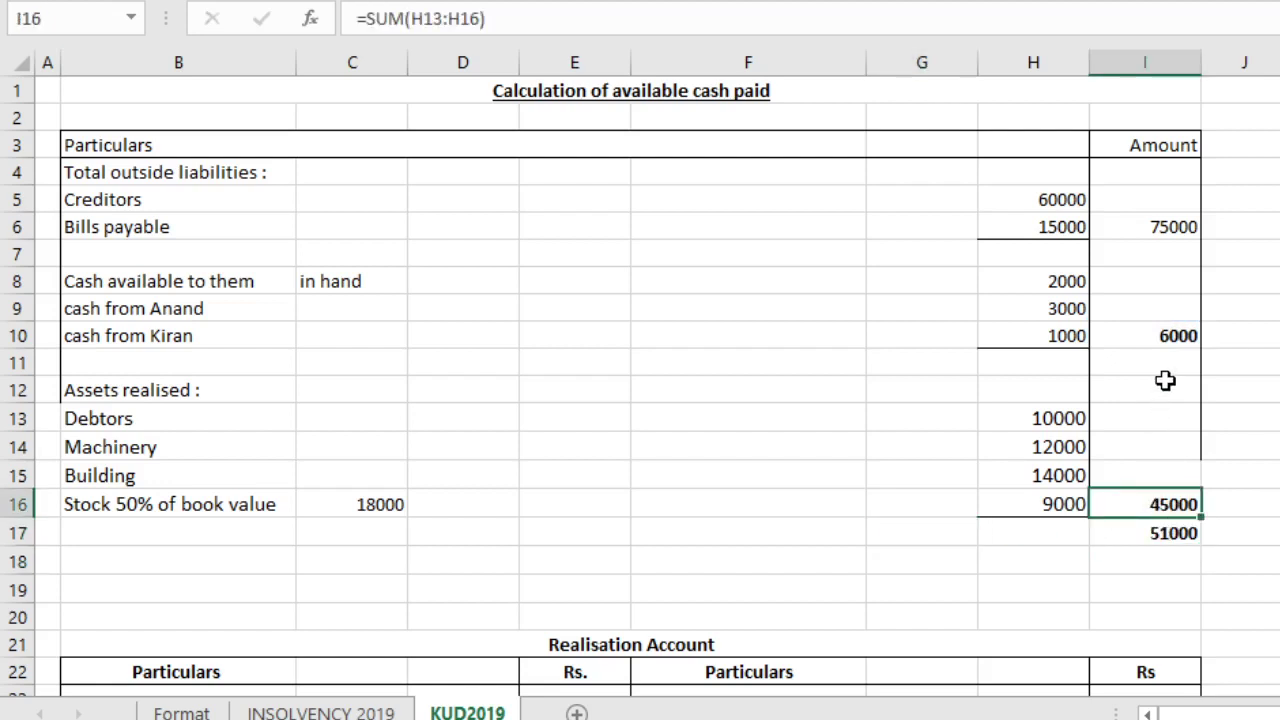
# Step: Extend the right border down I12:I17 and add a bottom border under I16
pyautogui.moveTo(1166, 380); pyautogui.dragTo(1166, 529)
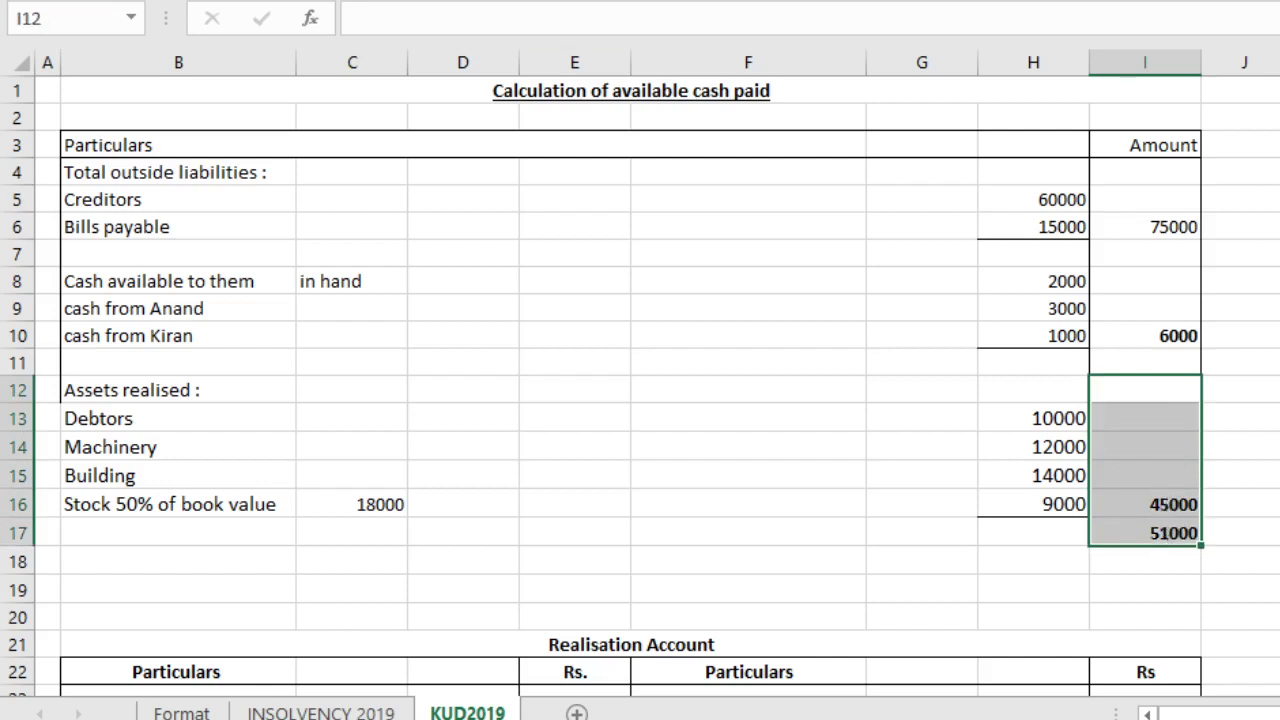
pyautogui.click(690, 428)
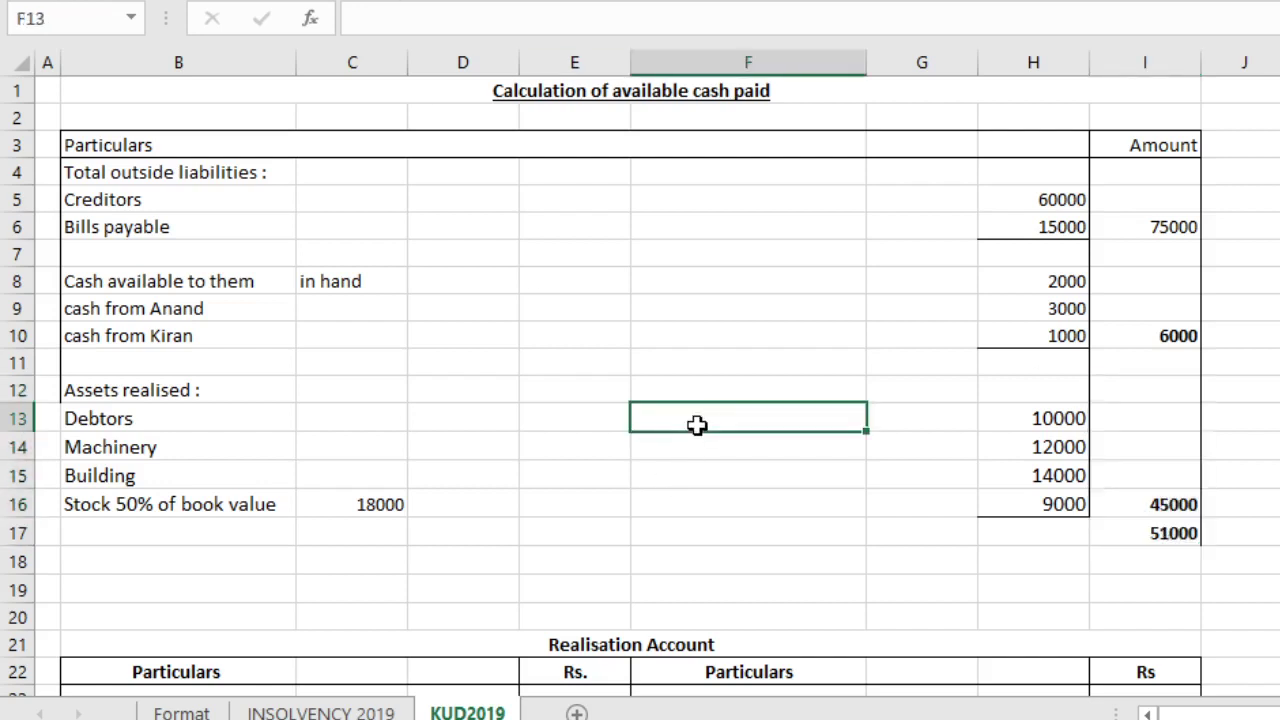
pyautogui.click(1140, 509)
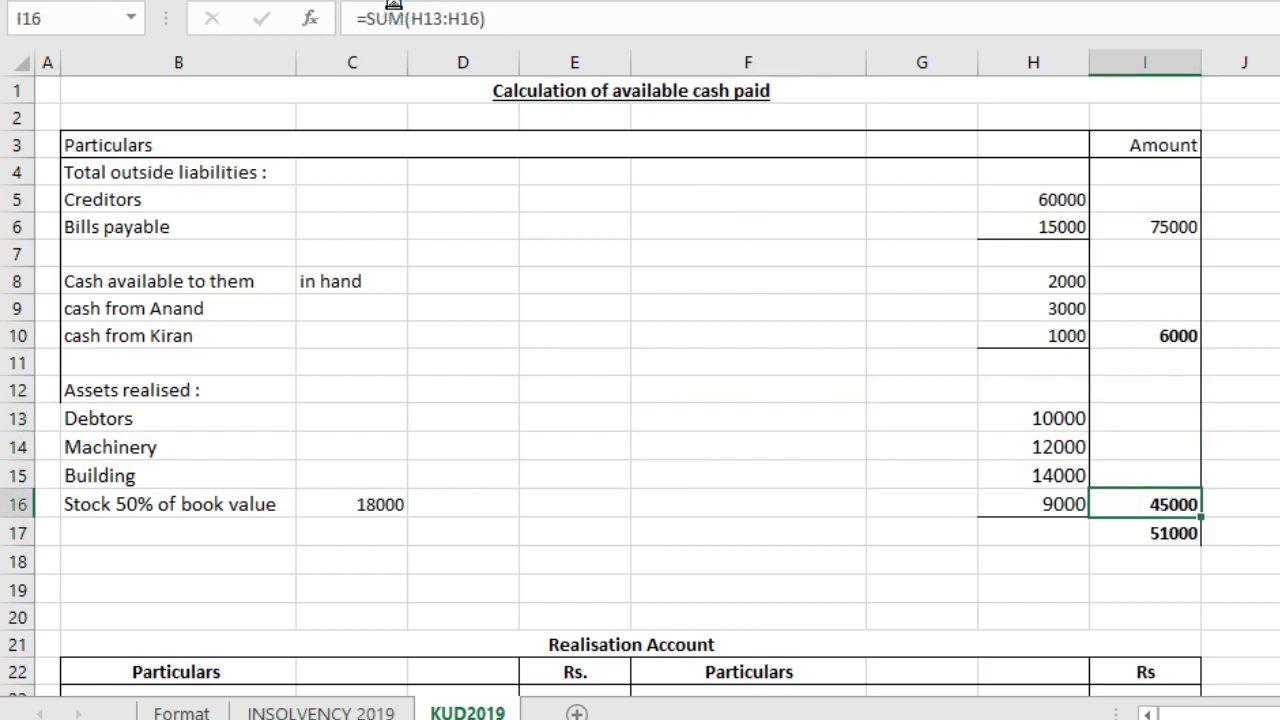
pyautogui.click(737, 470)
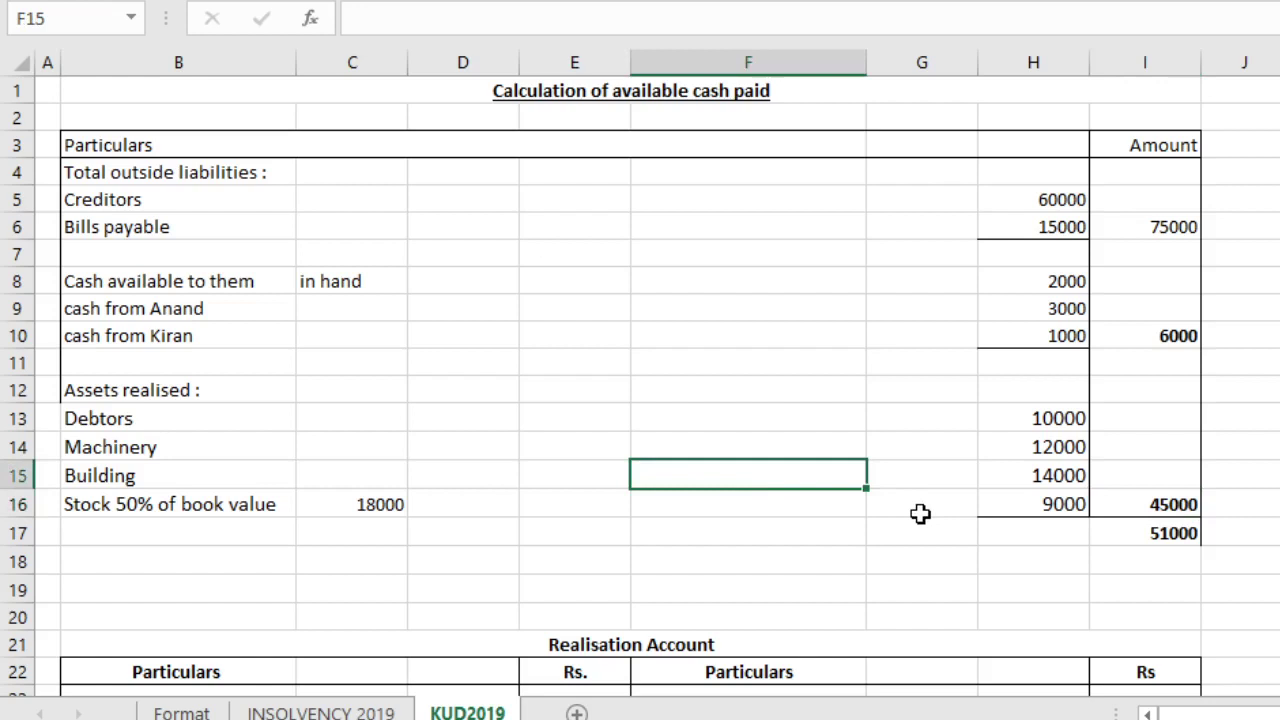
# Step: Label the combined total by entering "cash available" in G17
pyautogui.click(190, 293)
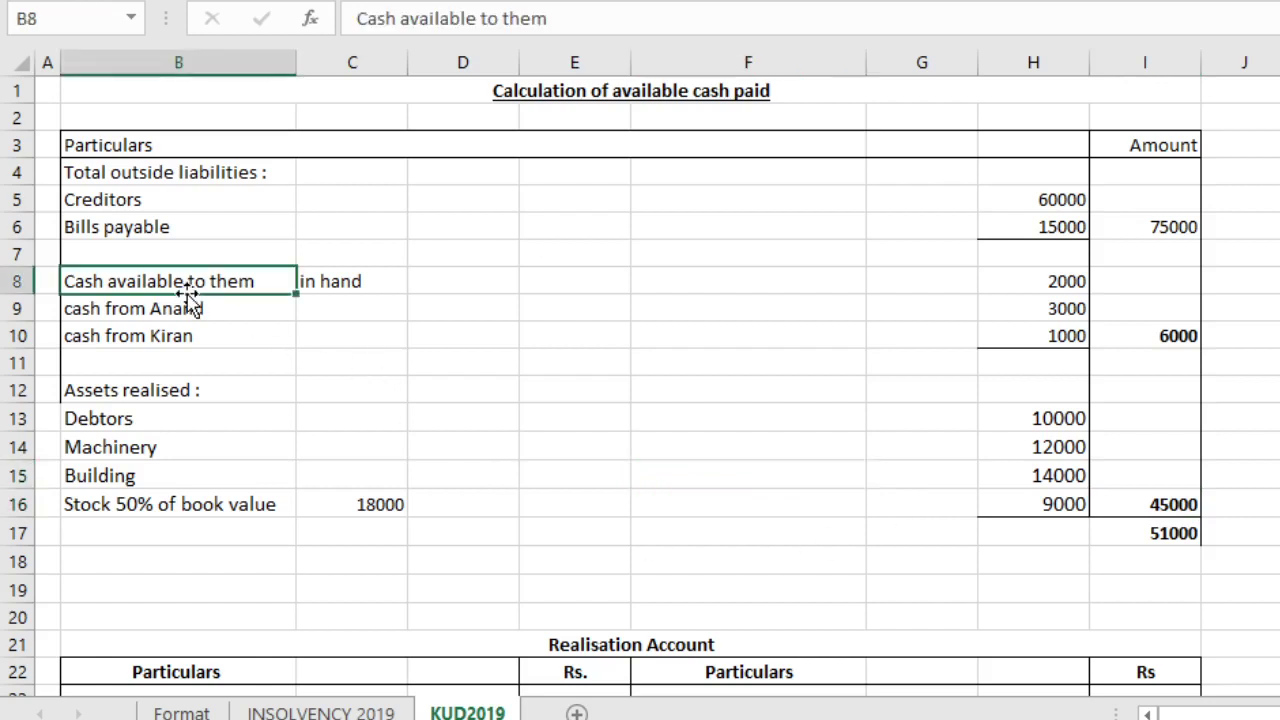
pyautogui.click(920, 538)
pyautogui.write('cash ava')
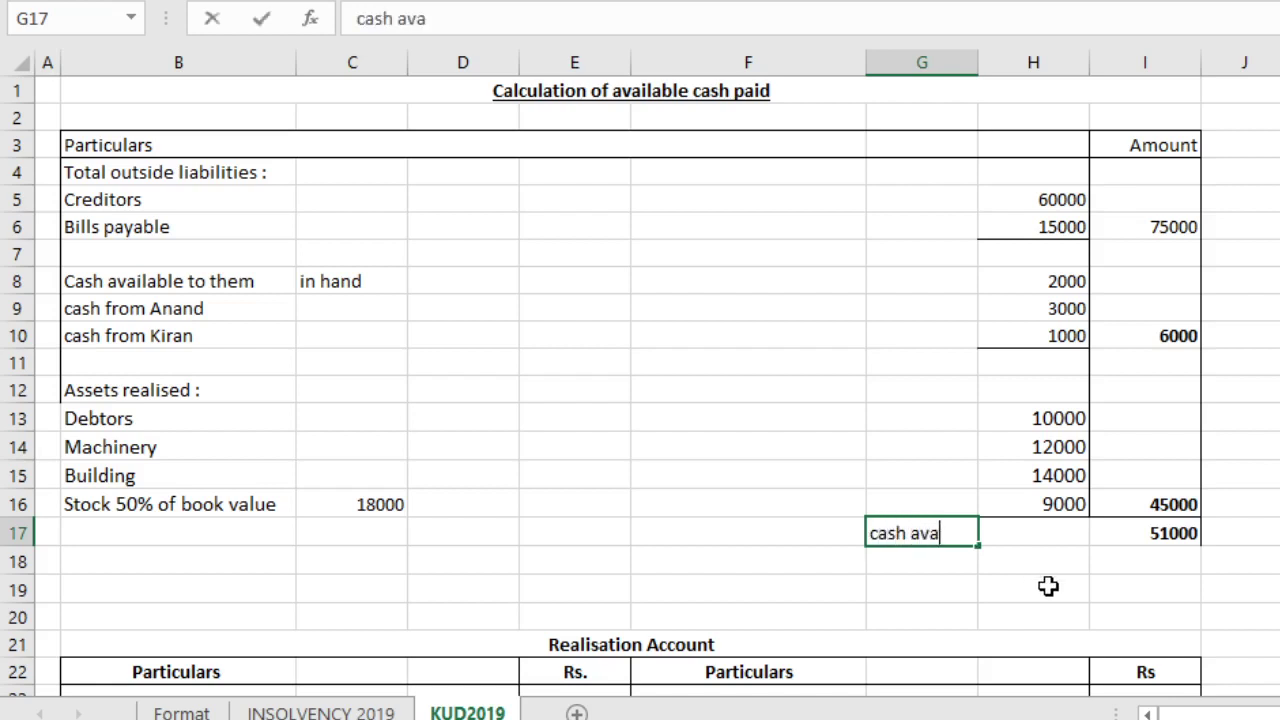
pyautogui.write('ilable')
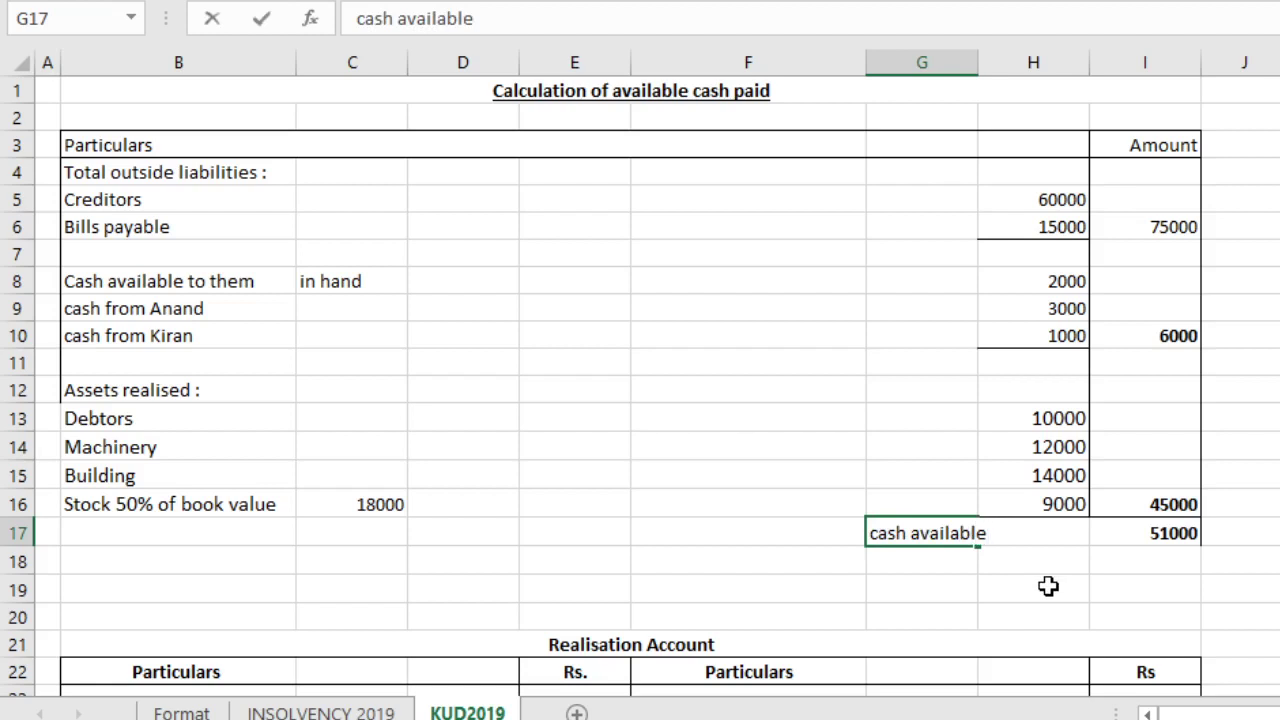
pyautogui.press('Return')
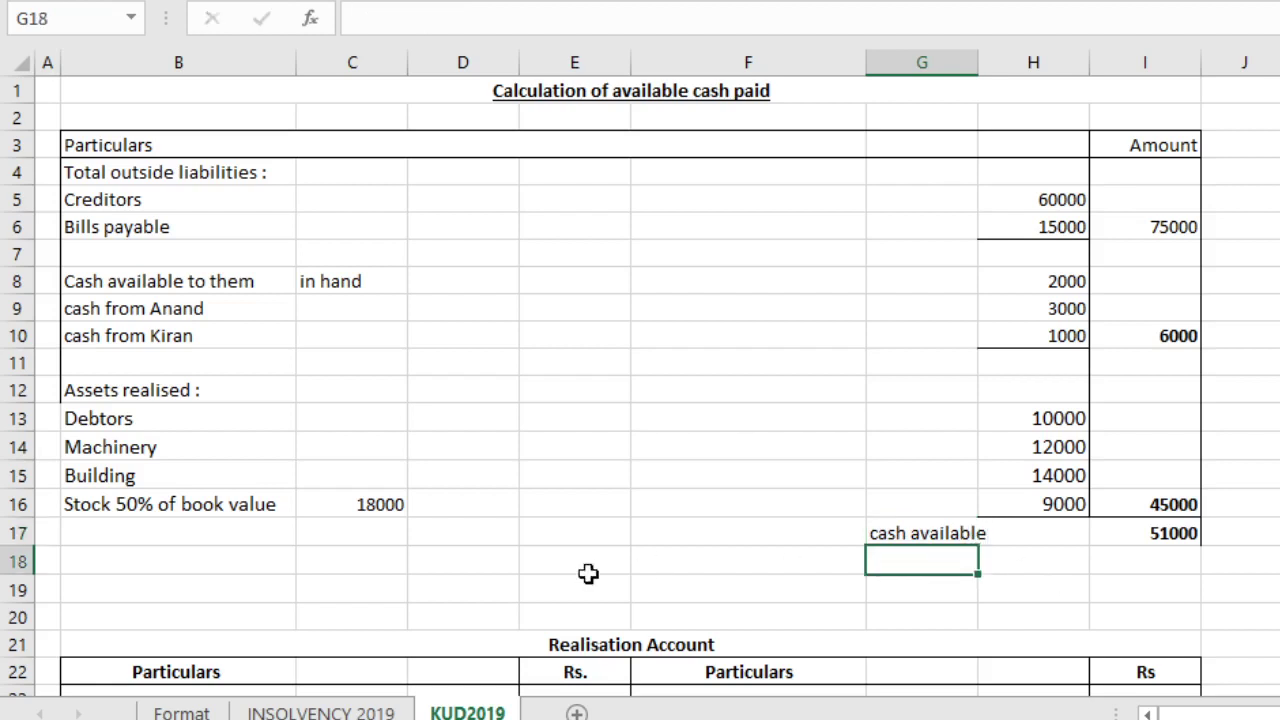
# Step: Apply an outside border around B13:I17 to close off the available cash calculation
pyautogui.click(364, 553)
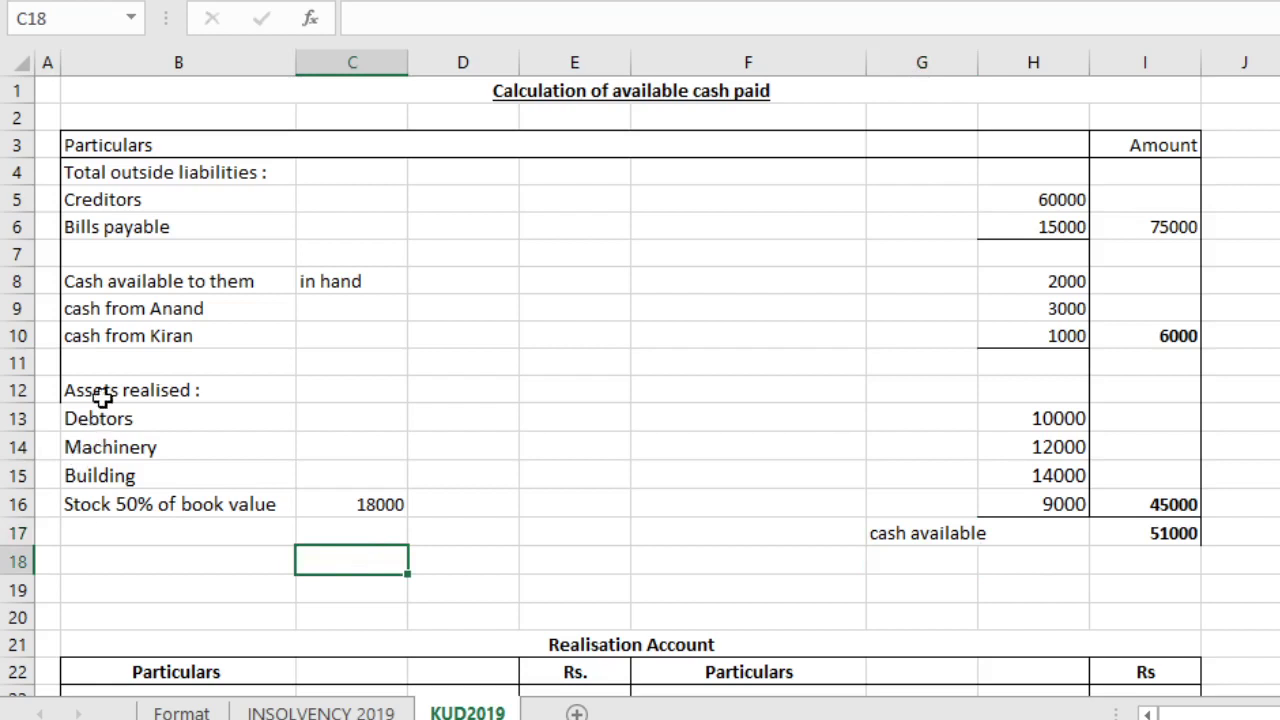
pyautogui.moveTo(103, 406); pyautogui.dragTo(1123, 539)
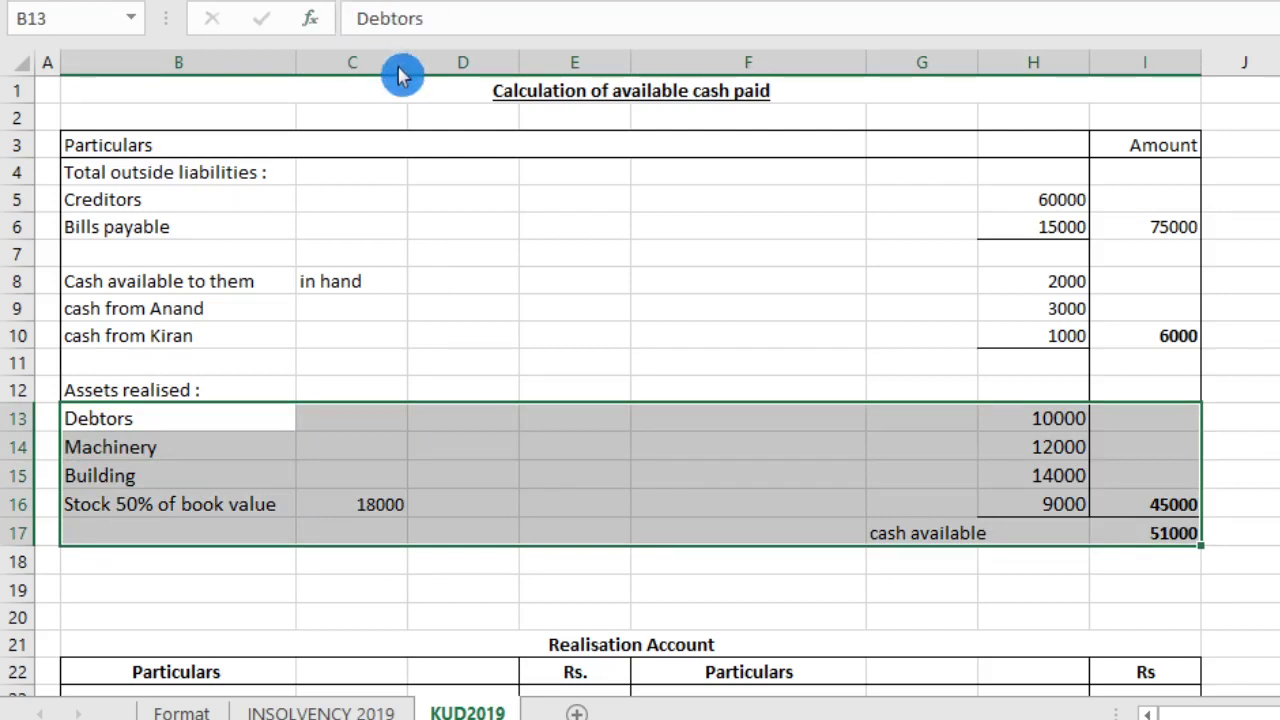
pyautogui.moveTo(285, 254); pyautogui.dragTo(350, 254)
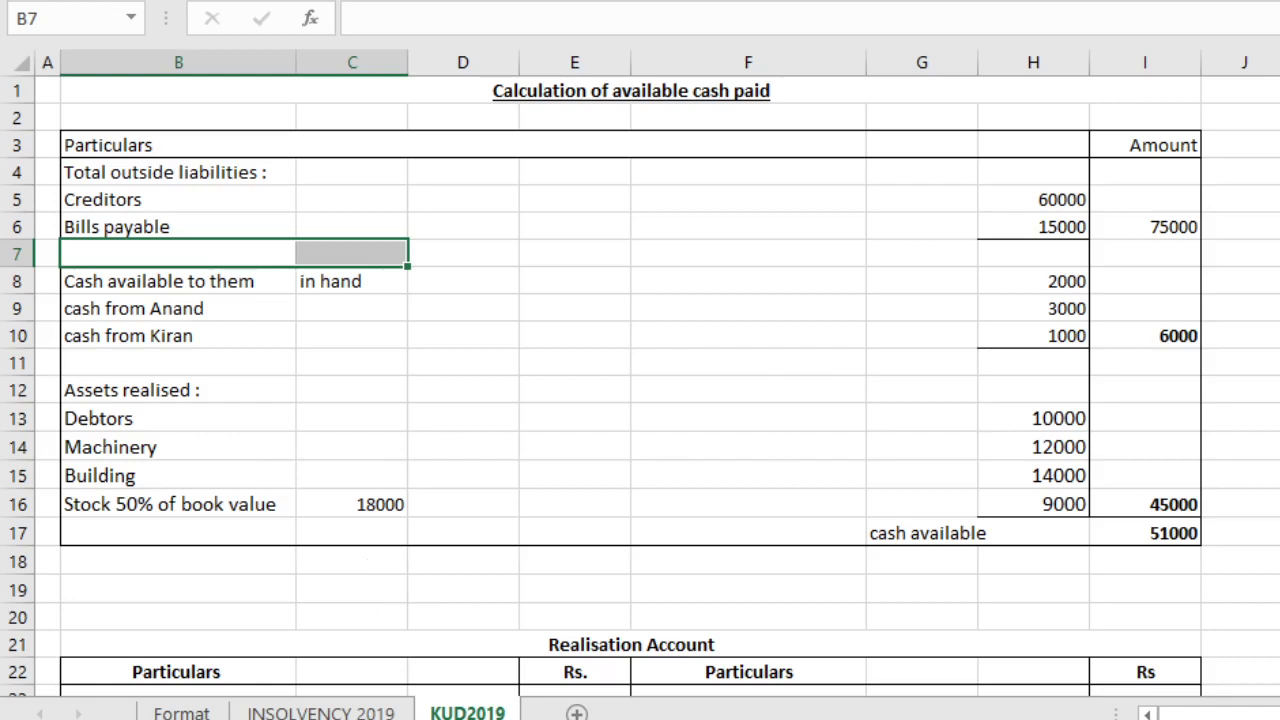
# Step: Delete the empty rows 18 and 19 above the Realisation Account
pyautogui.scroll(-3, 640, 386)
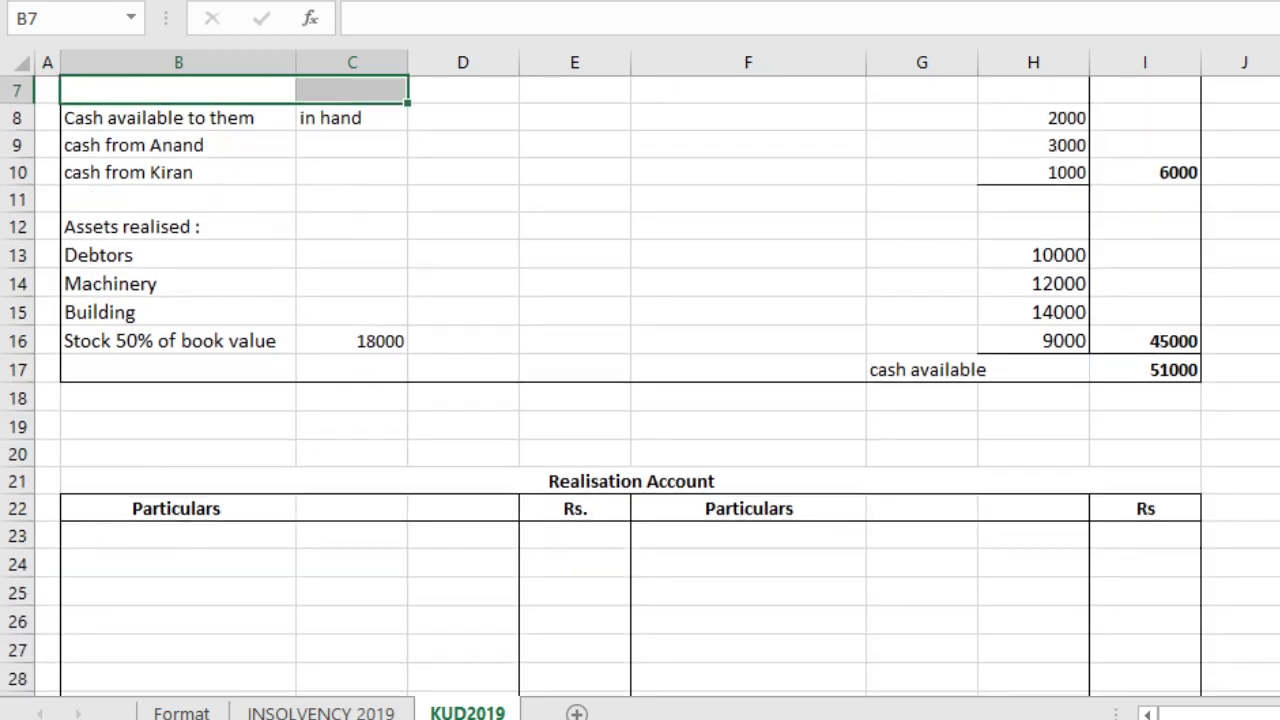
pyautogui.scroll(-2, 640, 386)
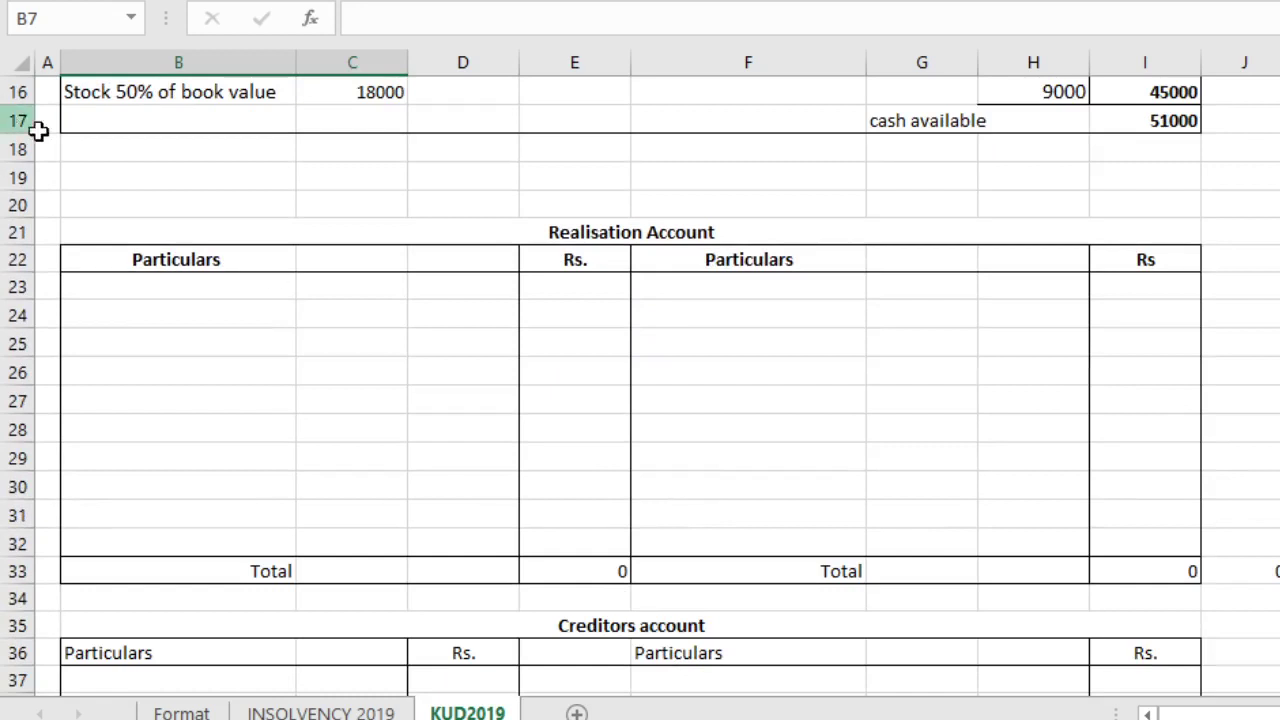
pyautogui.moveTo(20, 148); pyautogui.dragTo(4, 180)
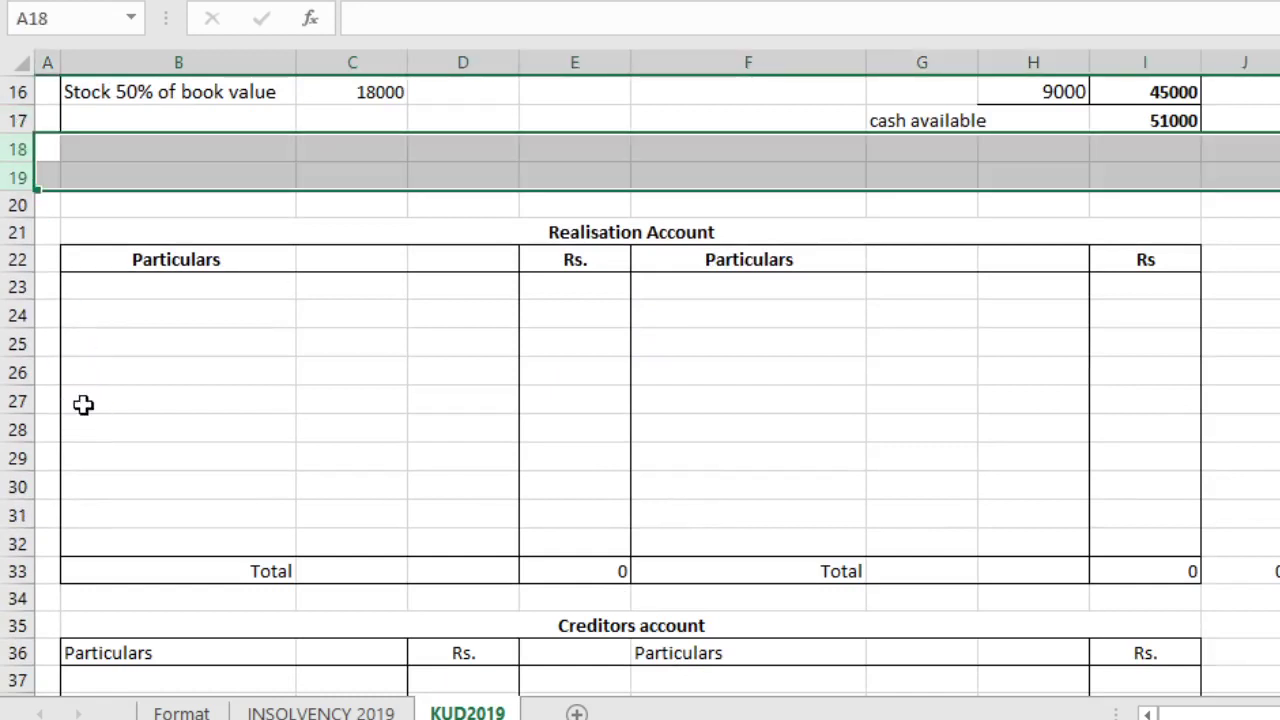
pyautogui.hotkey('ctrl', '-')
pyautogui.click(224, 347)
# Step: Enter "To Sundry assets" in B21 as the first debit particular of the Realisation Account
pyautogui.click(207, 230)
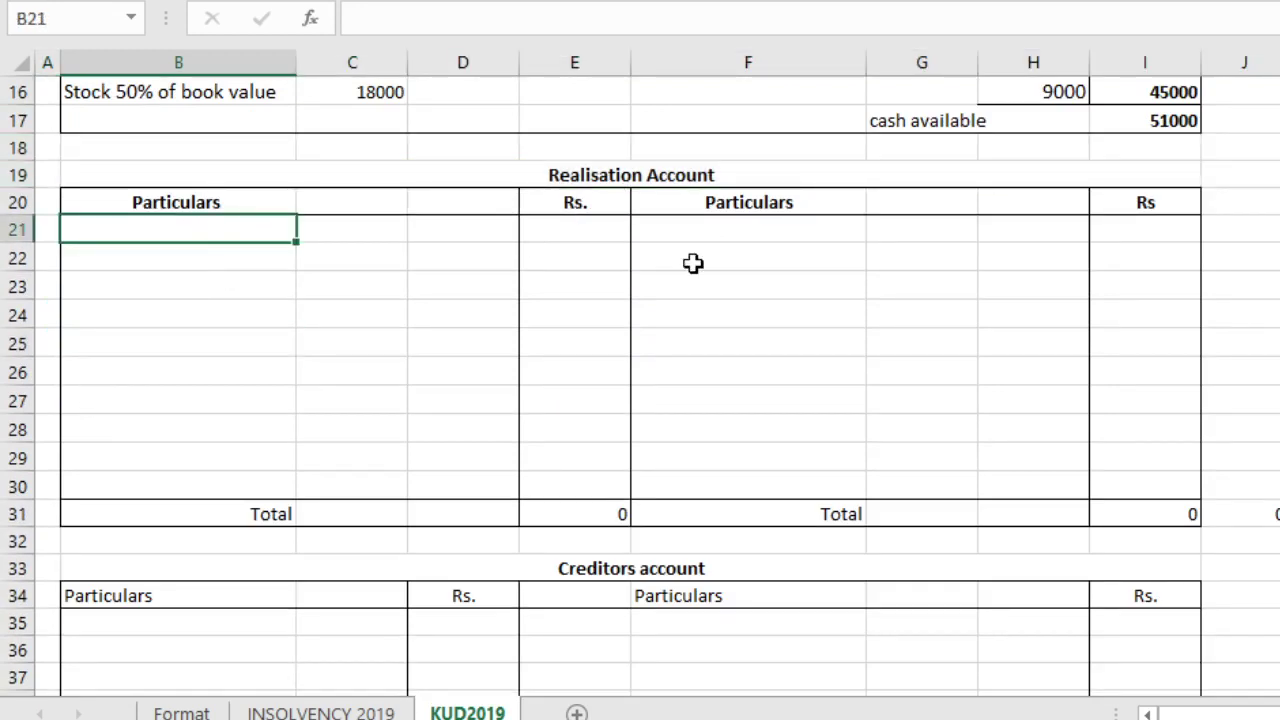
pyautogui.write('To Sun')
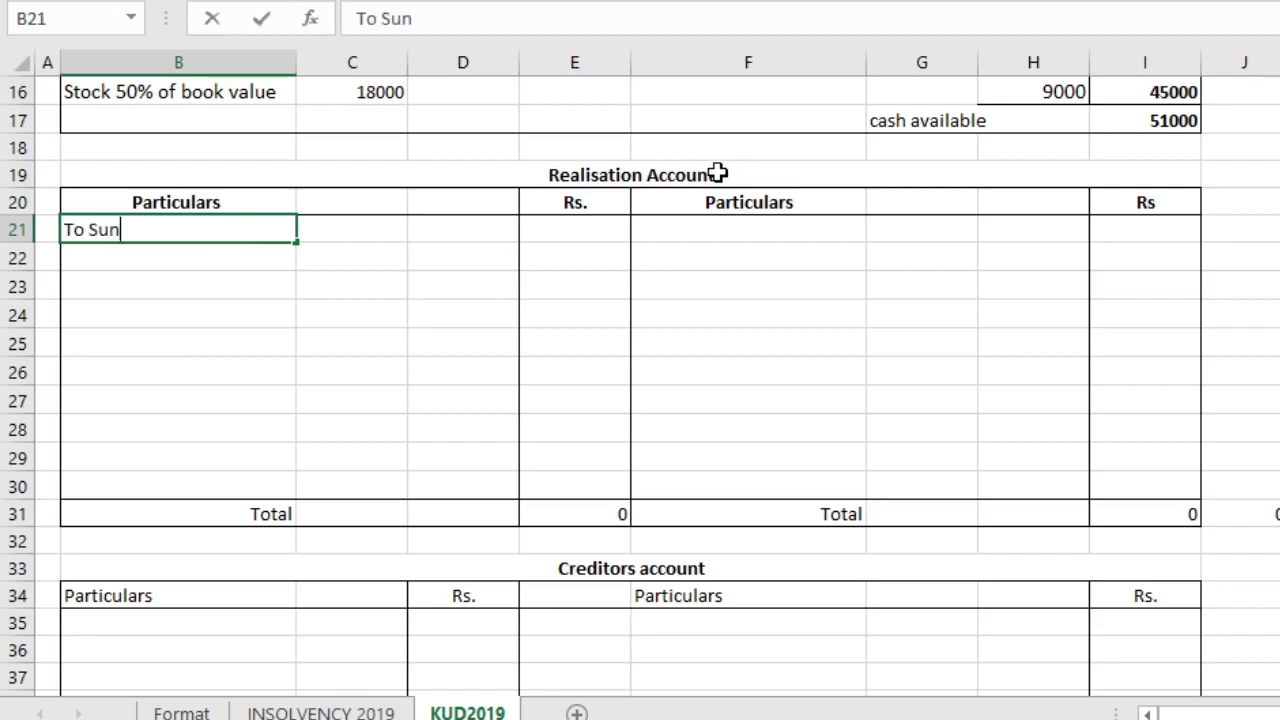
pyautogui.write('dry assets')
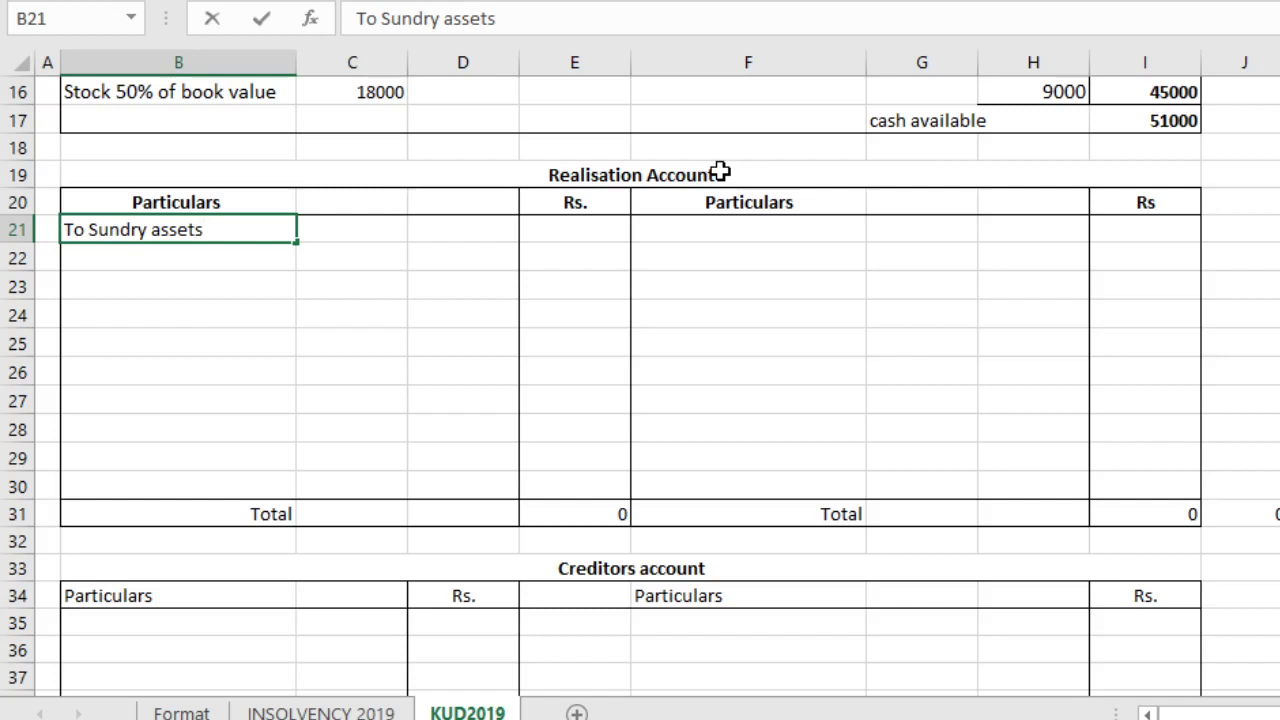
pyautogui.press('Return')
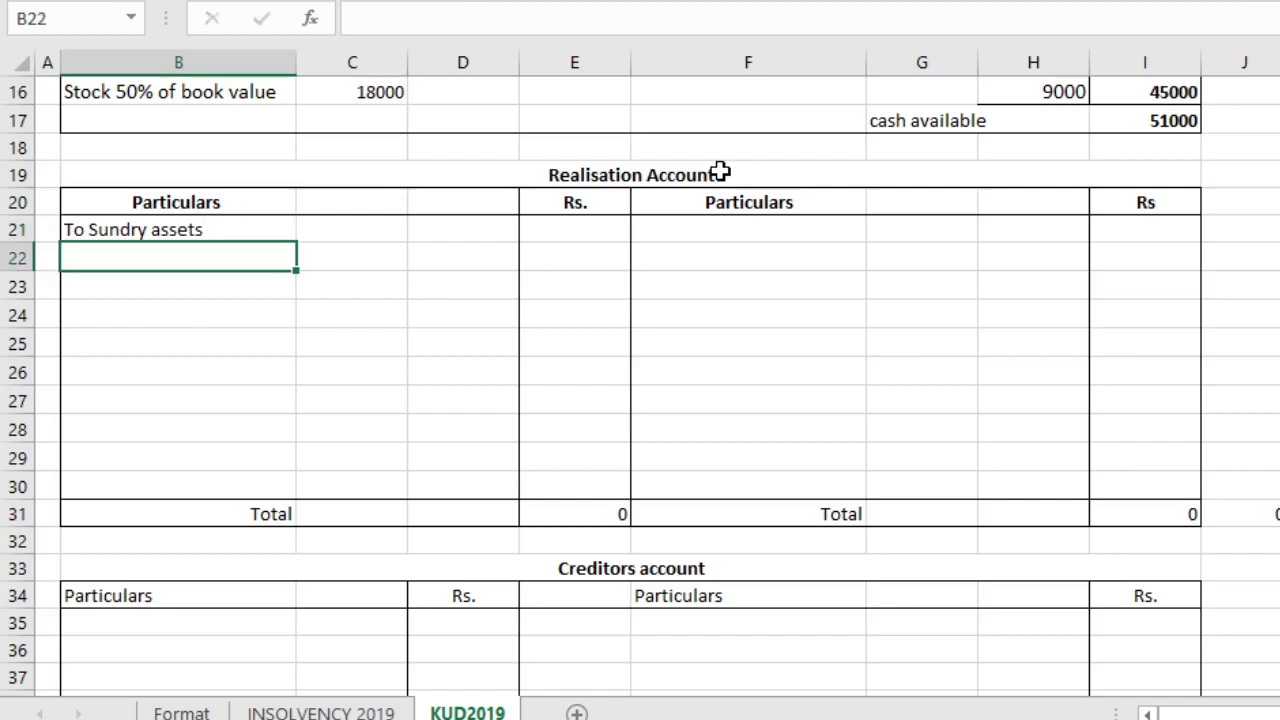
# Step: Copy the debtors, machinery, building and stock rows E6:G9 from the INSOLVENCY 2019 sheet to B22 on the KUD2019 sheet
pyautogui.click(321, 713)
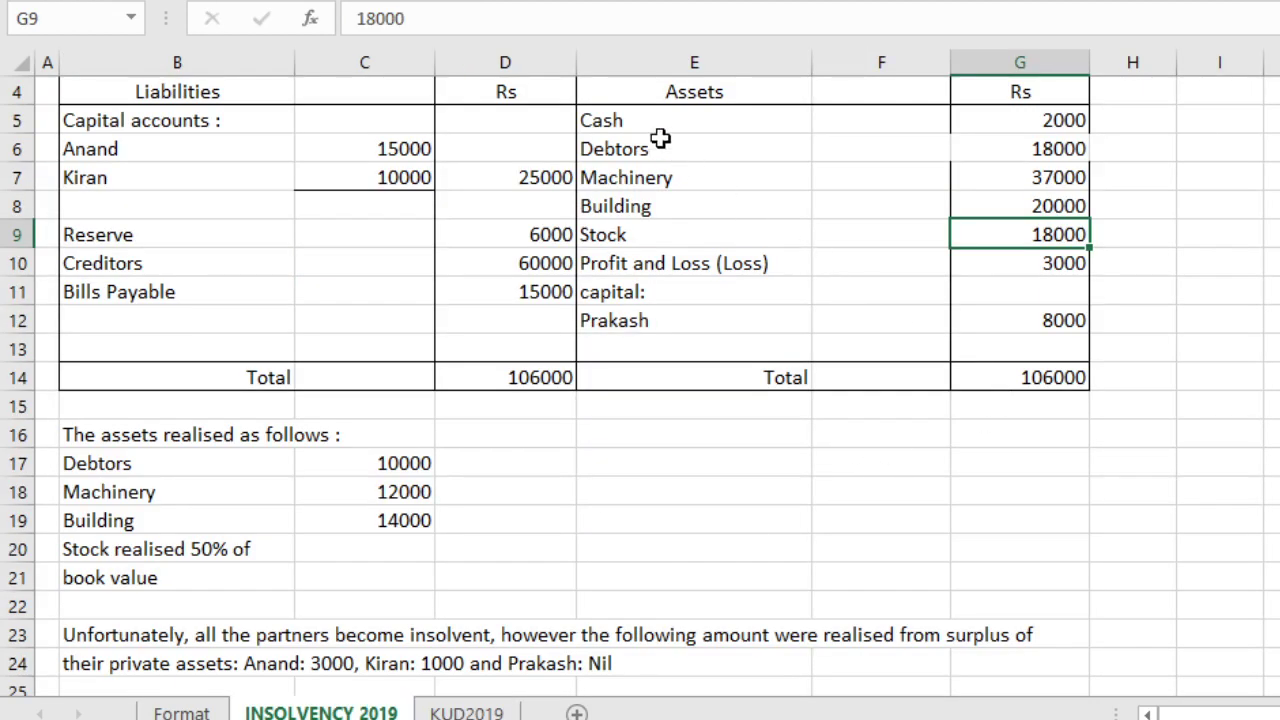
pyautogui.moveTo(660, 148); pyautogui.dragTo(1022, 218)
pyautogui.hotkey('ctrl', 'c')
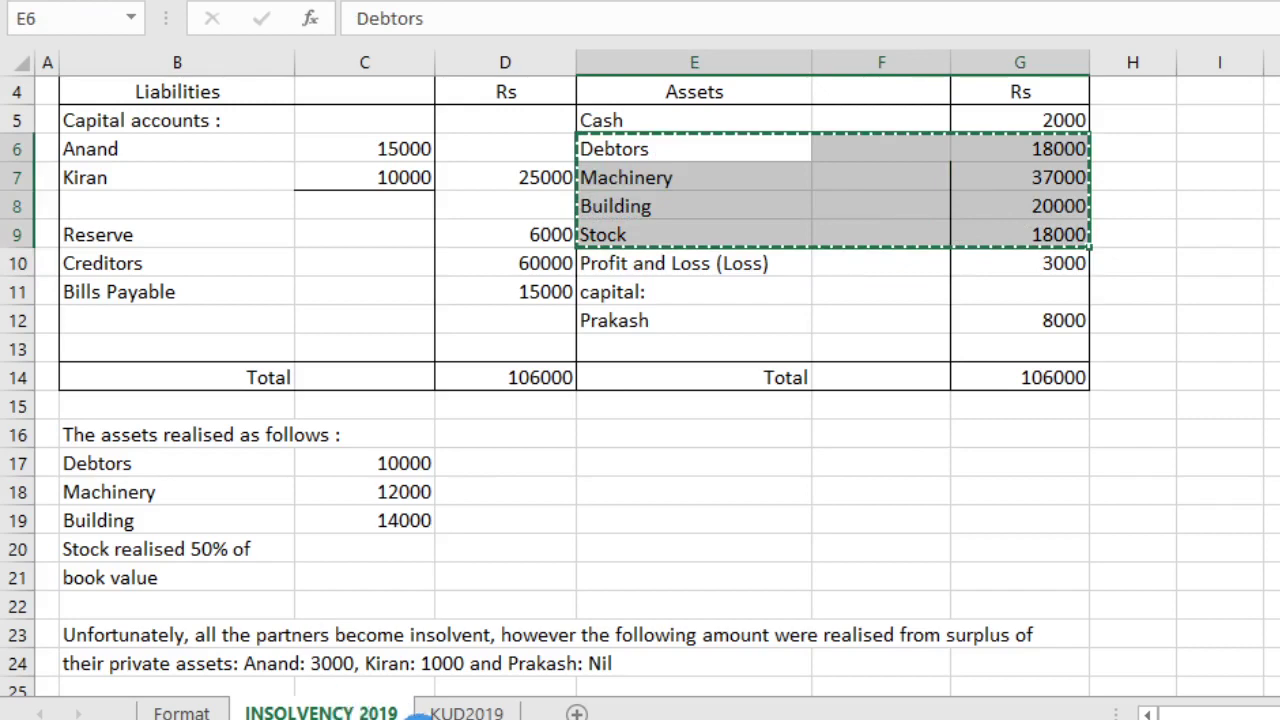
pyautogui.click(466, 712)
pyautogui.hotkey('ctrl', 'v')
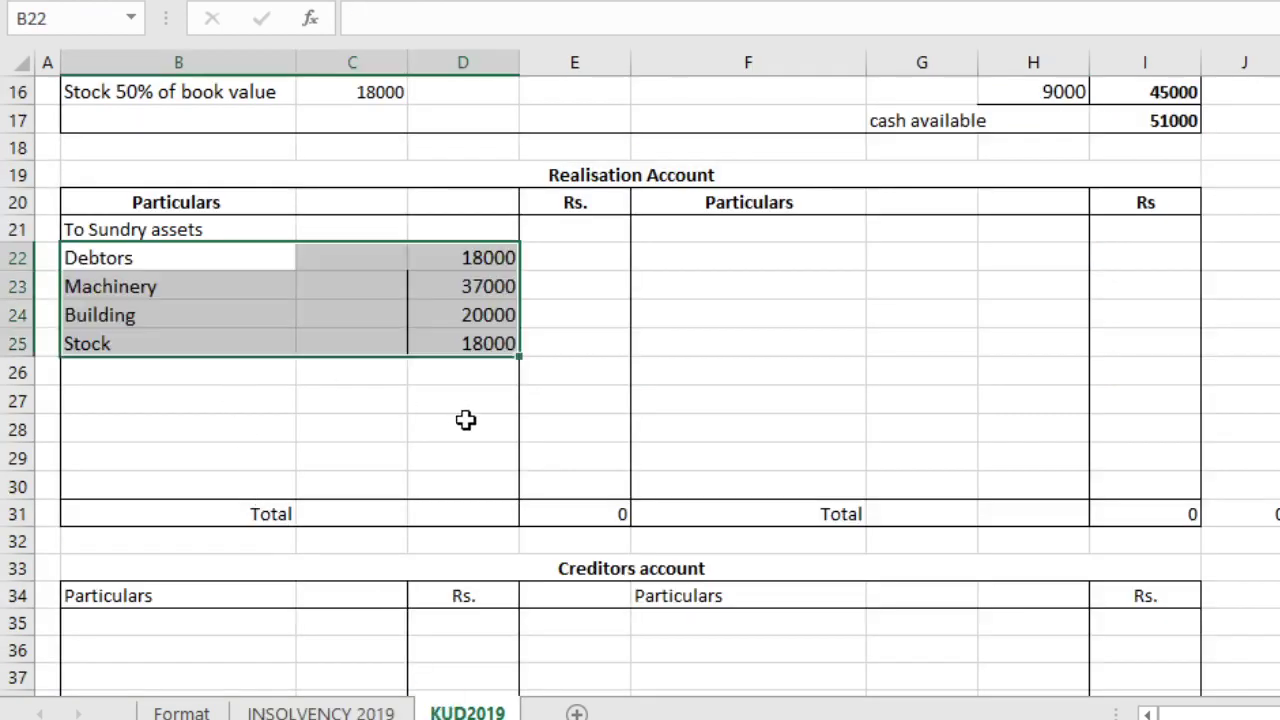
pyautogui.click(432, 434)
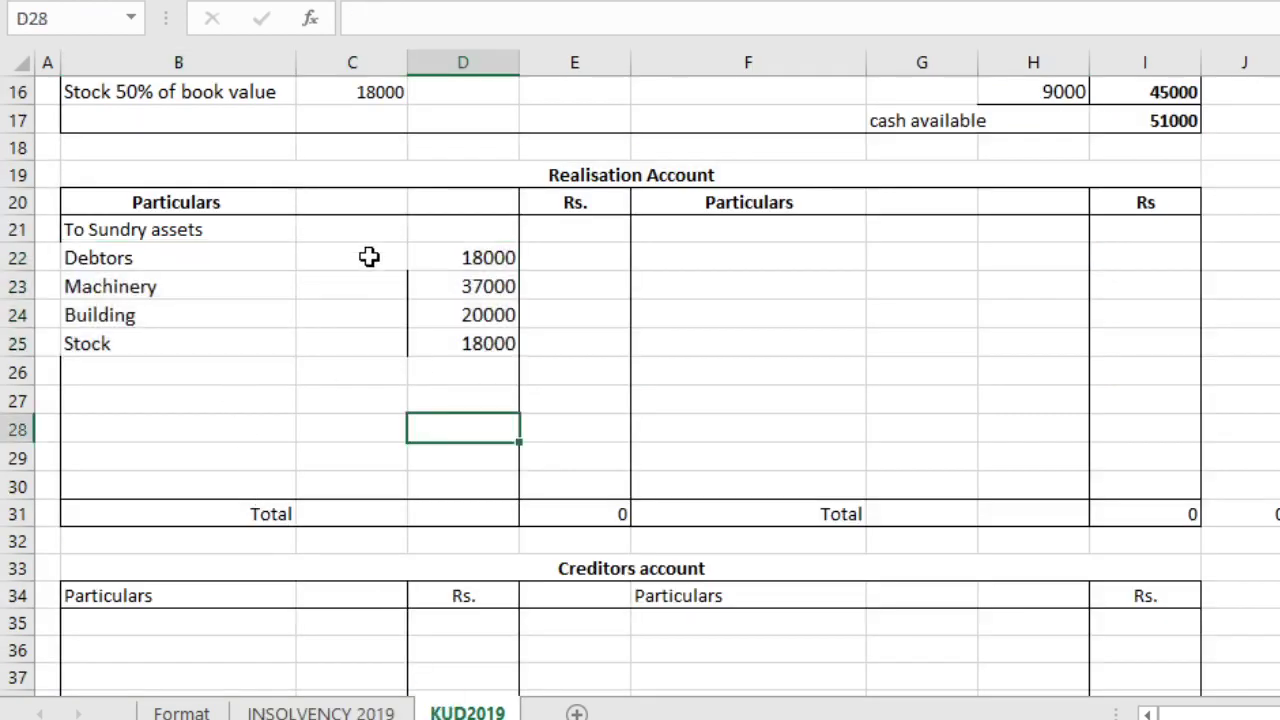
# Step: Remove the pasted vertical border from C22:C26 and add a bottom border under the asset amounts in D22:D25
pyautogui.moveTo(369, 257); pyautogui.dragTo(385, 382)
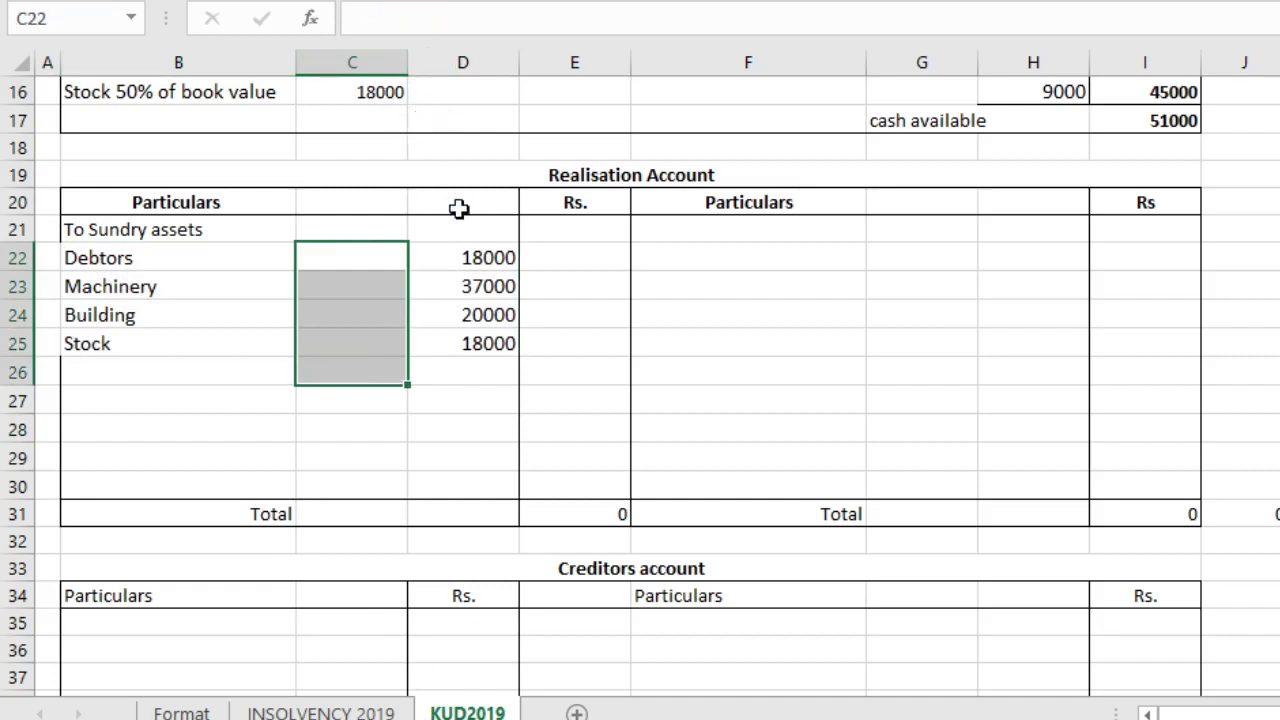
pyautogui.click(400, 398)
pyautogui.moveTo(471, 262); pyautogui.dragTo(478, 345)
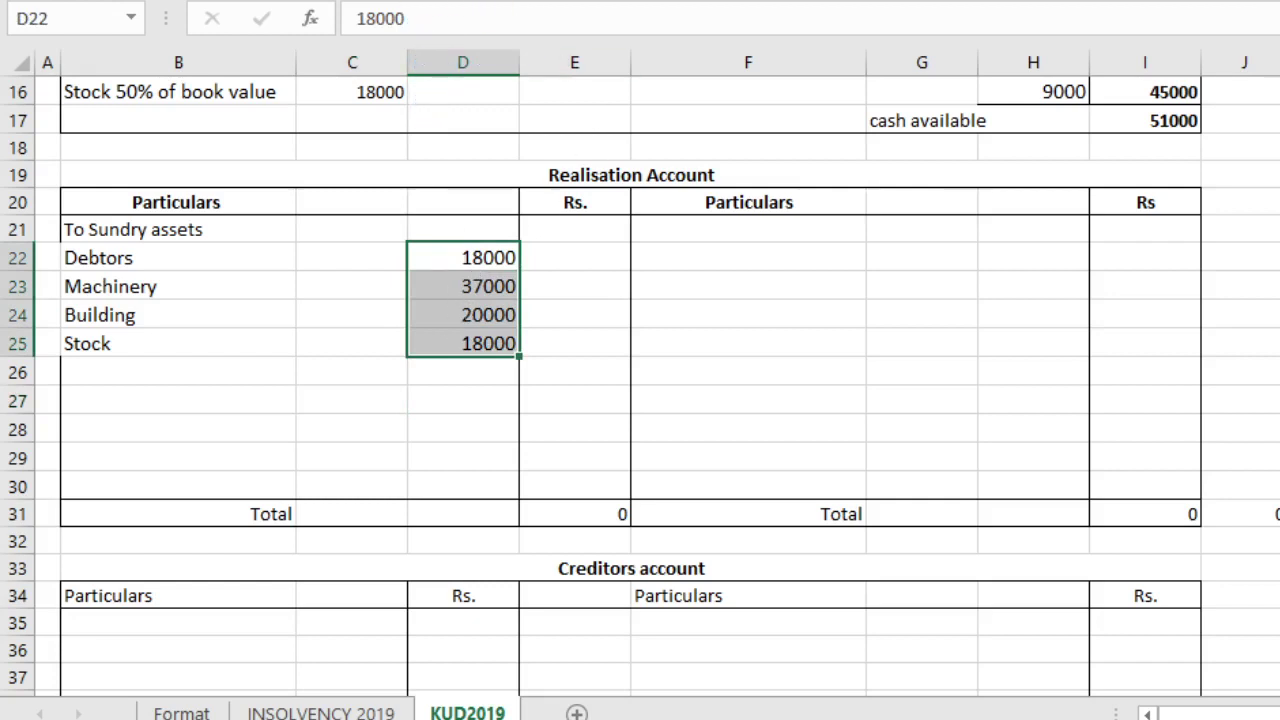
# Step: Total the sundry asset amounts D22:D25 in E25 with a SUM formula
pyautogui.click(574, 341)
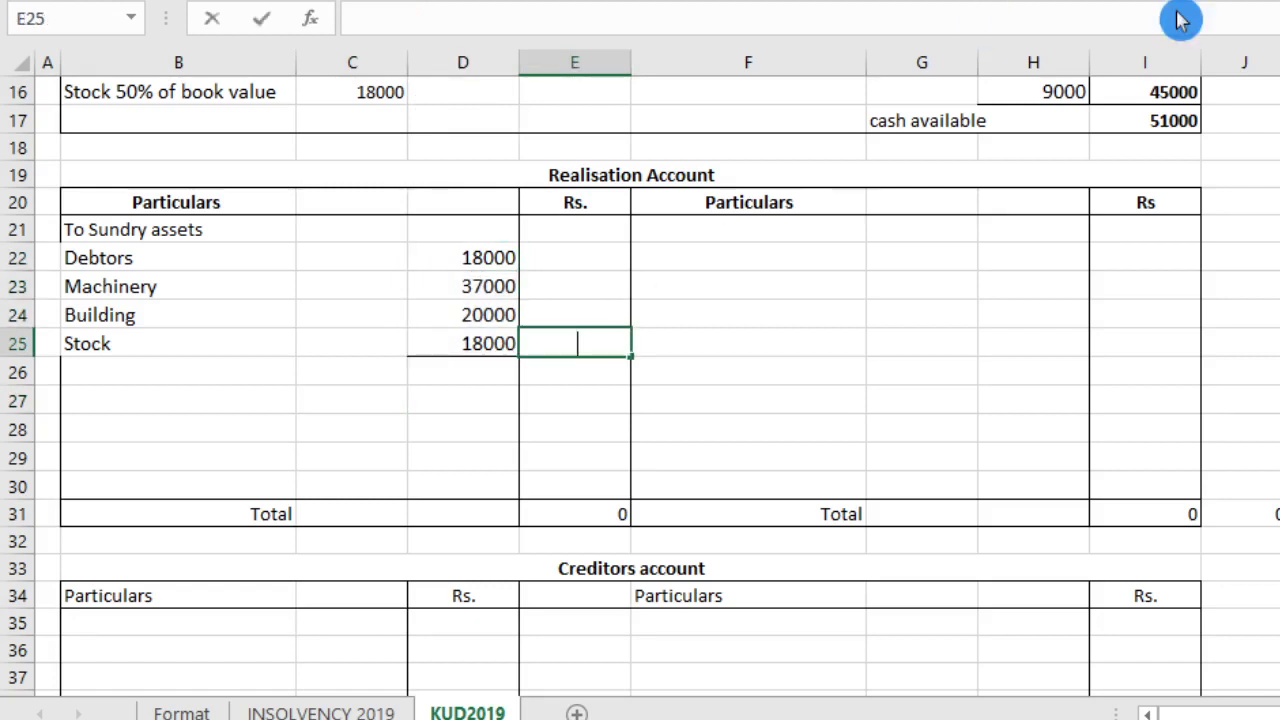
pyautogui.hotkey('alt', '=')
pyautogui.moveTo(463, 262); pyautogui.dragTo(446, 340)
pyautogui.press('Return')
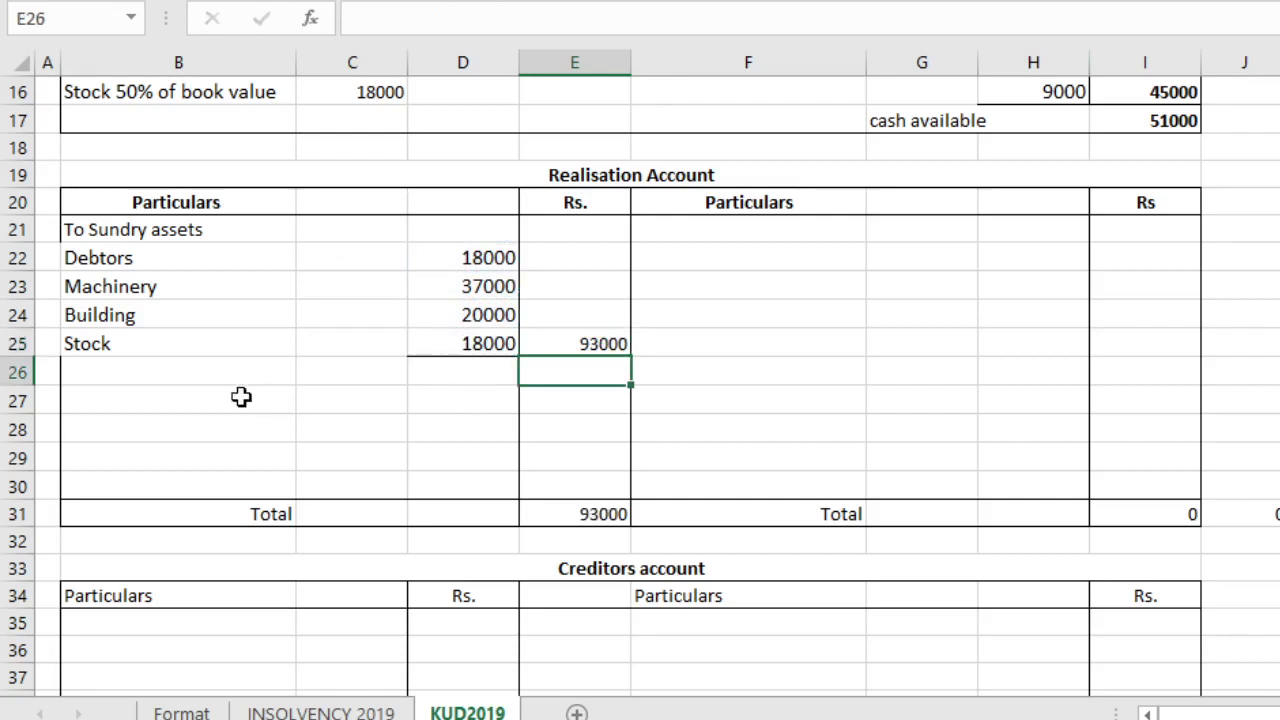
# Step: Restore the left border of the Realisation Account along B21:B26
pyautogui.moveTo(118, 238); pyautogui.dragTo(125, 370)
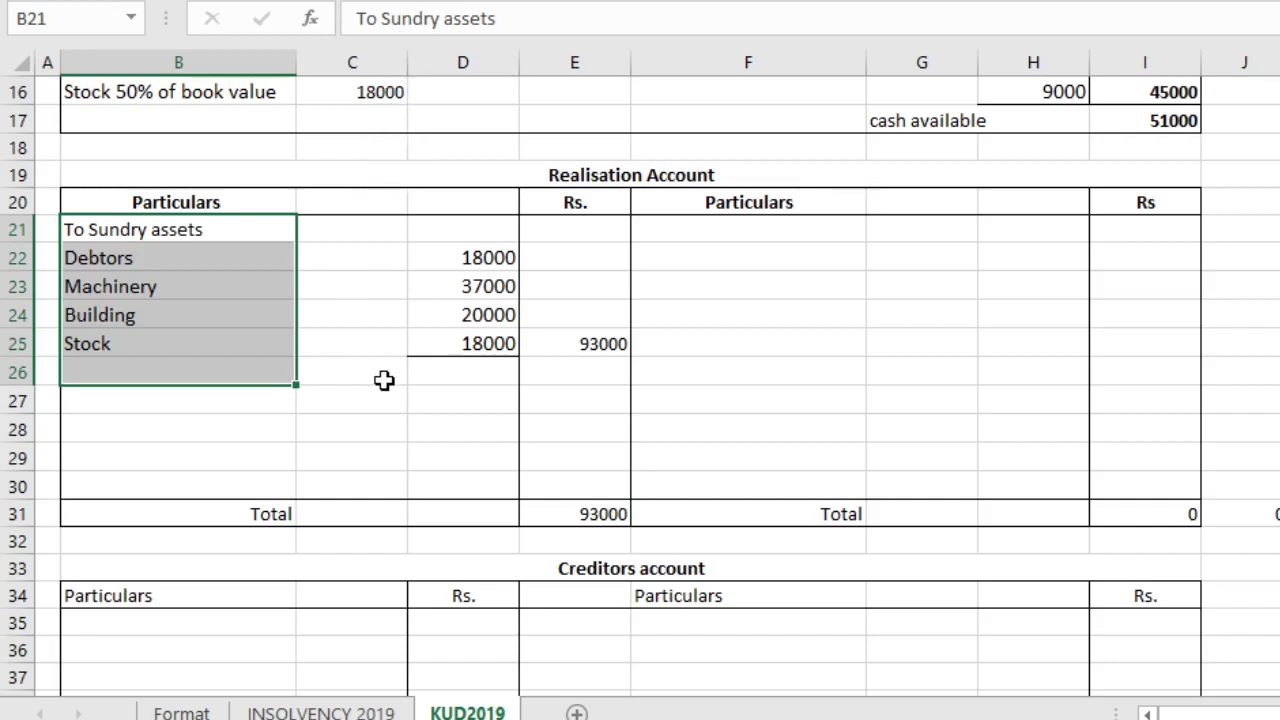
pyautogui.click(383, 380)
pyautogui.click(592, 350)
pyautogui.click(700, 356)
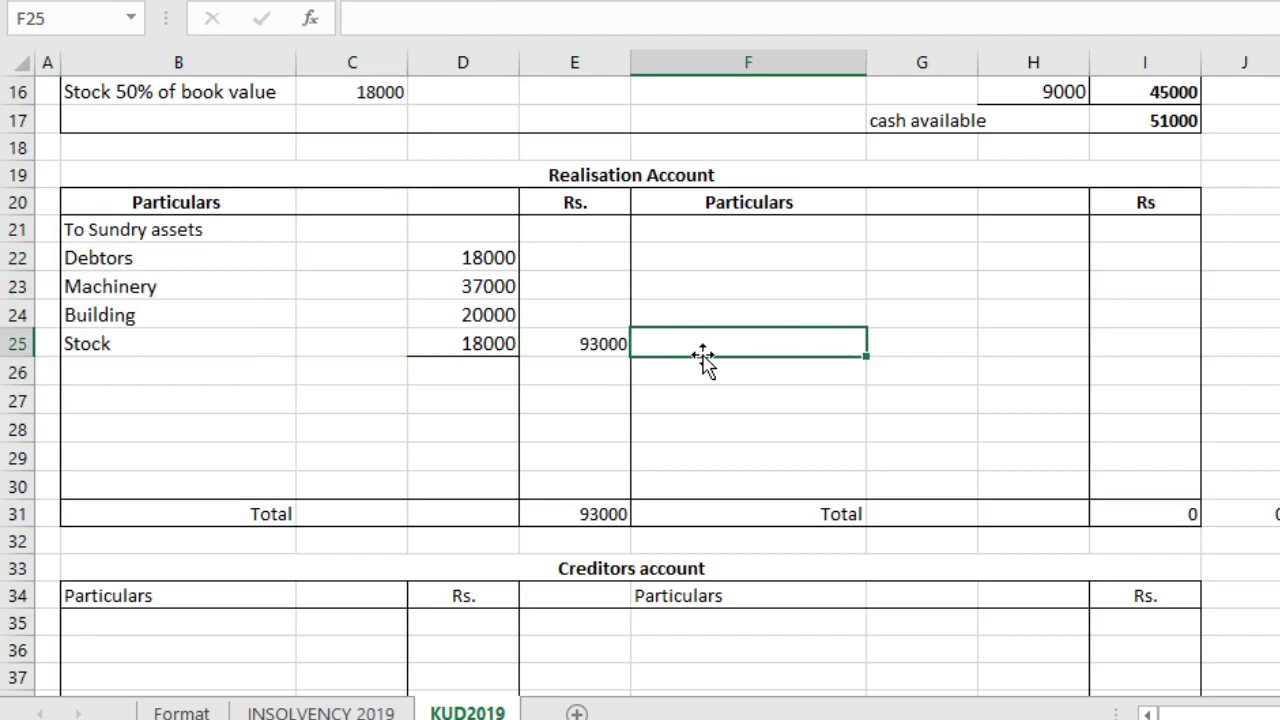
# Step: Enter "By Cash (Creditors )" in F21 as the first credit particular of the Realisation Account
pyautogui.click(741, 233)
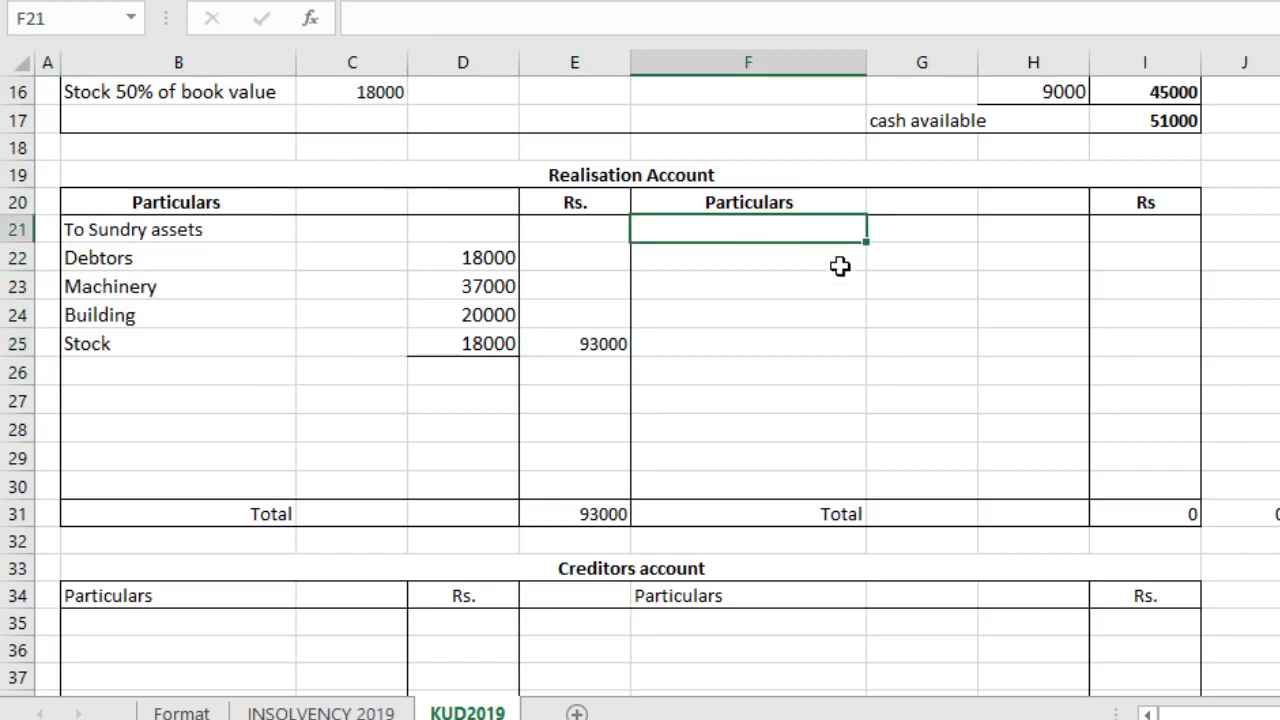
pyautogui.write('B')
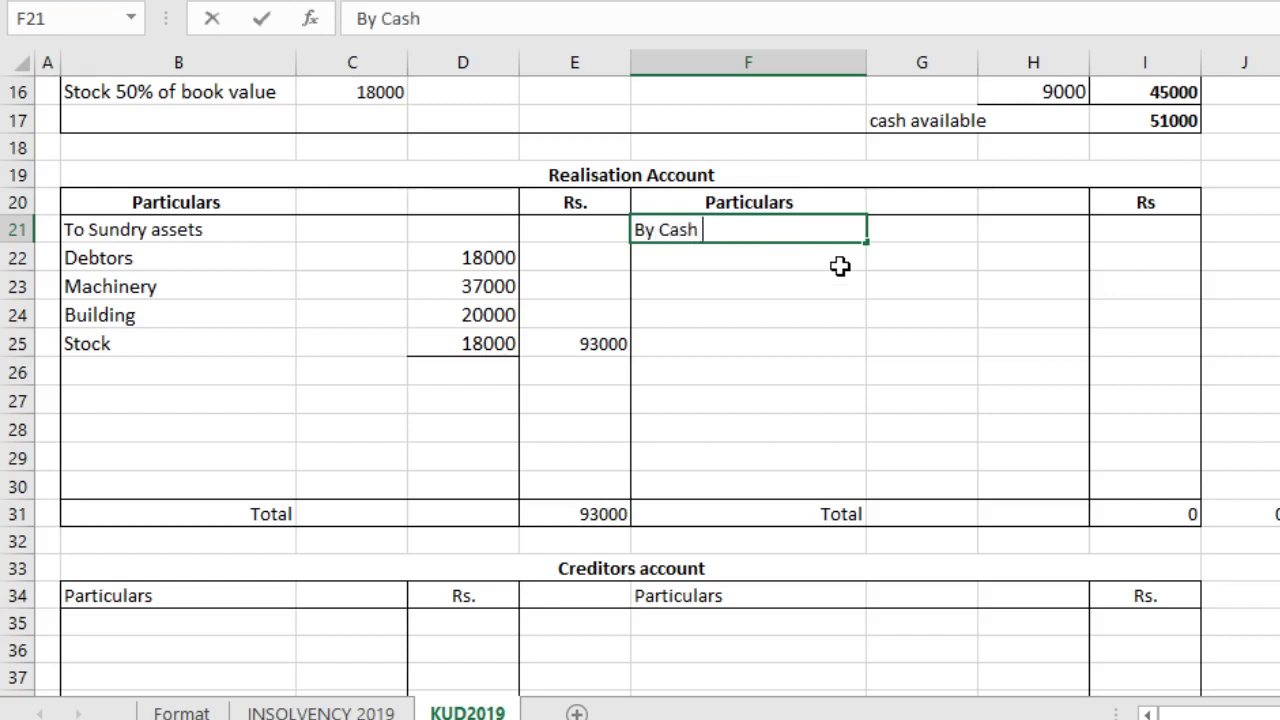
pyautogui.write('y Cash (C')
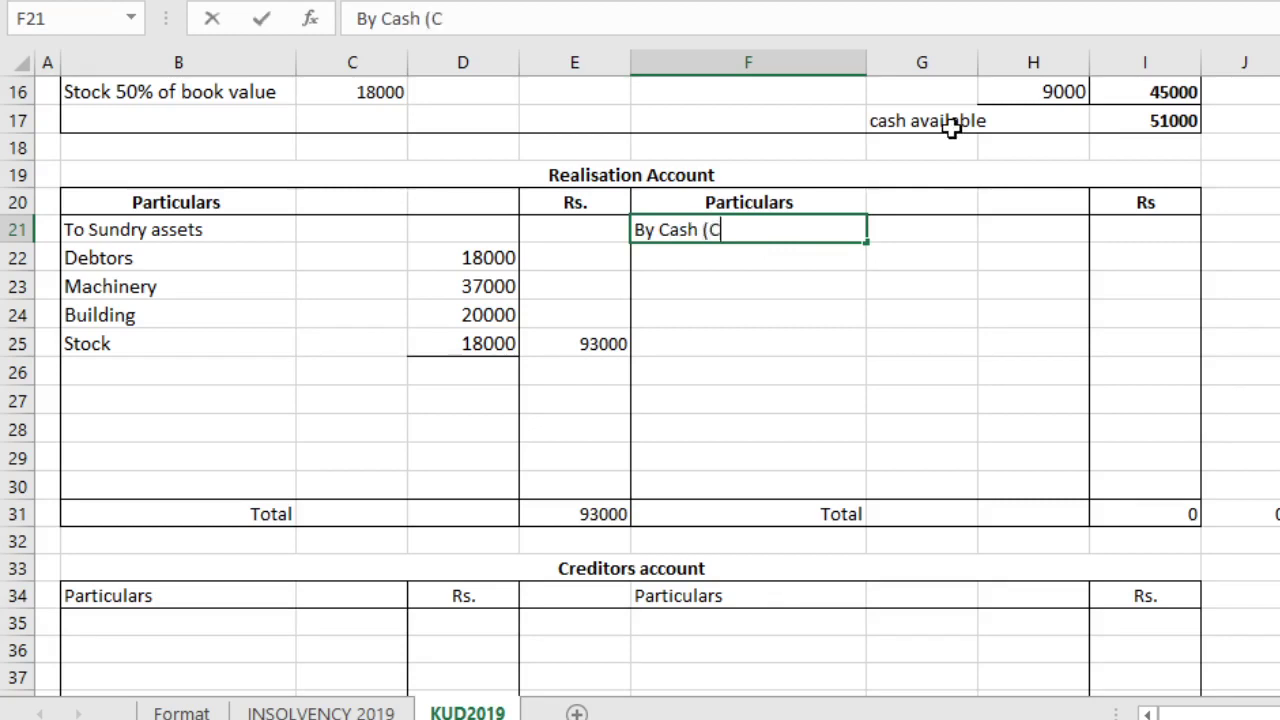
pyautogui.write('reditors')
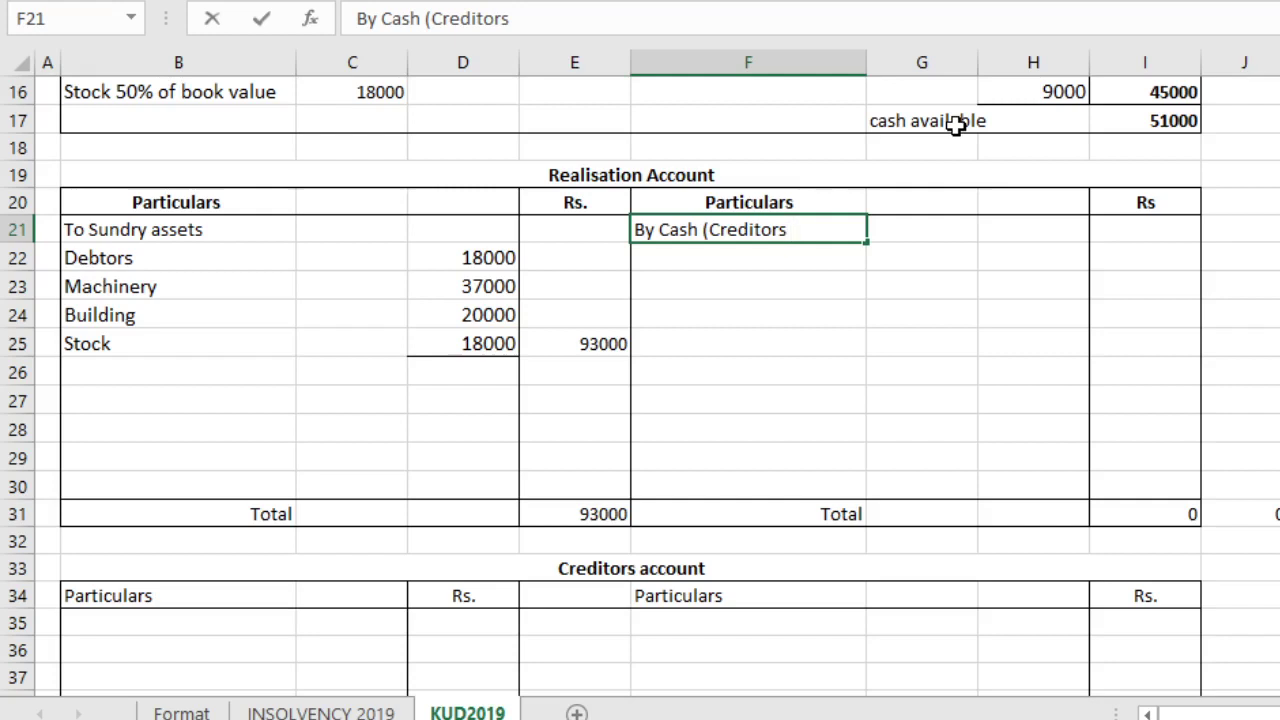
pyautogui.press('Return')
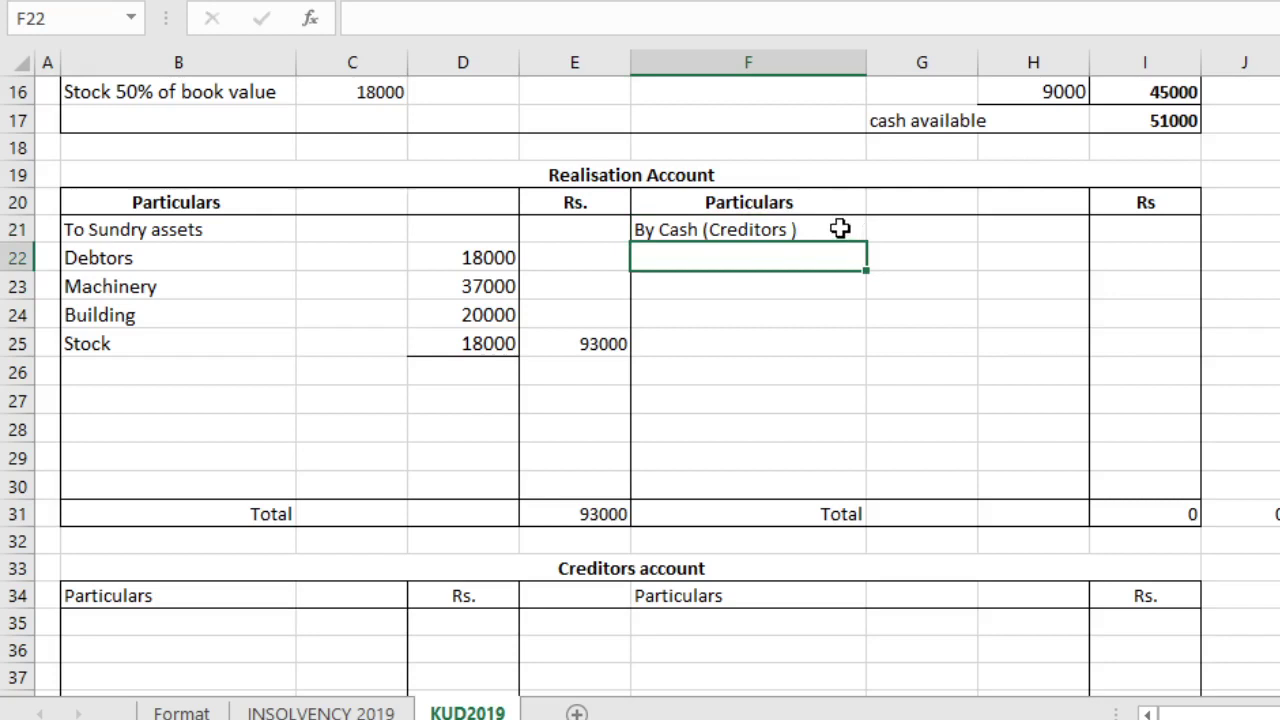
# Step: Change the first credit particular in F21 to "By Cash (Assets realised )"
pyautogui.doubleClick(745, 238)
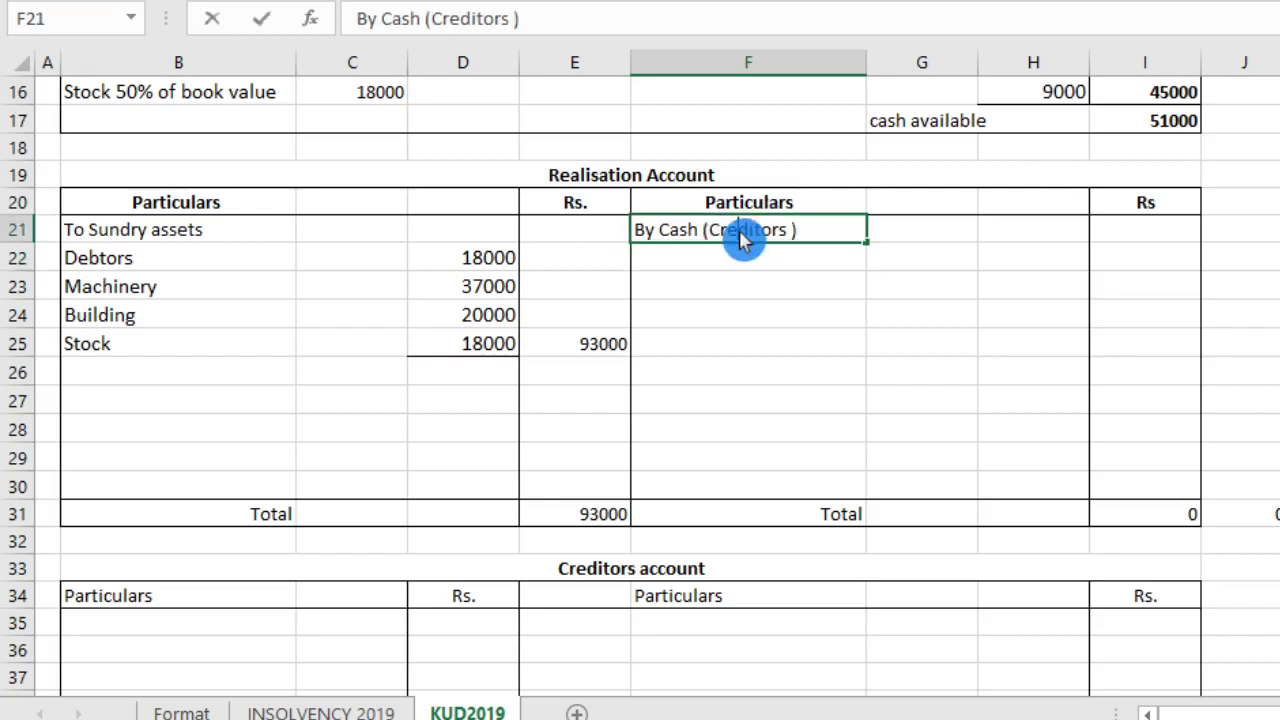
pyautogui.doubleClick(743, 238)
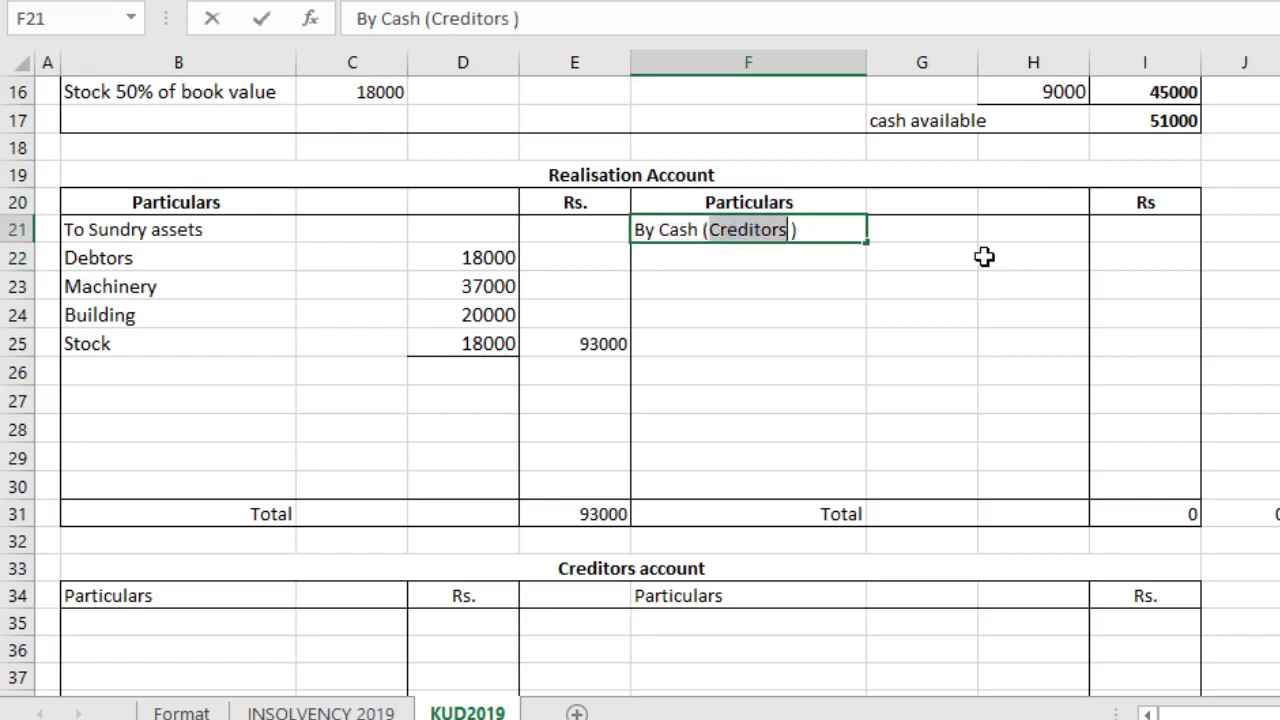
pyautogui.press('BackSpace')
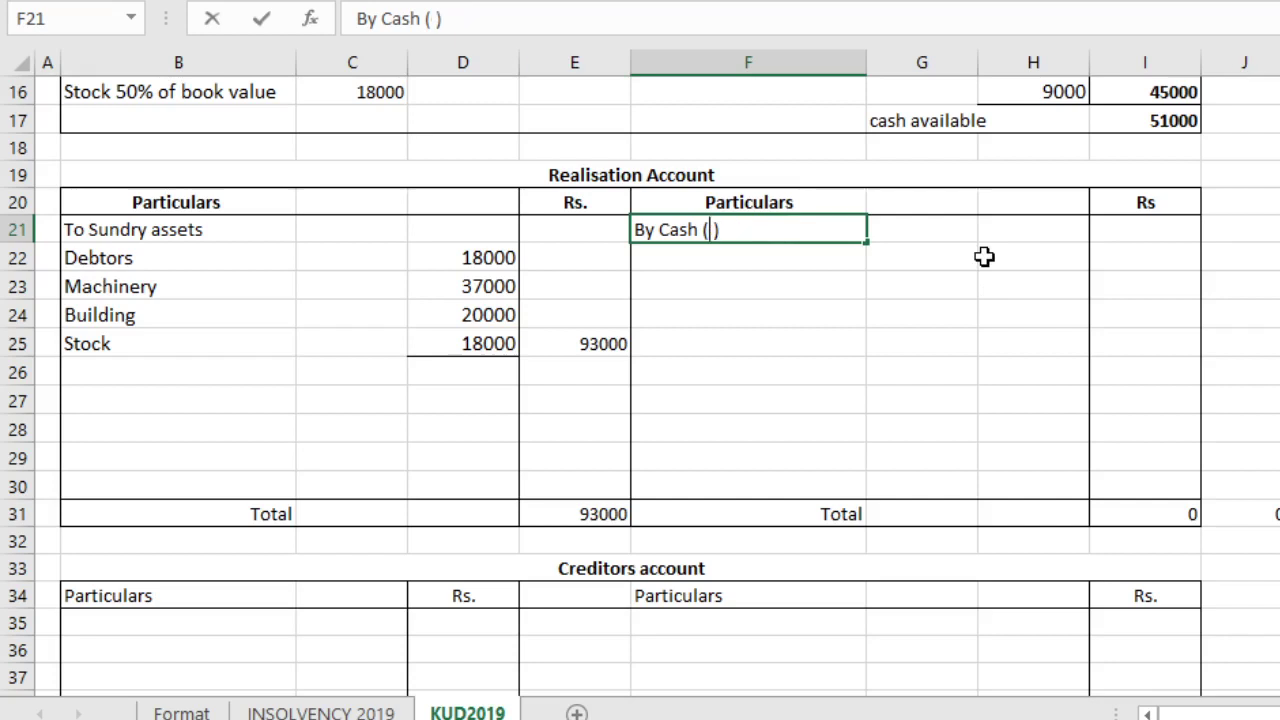
pyautogui.write('Assets')
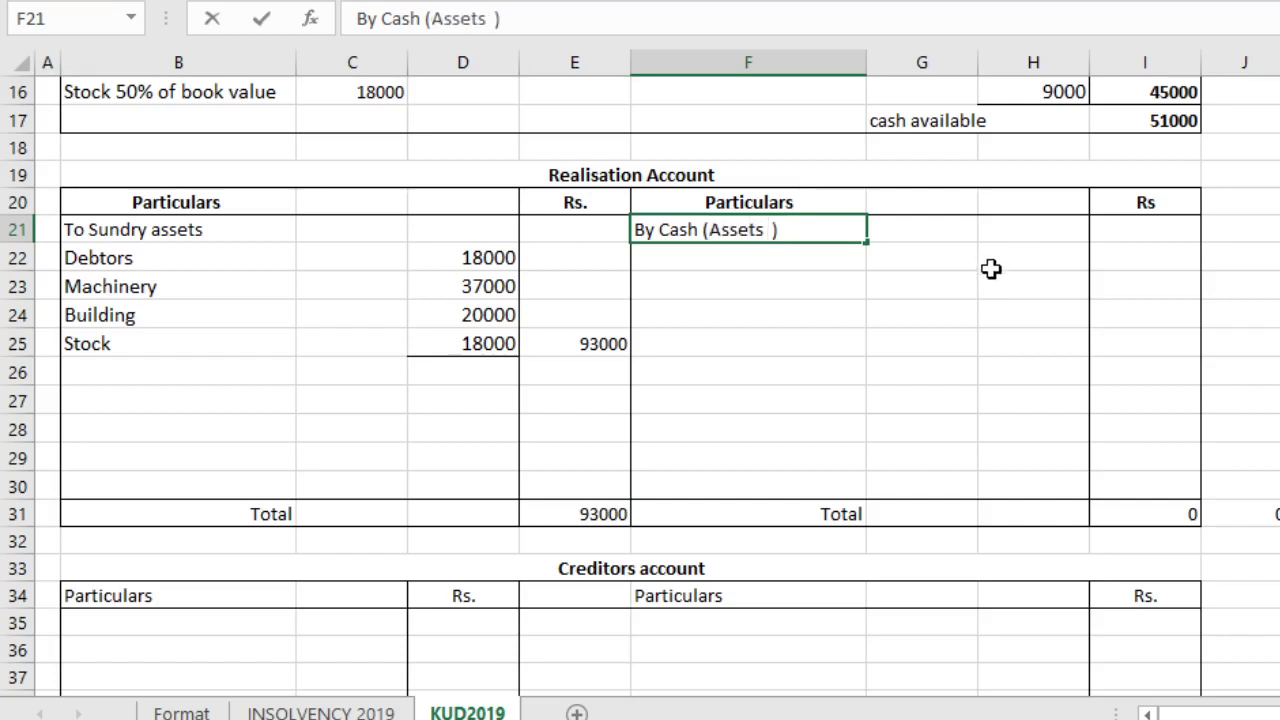
pyautogui.write(' realised')
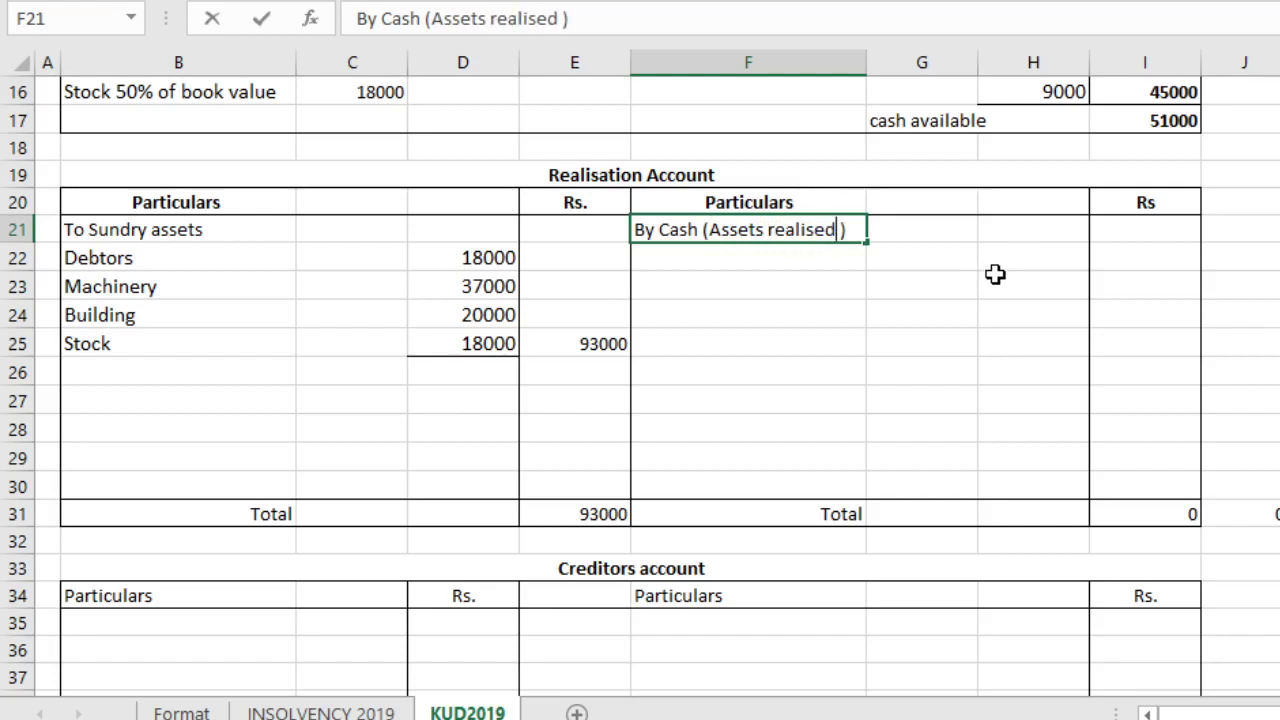
pyautogui.press('Return')
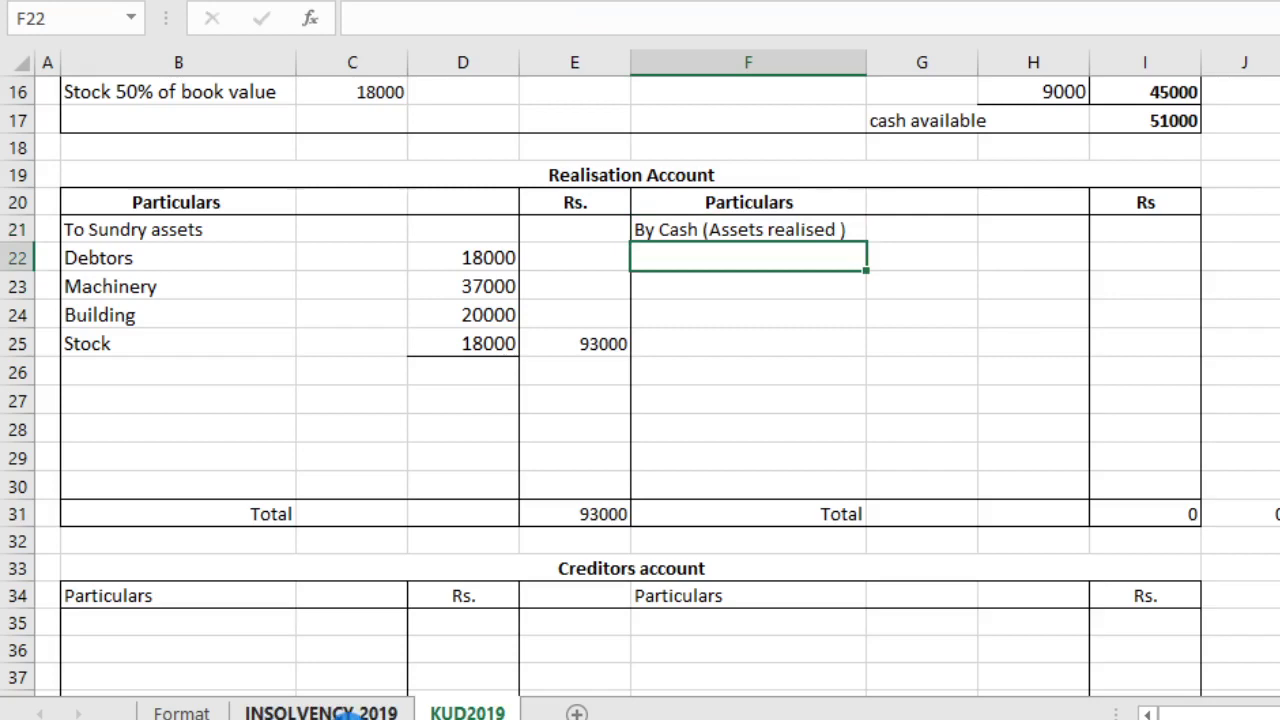
pyautogui.click(350, 712)
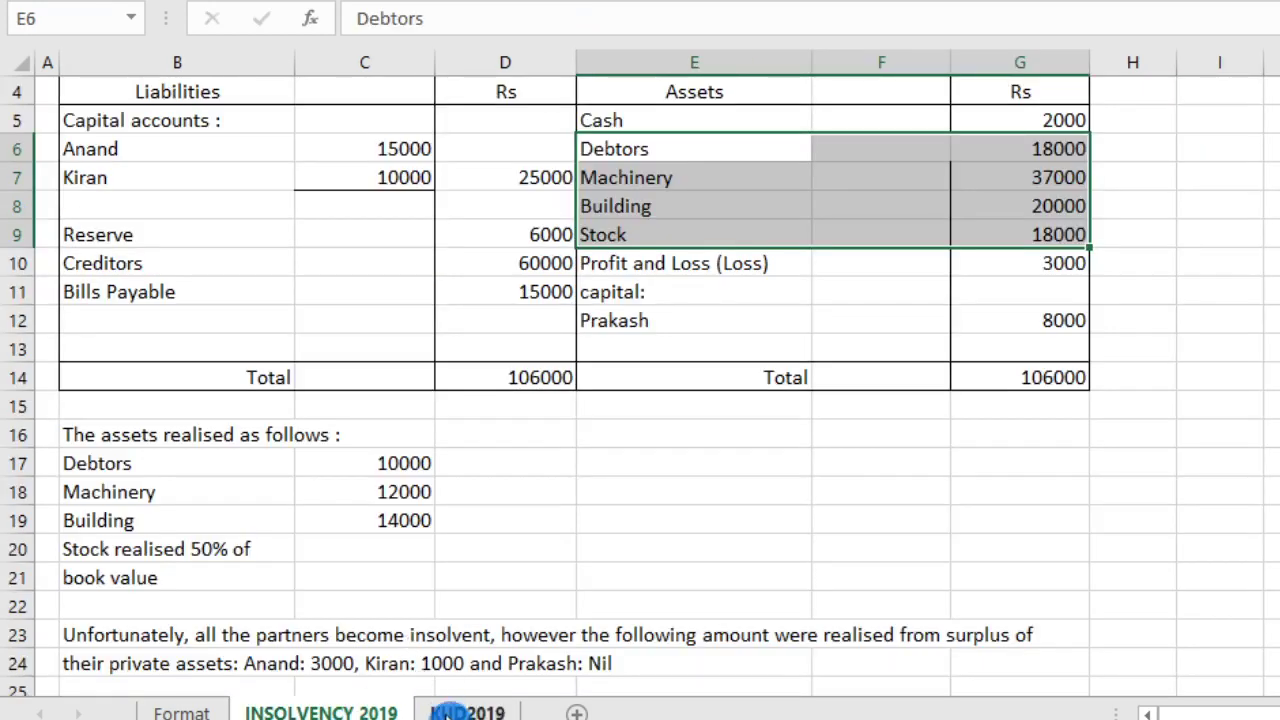
pyautogui.click(450, 712)
pyautogui.scroll(5, 476, 555)
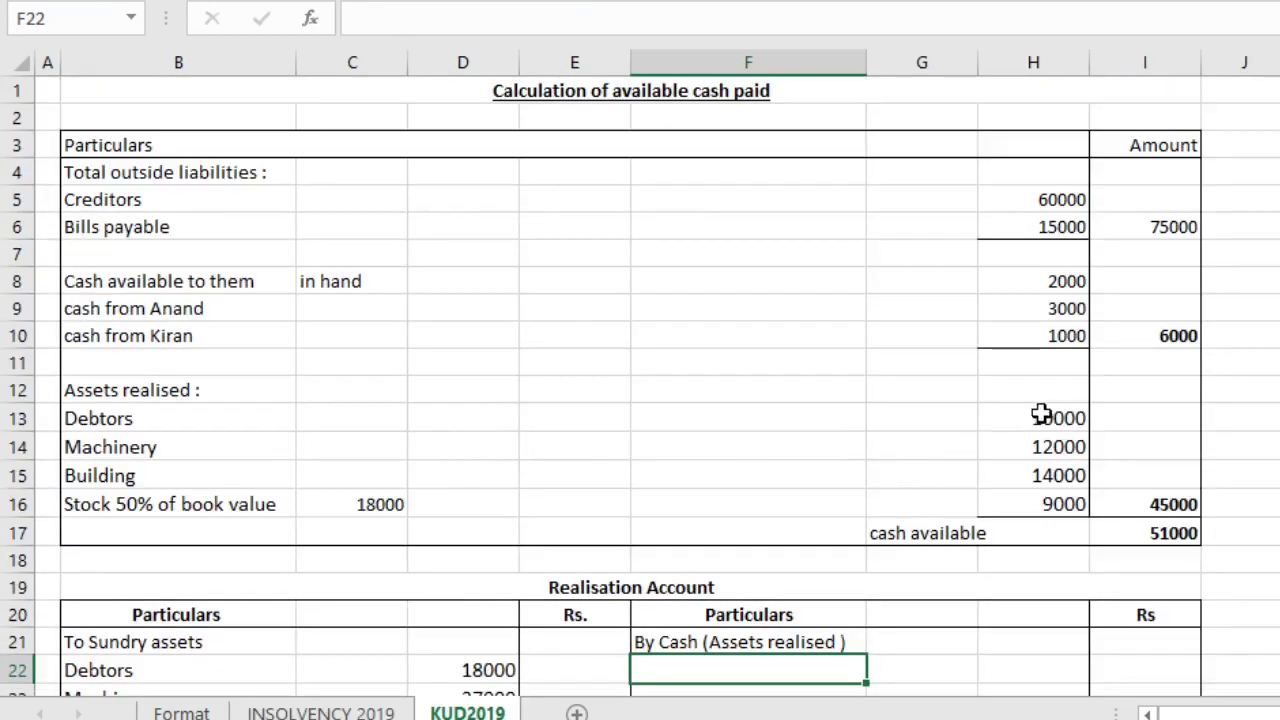
pyautogui.moveTo(1043, 418); pyautogui.dragTo(149, 523)
pyautogui.click(229, 414)
pyautogui.hotkey('ctrl', 'c')
pyautogui.click(395, 710)
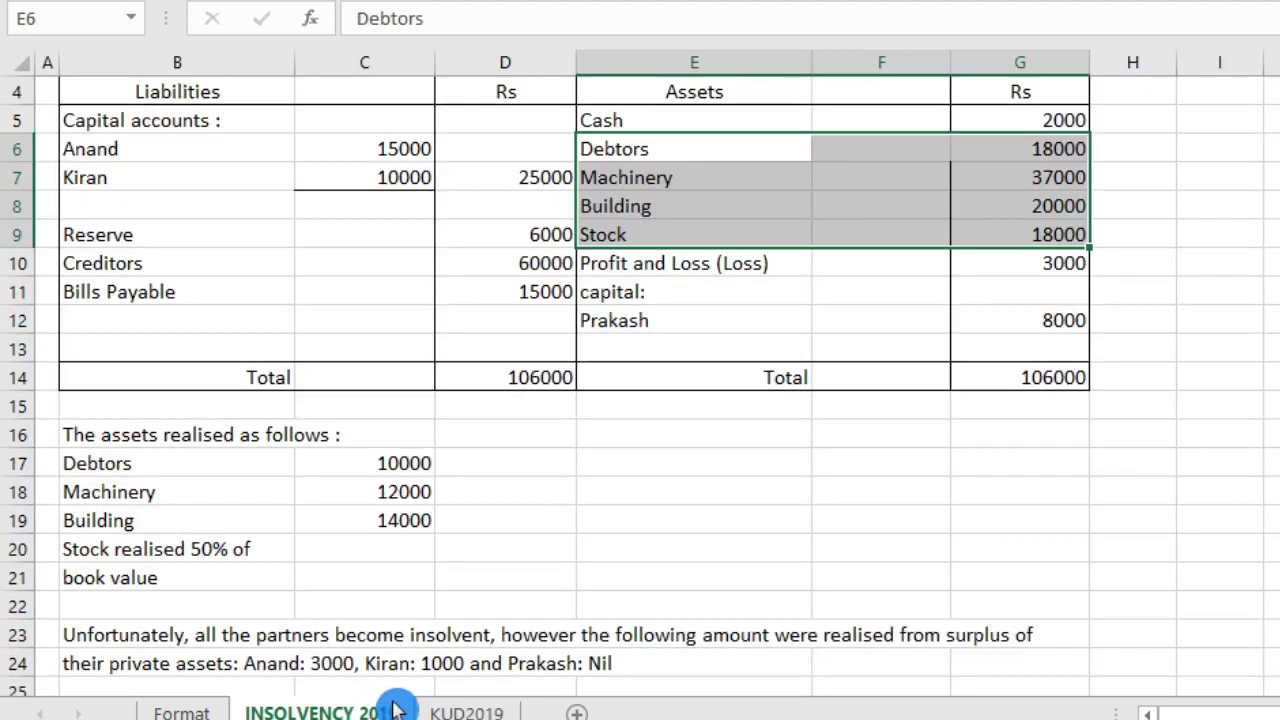
pyautogui.click(492, 711)
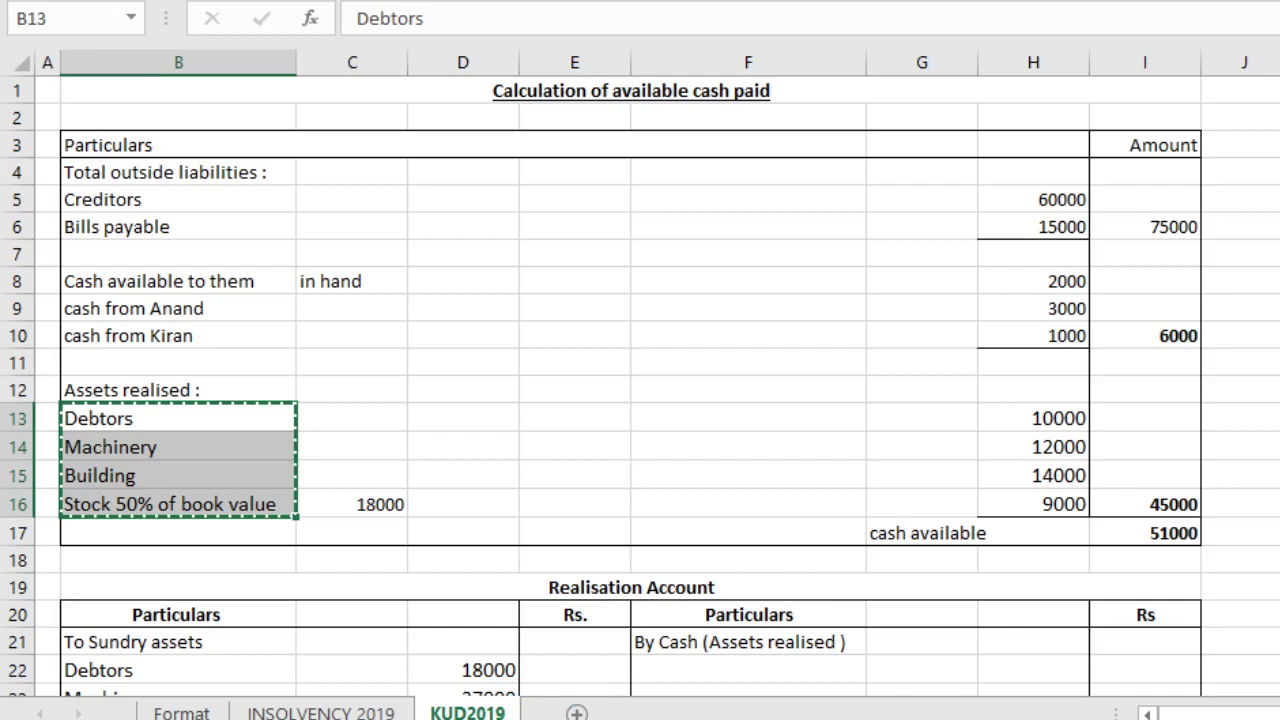
pyautogui.scroll(-2, 930, 500)
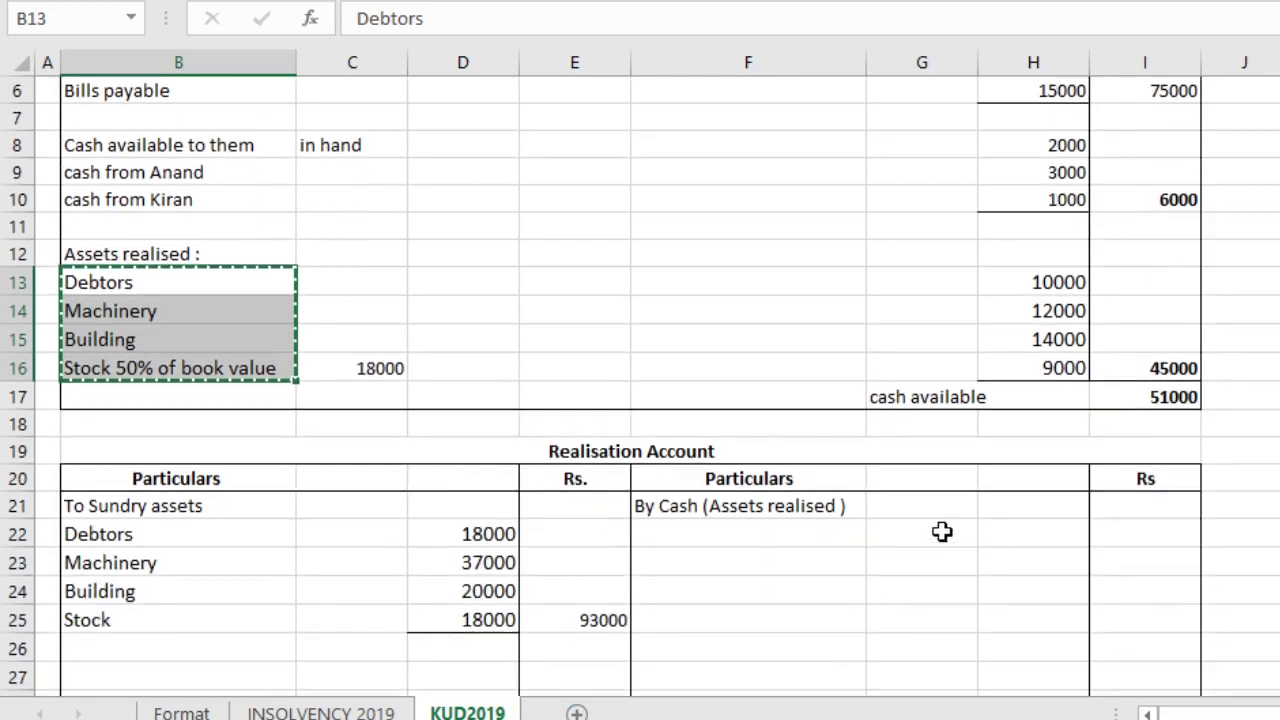
pyautogui.press('Escape')
pyautogui.click(1110, 506)
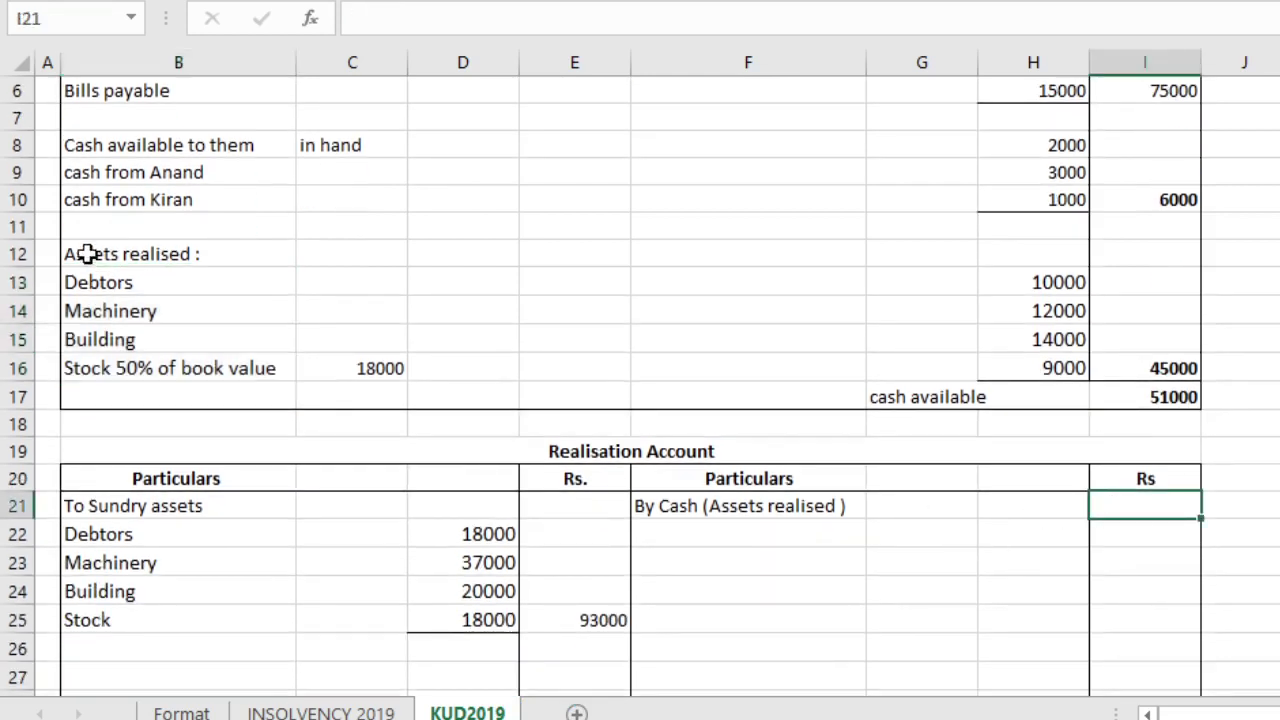
# Step: Copy the realised asset names from B13:B16 into F22:F25 on the credit side of the Realisation Account
pyautogui.moveTo(90, 283); pyautogui.dragTo(94, 369)
pyautogui.hotkey('ctrl', 'c')
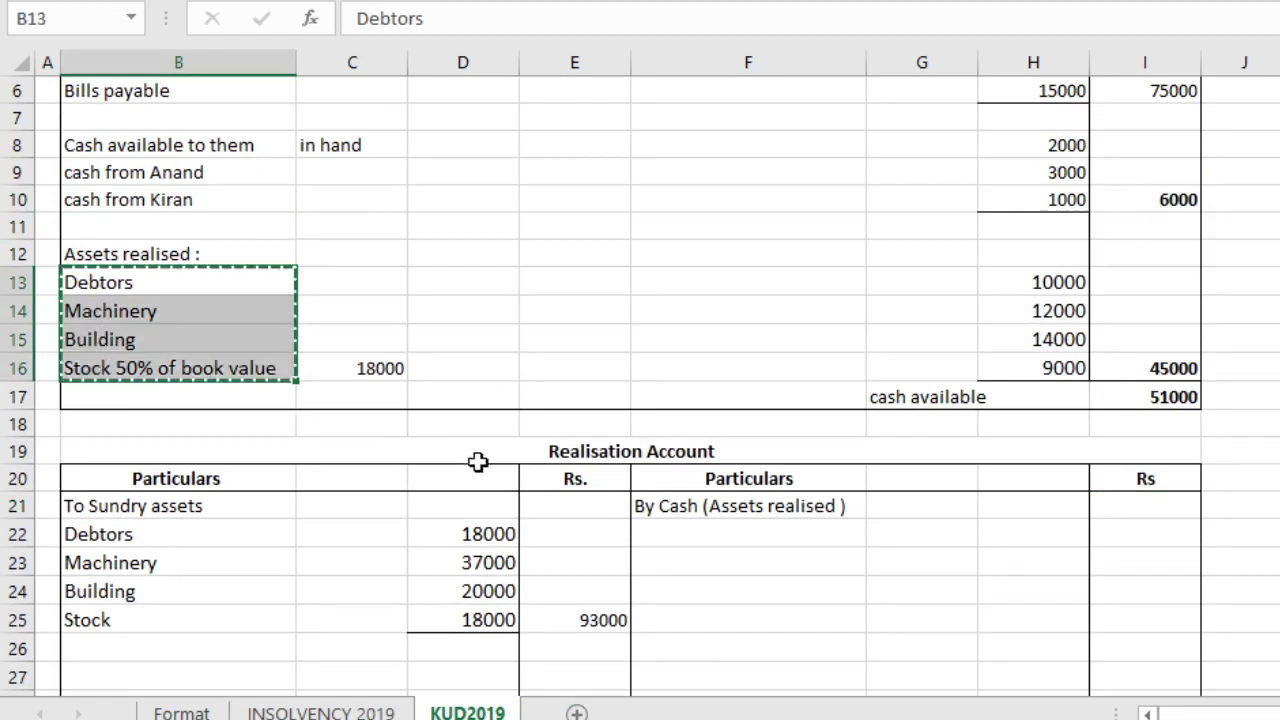
pyautogui.click(672, 536)
pyautogui.hotkey('ctrl', 'v')
pyautogui.press('Escape')
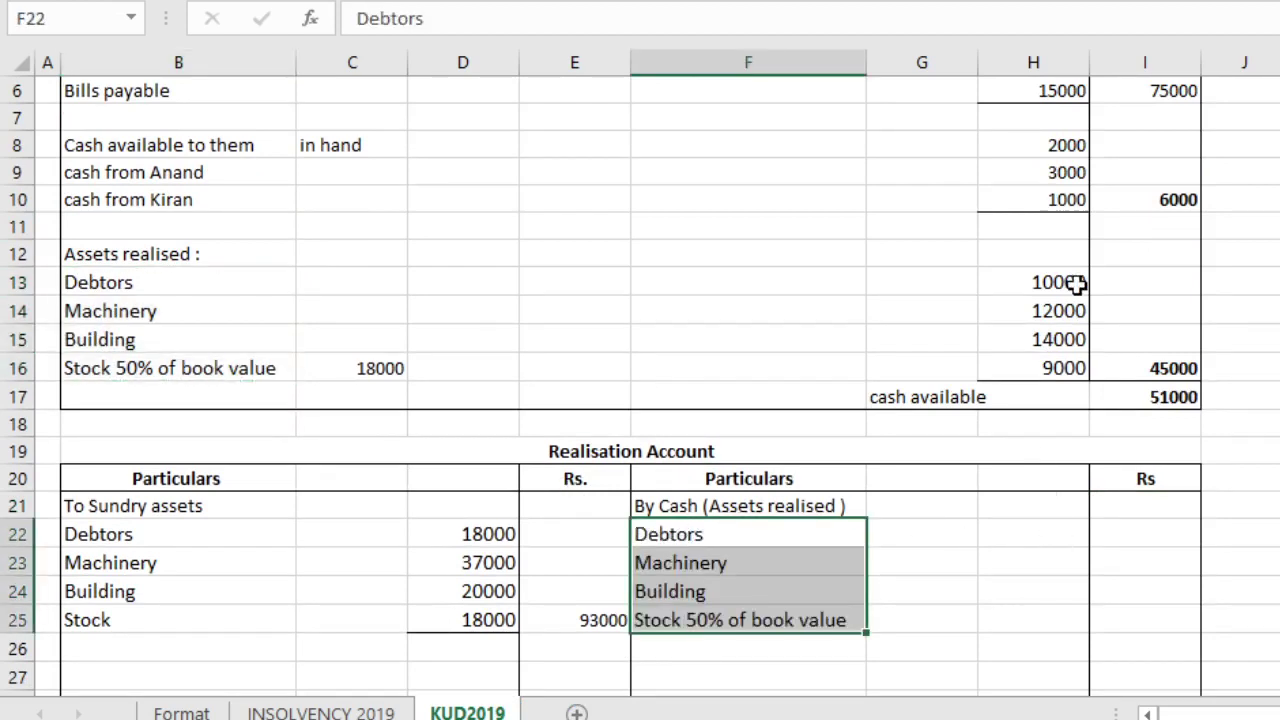
# Step: Copy the realised asset amounts from H13:H16 into H22:H25 beside the credit-side asset names
pyautogui.moveTo(1075, 284); pyautogui.dragTo(1063, 366)
pyautogui.hotkey('ctrl', 'c')
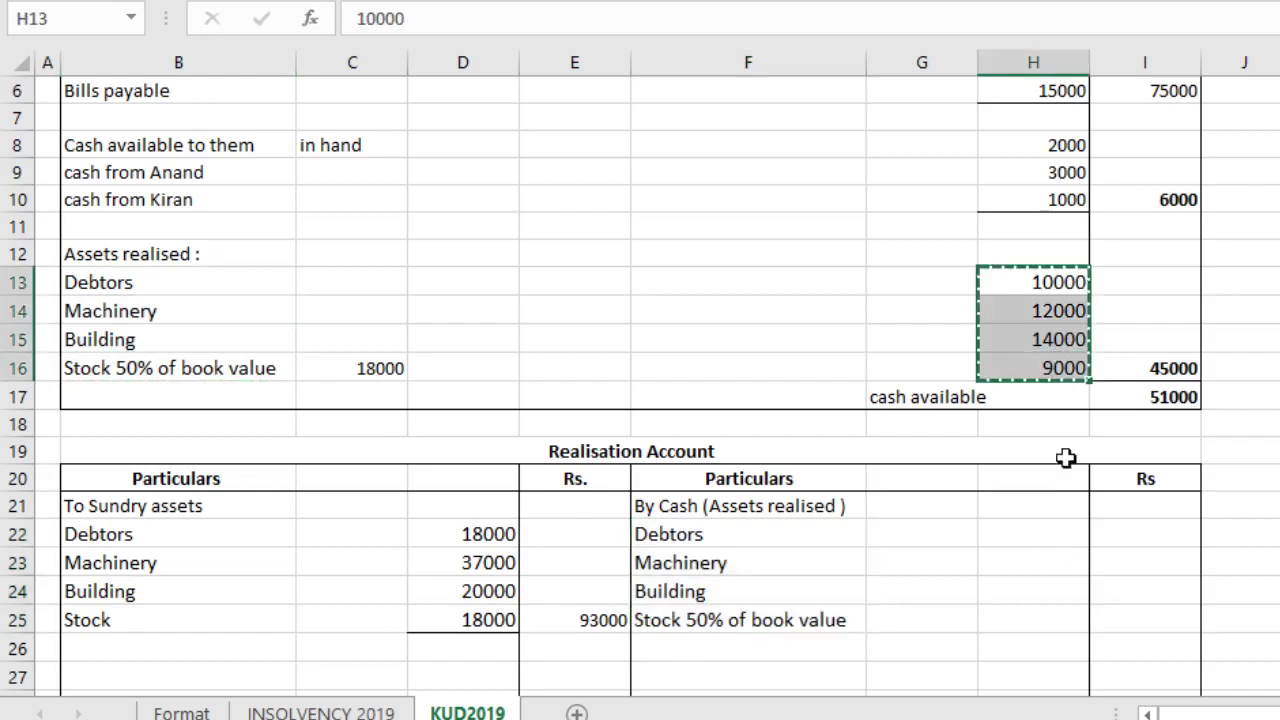
pyautogui.click(1020, 528)
pyautogui.hotkey('ctrl', 'v')
pyautogui.press('Escape')
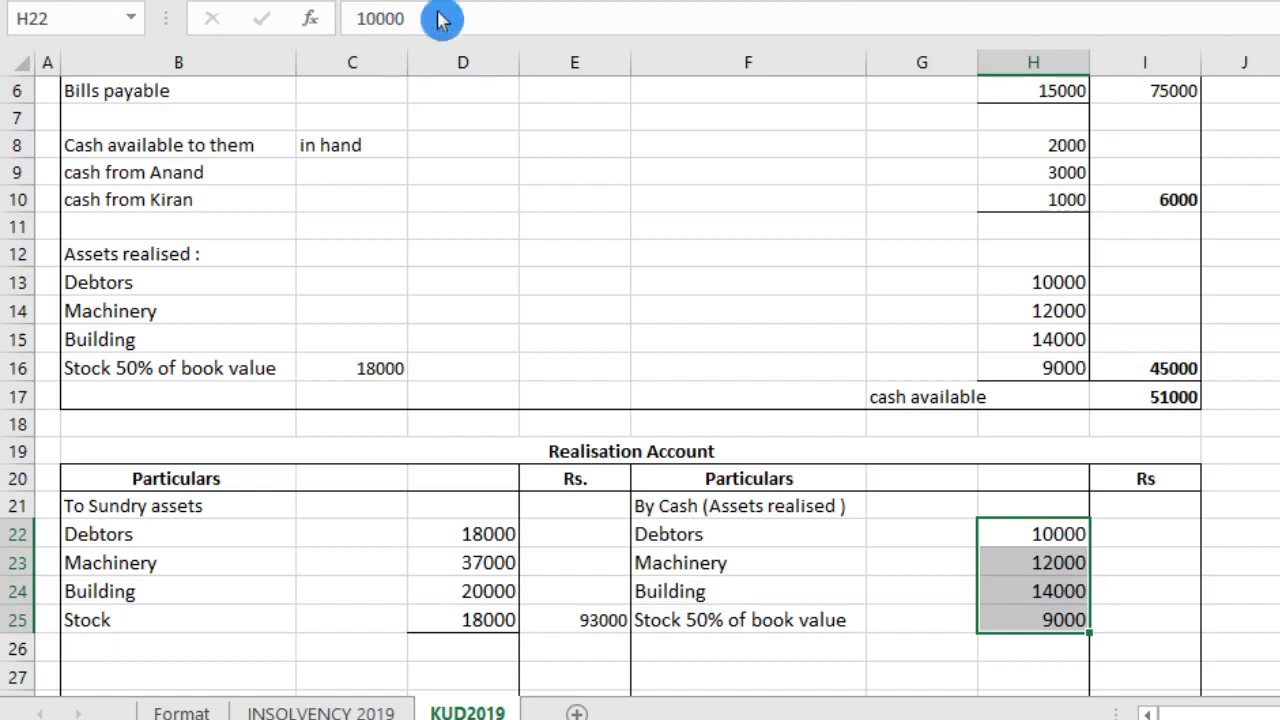
pyautogui.click(908, 536)
# Step: Total the realised asset amounts H22:H25 in I25 with a SUM formula
pyautogui.click(1129, 622)
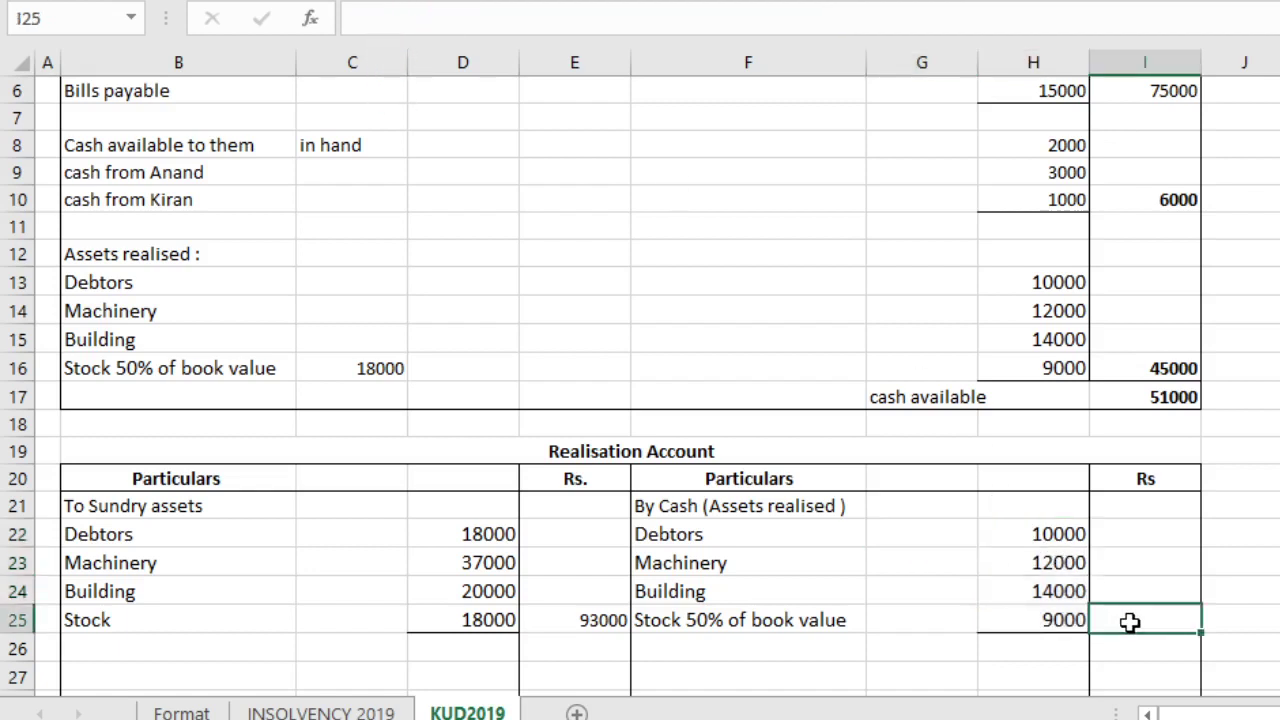
pyautogui.write('=SUM(')
pyautogui.press('Left')
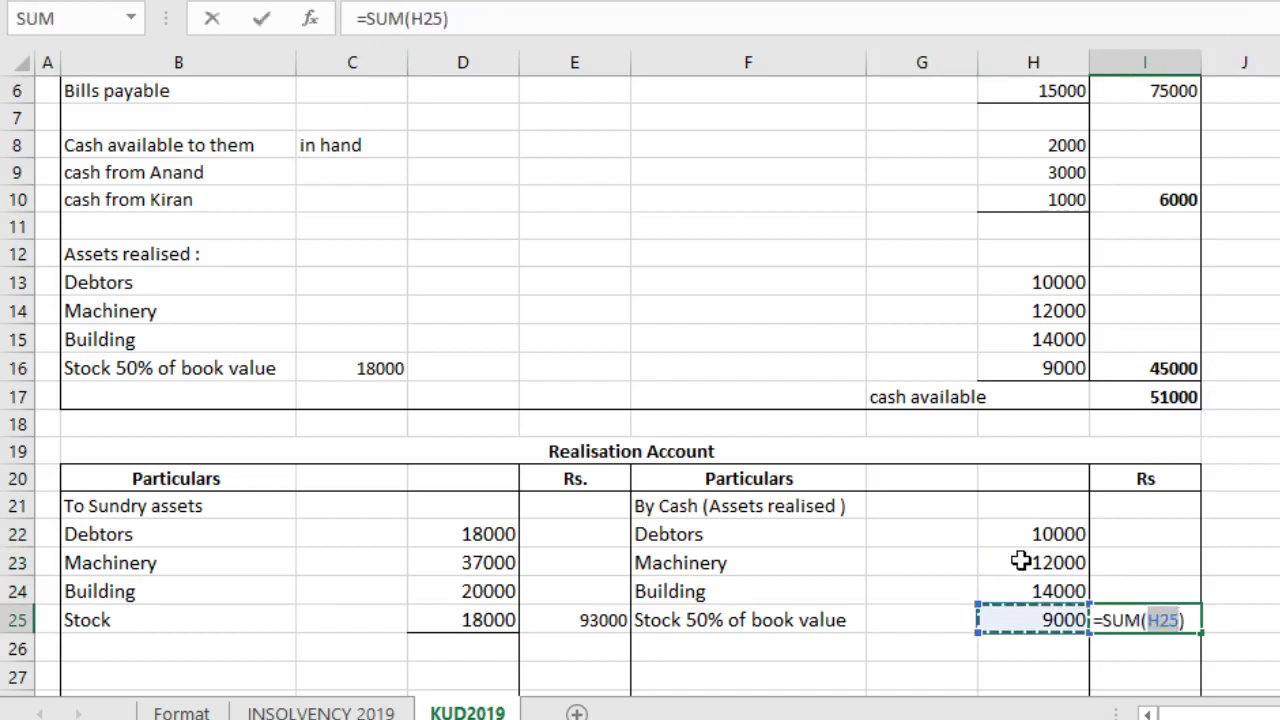
pyautogui.moveTo(1040, 540); pyautogui.dragTo(1040, 595)
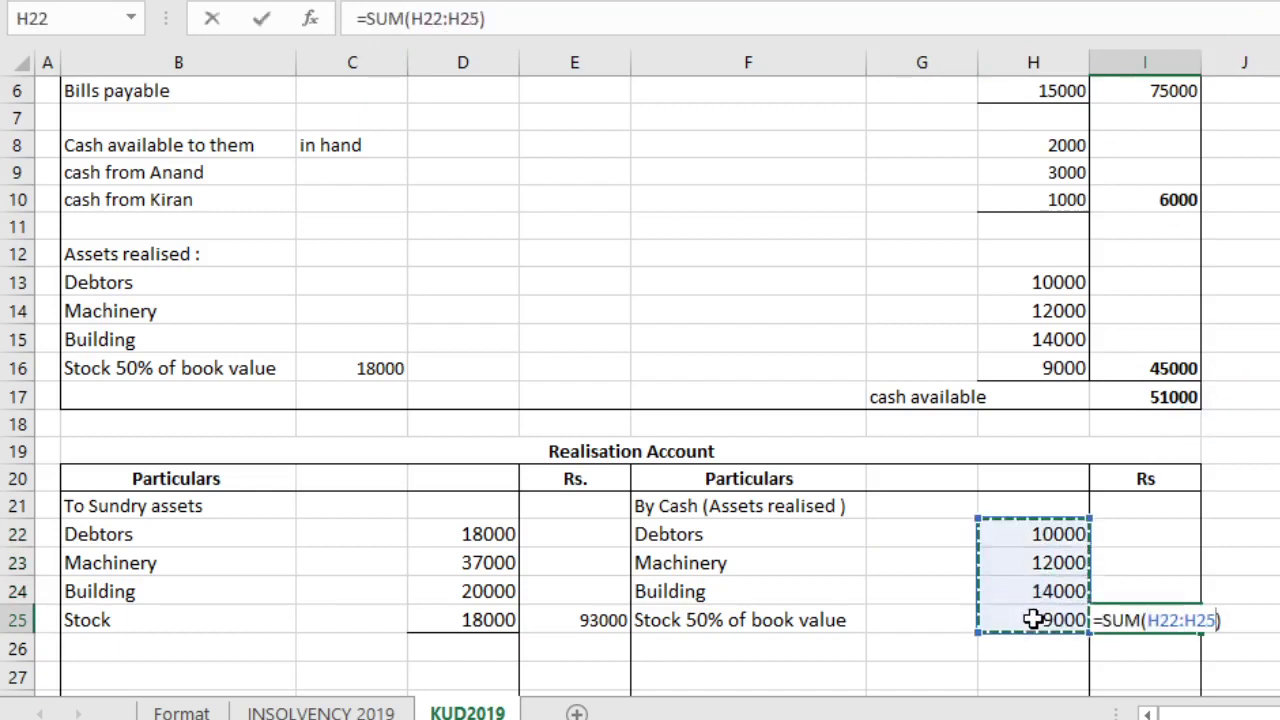
pyautogui.press('Return')
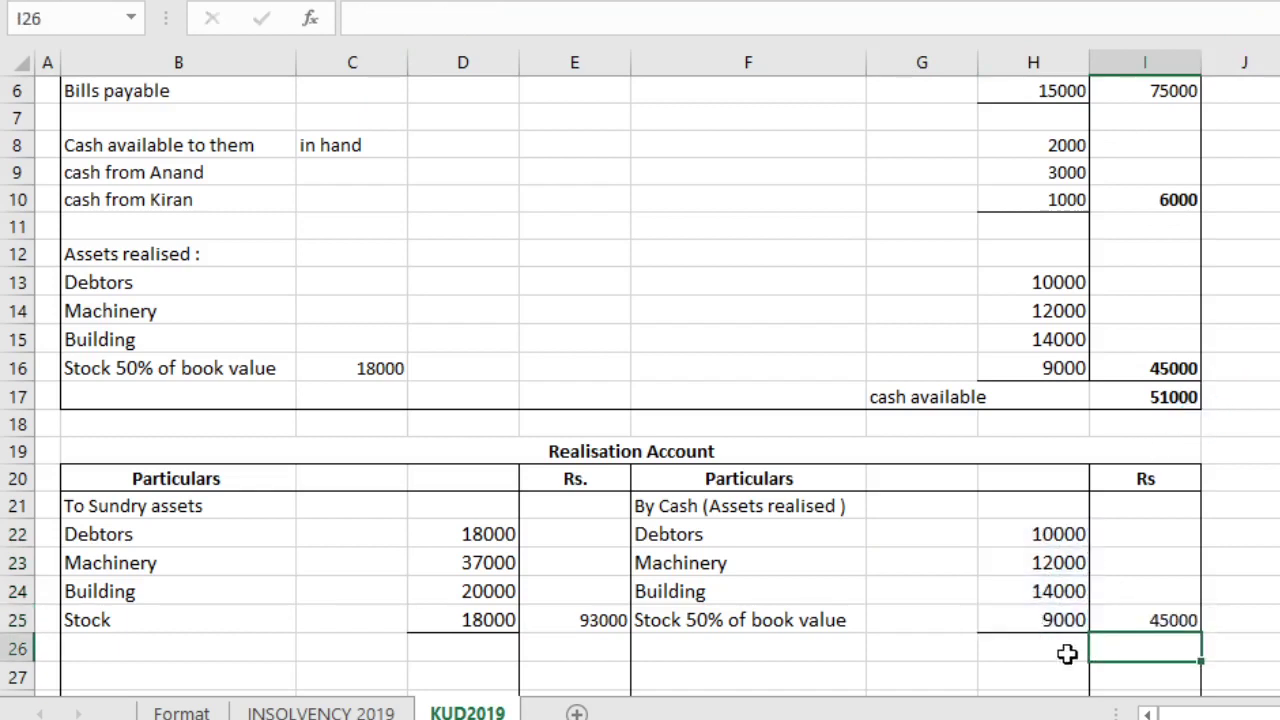
# Step: Extend the account heading in row 19 to "Realisation Account (without transferring liabilities)"
pyautogui.click(729, 451)
pyautogui.doubleClick(729, 451)
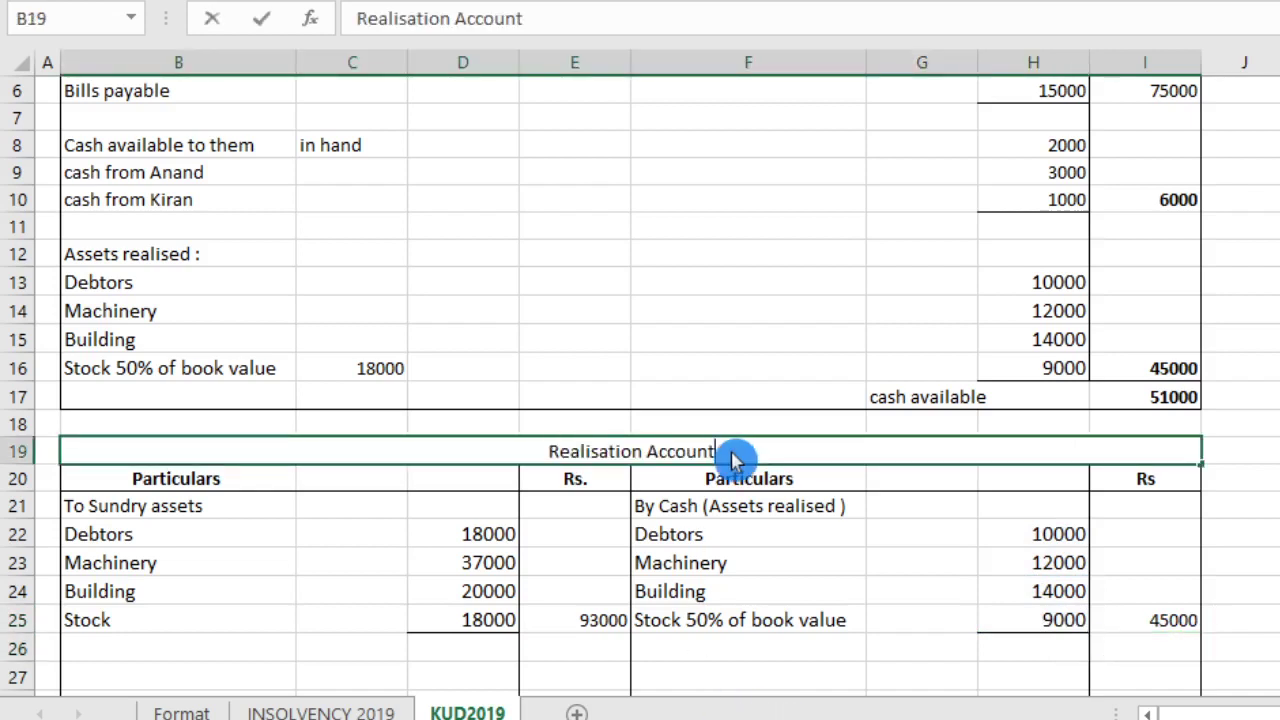
pyautogui.write('(')
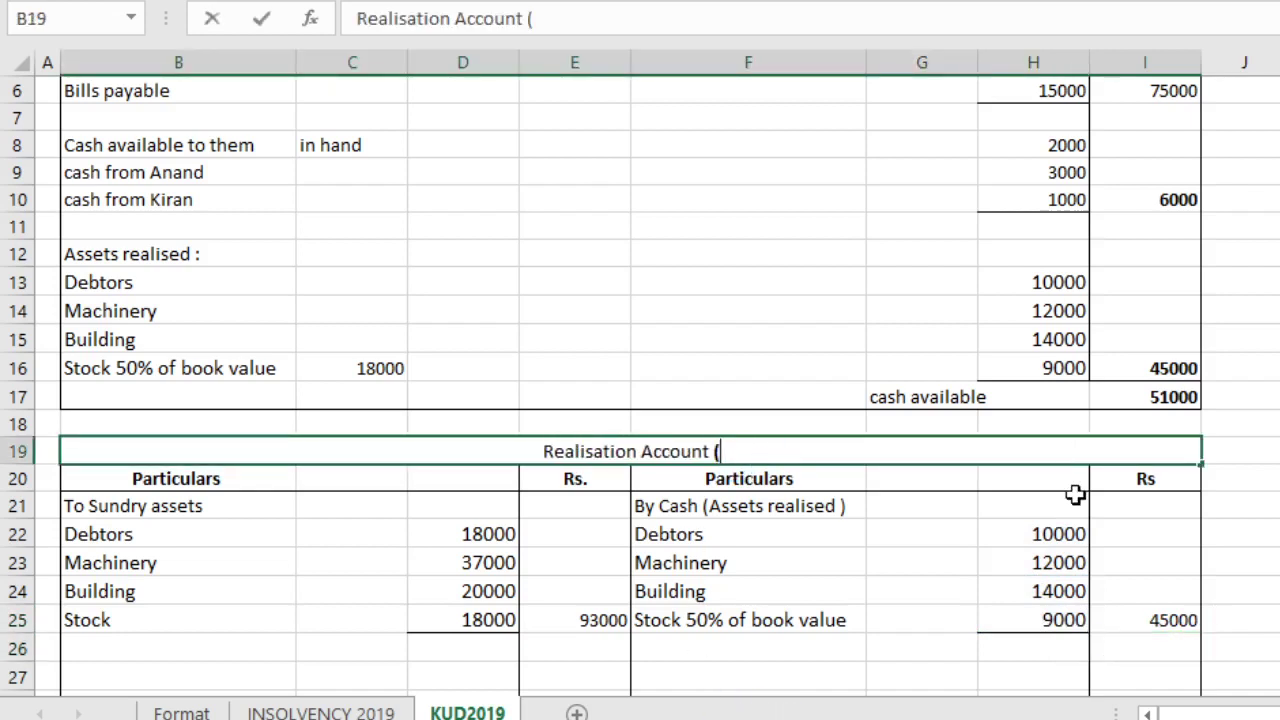
pyautogui.write('withou')
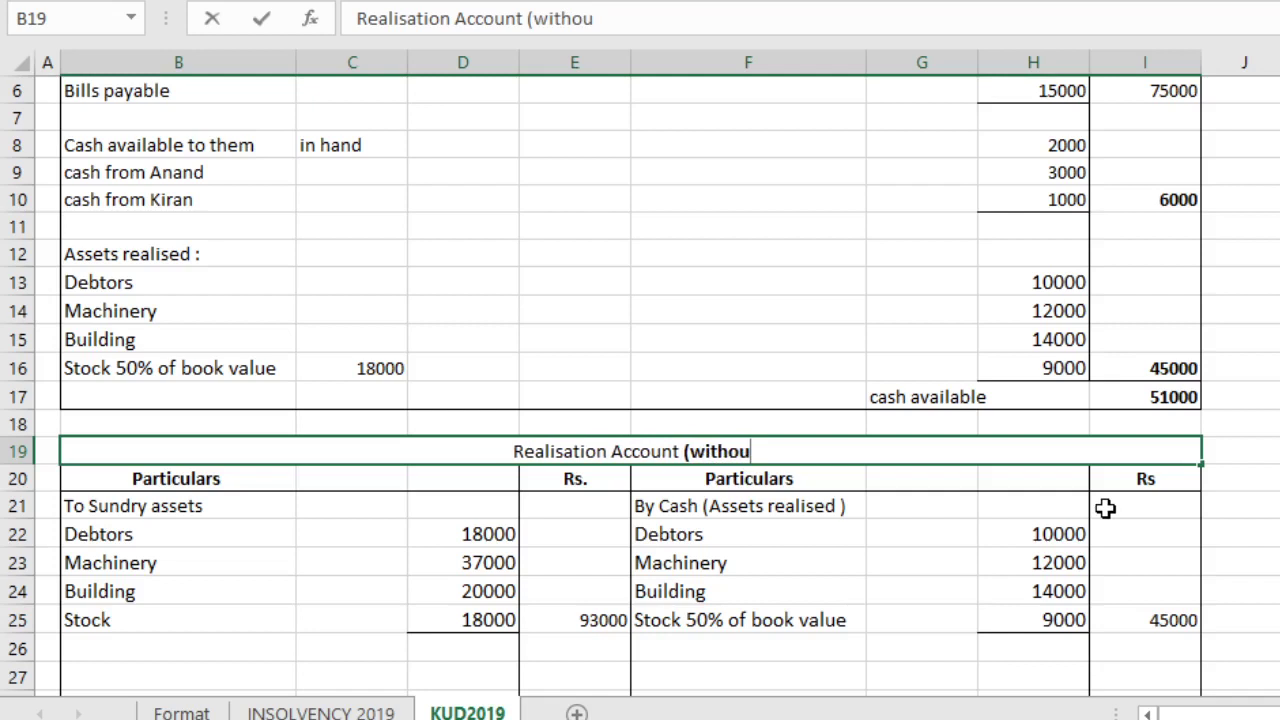
pyautogui.write('t trans')
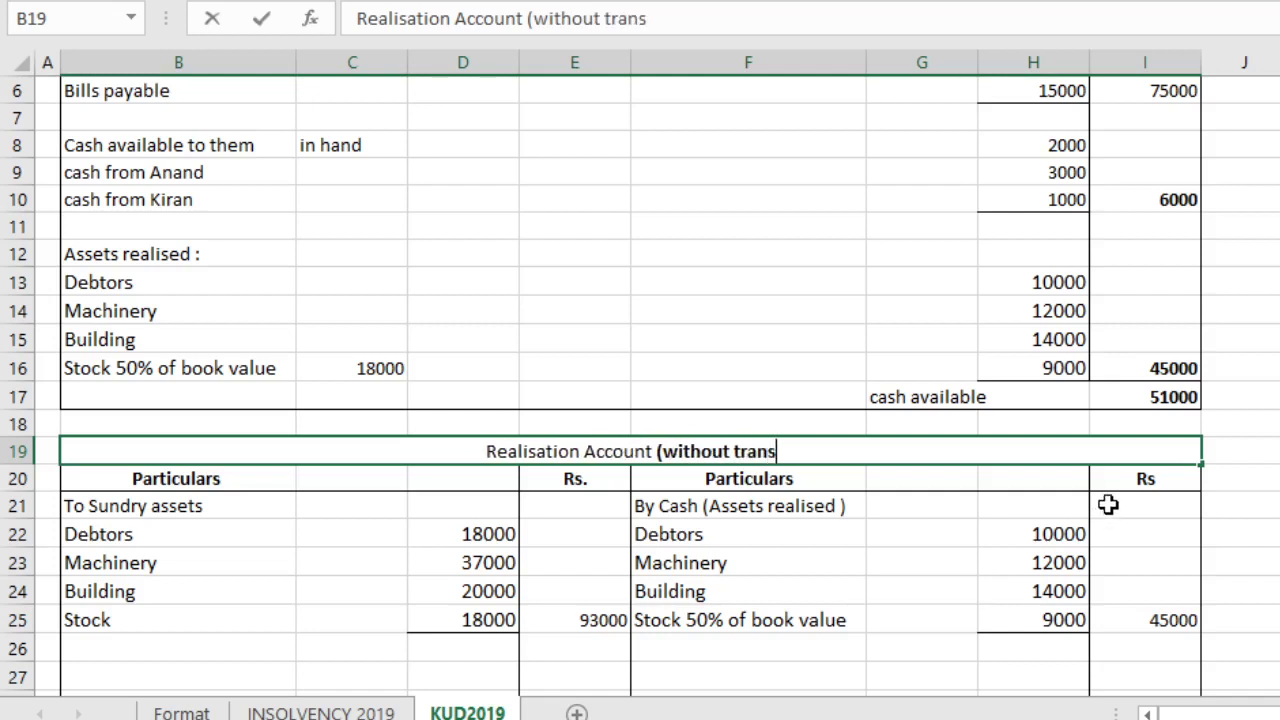
pyautogui.write('ferring')
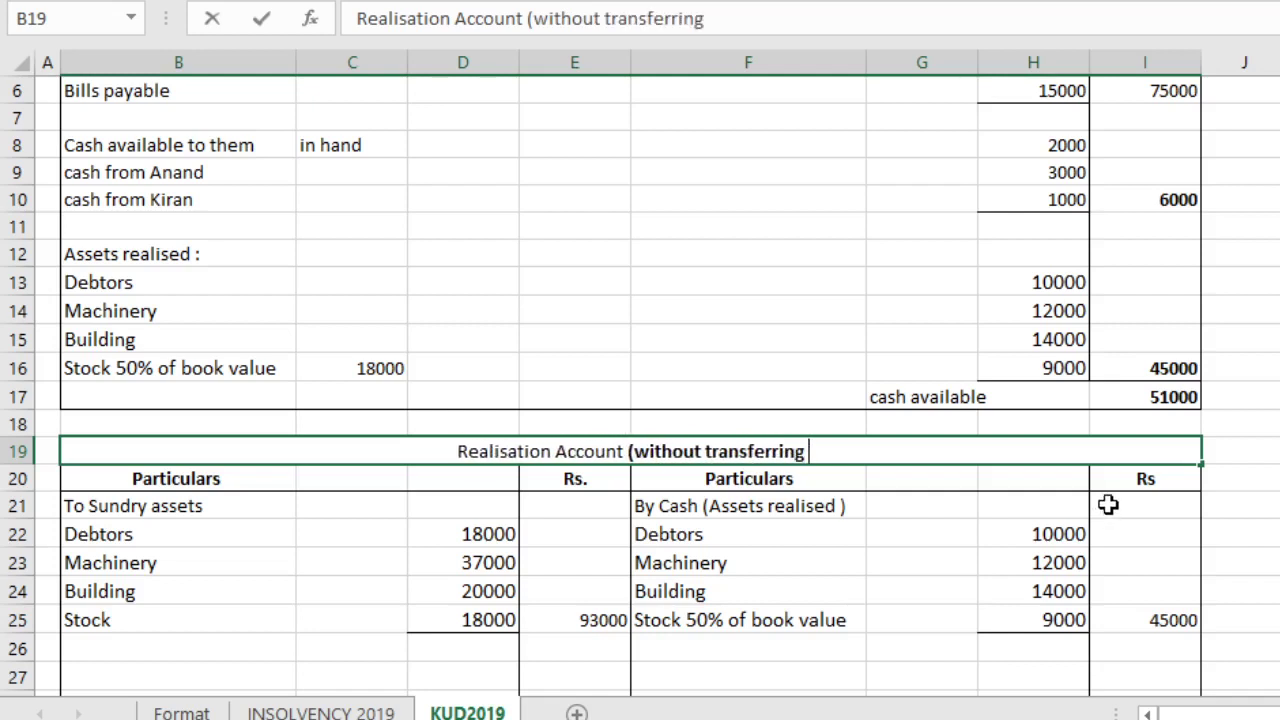
pyautogui.write(' liabili')
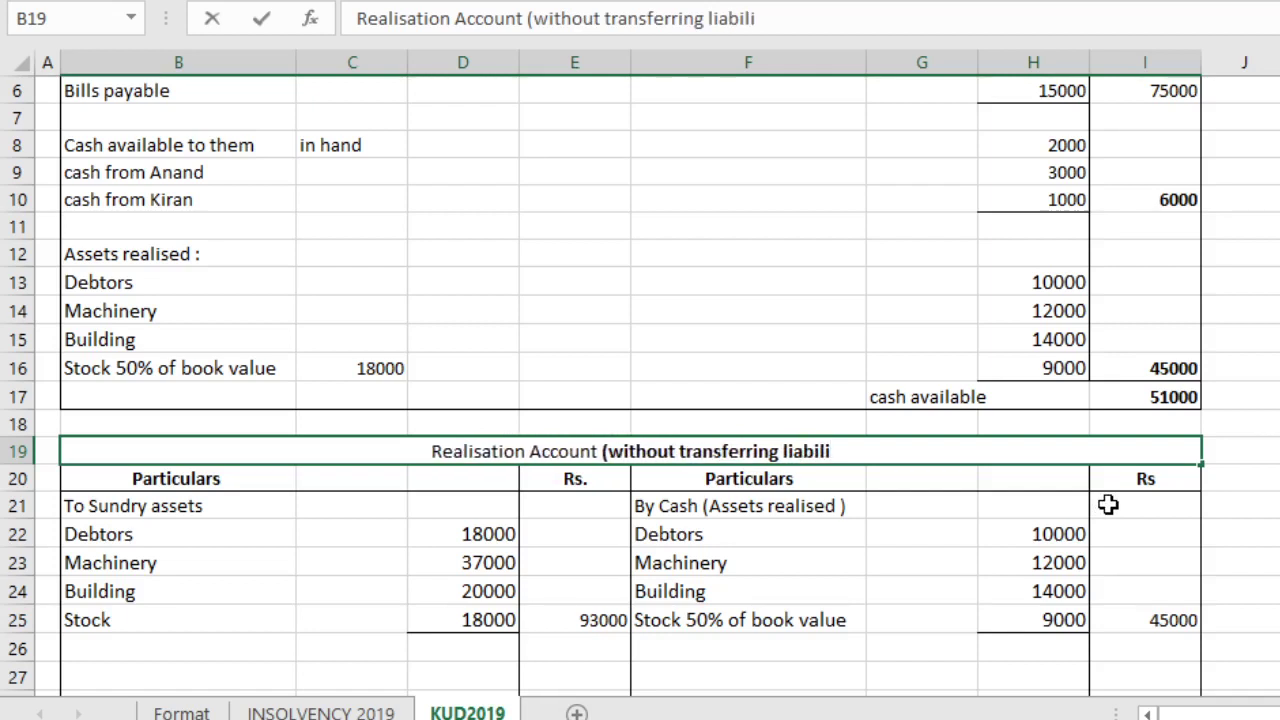
pyautogui.write('ties')
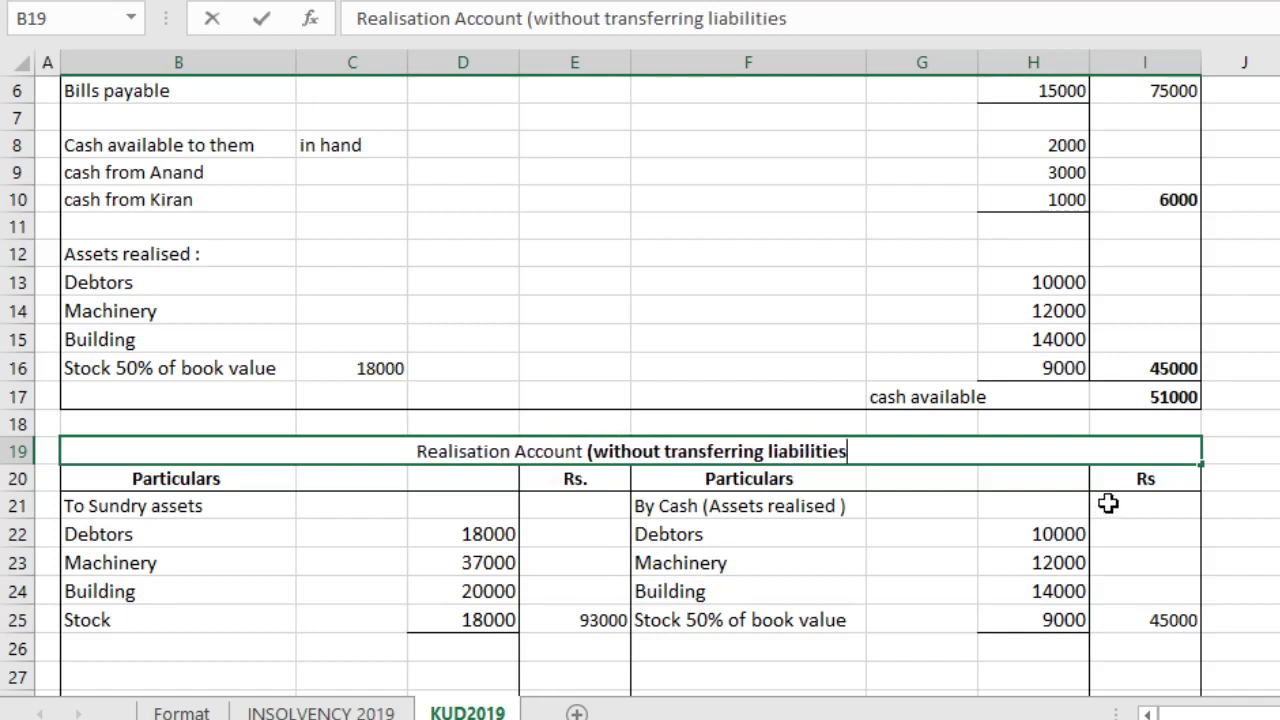
pyautogui.write(')')
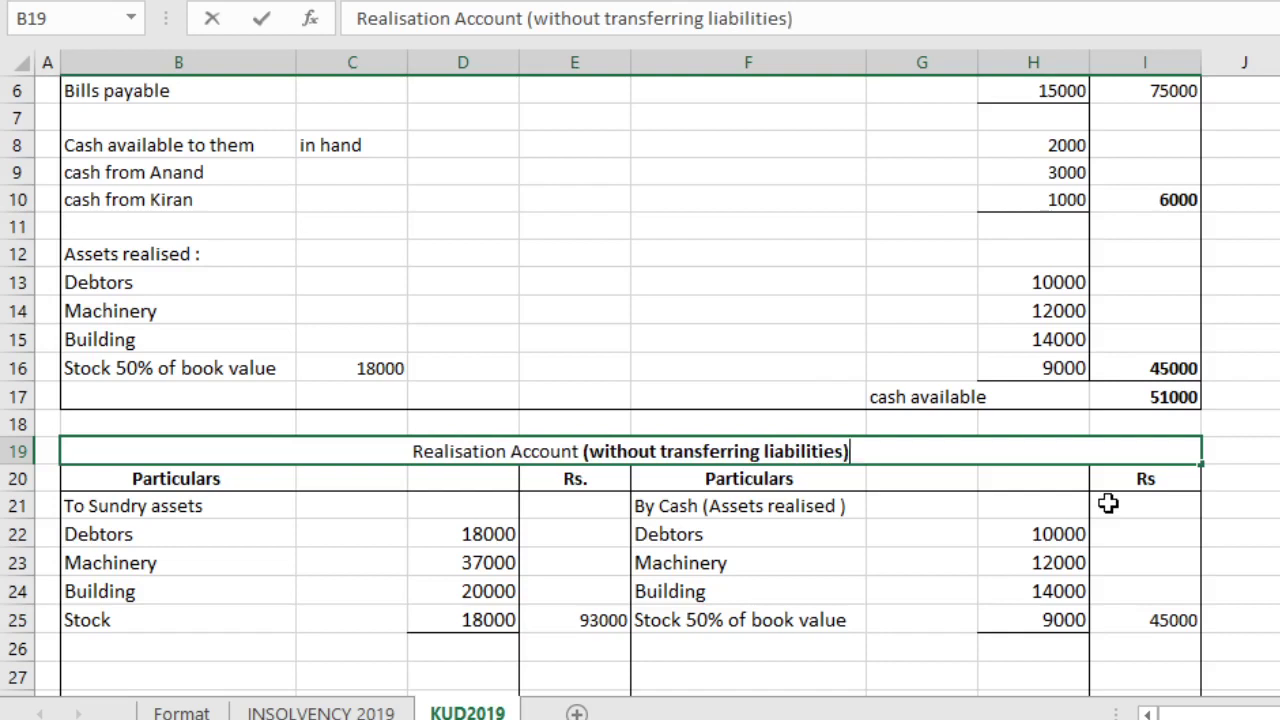
pyautogui.press('Return')
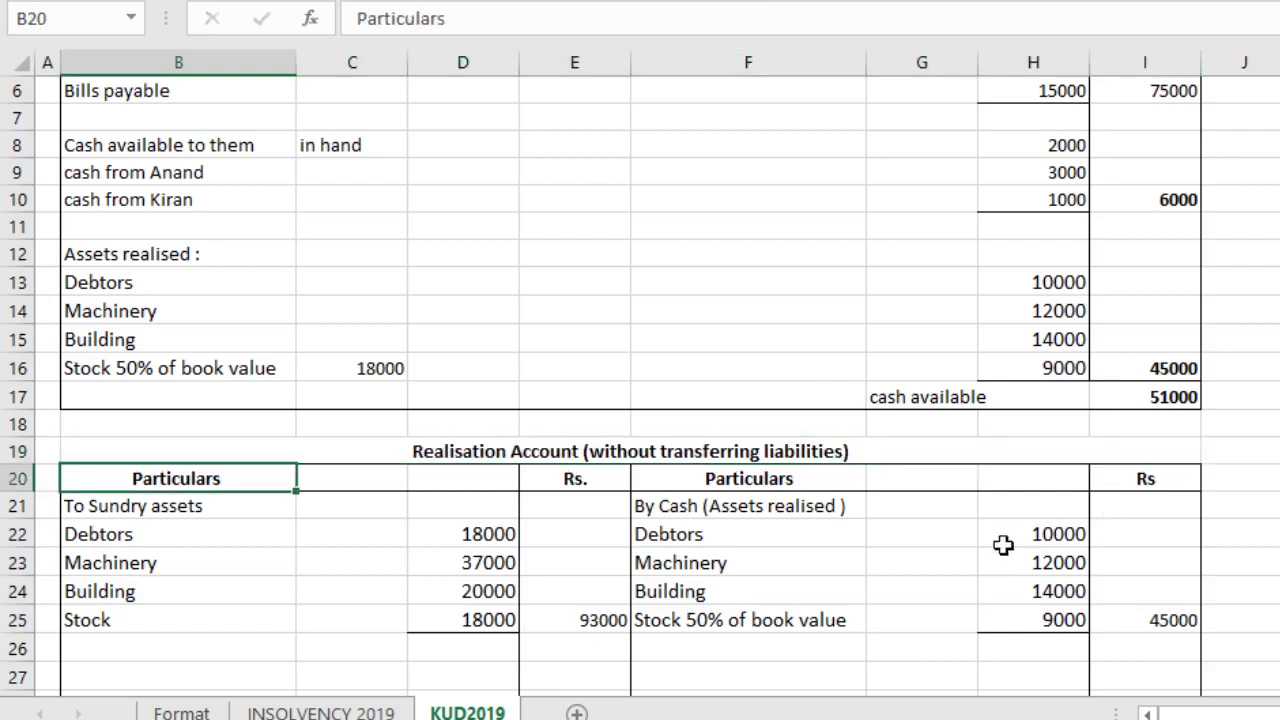
# Step: Enter "By loss transferred" in F27 and check the profit-sharing ratio in the problem text on the INSOLVENCY 2019 sheet
pyautogui.click(684, 652)
pyautogui.click(690, 673)
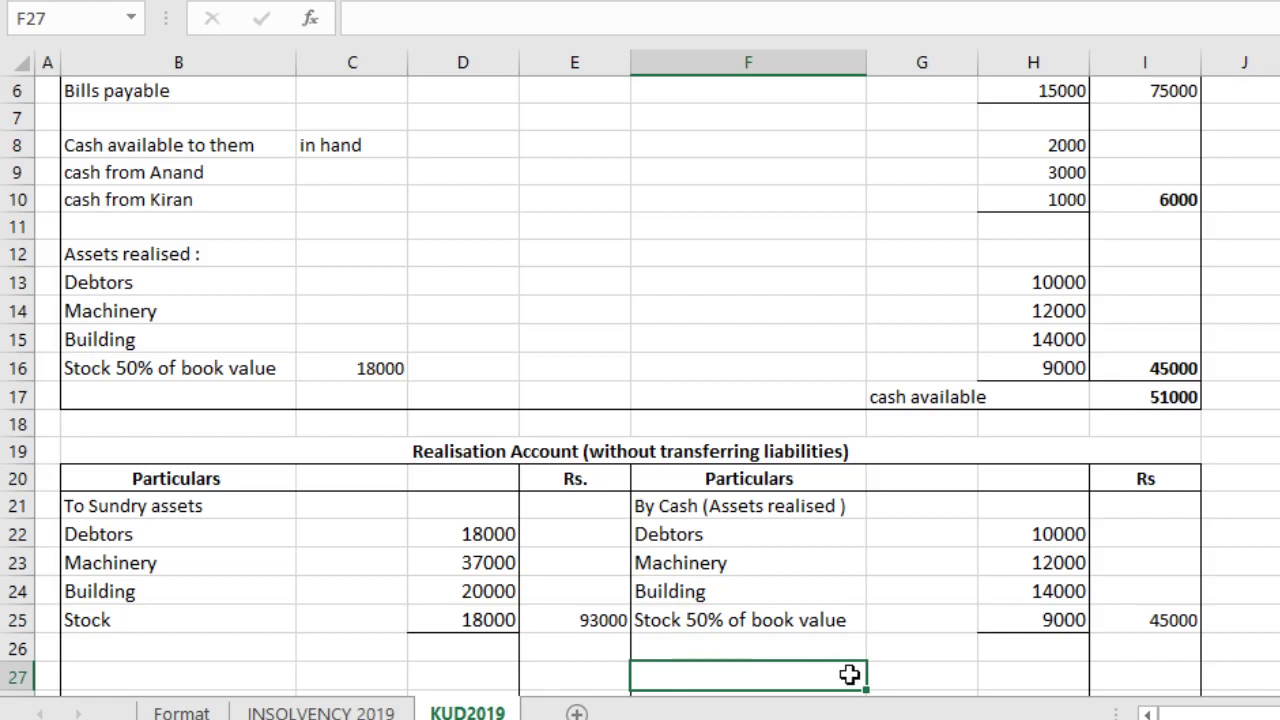
pyautogui.write('By ')
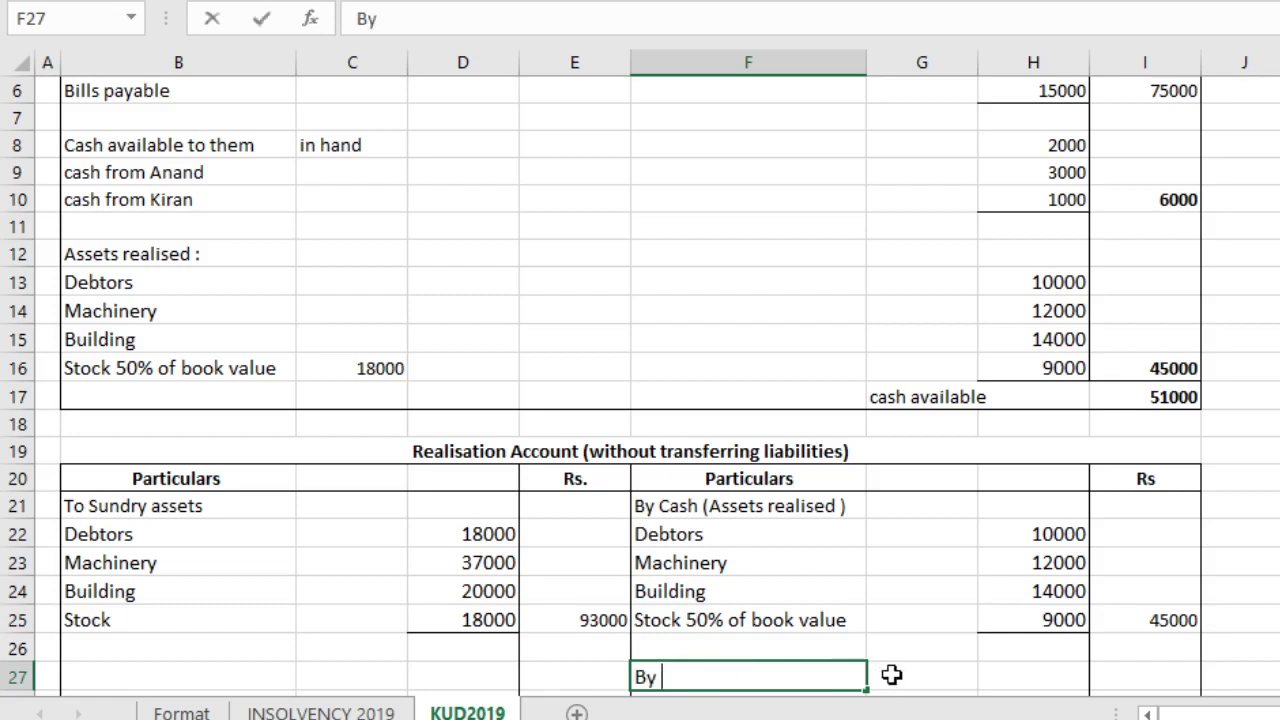
pyautogui.write('loss t')
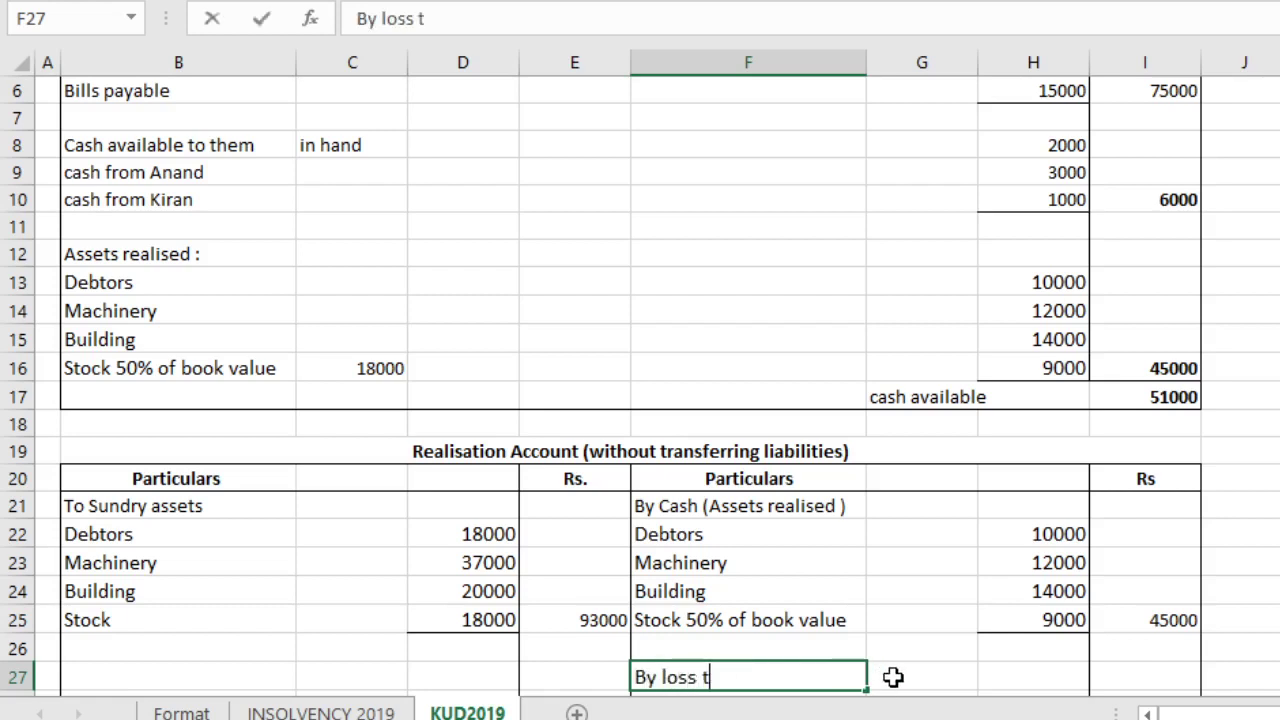
pyautogui.write('ransfe')
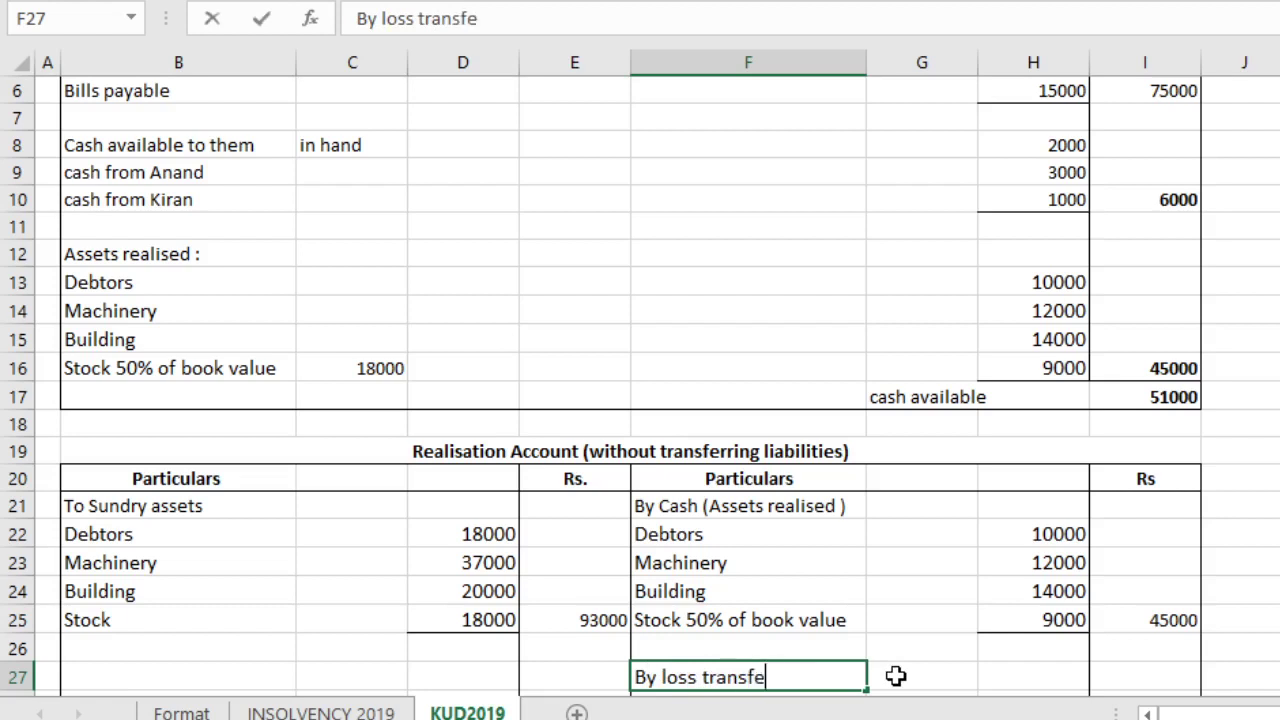
pyautogui.write('rred')
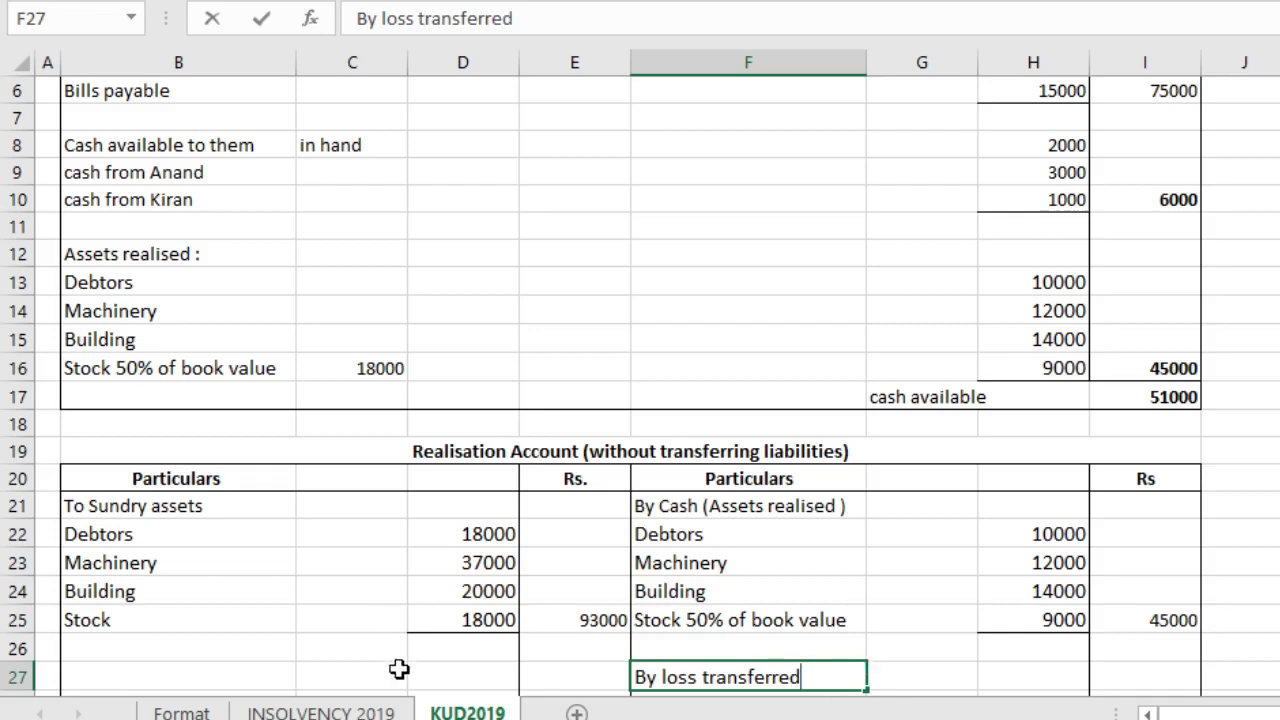
pyautogui.click(370, 710)
pyautogui.scroll(1, 390, 425)
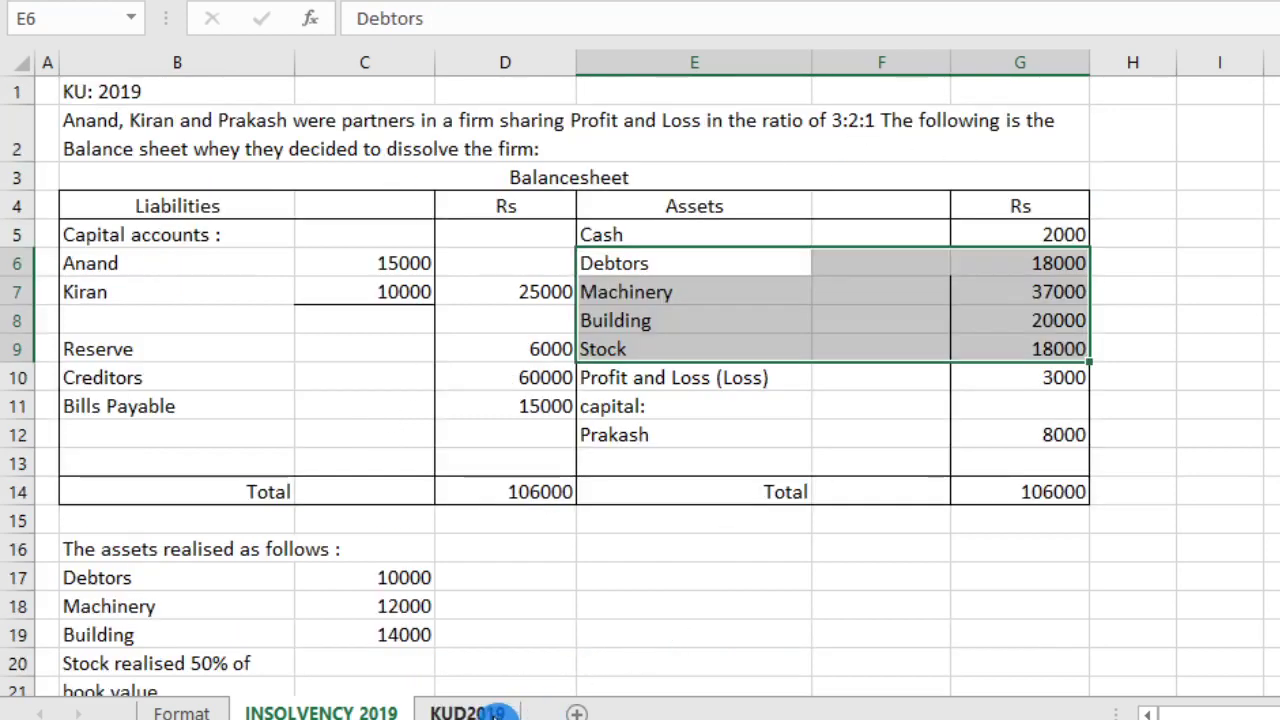
# Step: Return to the KUD2019 sheet and add the ratio 3:2:1 to the "By loss transferred" entry in F27
pyautogui.click(462, 710)
pyautogui.doubleClick(802, 679)
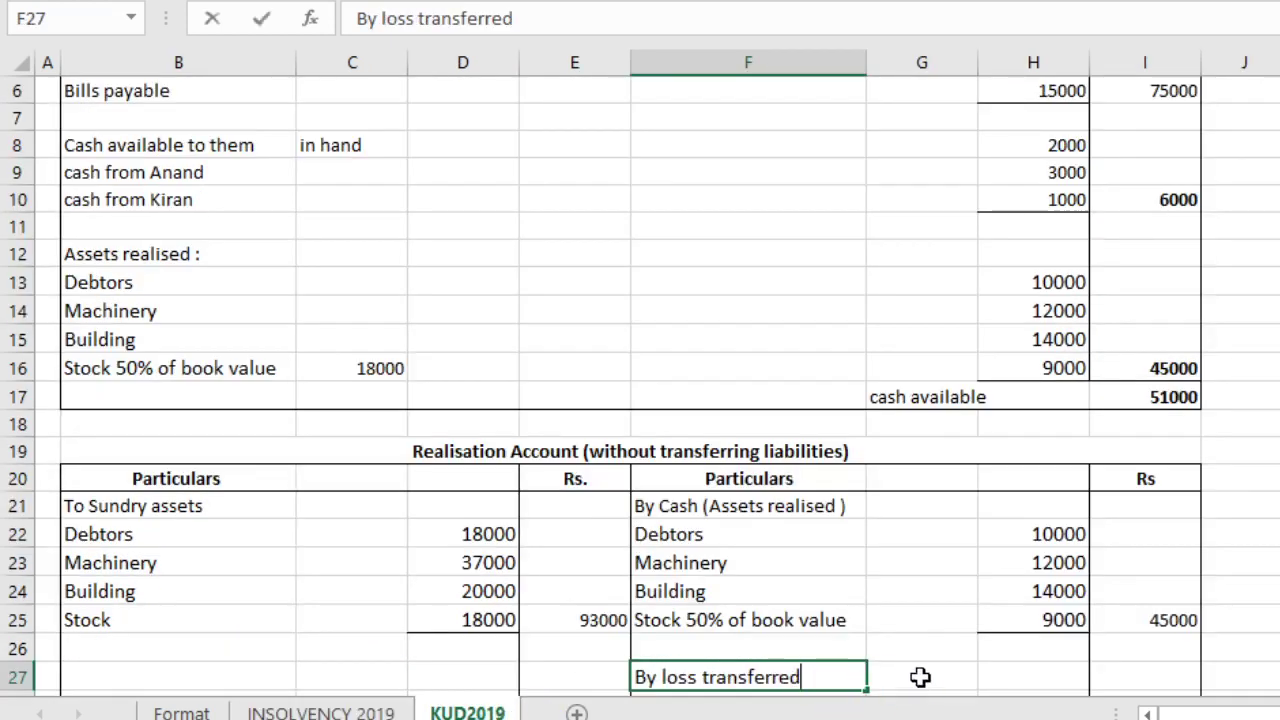
pyautogui.write('3:2:1')
pyautogui.press('Return')
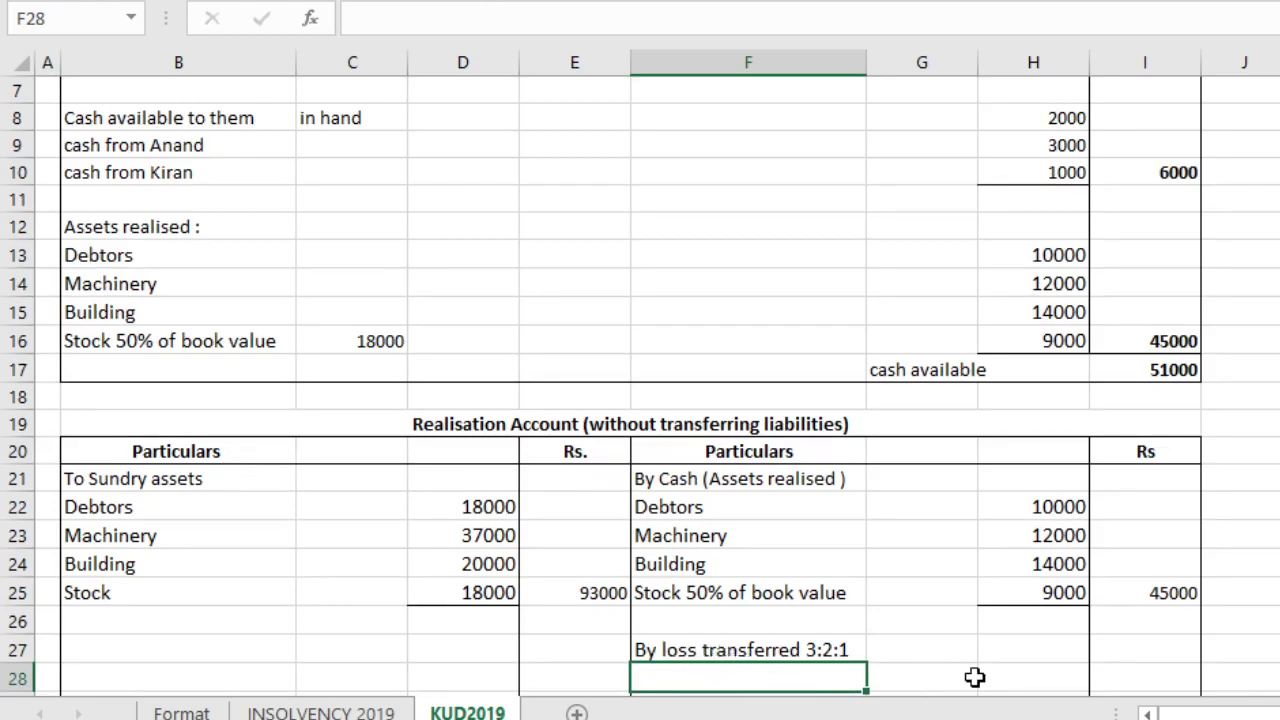
# Step: List the three partners' names in F28:F30 under the loss transferred entry
pyautogui.write('Anand')
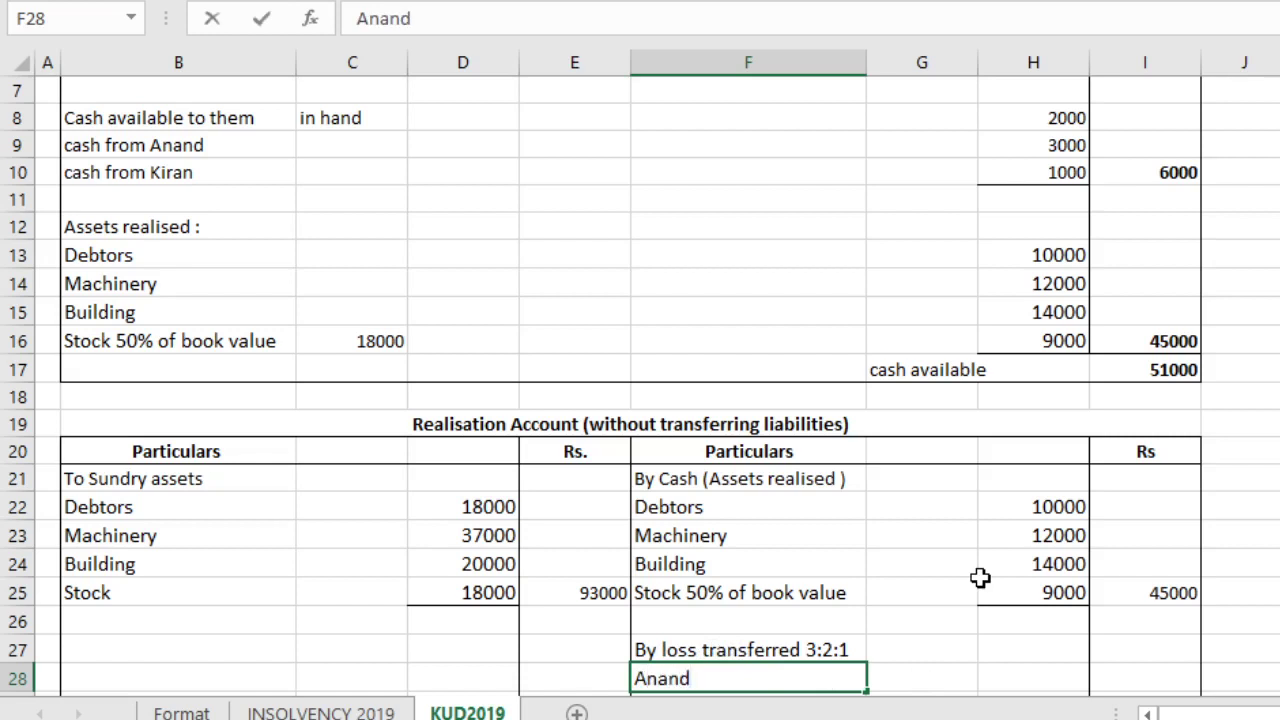
pyautogui.press('Return')
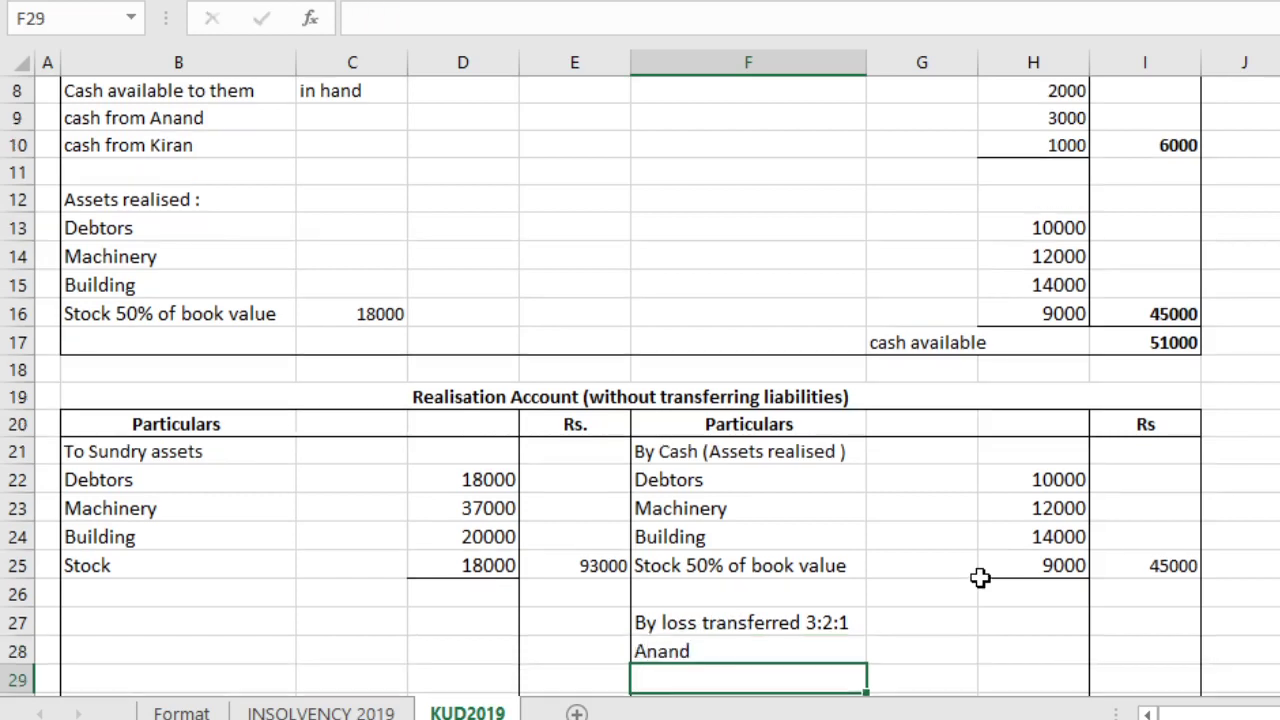
pyautogui.write('Kiran')
pyautogui.press('Return')
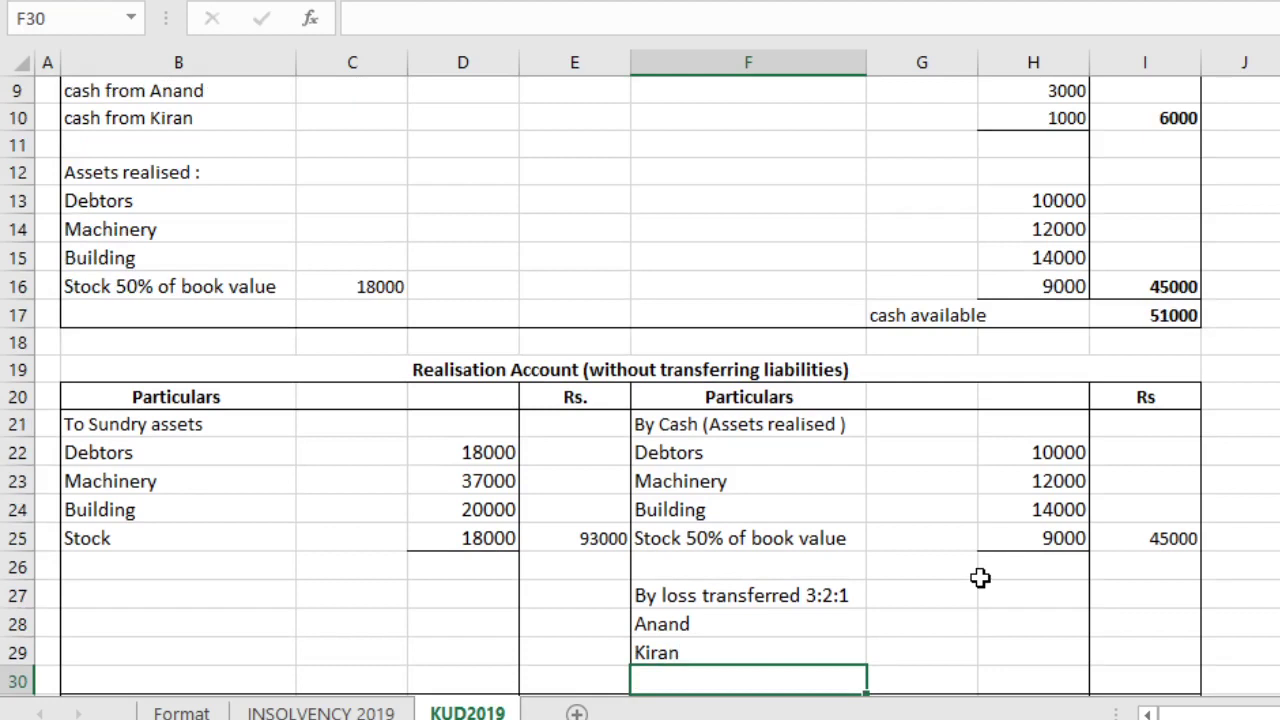
pyautogui.write('Prak')
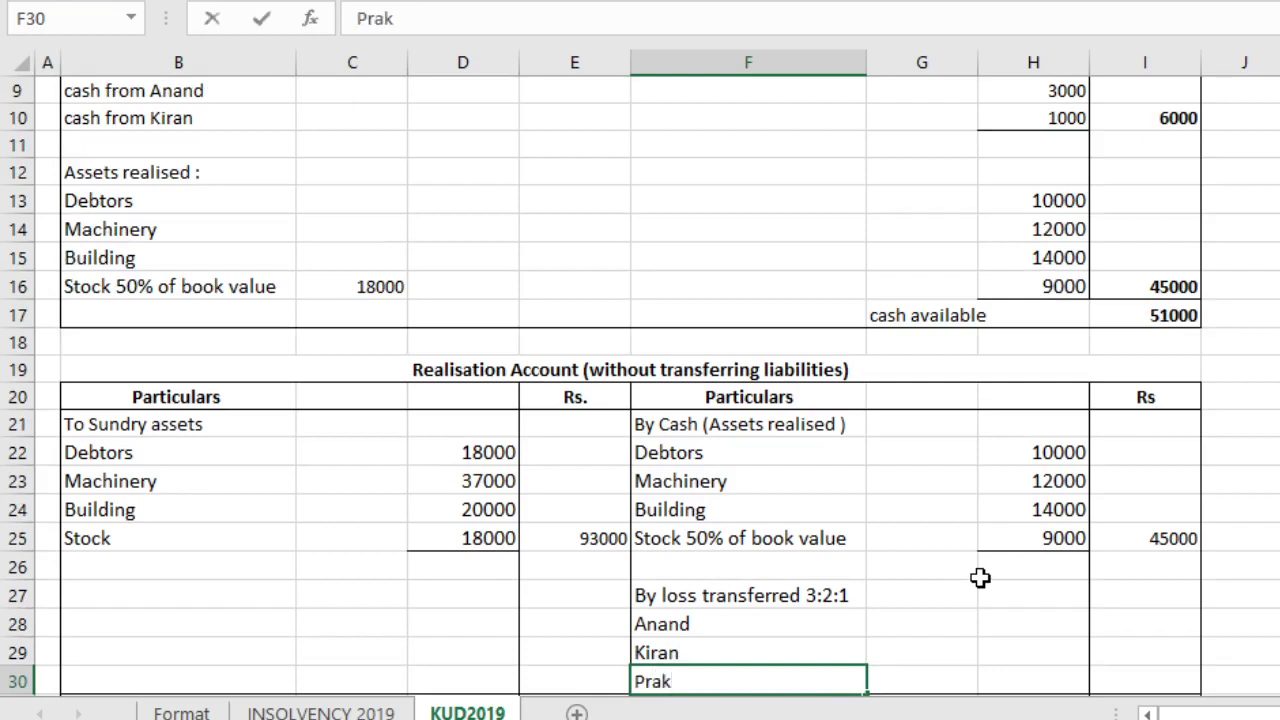
pyautogui.write('ash')
pyautogui.press('Return')
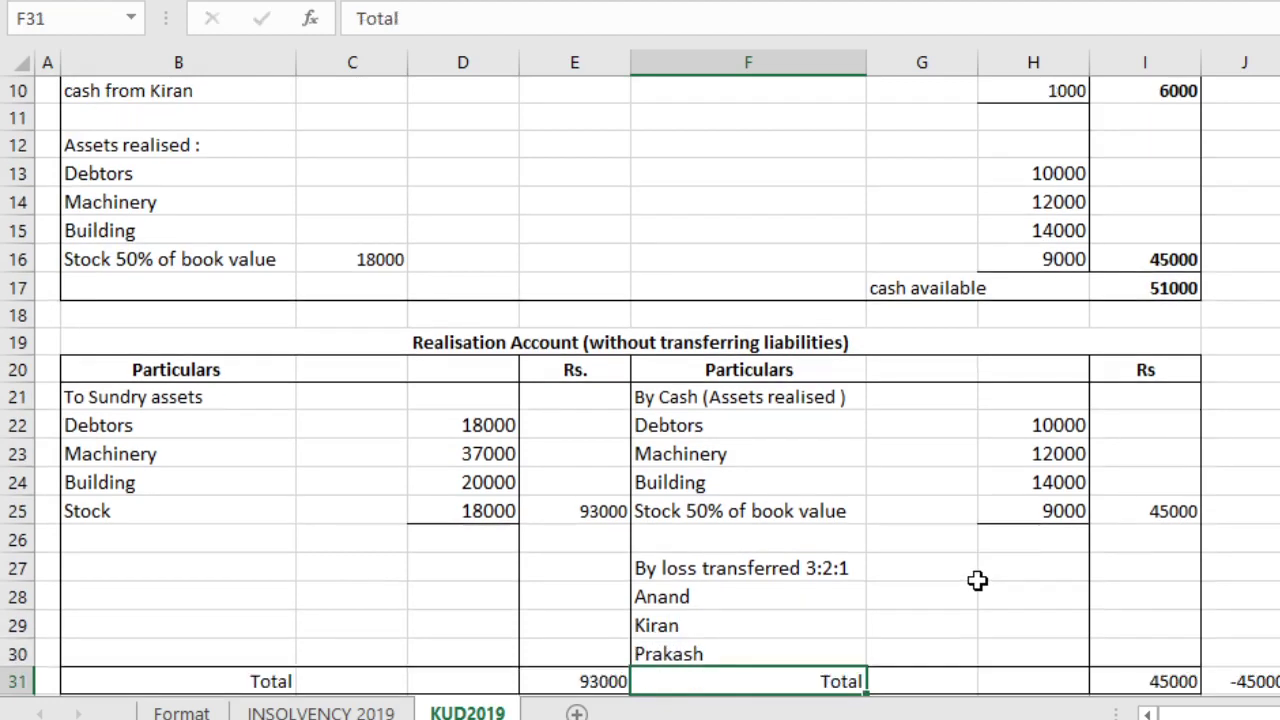
pyautogui.press('Up')
pyautogui.press('Up')
pyautogui.press('Up')
pyautogui.press('Right')
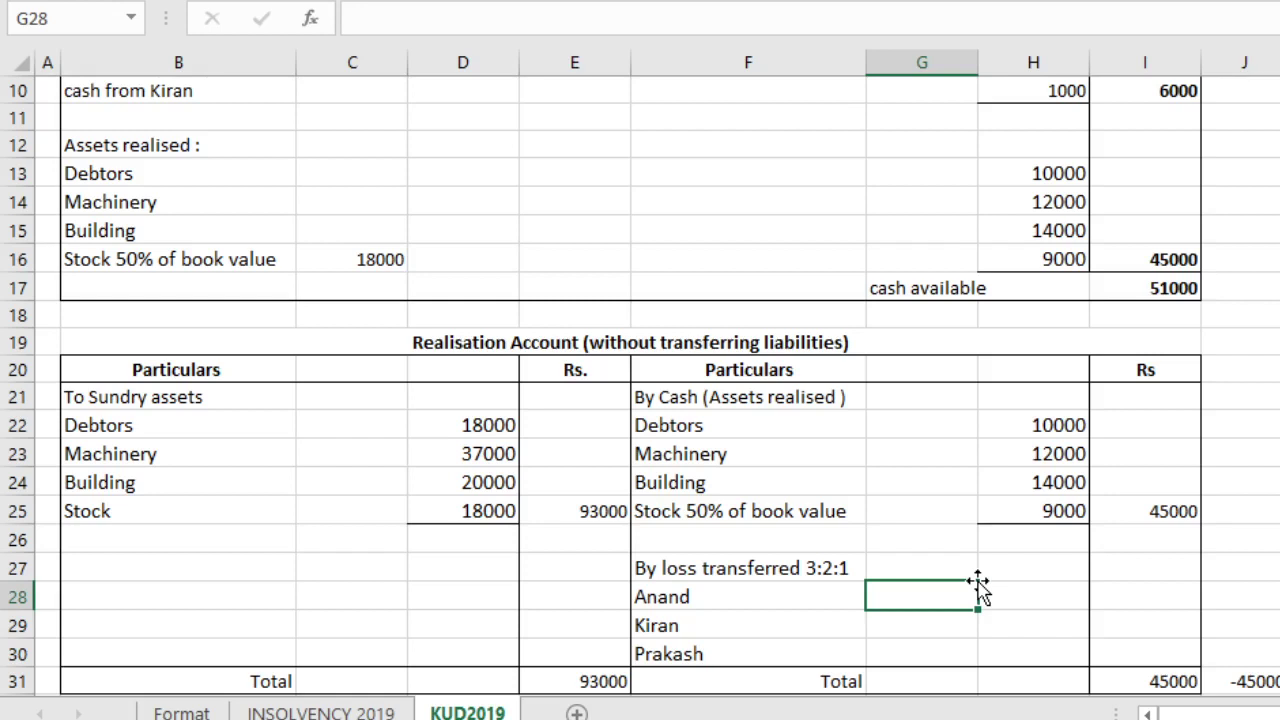
pyautogui.press('Down')
pyautogui.press('Down')
pyautogui.press('Down')
pyautogui.press('Down')
pyautogui.press('Down')
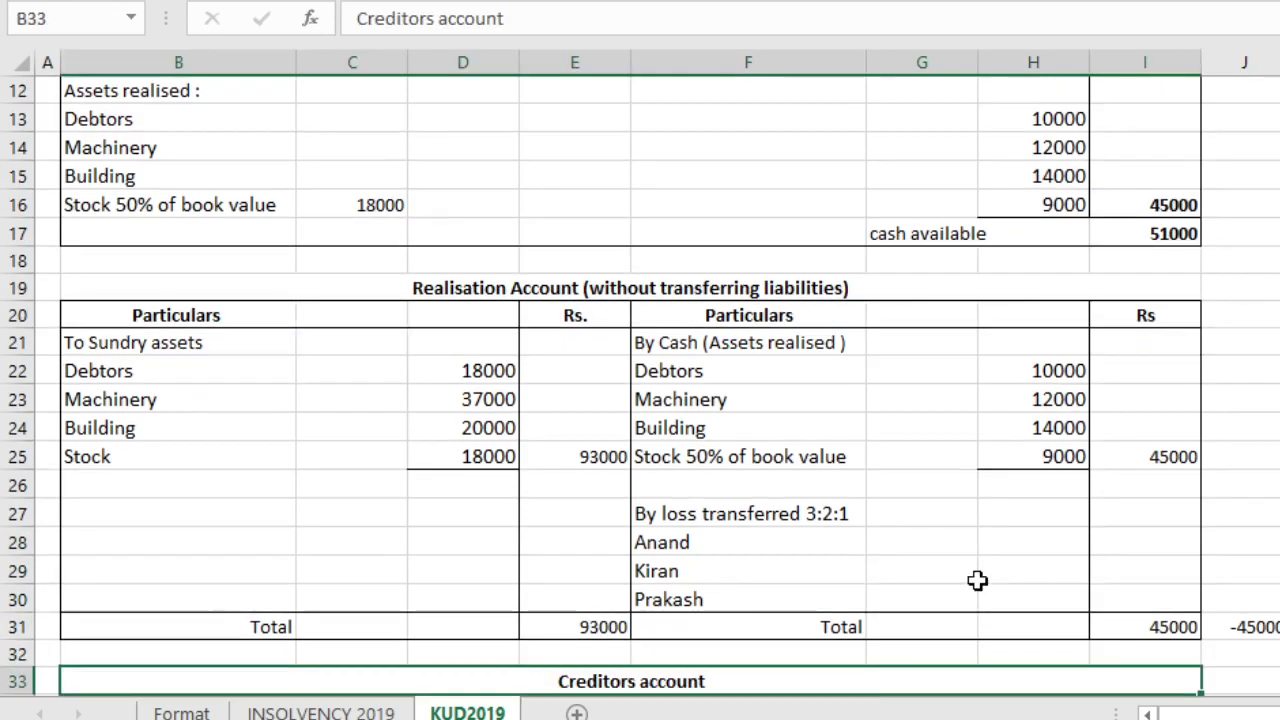
pyautogui.press('Up')
pyautogui.press('Up')
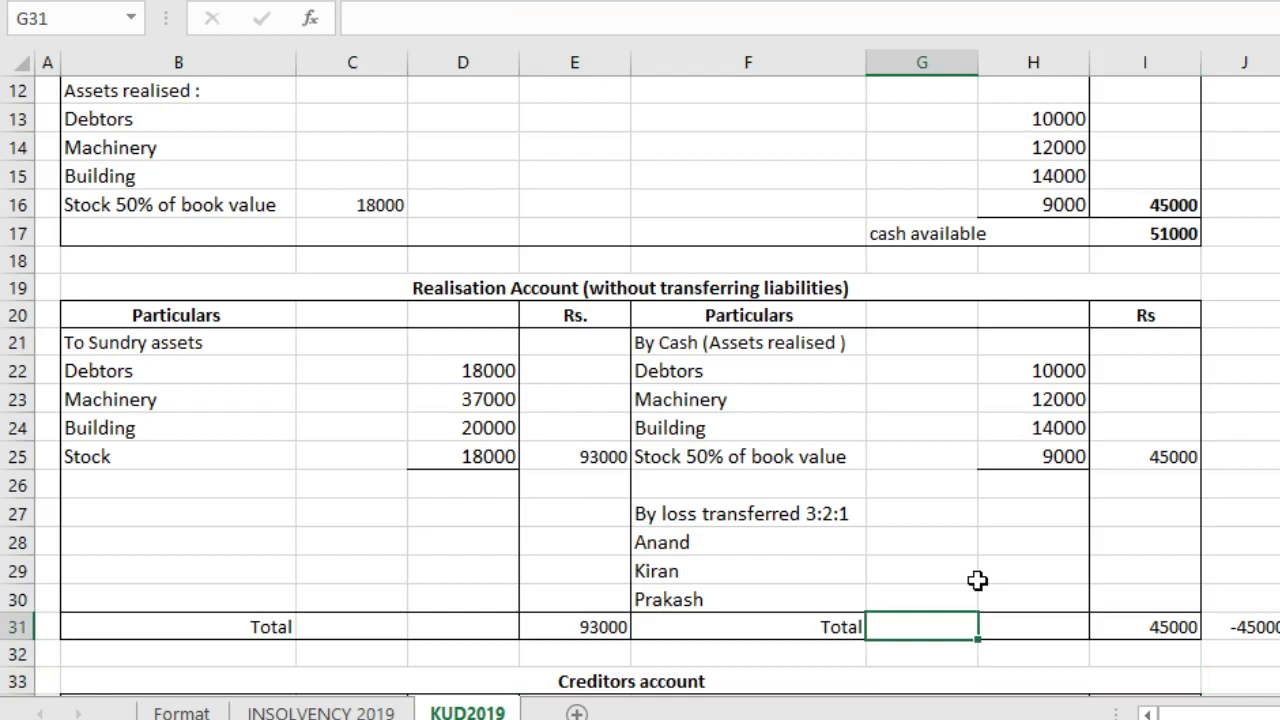
pyautogui.press('Up')
pyautogui.press('Up')
pyautogui.press('Up')
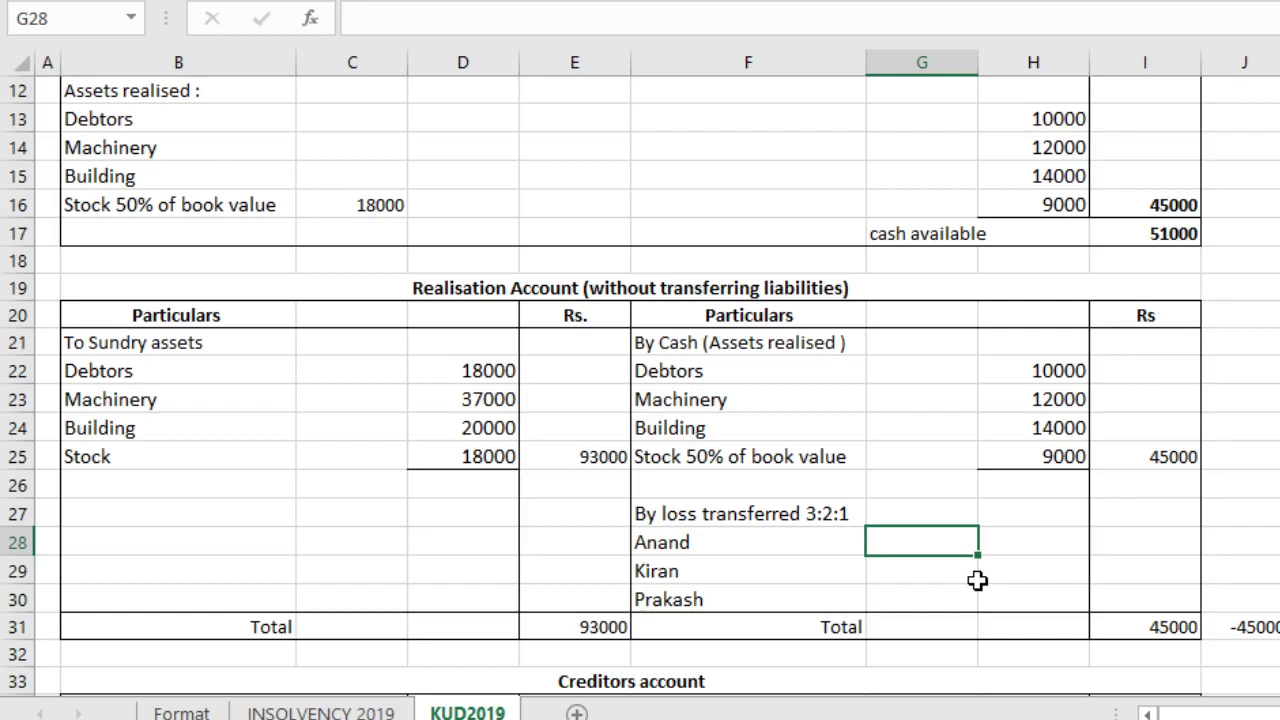
# Step: Replace the difference formula in J31 with =E31-I31 to compare the Realisation Account's two totals
pyautogui.press('Down')
pyautogui.press('Down')
pyautogui.press('Down')
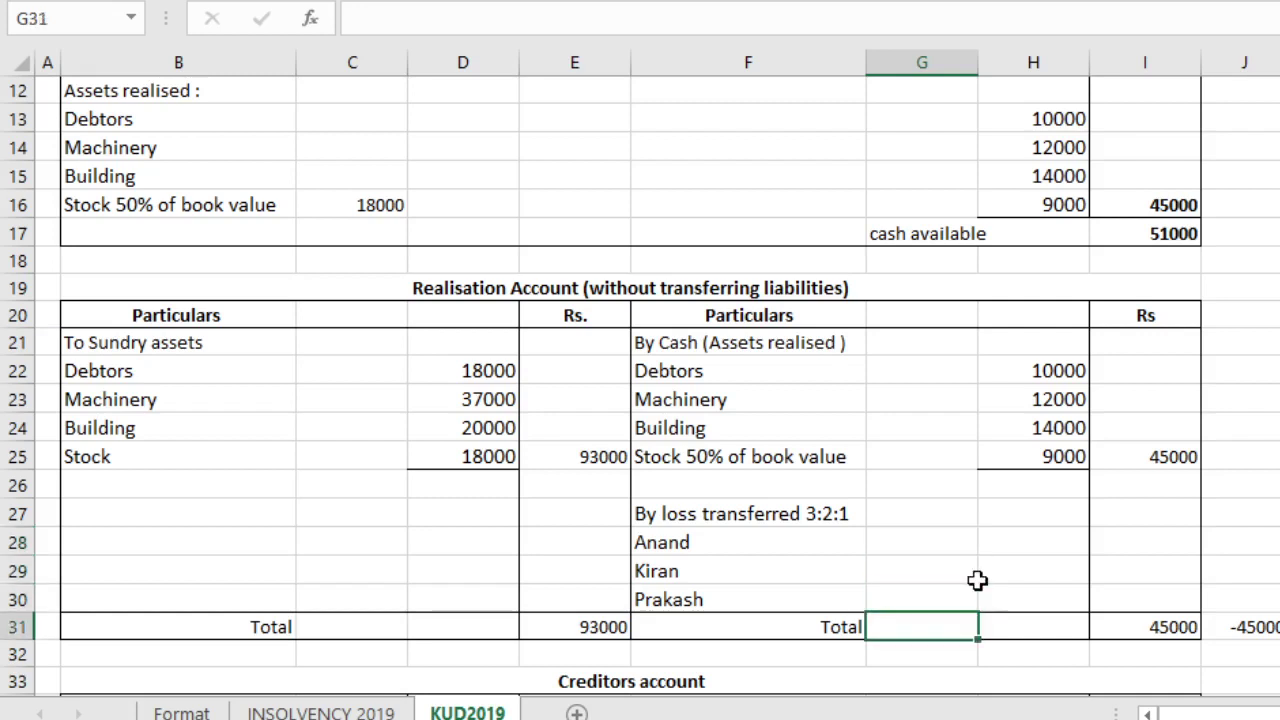
pyautogui.press('Left')
pyautogui.press('Right')
pyautogui.press('Right')
pyautogui.press('Right')
pyautogui.press('Right')
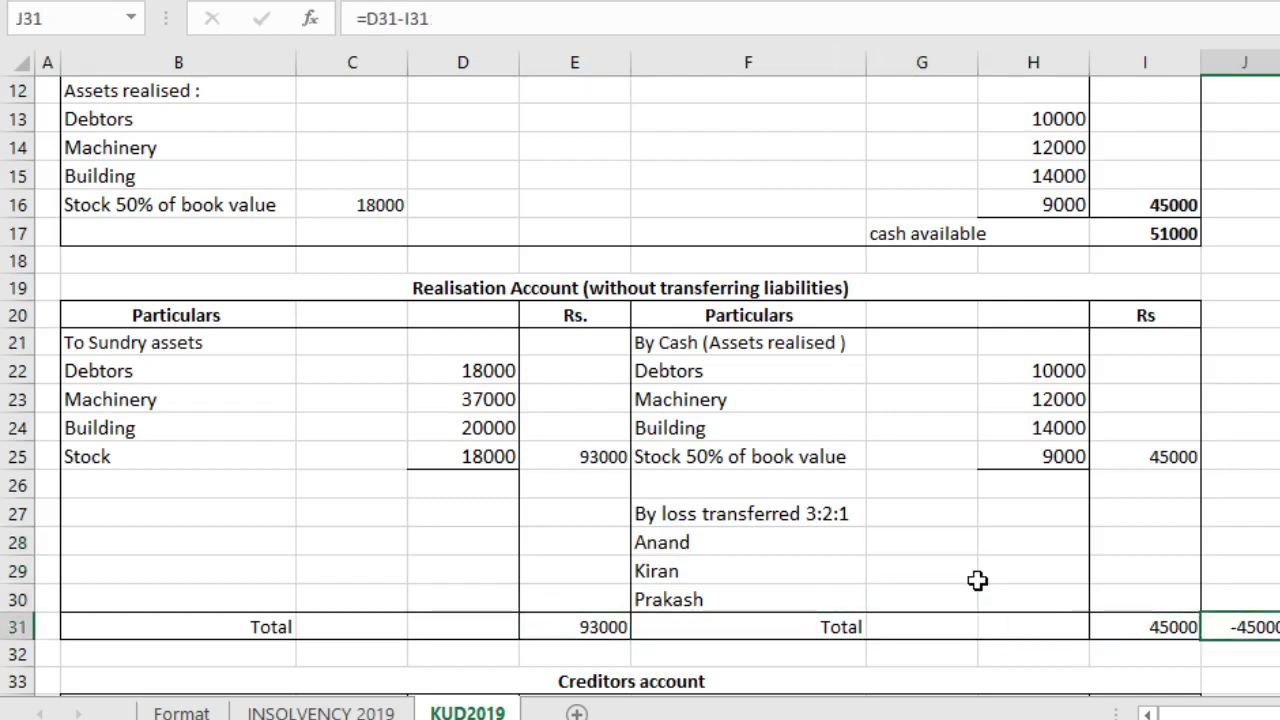
pyautogui.press('Delete')
pyautogui.write('=')
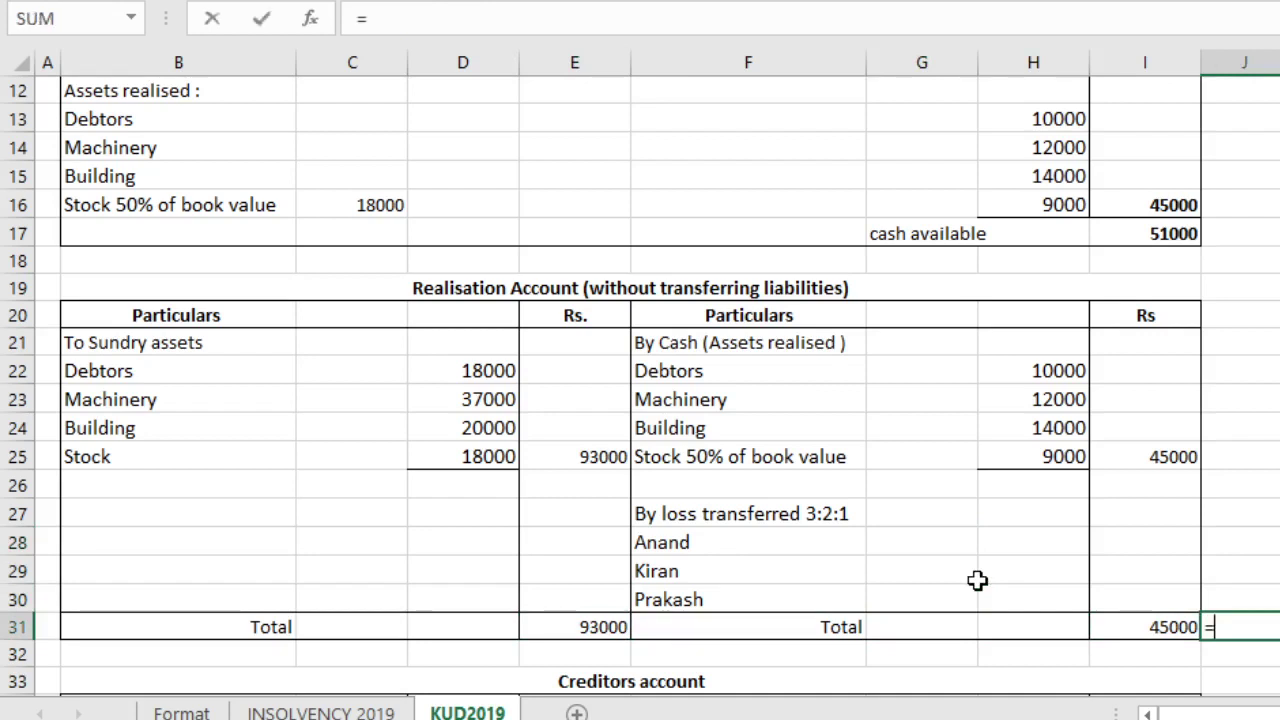
pyautogui.press('Left')
pyautogui.press('Left')
pyautogui.press('Left')
pyautogui.press('Left')
pyautogui.press('Left')
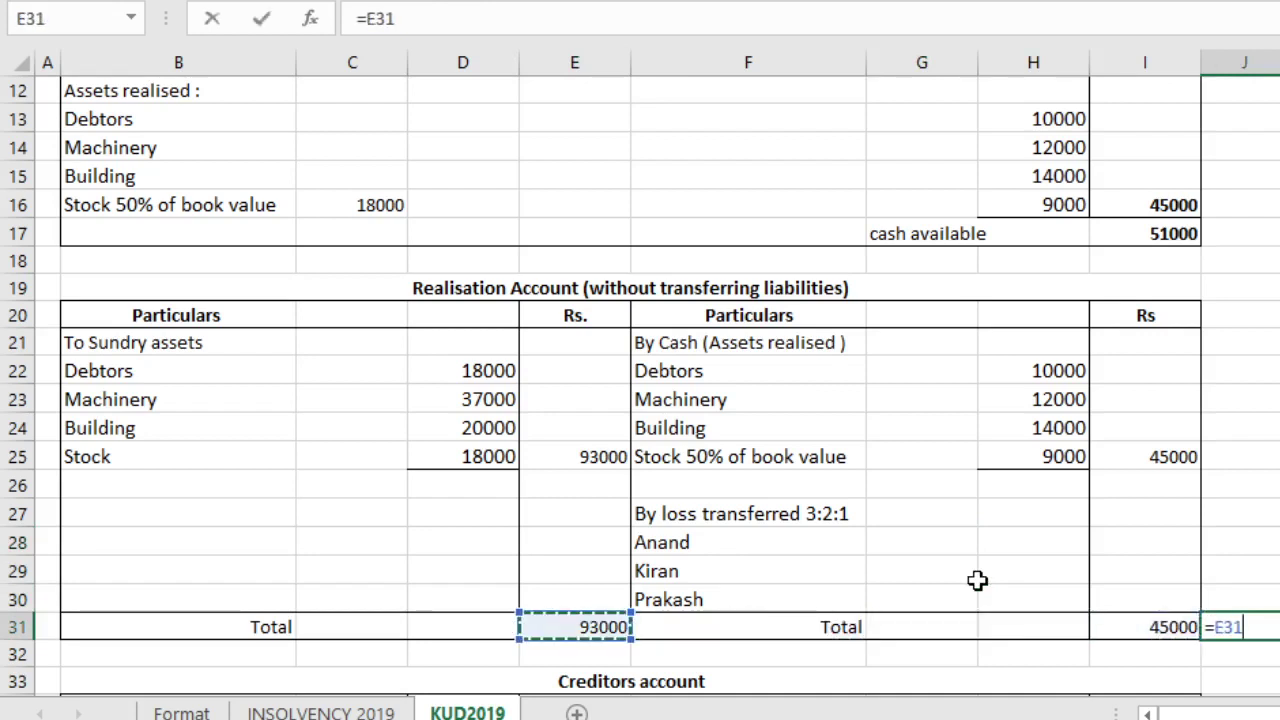
pyautogui.write('-')
pyautogui.press('Left')
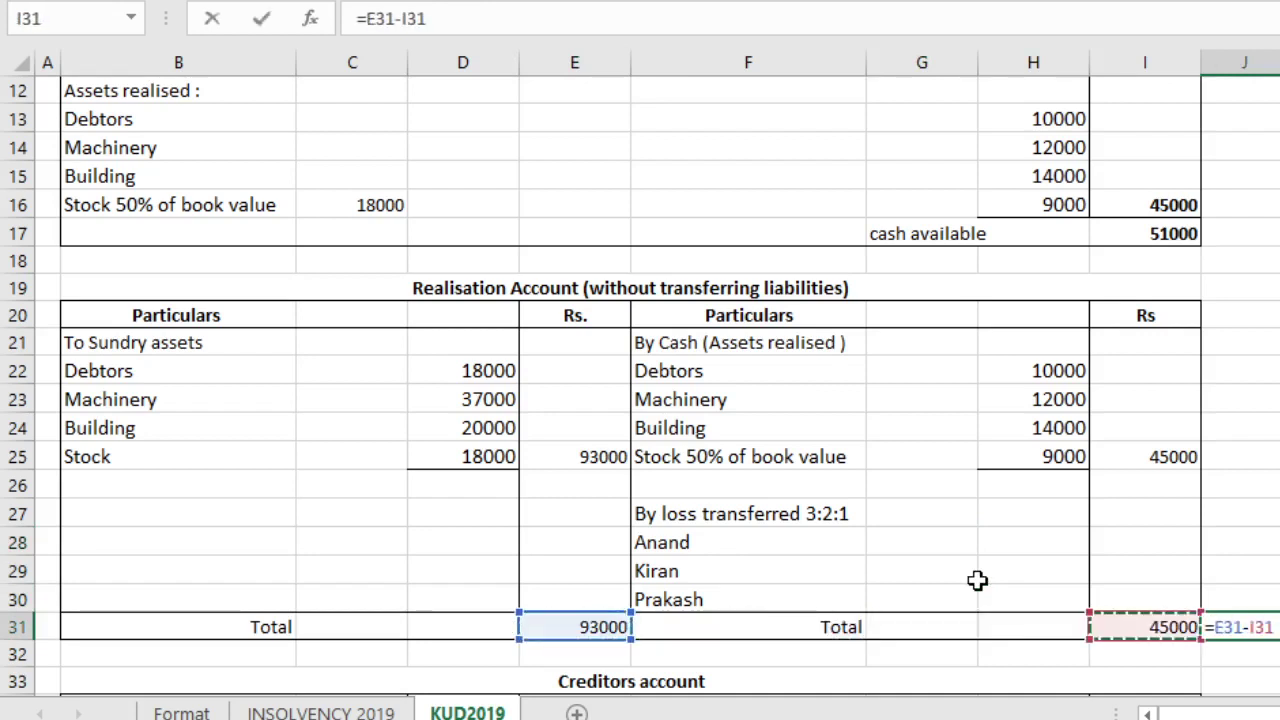
pyautogui.press('Return')
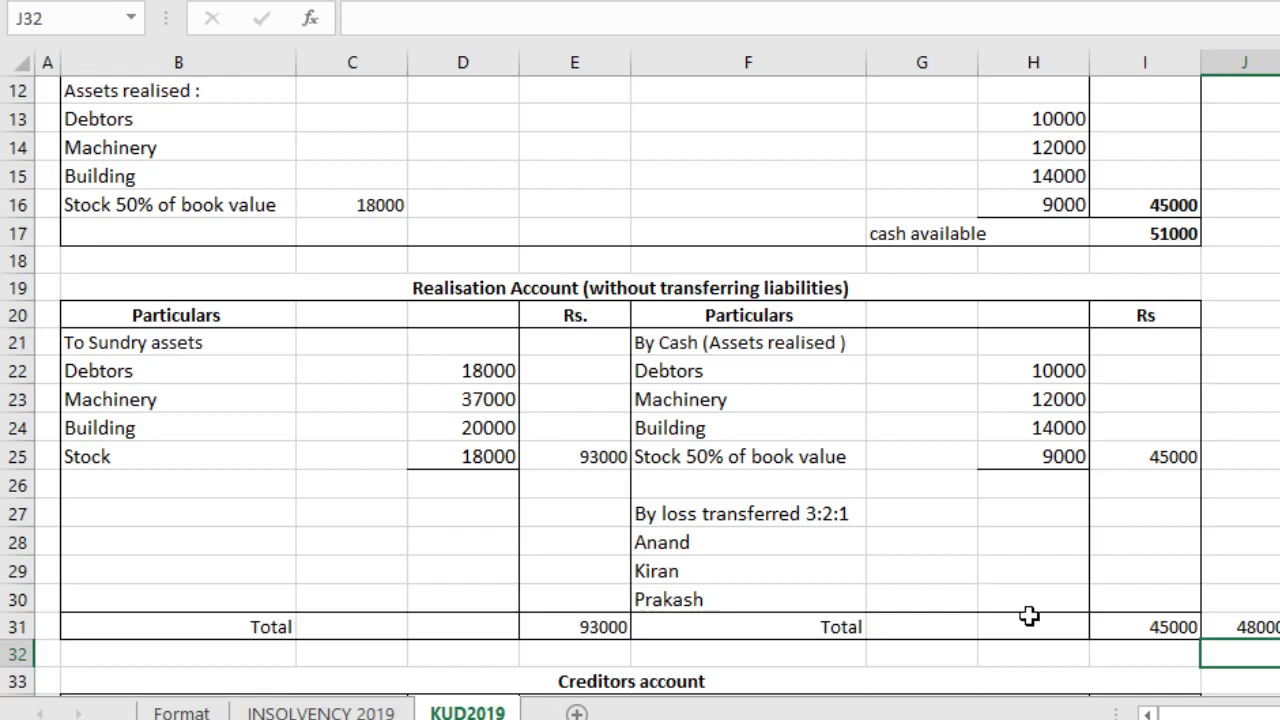
pyautogui.moveTo(1055, 382); pyautogui.dragTo(1051, 442)
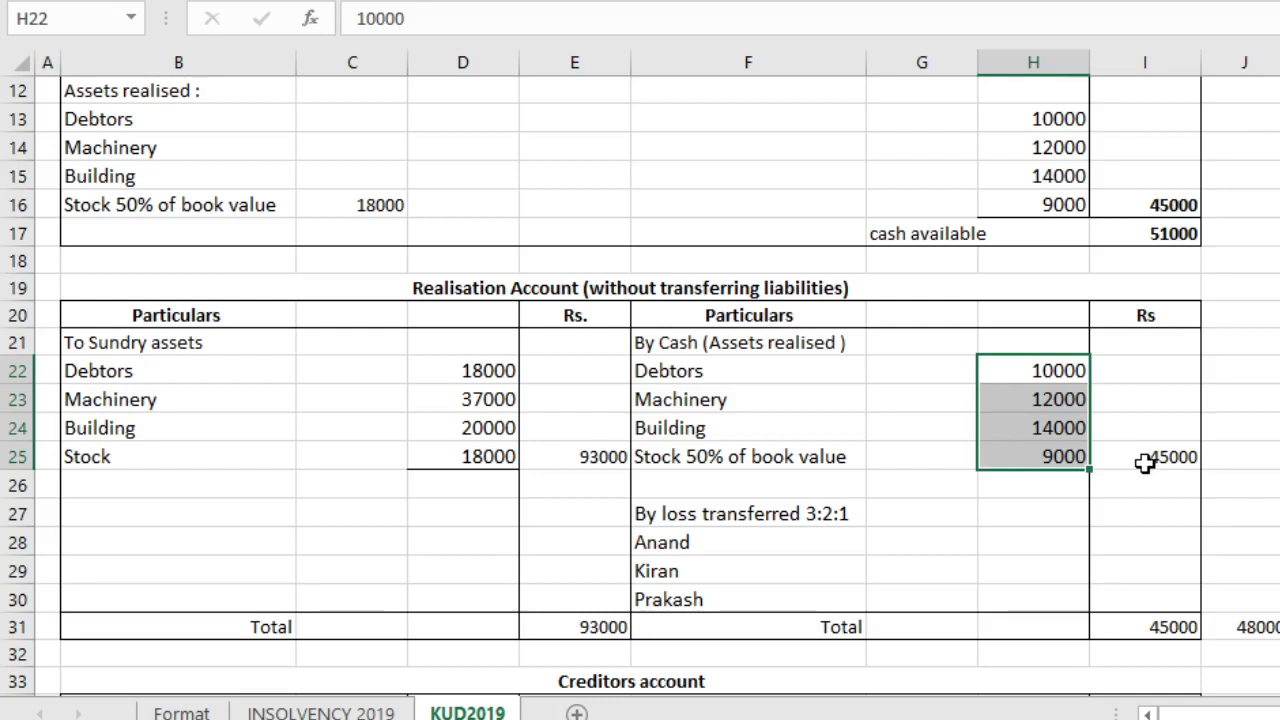
pyautogui.click(913, 537)
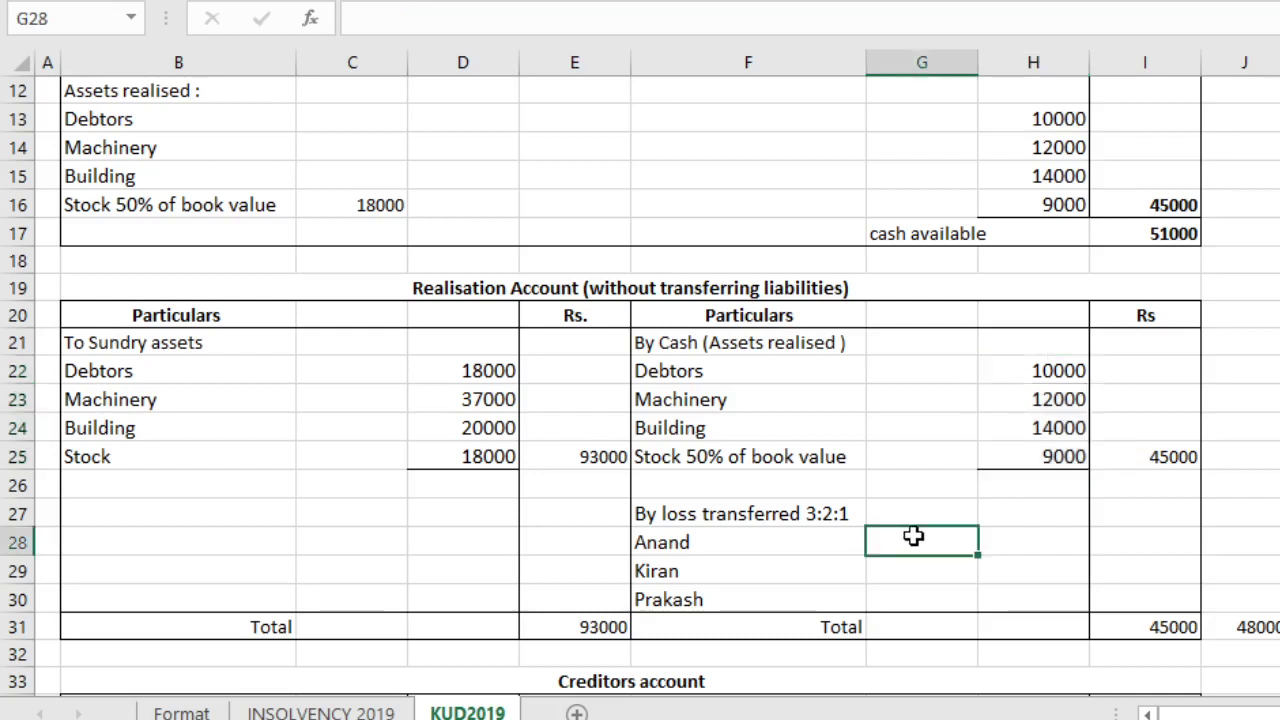
pyautogui.click(1036, 372)
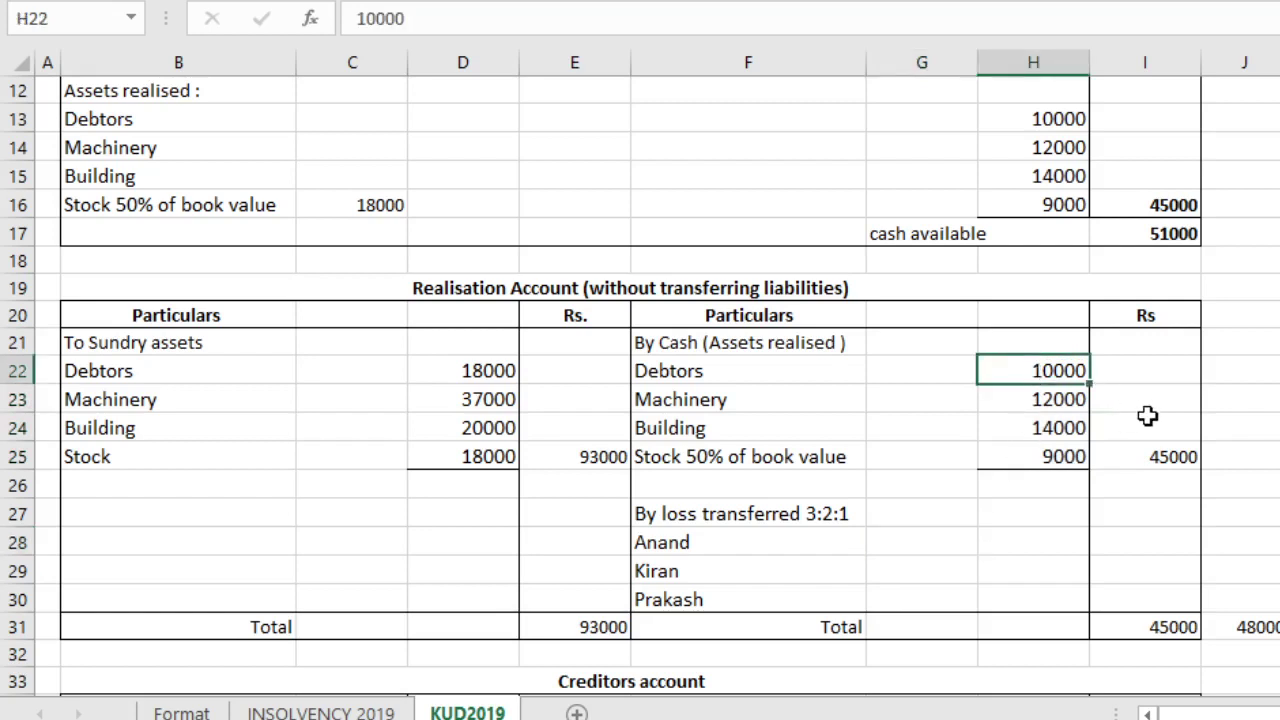
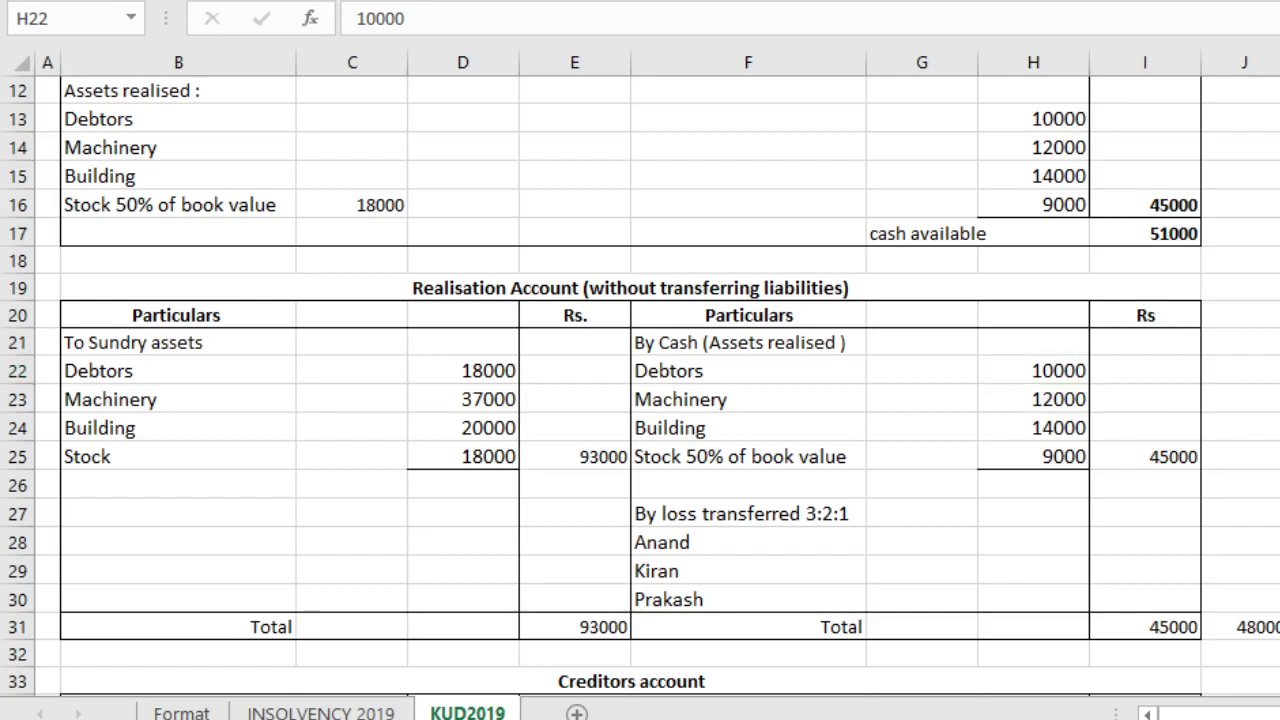
# Step: Enter the partners' shares of the realisation loss as 24000, 16000 and 8000 in H28:H30
pyautogui.click(1011, 539)
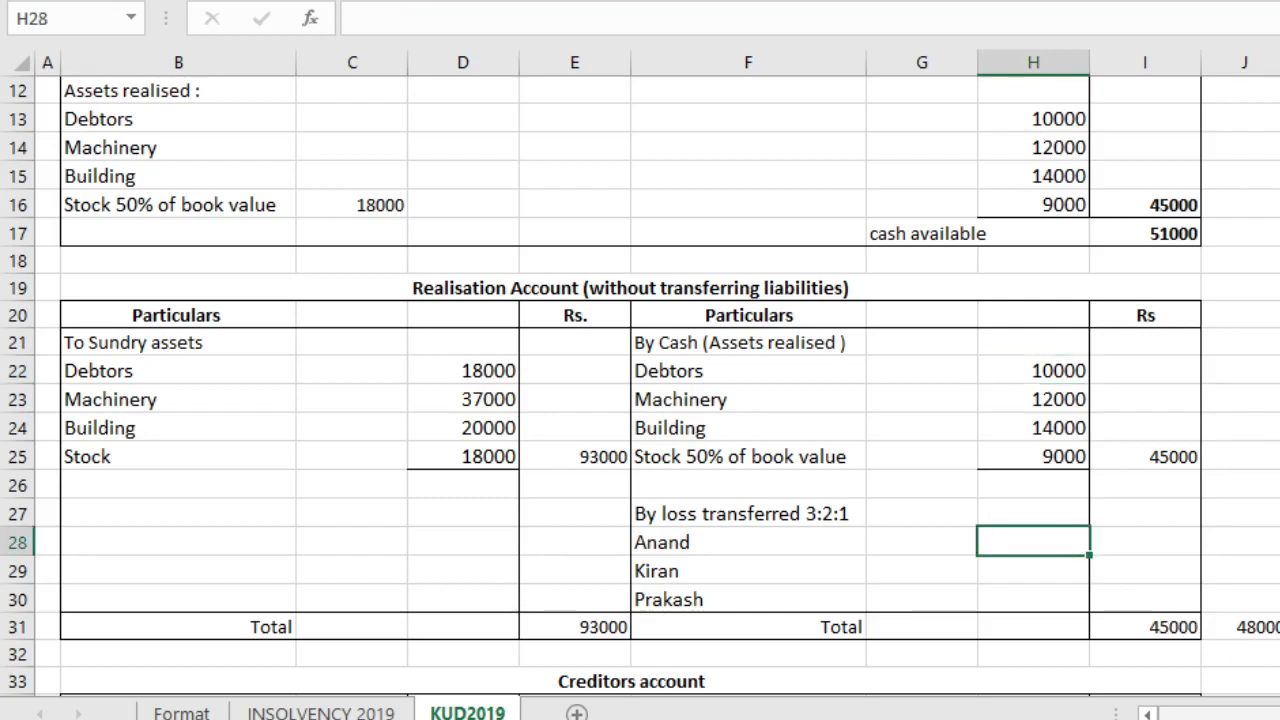
pyautogui.write('24000')
pyautogui.press('Return')
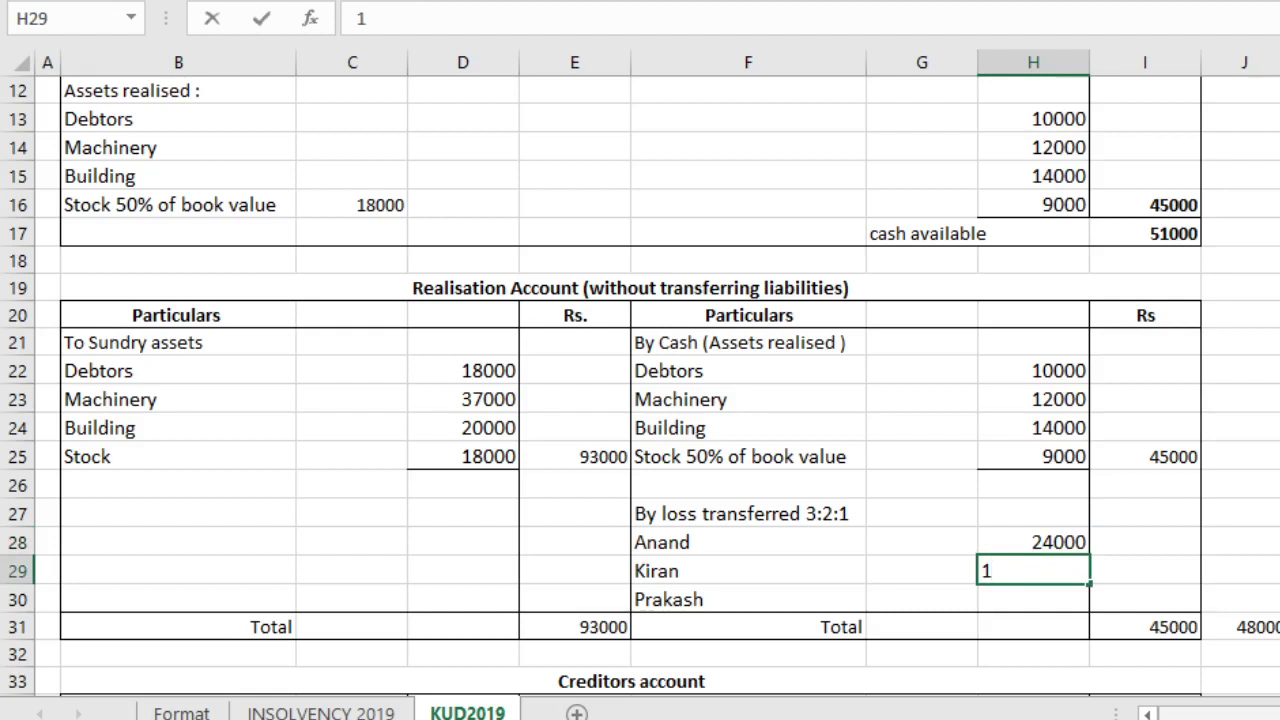
pyautogui.write('6000')
pyautogui.press('Return')
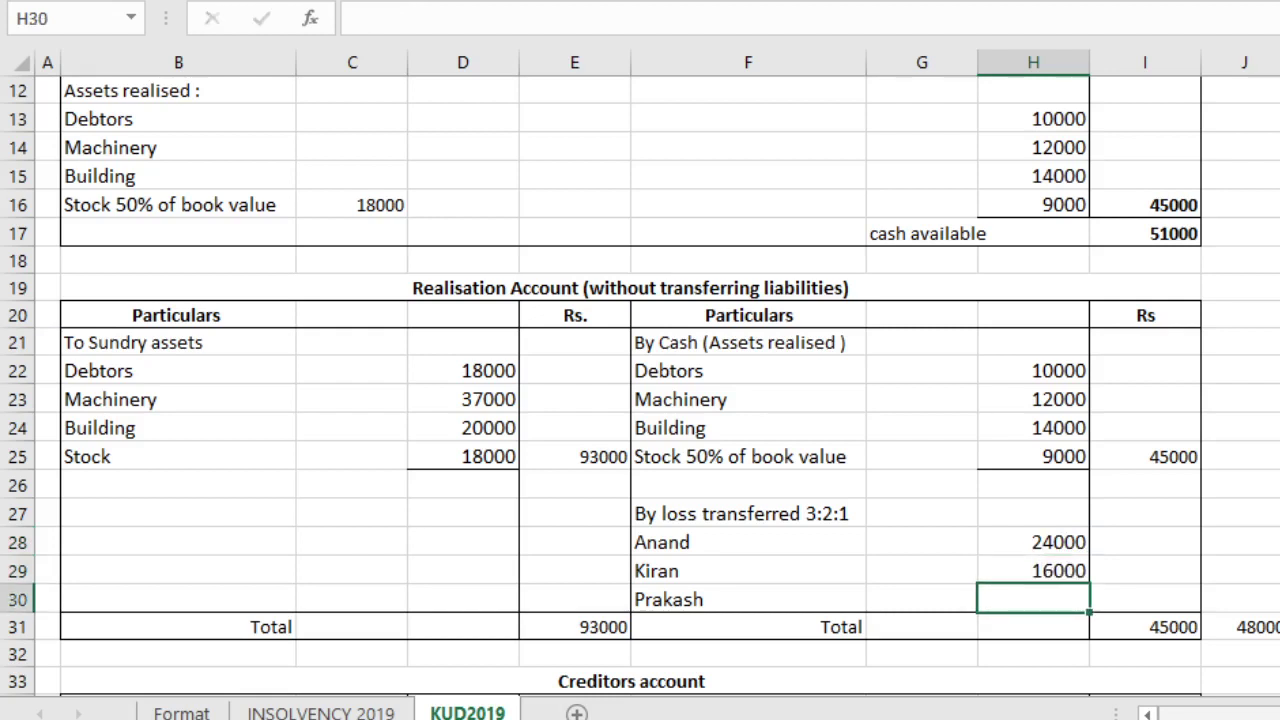
pyautogui.write('8000')
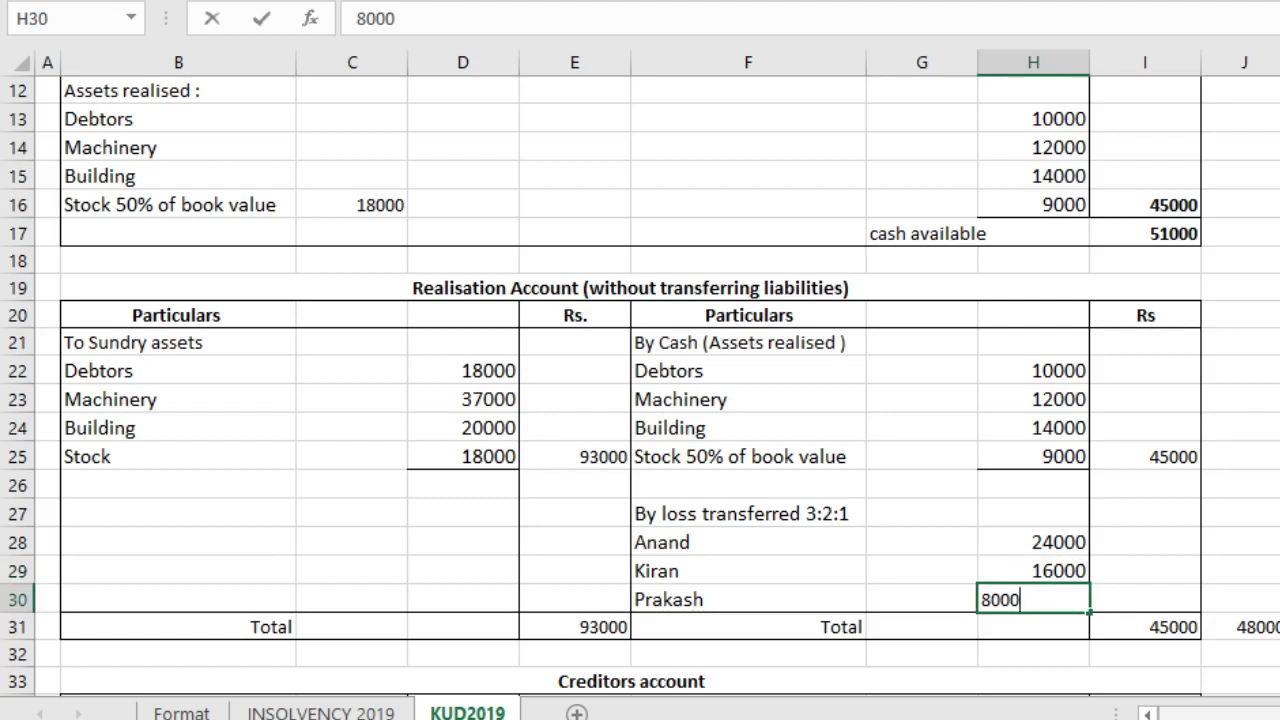
# Step: Total the partners' loss shares H28:H30 in I30 with a SUM formula
pyautogui.click(1183, 603)
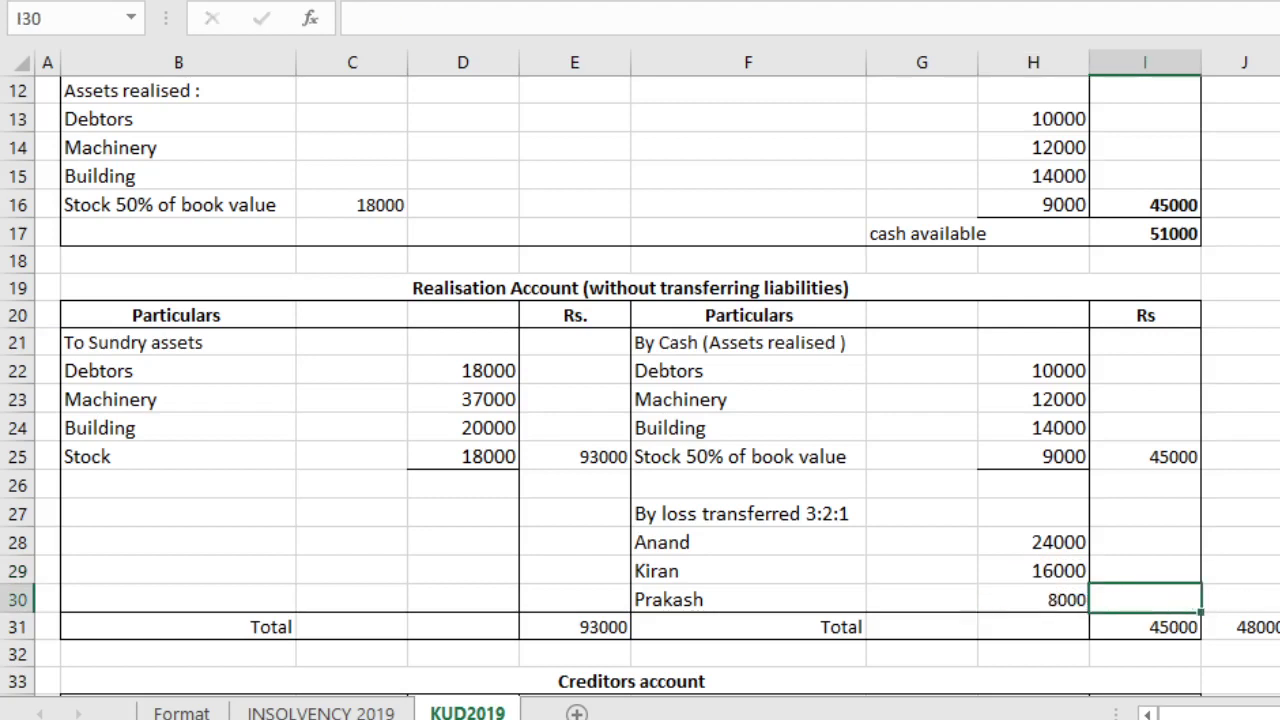
pyautogui.write('=sum(')
pyautogui.press('Left')
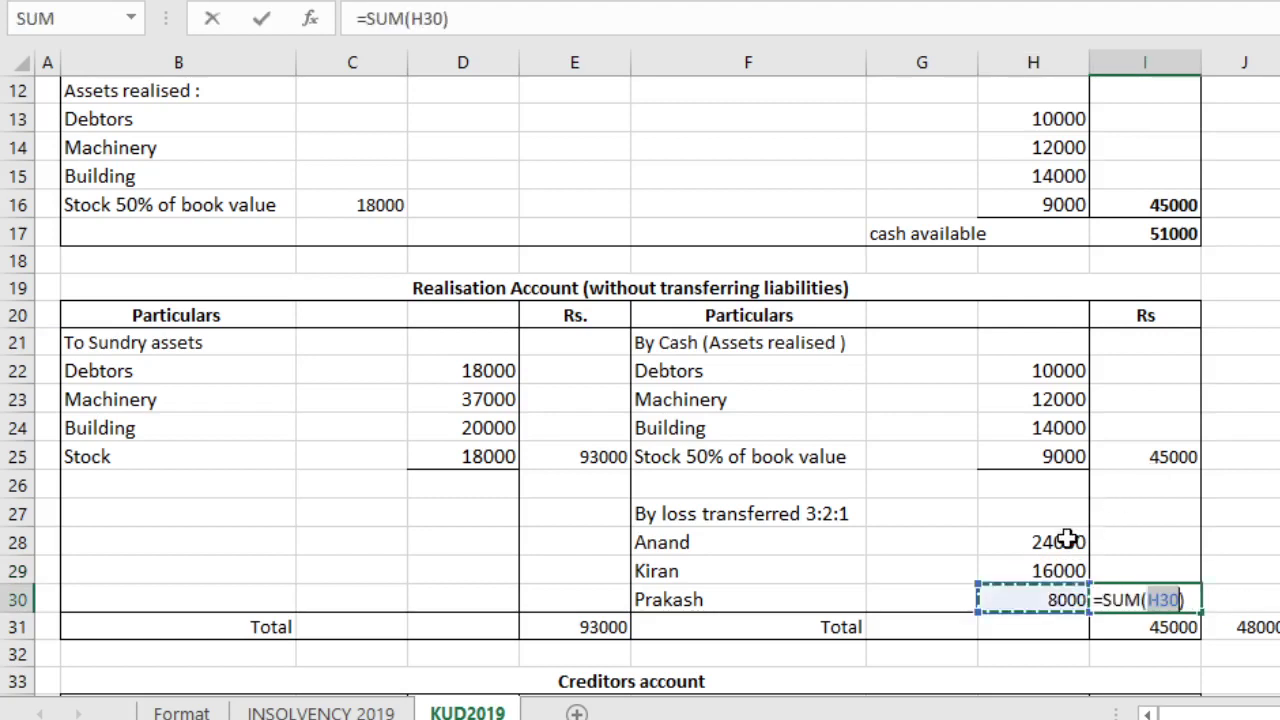
pyautogui.moveTo(1062, 545); pyautogui.dragTo(1065, 602)
pyautogui.press('Return')
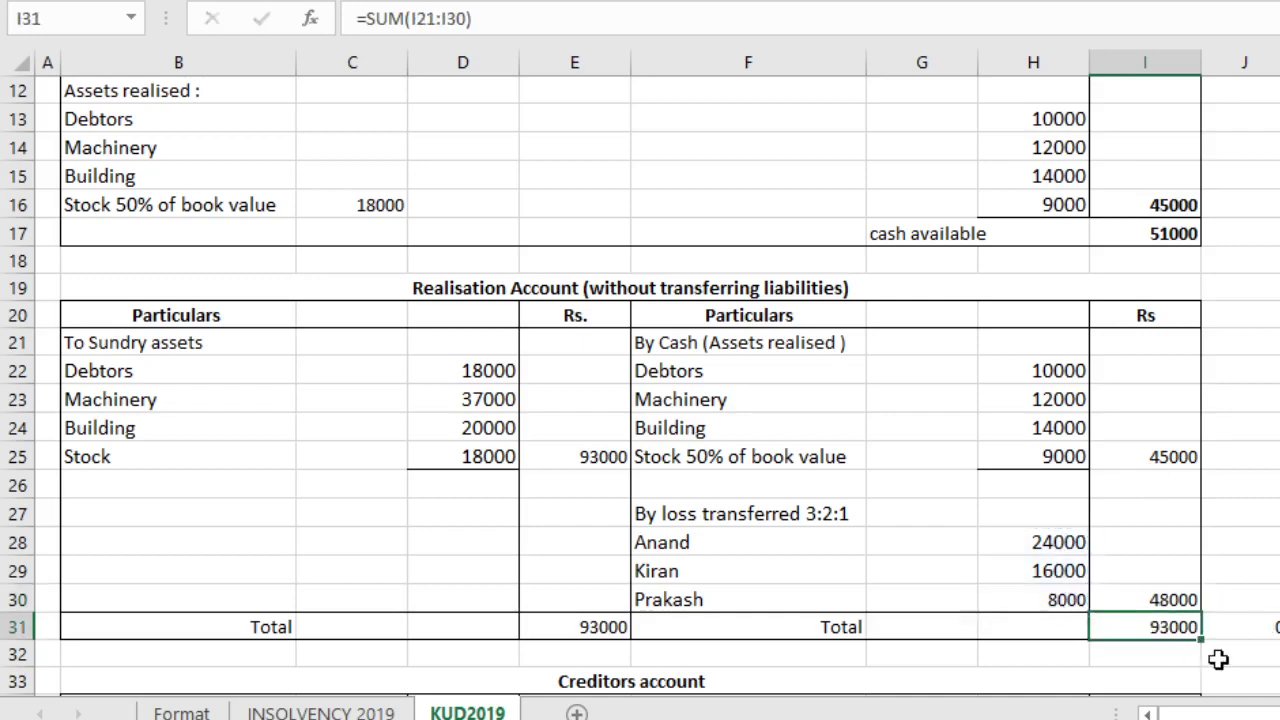
# Step: Enter "By Balance b/d" in E35 of the Creditors account with the amount 60000 in I35
pyautogui.scroll(-3, 182, 597)
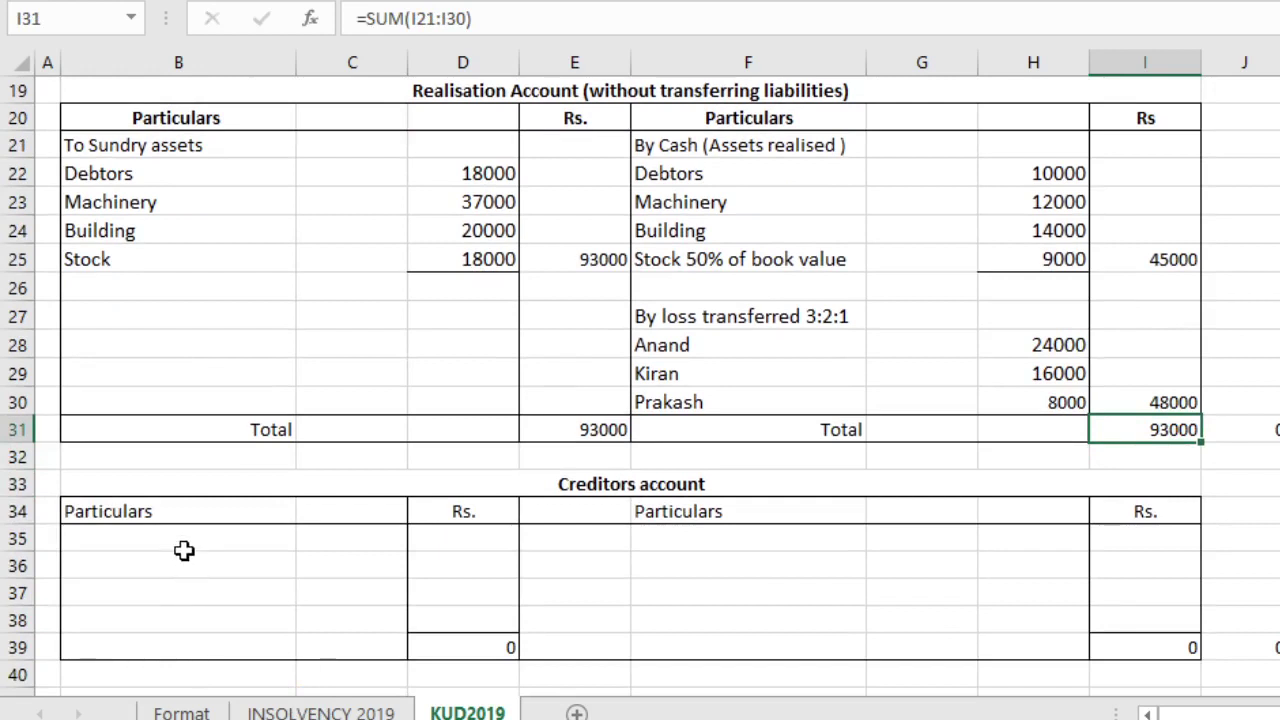
pyautogui.click(181, 546)
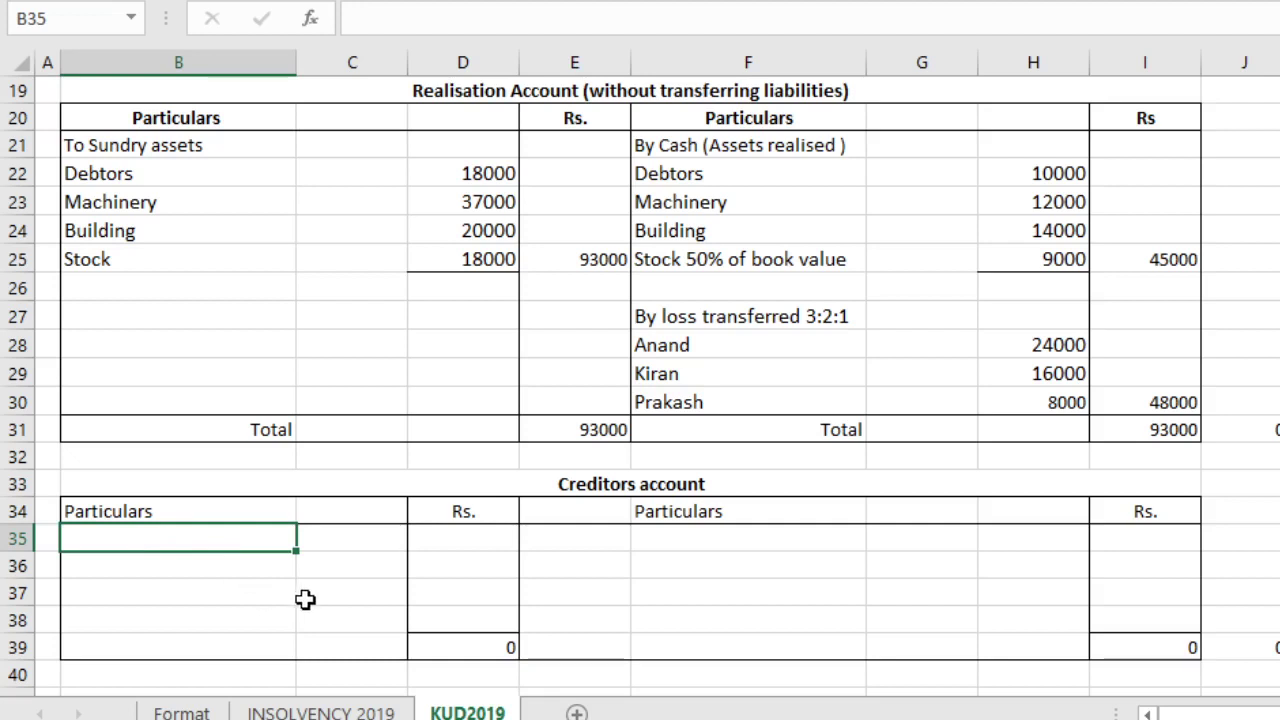
pyautogui.click(613, 550)
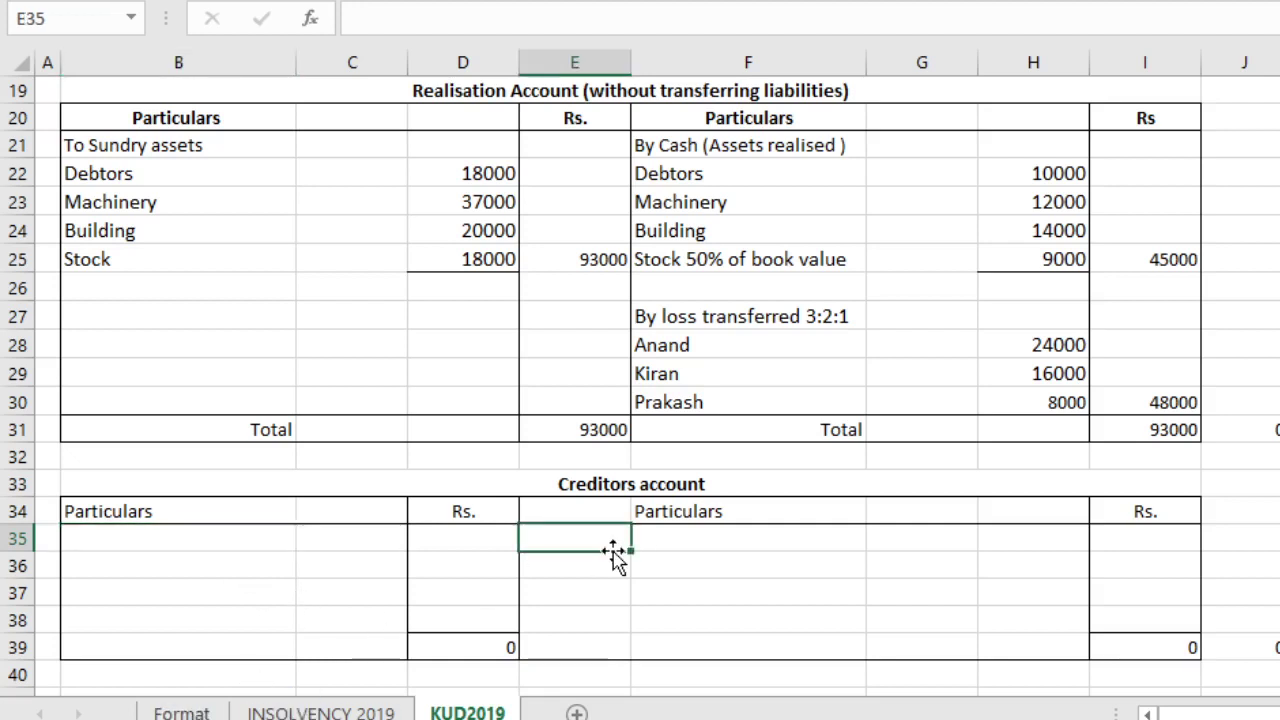
pyautogui.write('By ')
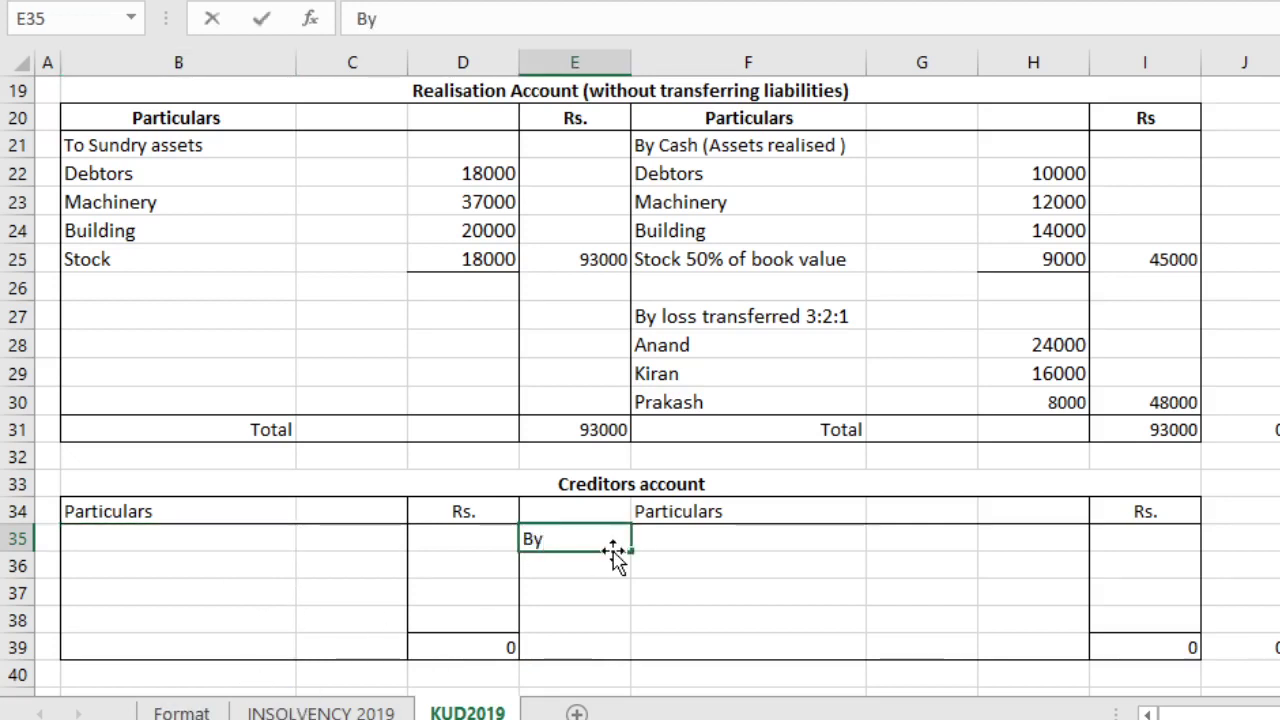
pyautogui.write('Balance b/d')
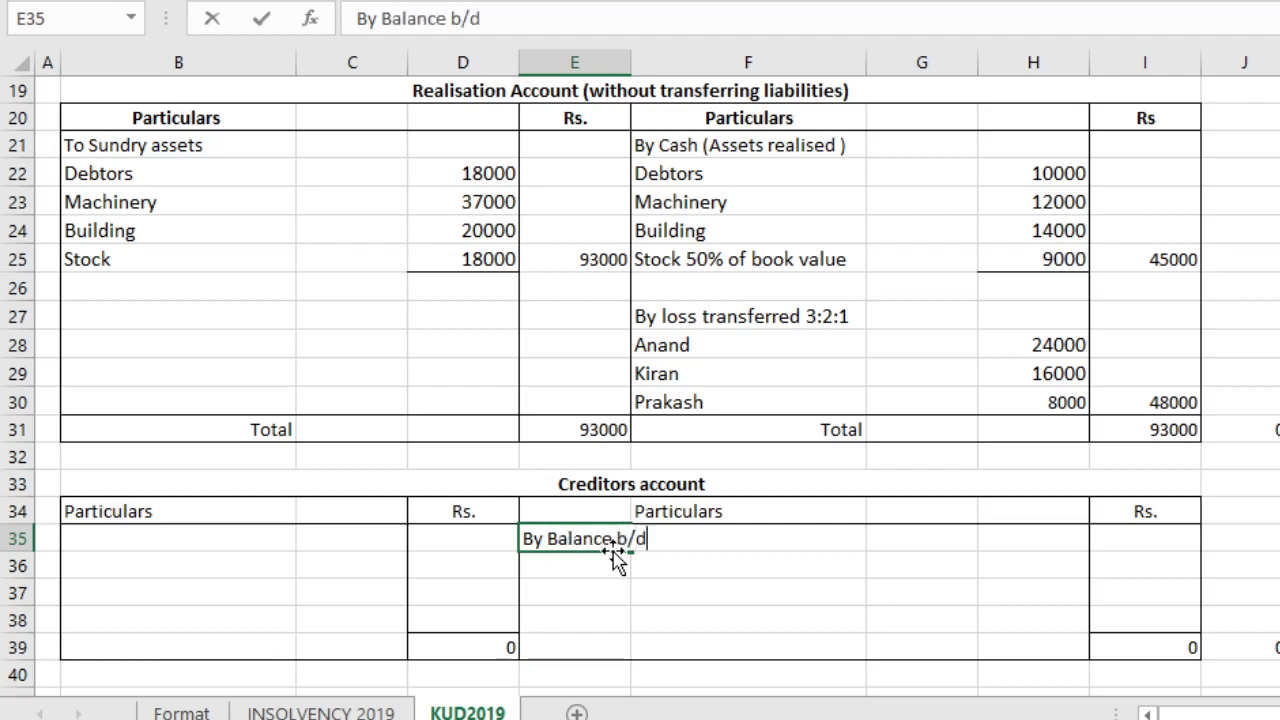
pyautogui.press('Return')
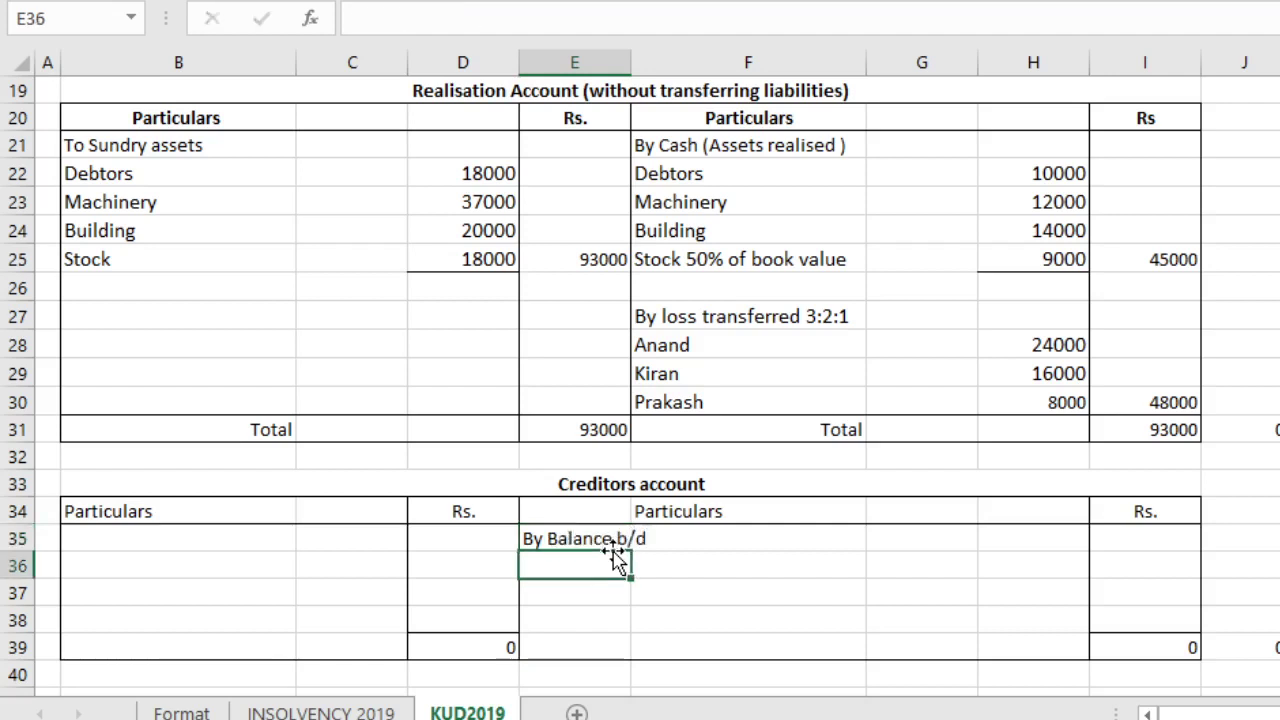
pyautogui.click(1135, 543)
pyautogui.write('60000')
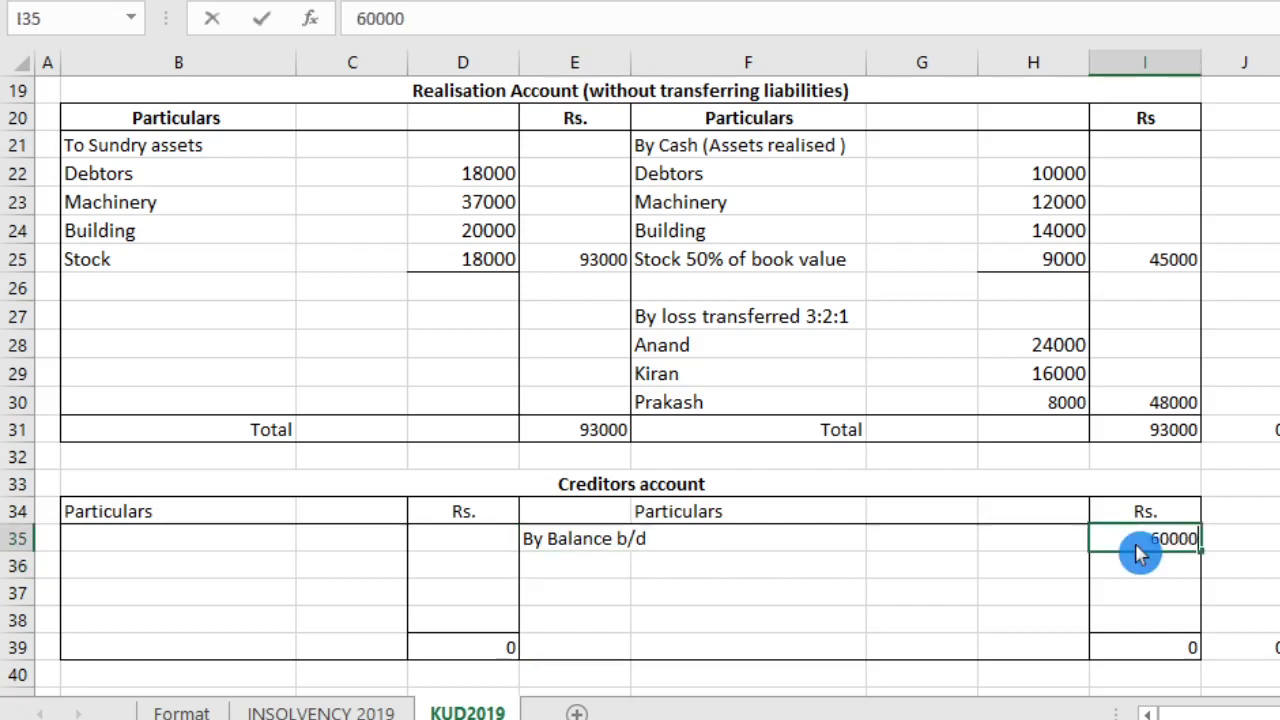
# Step: Commit the opening balance amount and enter "To cash paid" in B35 on the debit side of the Creditors account
pyautogui.press('Return')
pyautogui.click(142, 550)
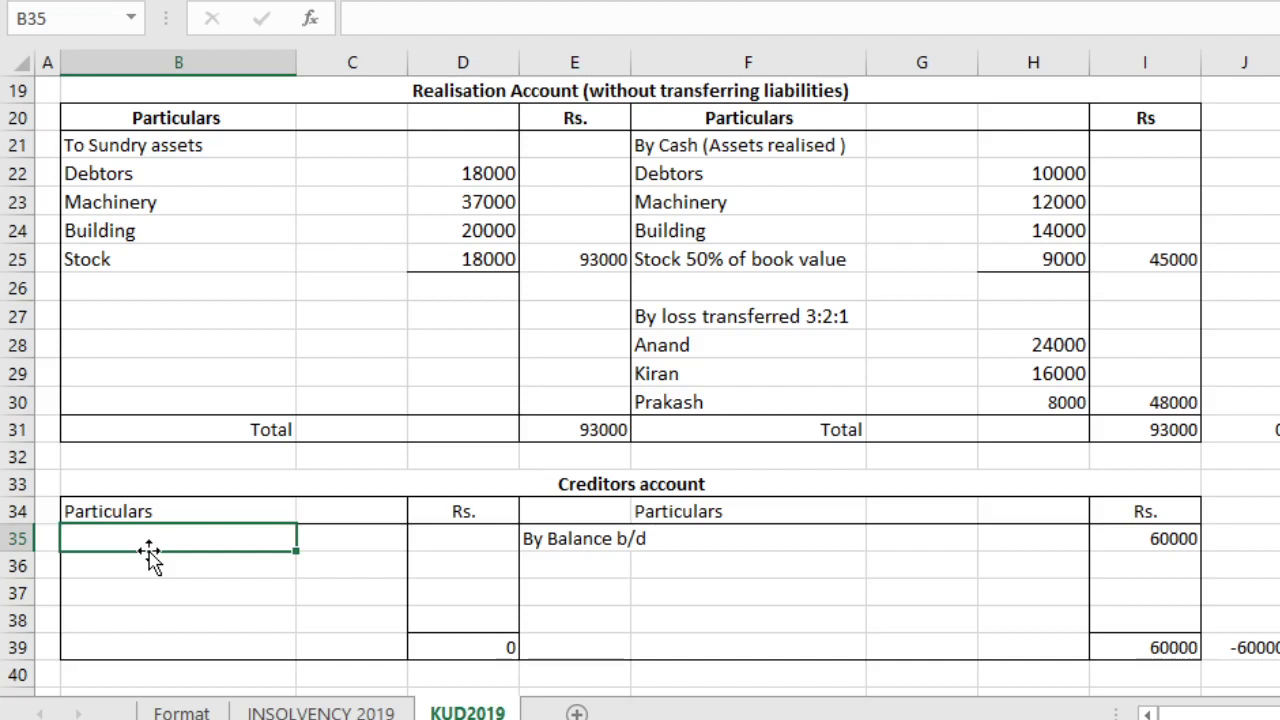
pyautogui.write('to')
pyautogui.press('BackSpace')
pyautogui.press('BackSpace')
pyautogui.write('to')
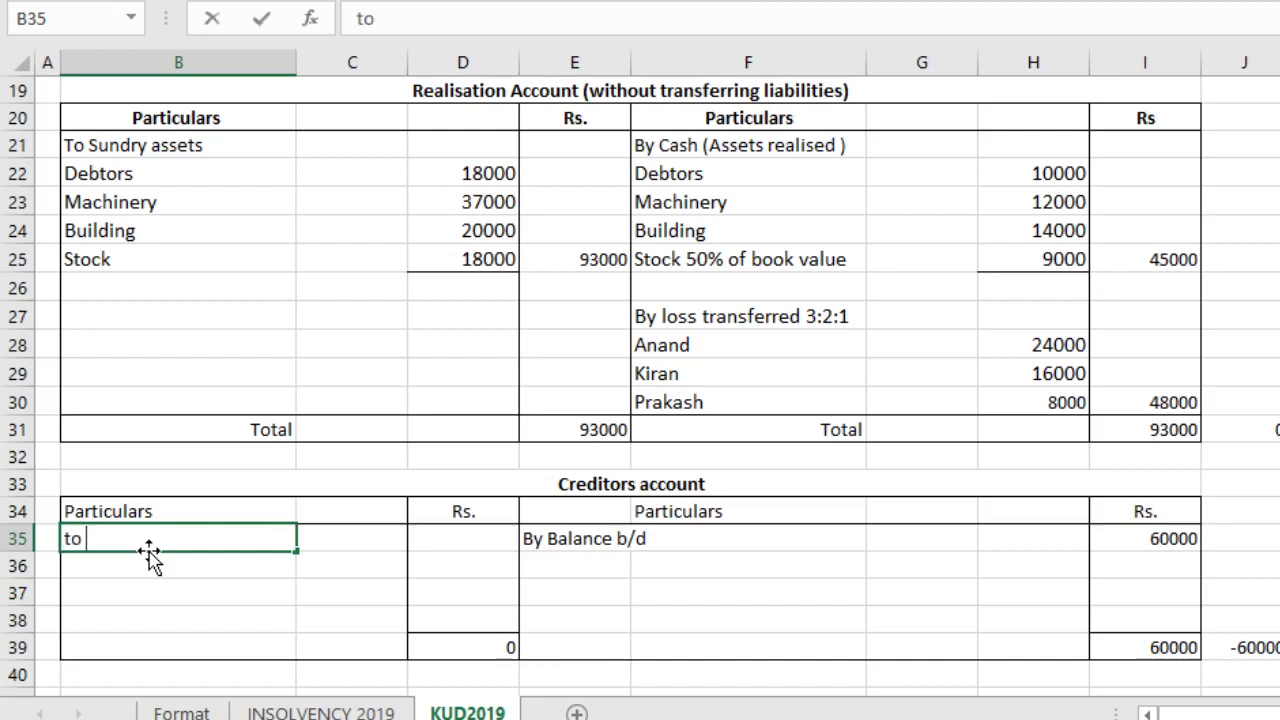
pyautogui.press('BackSpace')
pyautogui.press('BackSpace')
pyautogui.write('To ca')
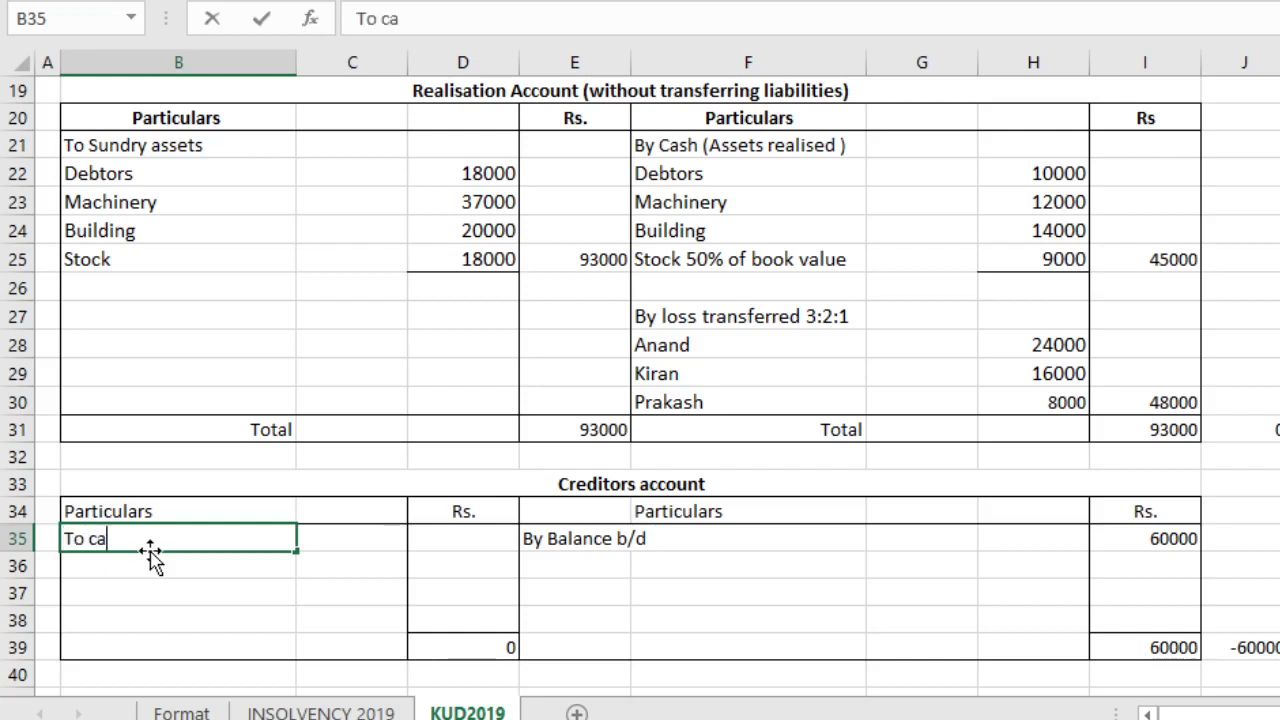
pyautogui.write('sh paid')
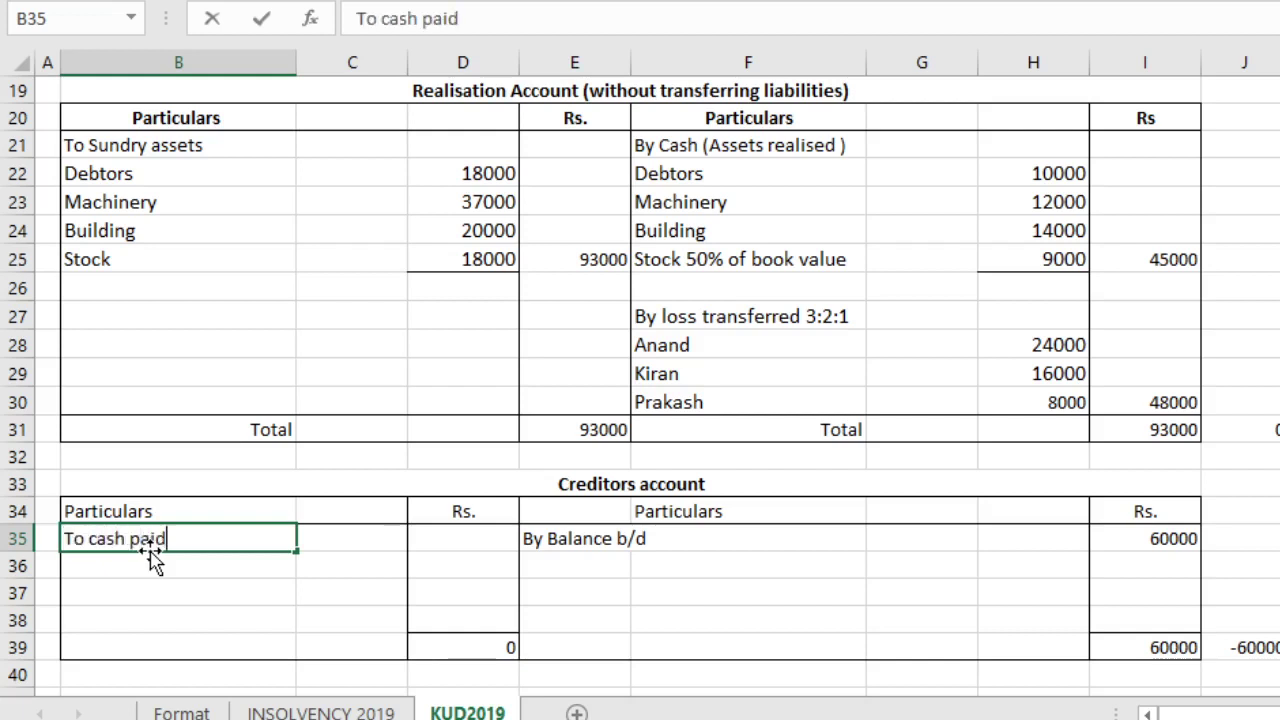
pyautogui.press('Return')
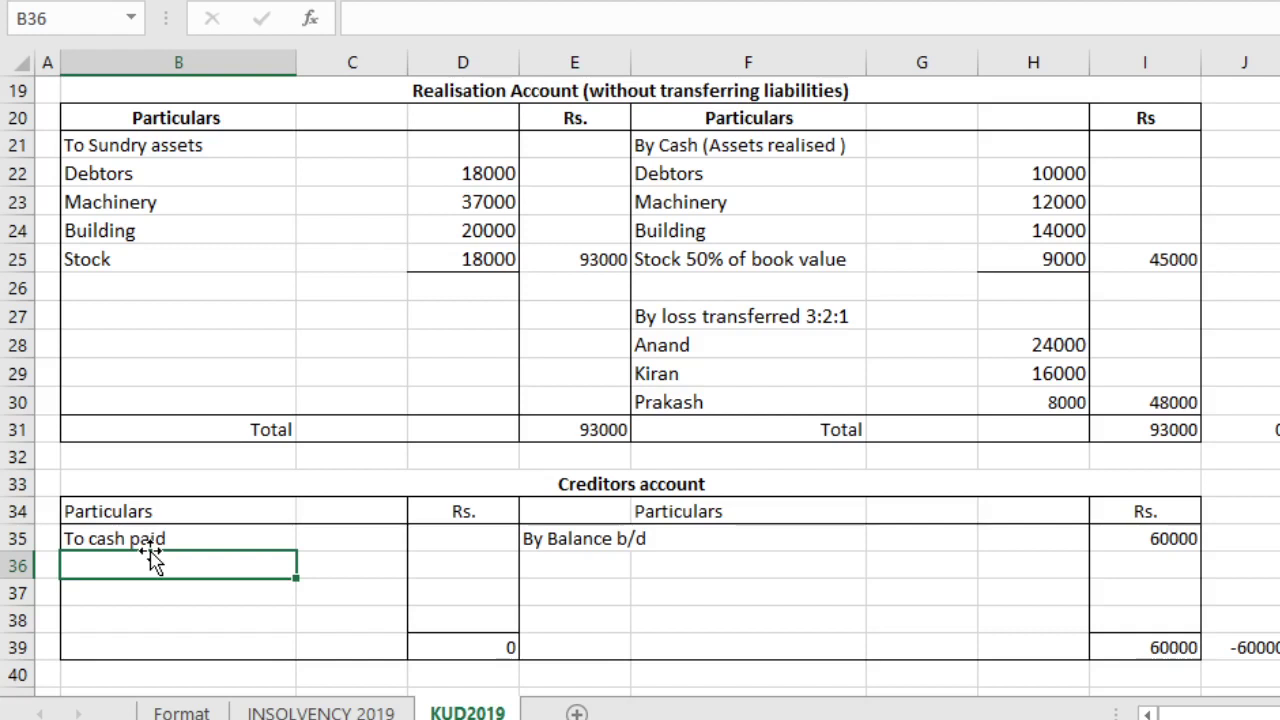
# Step: Add the working note "(60000/75000*51000)" in B36 beneath the cash paid entry
pyautogui.write('(6000')
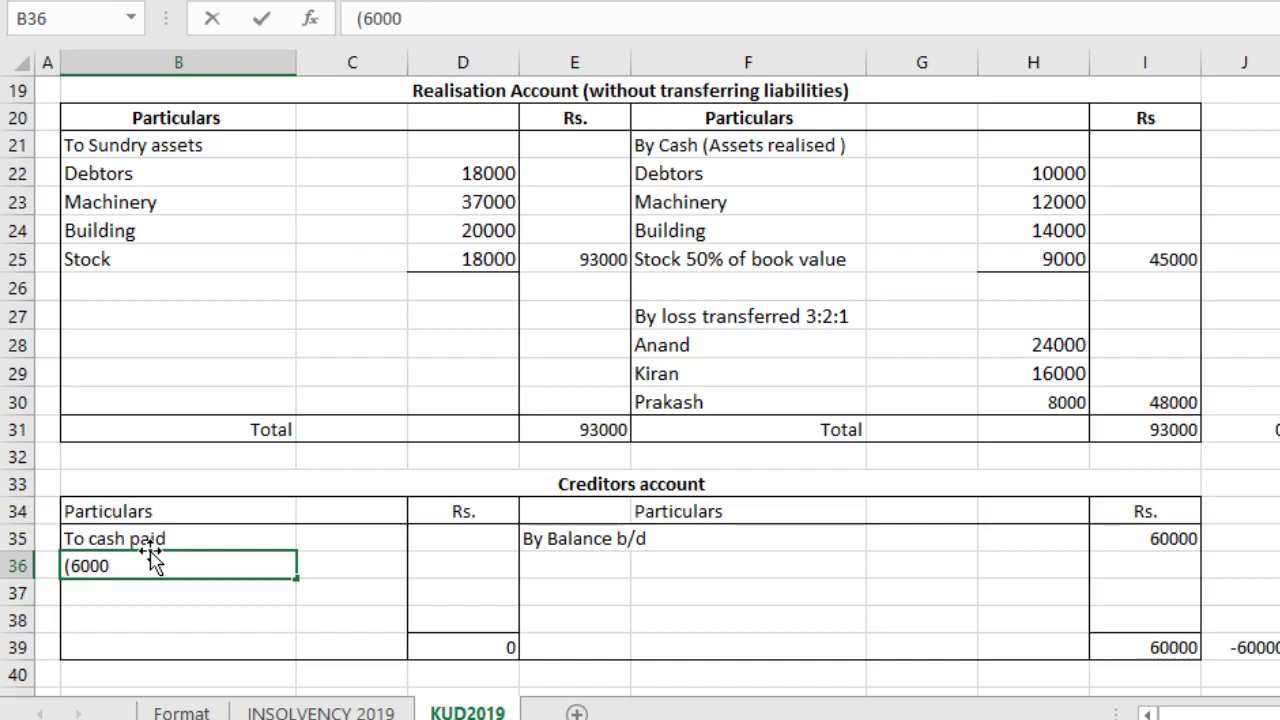
pyautogui.write('0/75000')
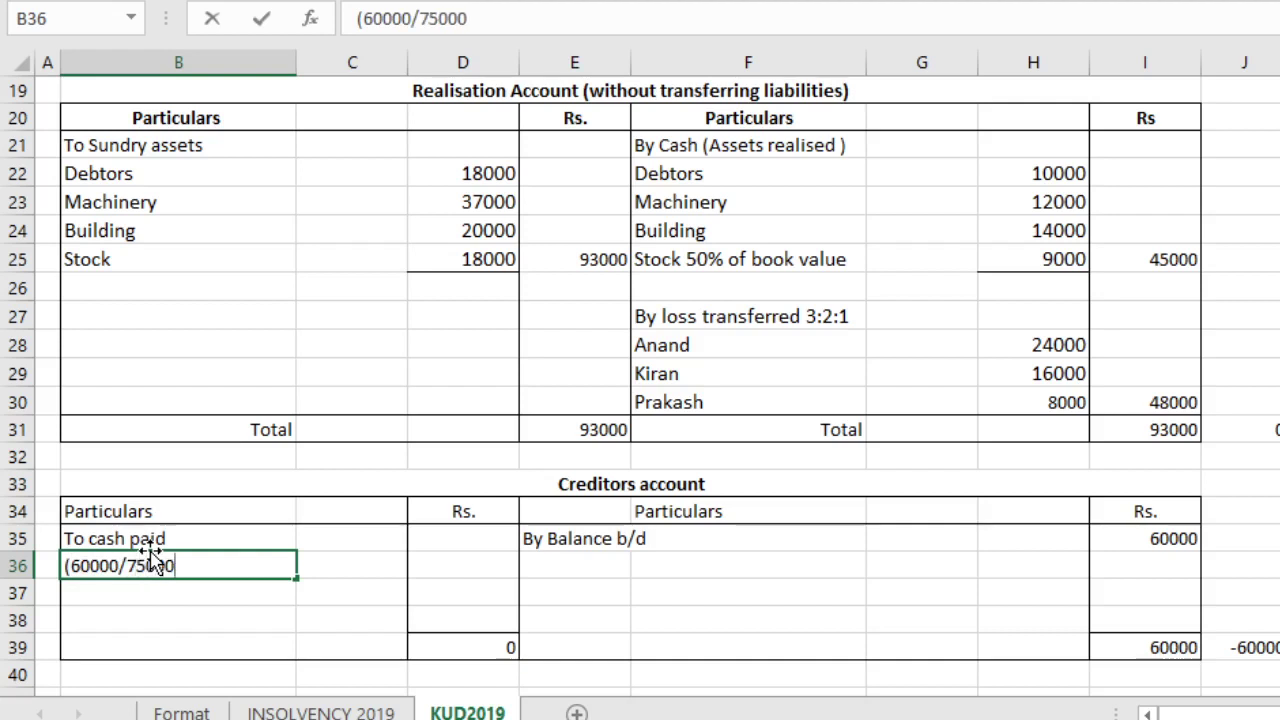
pyautogui.write('*51000')
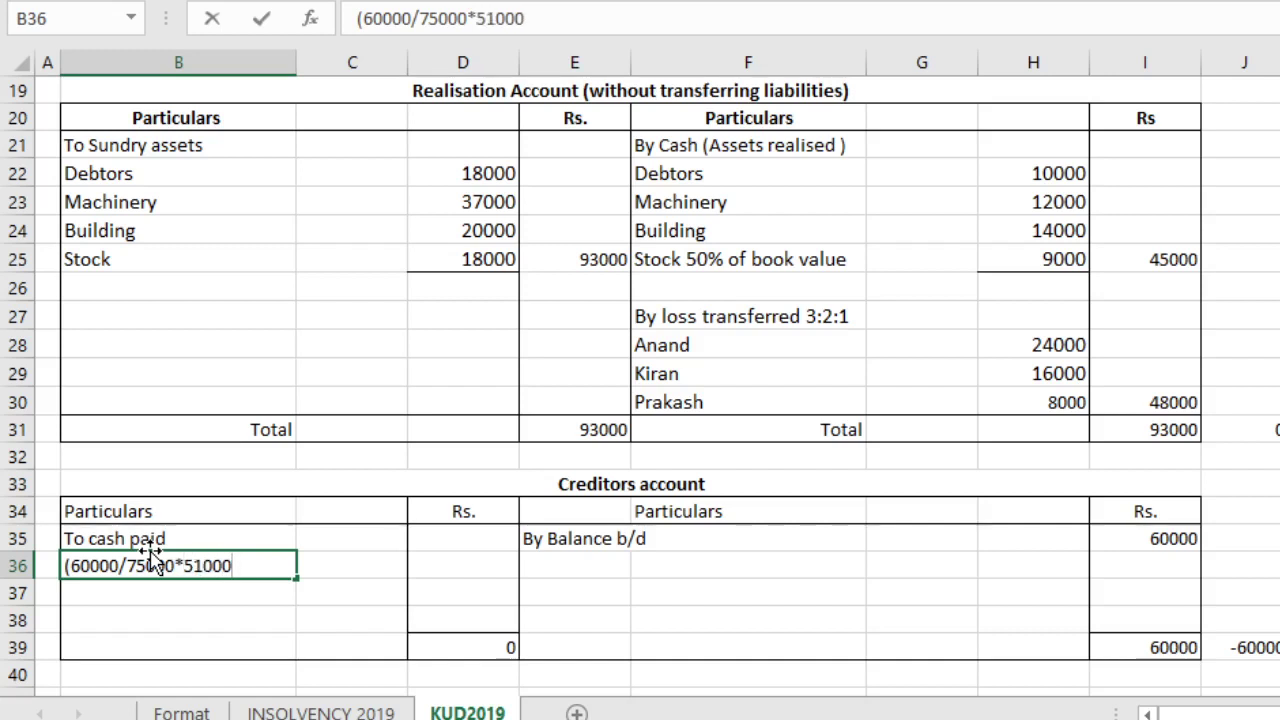
pyautogui.write(')')
pyautogui.press('Return')
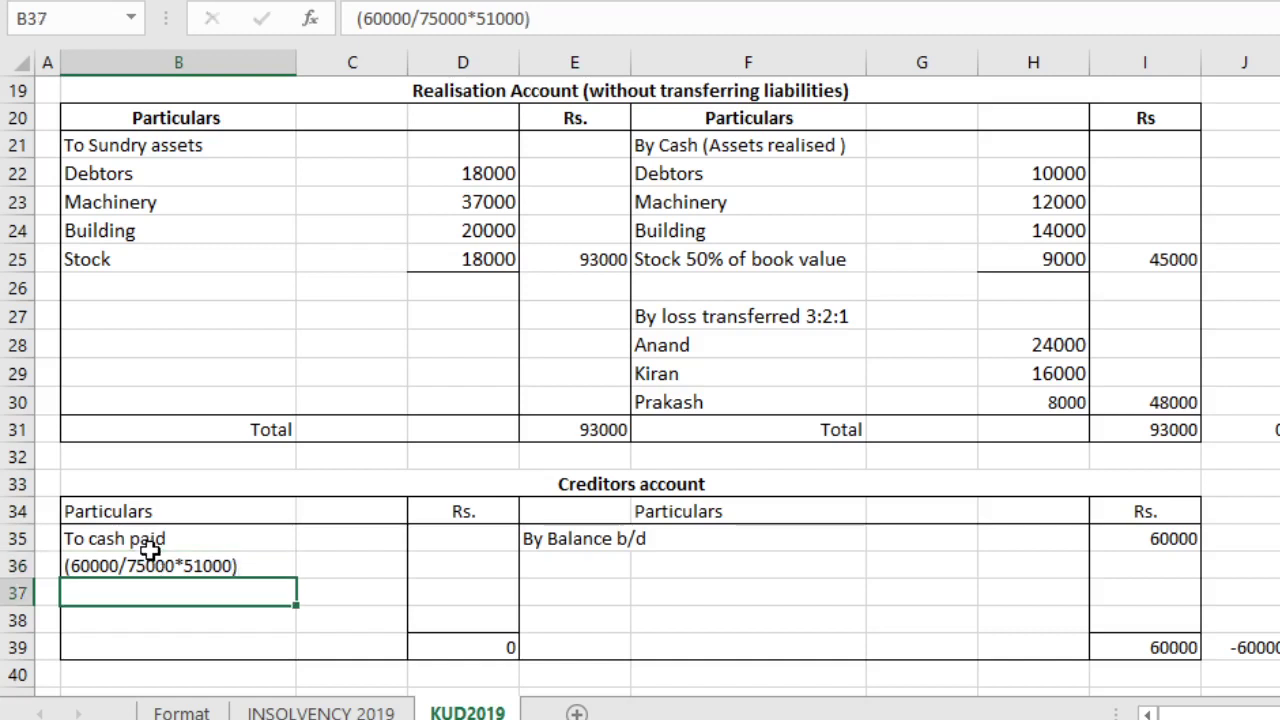
# Step: Enter 40800 in D35 as the amount of cash paid to the creditors
pyautogui.click(432, 542)
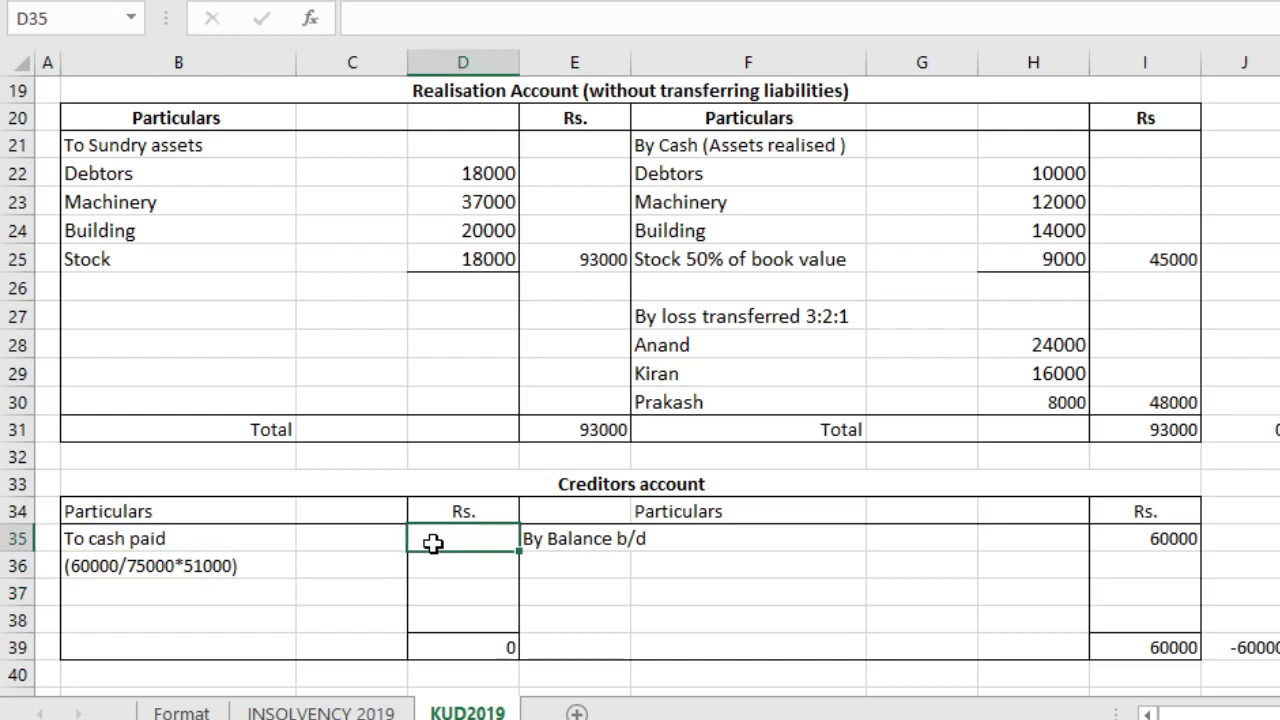
pyautogui.write('40800')
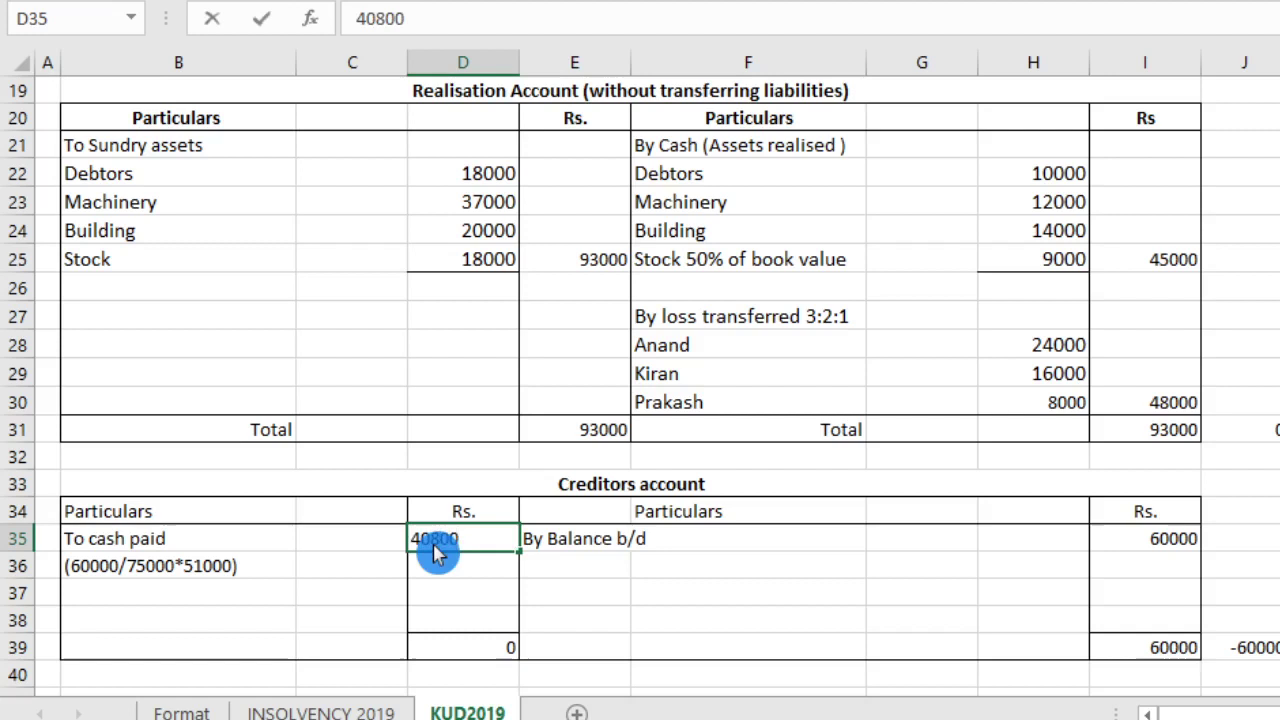
pyautogui.press('Return')
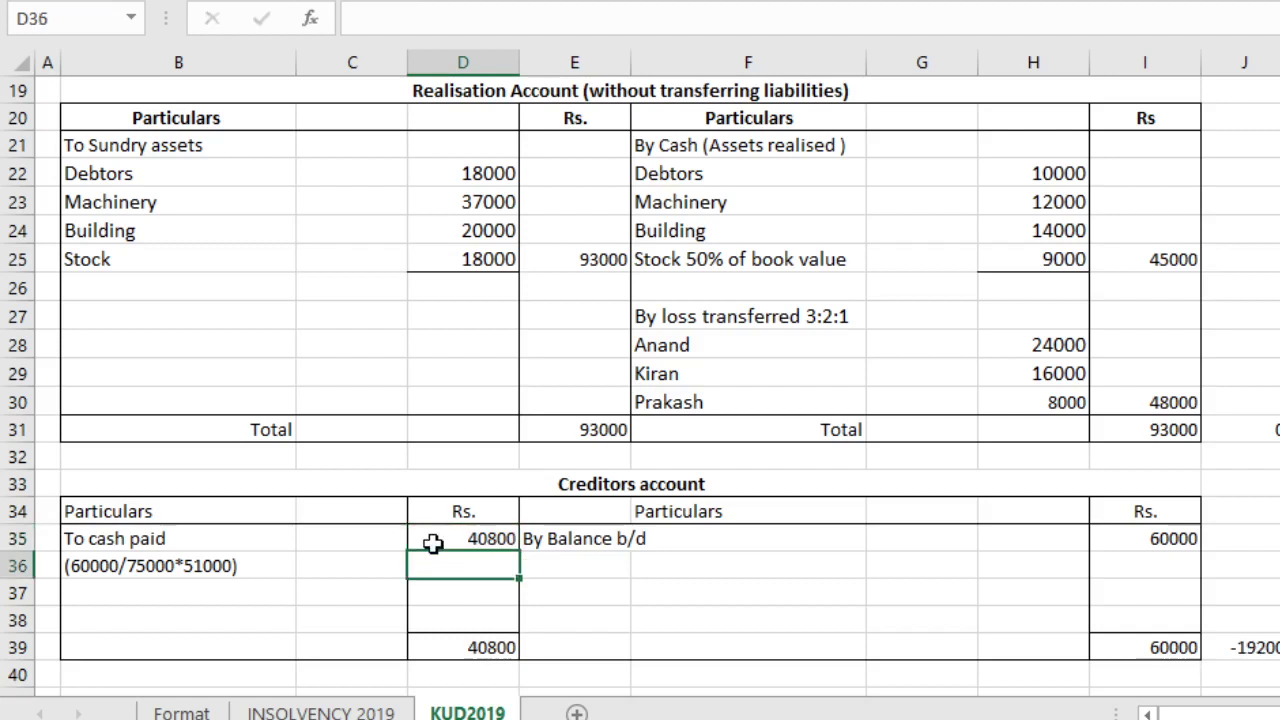
# Step: Begin the next debit entry of the Creditors account in B37 with the word "to"
pyautogui.click(166, 594)
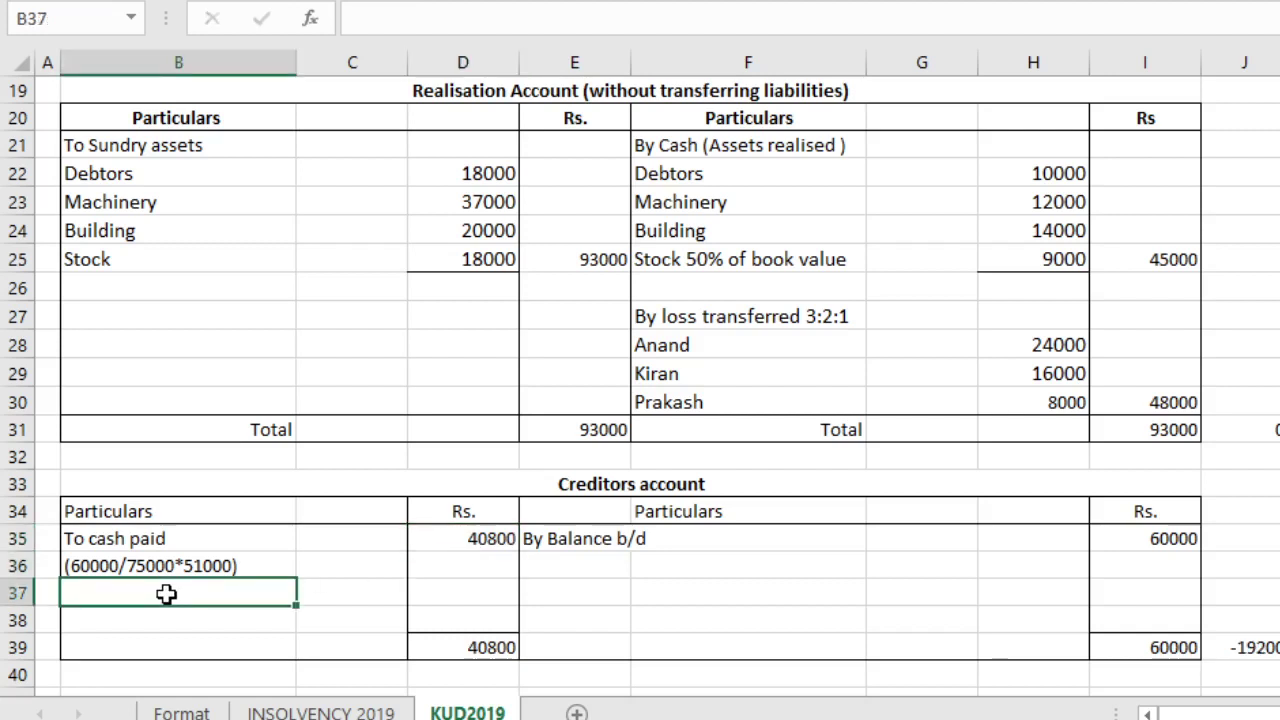
pyautogui.write('to')
pyautogui.press('BackSpace')
pyautogui.press('BackSpace')
pyautogui.press('BackSpace')
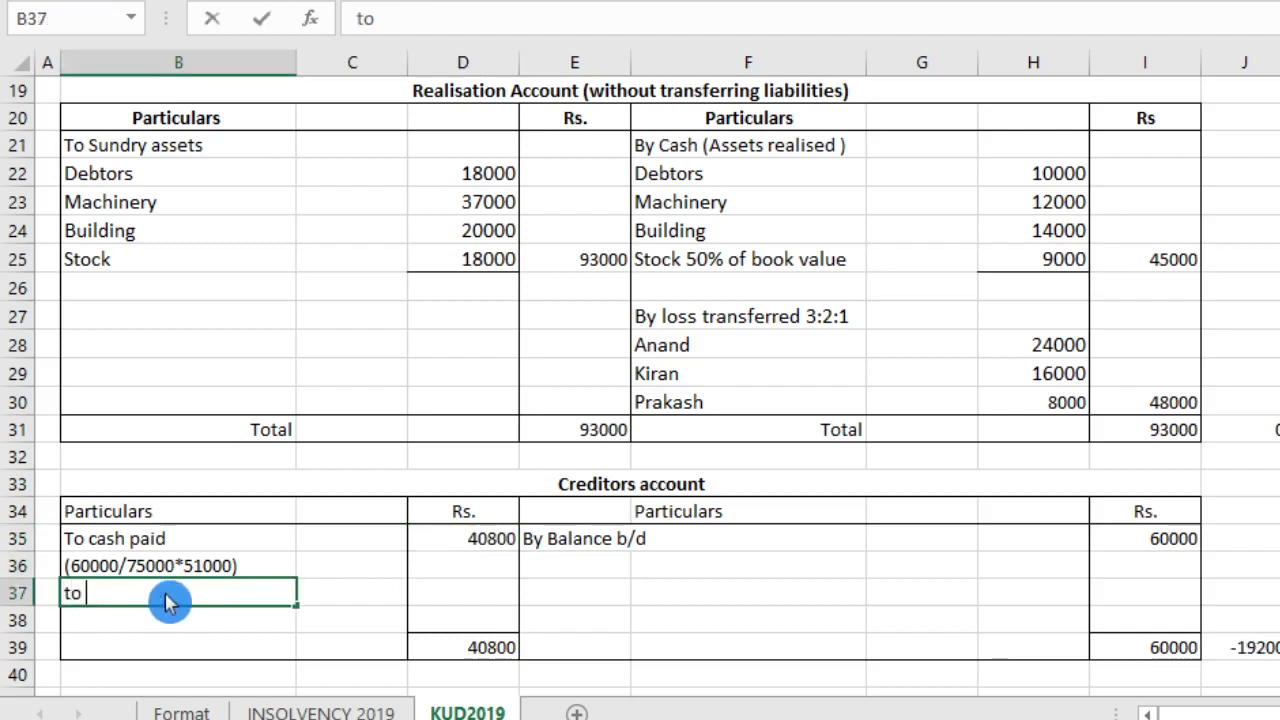
pyautogui.write('to')
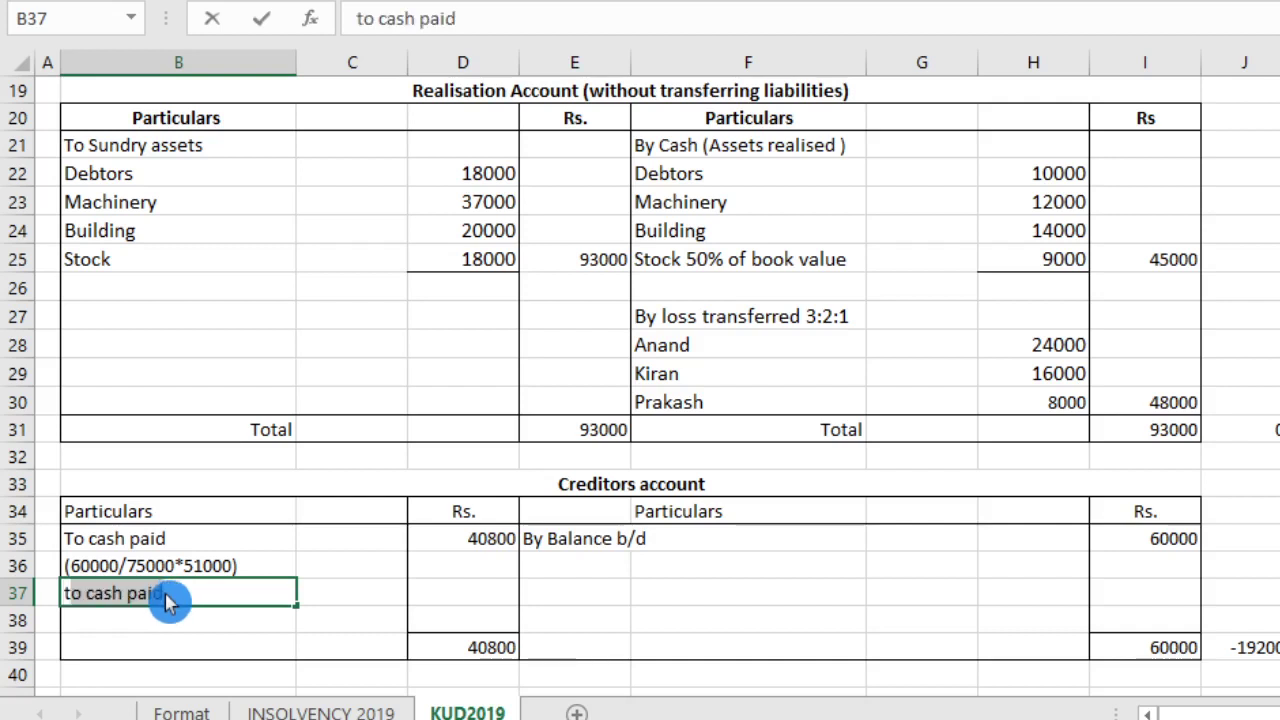
# Step: Enter "To deficiency" in cell B37 on the debit side of the Creditors account
pyautogui.press('BackSpace')
pyautogui.press('BackSpace')
pyautogui.press('BackSpace')
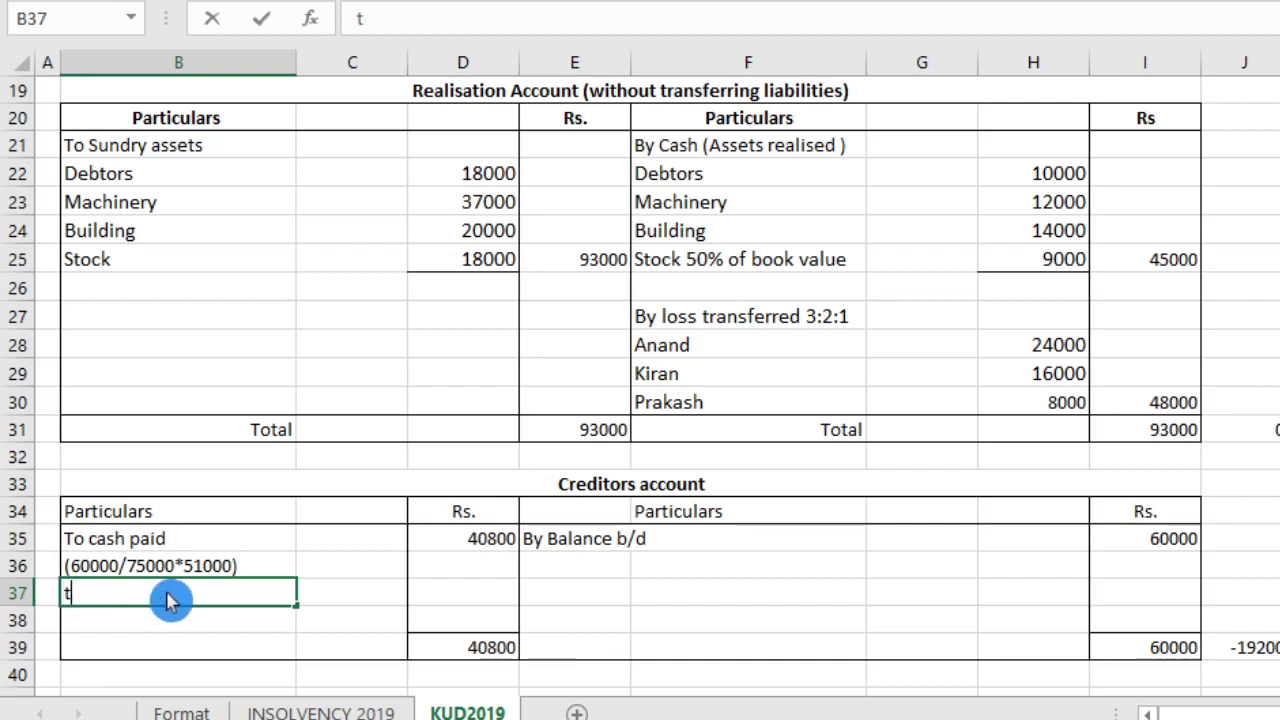
pyautogui.write('To ')
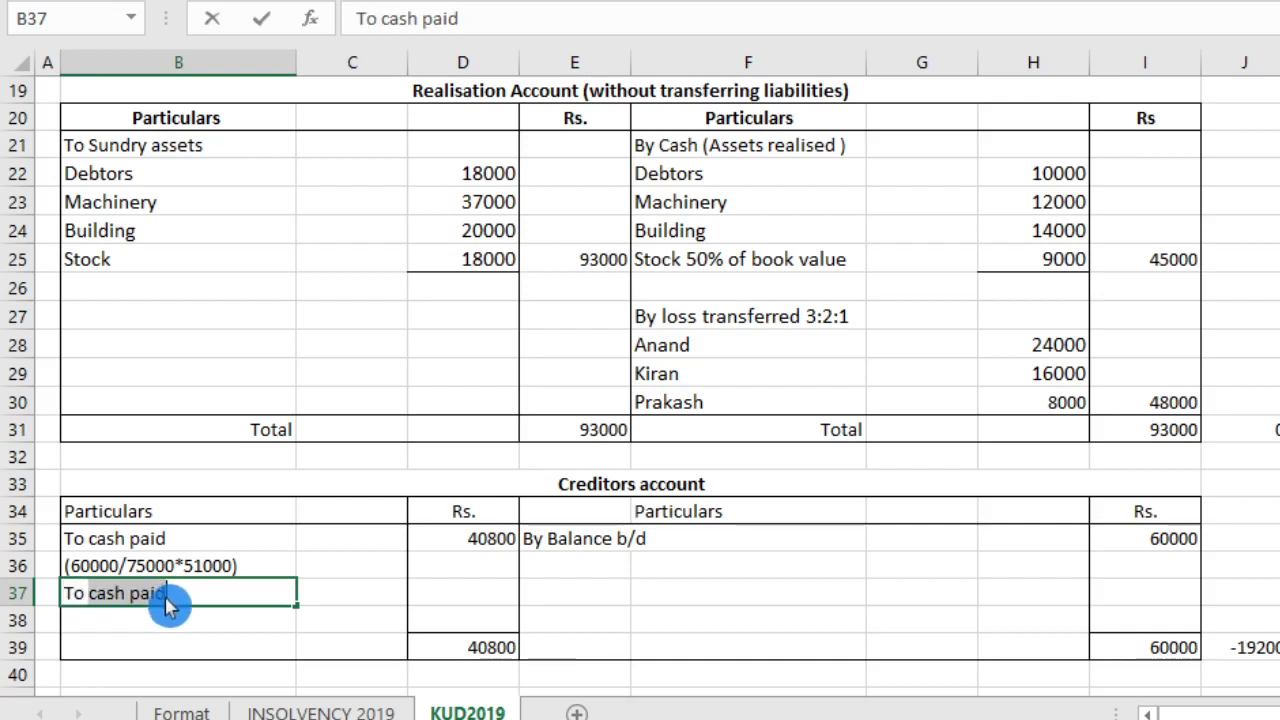
pyautogui.write('d')
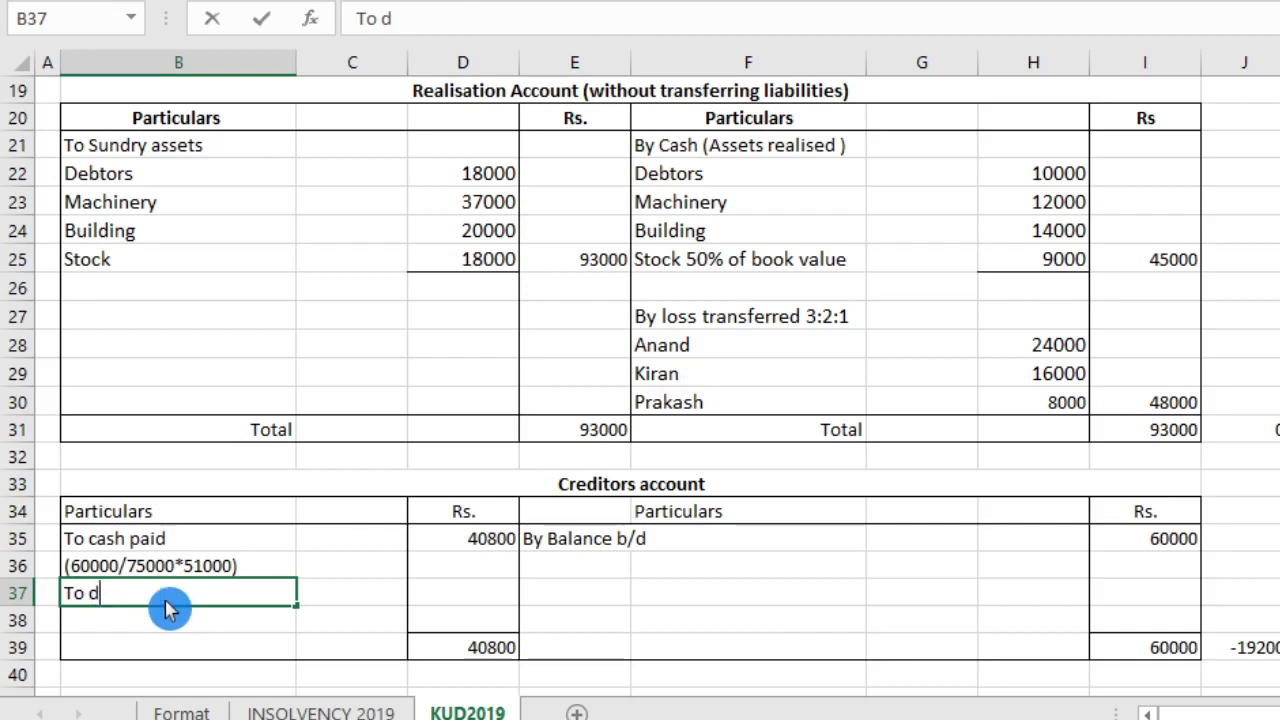
pyautogui.write('eficienc')
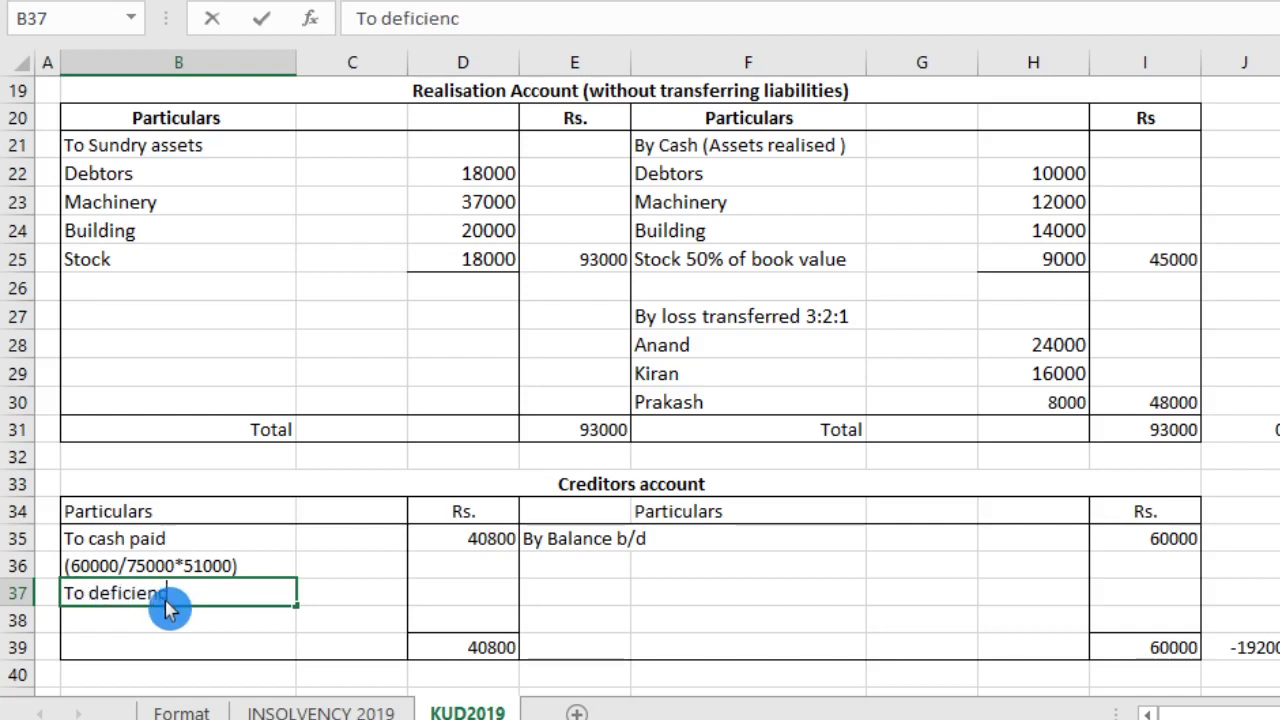
pyautogui.write('y')
pyautogui.press('Return')
# Step: Enter 19200 as the deficiency amount in cell D37 of the Creditors account
pyautogui.click(448, 598)
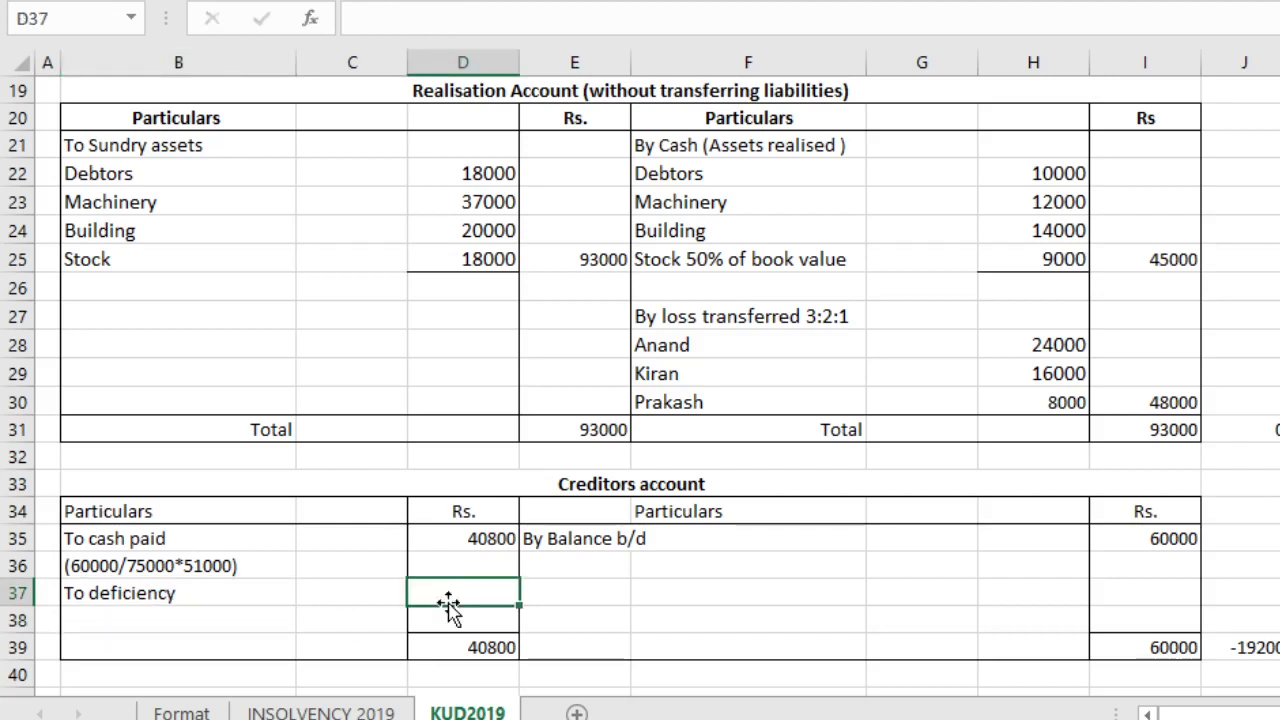
pyautogui.click(1237, 647)
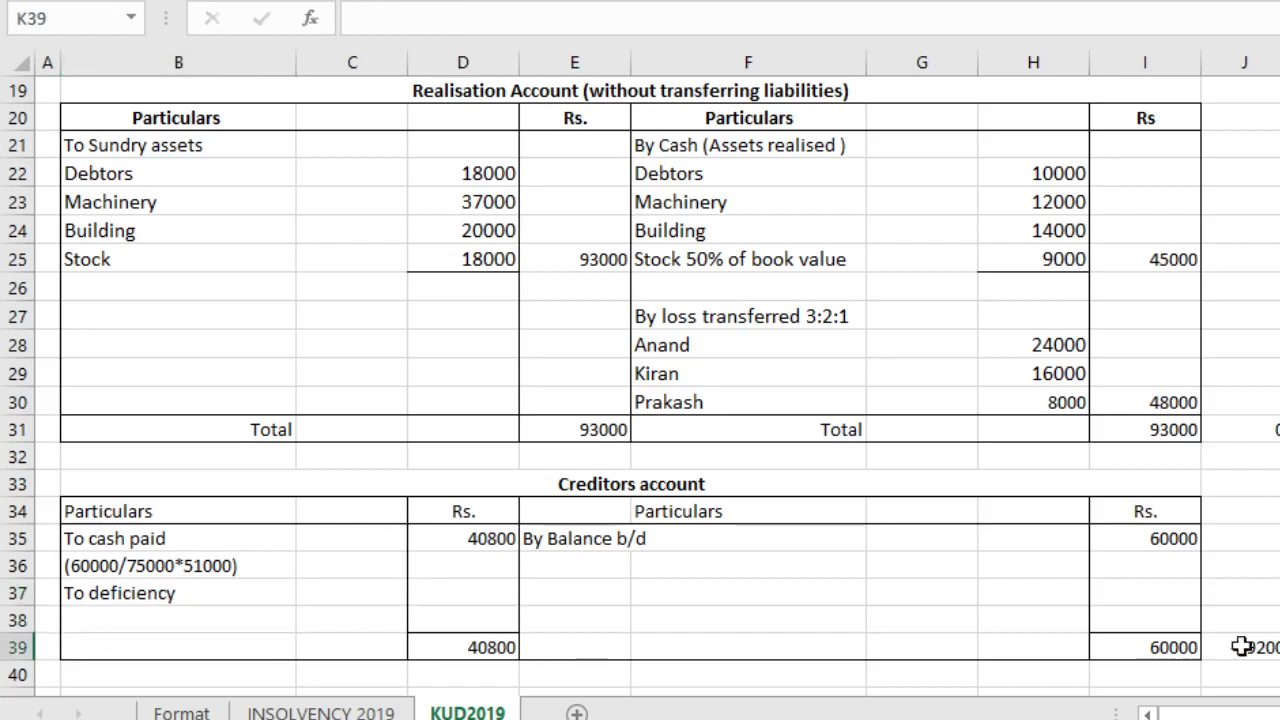
pyautogui.click(484, 588)
pyautogui.write('19200')
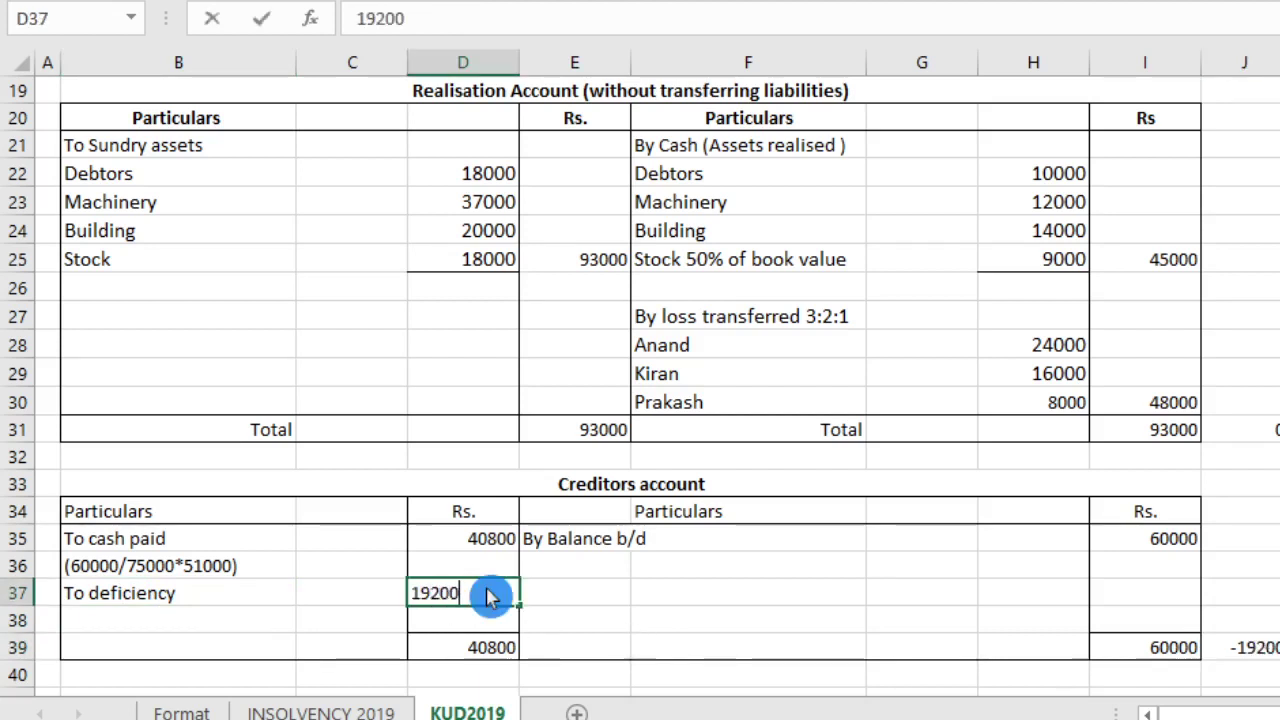
pyautogui.press('Return')
# Step: Make the deficiency label, its amount and the cash paid amount in the Creditors account bold
pyautogui.click(490, 592)
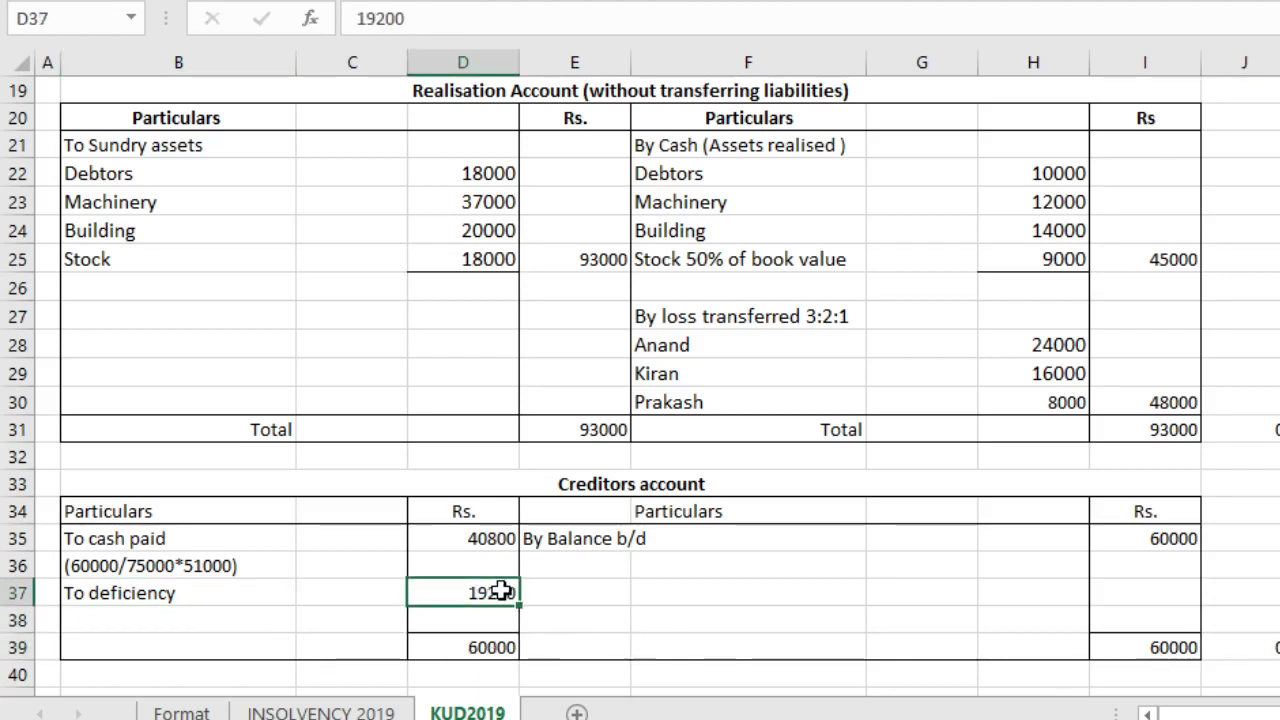
pyautogui.hotkey('ctrl', 'b')
pyautogui.click(95, 592)
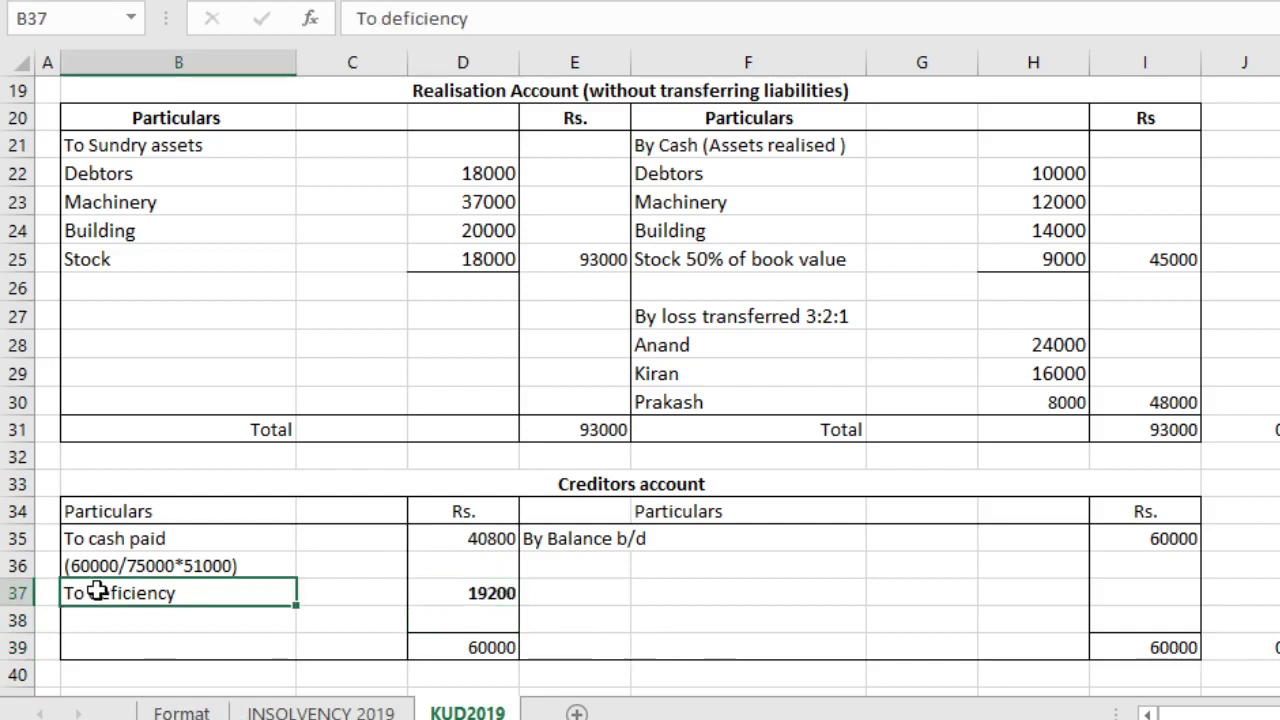
pyautogui.hotkey('ctrl', 'b')
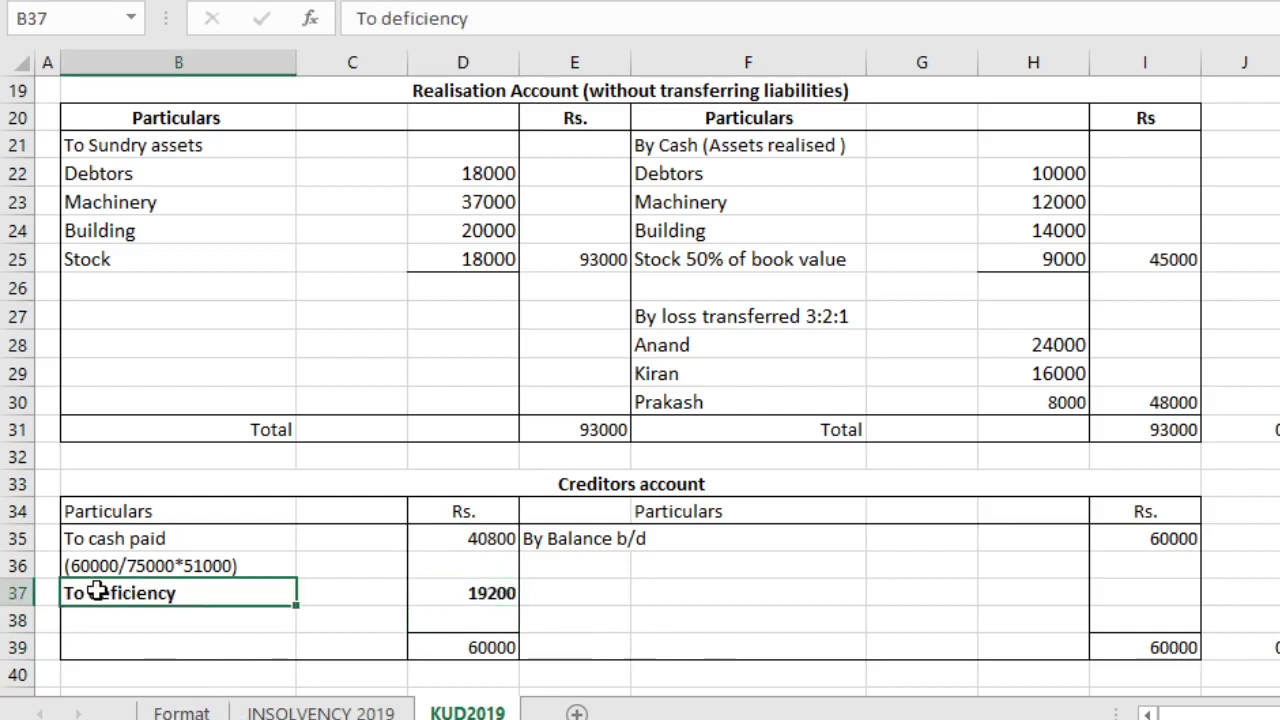
pyautogui.click(462, 538)
pyautogui.hotkey('ctrl', 'b')
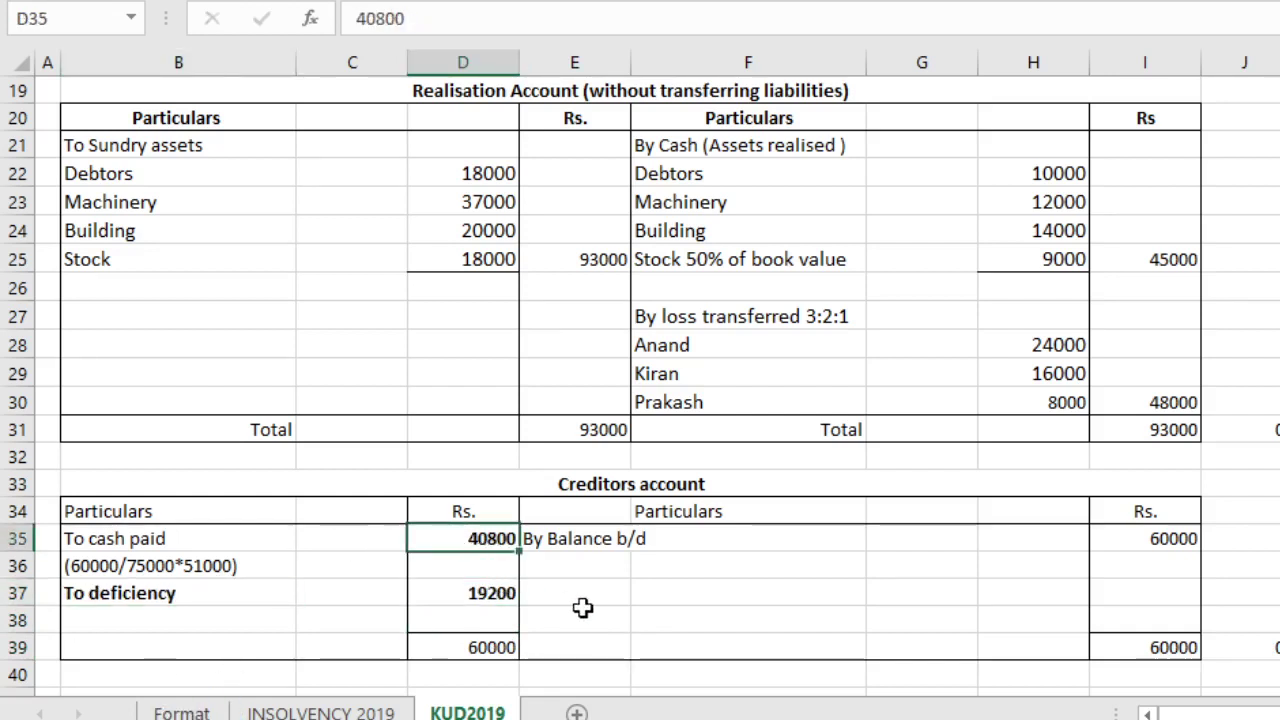
pyautogui.click(230, 569)
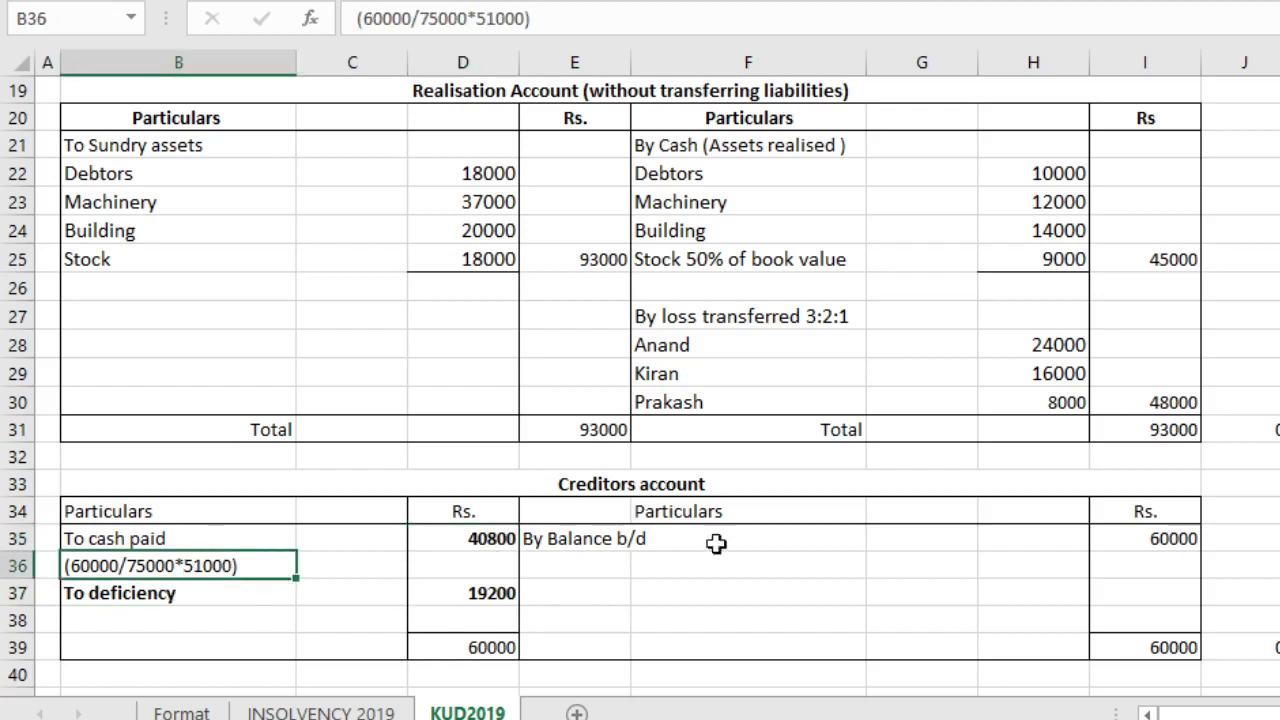
# Step: Record "By Balance b/d" in E44 with an amount of 15000 in I44 of the Bills payable account
pyautogui.scroll(-3, 1113, 612)
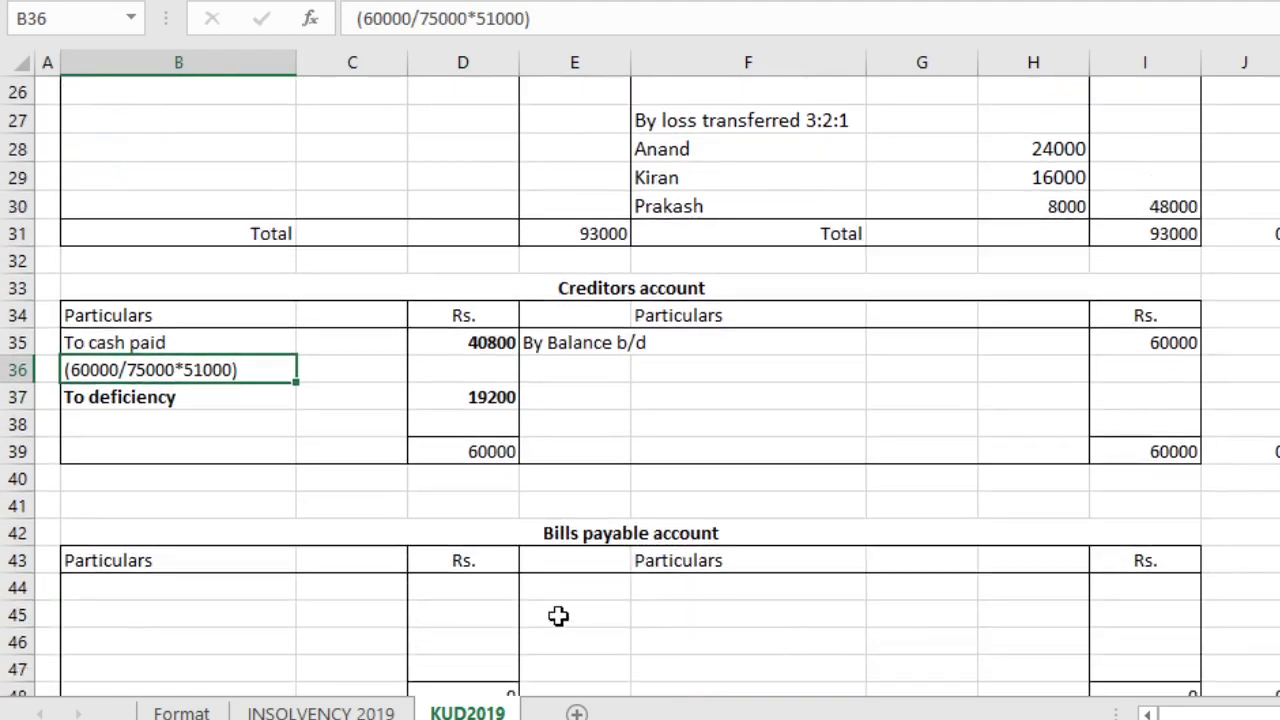
pyautogui.click(568, 590)
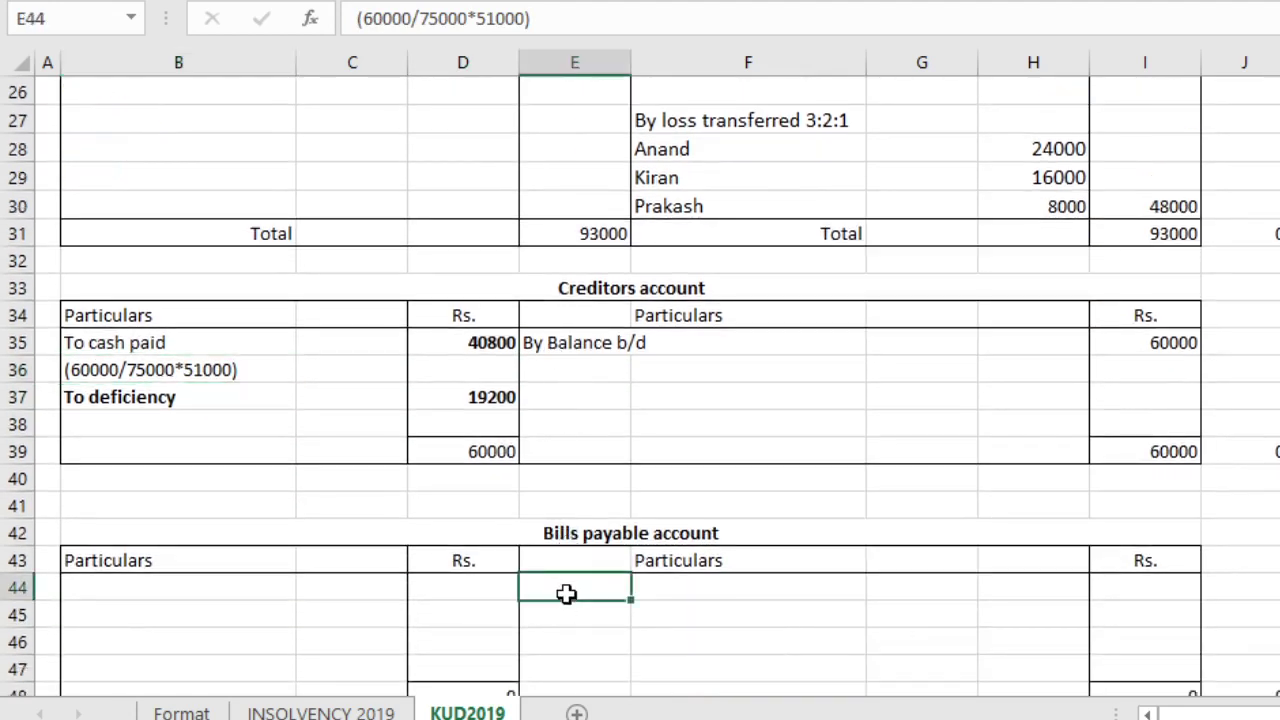
pyautogui.write('By ')
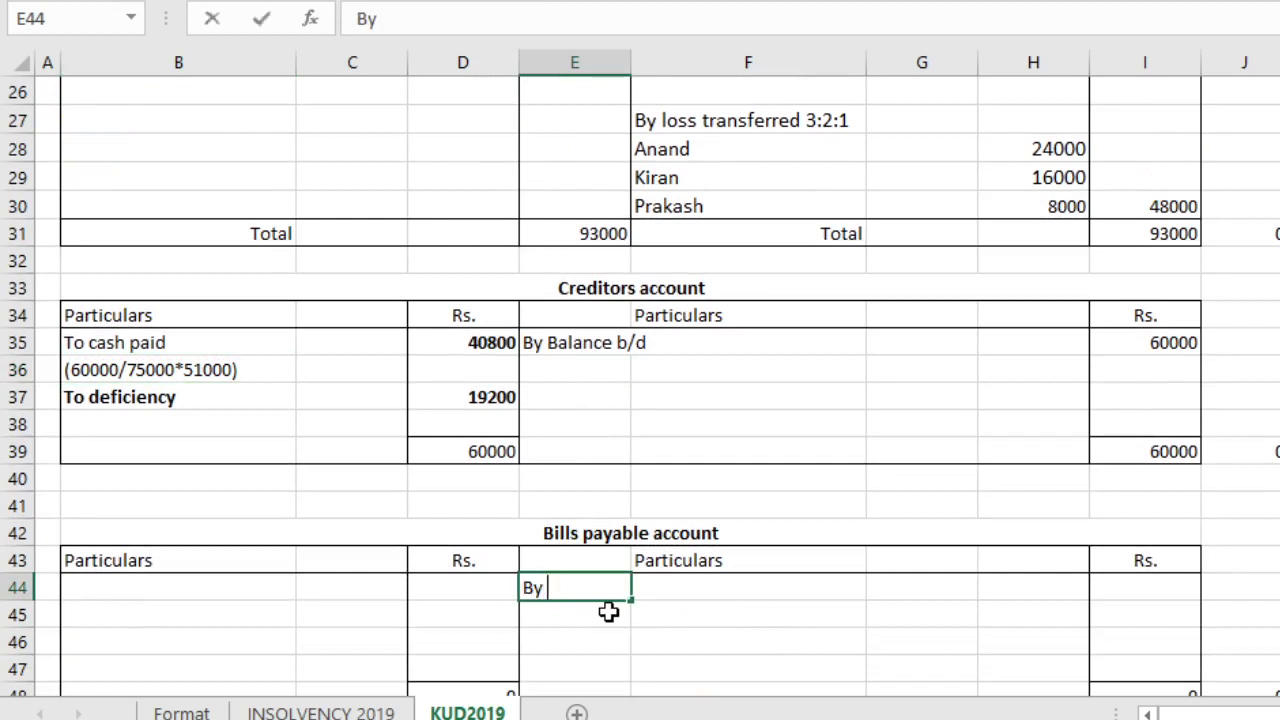
pyautogui.write('Balance b/d')
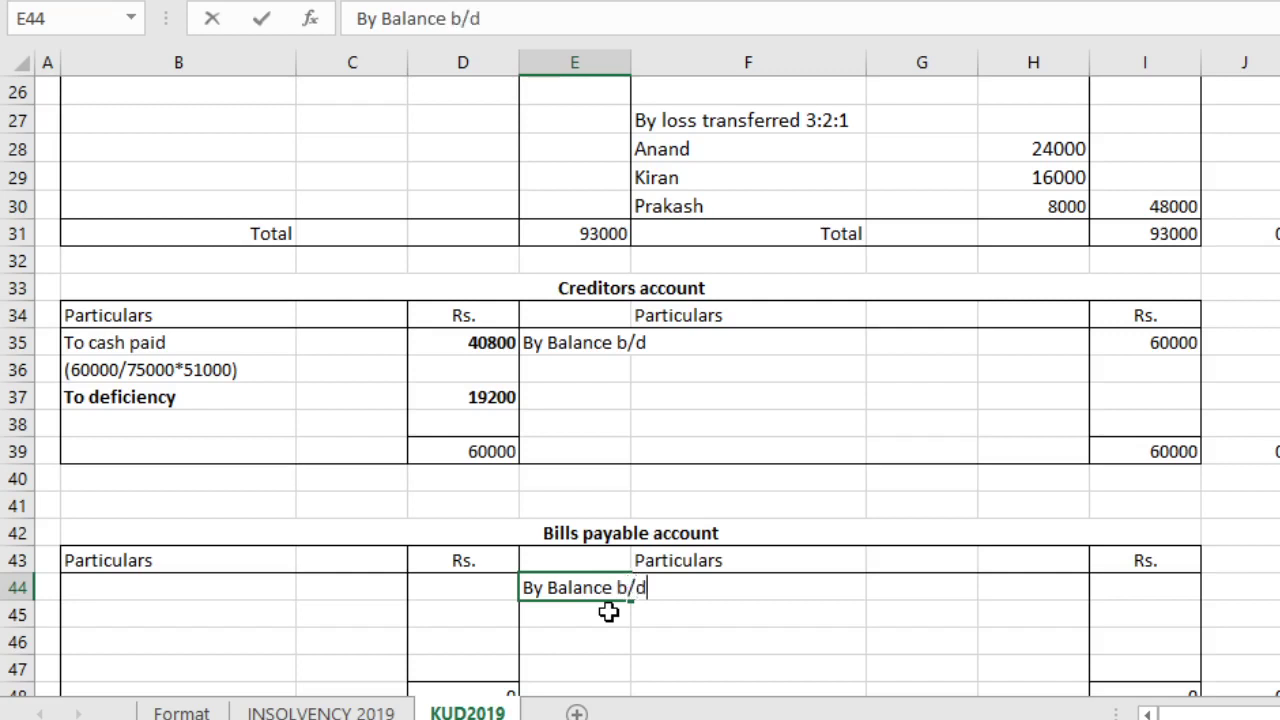
pyautogui.press('Return')
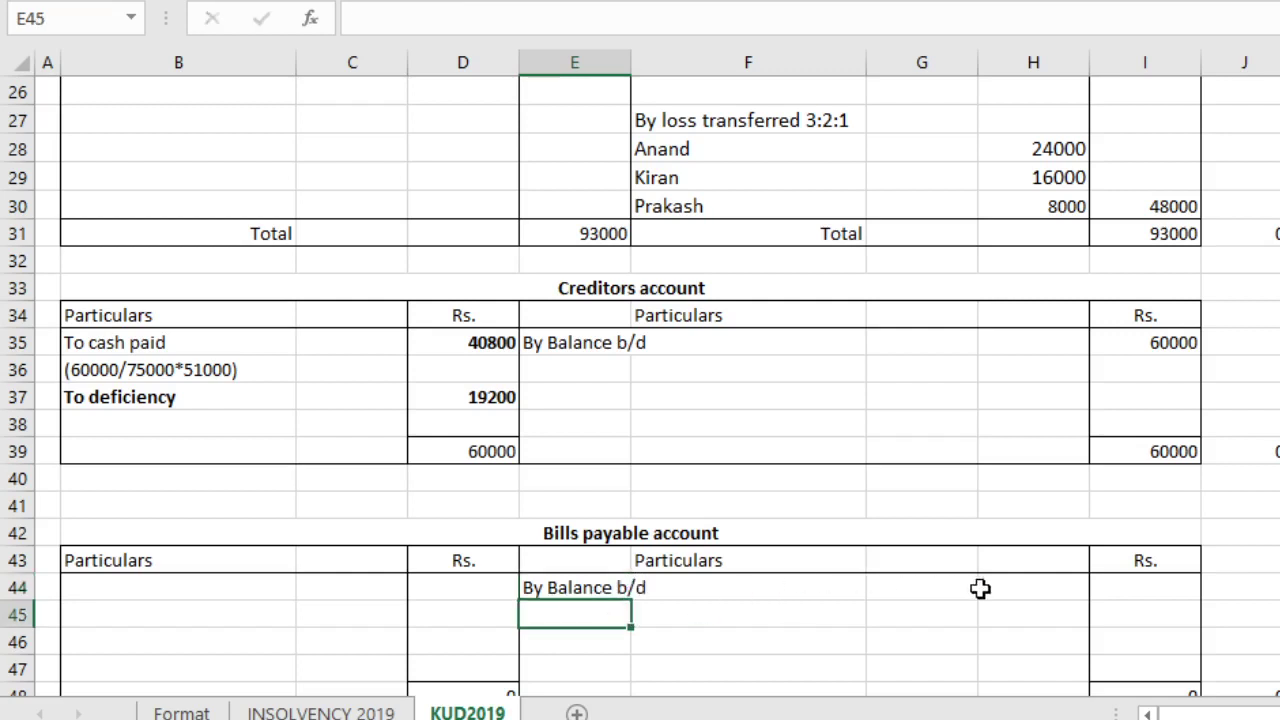
pyautogui.click(1111, 585)
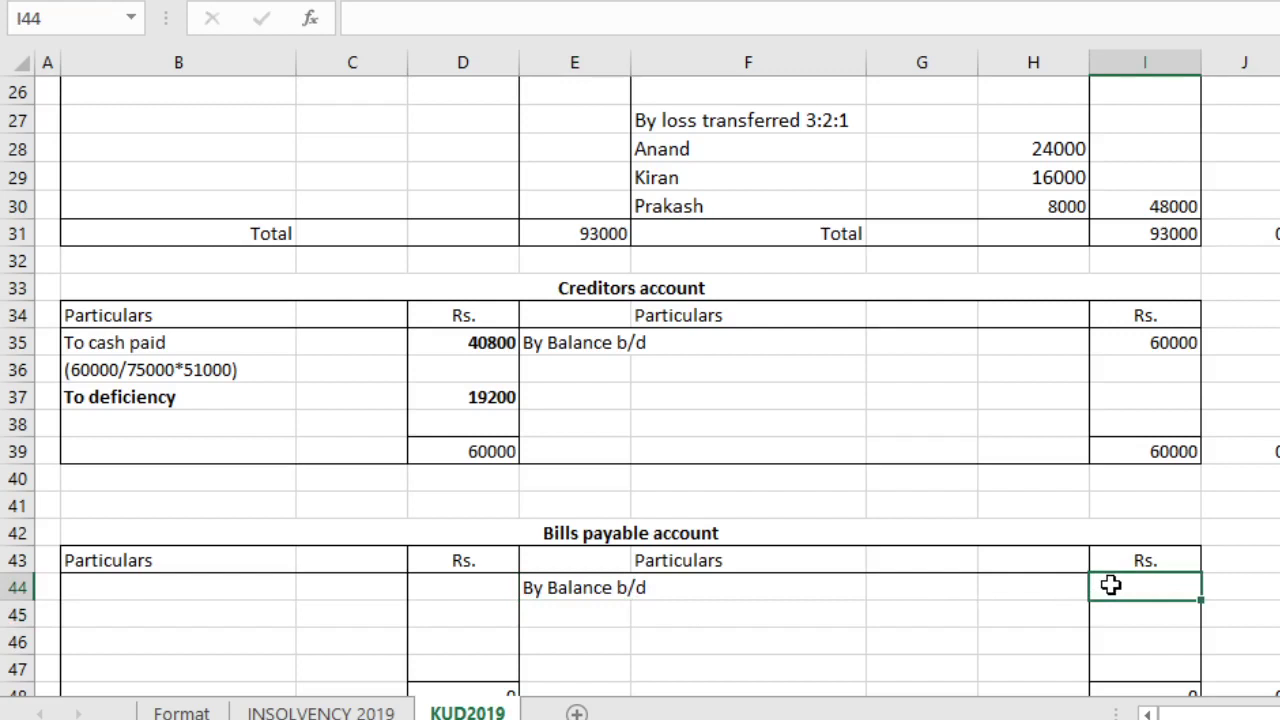
pyautogui.click(1111, 585)
pyautogui.write('15000')
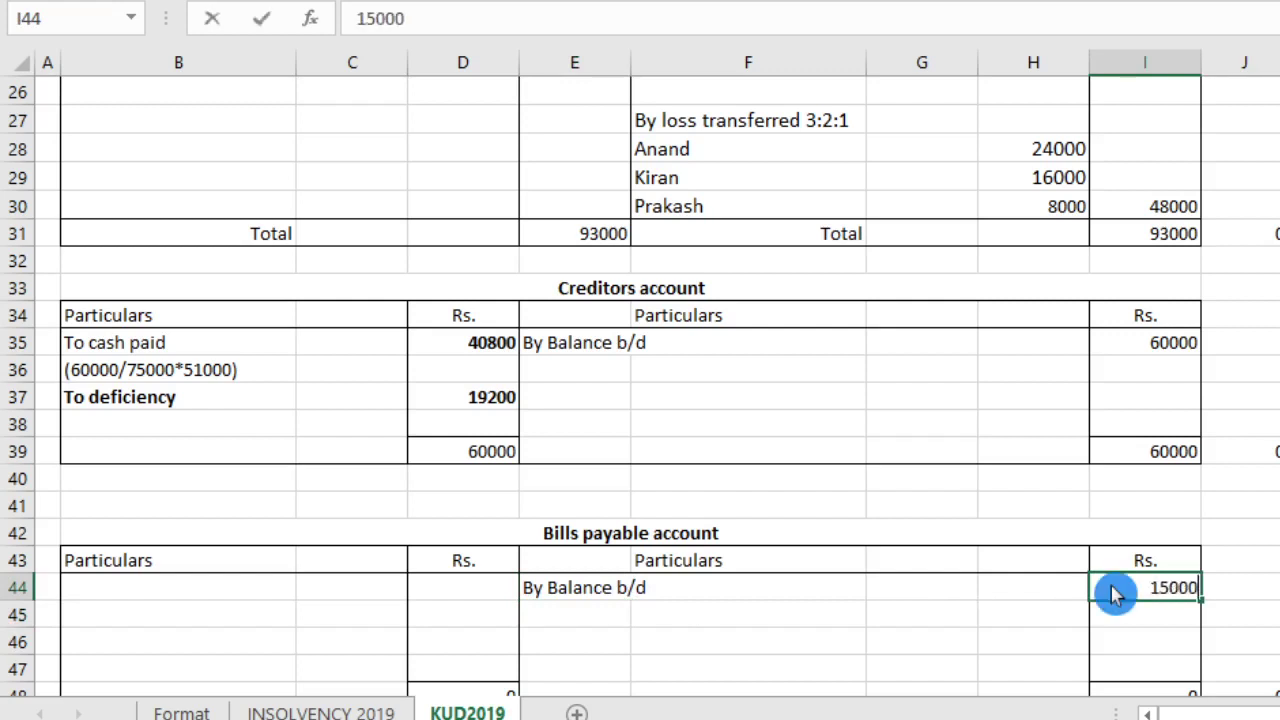
pyautogui.press('Return')
# Step: Enter "To cash paid" in cell B44 on the debit side of the Bills payable account
pyautogui.press('Left')
pyautogui.press('Left')
pyautogui.press('Left')
pyautogui.press('Left')
pyautogui.press('Left')
pyautogui.press('Left')
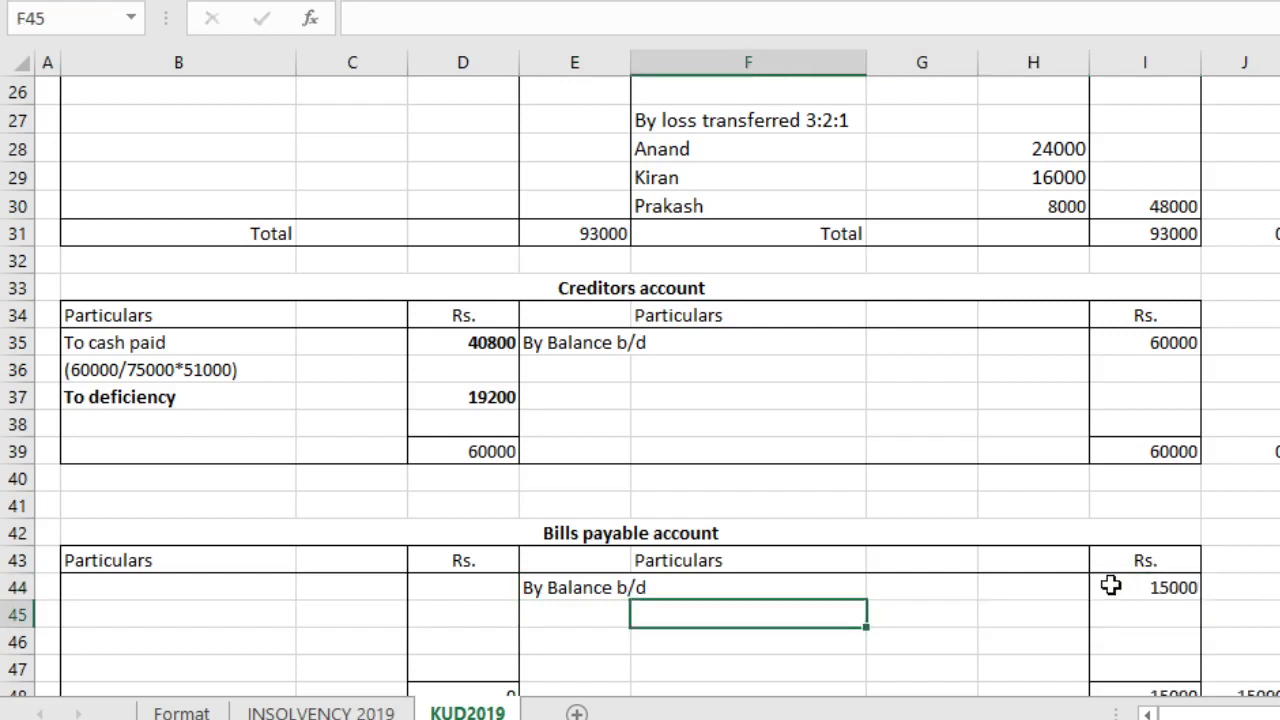
pyautogui.press('Left')
pyautogui.press('Up')
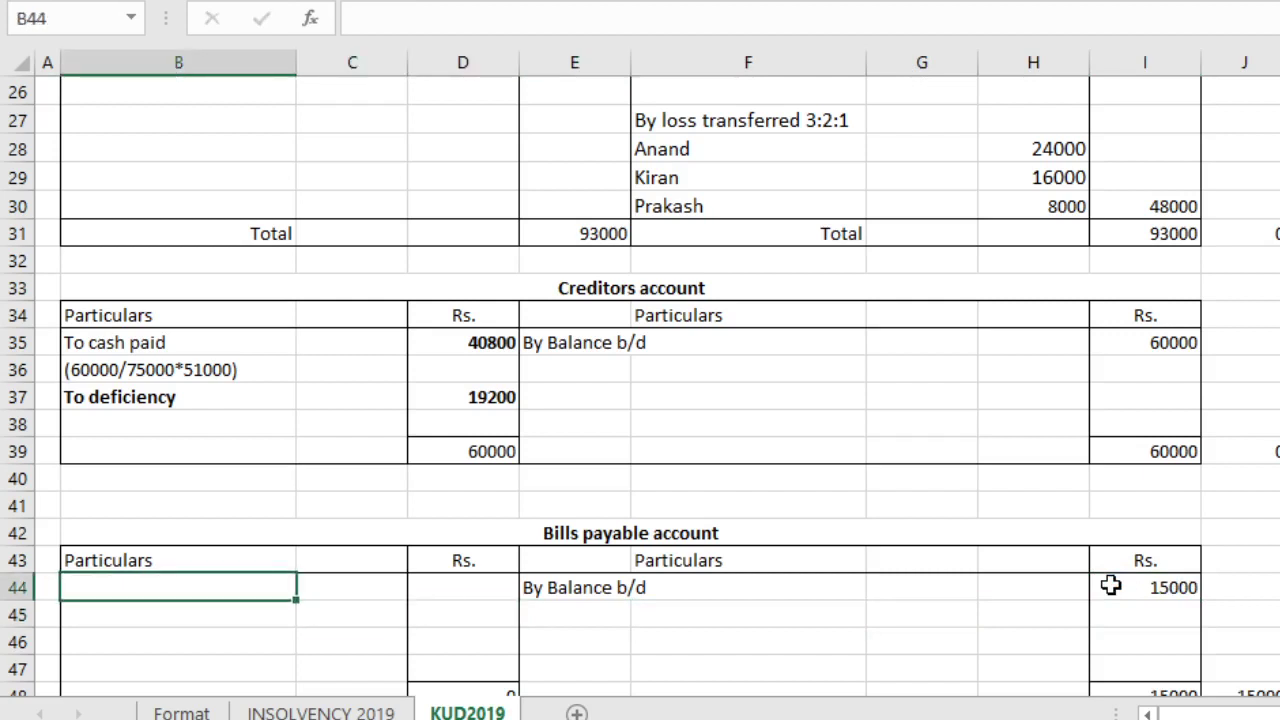
pyautogui.write('to')
pyautogui.press('BackSpace')
pyautogui.press('BackSpace')
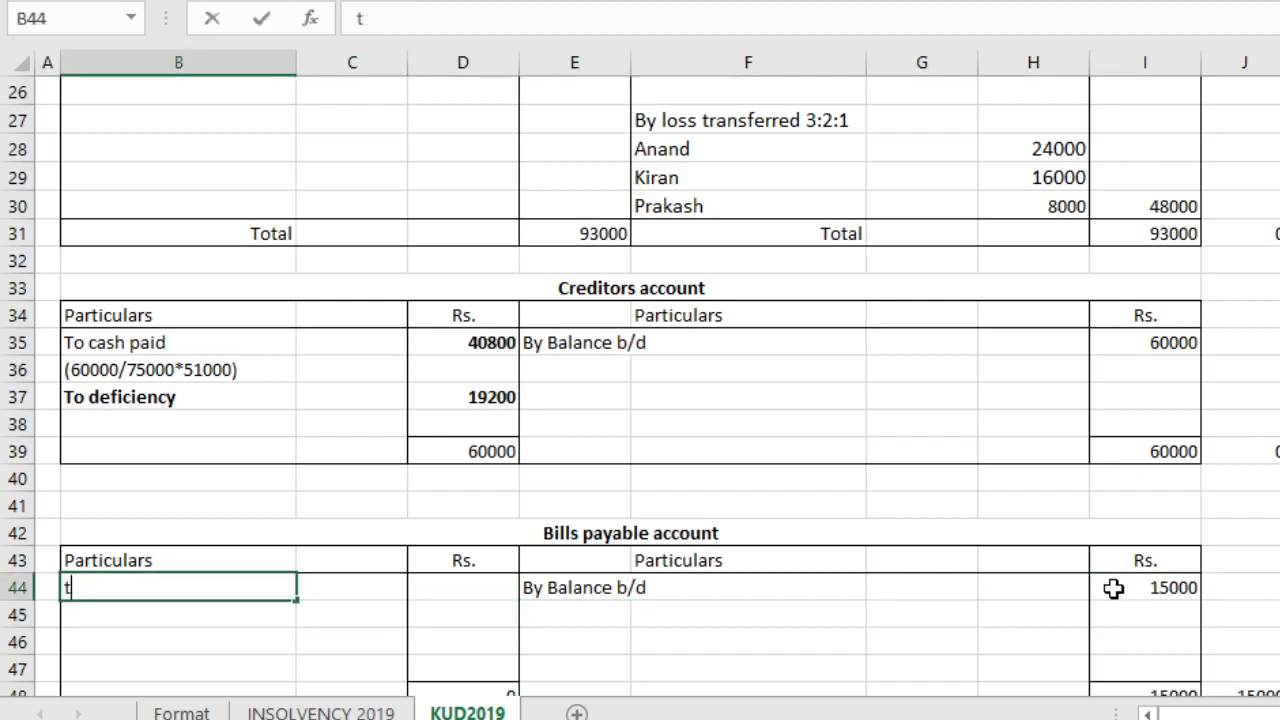
pyautogui.write('To cash paid')
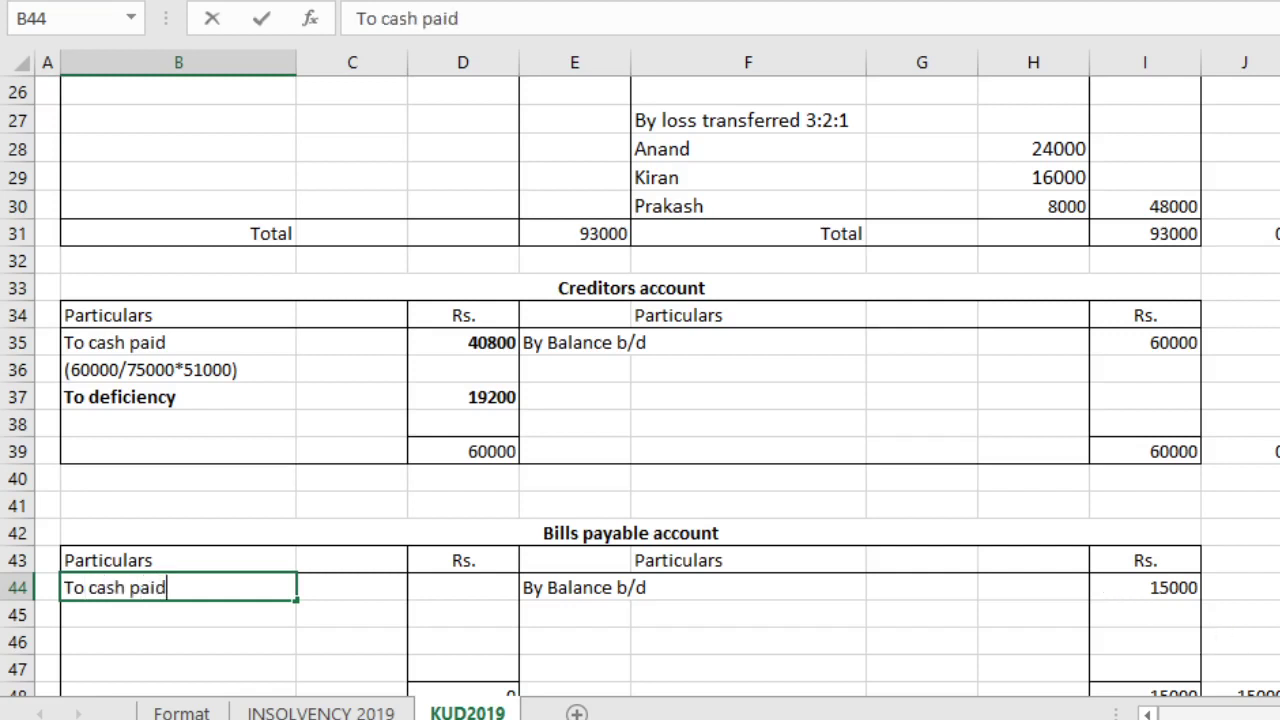
pyautogui.press('Tab')
pyautogui.press('Tab')
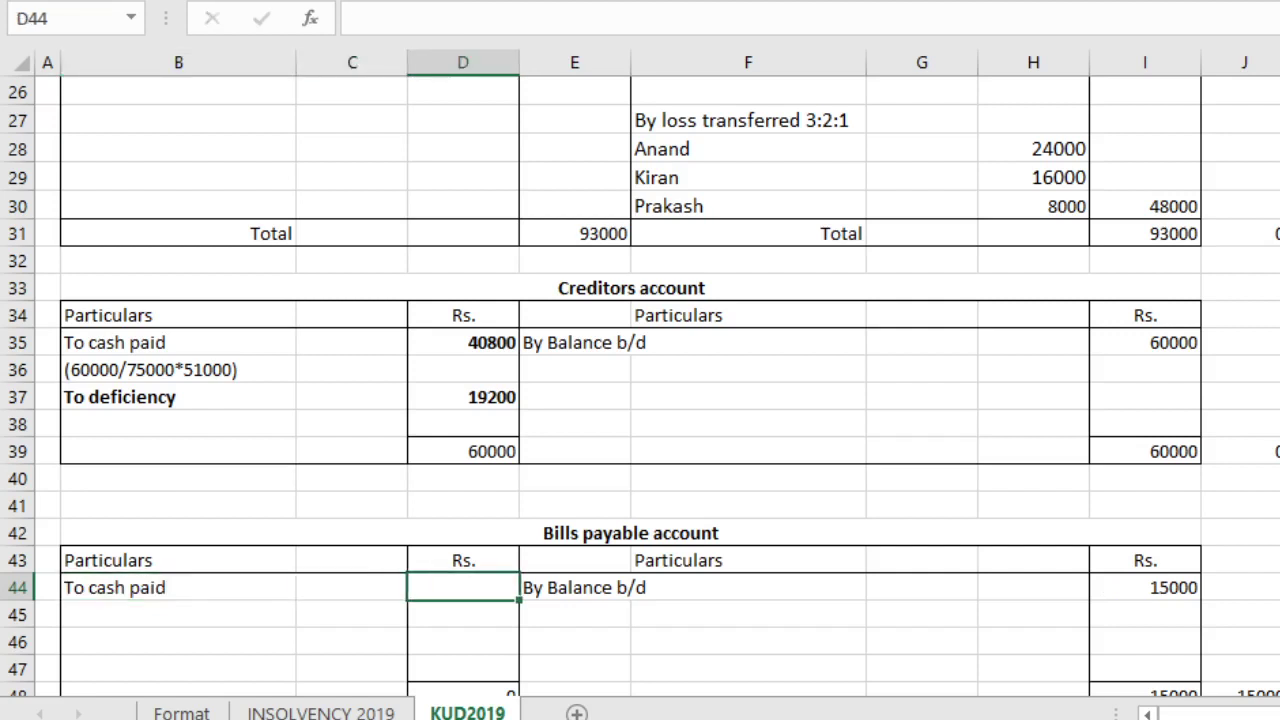
pyautogui.press('Left')
pyautogui.press('Left')
pyautogui.press('Down')
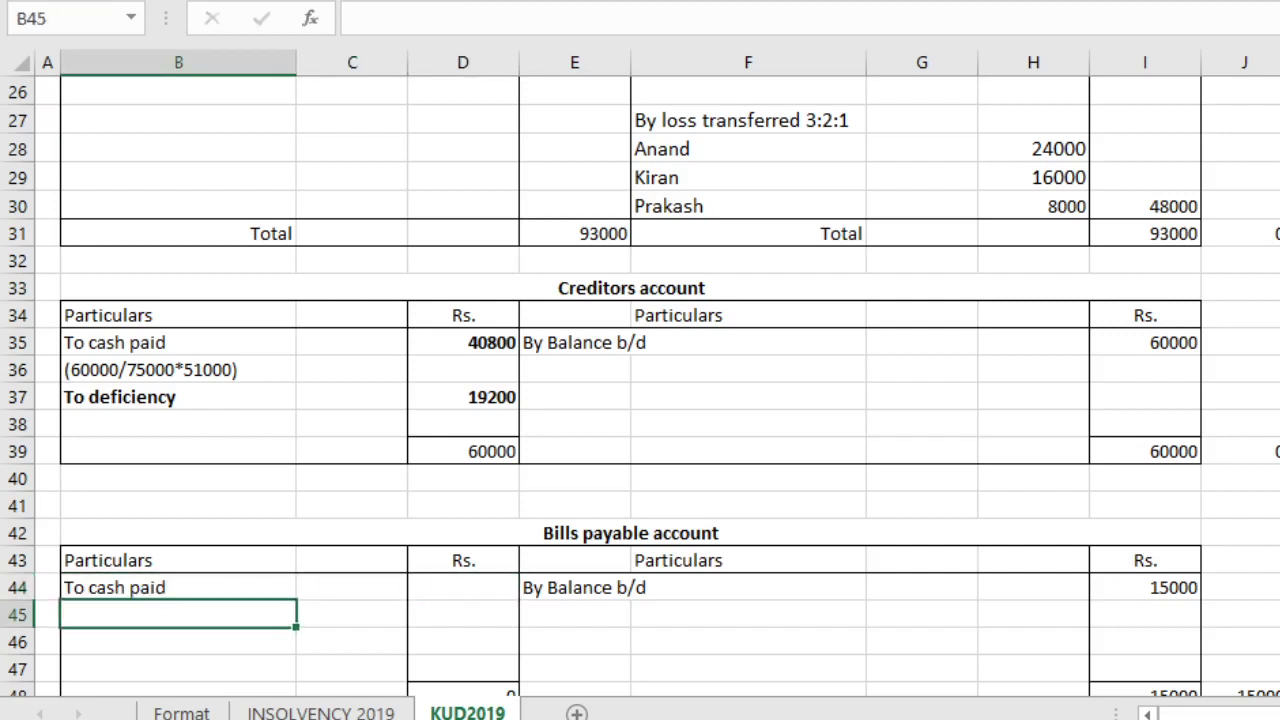
pyautogui.click(180, 378)
pyautogui.moveTo(180, 390); pyautogui.dragTo(207, 432)
pyautogui.hotkey('ctrl', 'c')
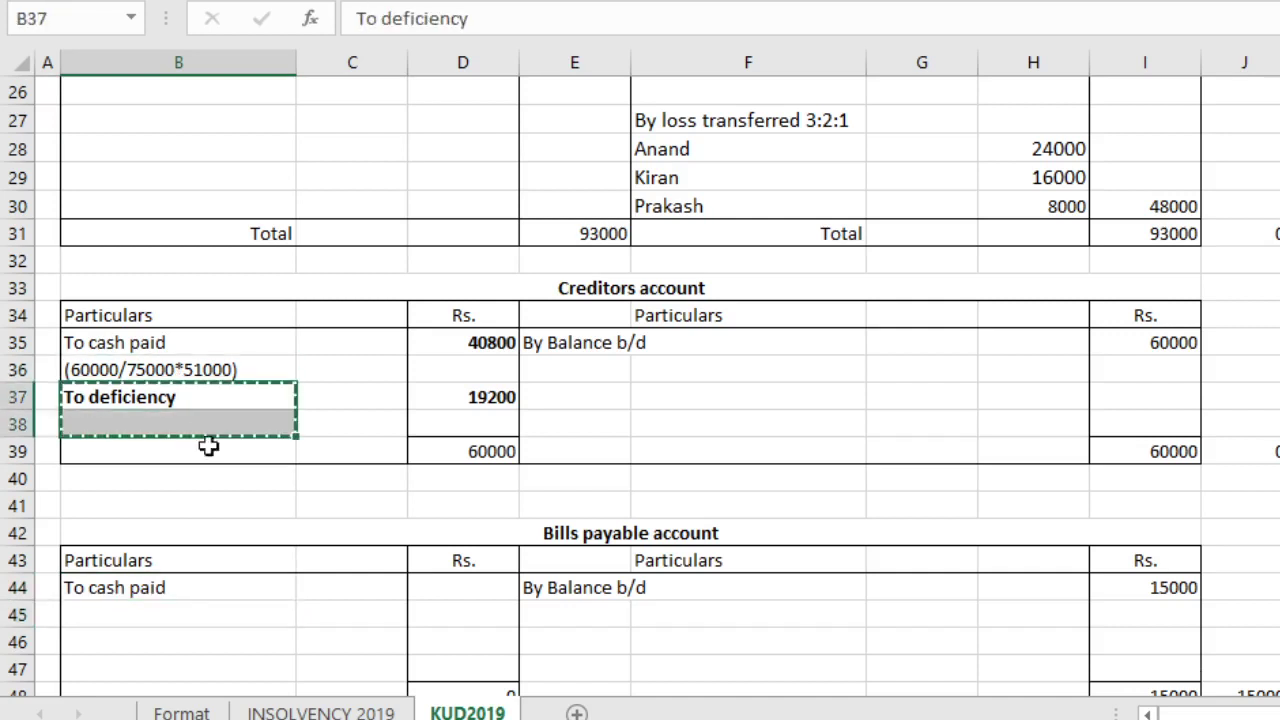
pyautogui.click(170, 610)
pyautogui.press('Return')
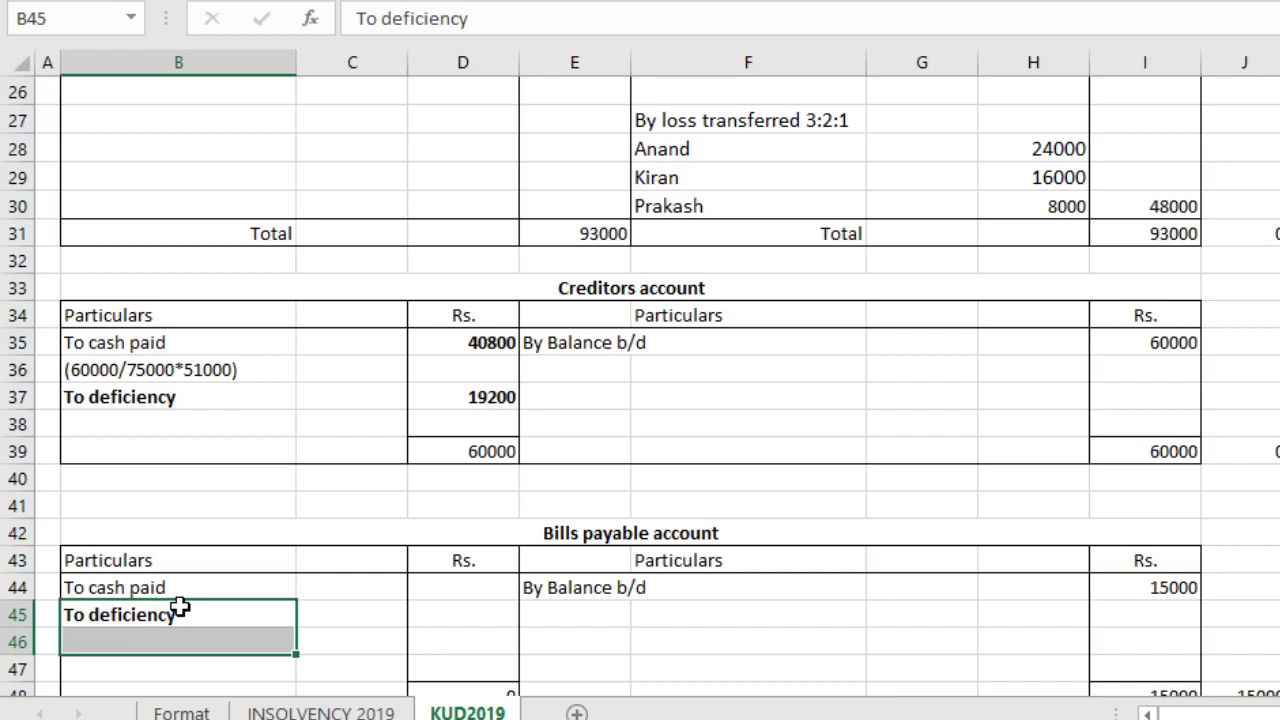
pyautogui.hotkey('ctrl', 'z')
pyautogui.press('Escape')
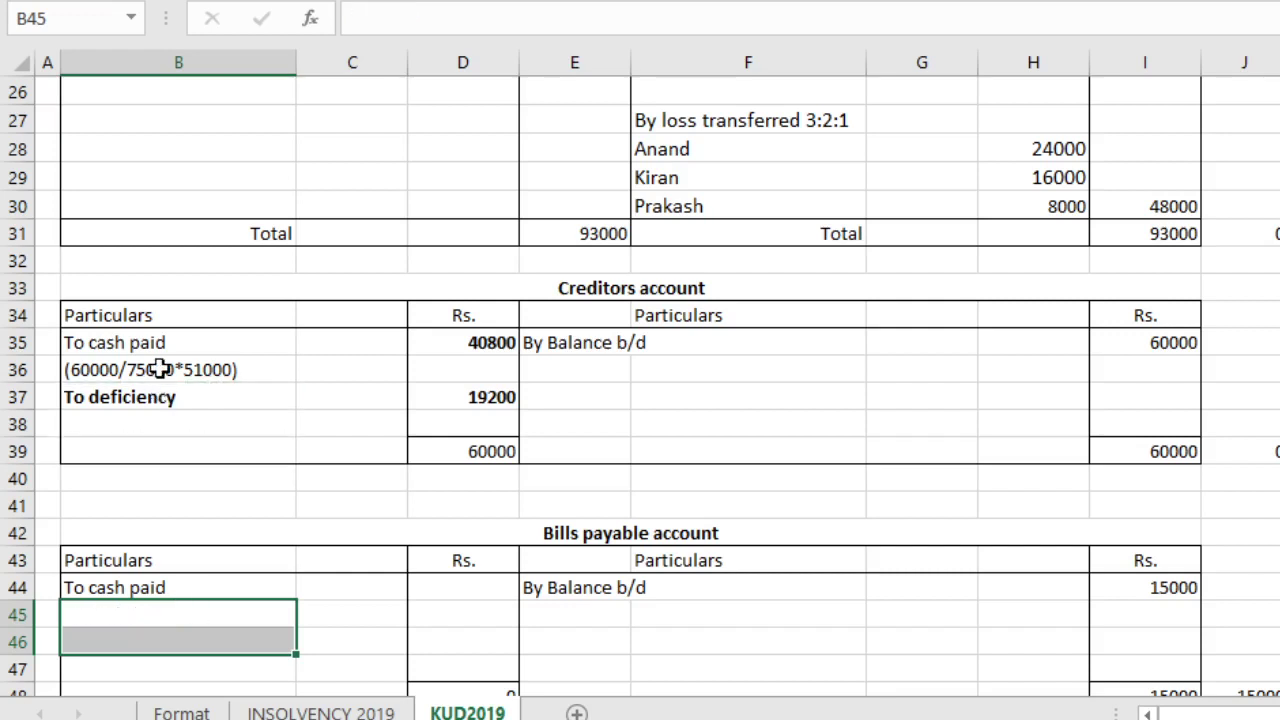
# Step: Copy the cash calculation note and deficiency label from B36:B37 to B45:B46 in the Bills payable account
pyautogui.moveTo(166, 369); pyautogui.dragTo(166, 397)
pyautogui.hotkey('ctrl', 'c')
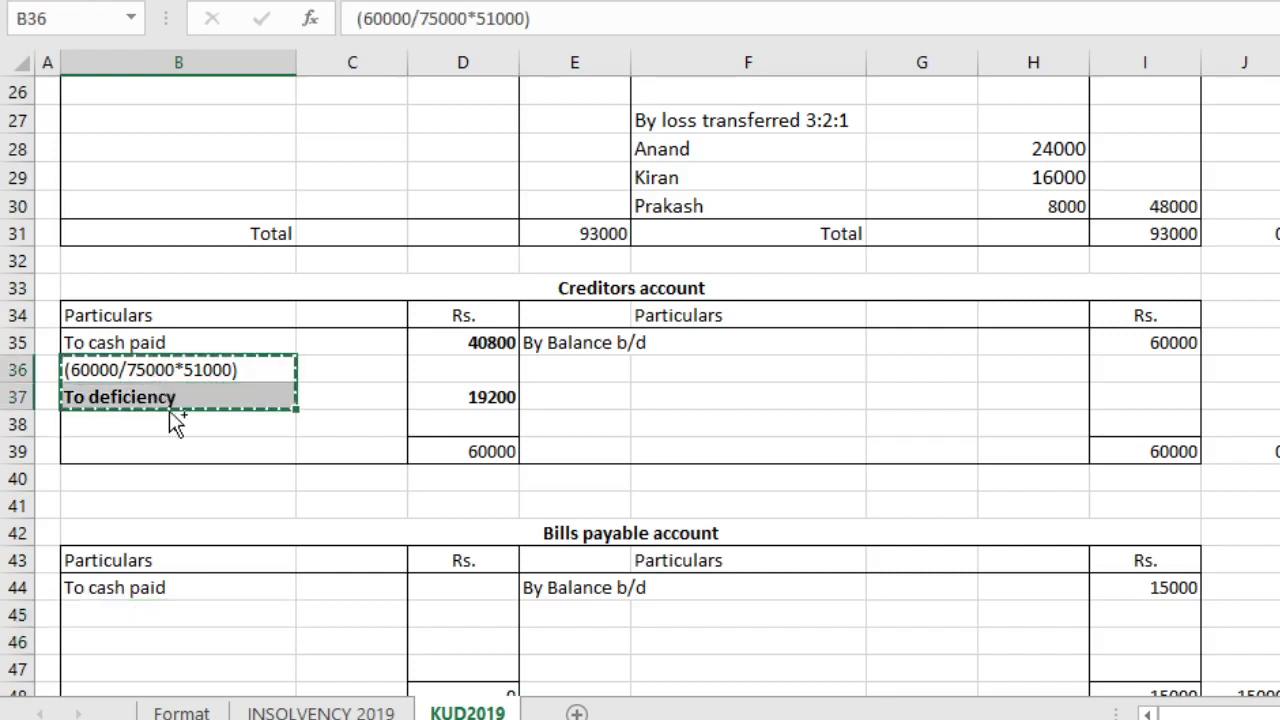
pyautogui.click(155, 620)
pyautogui.press('Return')
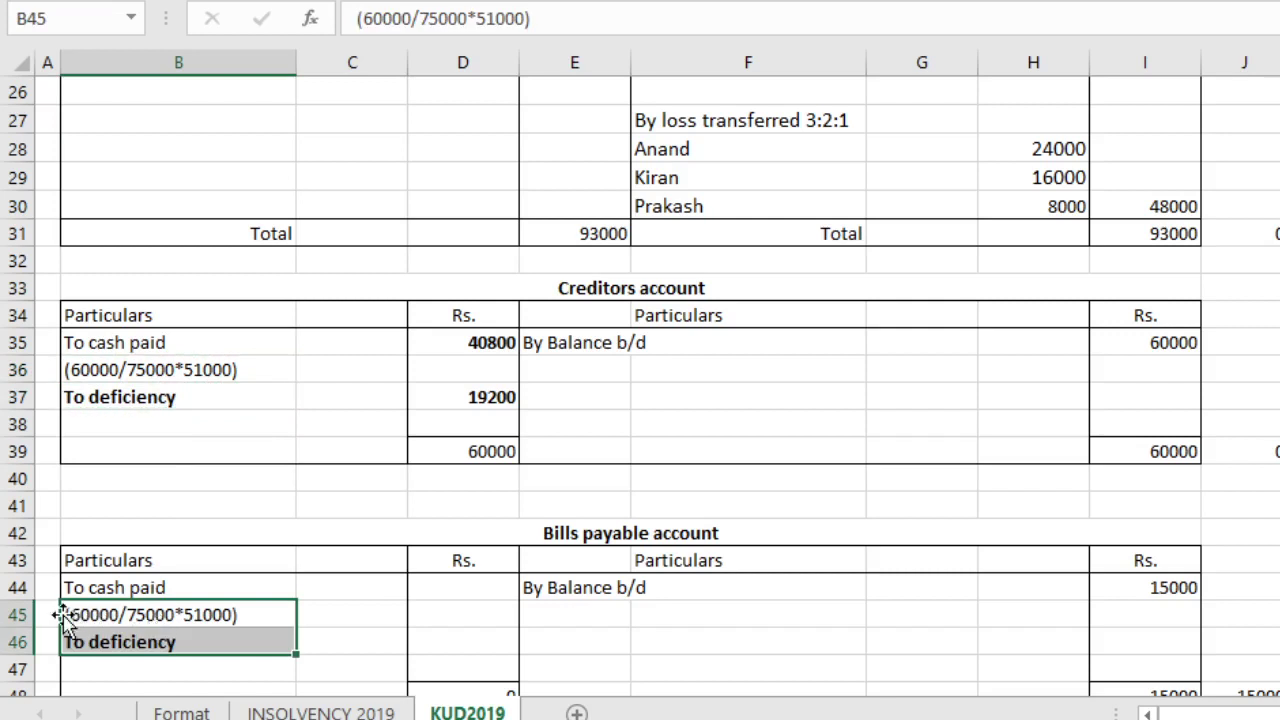
# Step: Change the calculation note in B45 to (15000/75000*51000)
pyautogui.doubleClick(90, 615)
pyautogui.press('BackSpace')
pyautogui.press('BackSpace')
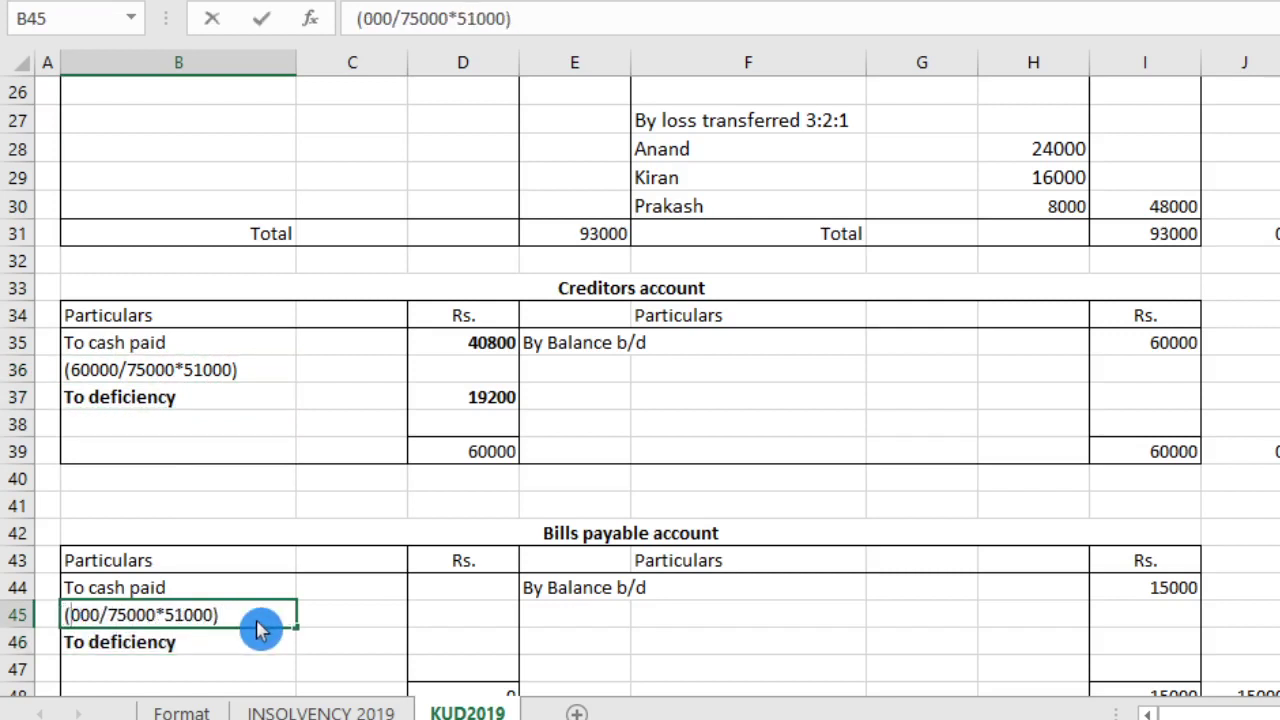
pyautogui.write('1')
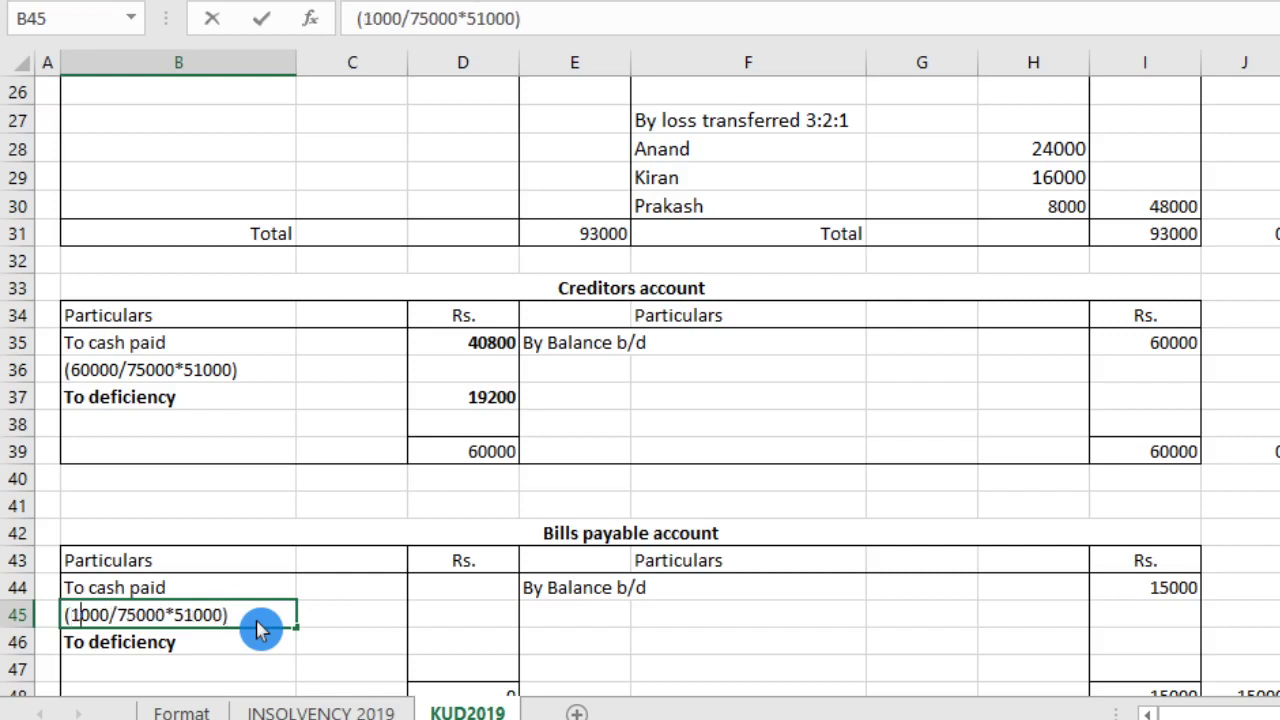
pyautogui.write('5')
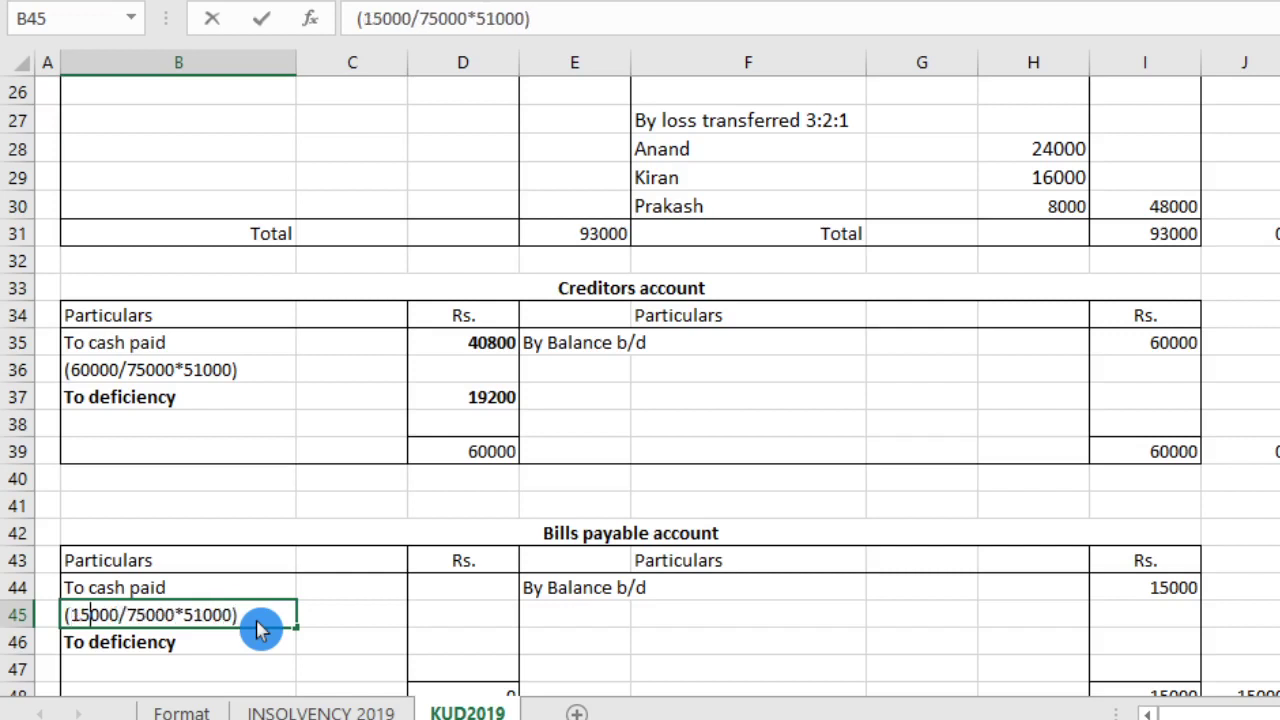
# Step: Enter 10200 in D44 as the cash paid amount of the Bills payable account
pyautogui.click(448, 583)
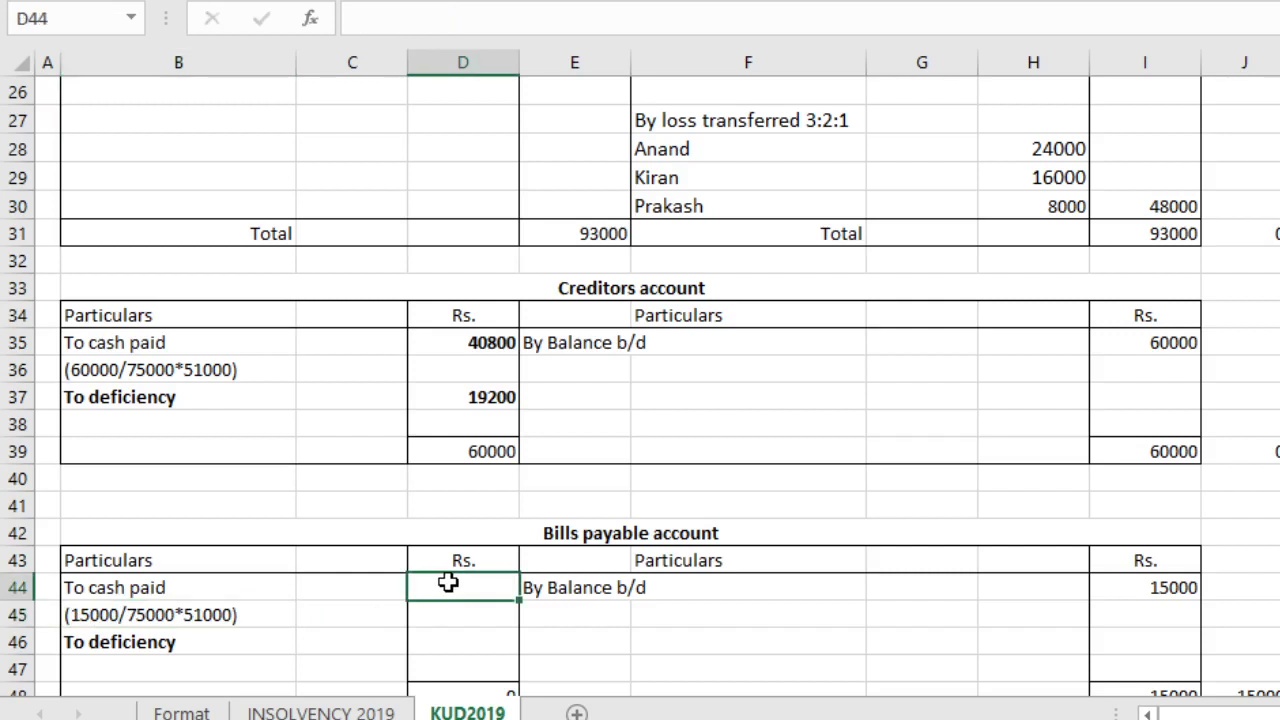
pyautogui.write('102')
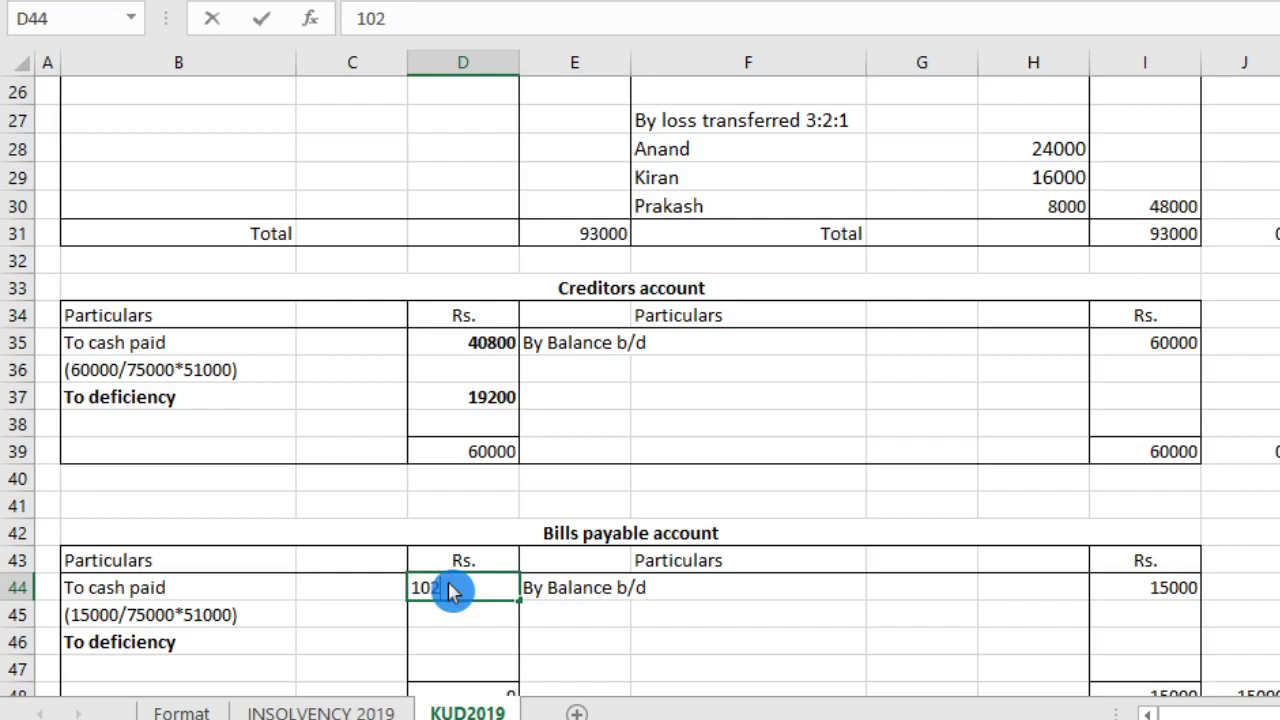
pyautogui.write('00')
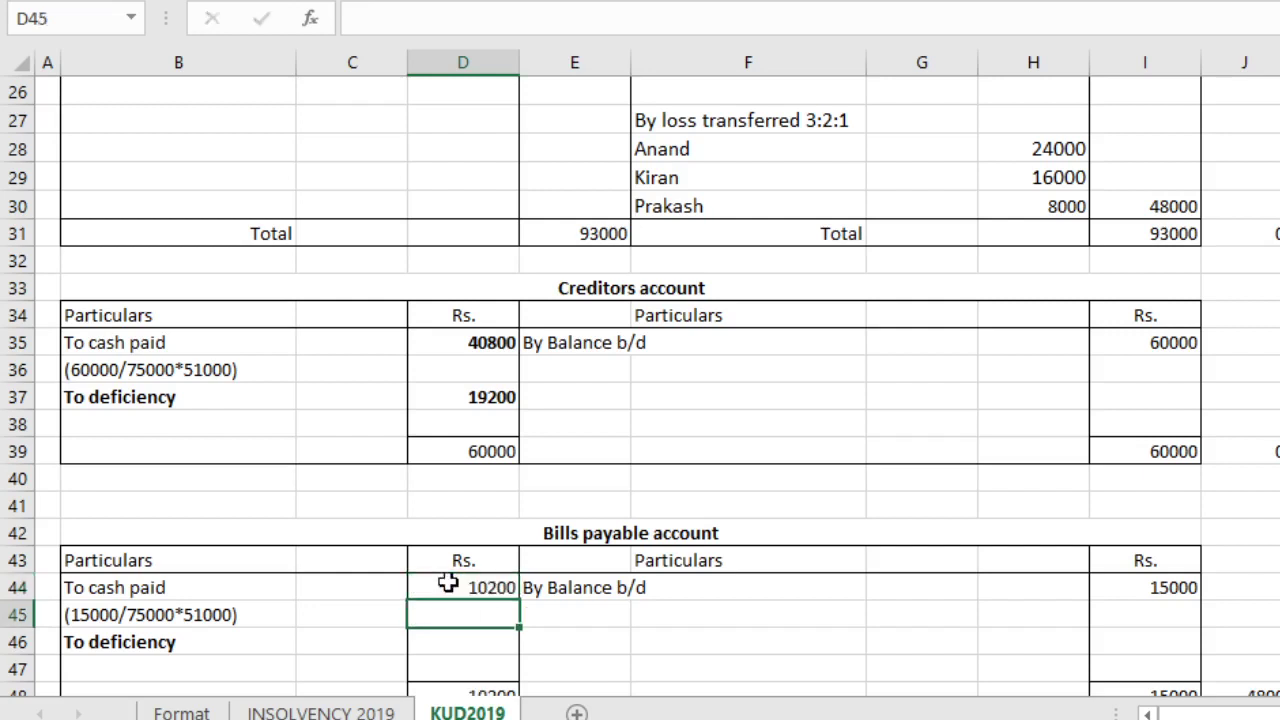
# Step: Enter 4900 in D46 as the deficiency amount of the Bills payable account
pyautogui.scroll(-1, 640, 390)
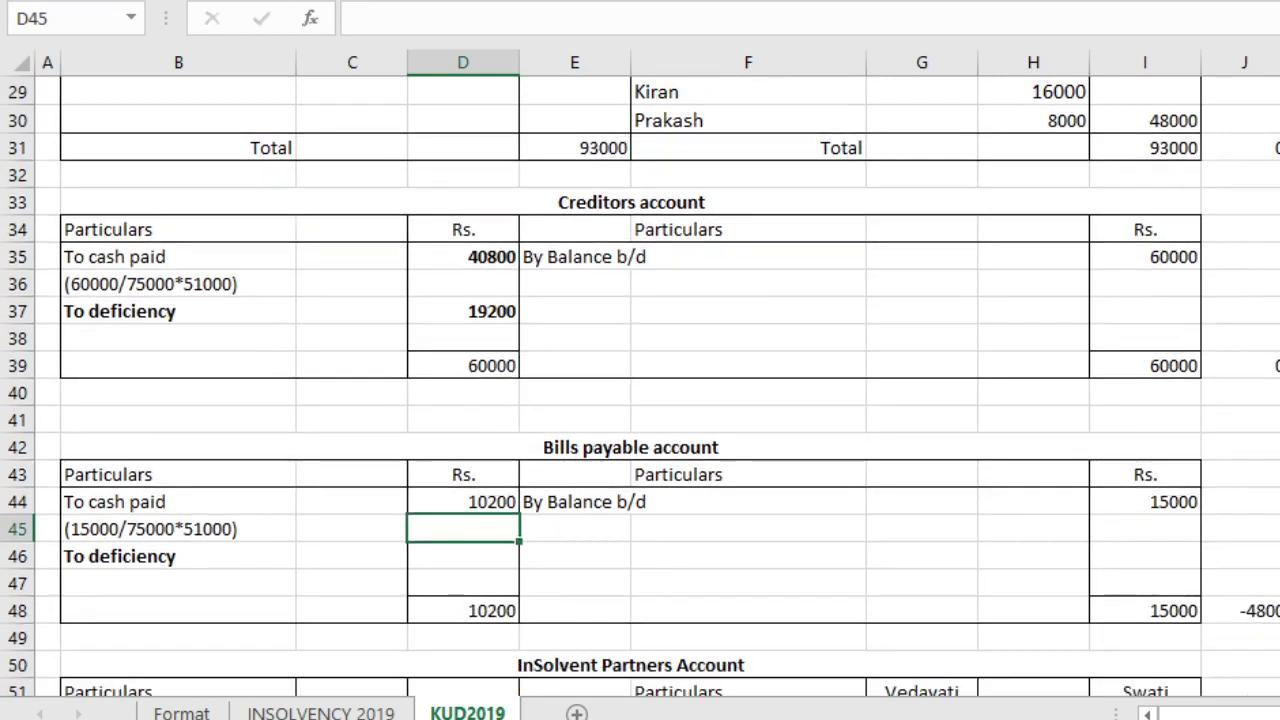
pyautogui.click(1252, 610)
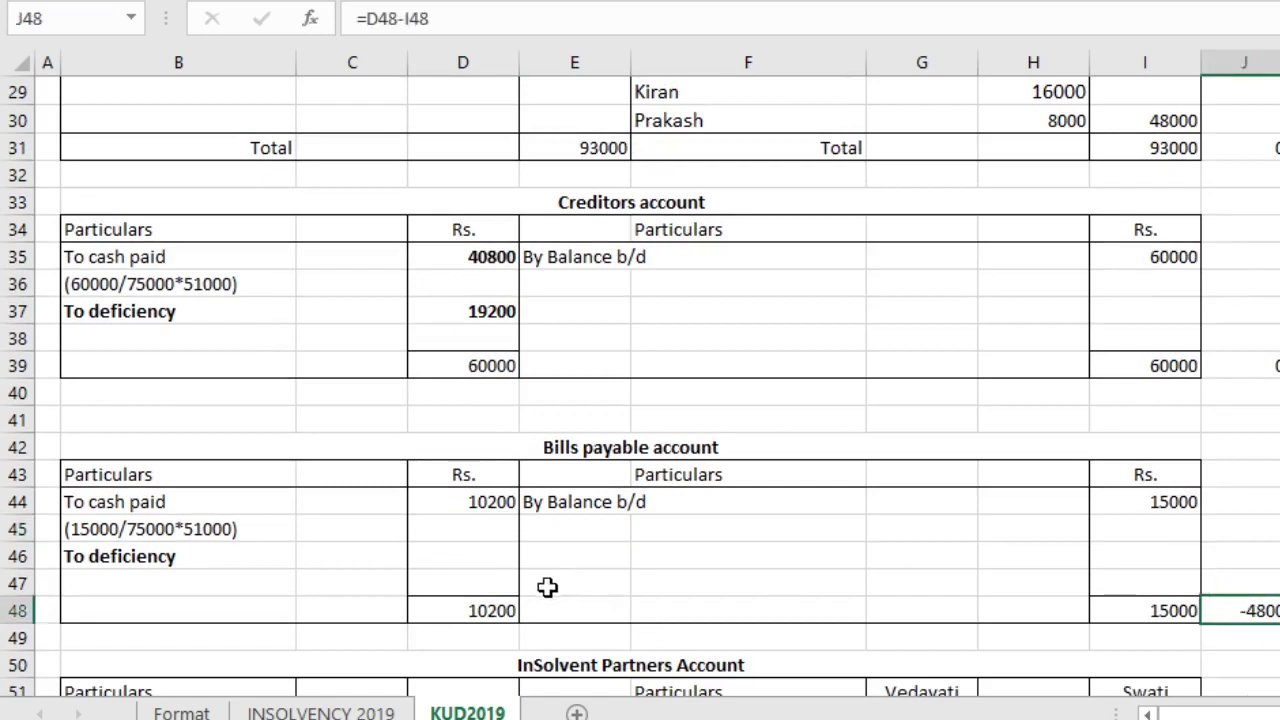
pyautogui.click(474, 564)
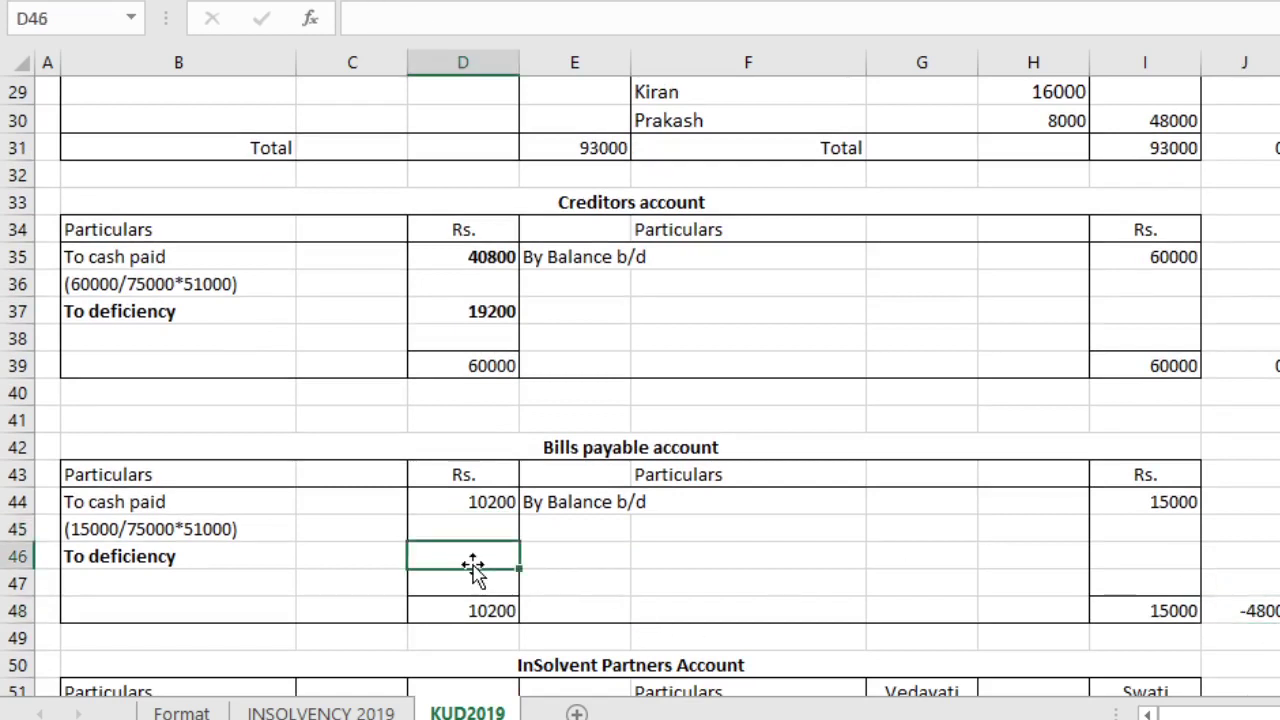
pyautogui.write('4900')
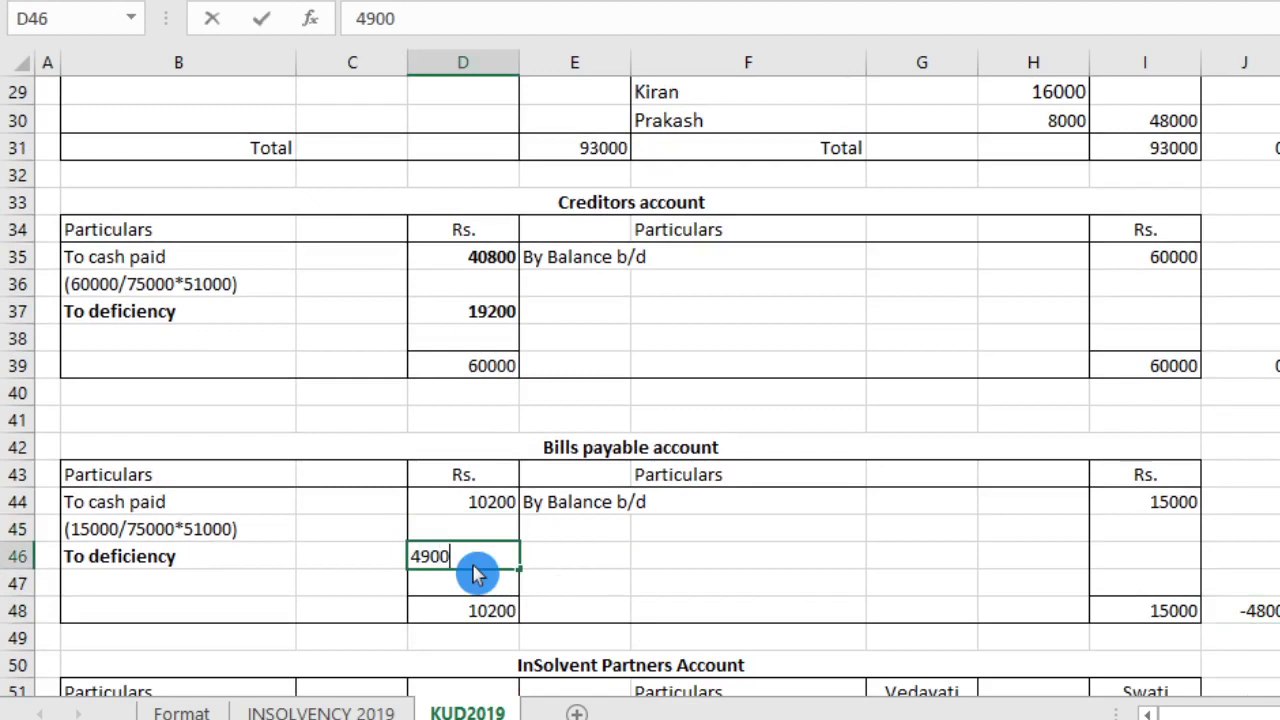
pyautogui.press('Return')
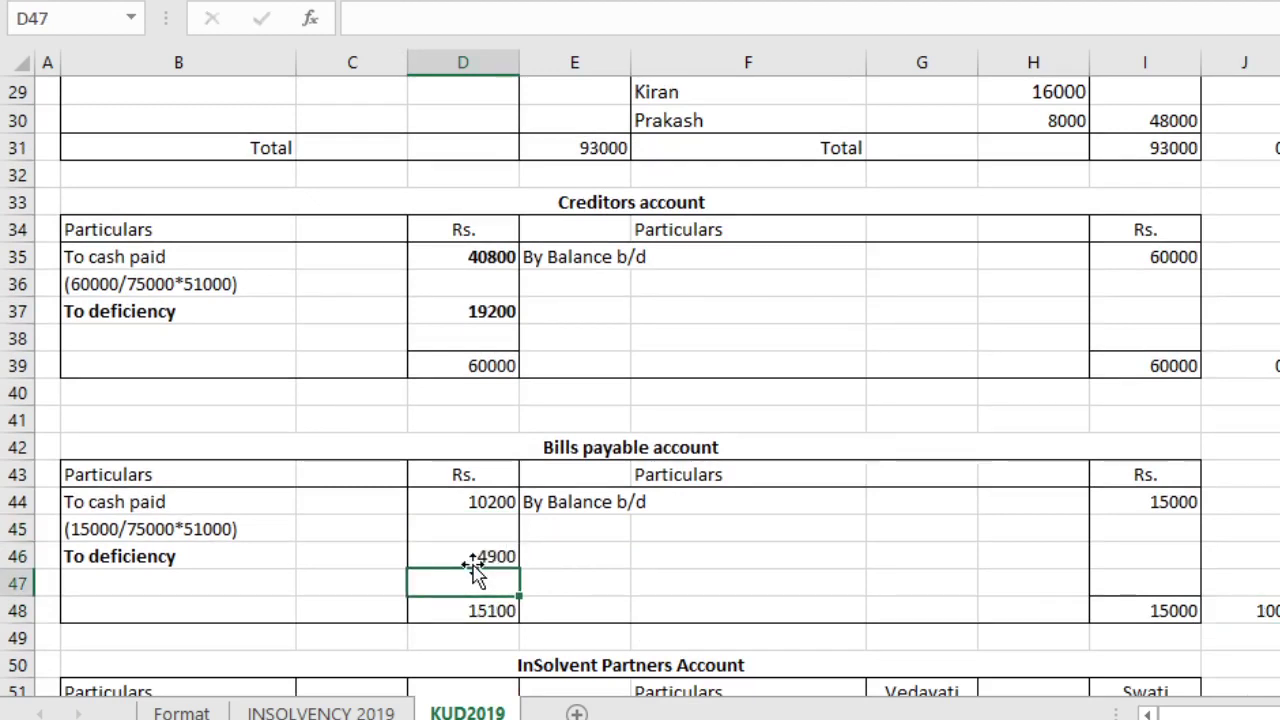
# Step: Correct the Bills payable deficiency amount in D46 to 4800
pyautogui.click(477, 553)
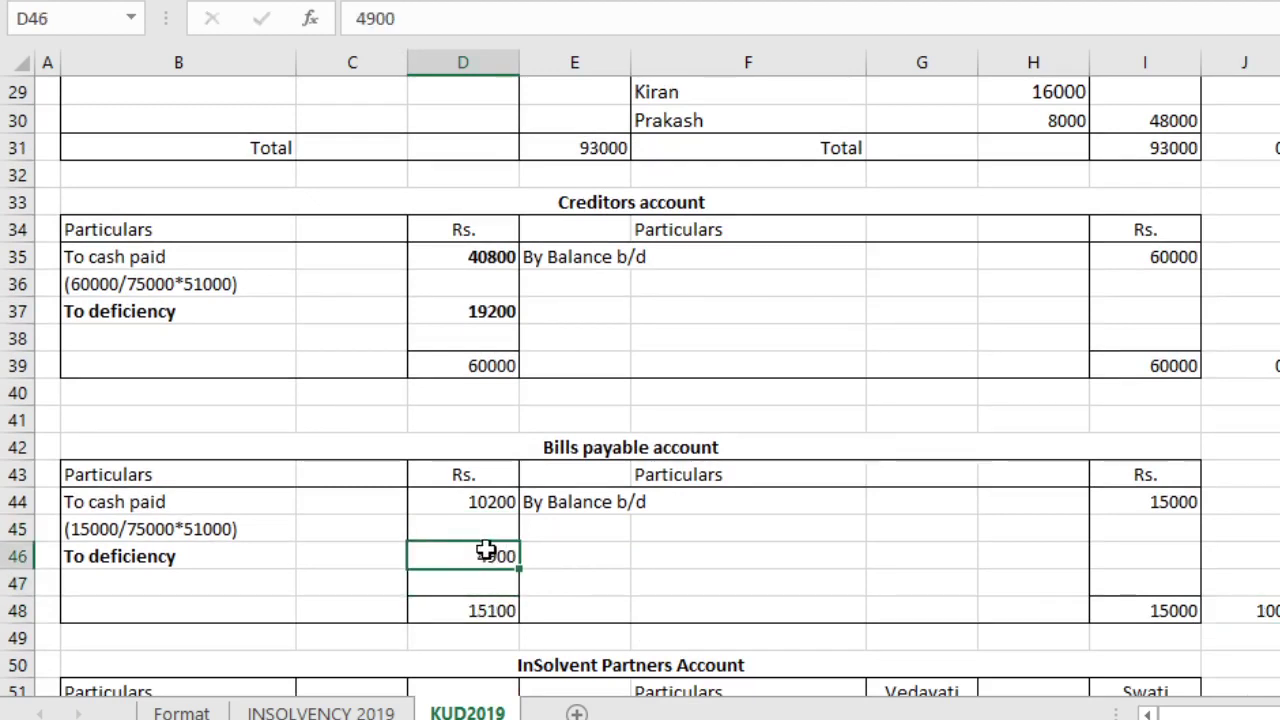
pyautogui.doubleClick(485, 551)
pyautogui.write('4800')
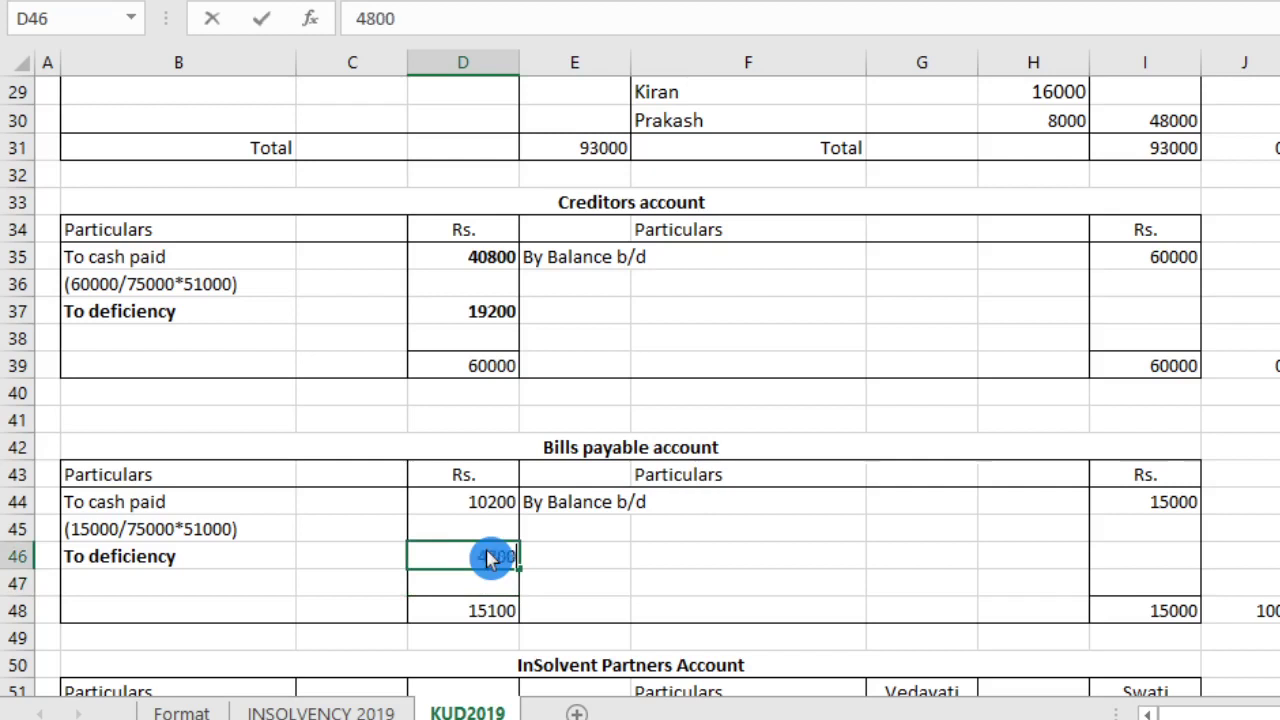
pyautogui.press('Return')
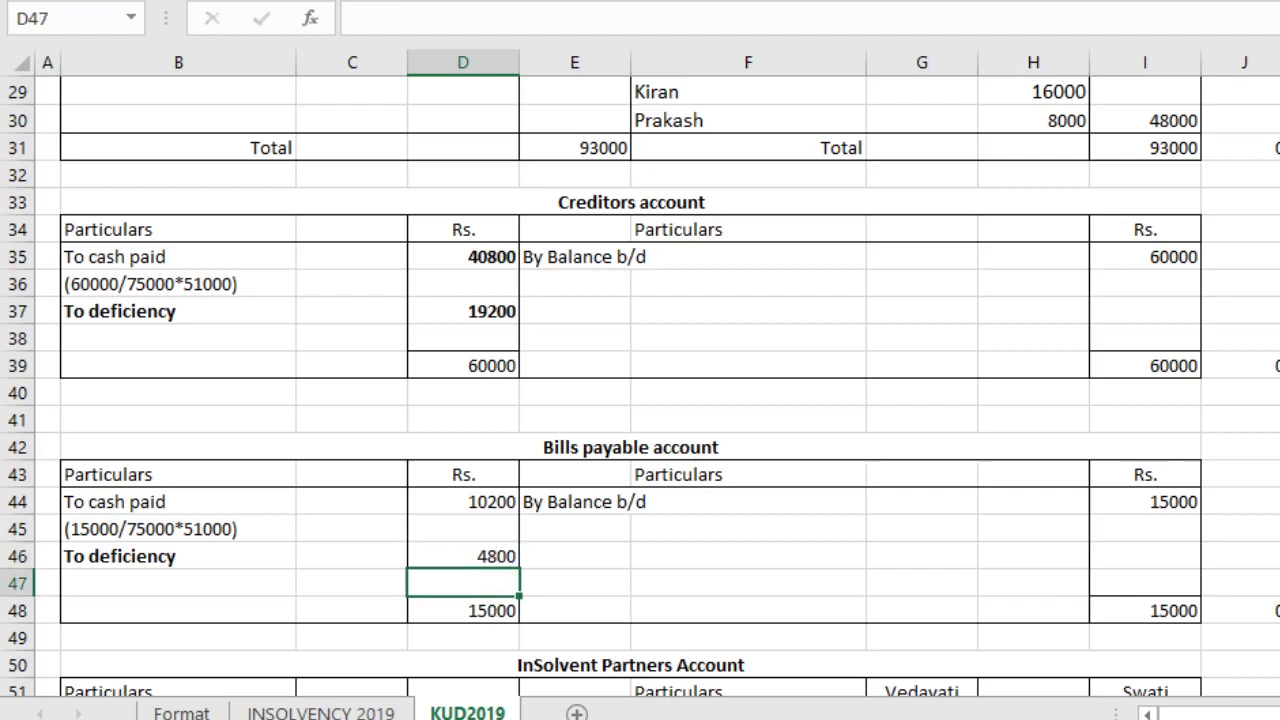
# Step: Clear the old partner names from the heading cells G51:I51 of the InSolvent Partners Account
pyautogui.press('Down')
pyautogui.press('Down')
pyautogui.press('Down')
pyautogui.press('Down')
pyautogui.press('Down')
pyautogui.press('Down')
pyautogui.press('Down')
pyautogui.press('Down')
pyautogui.press('Down')
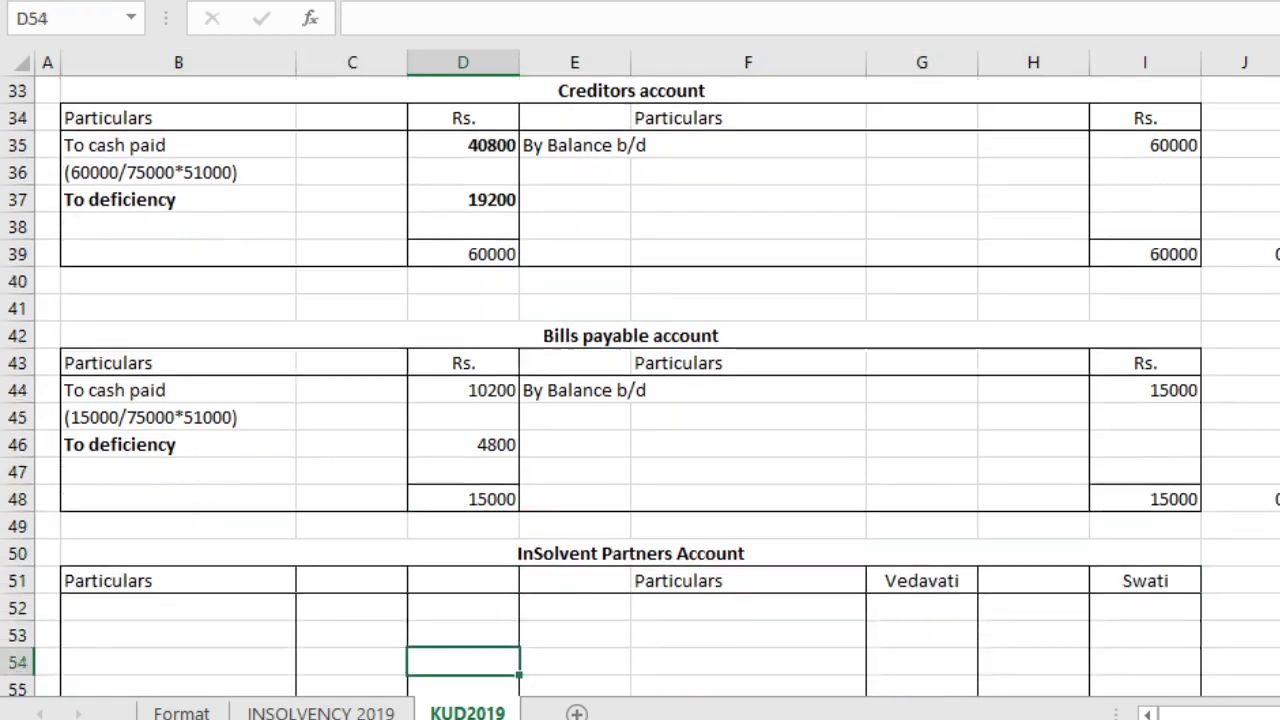
pyautogui.press('Down')
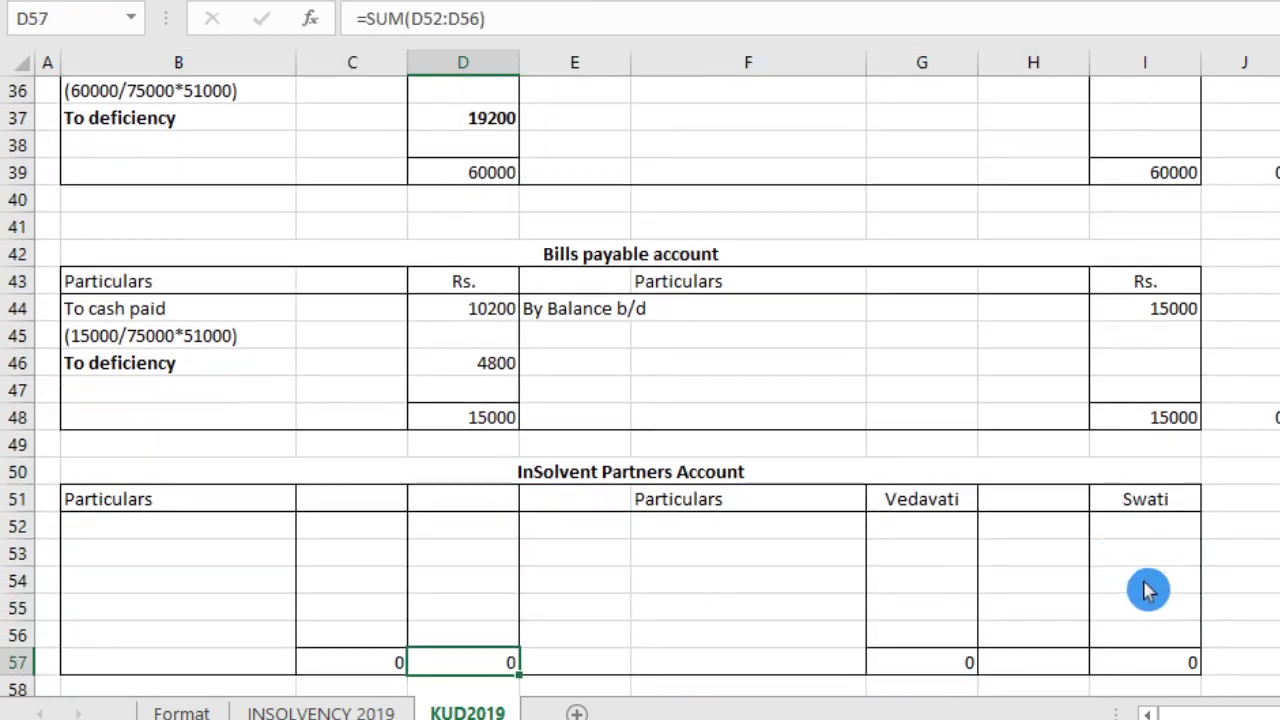
pyautogui.moveTo(917, 497); pyautogui.dragTo(1128, 491)
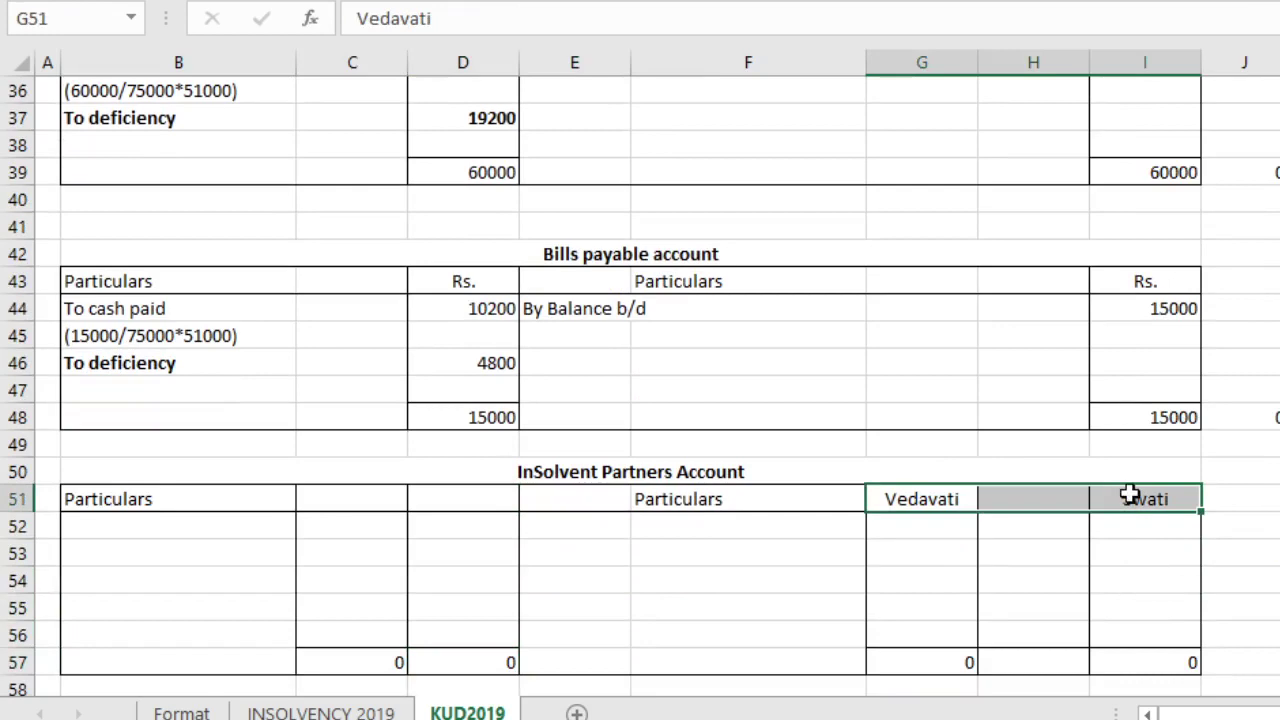
pyautogui.press('Delete')
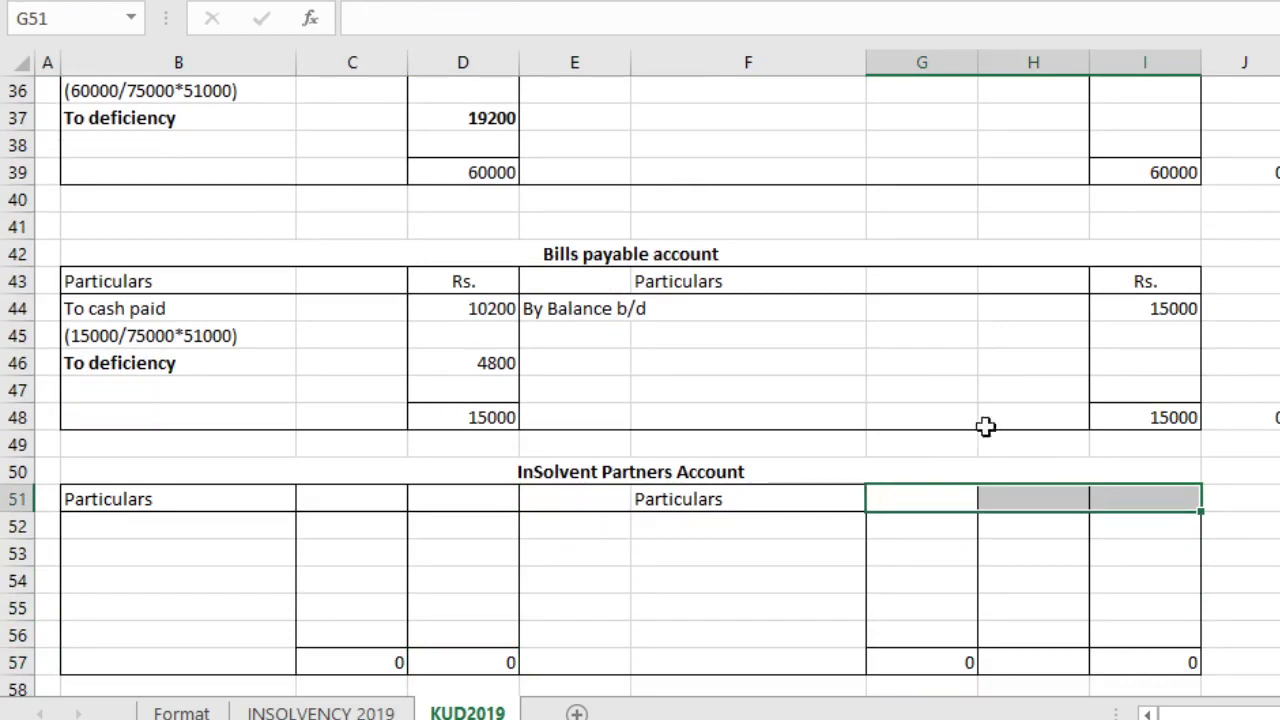
# Step: Add borders to the blank amount column E51:E57 of the InSolvent Partners Account
pyautogui.scroll(12, 808, 302)
pyautogui.scroll(-20, 766, 423)
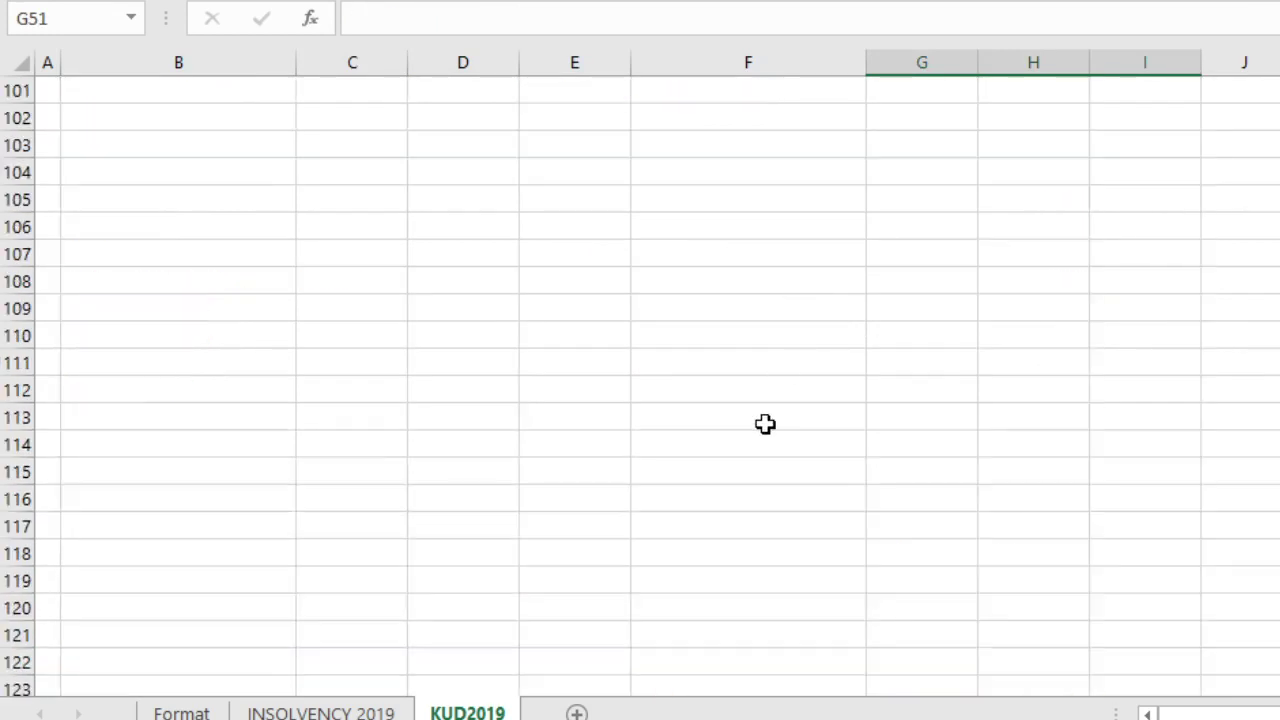
pyautogui.scroll(20, 766, 423)
pyautogui.scroll(-5, 640, 386)
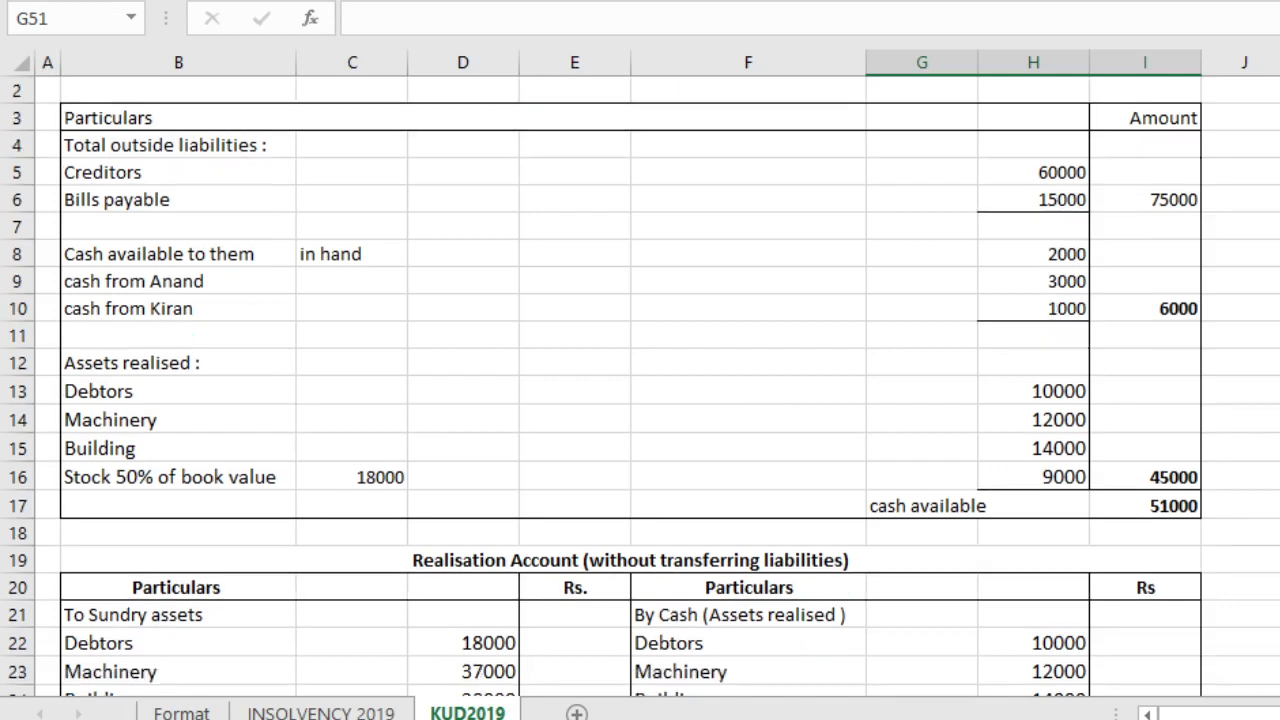
pyautogui.scroll(-7, 920, 545)
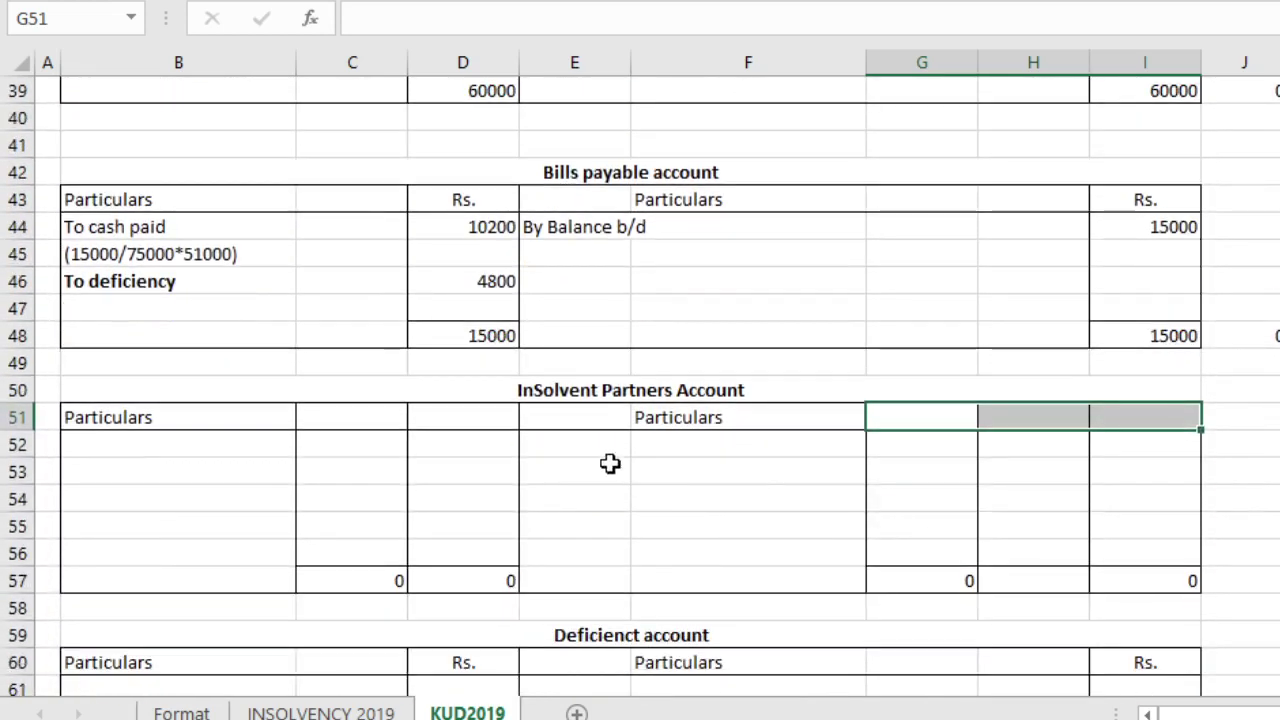
pyautogui.moveTo(577, 424); pyautogui.dragTo(587, 579)
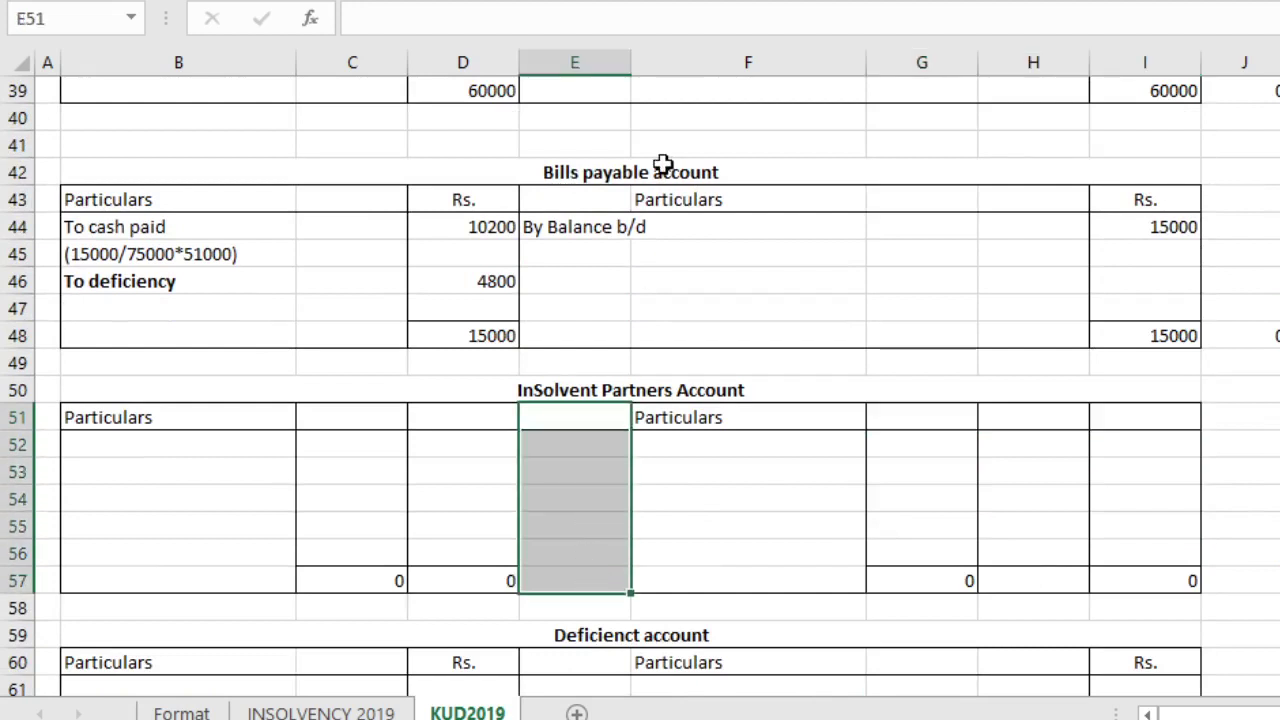
# Step: Extend D56 and the total formula in D57 across to column E of the InSolvent Partners Account
pyautogui.click(486, 586)
pyautogui.click(490, 555)
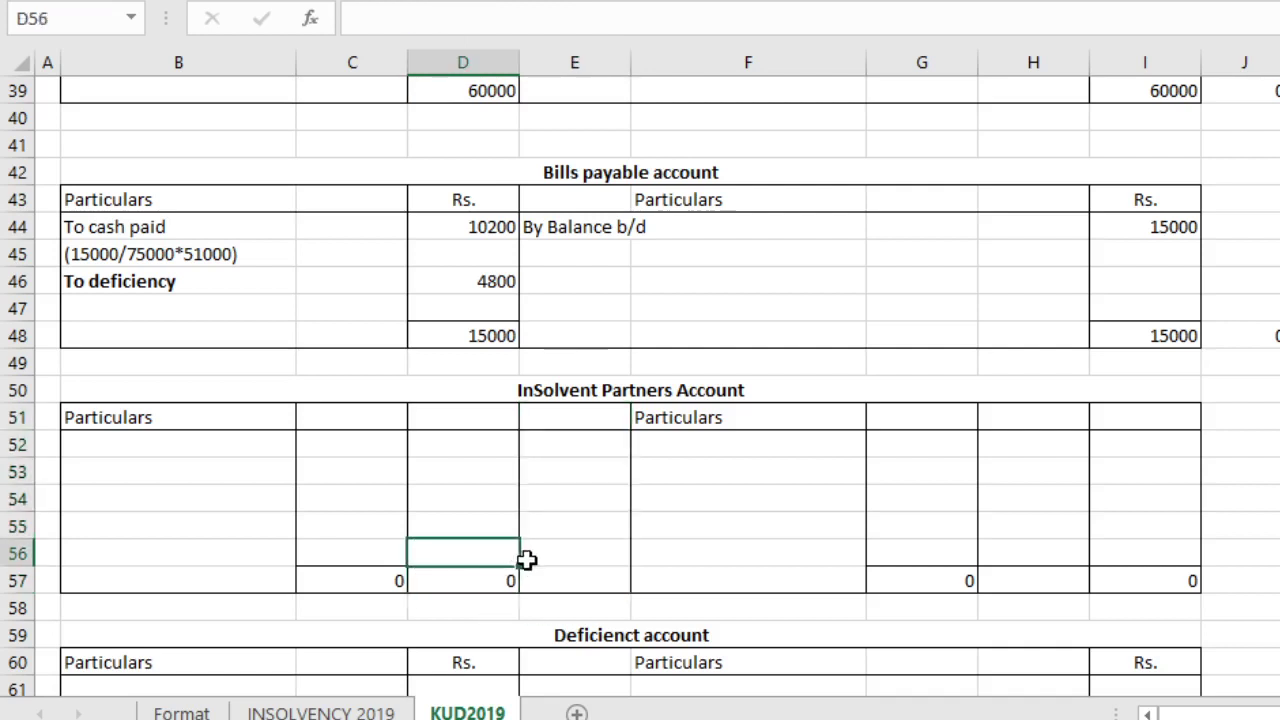
pyautogui.moveTo(524, 562); pyautogui.dragTo(622, 587)
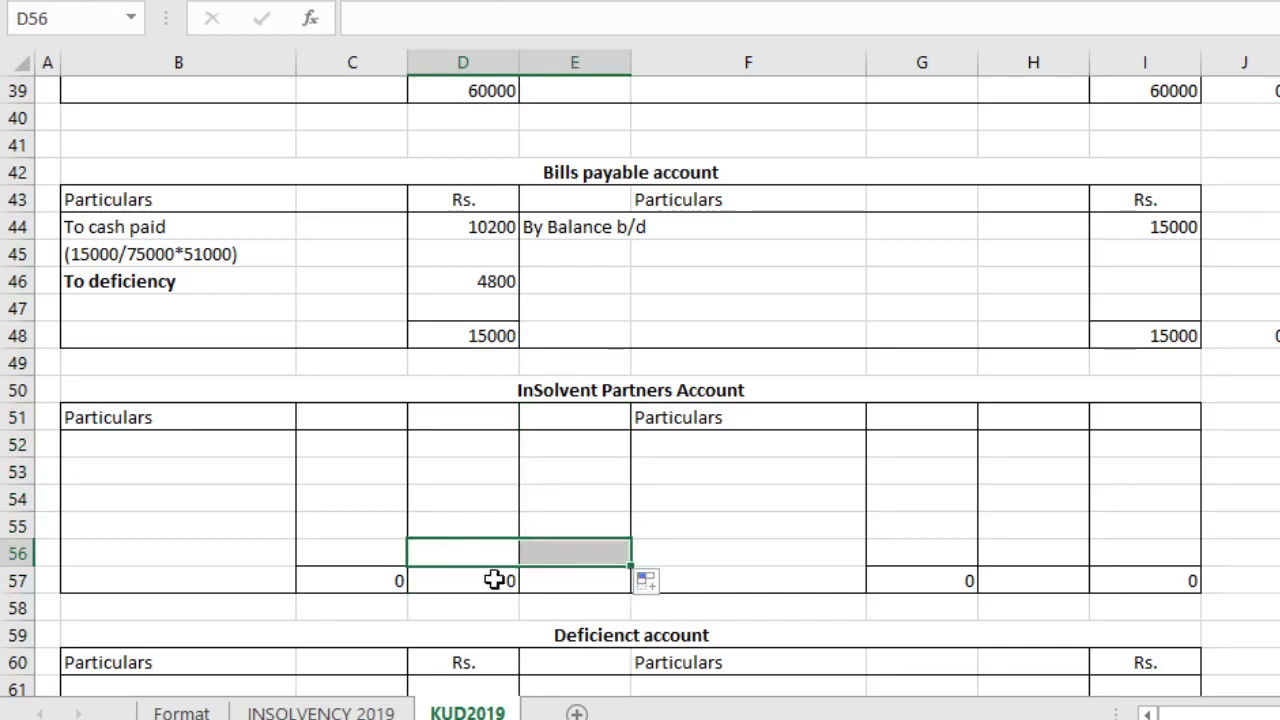
pyautogui.click(502, 582)
pyautogui.moveTo(521, 593); pyautogui.dragTo(628, 598)
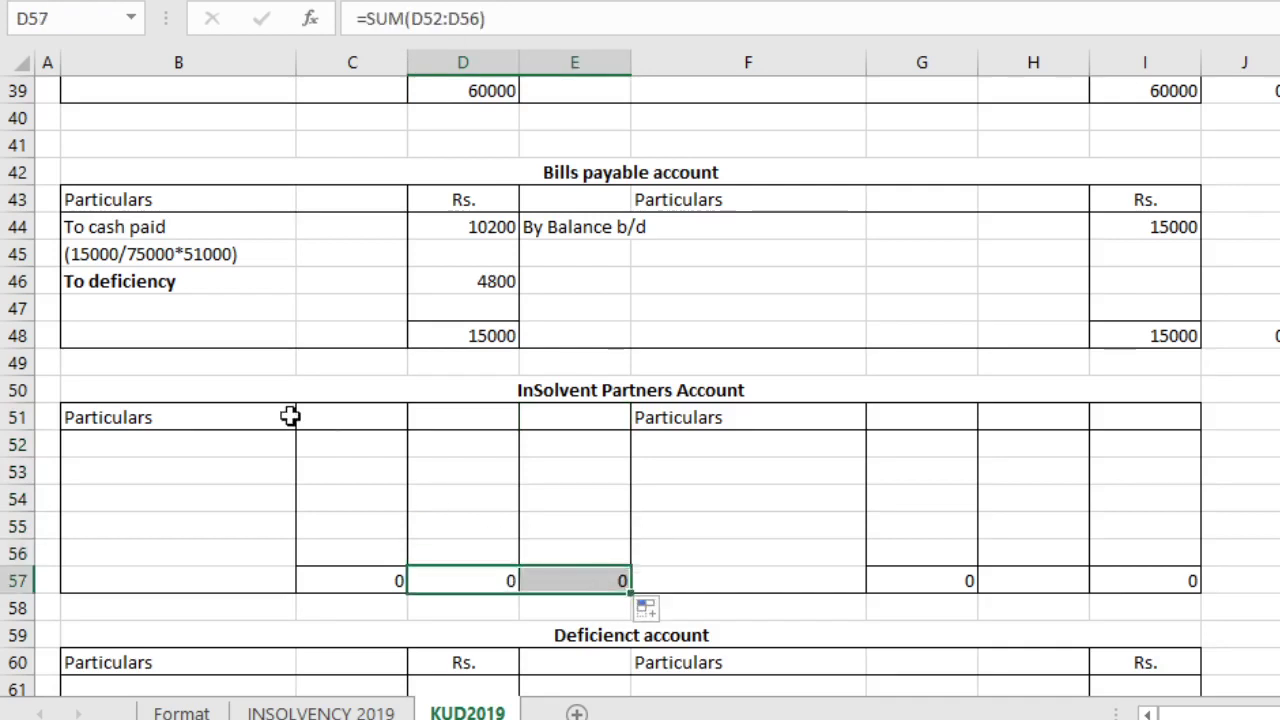
# Step: Enter the three partners' names as debit-side column headings in C51:E51, in the same order as in F28:F30
pyautogui.click(334, 416)
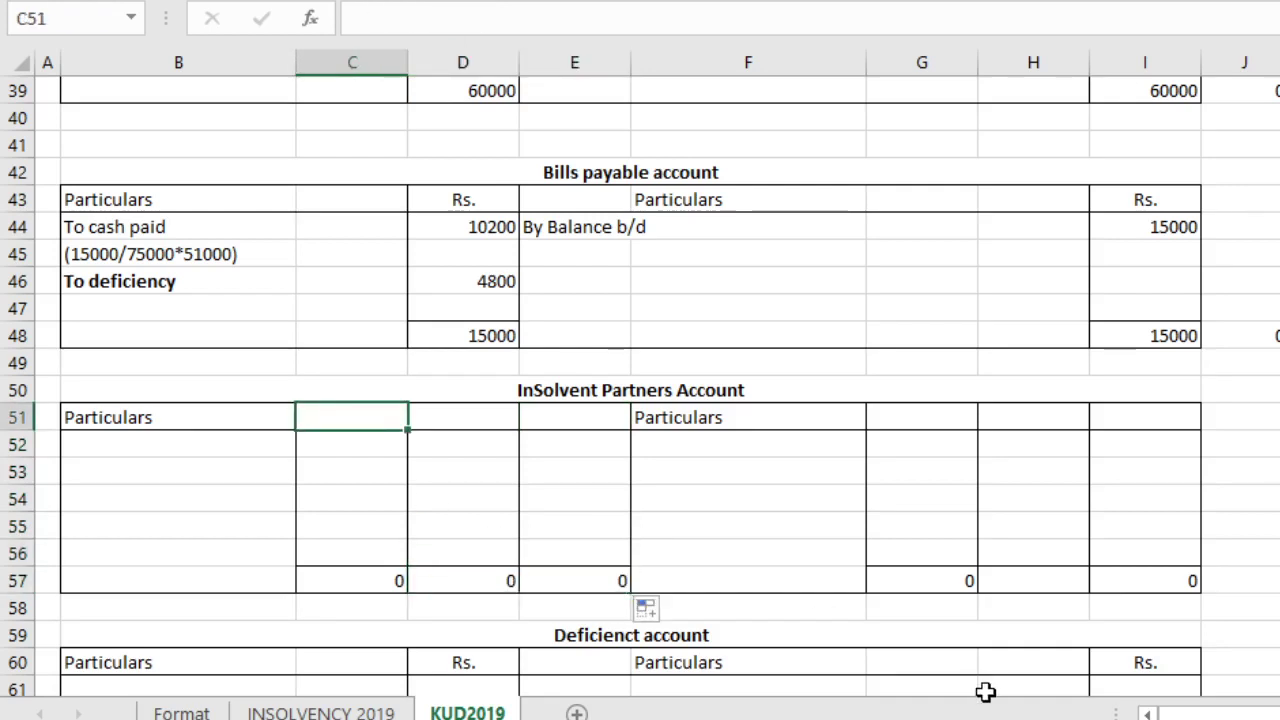
pyautogui.write('Anand')
pyautogui.press('Tab')
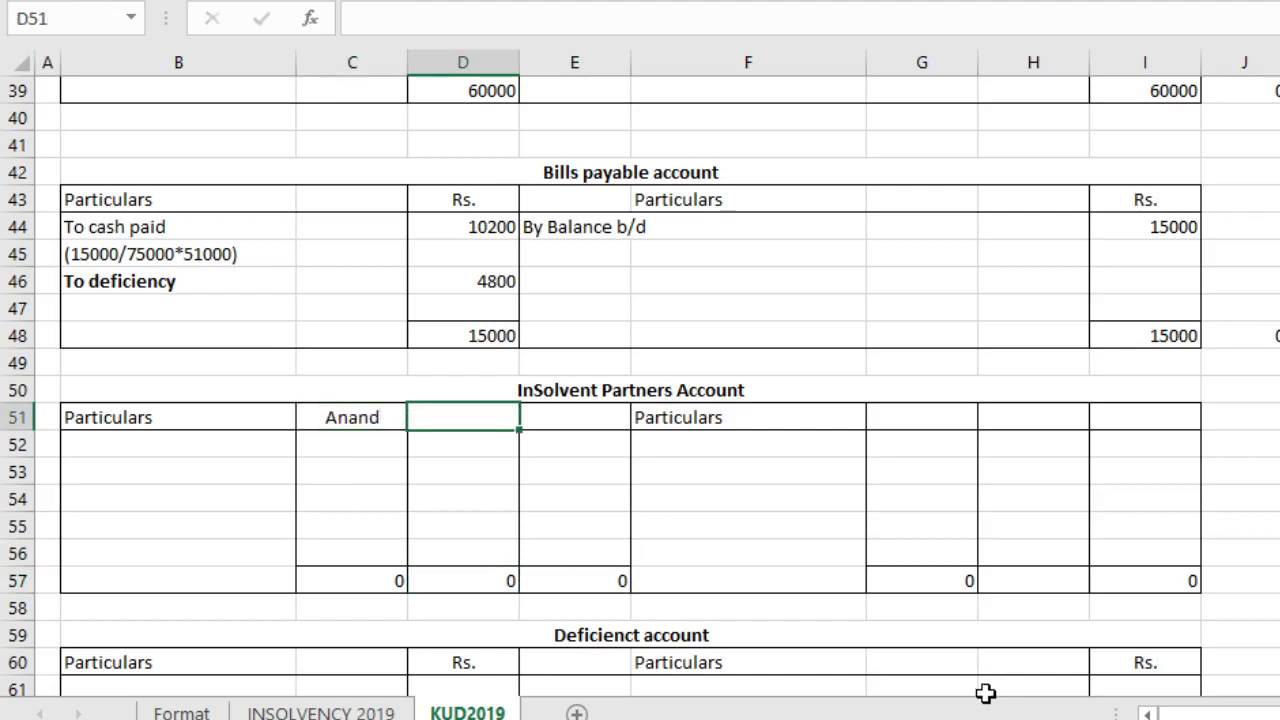
pyautogui.write('Pra')
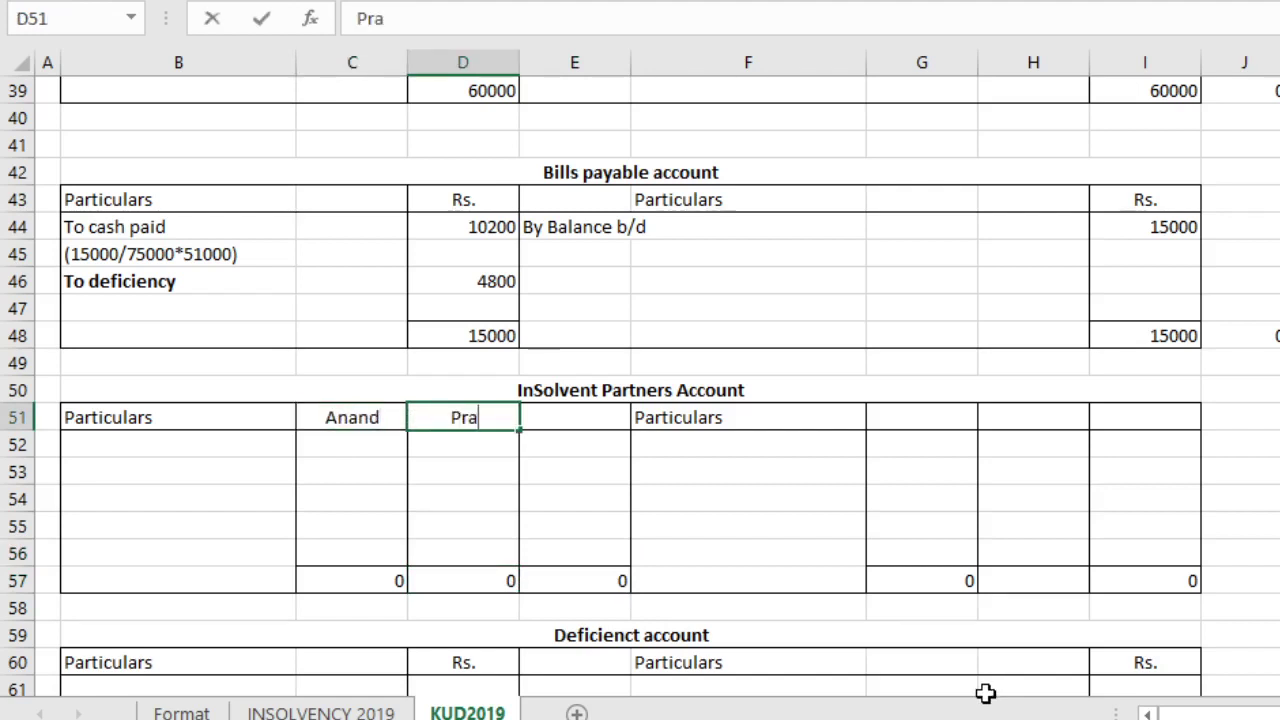
pyautogui.write('kash')
pyautogui.press('Tab')
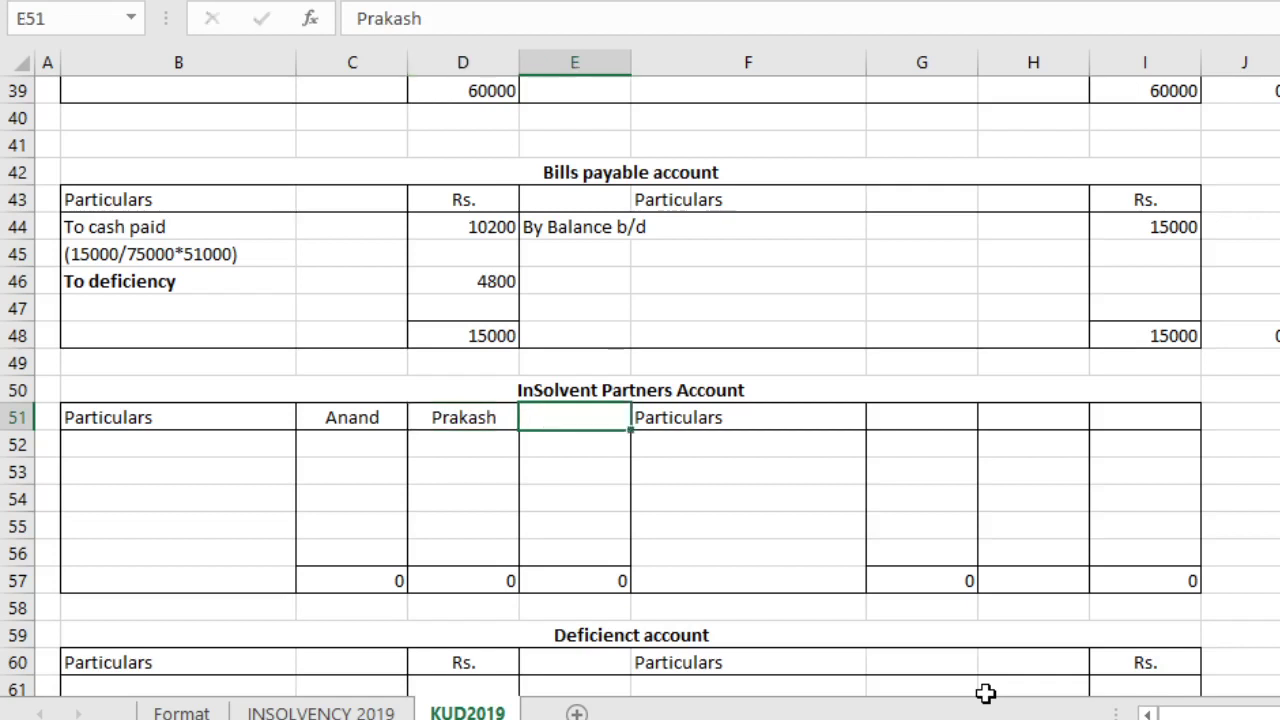
pyautogui.press('Left')
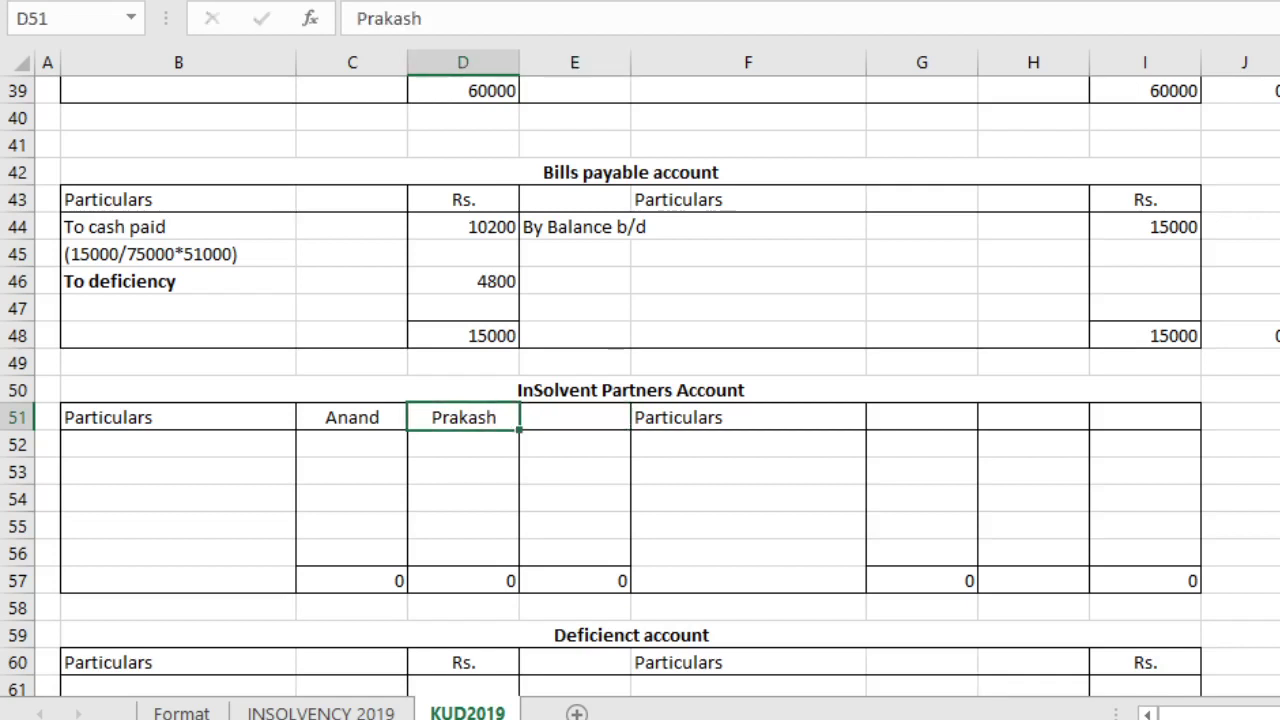
pyautogui.write('Kiran')
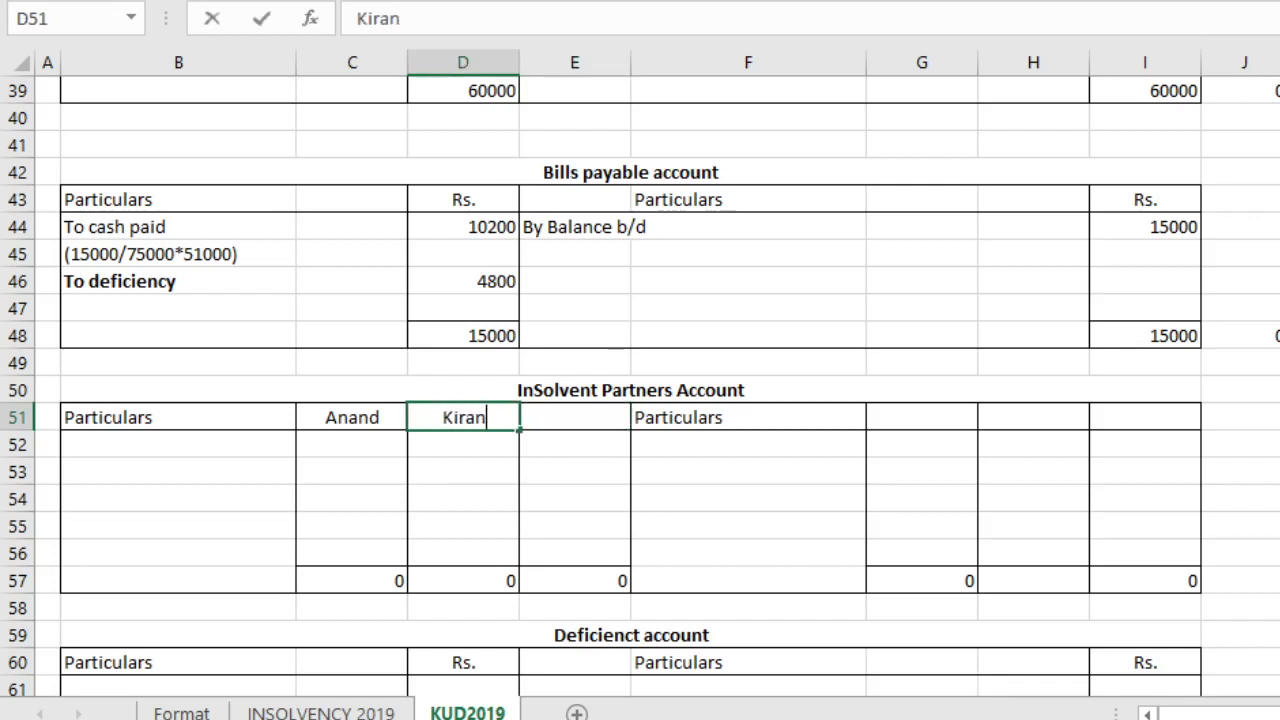
pyautogui.press('Tab')
pyautogui.write('Pr')
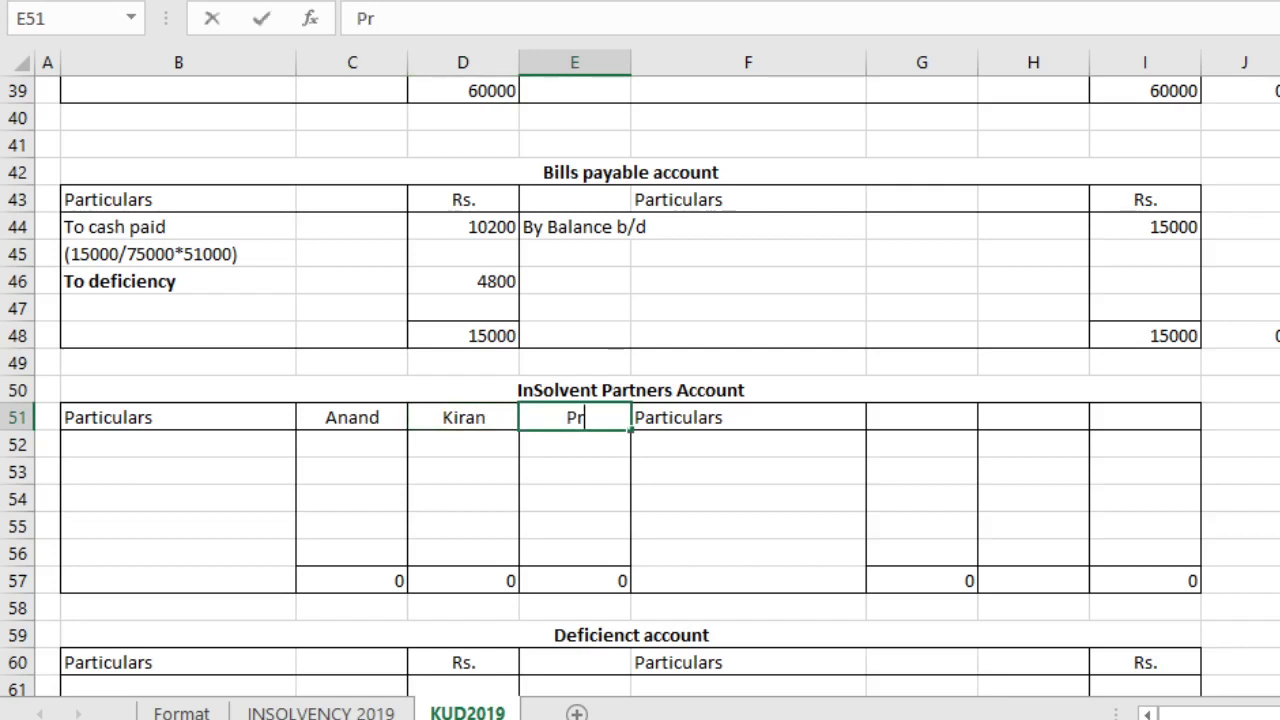
pyautogui.write('akash')
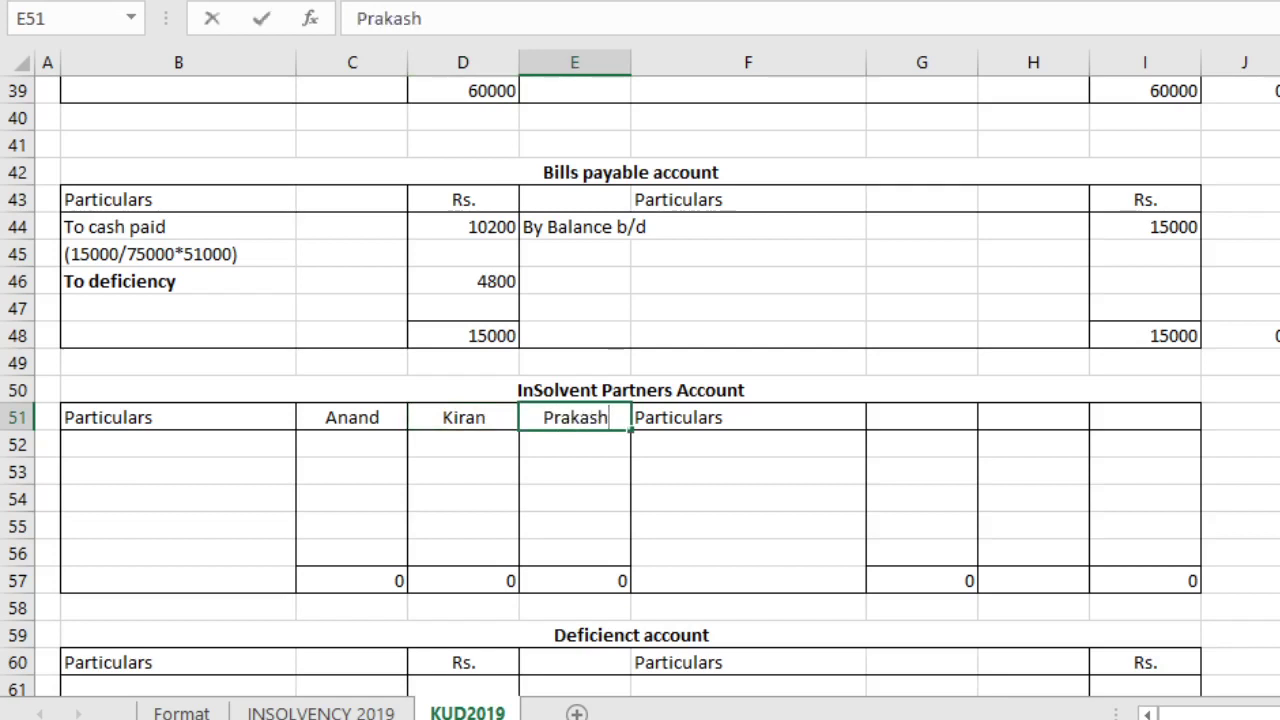
pyautogui.click(352, 417)
# Step: Copy the partner name headings from C51:E51 to G51:I51 on the credit side of the InSolvent Partners Account
pyautogui.click(178, 417)
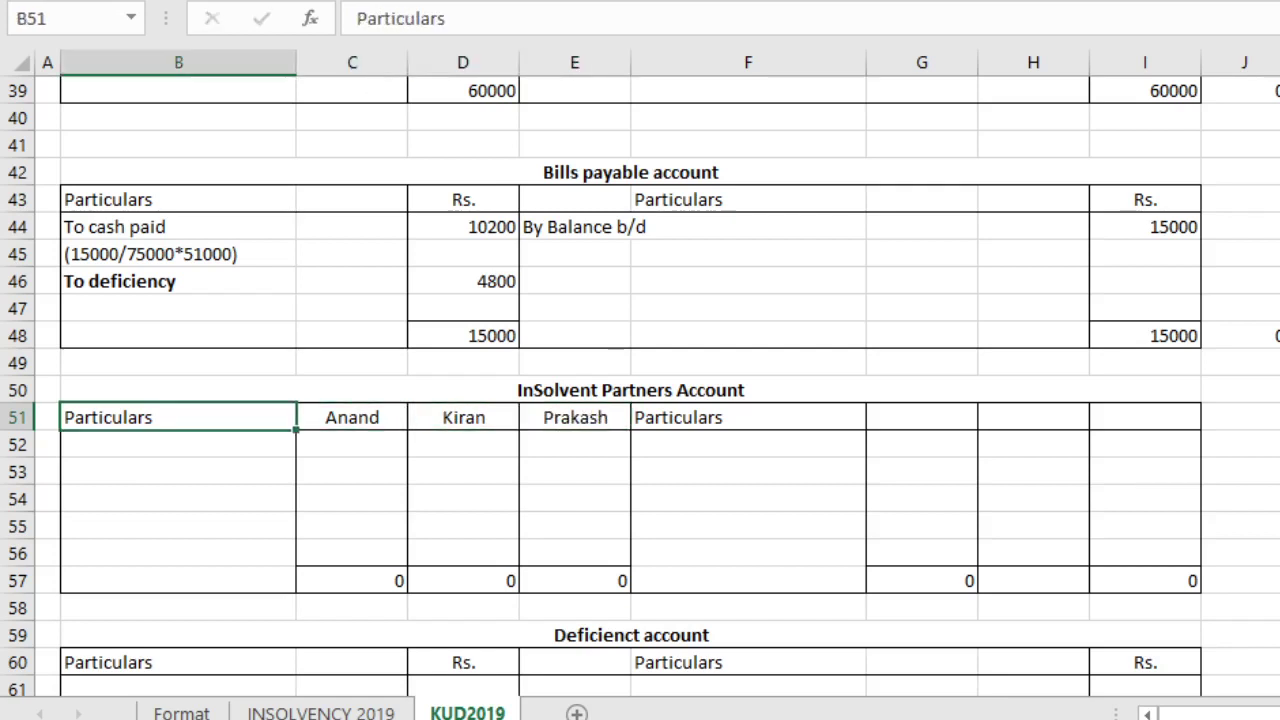
pyautogui.click(352, 417)
pyautogui.click(463, 417)
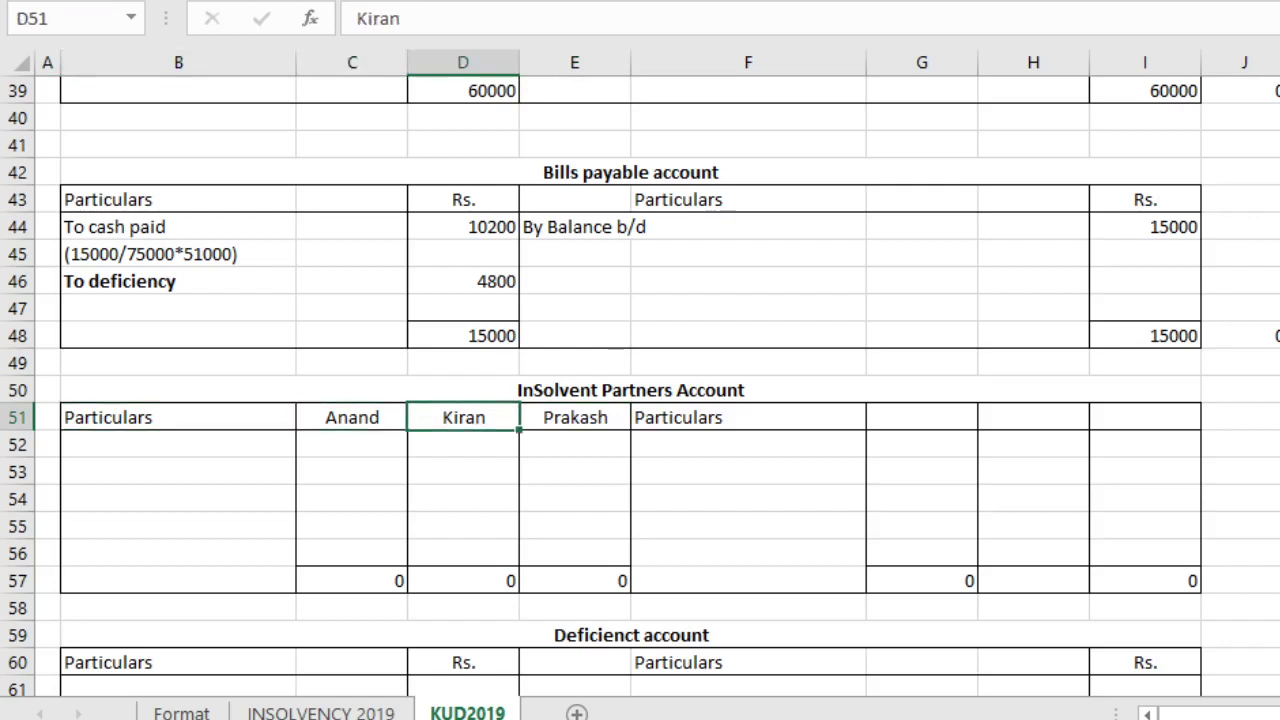
pyautogui.moveTo(352, 417); pyautogui.dragTo(575, 417)
pyautogui.hotkey('ctrl', 'c')
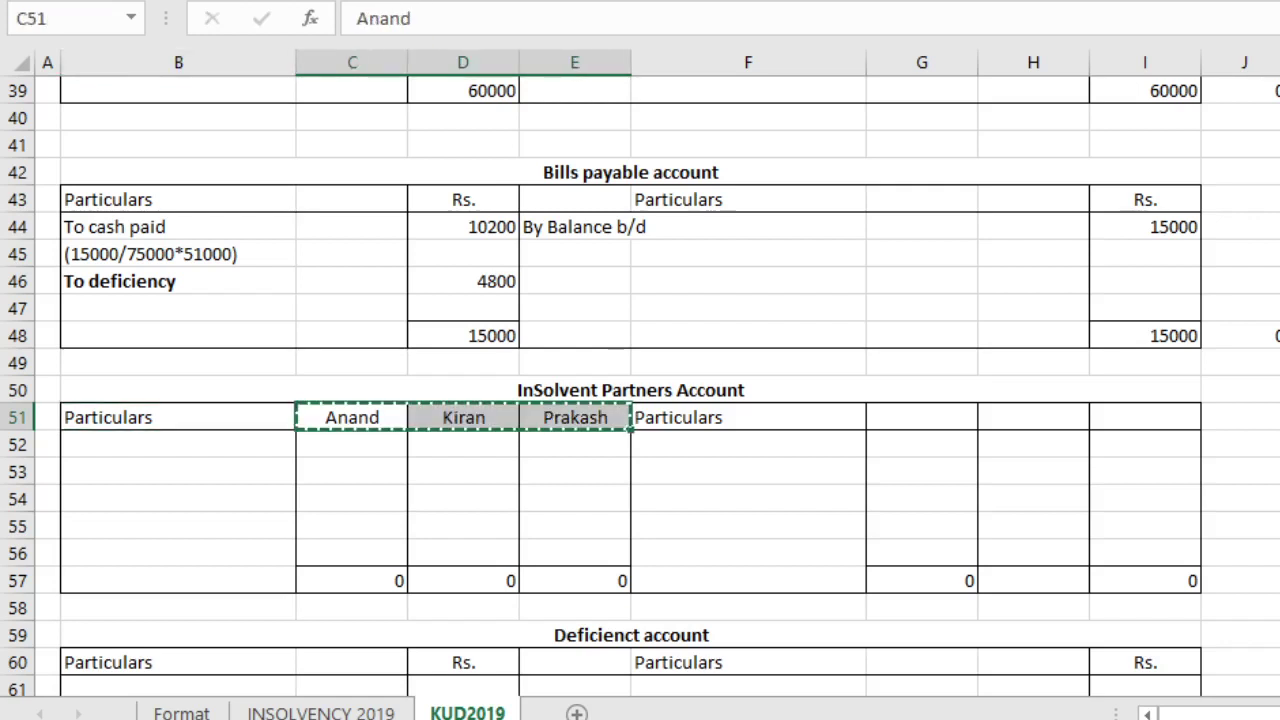
pyautogui.click(575, 417)
pyautogui.click(921, 417)
pyautogui.hotkey('ctrl', 'v')
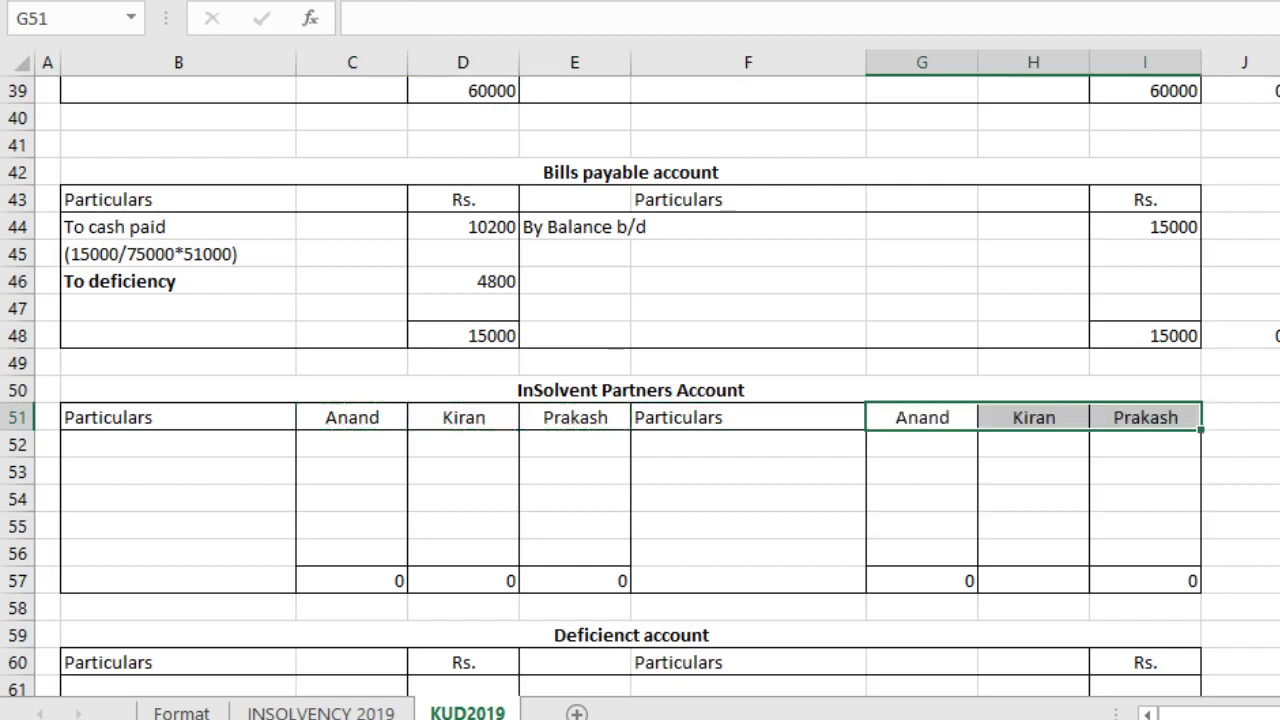
pyautogui.press('Left')
pyautogui.press('Left')
pyautogui.press('Left')
pyautogui.press('Down')
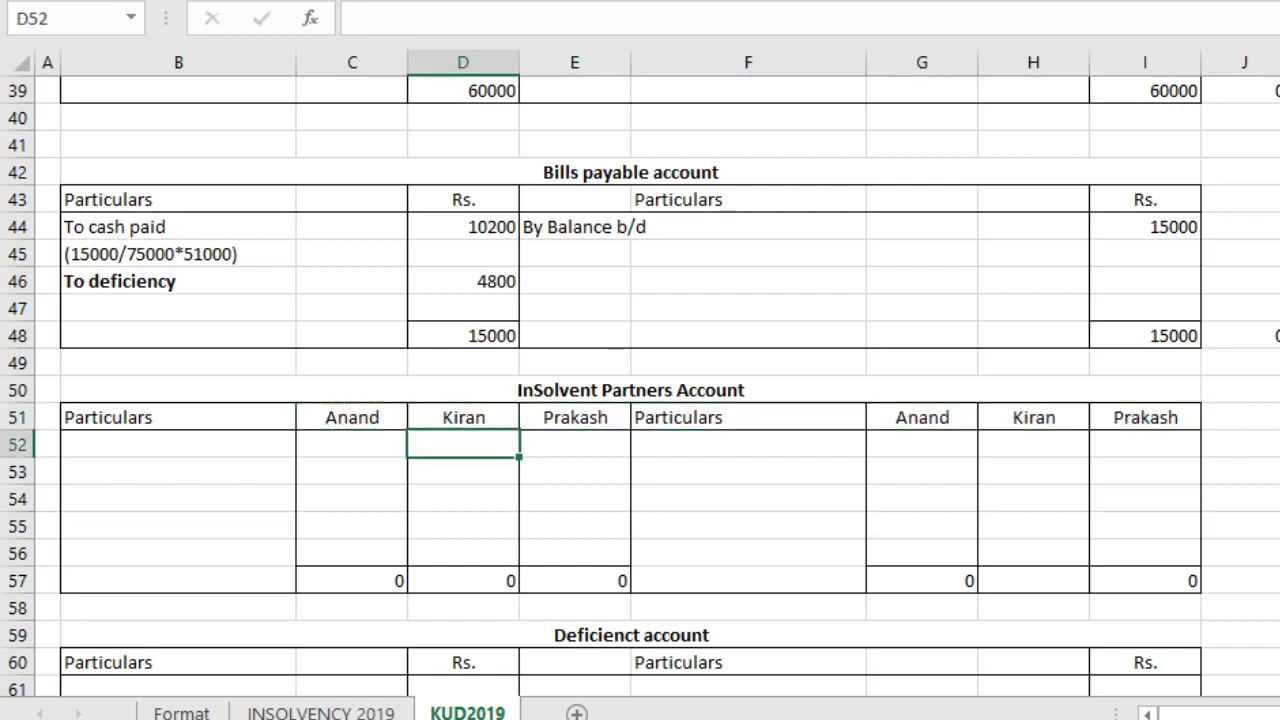
# Step: Record By Balance b/d in F52 of the InSolvent Partners Account, with 15000 in G52 and 10000 in H52
pyautogui.click(748, 444)
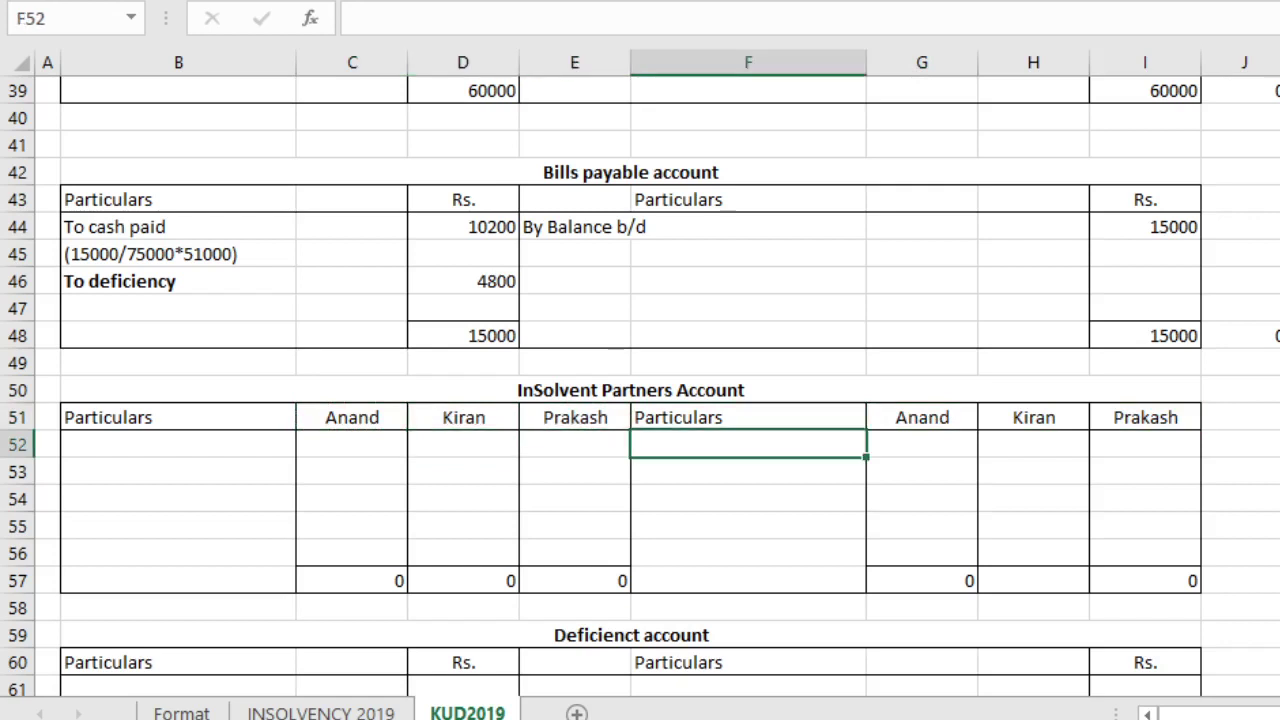
pyautogui.write('By Balance ')
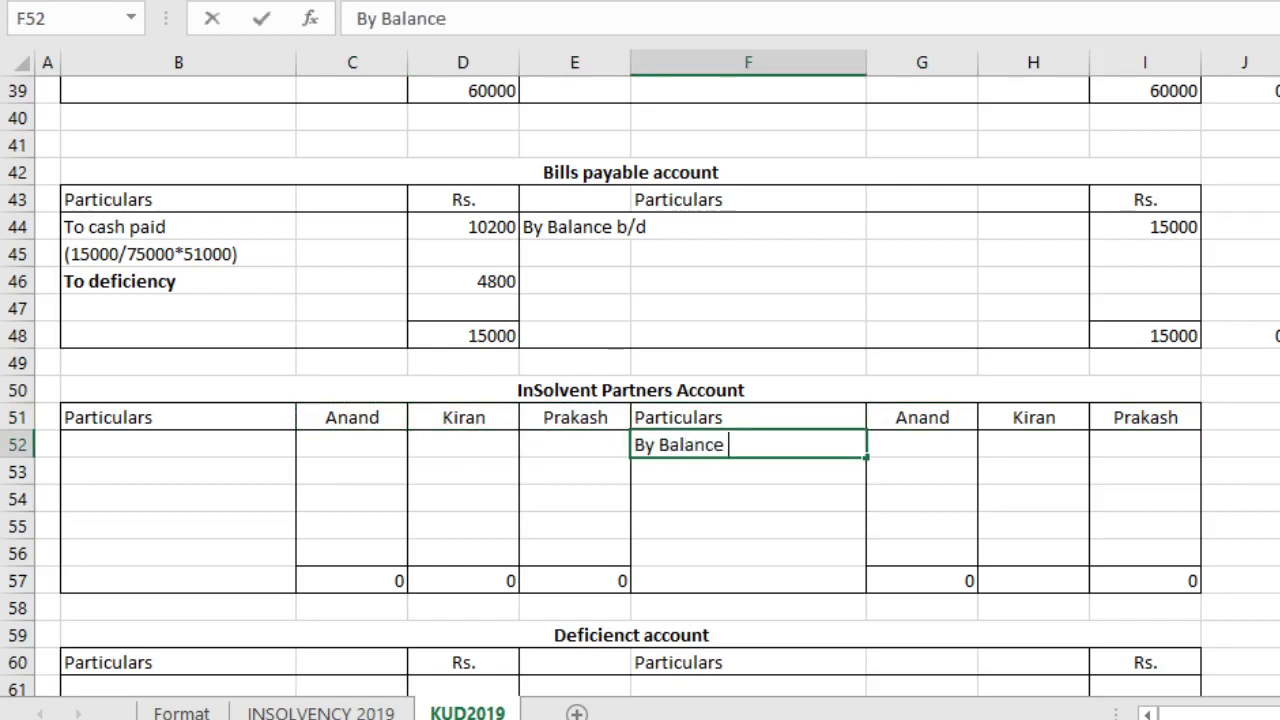
pyautogui.write('b/d')
pyautogui.hotkey('ctrl', 'Return')
pyautogui.press('Right')
pyautogui.press('Right')
pyautogui.press('Left')
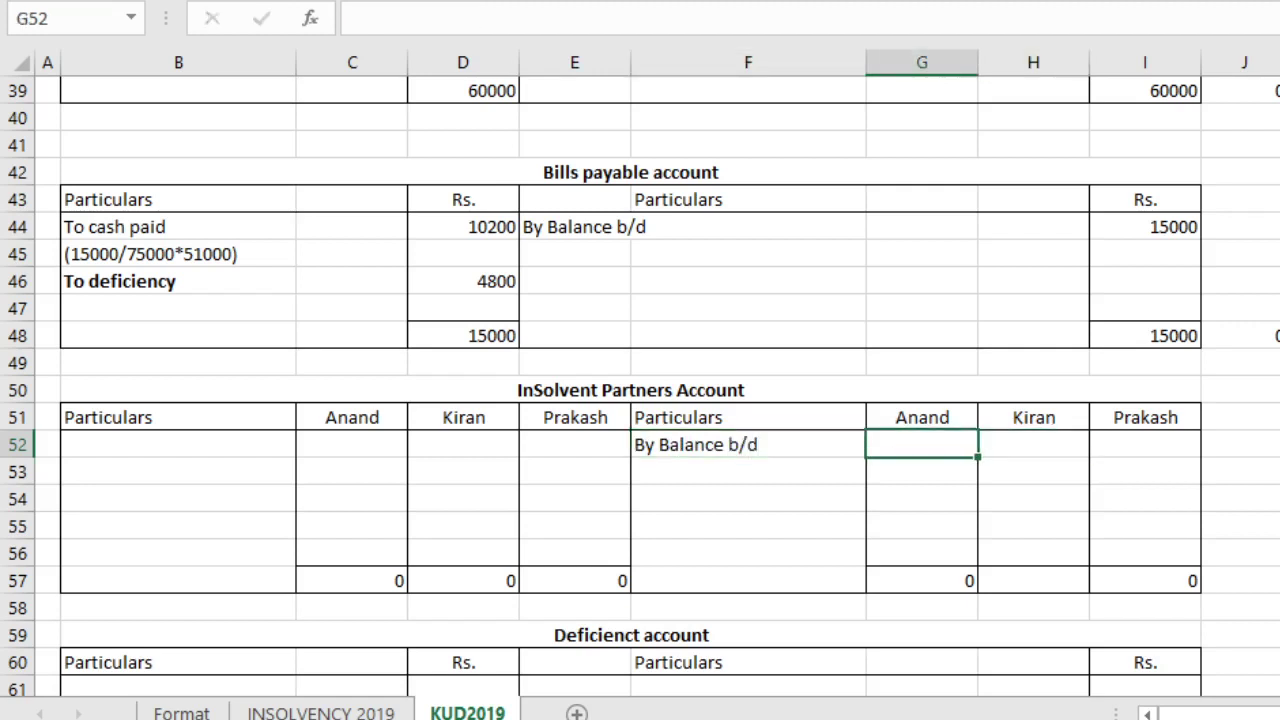
pyautogui.write('15000')
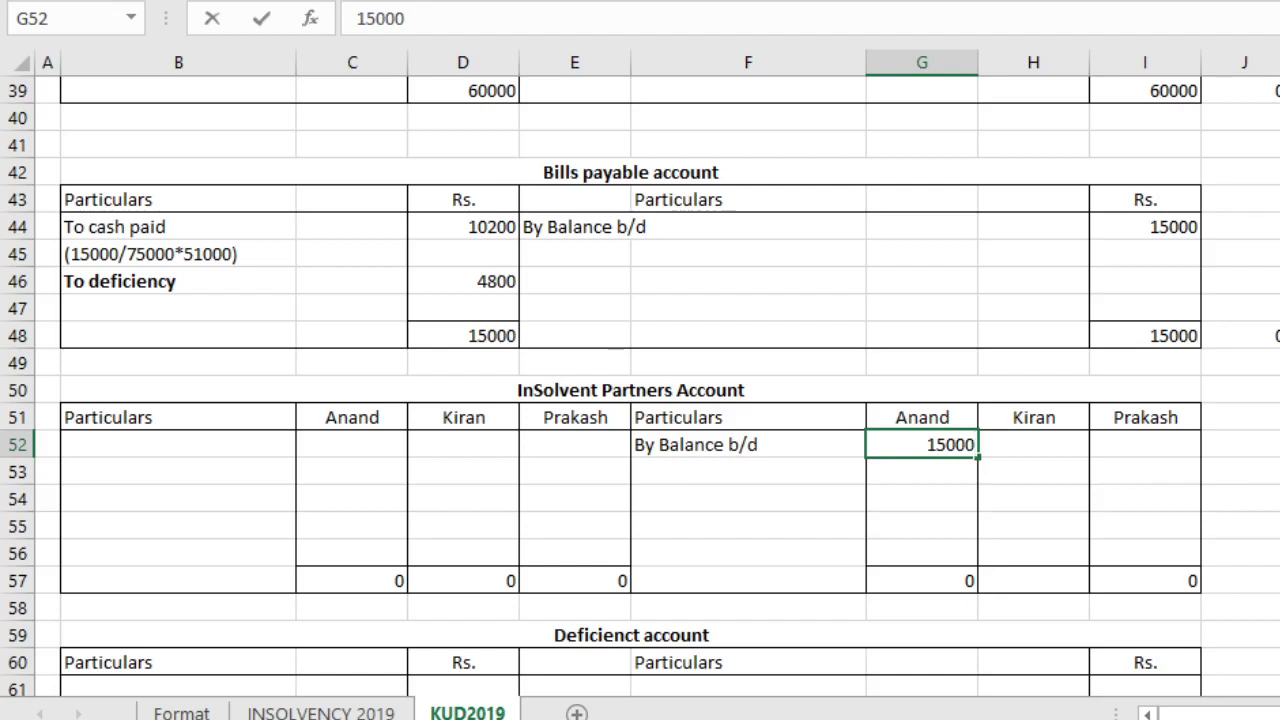
pyautogui.press('Tab')
pyautogui.write('10000')
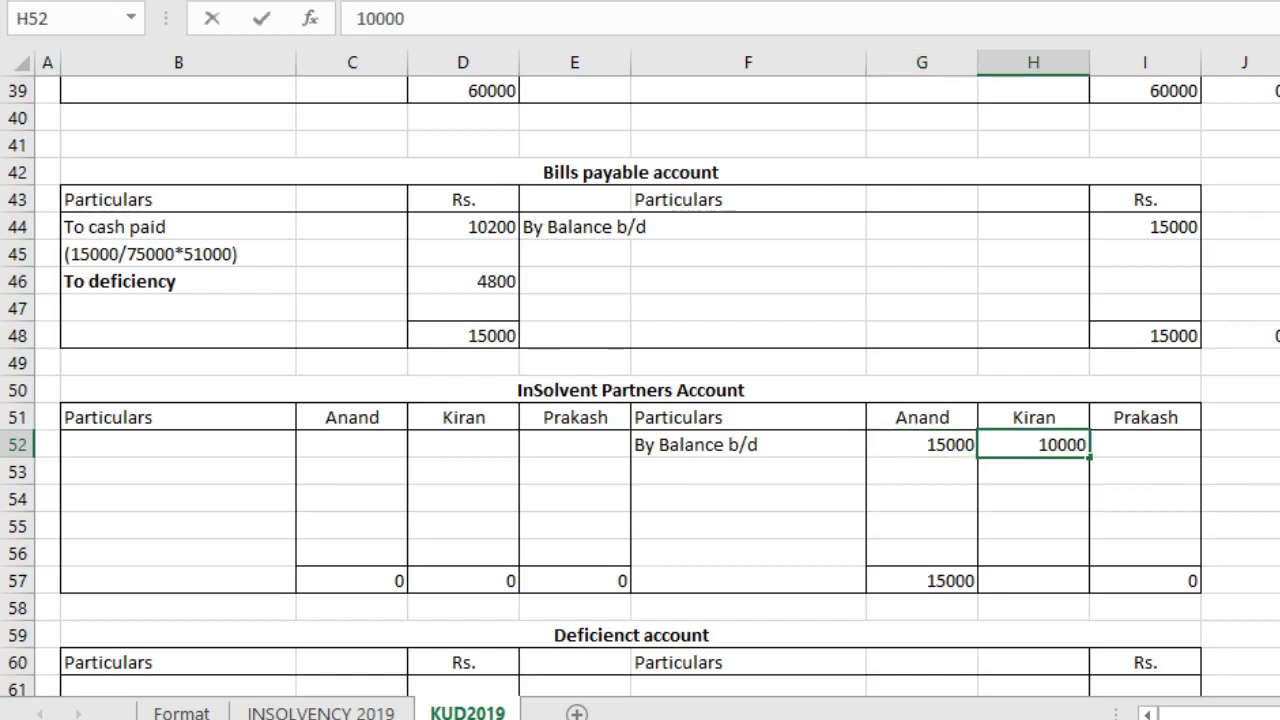
pyautogui.press('Left')
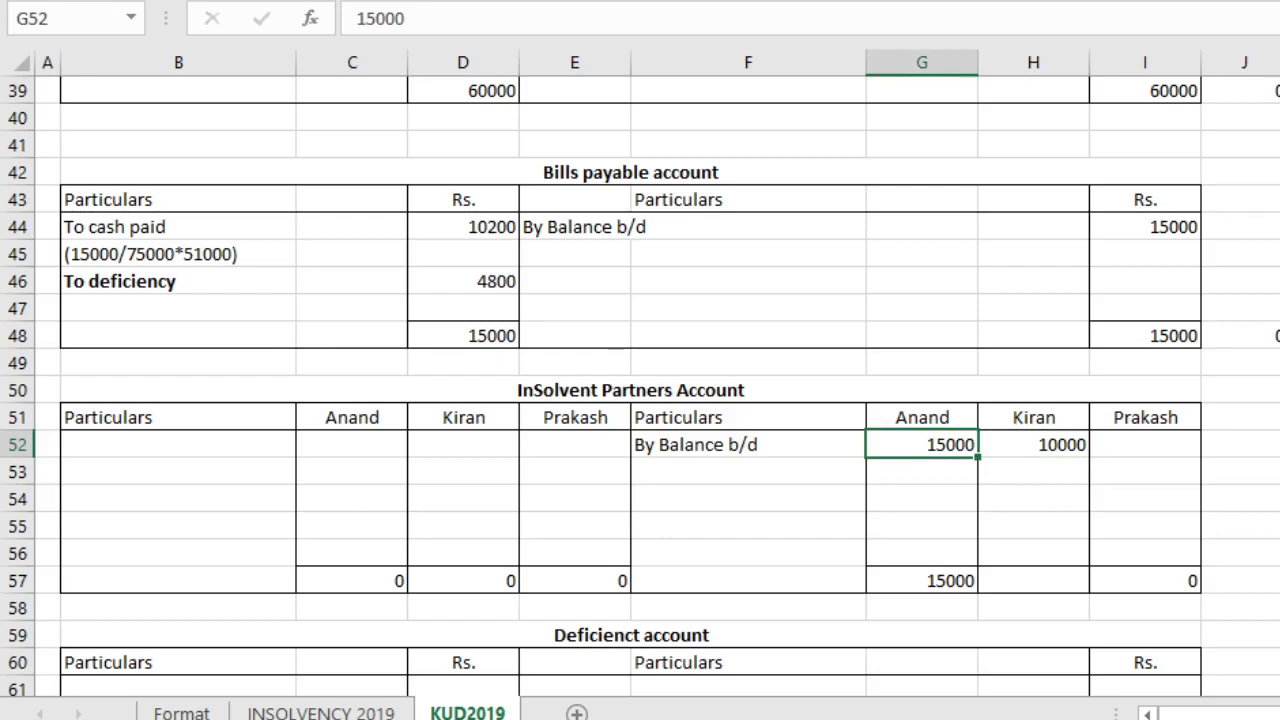
# Step: Check the partners' capital balances on both sides of the balance sheet in the INSOLVENCY 2019 worksheet and return to the InSolvent Partners Account
pyautogui.scroll(13, 296, 431)
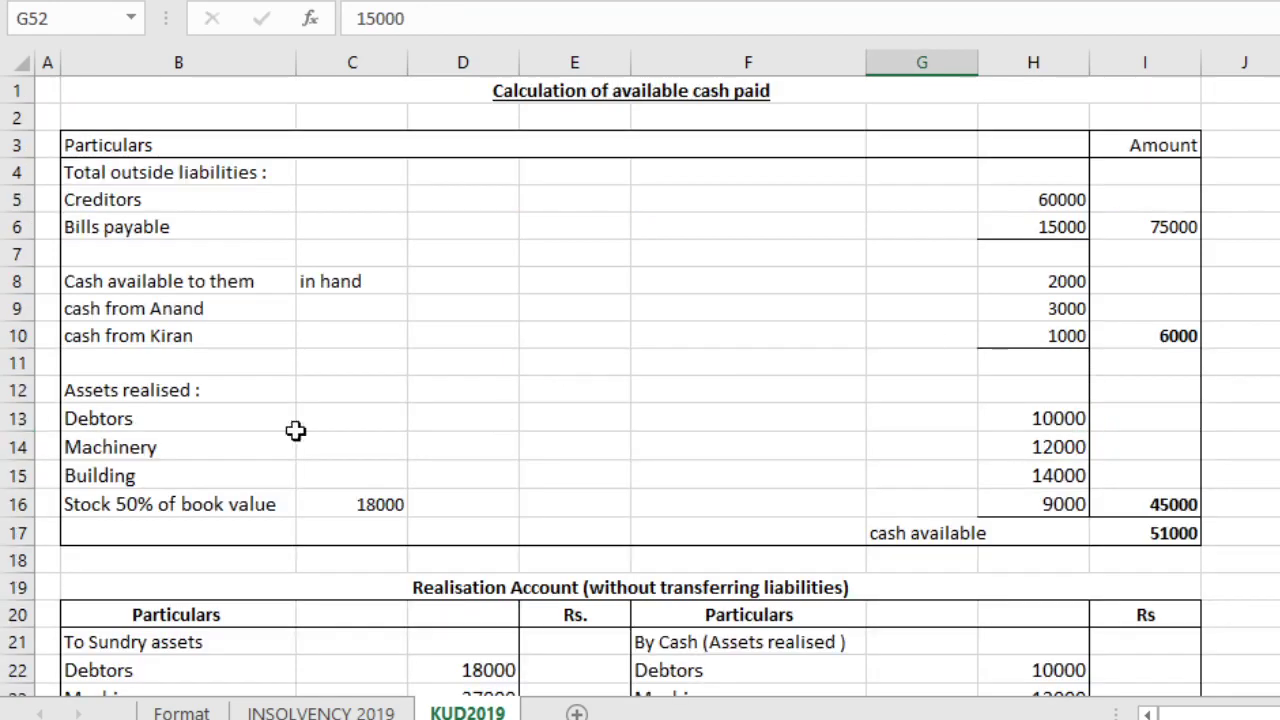
pyautogui.click(363, 710)
pyautogui.click(388, 290)
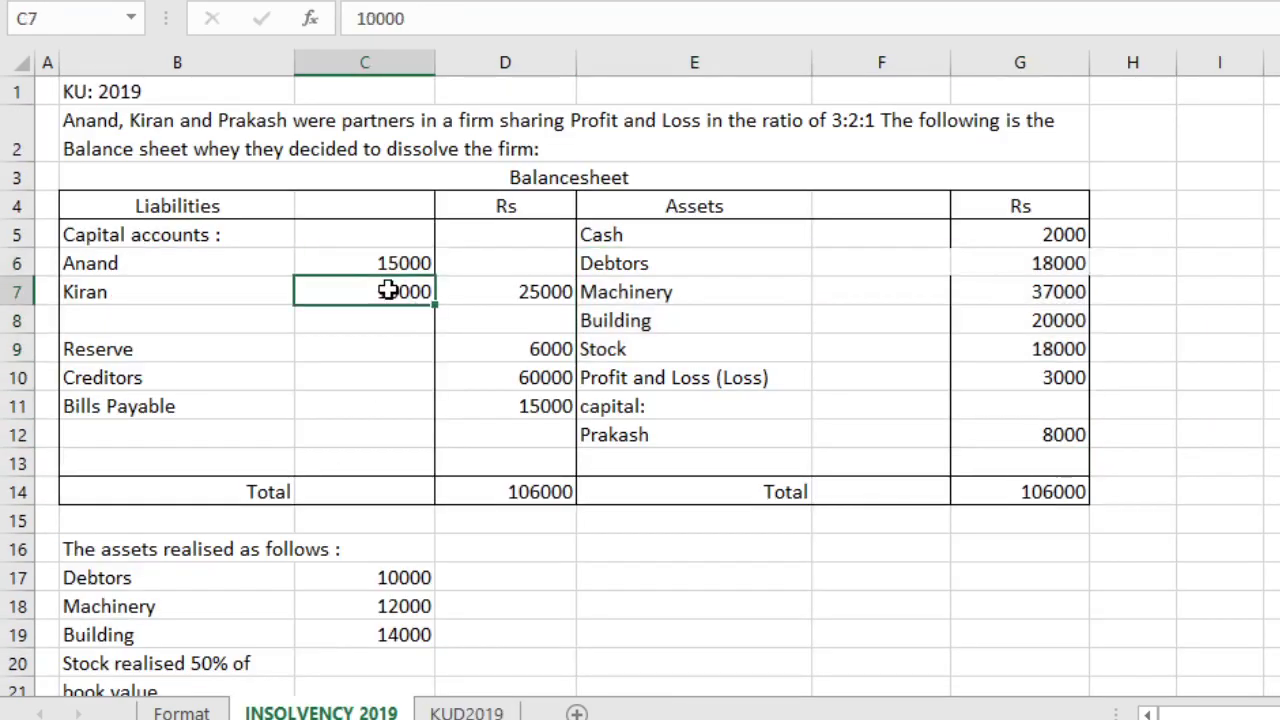
pyautogui.click(1057, 437)
pyautogui.click(515, 712)
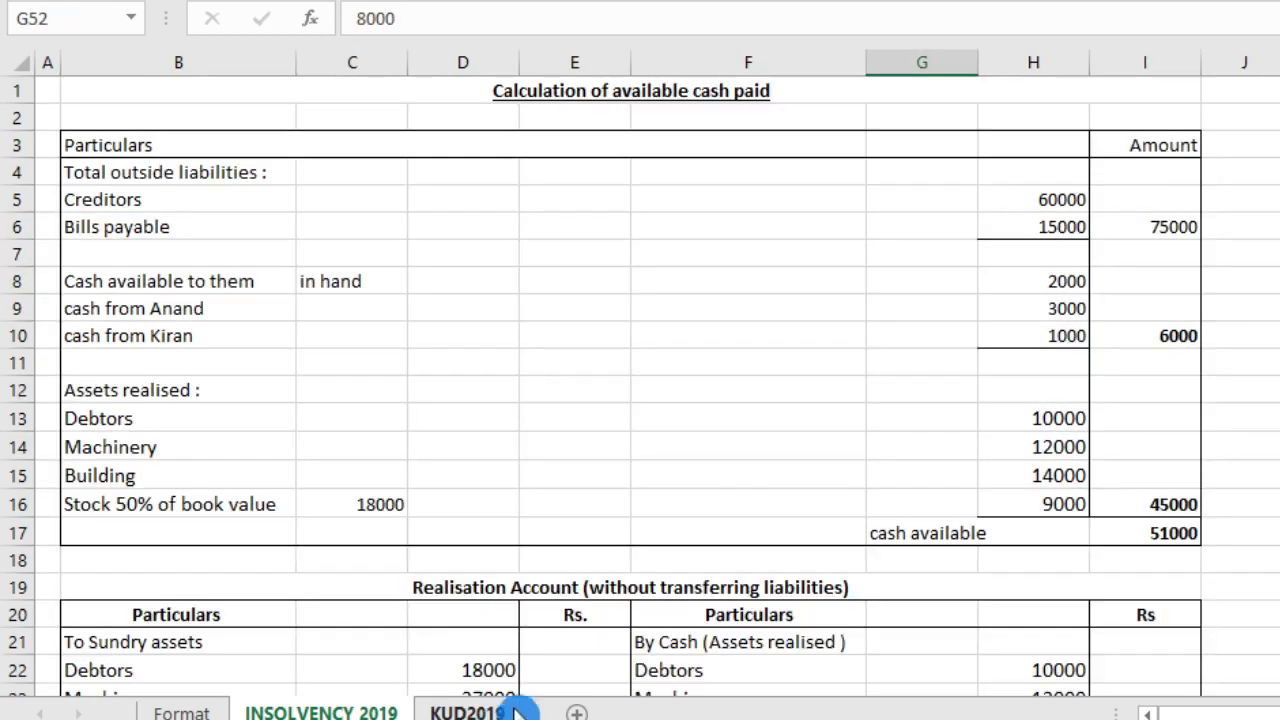
pyautogui.click(515, 712)
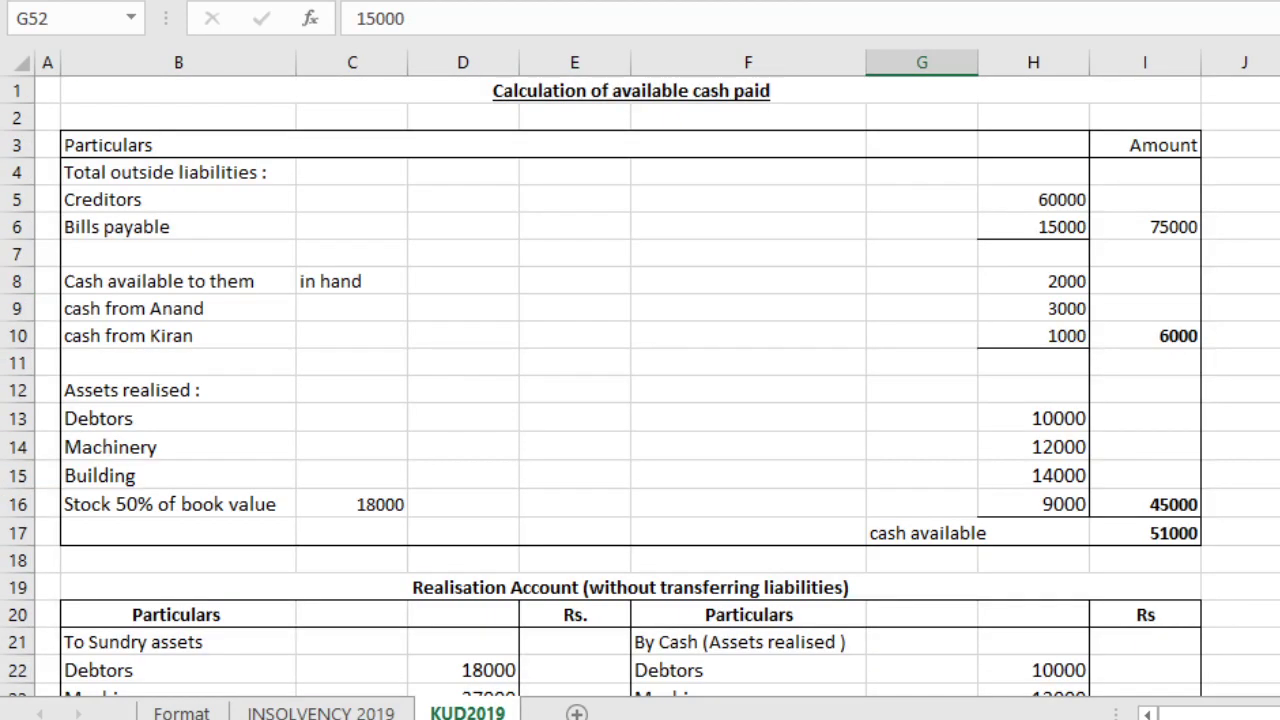
pyautogui.scroll(-7, 640, 380)
pyautogui.scroll(-7, 640, 380)
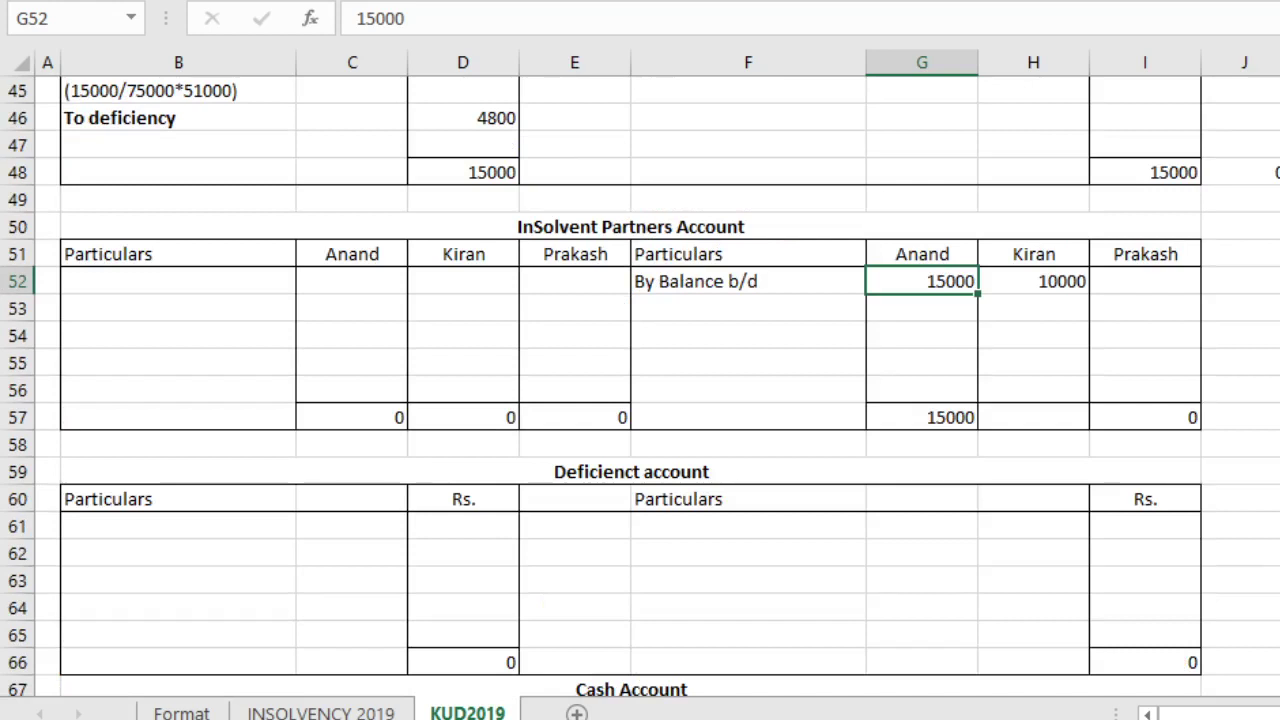
# Step: Record To Balance b/d in B52 of the InSolvent Partners Account, with 8000 in the third partner's column at E52
pyautogui.click(266, 298)
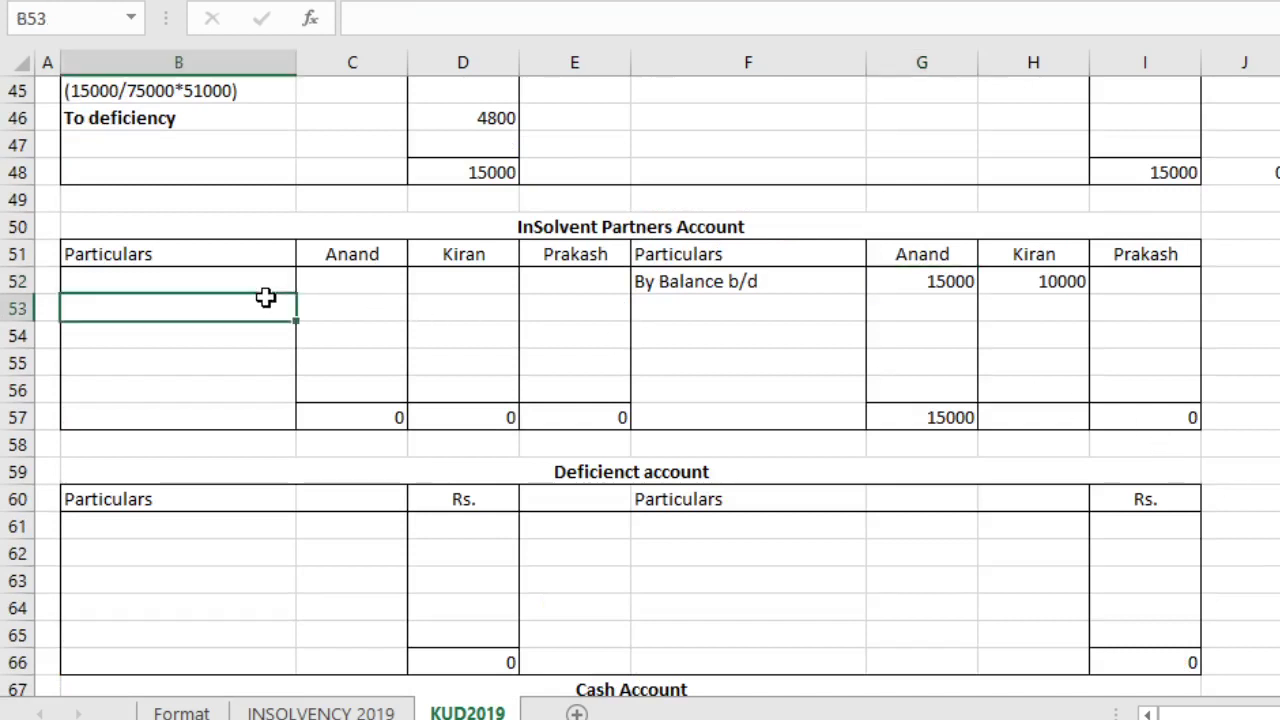
pyautogui.click(178, 281)
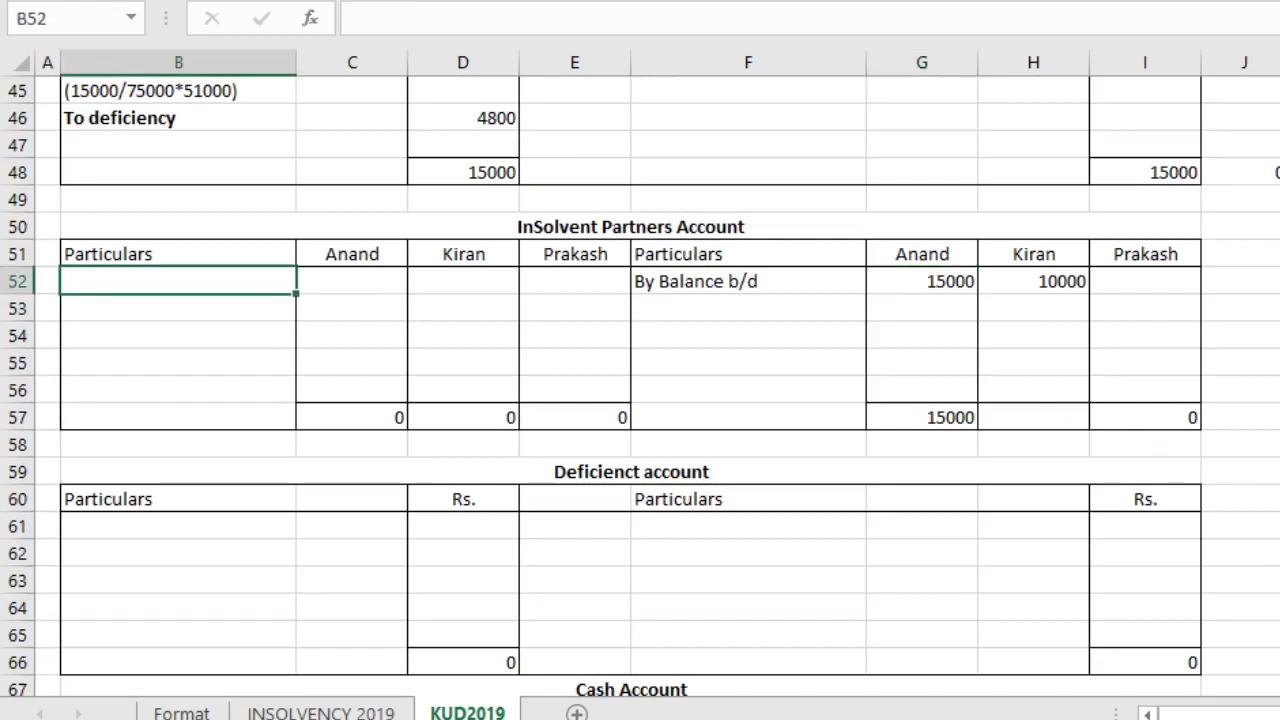
pyautogui.write('To ')
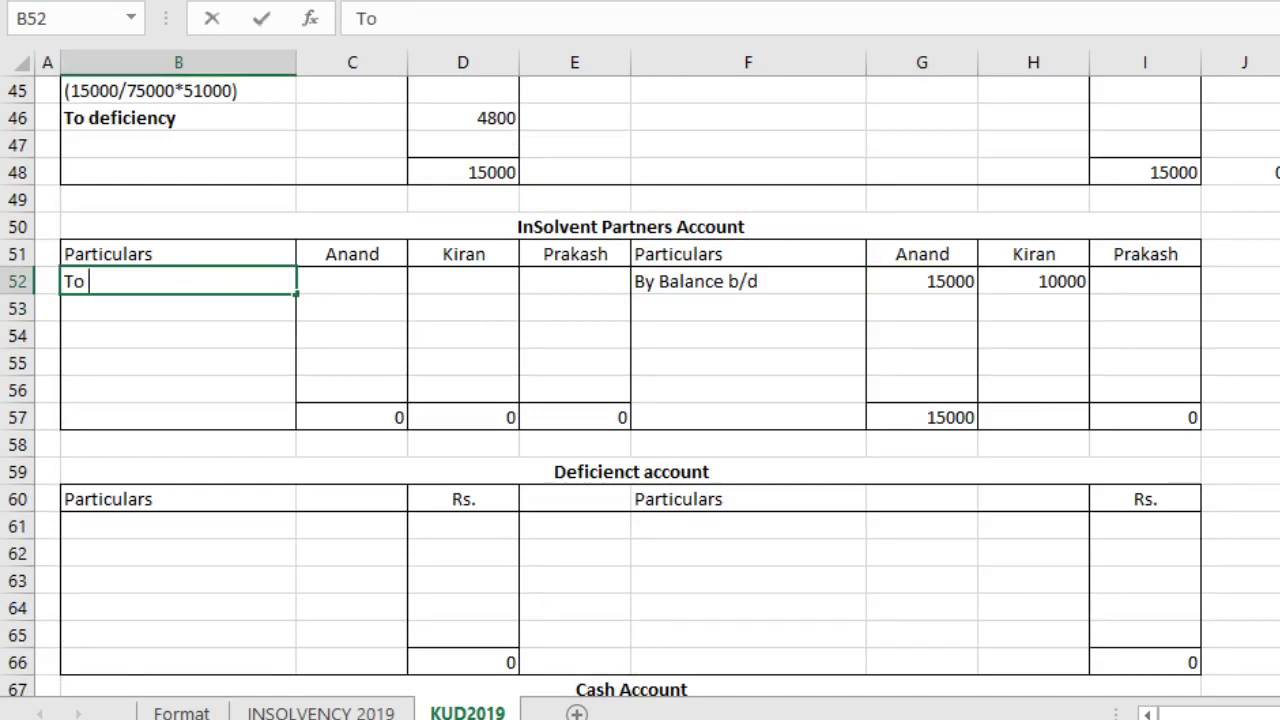
pyautogui.write('Balacn')
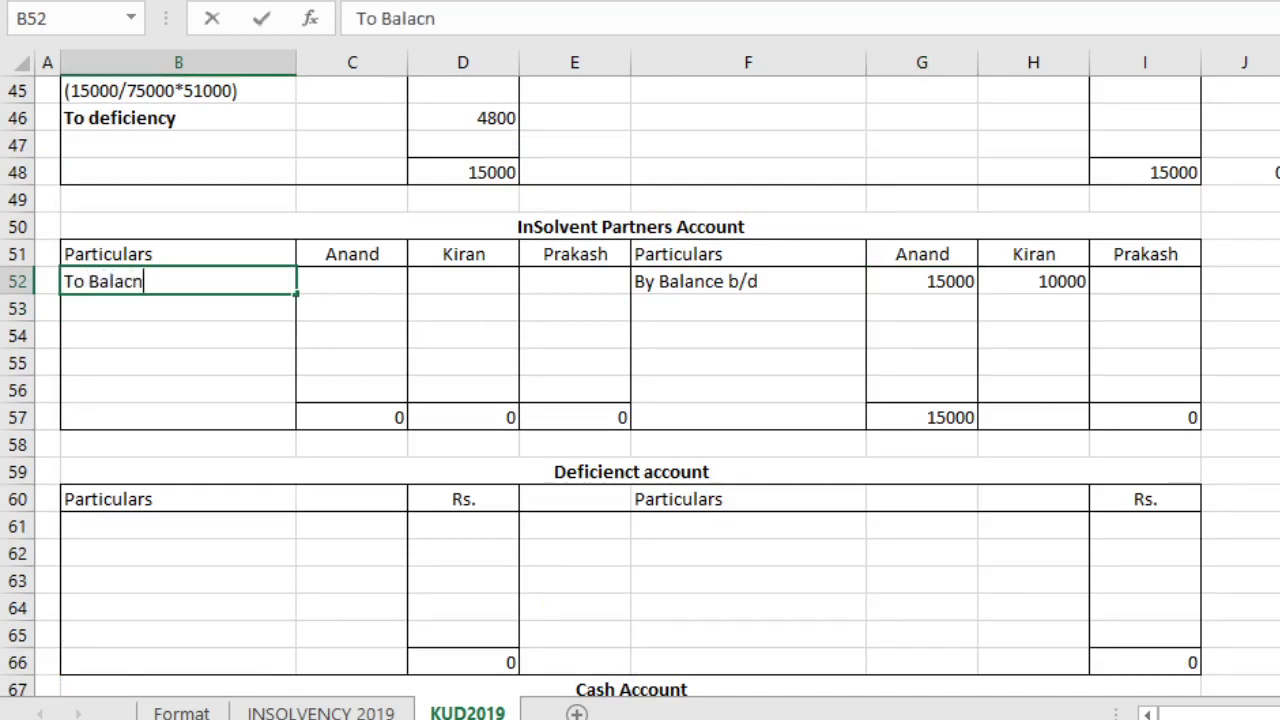
pyautogui.press('BackSpace')
pyautogui.press('BackSpace')
pyautogui.write('nce b/d')
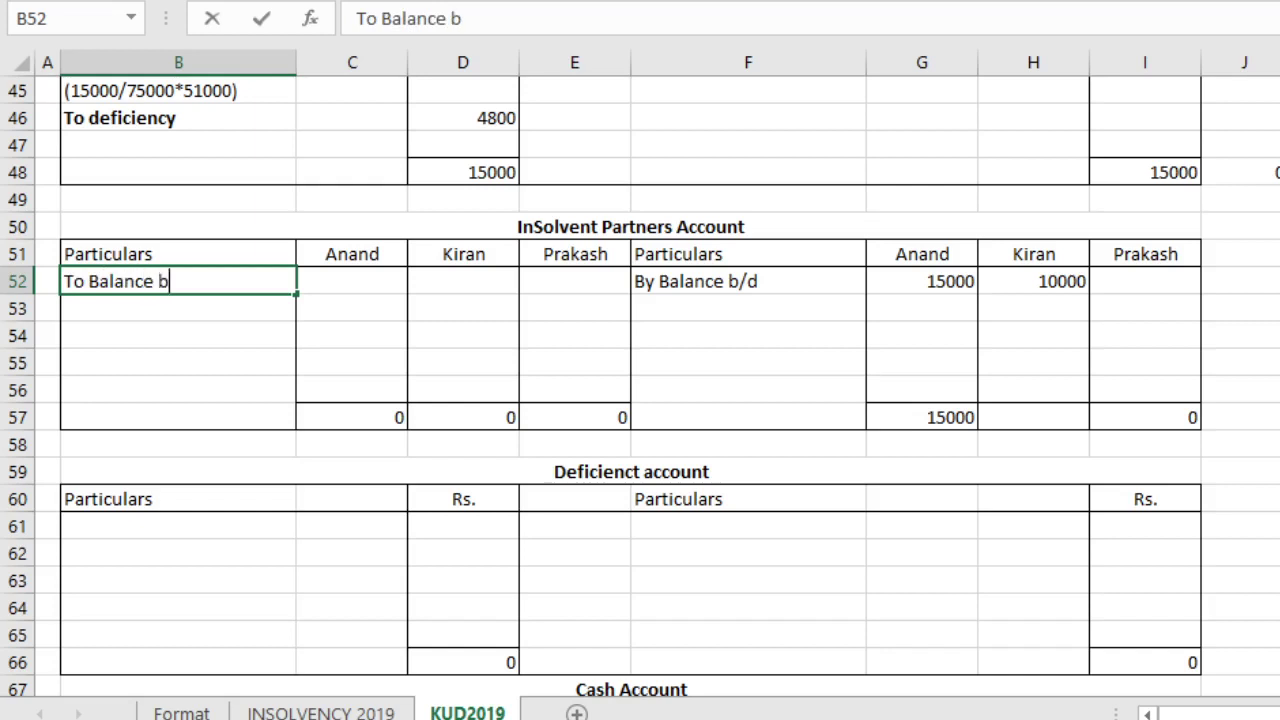
pyautogui.press('Tab')
pyautogui.press('Tab')
pyautogui.press('Tab')
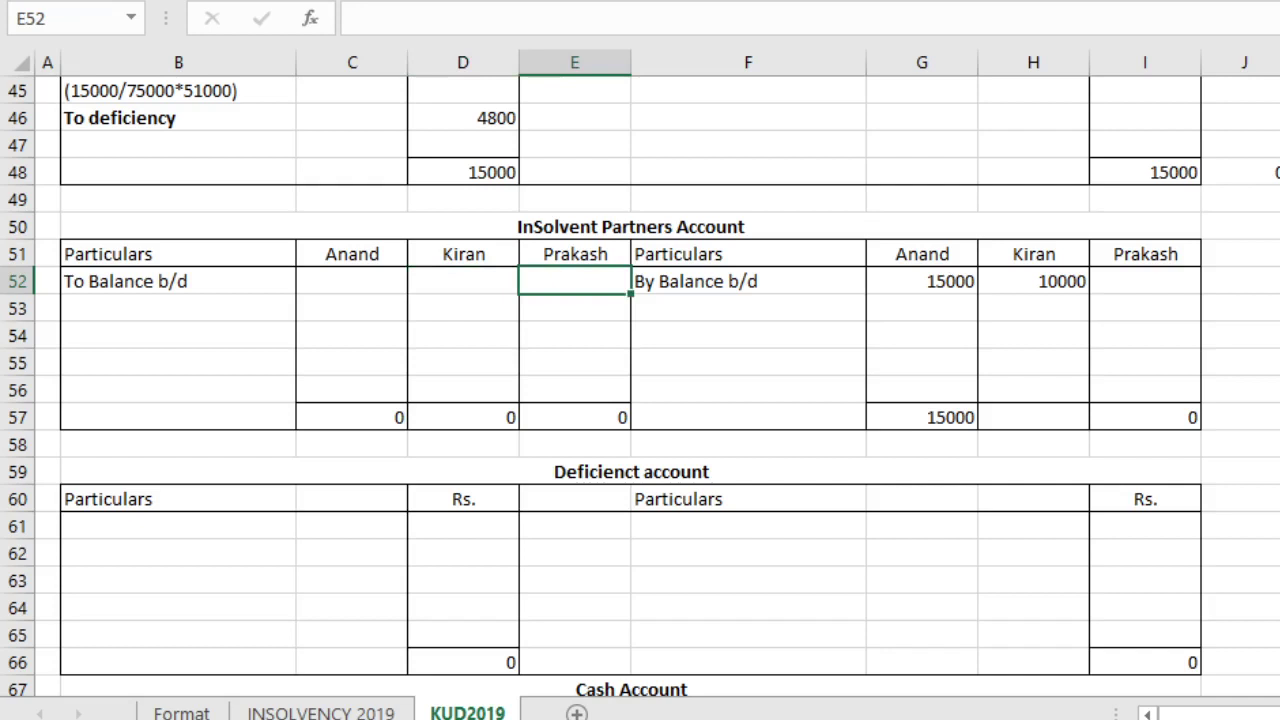
pyautogui.write('8000')
pyautogui.press('Return')
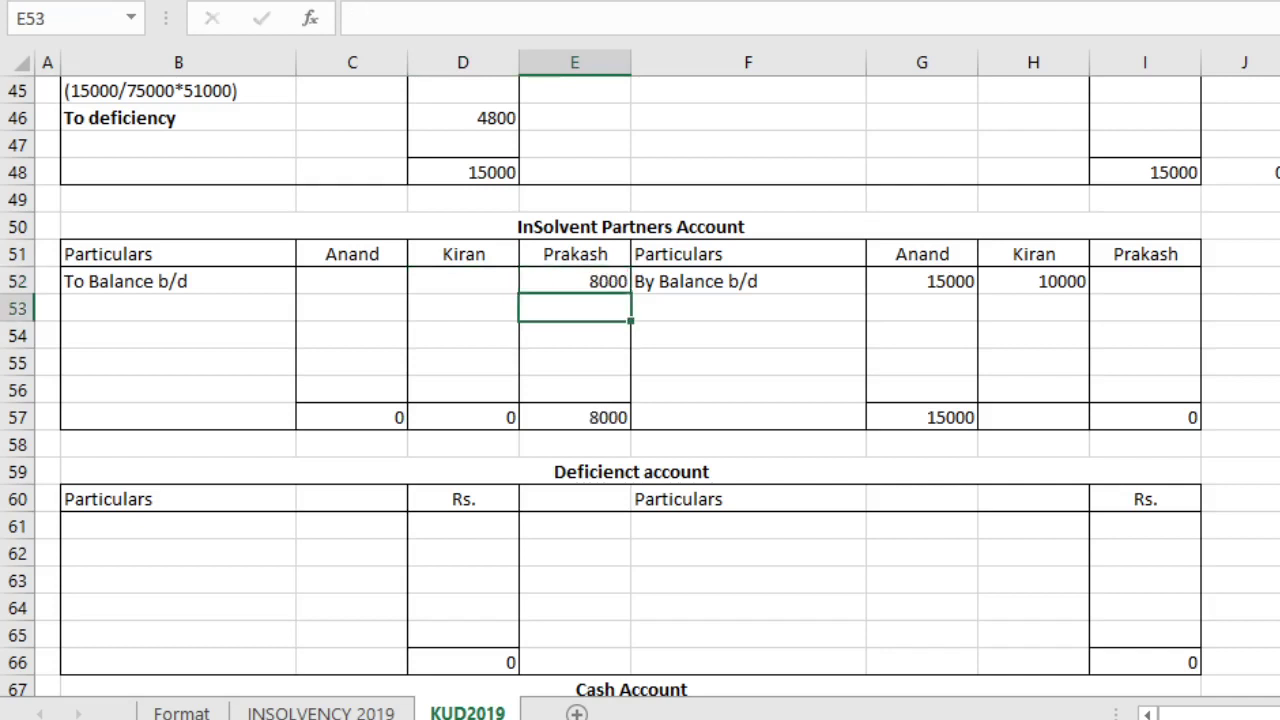
pyautogui.click(574, 281)
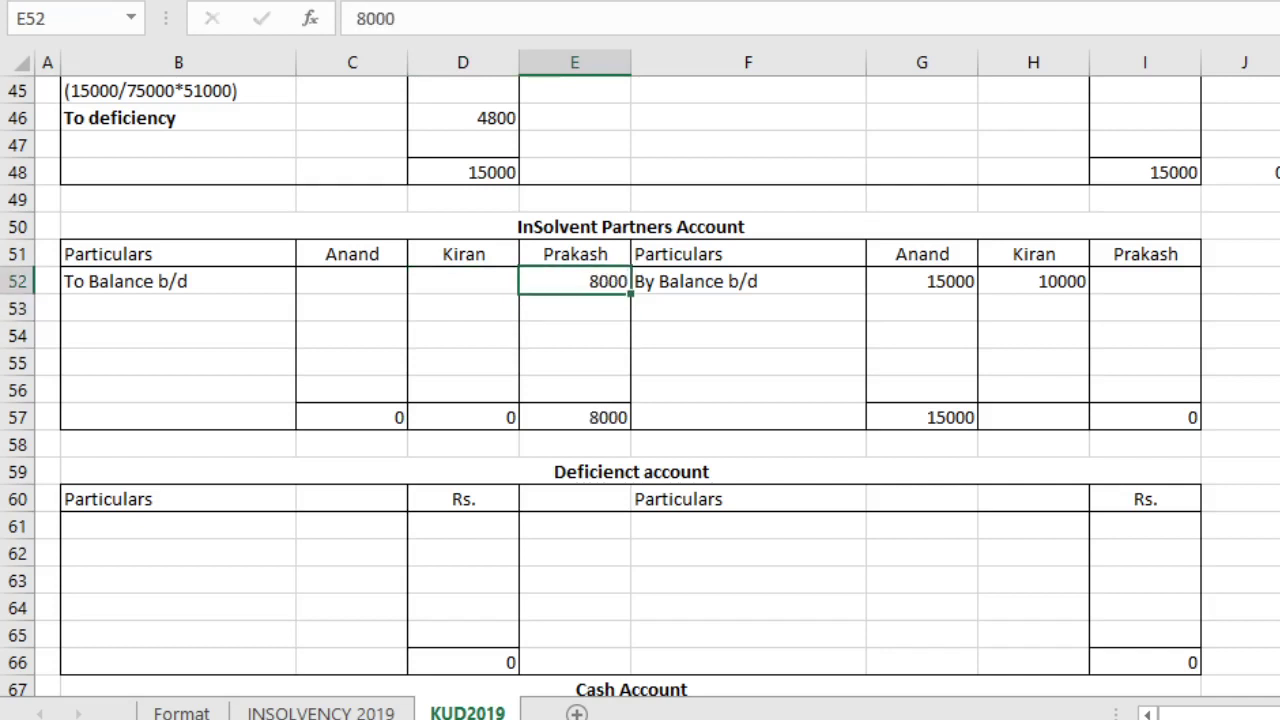
# Step: Enter the particulars To Realisation loss in B53 on the debit side of the InSolvent Partners Account
pyautogui.click(574, 308)
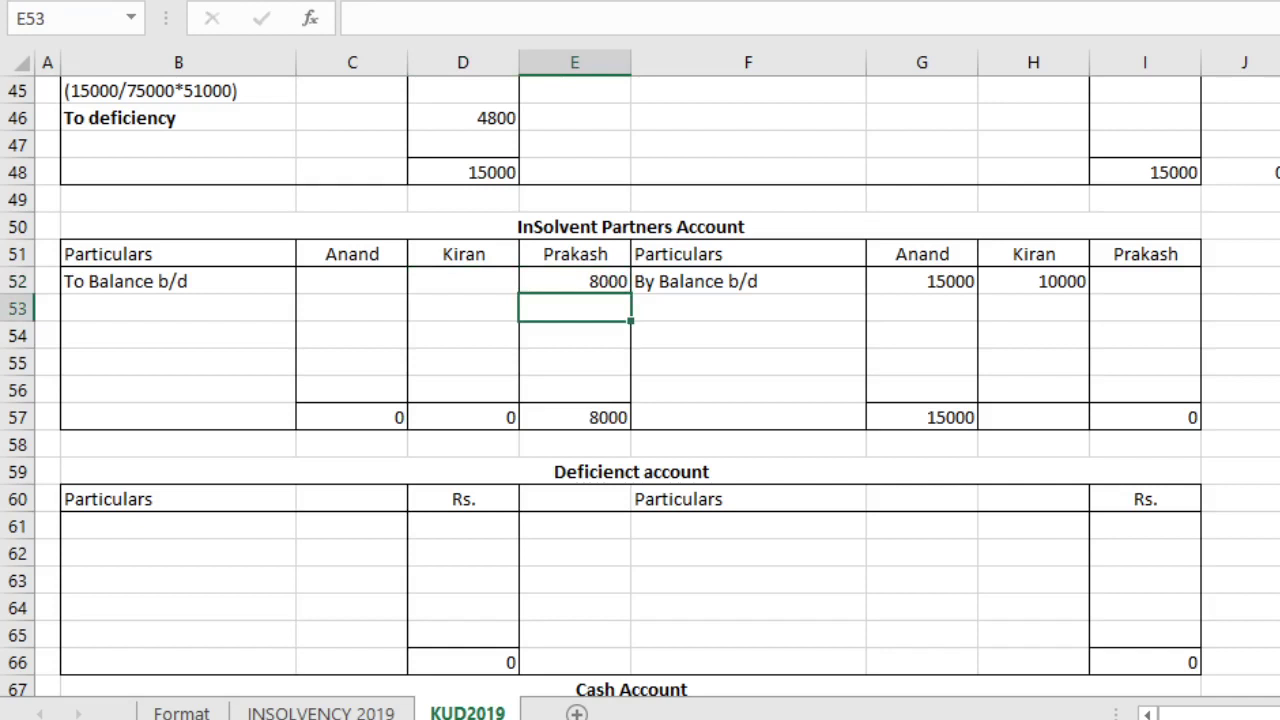
pyautogui.press('Left')
pyautogui.press('Left')
pyautogui.press('Left')
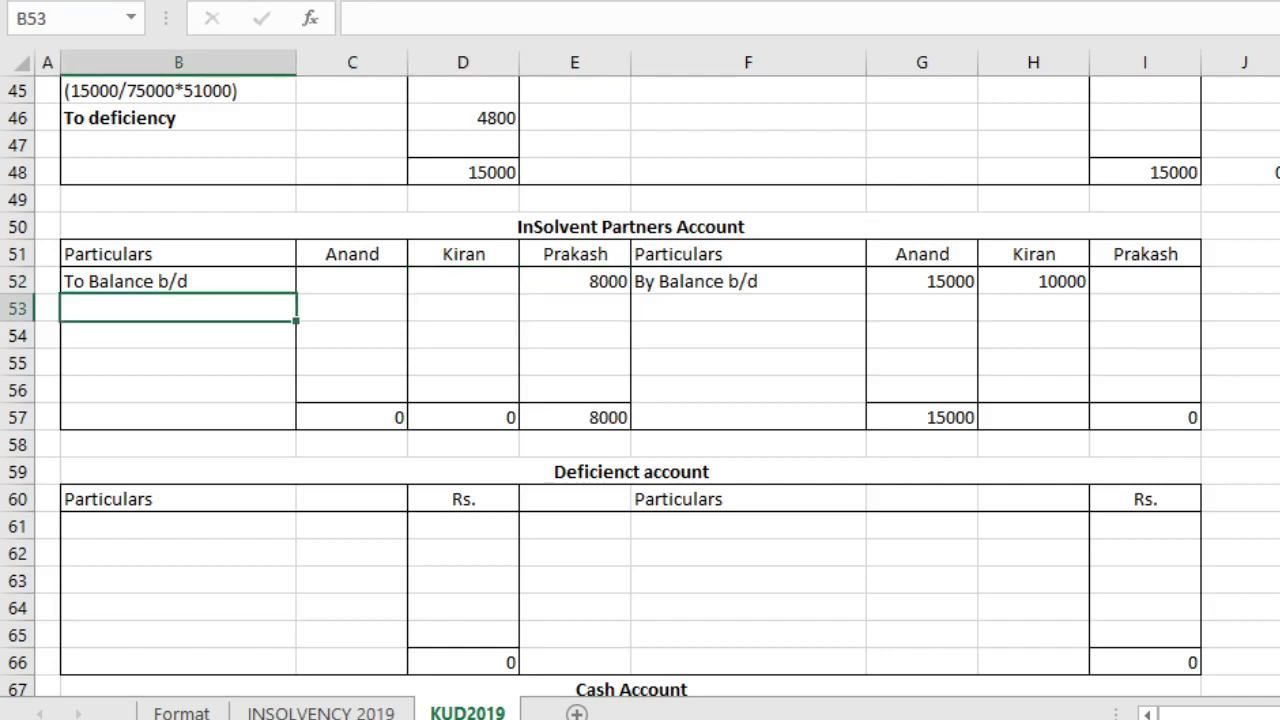
pyautogui.write('to ')
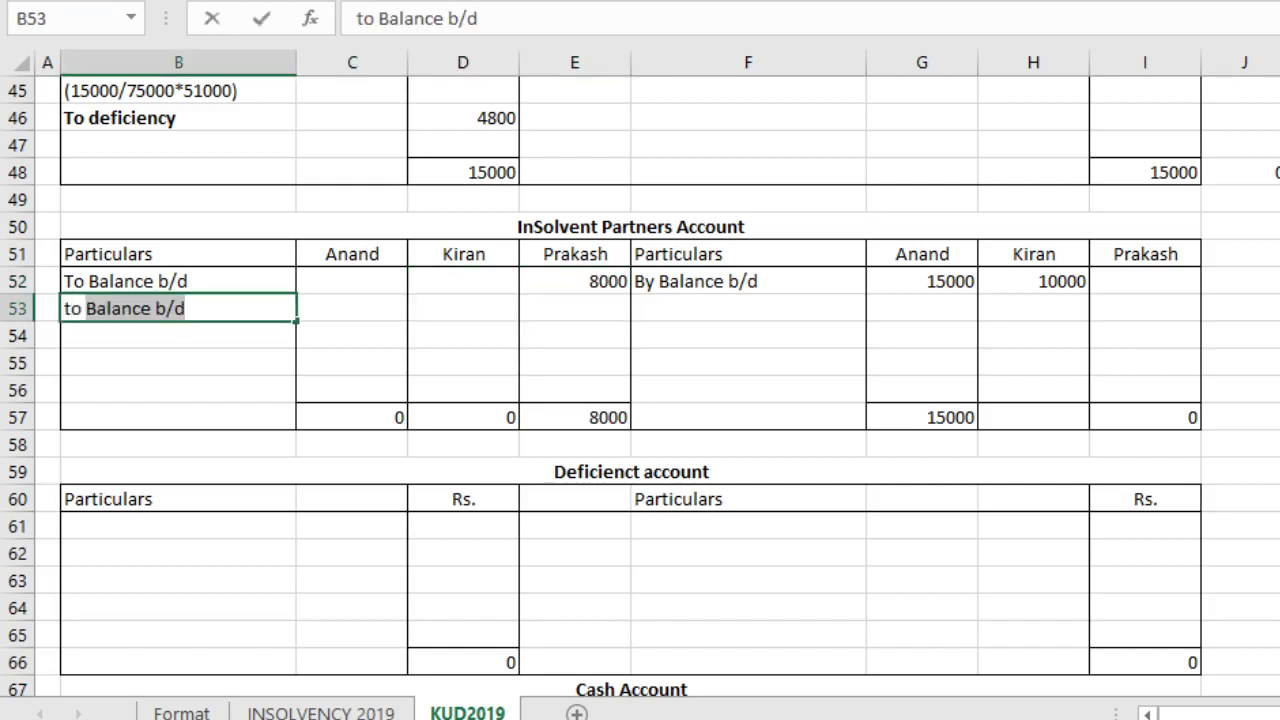
pyautogui.write('Re')
pyautogui.press('BackSpace')
pyautogui.press('BackSpace')
pyautogui.press('BackSpace')
pyautogui.press('BackSpace')
pyautogui.press('BackSpace')
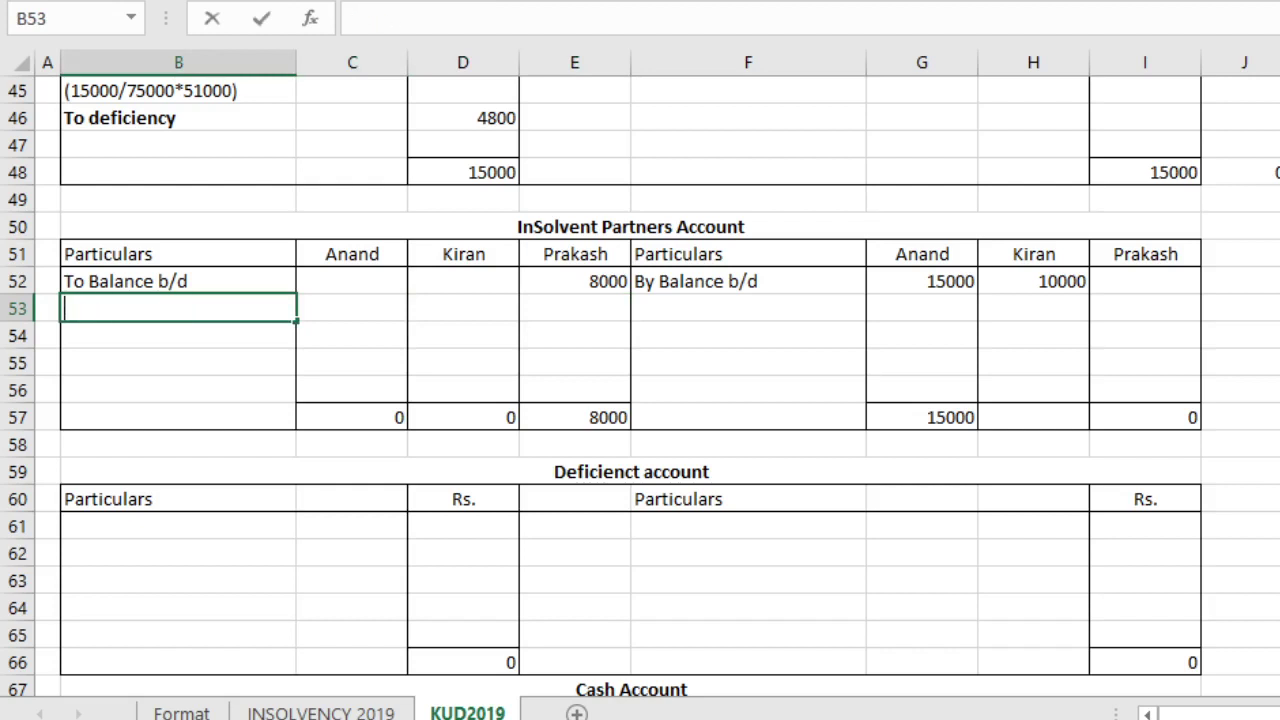
pyautogui.write('To Realisai')
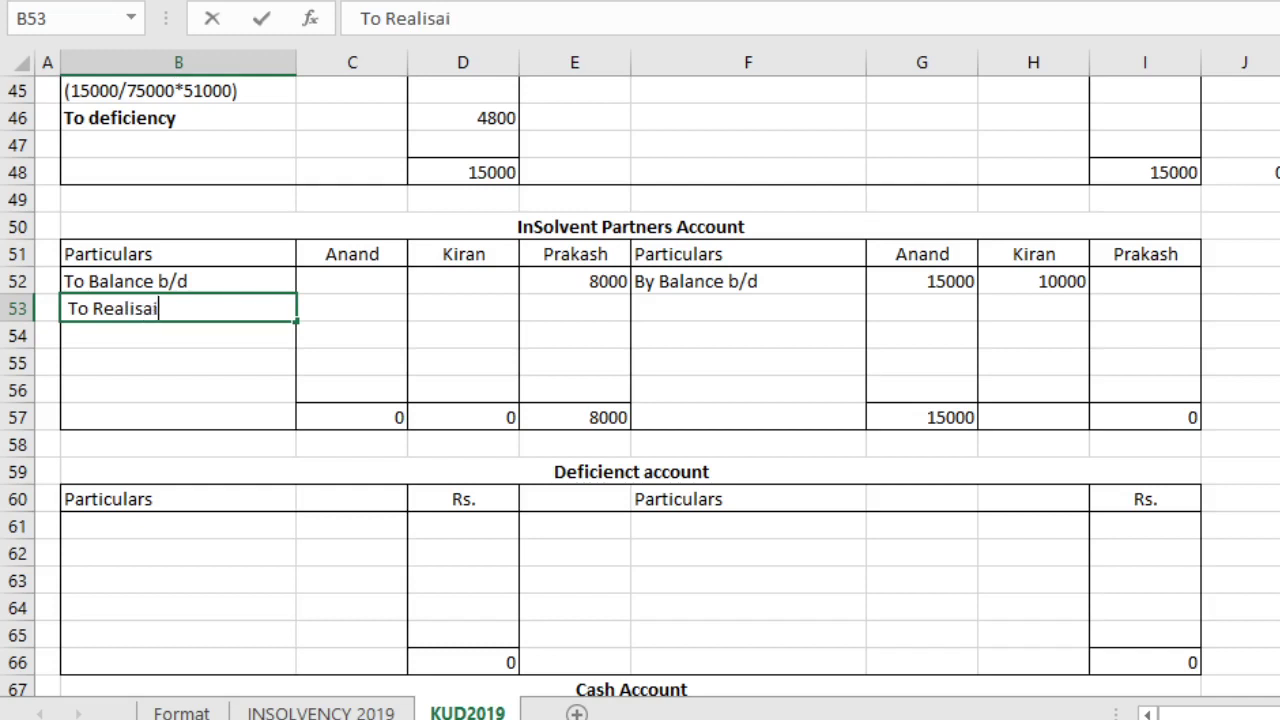
pyautogui.write('on')
pyautogui.press('BackSpace')
pyautogui.press('BackSpace')
pyautogui.press('BackSpace')
pyautogui.press('BackSpace')
pyautogui.press('BackSpace')
pyautogui.write('isation los')
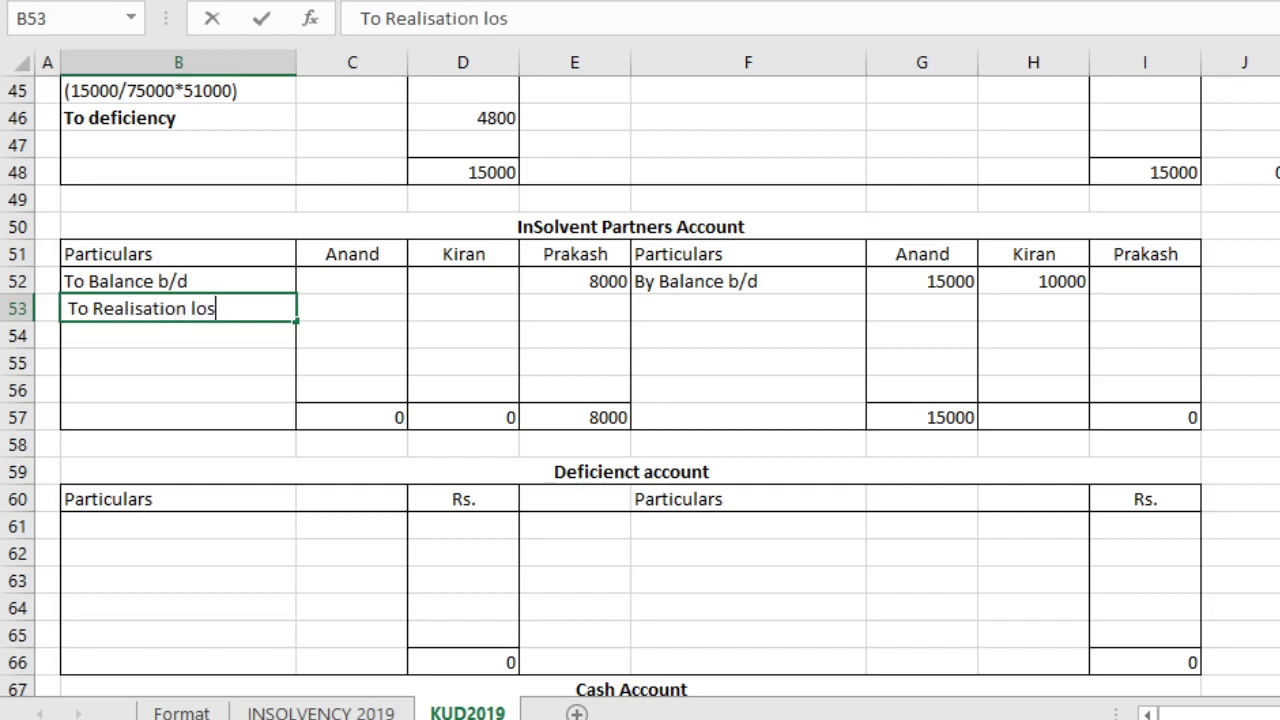
pyautogui.write('s')
pyautogui.press('Tab')
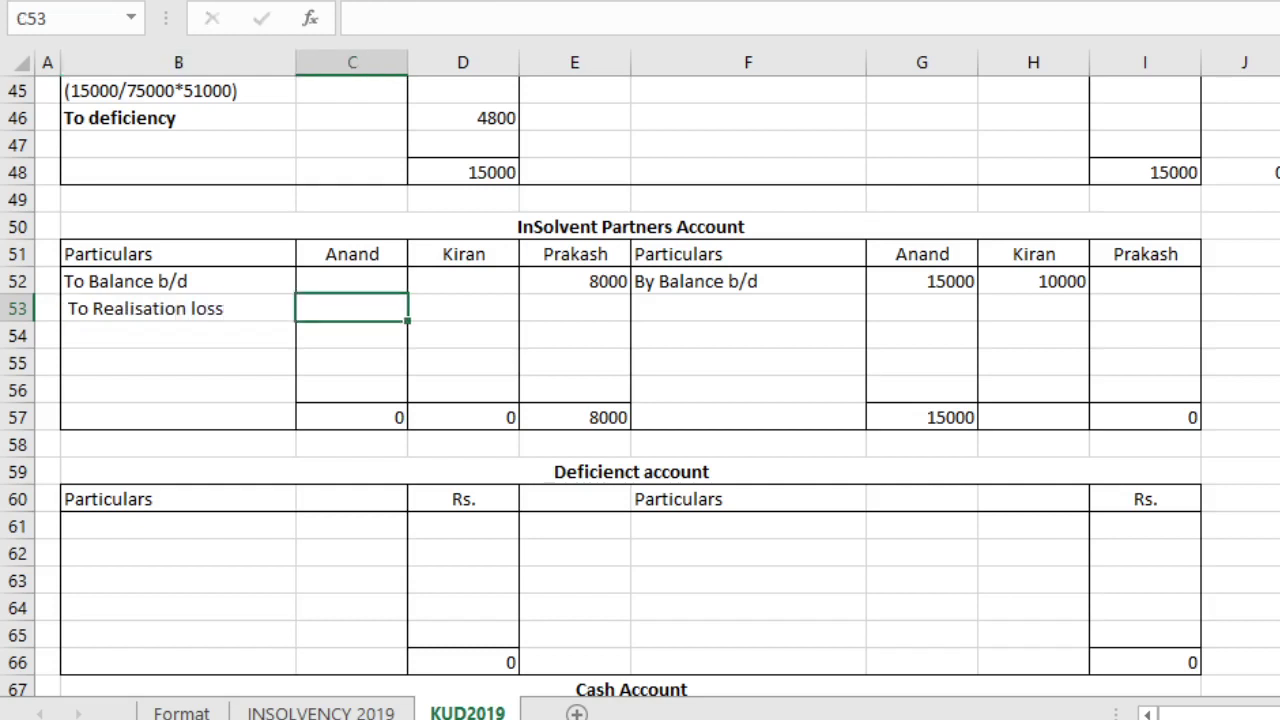
# Step: Enter 24000 as the first partner's share of the realisation loss in C53
pyautogui.press('F2')
pyautogui.write('24600')
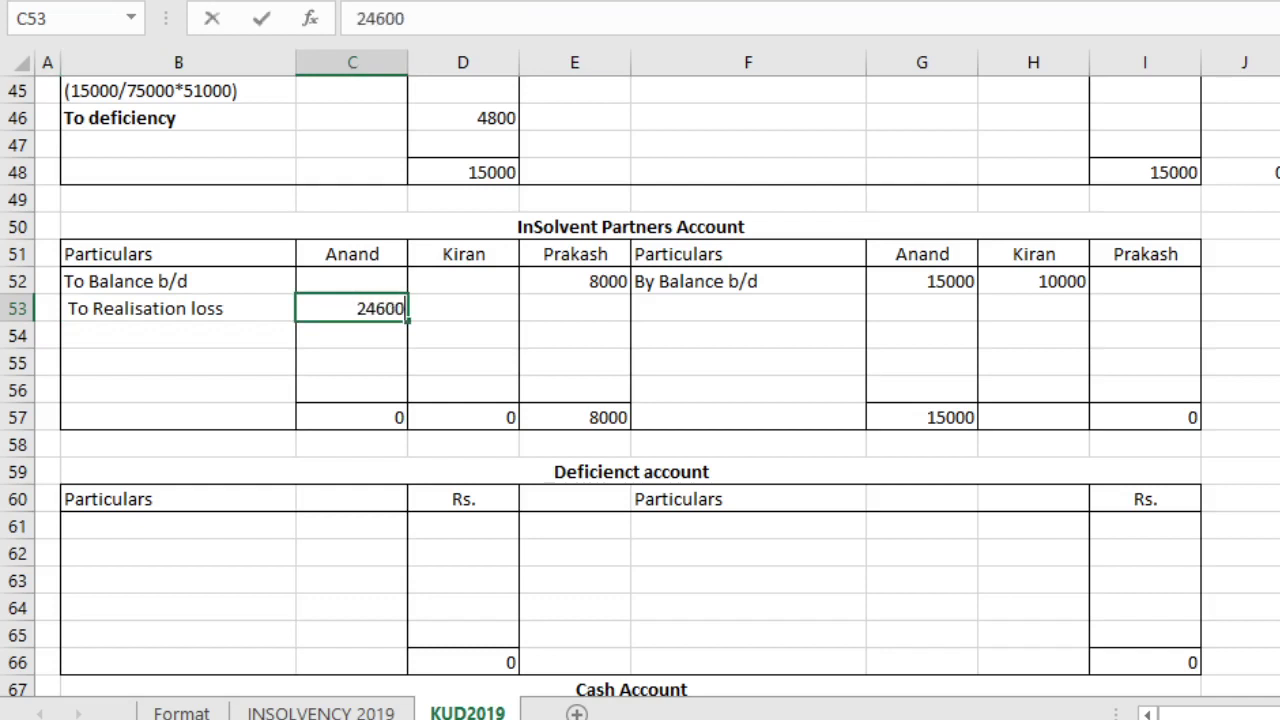
pyautogui.press('BackSpace')
pyautogui.press('BackSpace')
pyautogui.press('BackSpace')
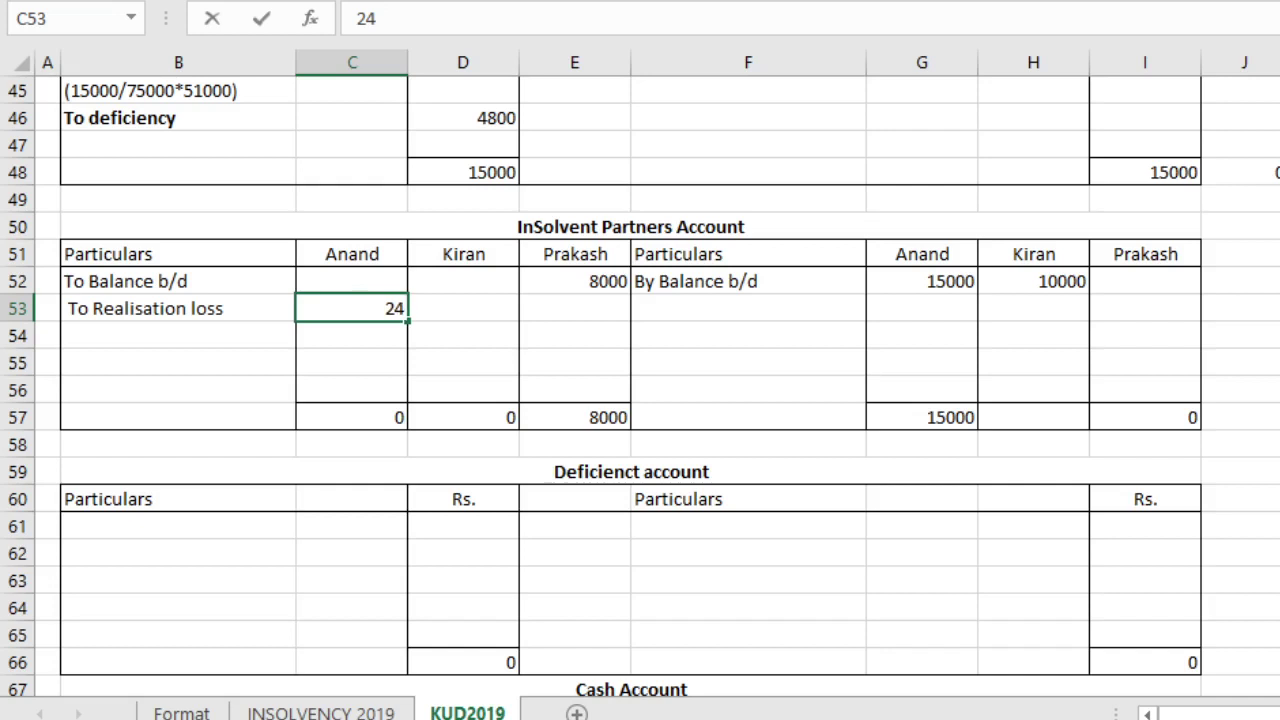
pyautogui.write('000')
pyautogui.press('Tab')
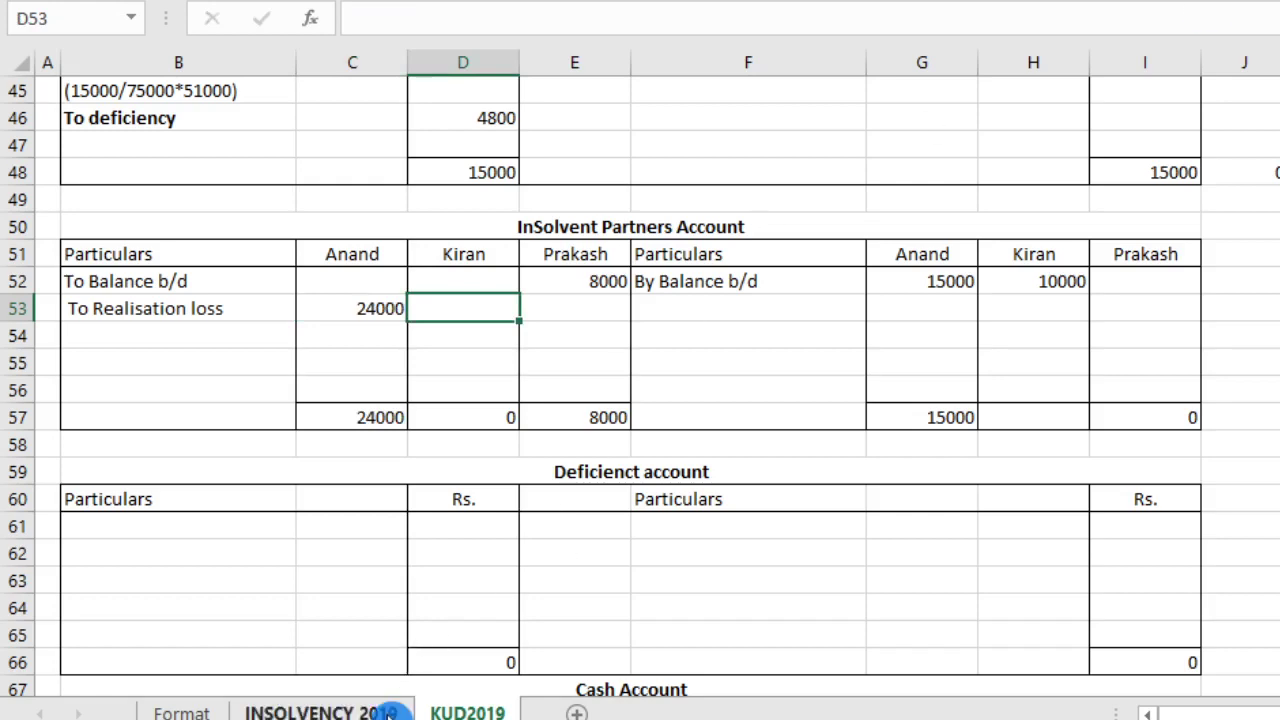
# Step: Look up each partner's share of the transferred loss in H28:H30 of the KUD2019 Realisation Account
pyautogui.click(385, 712)
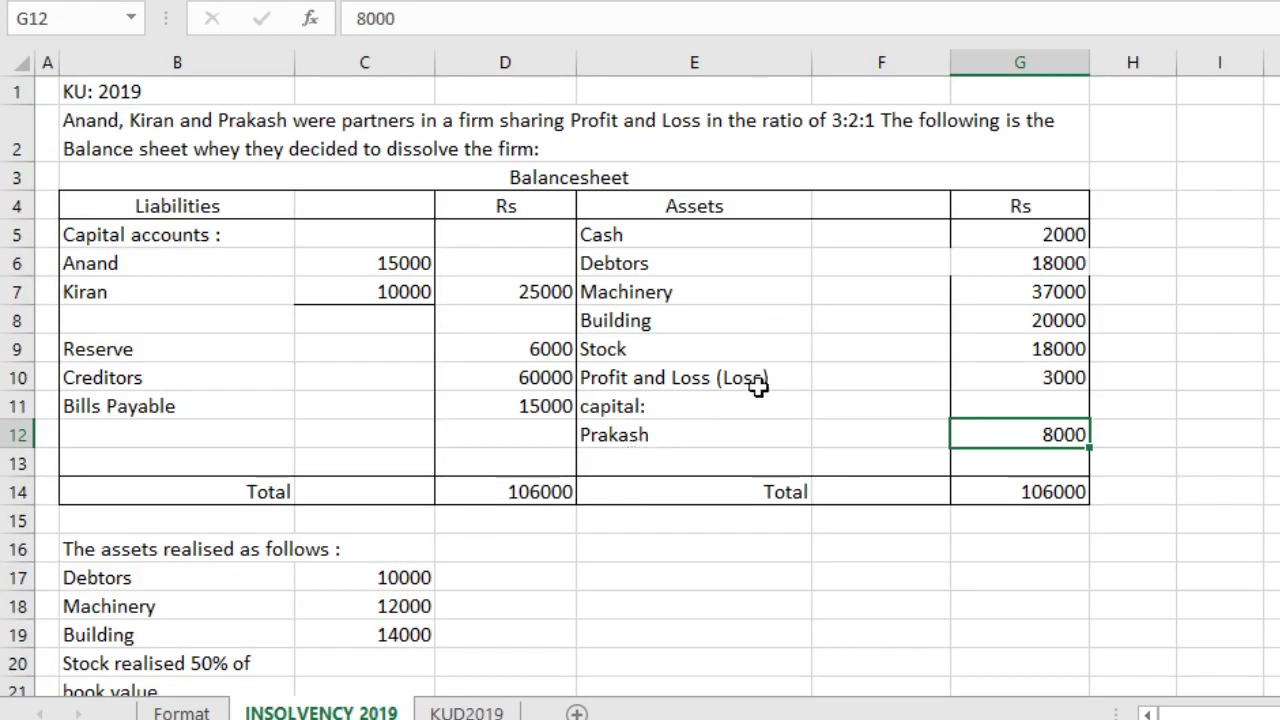
pyautogui.click(462, 712)
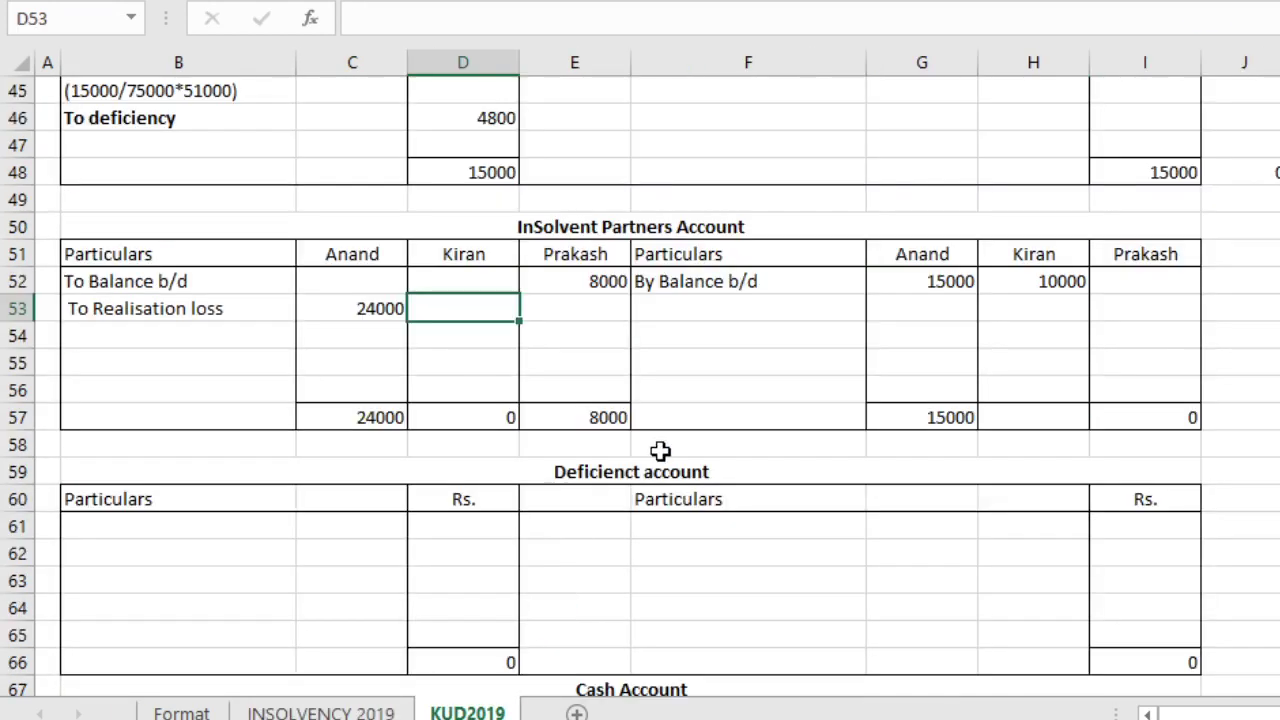
pyautogui.scroll(15, 640, 385)
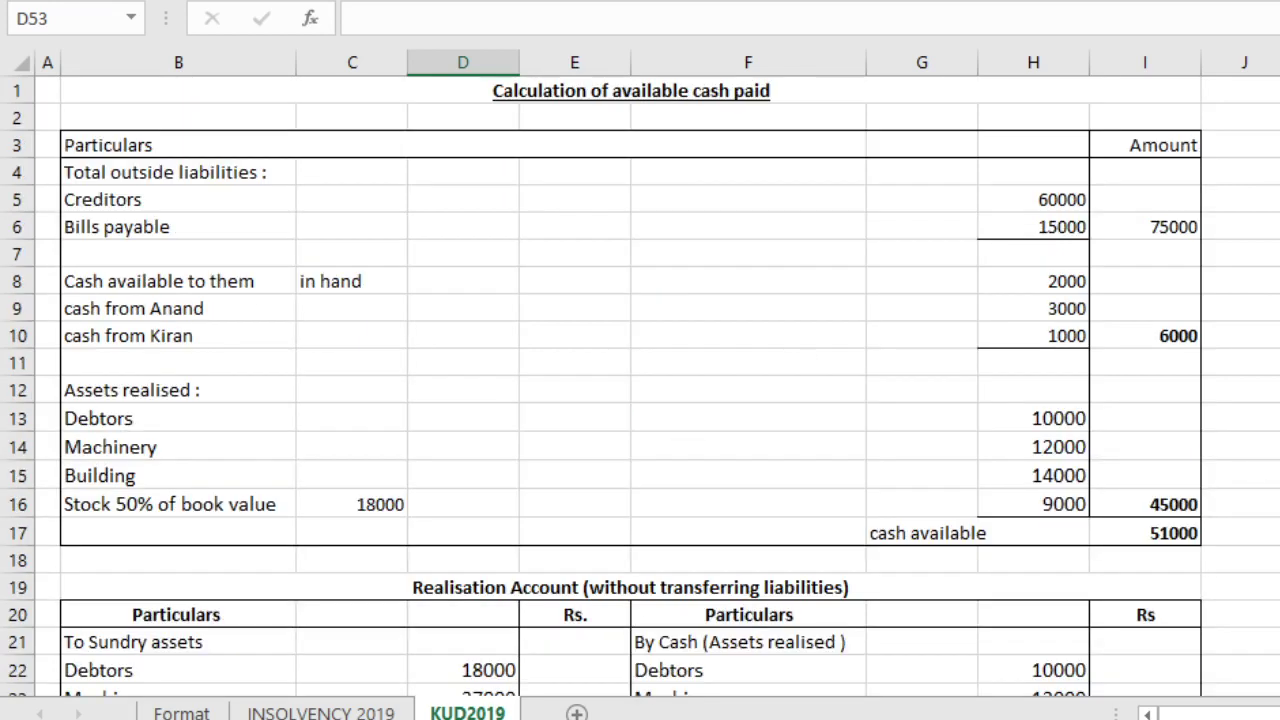
pyautogui.scroll(-5, 1148, 488)
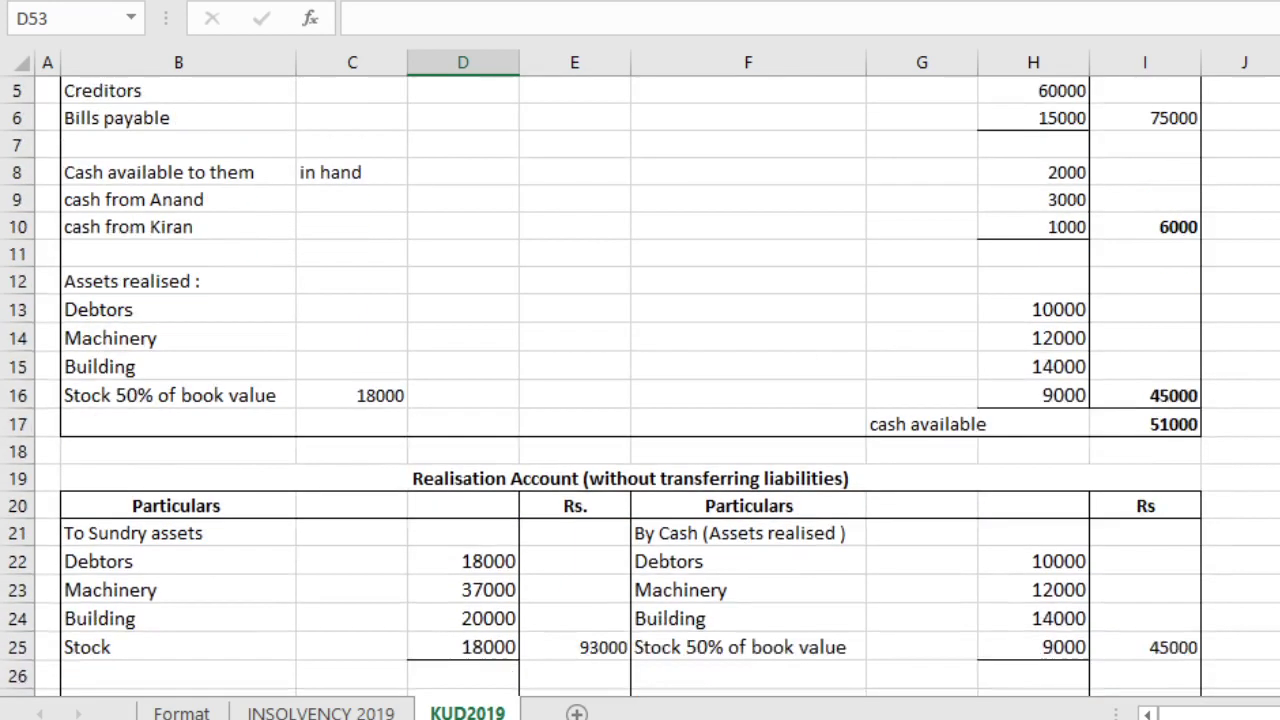
pyautogui.click(1046, 405)
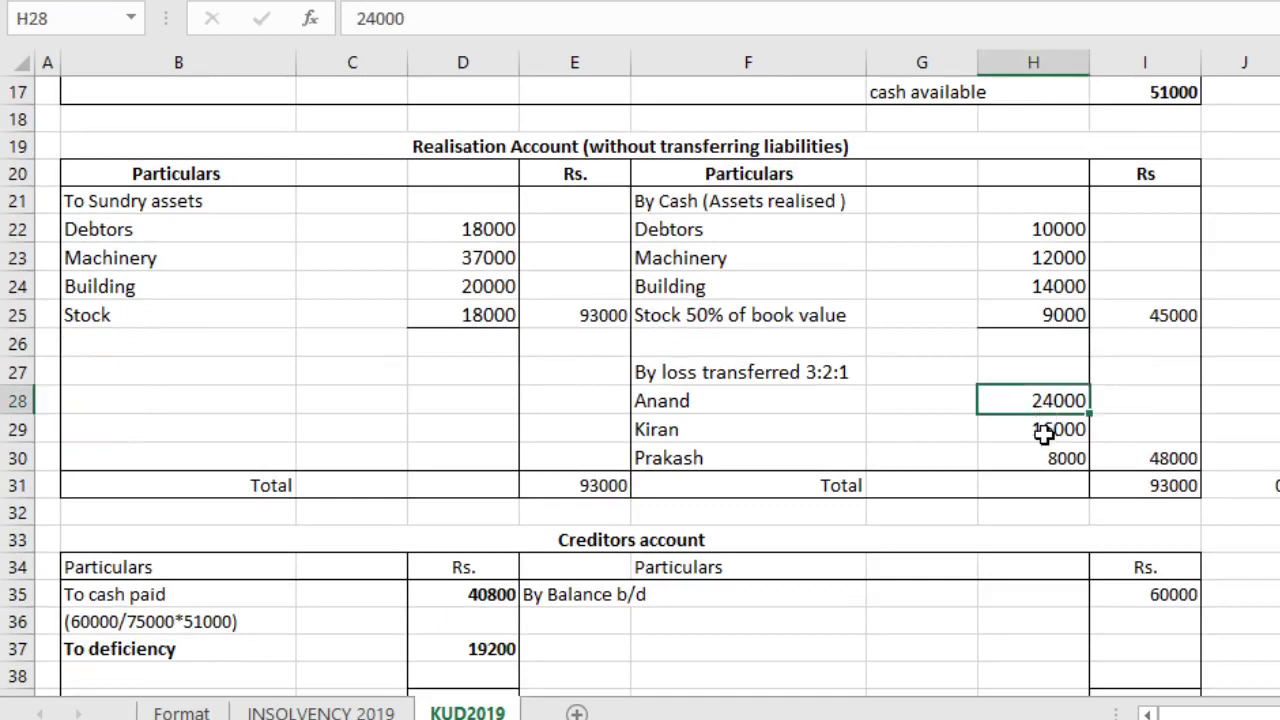
pyautogui.click(1042, 429)
pyautogui.click(1057, 457)
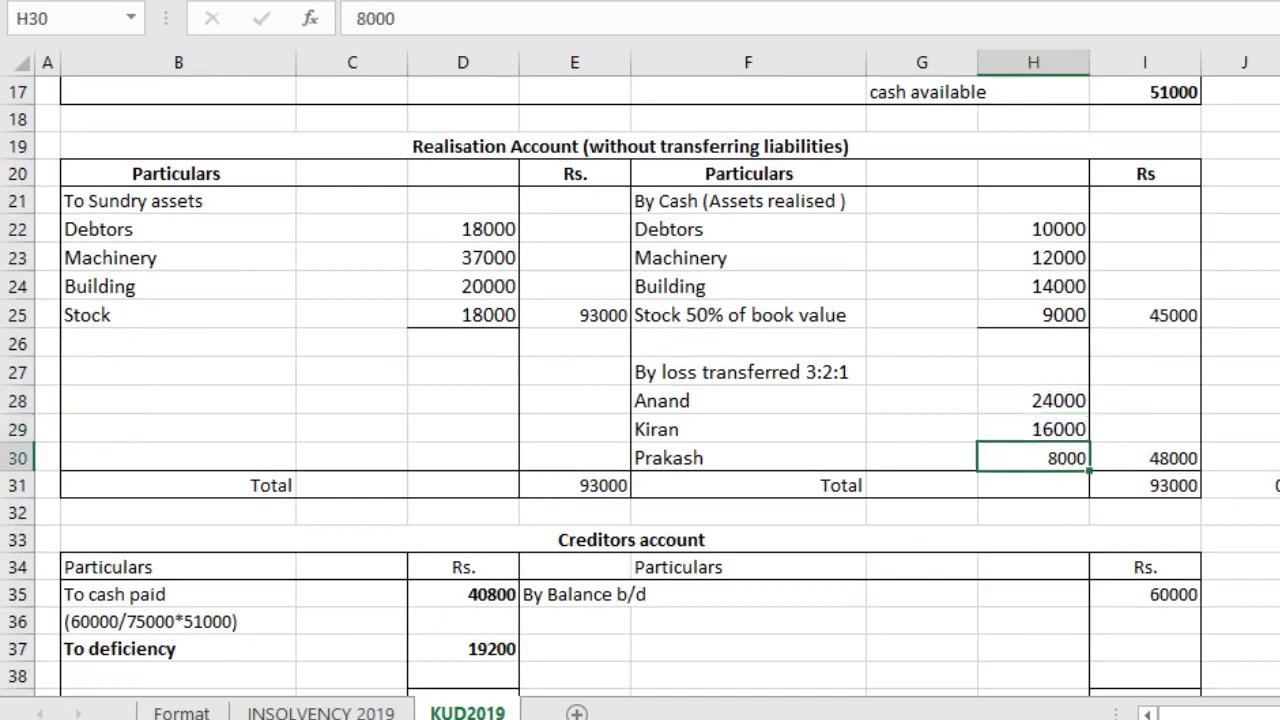
# Step: Enter the second and third partners' realisation loss shares in the InSolvent Partners Account: 16000 in D53 and 8000 in E53
pyautogui.scroll(-7, 640, 385)
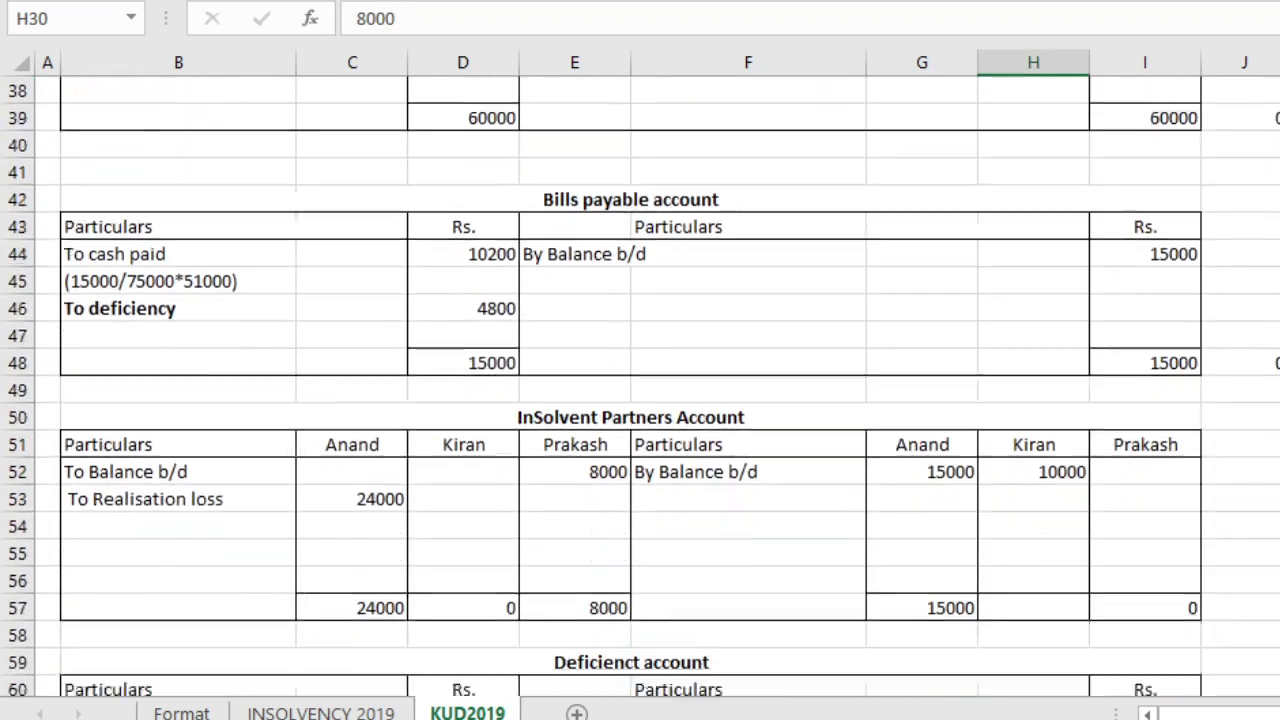
pyautogui.scroll(-1, 586, 523)
pyautogui.click(487, 448)
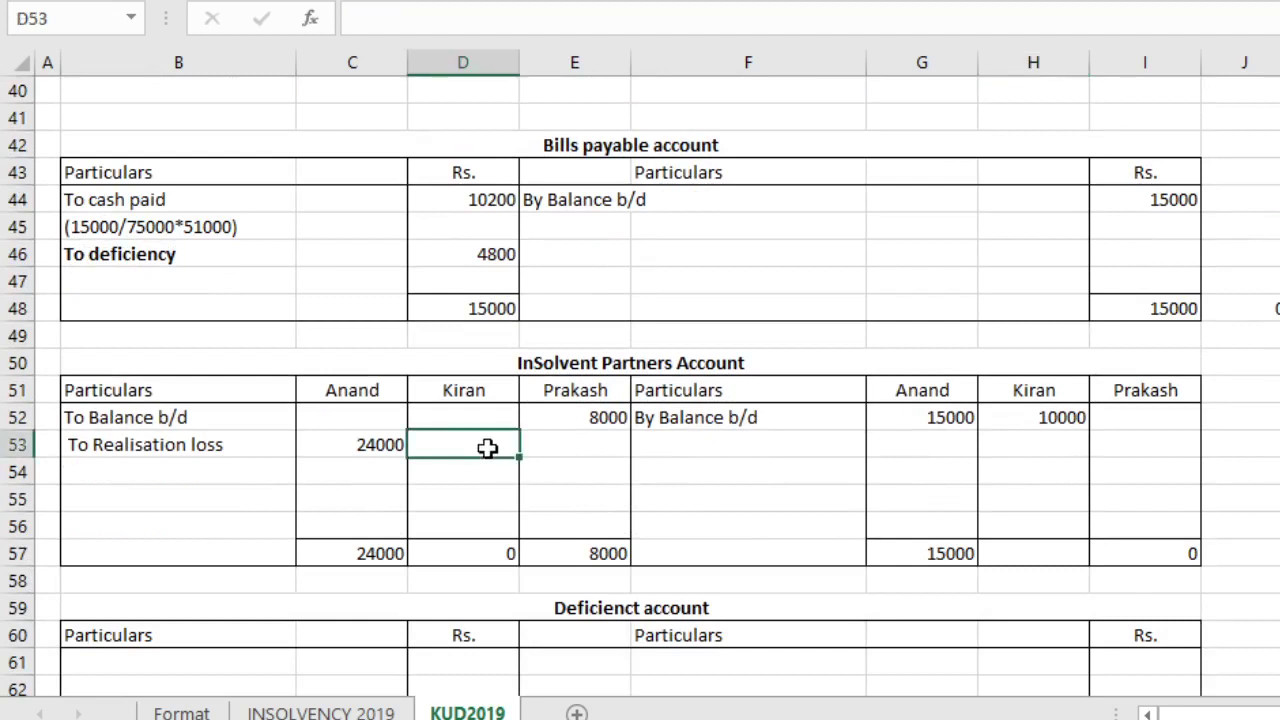
pyautogui.write('16000')
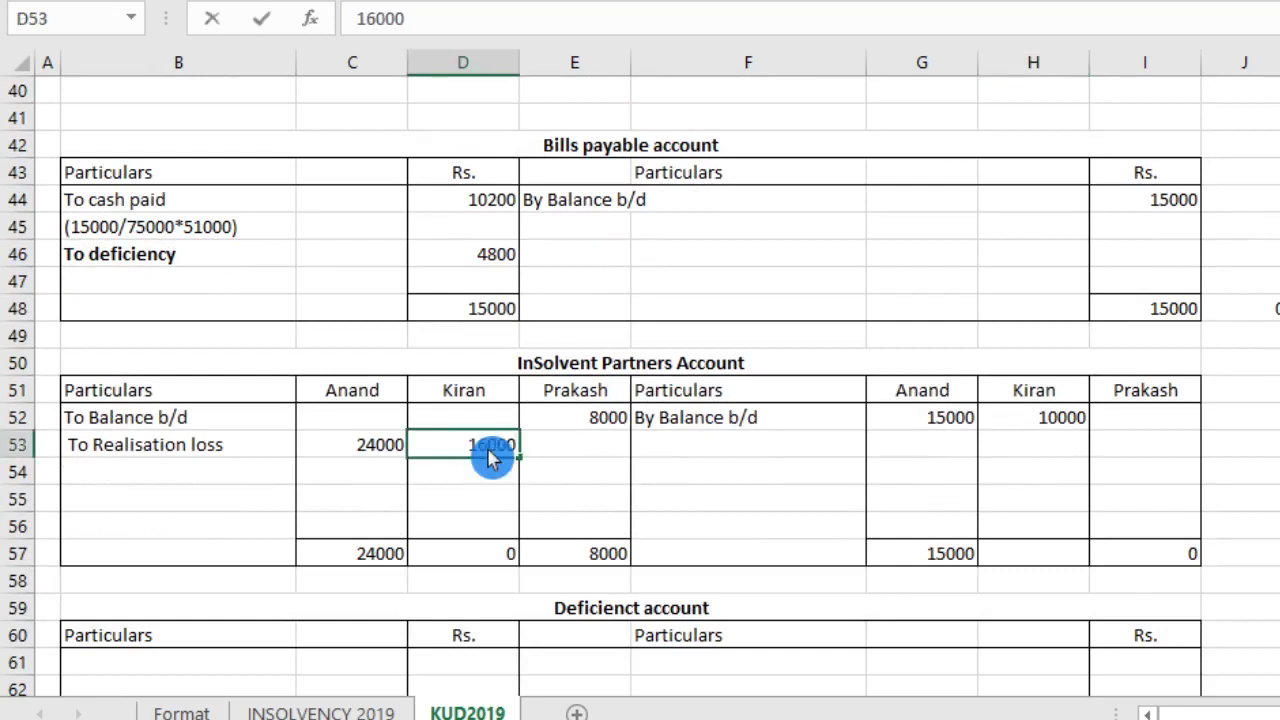
pyautogui.press('Tab')
pyautogui.write('8000')
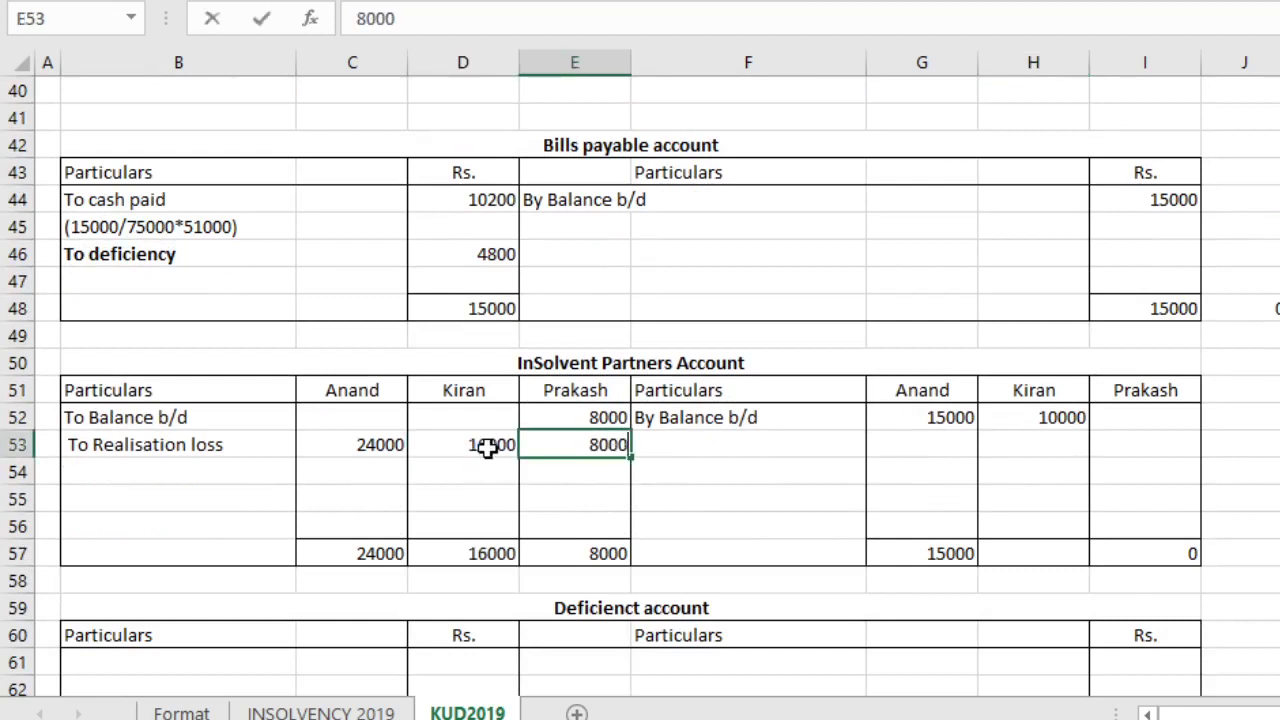
pyautogui.click(175, 480)
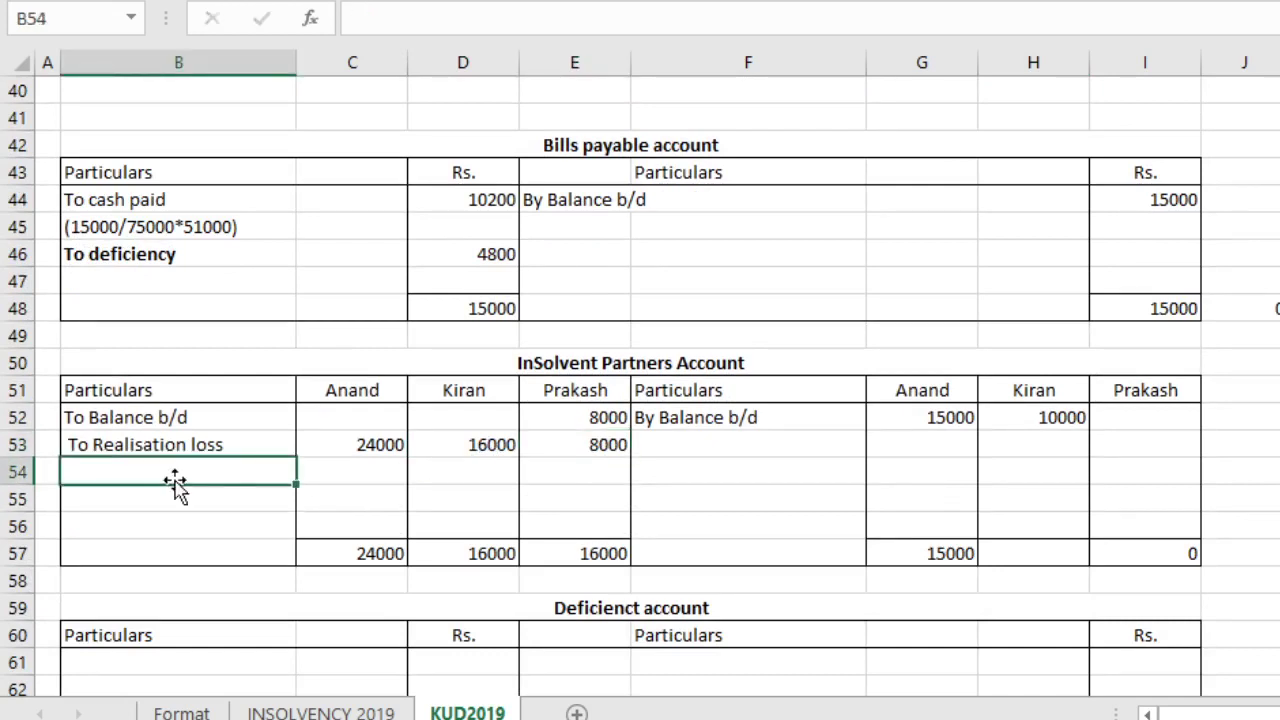
# Step: Enter the particulars By Reserve in F53 on the credit side of the InSolvent Partners Account
pyautogui.click(678, 450)
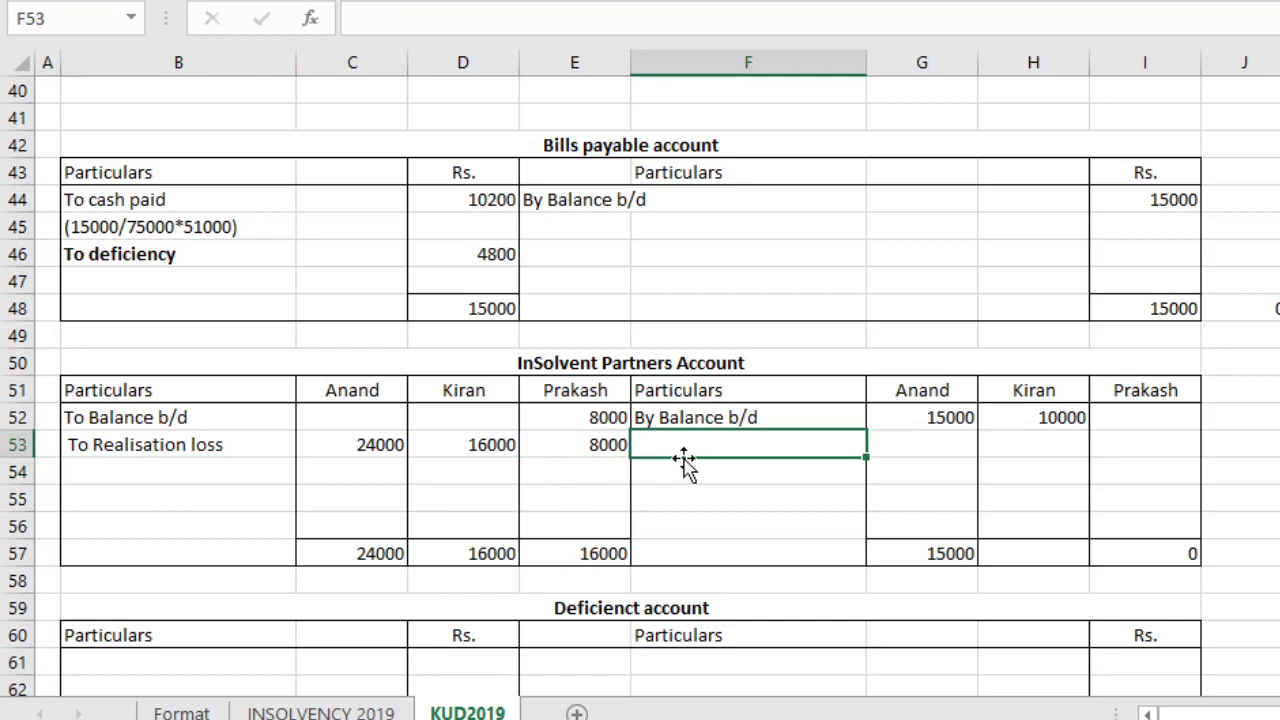
pyautogui.write('By ')
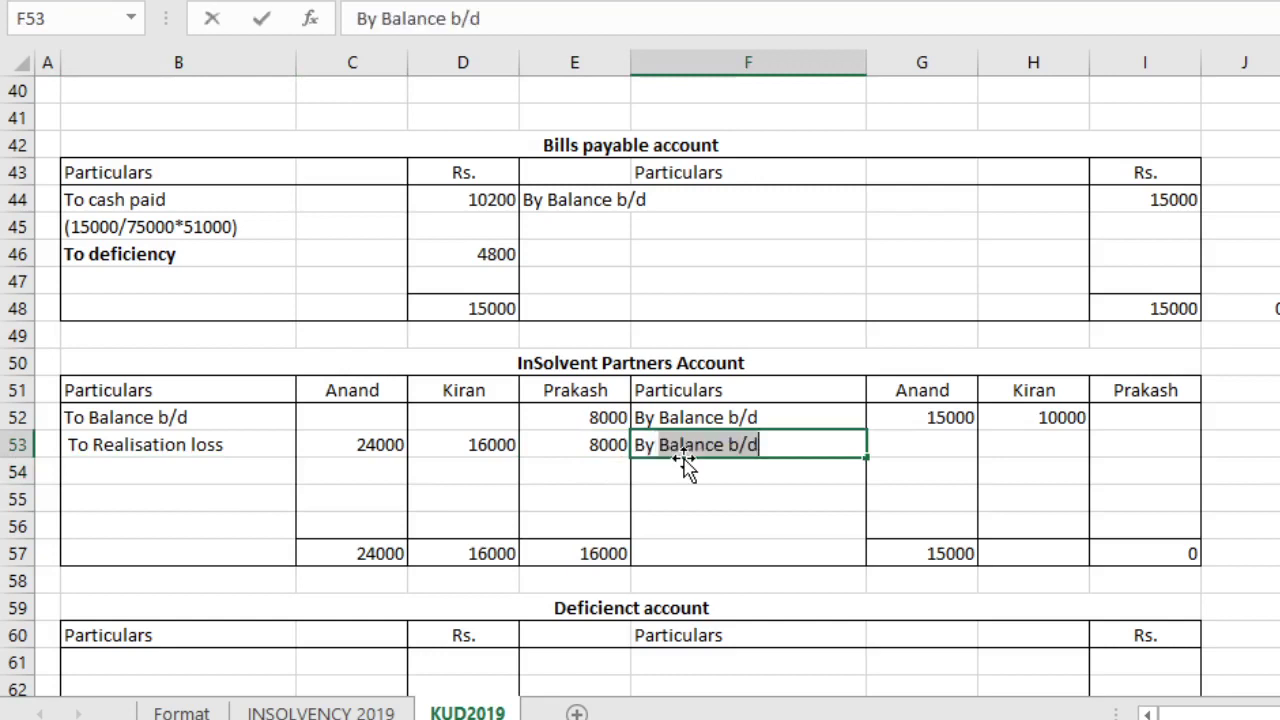
pyautogui.write('Reserve')
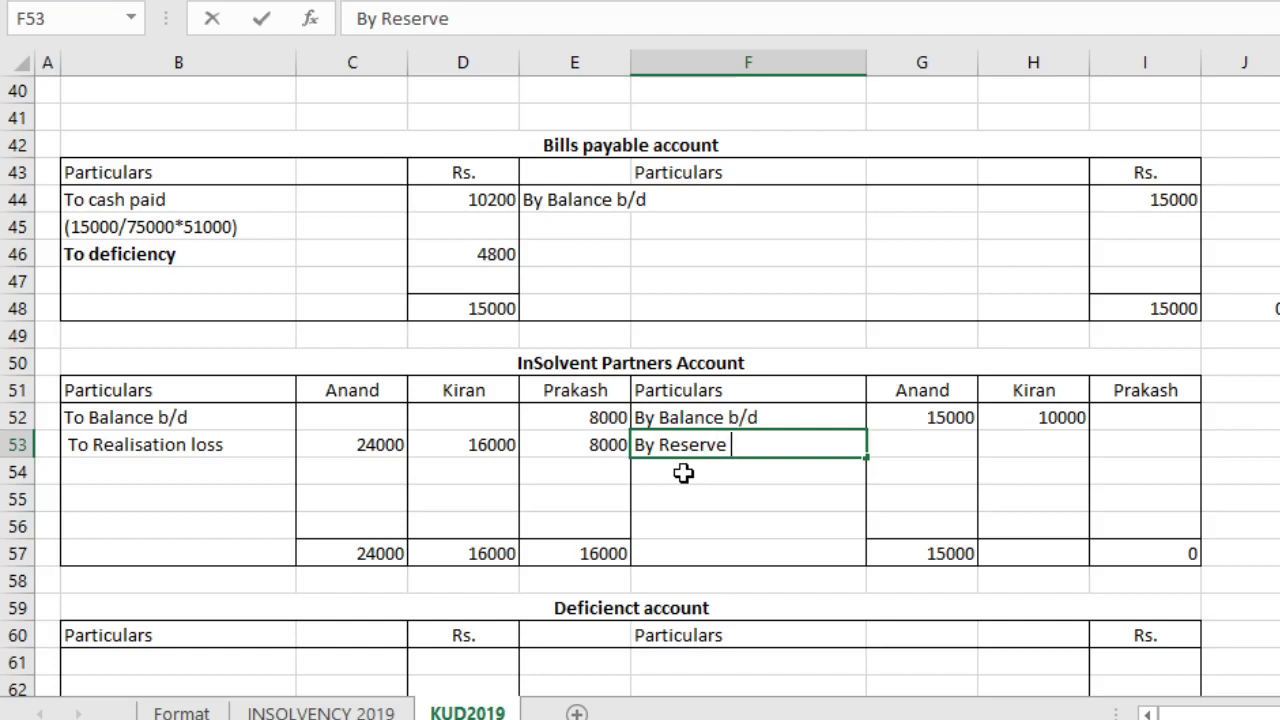
pyautogui.click(937, 451)
# Step: Check the reserve in the INSOLVENCY 2019 balance sheet and extend the particulars in KUD2019 cell F53 to By Reserve 6000(3:2:1)
pyautogui.scroll(13, 810, 370)
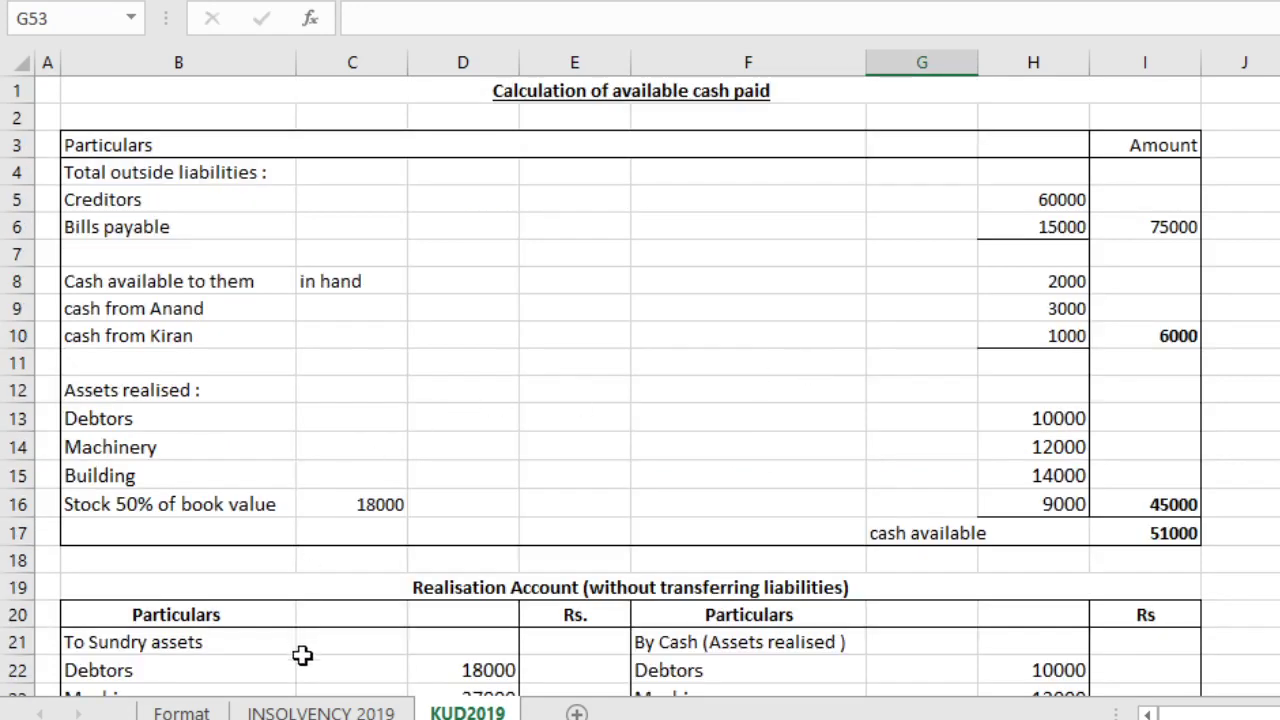
pyautogui.click(340, 710)
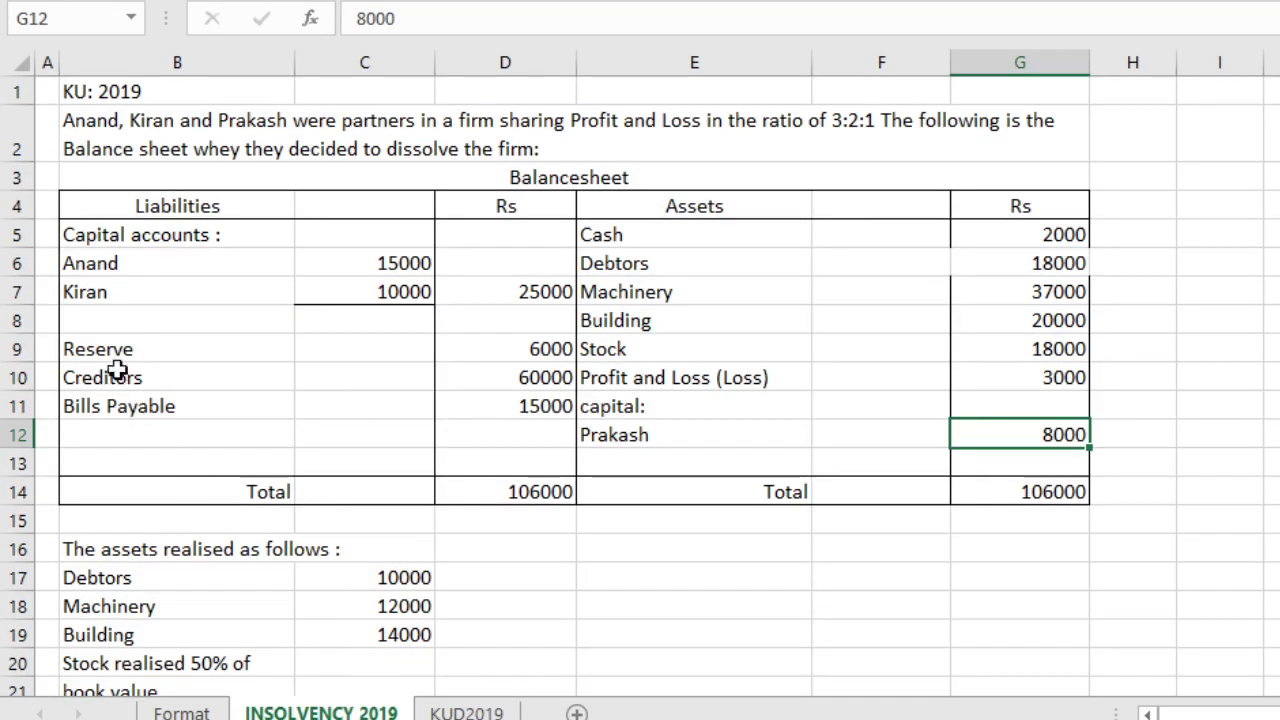
pyautogui.click(112, 352)
pyautogui.click(534, 349)
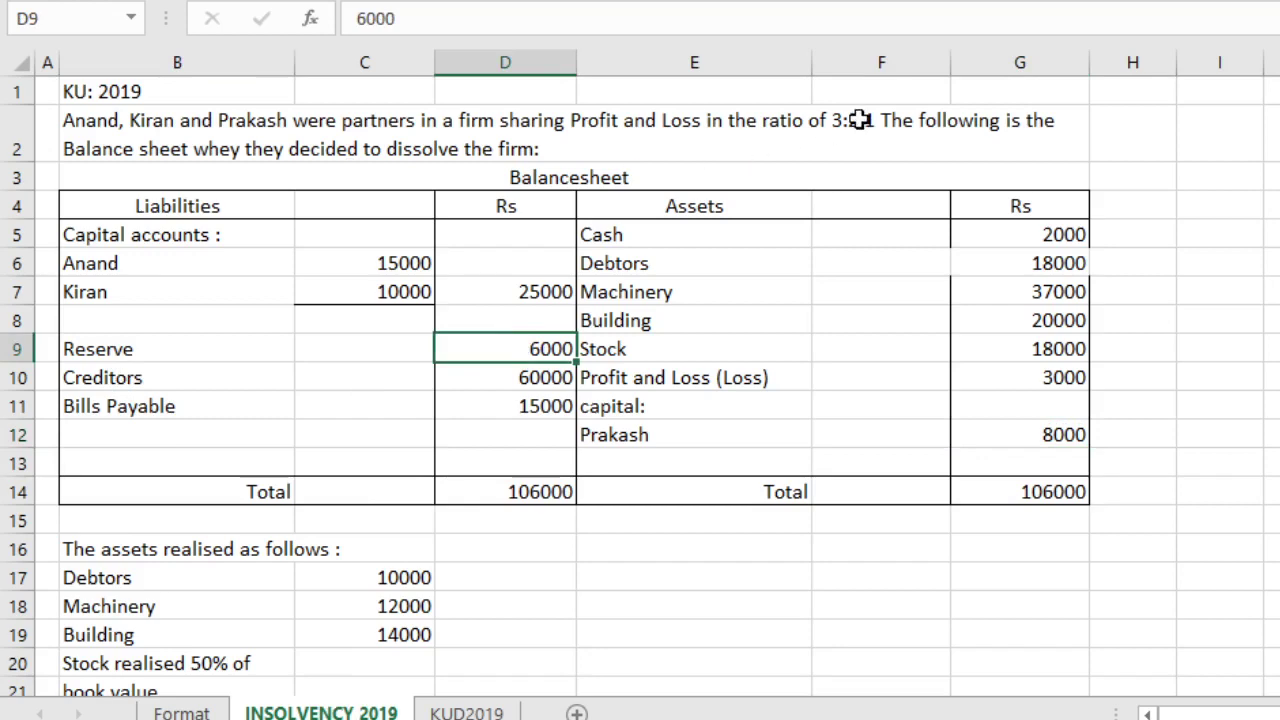
pyautogui.click(466, 712)
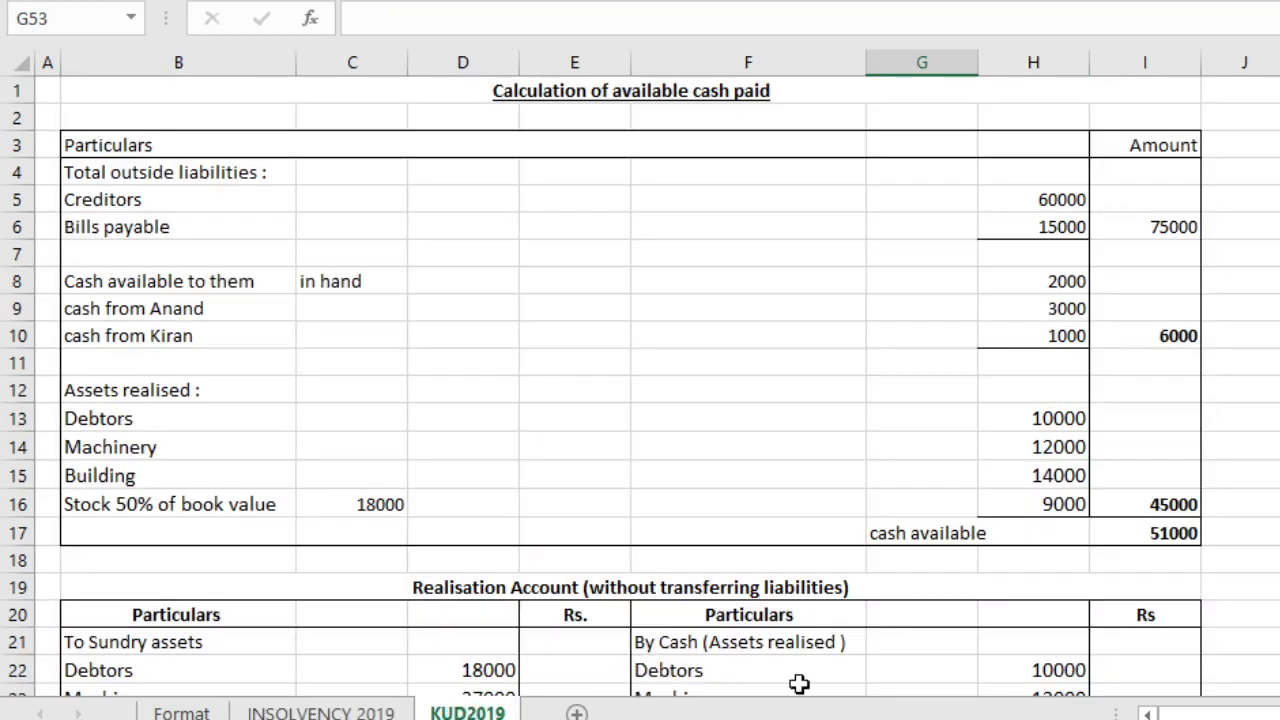
pyautogui.scroll(-6, 640, 386)
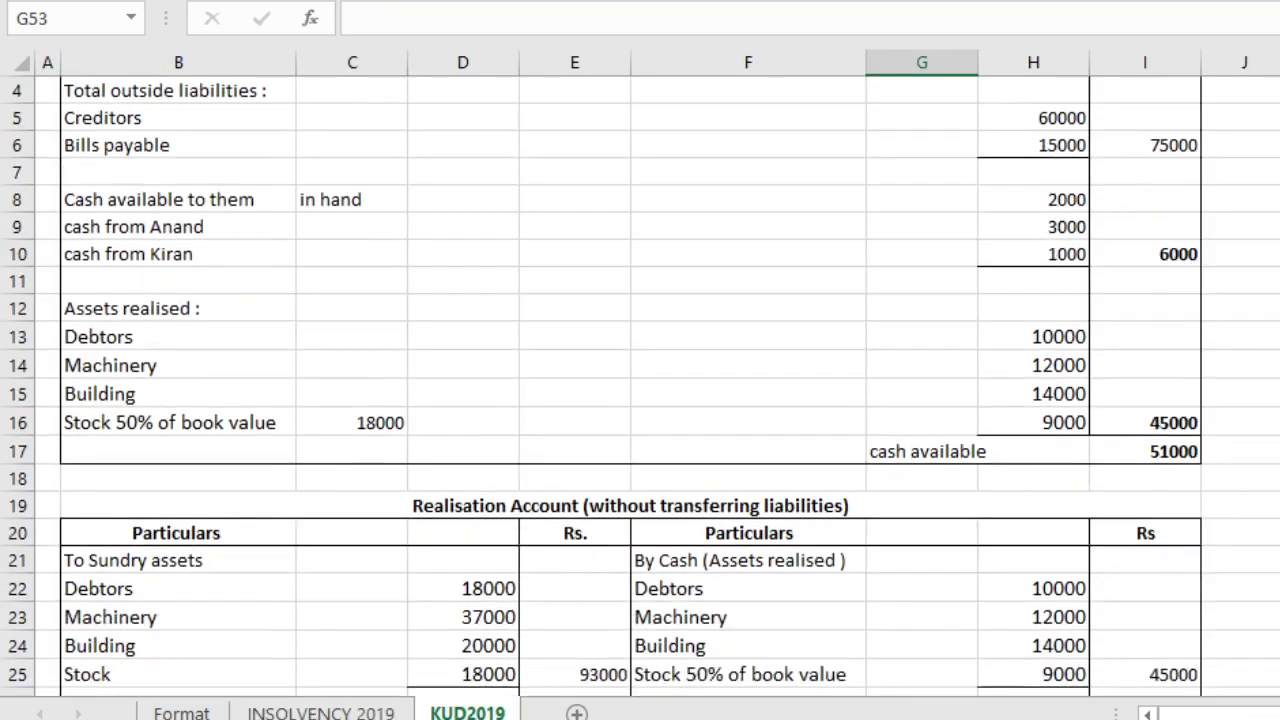
pyautogui.scroll(-7, 773, 473)
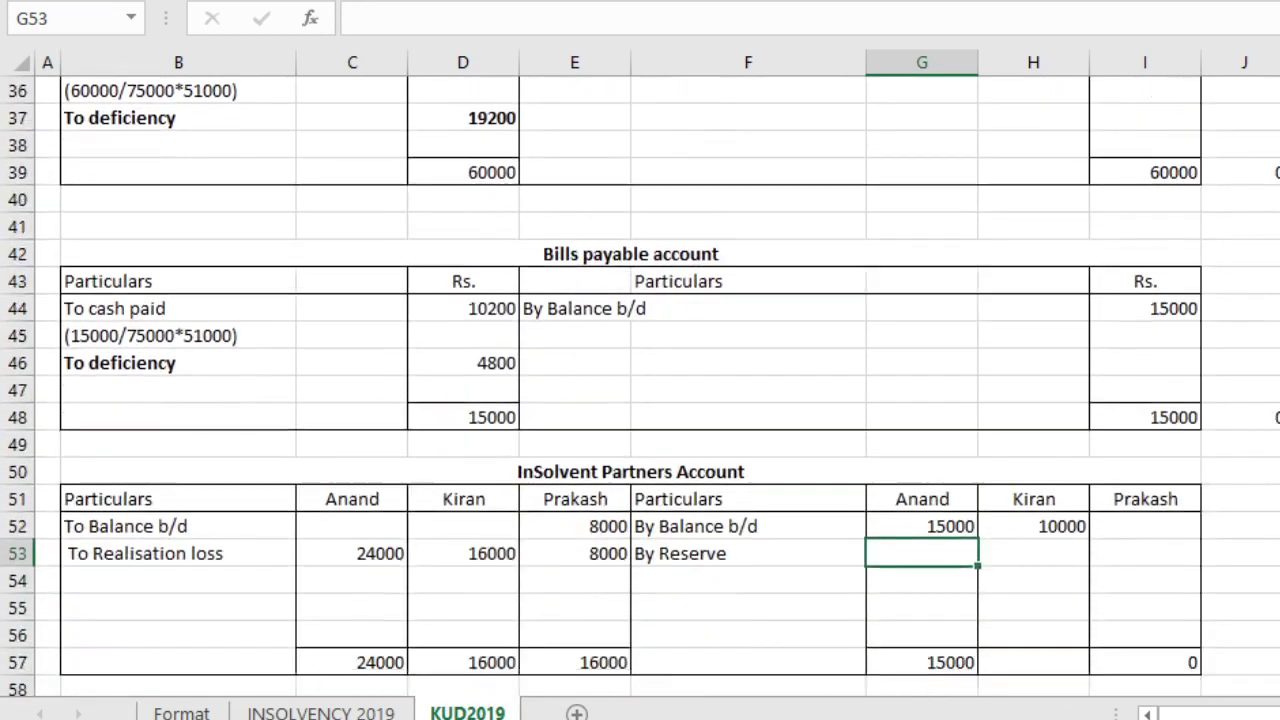
pyautogui.doubleClick(771, 447)
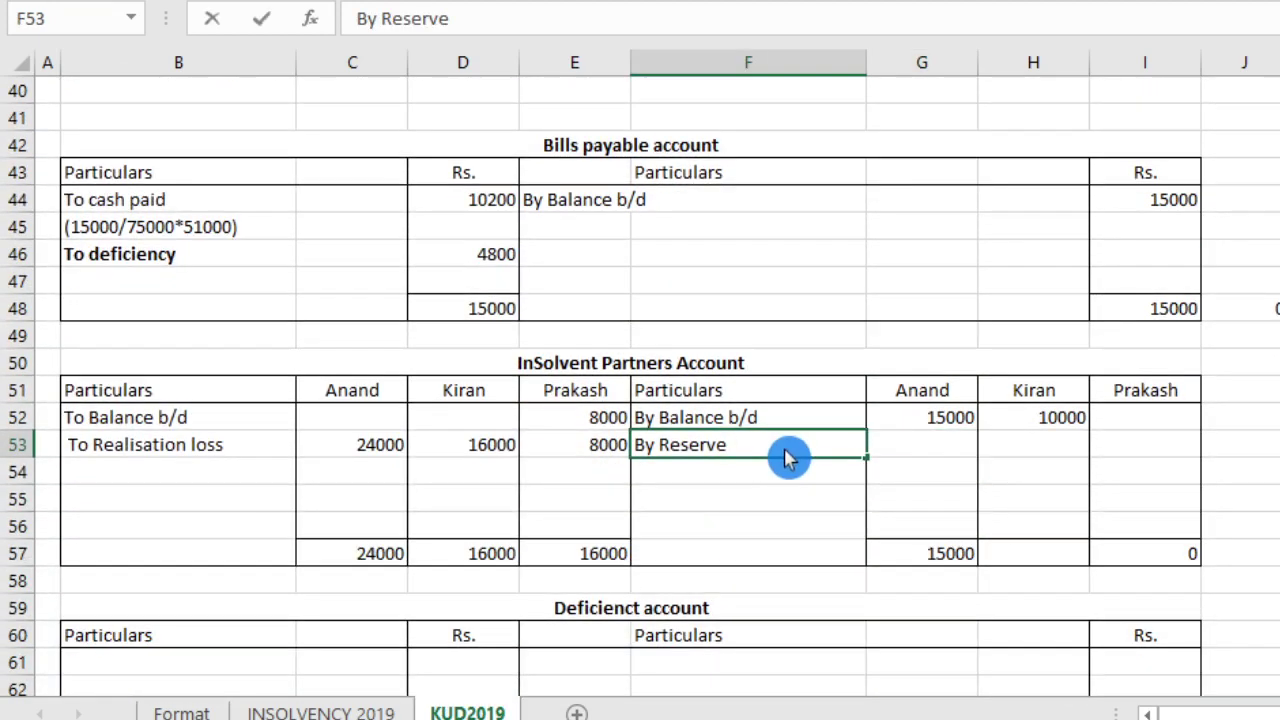
pyautogui.write('6000(3:2')
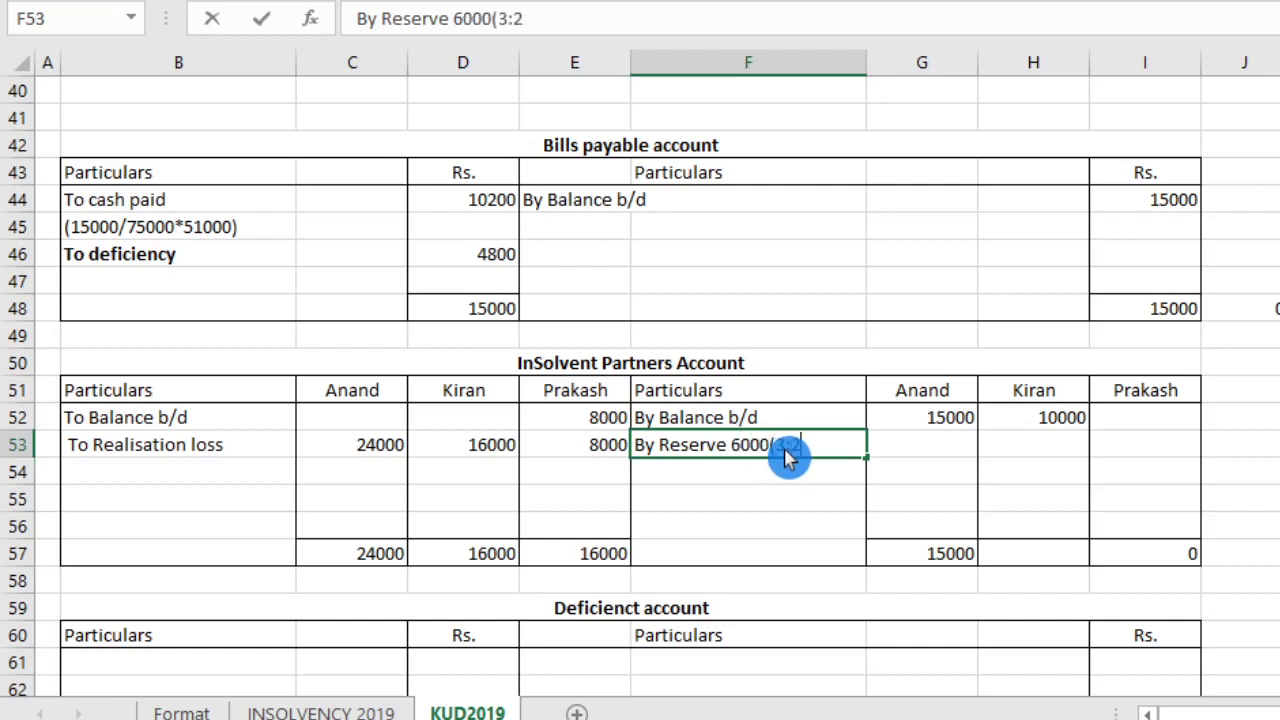
pyautogui.write(':1')
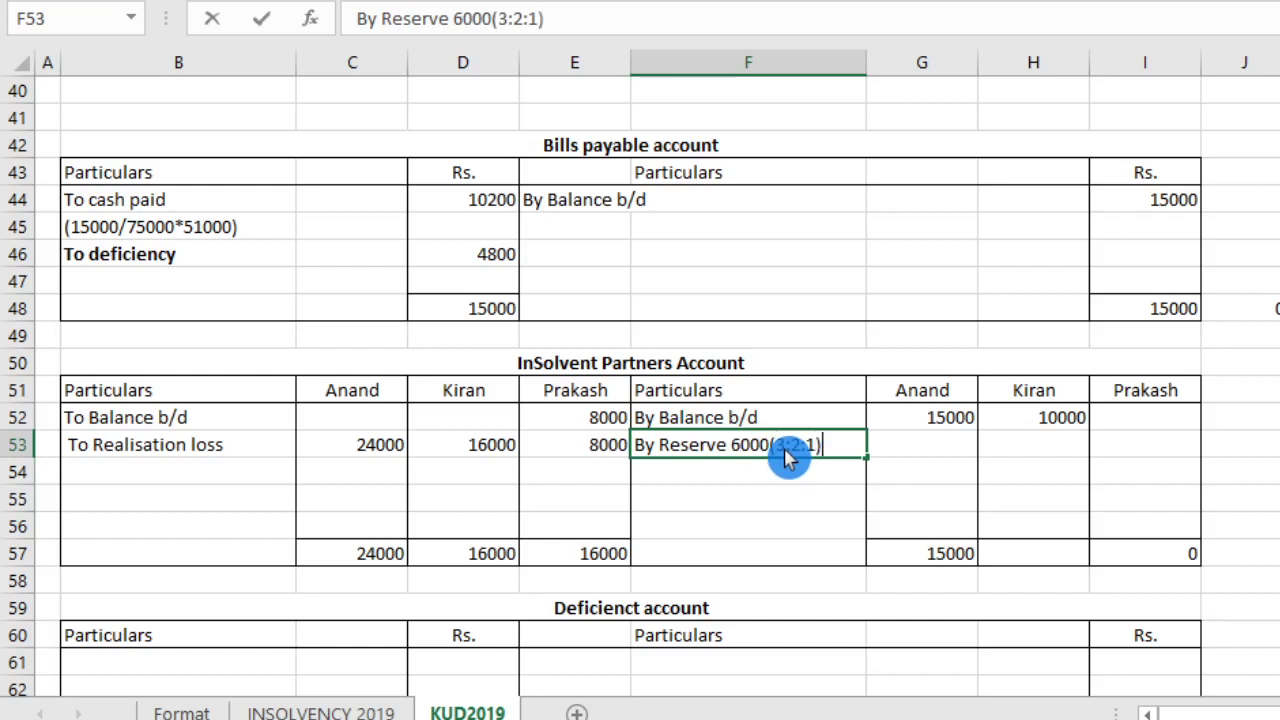
# Step: Enter the three partners' shares of the reserve in row 53: 3000 in G53, 2000 in H53 and 1000 in I53
pyautogui.click(955, 460)
pyautogui.click(955, 462)
pyautogui.write('3000')
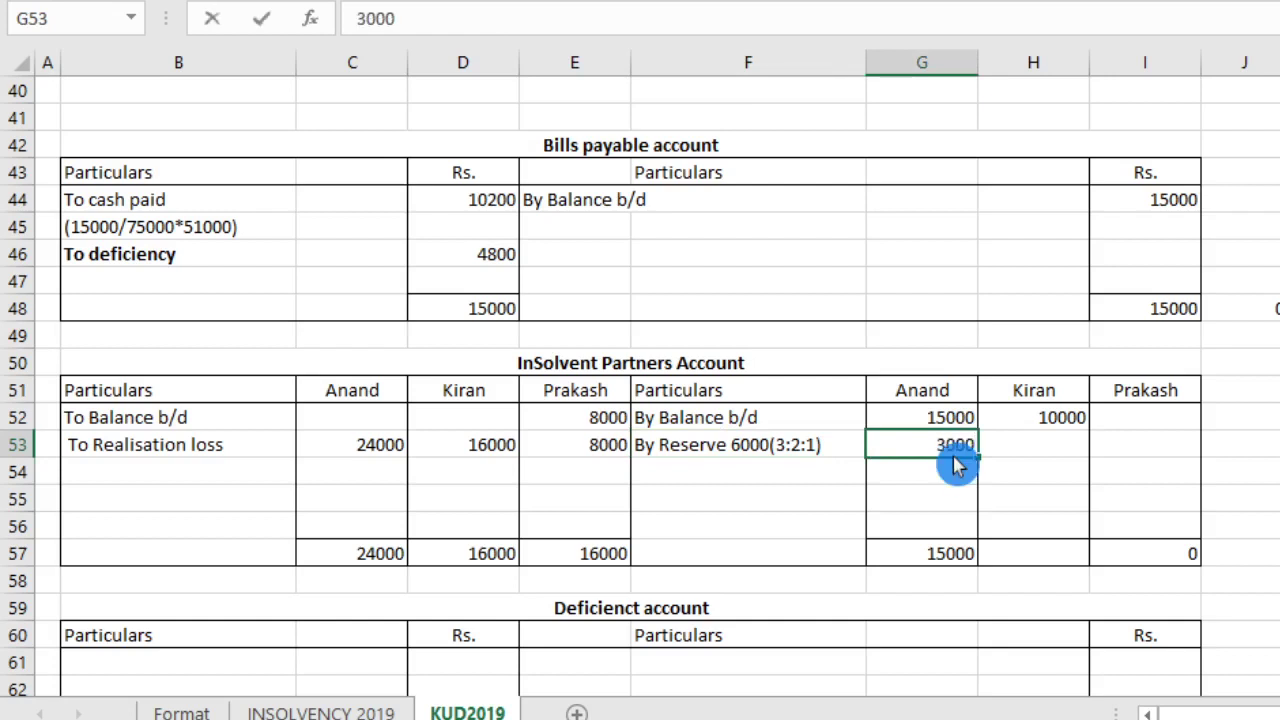
pyautogui.press('Tab')
pyautogui.write('2000')
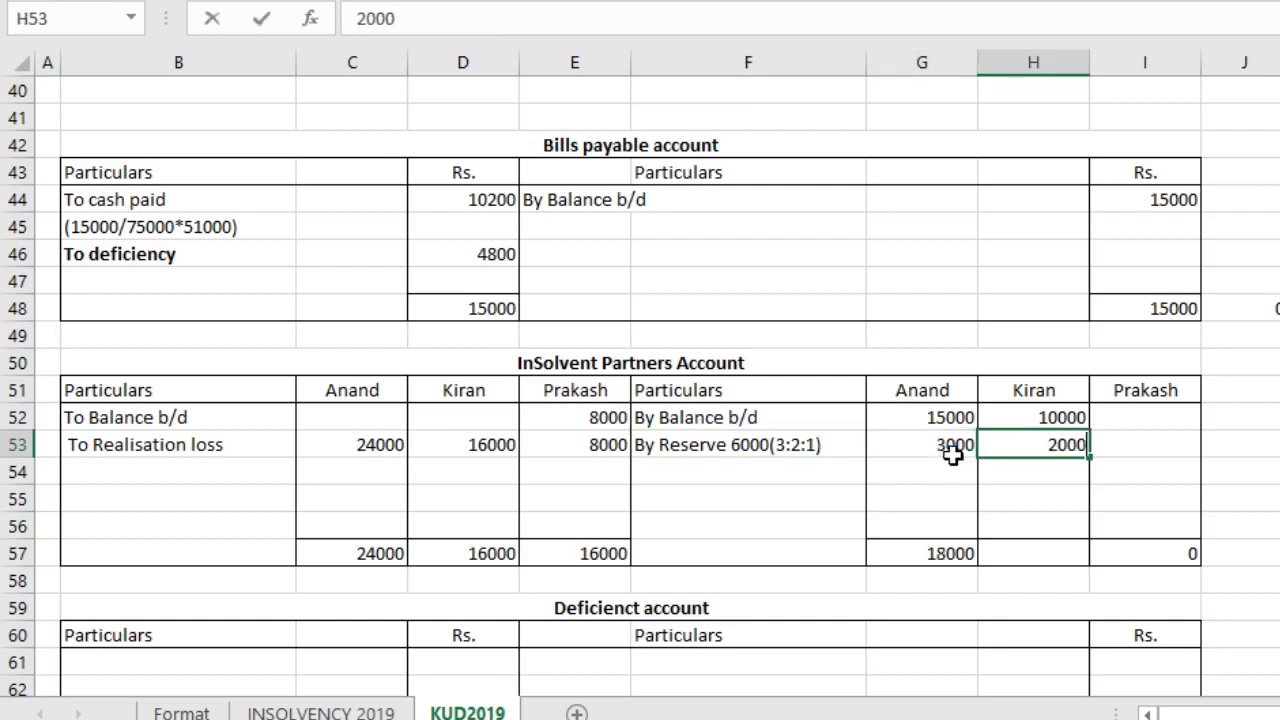
pyautogui.press('Tab')
pyautogui.write('1000')
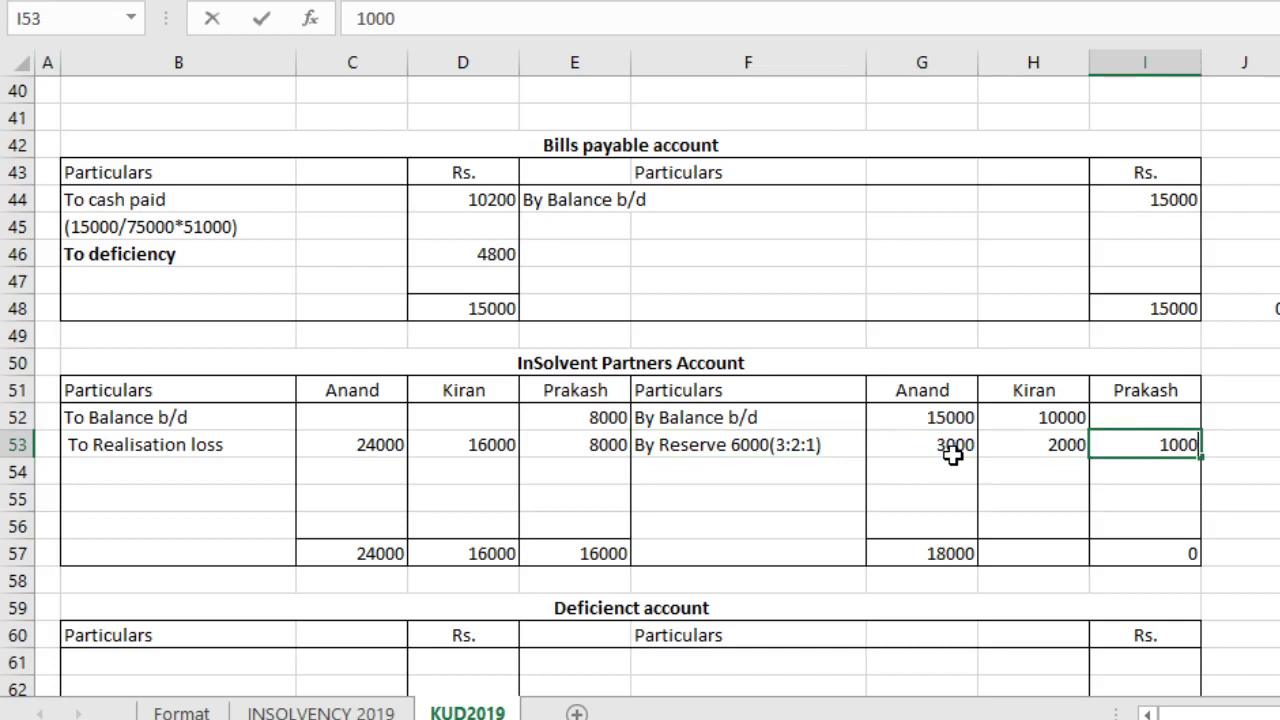
pyautogui.press('Return')
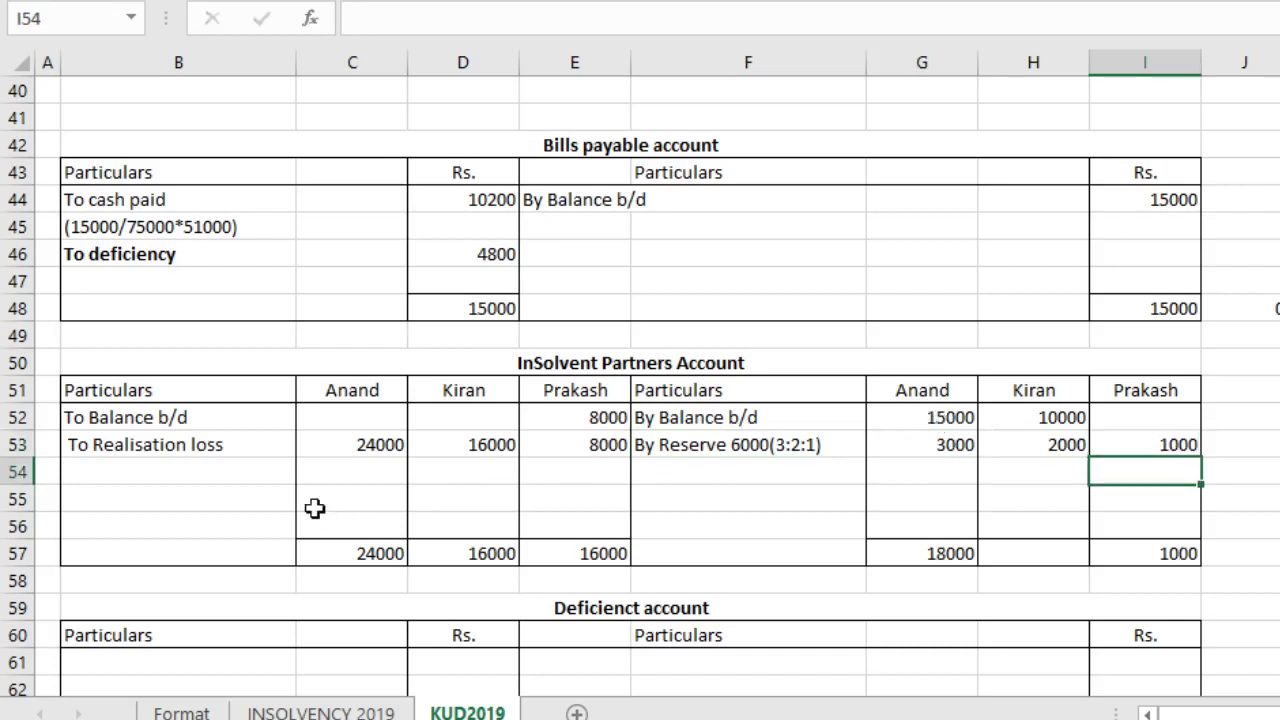
# Step: Enter the particulars To Profit and loss in B54 on the debit side of the InSolvent Partners Account
pyautogui.click(83, 474)
pyautogui.press('F2')
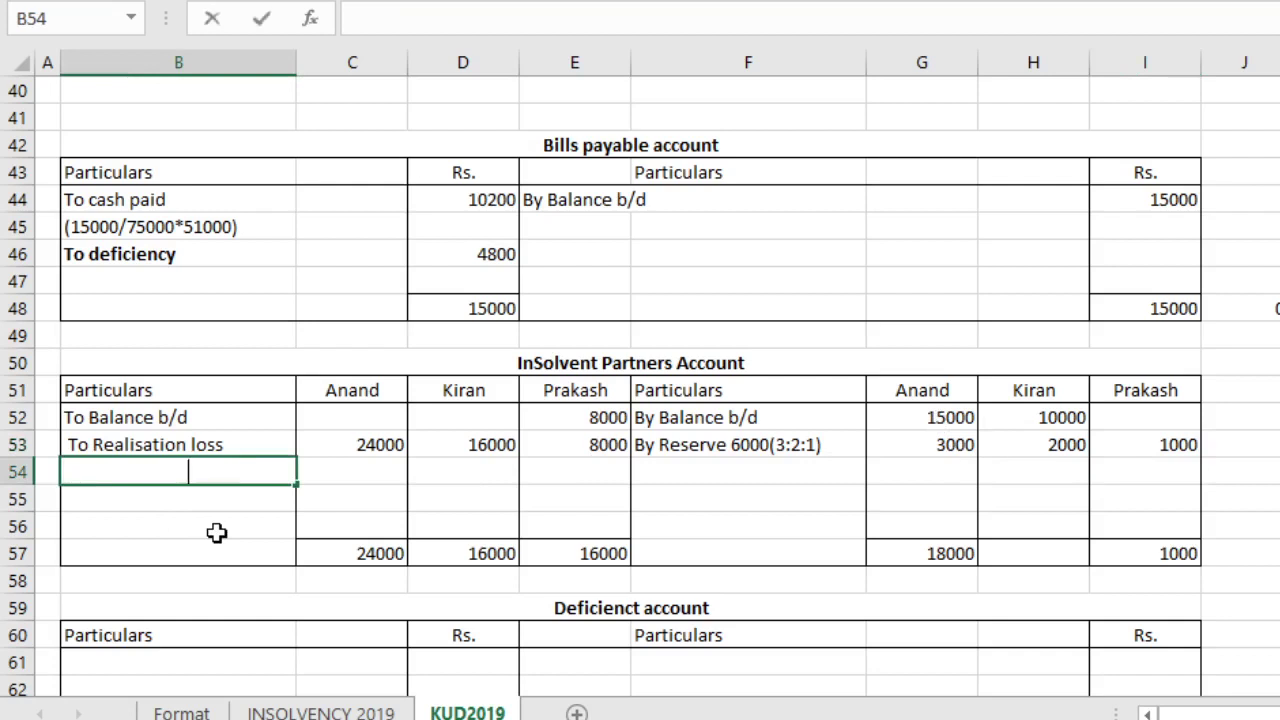
pyautogui.write('To P')
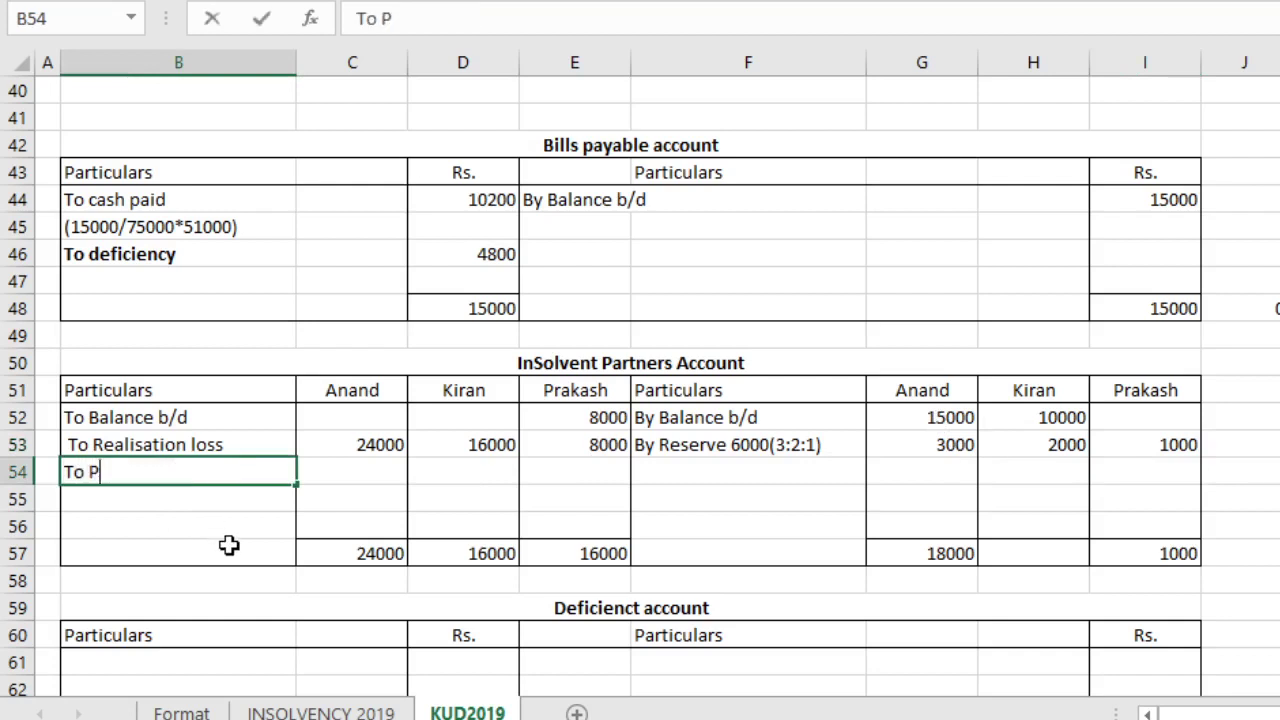
pyautogui.write('rofit and ')
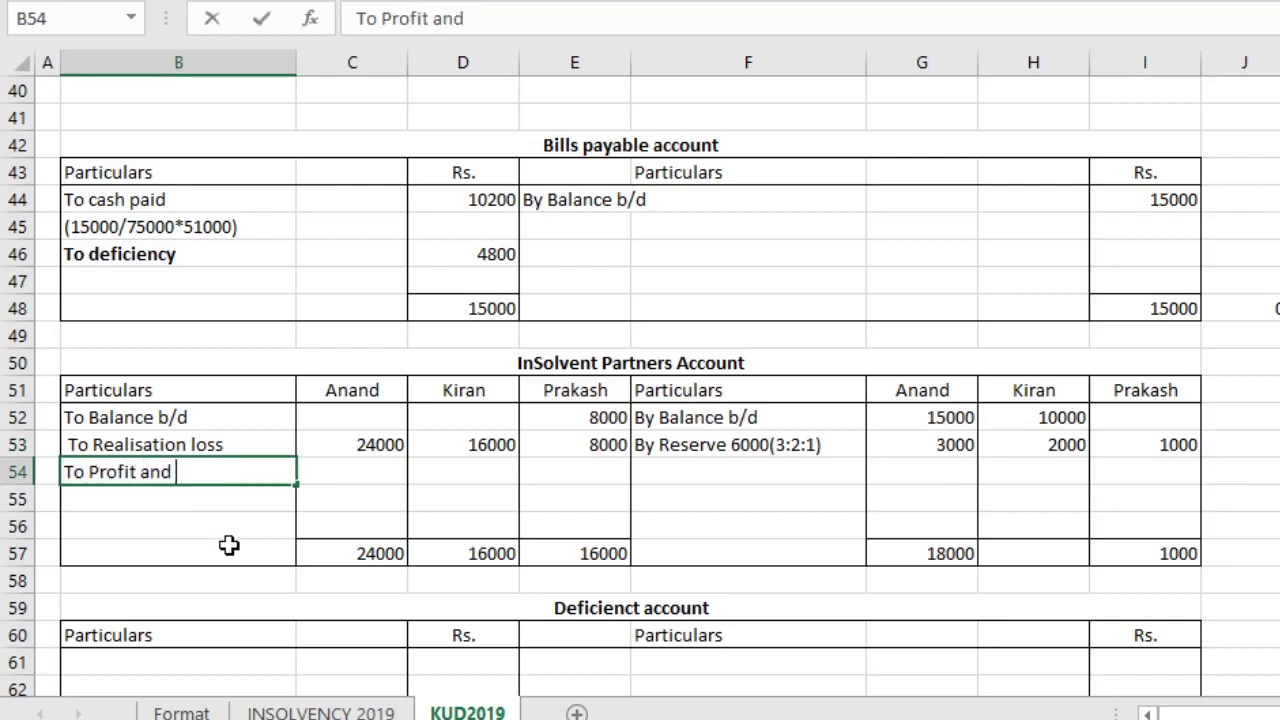
pyautogui.write('loss')
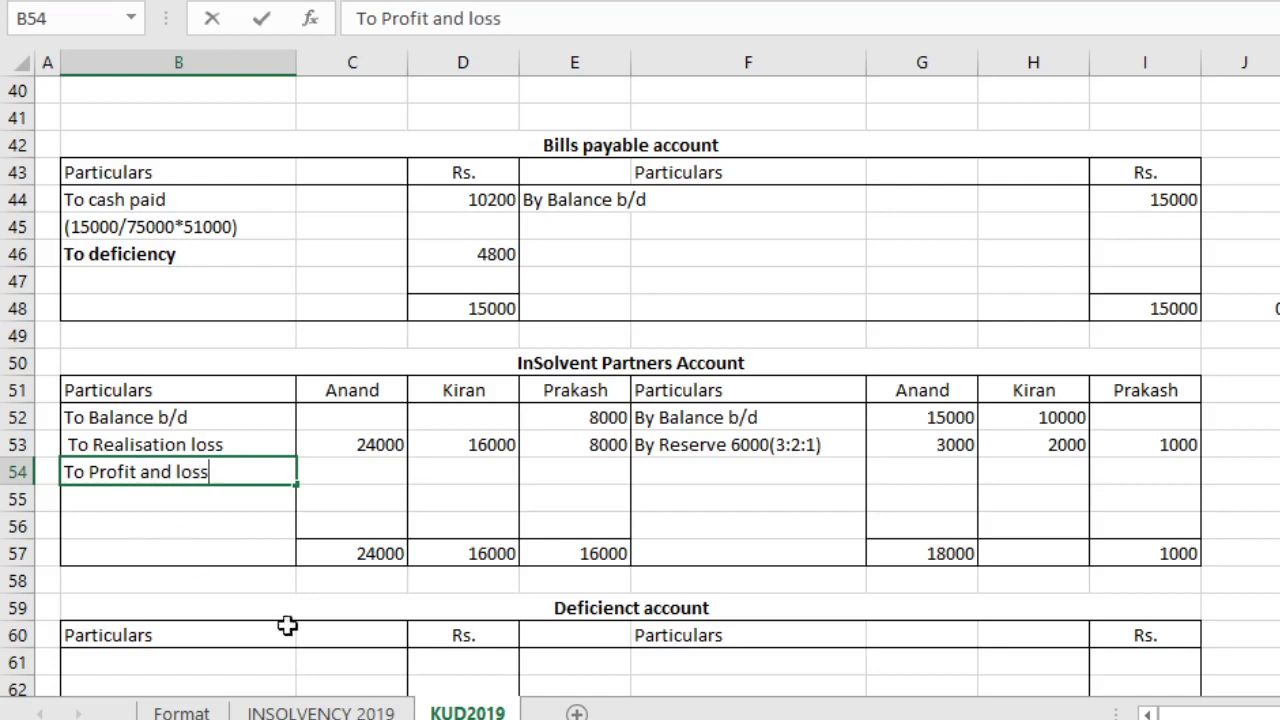
# Step: Check the Profit and Loss amount in the INSOLVENCY 2019 balance sheet and append (30000 to the particulars in KUD2019 cell B54
pyautogui.click(352, 711)
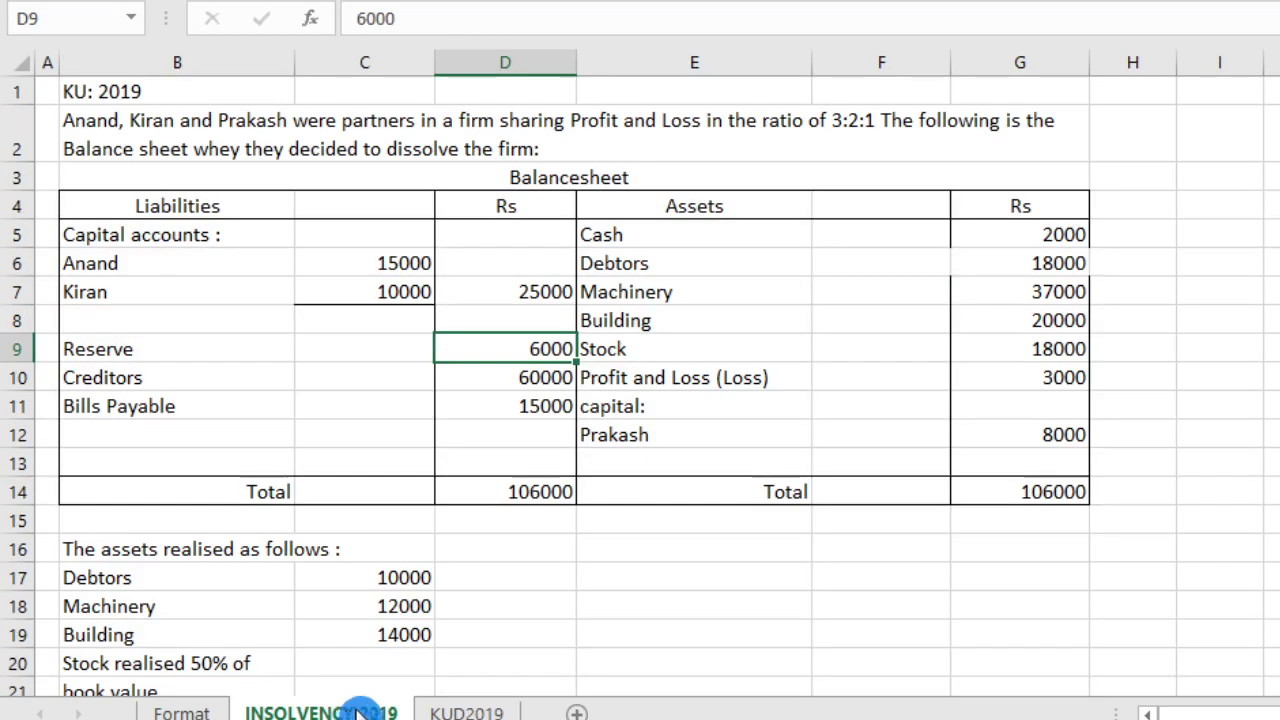
pyautogui.click(1015, 378)
pyautogui.click(452, 710)
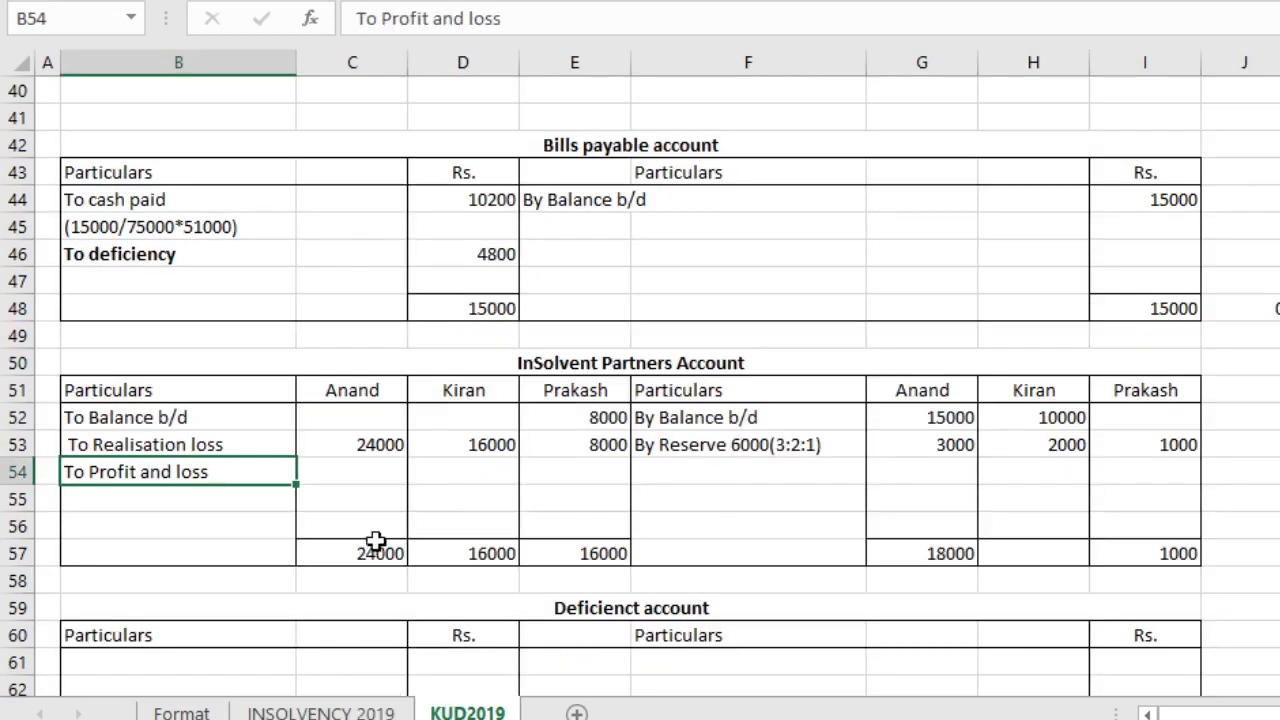
pyautogui.doubleClick(260, 480)
pyautogui.write('(30000')
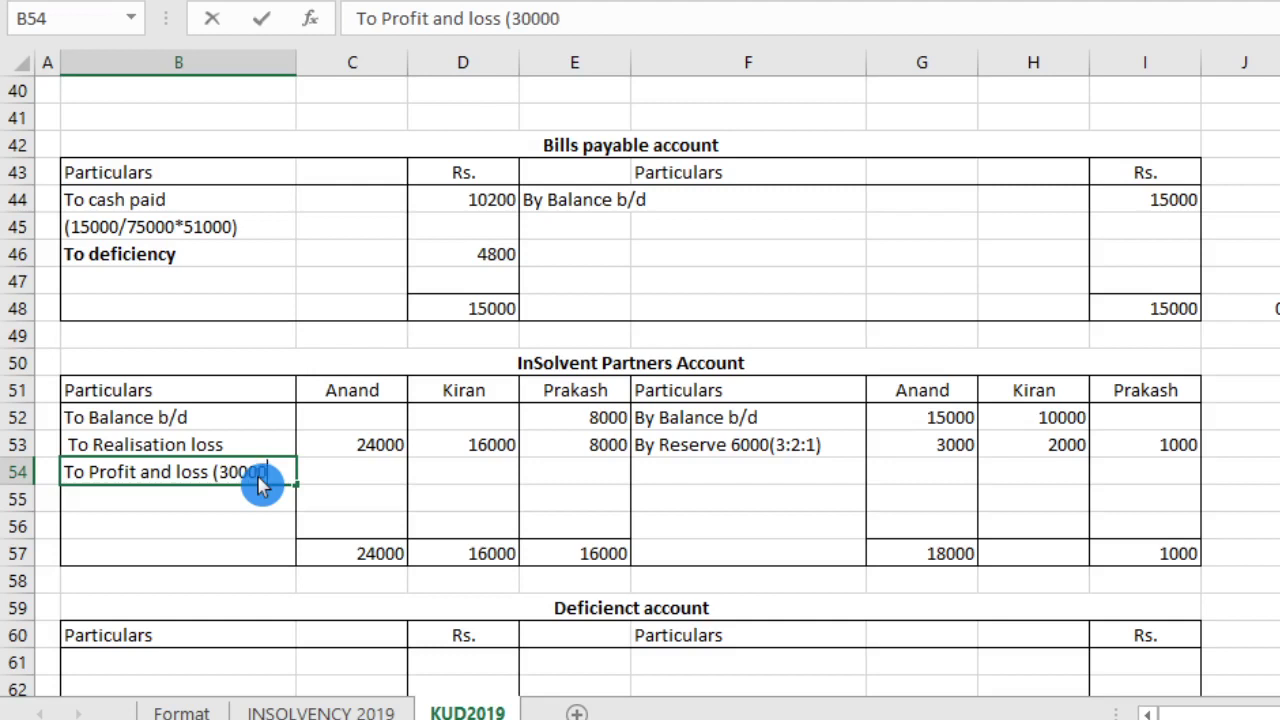
pyautogui.press('Return')
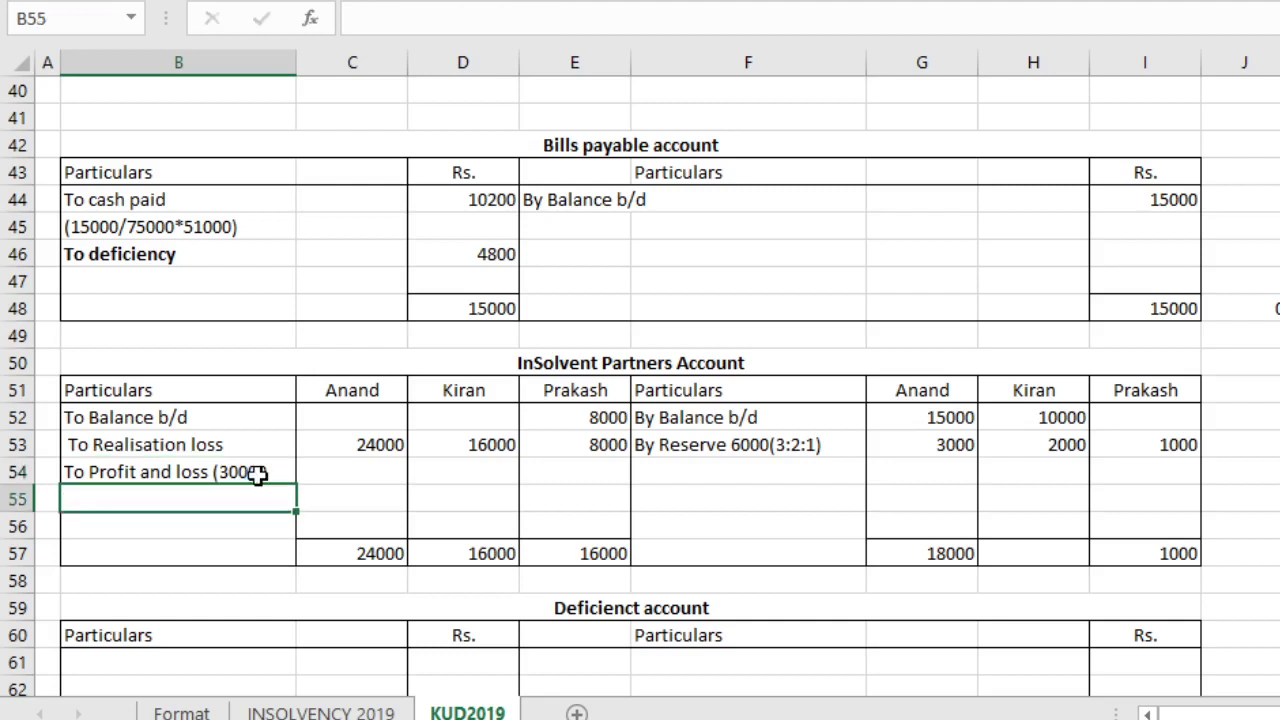
# Step: Enter the three partners' shares of the profit and loss debit: 1500 in C54, 1000 in D54 and 500 in E54
pyautogui.click(344, 477)
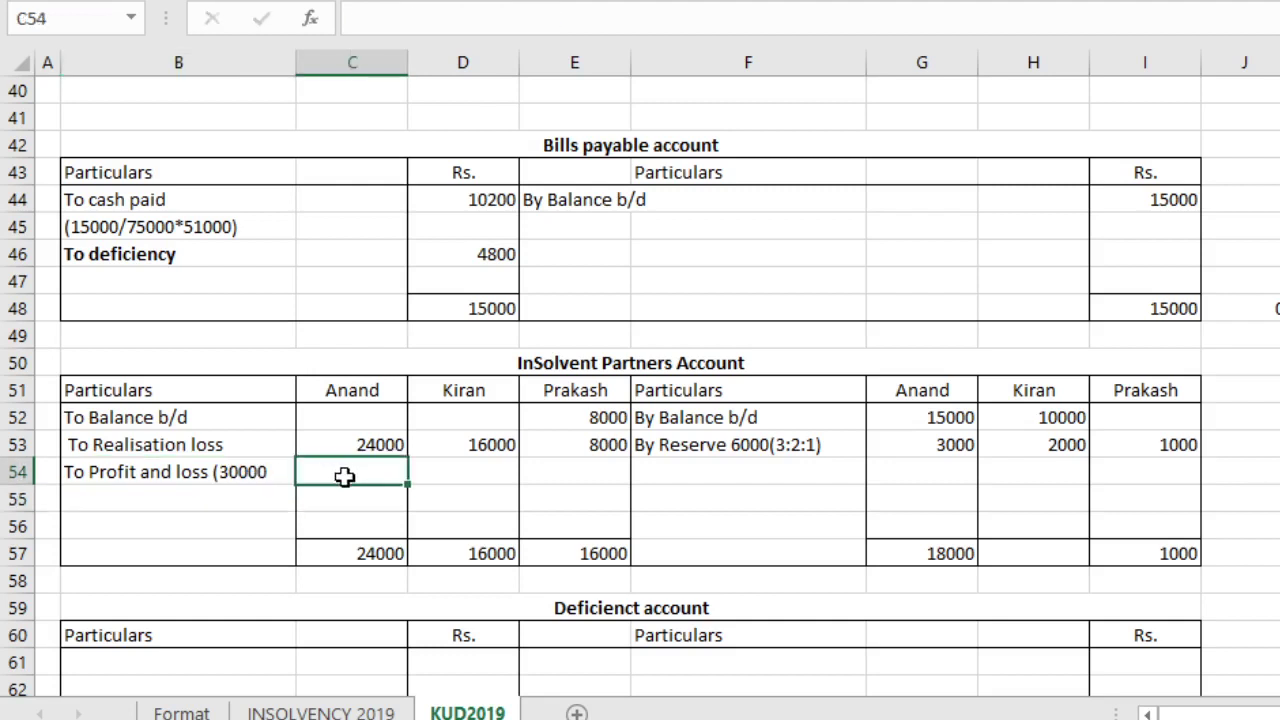
pyautogui.write('1500')
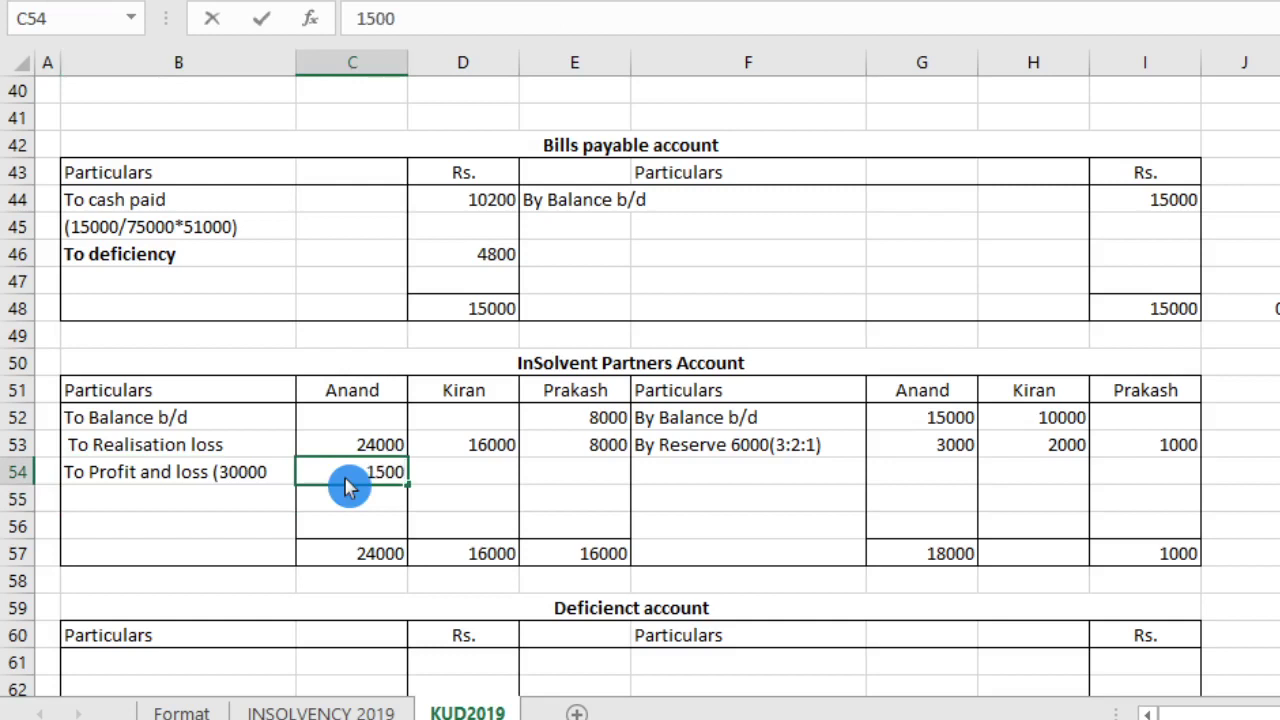
pyautogui.press('Tab')
pyautogui.write('1')
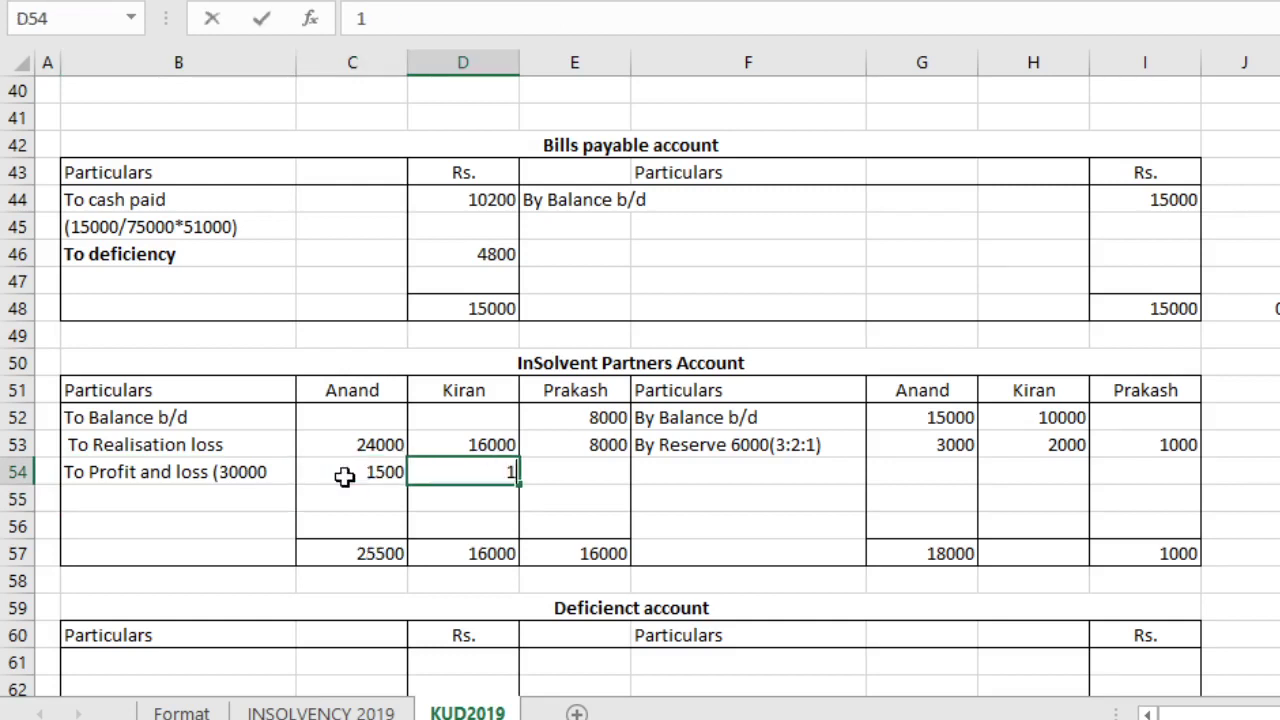
pyautogui.write('000')
pyautogui.press('Tab')
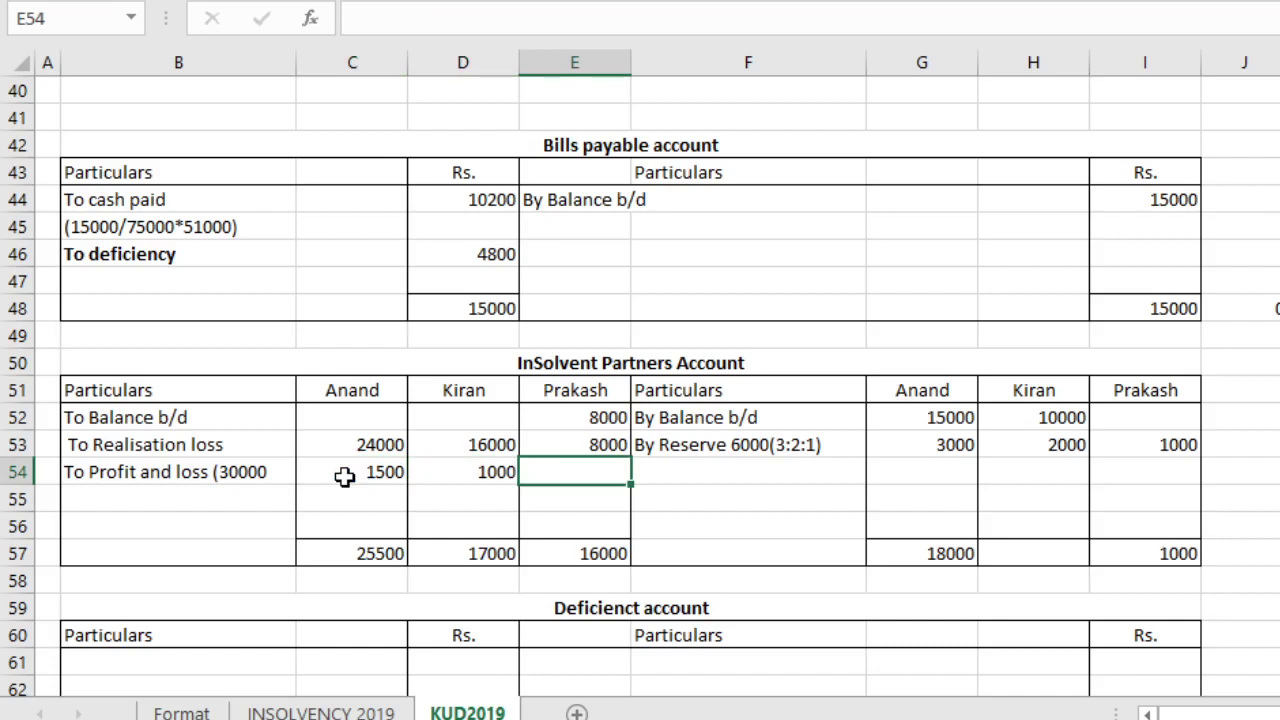
pyautogui.write('500')
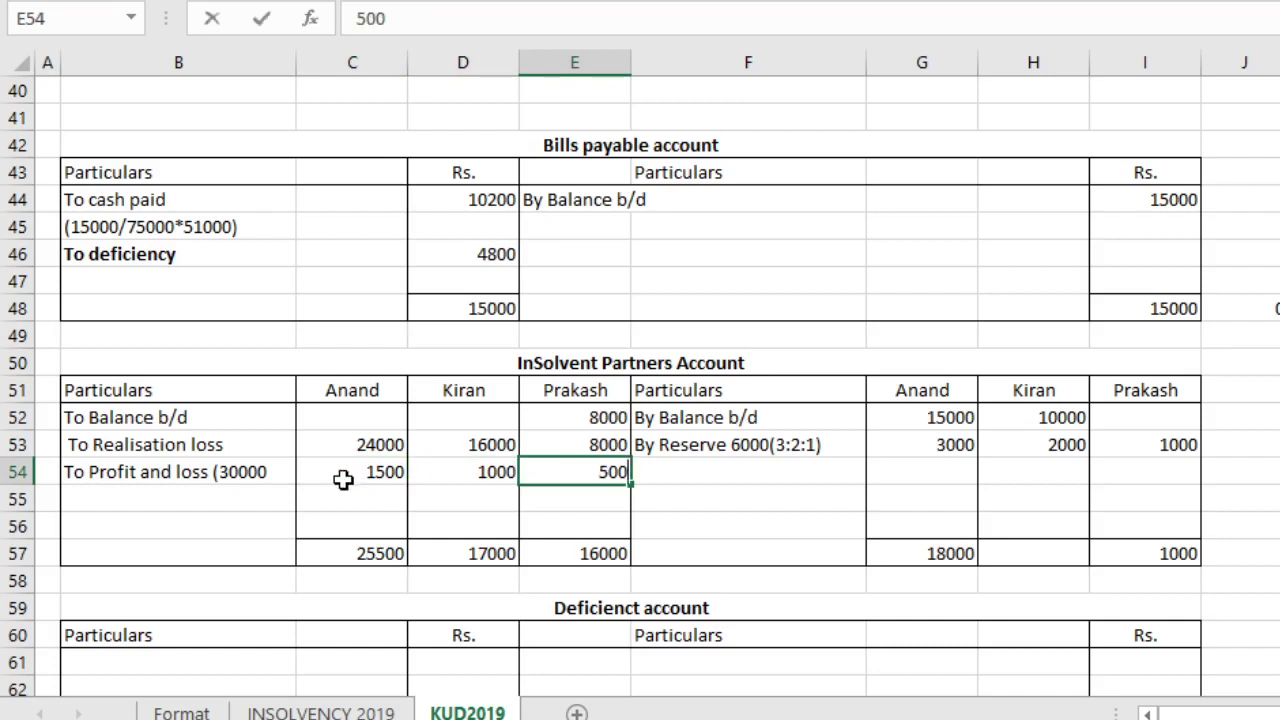
pyautogui.click(316, 504)
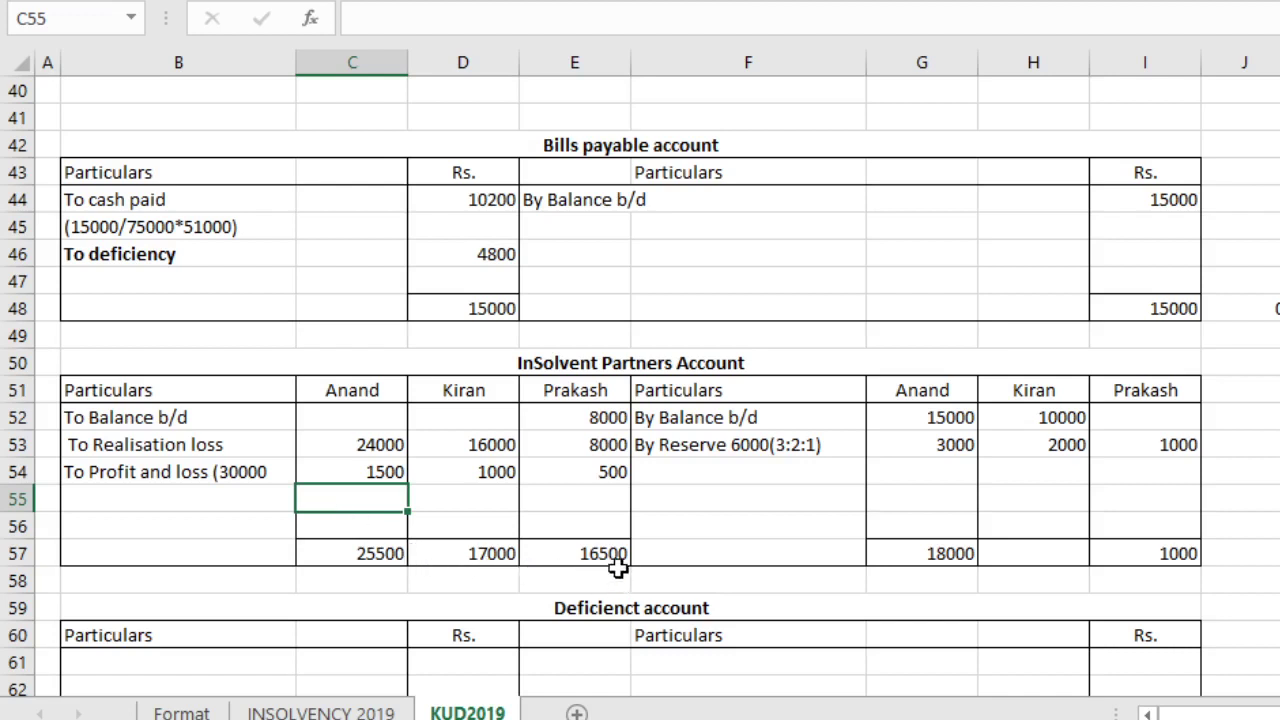
# Step: Copy the total formula from G57 into H57 and enter the particulars By Deficiency in F54 of the InSolvent Partners Account
pyautogui.click(915, 552)
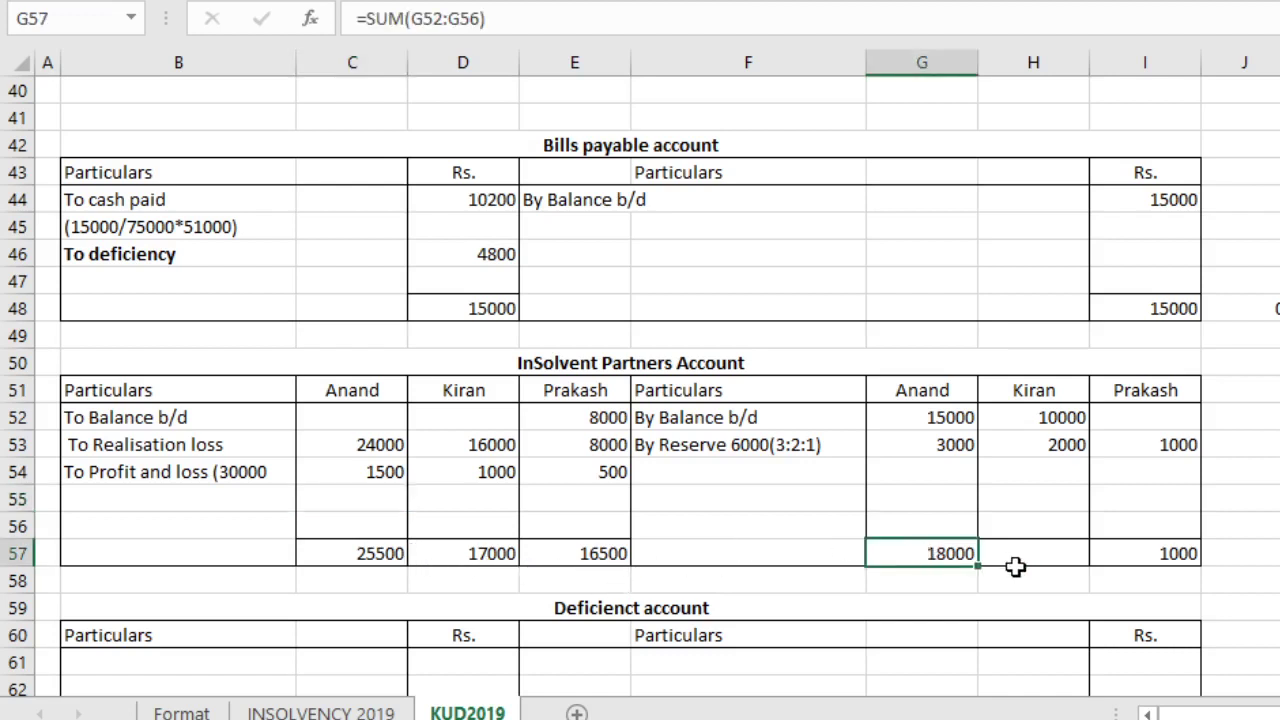
pyautogui.moveTo(978, 567); pyautogui.dragTo(1086, 566)
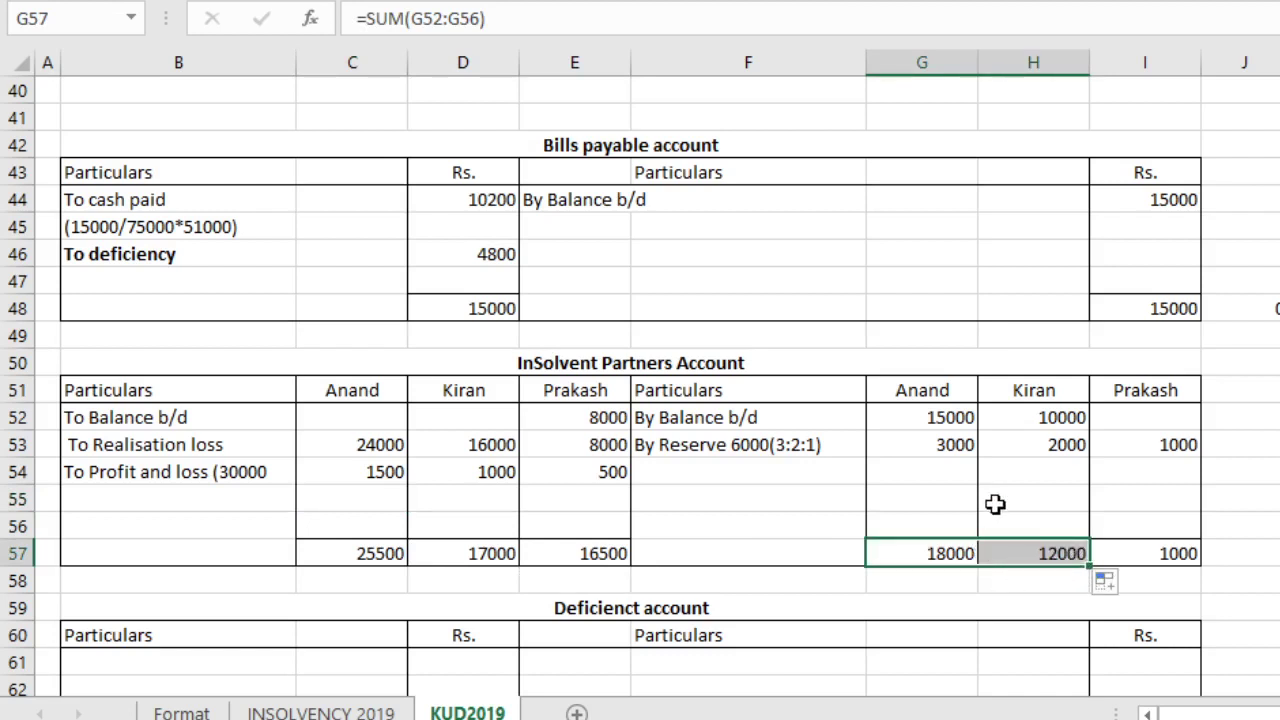
pyautogui.click(686, 474)
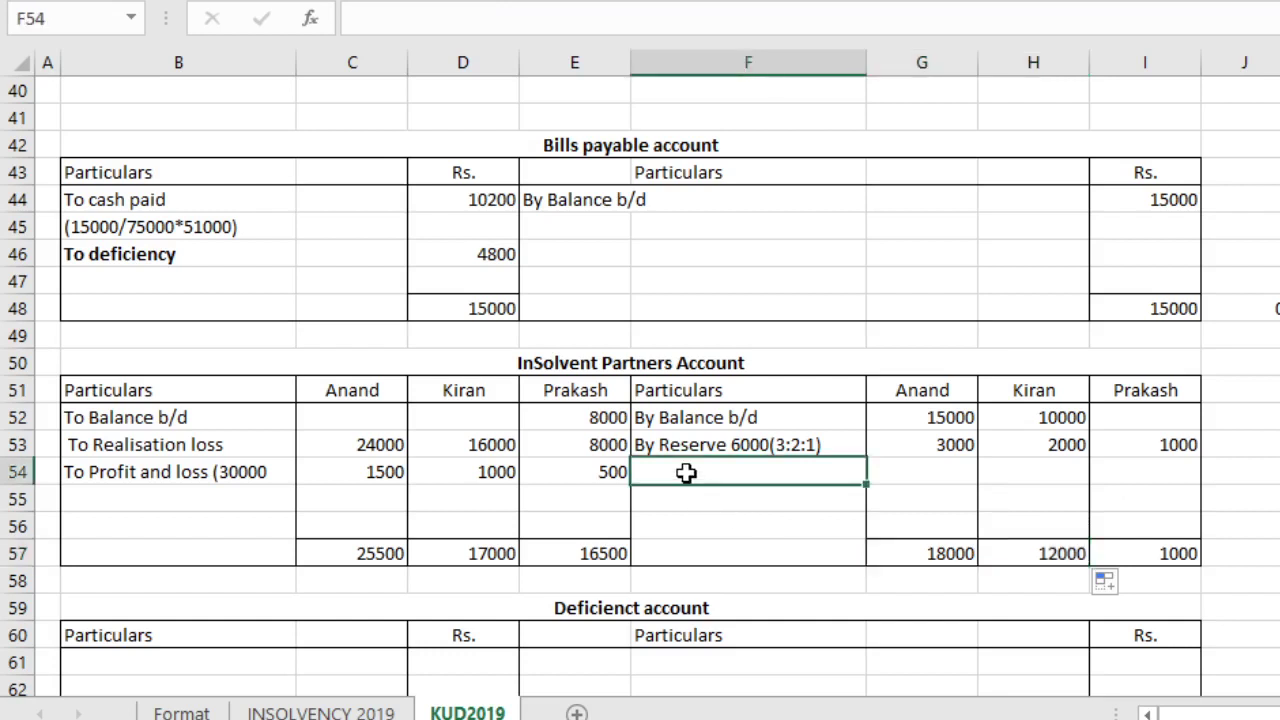
pyautogui.click(688, 478)
pyautogui.write('B')
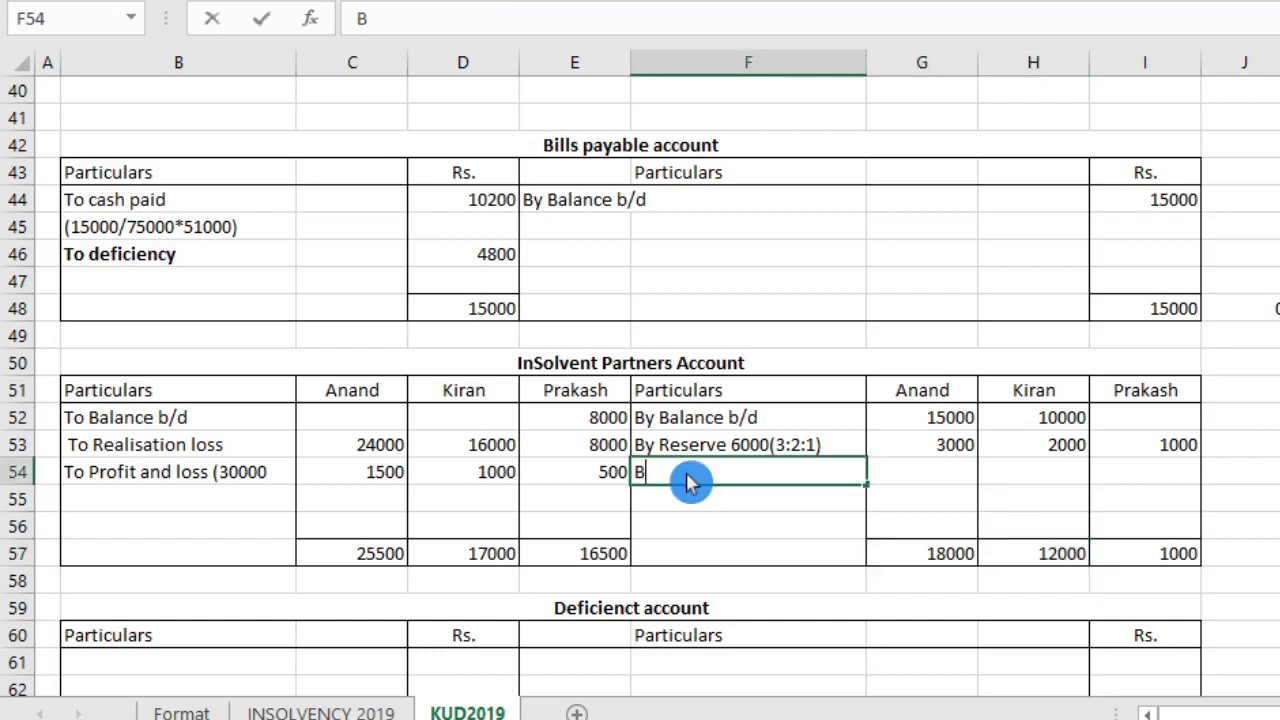
pyautogui.write('y Defici')
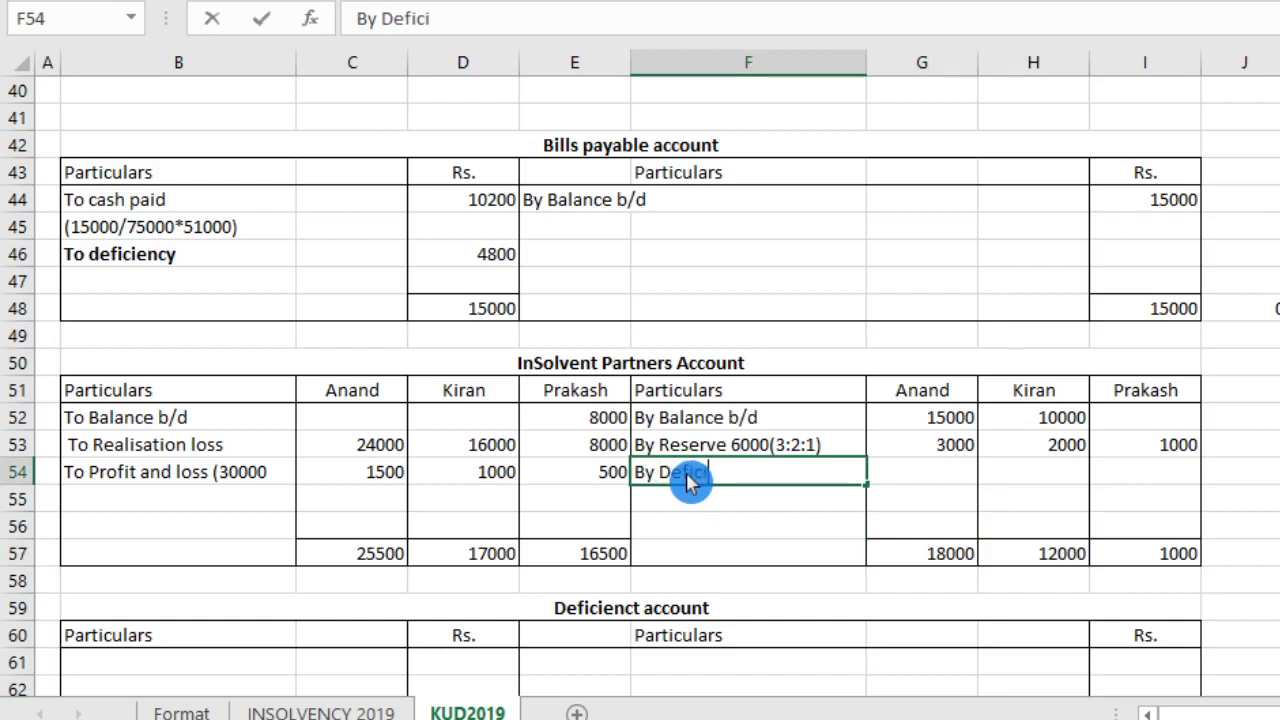
pyautogui.write('ency')
pyautogui.press('Return')
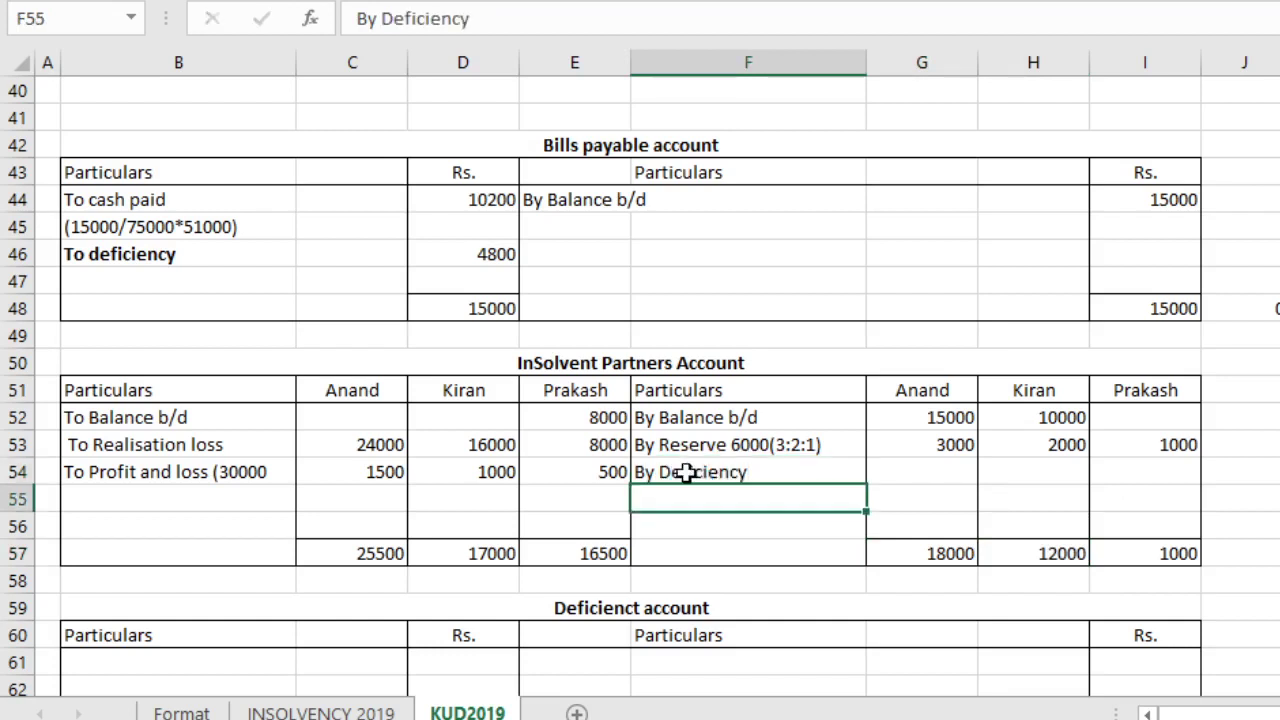
# Step: Enter the first partner's deficiency of 4500 in G54 and make F54:G54 bold
pyautogui.click(957, 477)
pyautogui.click(960, 485)
pyautogui.write('45')
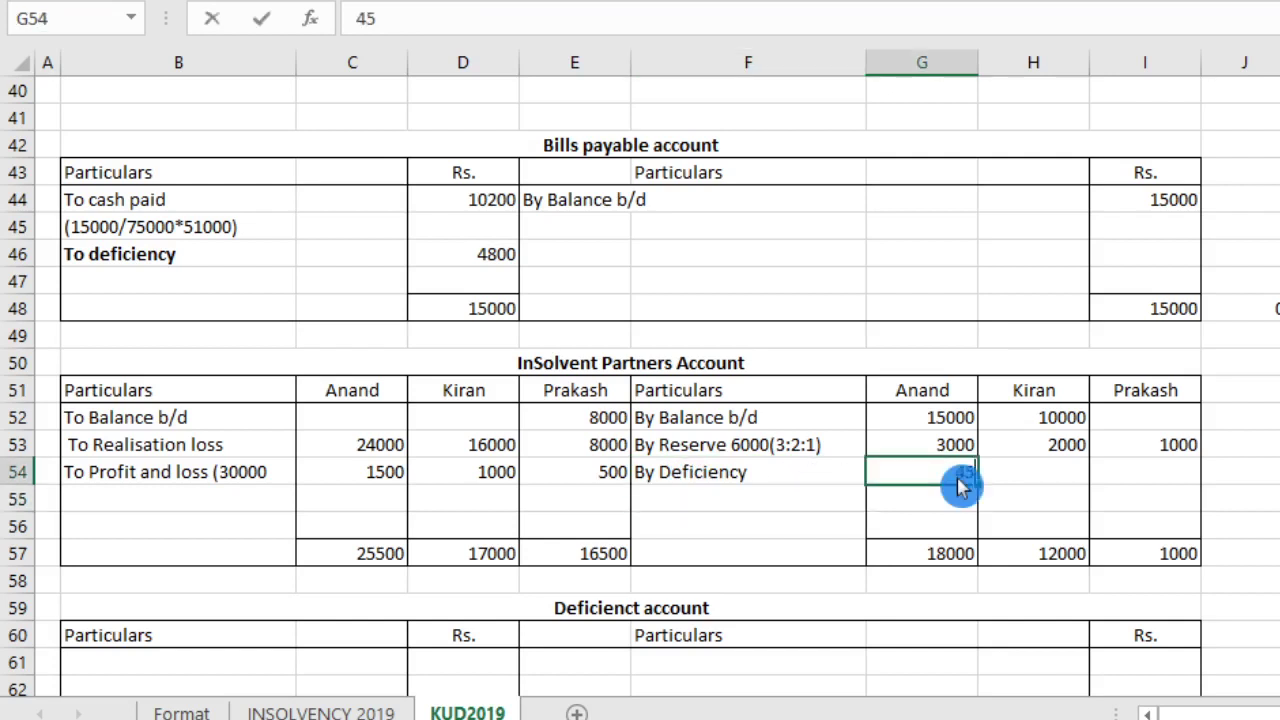
pyautogui.write('00')
pyautogui.press('Return')
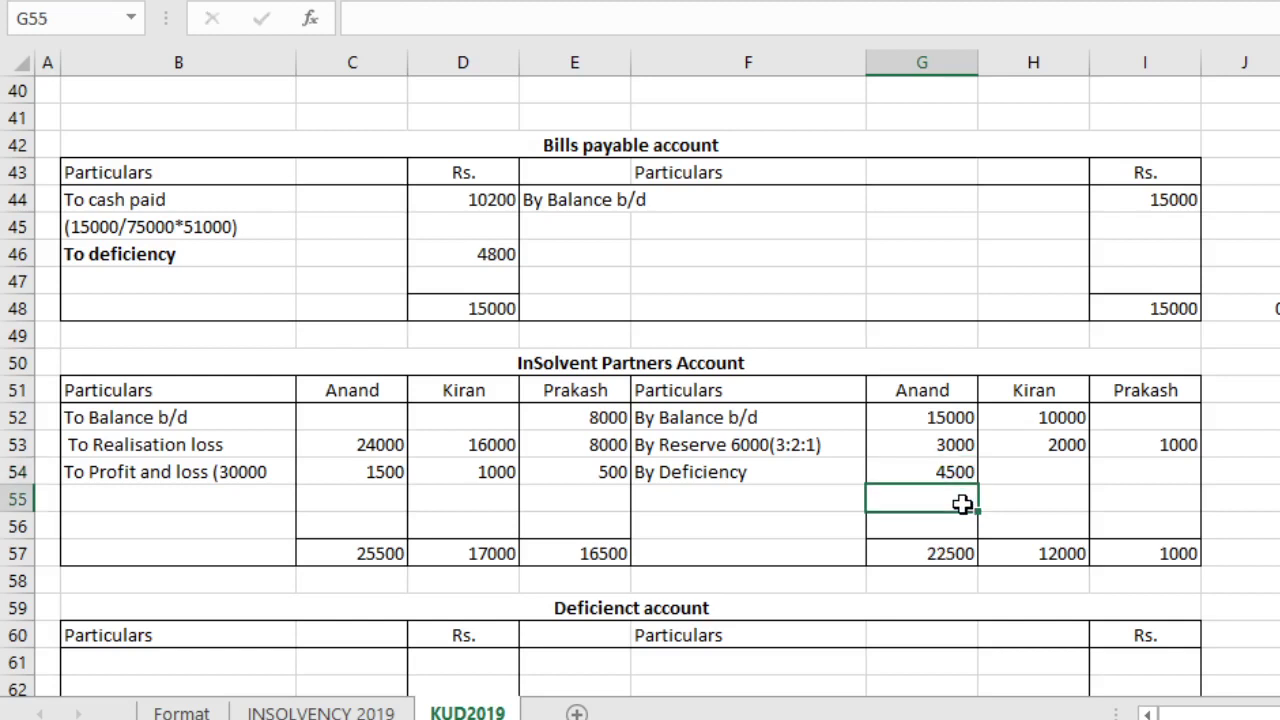
pyautogui.moveTo(914, 472); pyautogui.dragTo(735, 478)
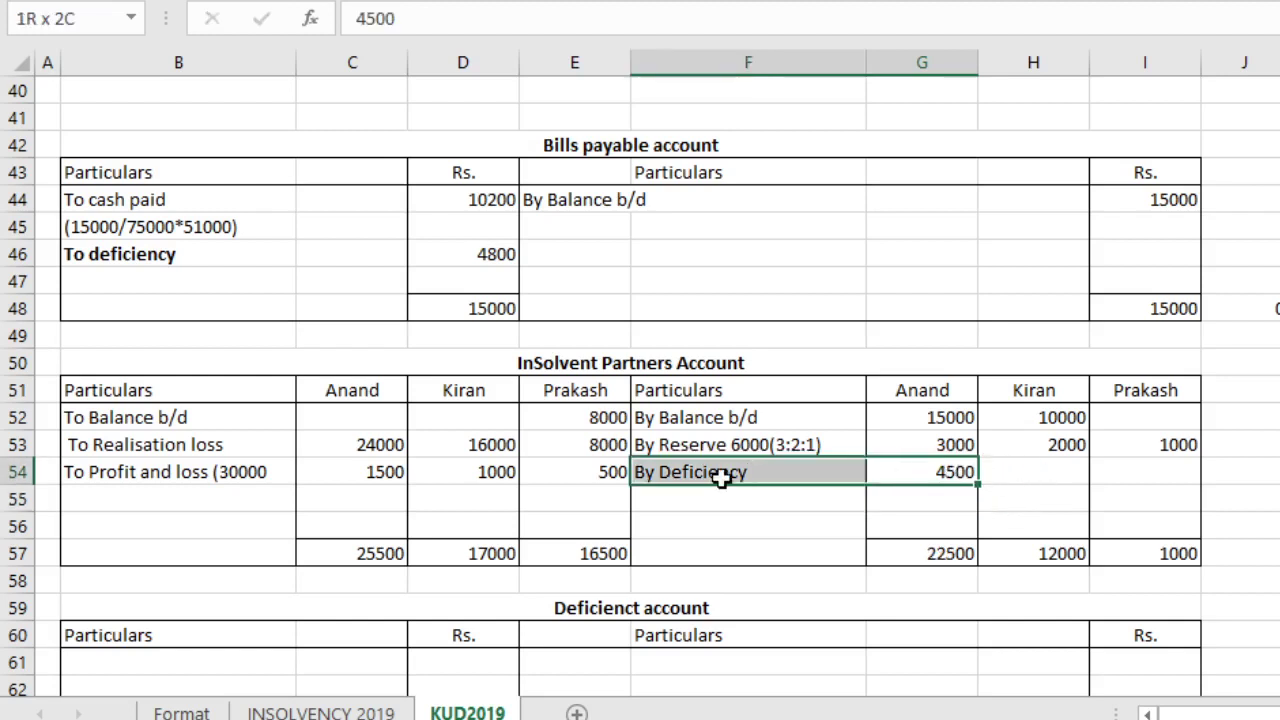
pyautogui.hotkey('ctrl', 'b')
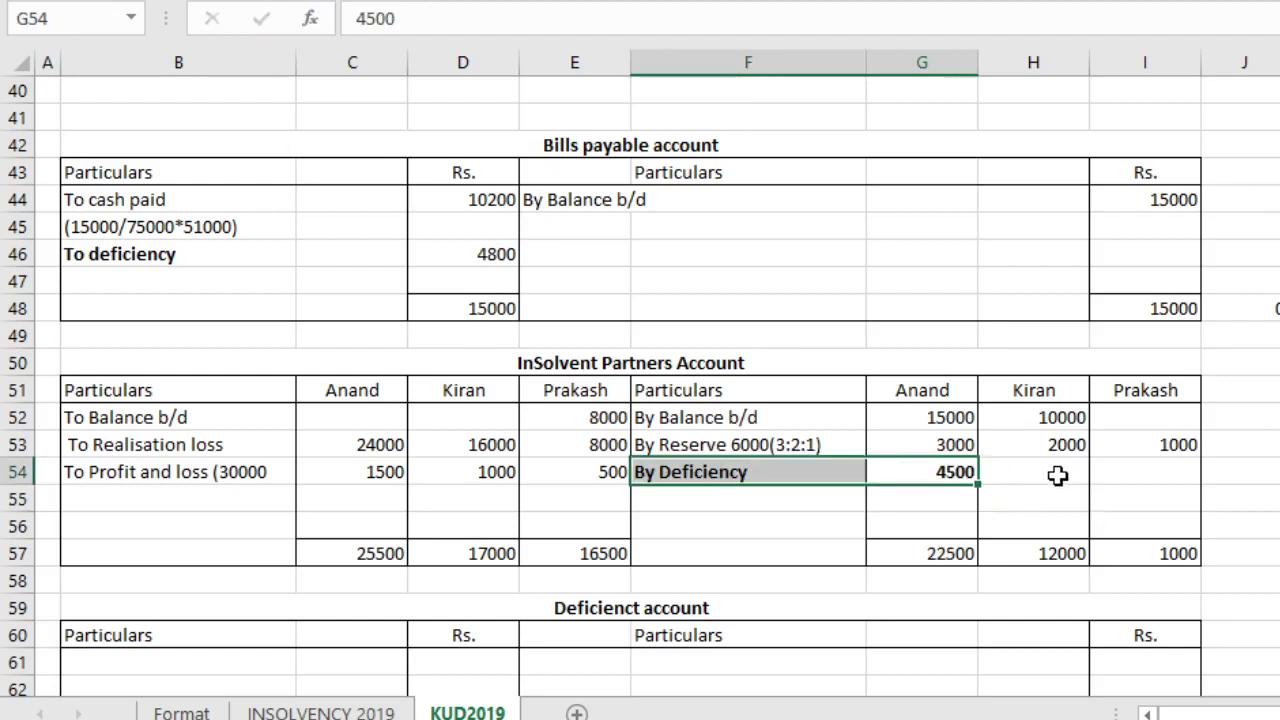
# Step: Enter the other two partners' deficiency amounts in bold in row 54: 4000 in H54 and 15500 in I54
pyautogui.click(1058, 476)
pyautogui.moveTo(1140, 478); pyautogui.dragTo(1035, 478)
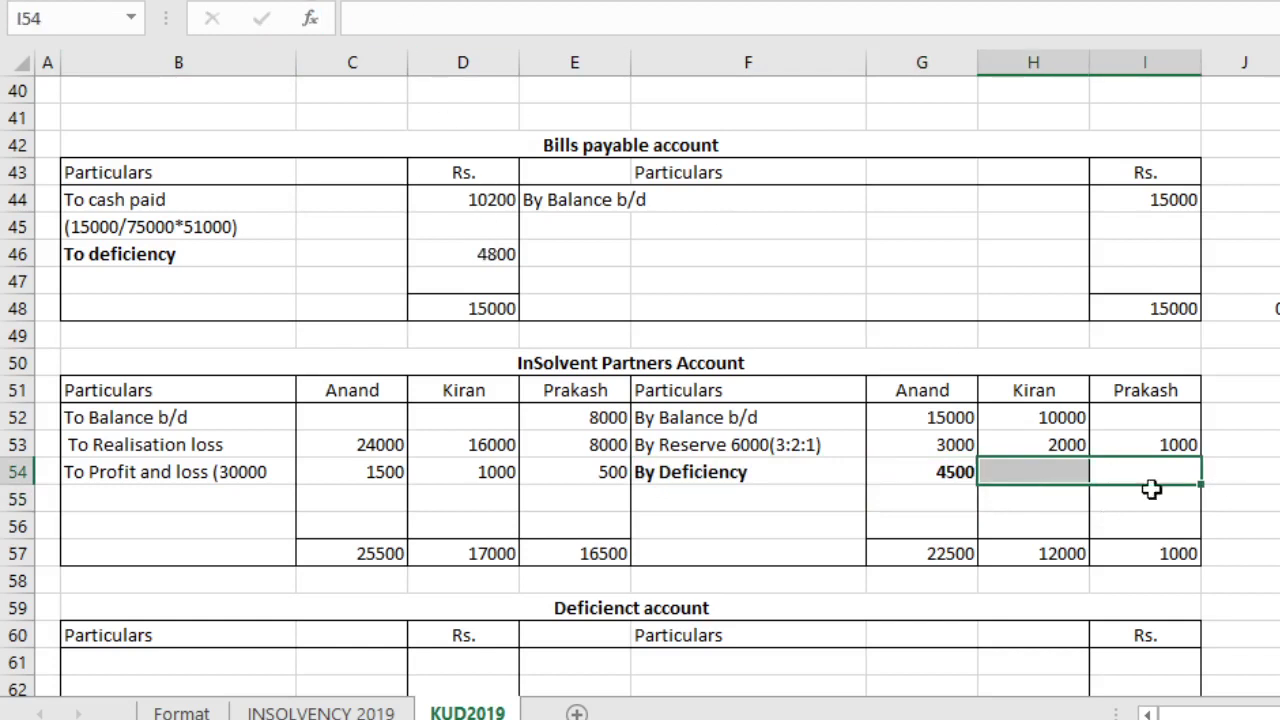
pyautogui.click(1049, 474)
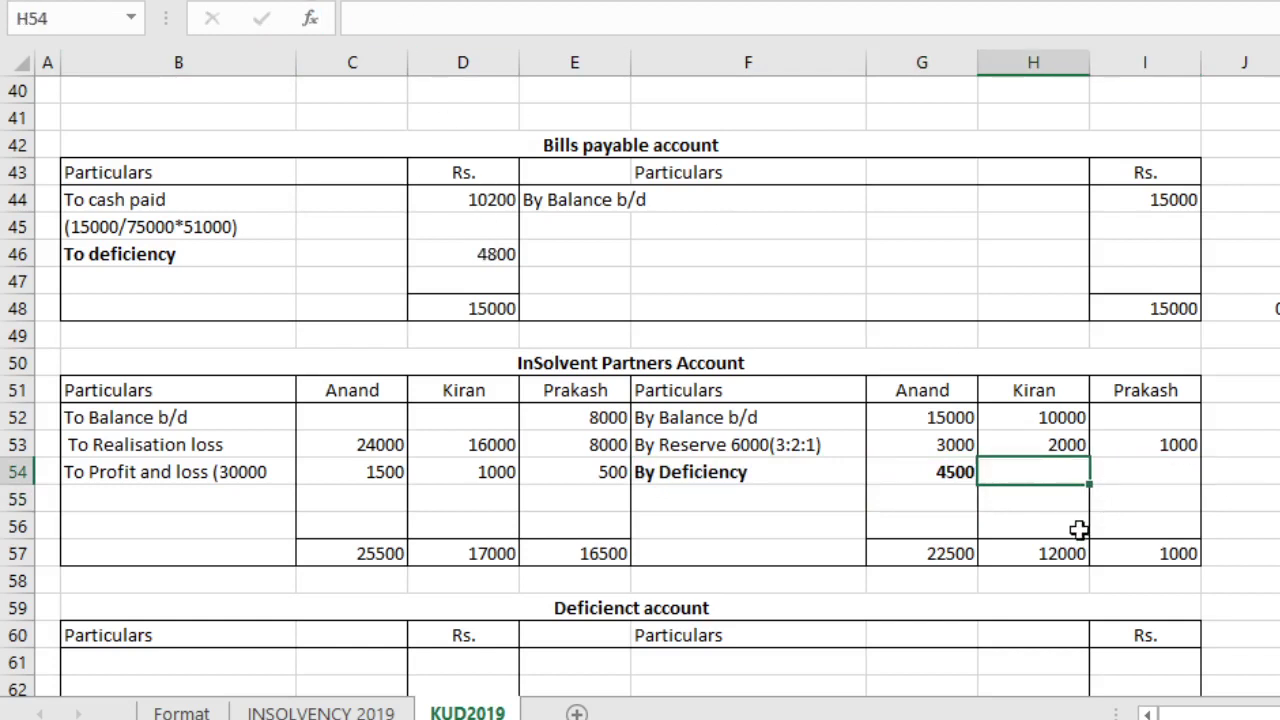
pyautogui.write('4000')
pyautogui.press('Return')
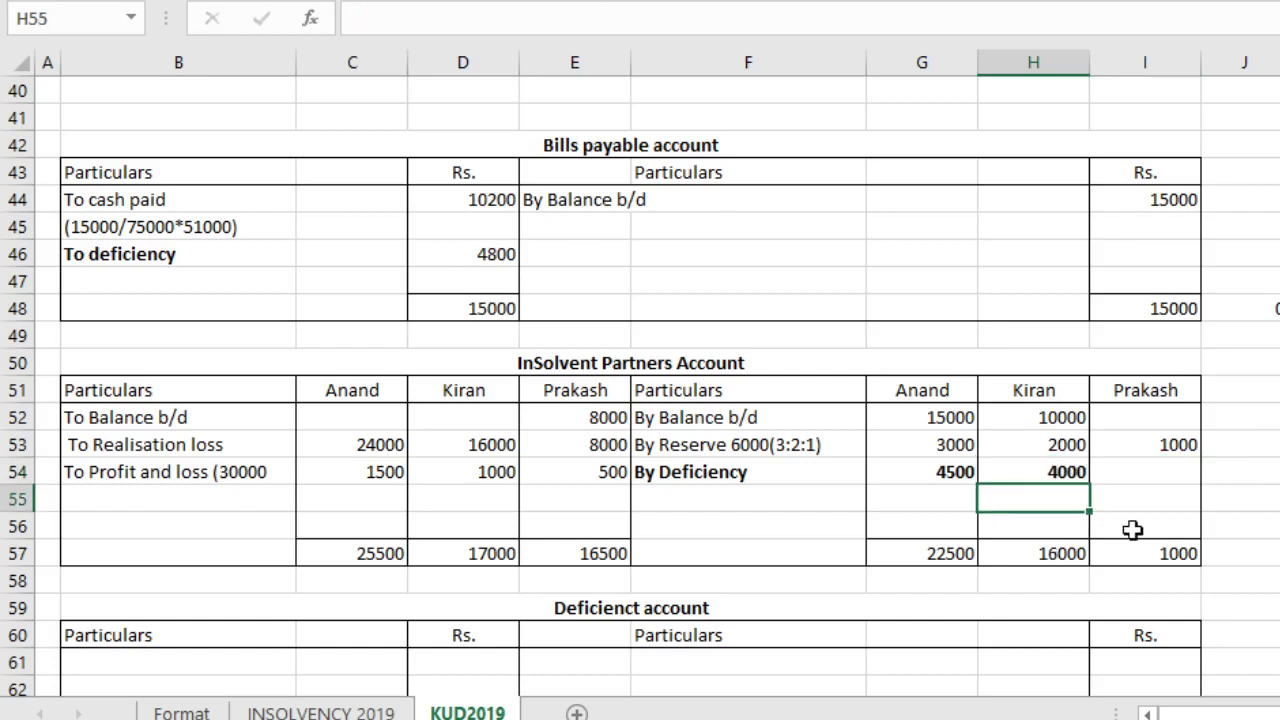
pyautogui.click(1145, 472)
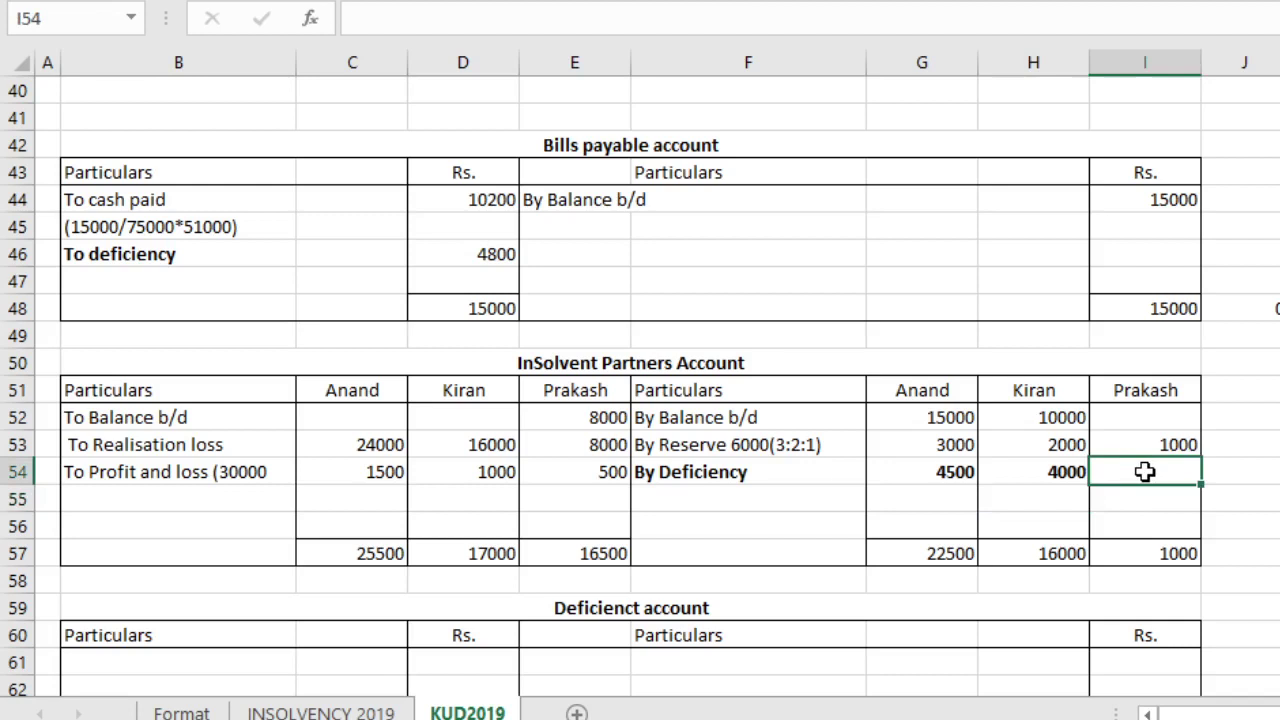
pyautogui.click(1150, 481)
pyautogui.write('1')
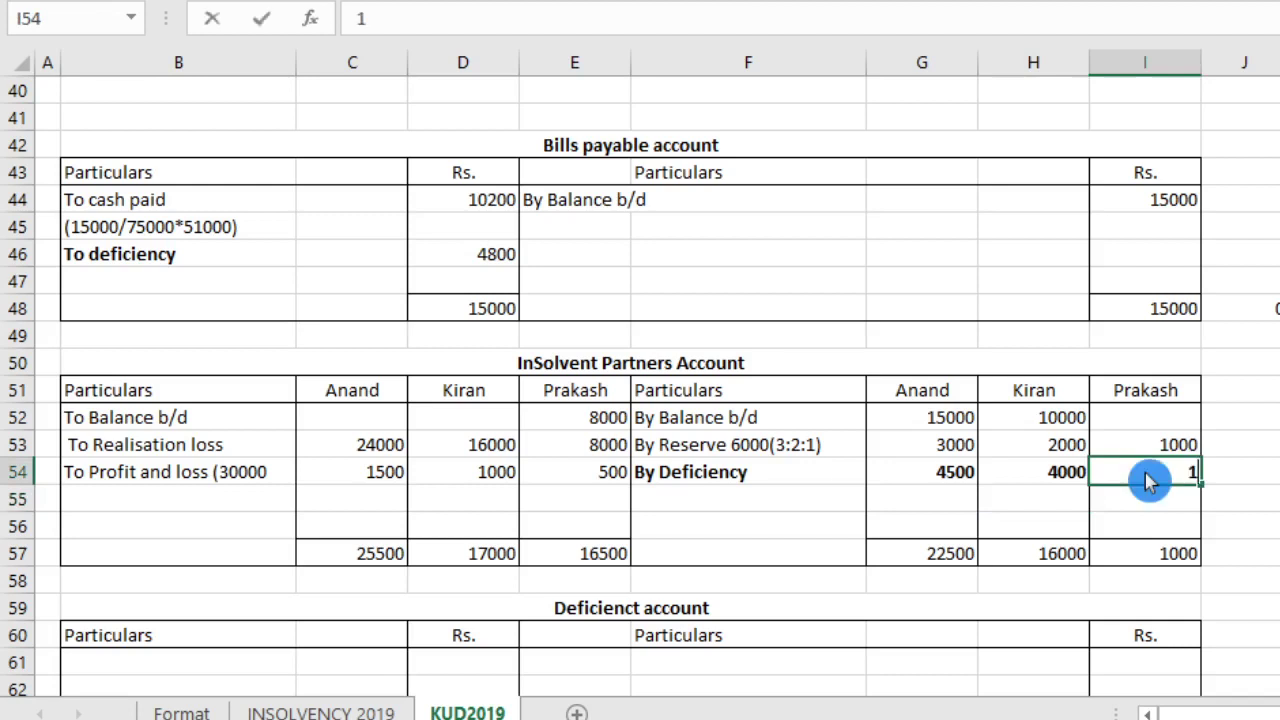
pyautogui.write('5500')
pyautogui.hotkey('ctrl', 'Return')
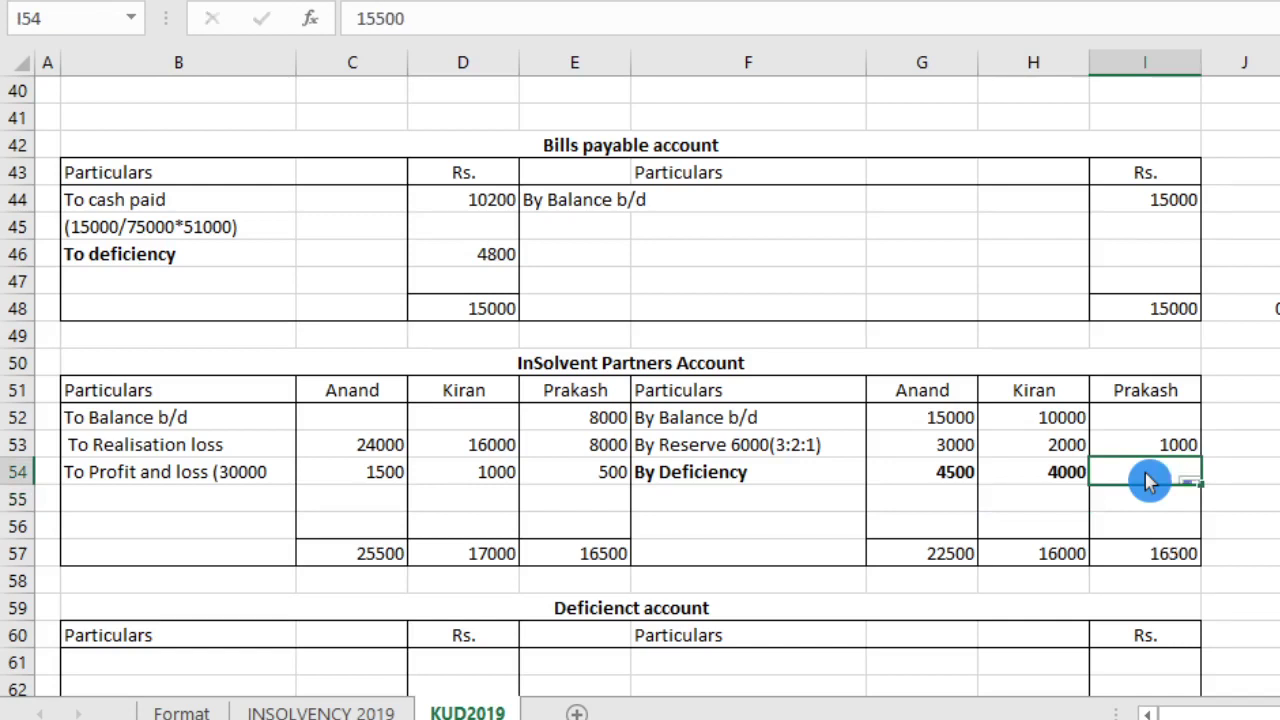
pyautogui.press('Return')
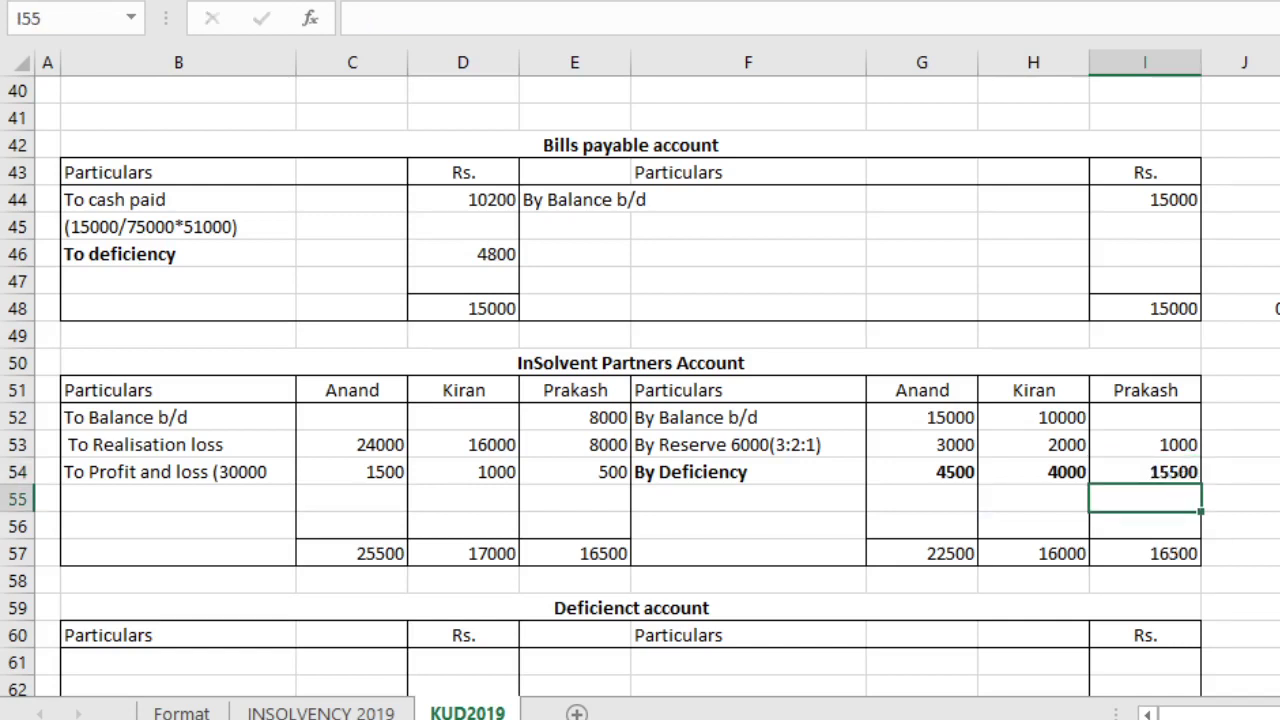
# Step: Enter To followed by the first partner's name as the particulars in B61 of the Deficienct account
pyautogui.scroll(-2, 640, 390)
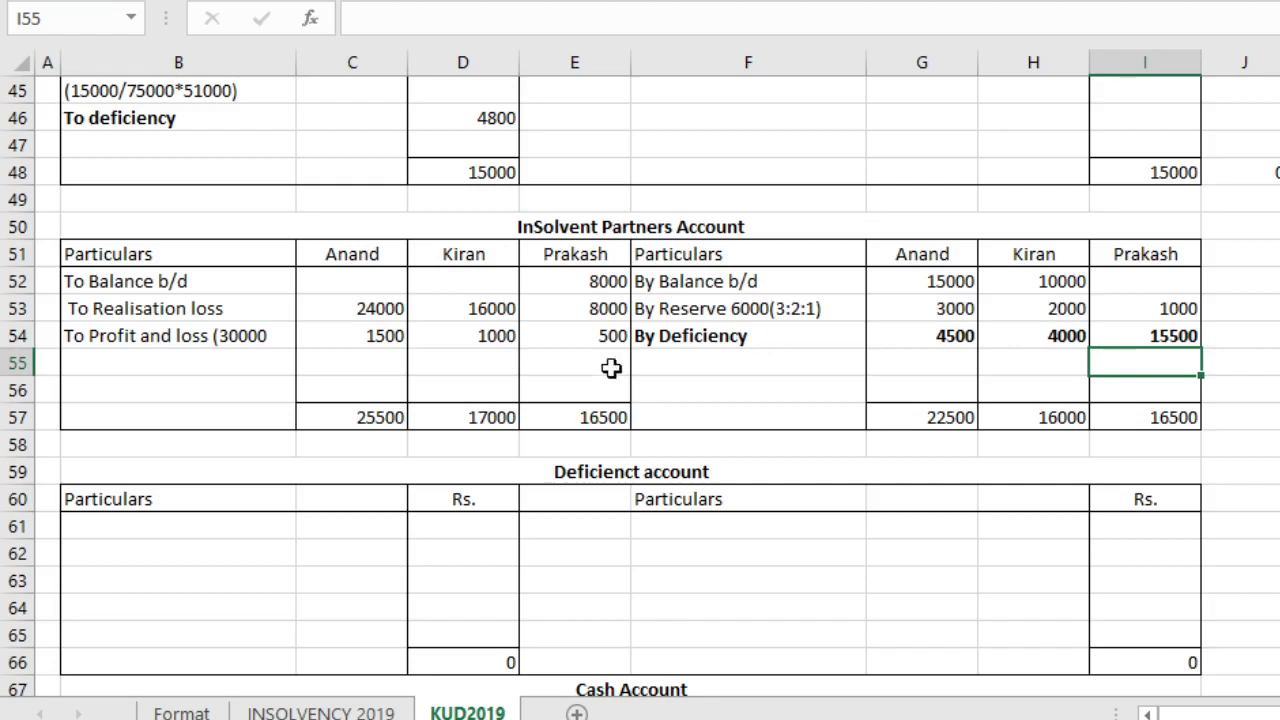
pyautogui.click(211, 523)
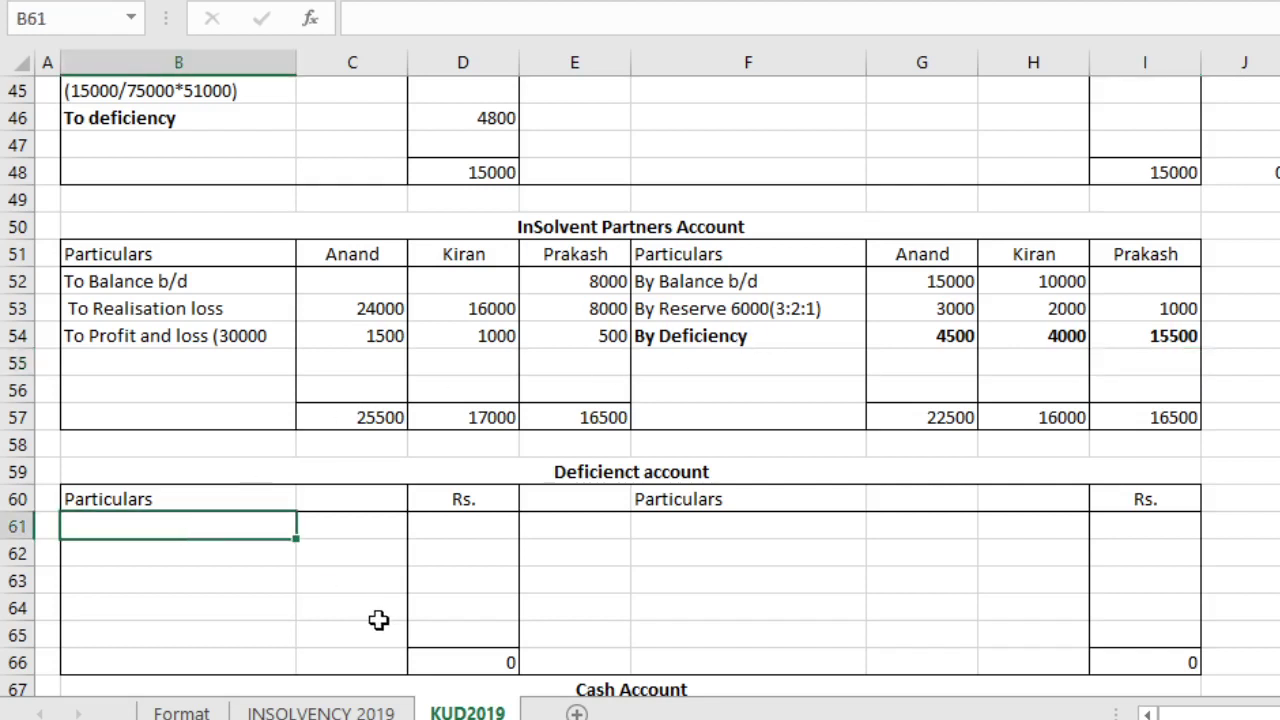
pyautogui.write('To')
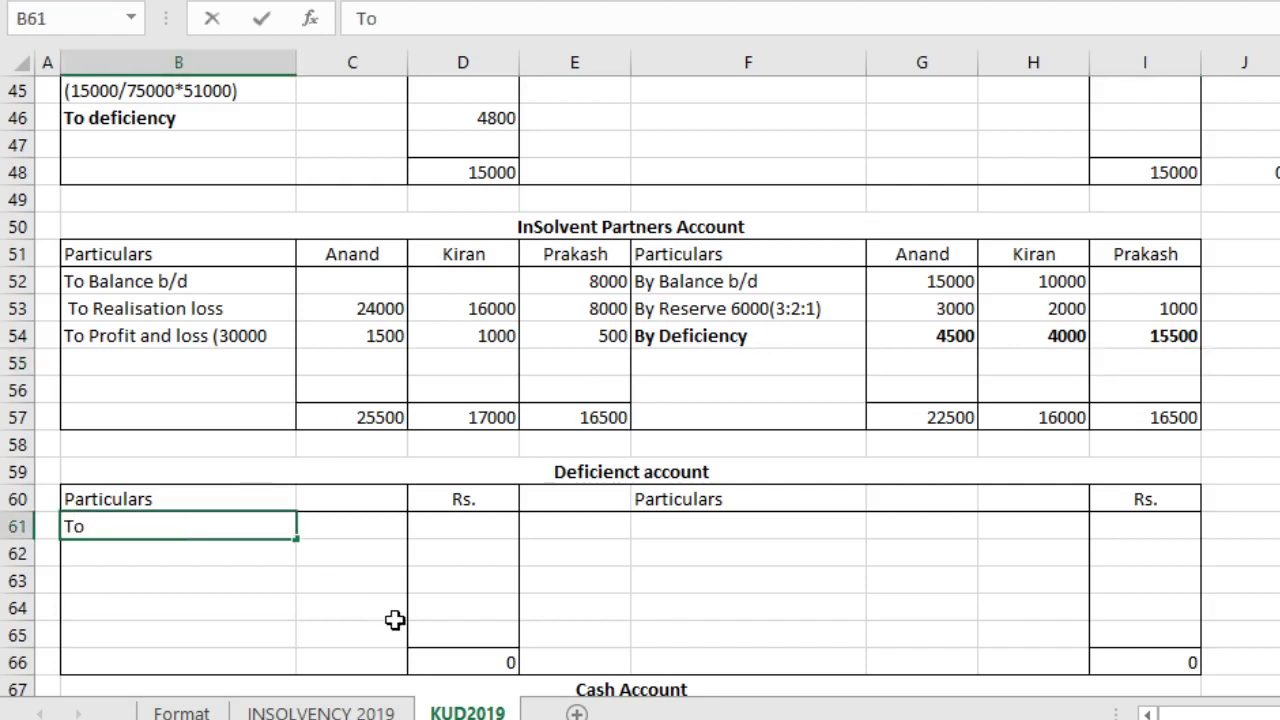
pyautogui.write(' Ana')
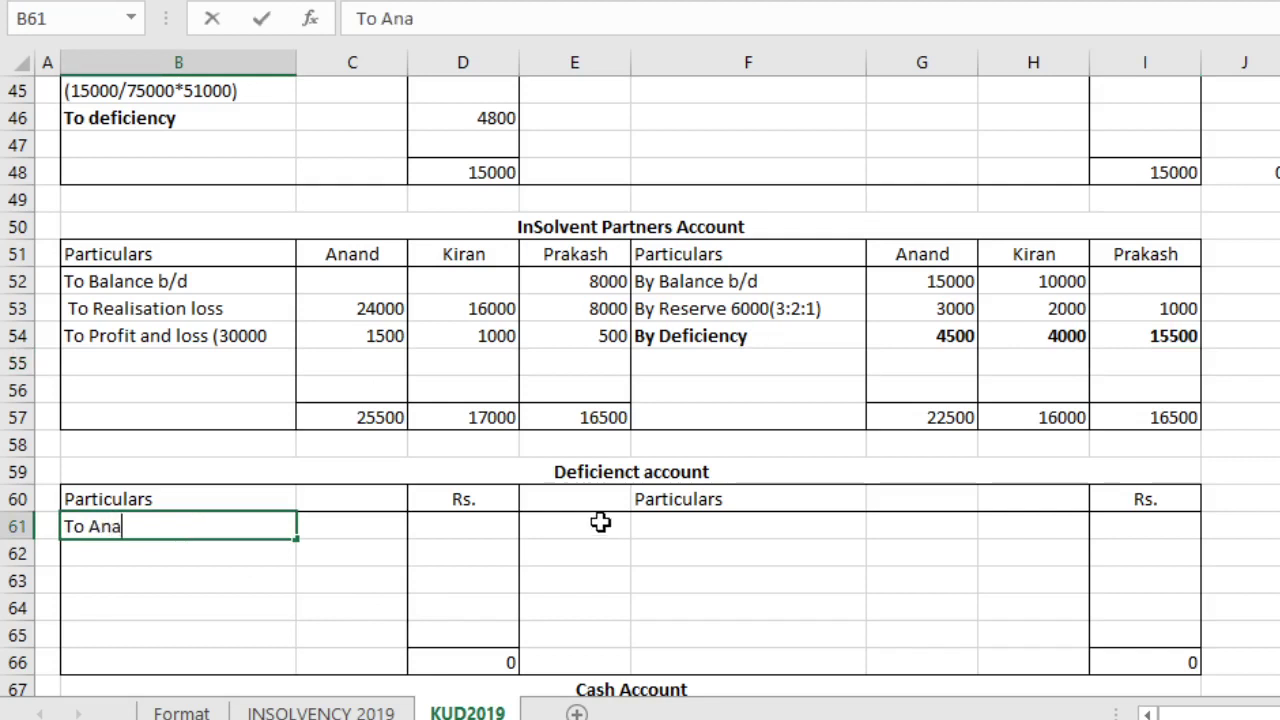
pyautogui.write('na')
pyautogui.press('BackSpace')
pyautogui.write('d')
pyautogui.press('Return')
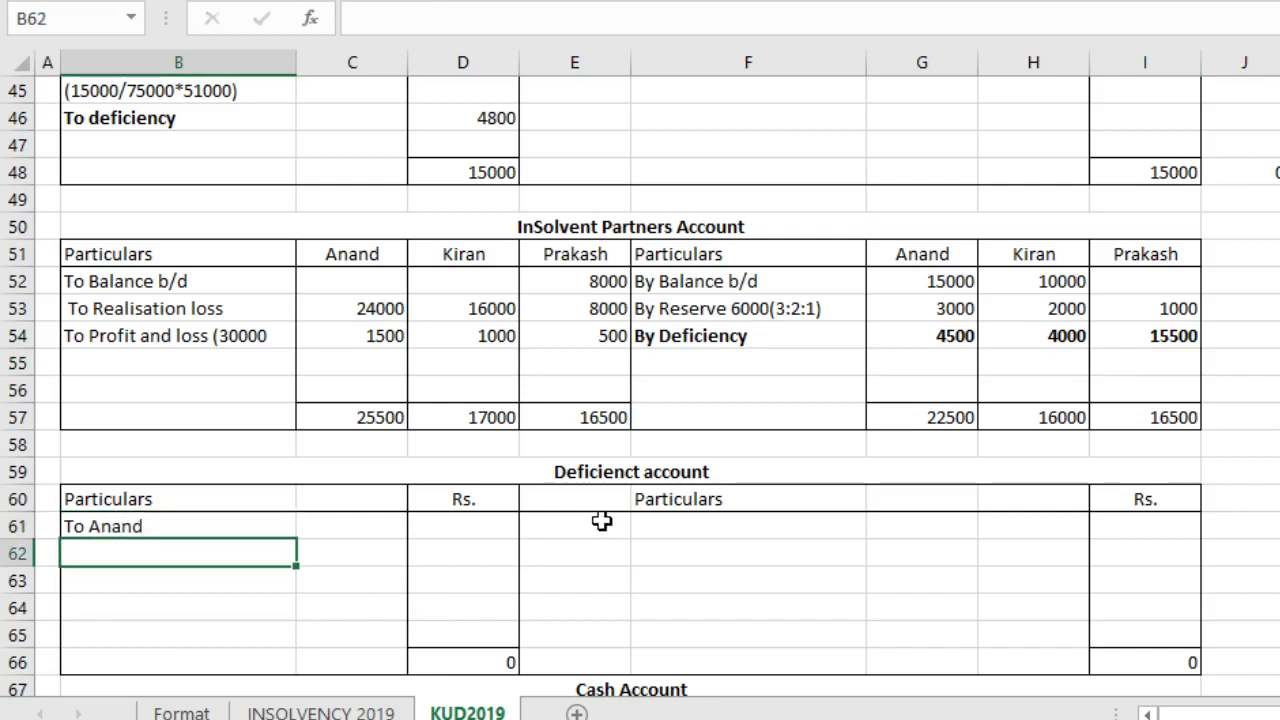
# Step: Enter the particulars for the second partner in B62 and the third partner in B63, each as to plus the name
pyautogui.write('to ')
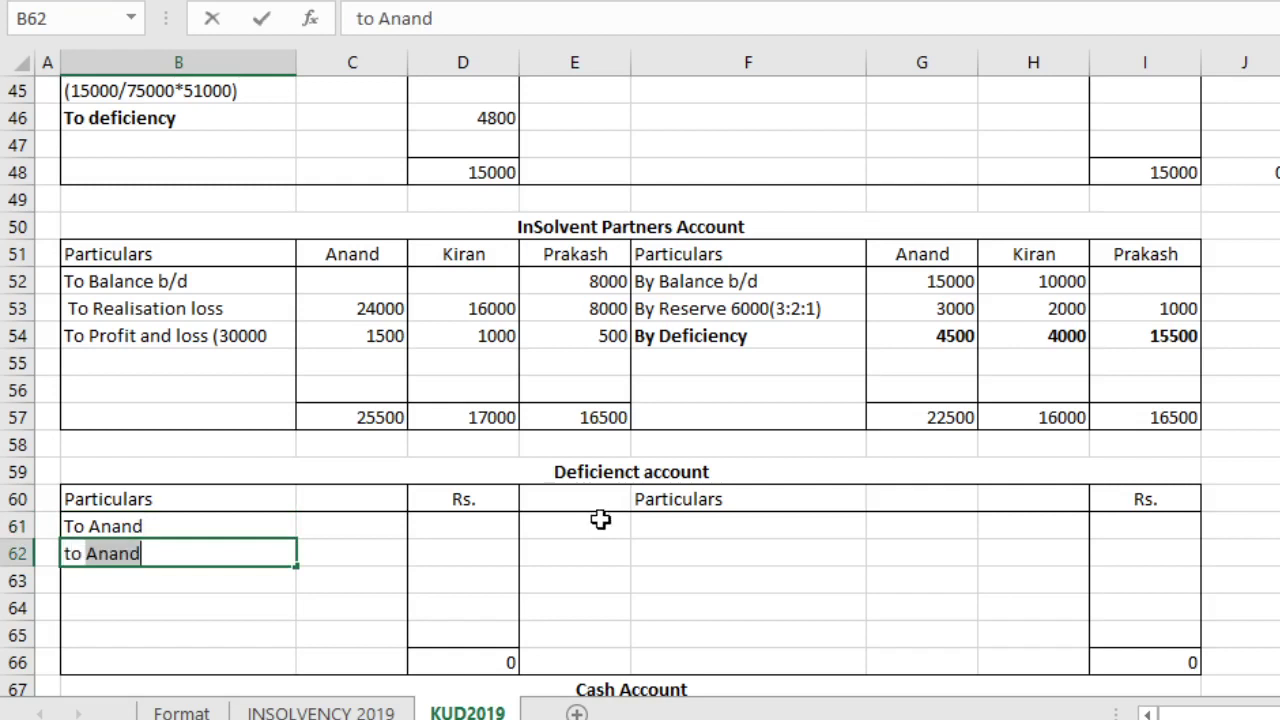
pyautogui.write('Kiran')
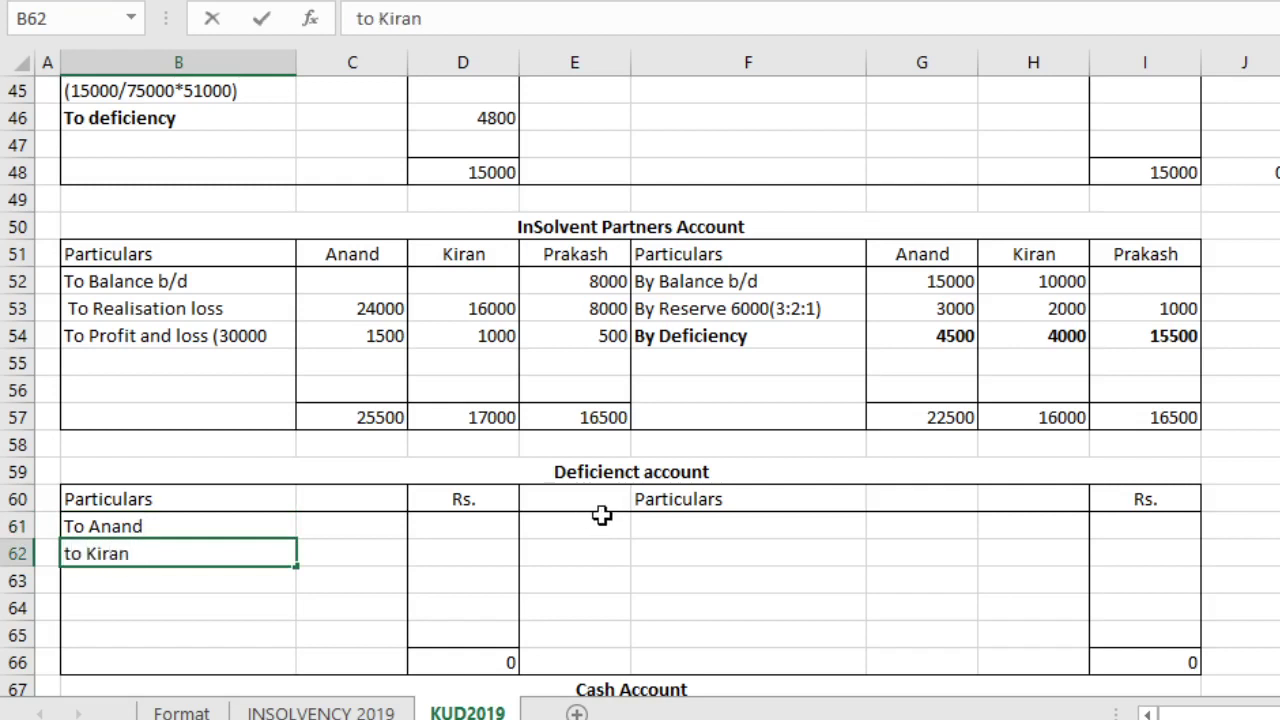
pyautogui.press('Return')
pyautogui.write('T')
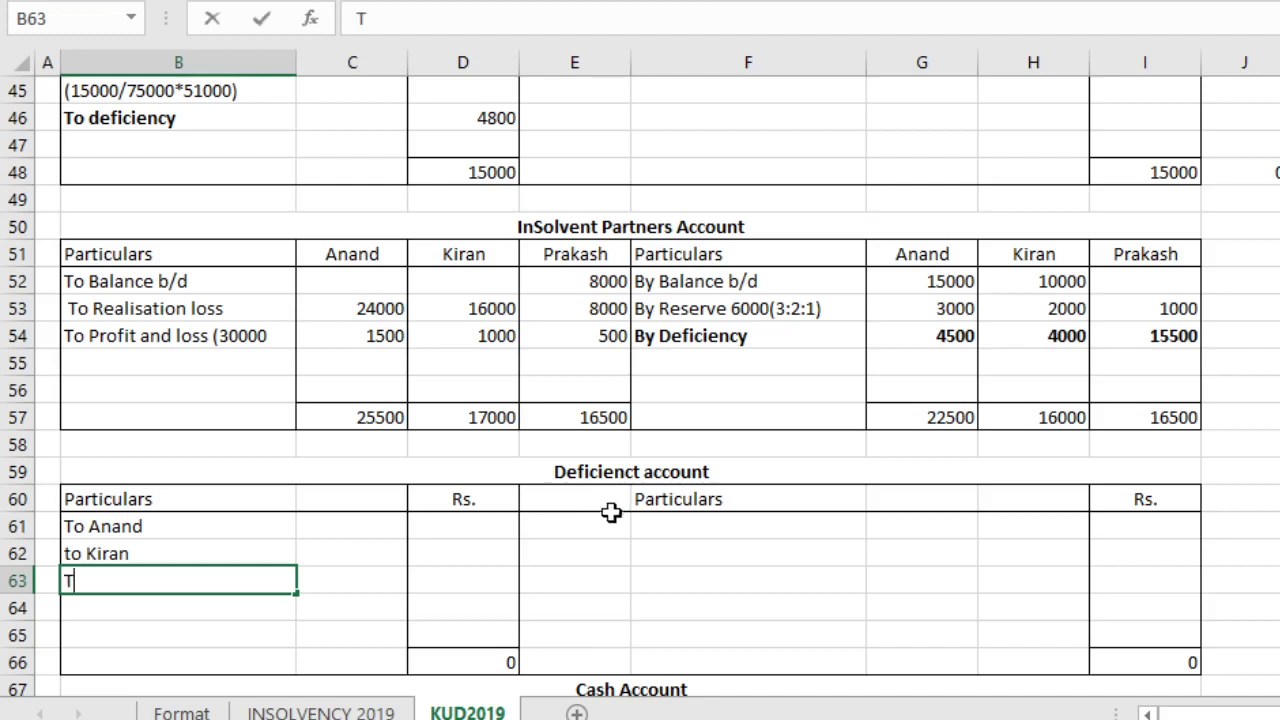
pyautogui.write('o Prakash')
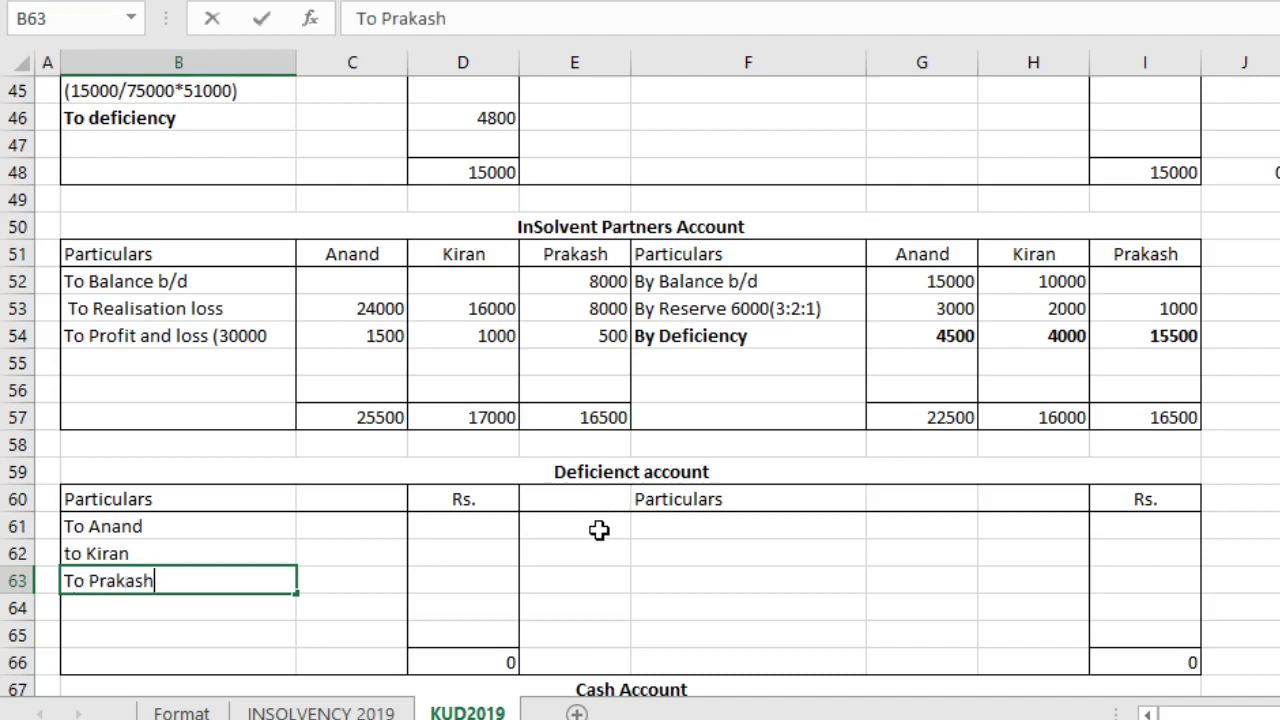
pyautogui.press('Return')
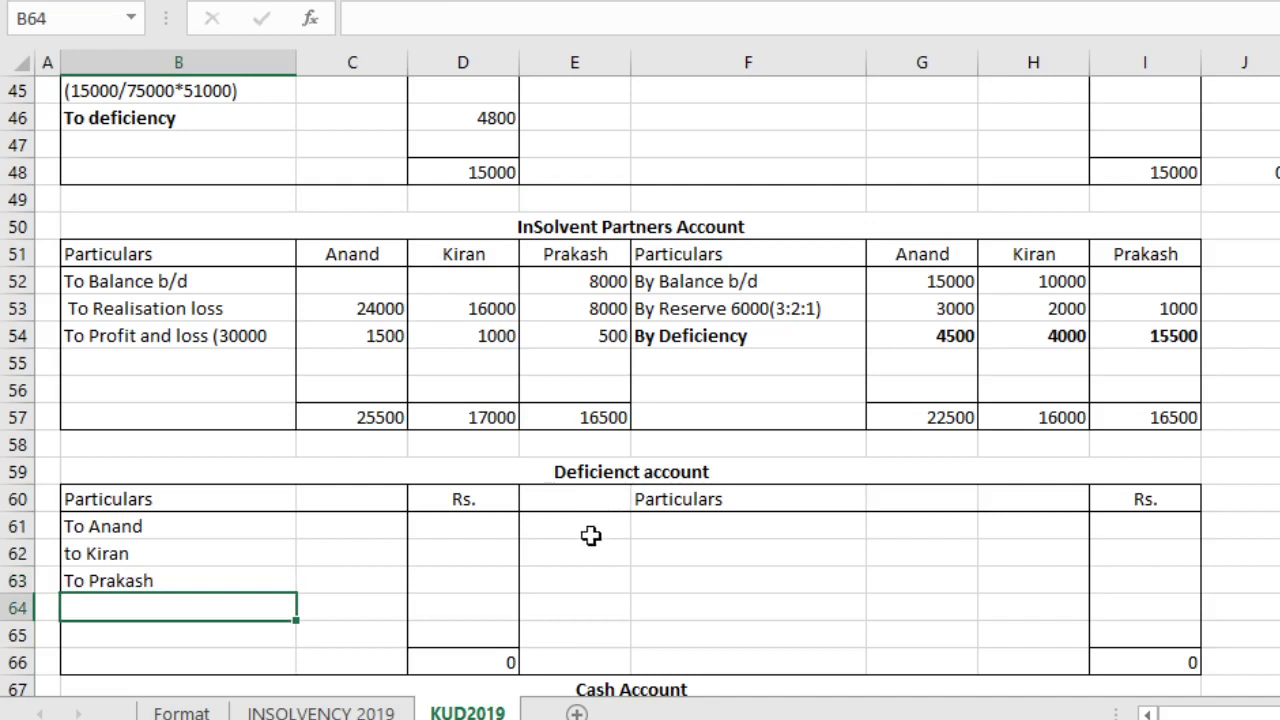
# Step: Correct the particulars in B62 so that the entry begins with a capital T
pyautogui.press('Up')
pyautogui.press('Up')
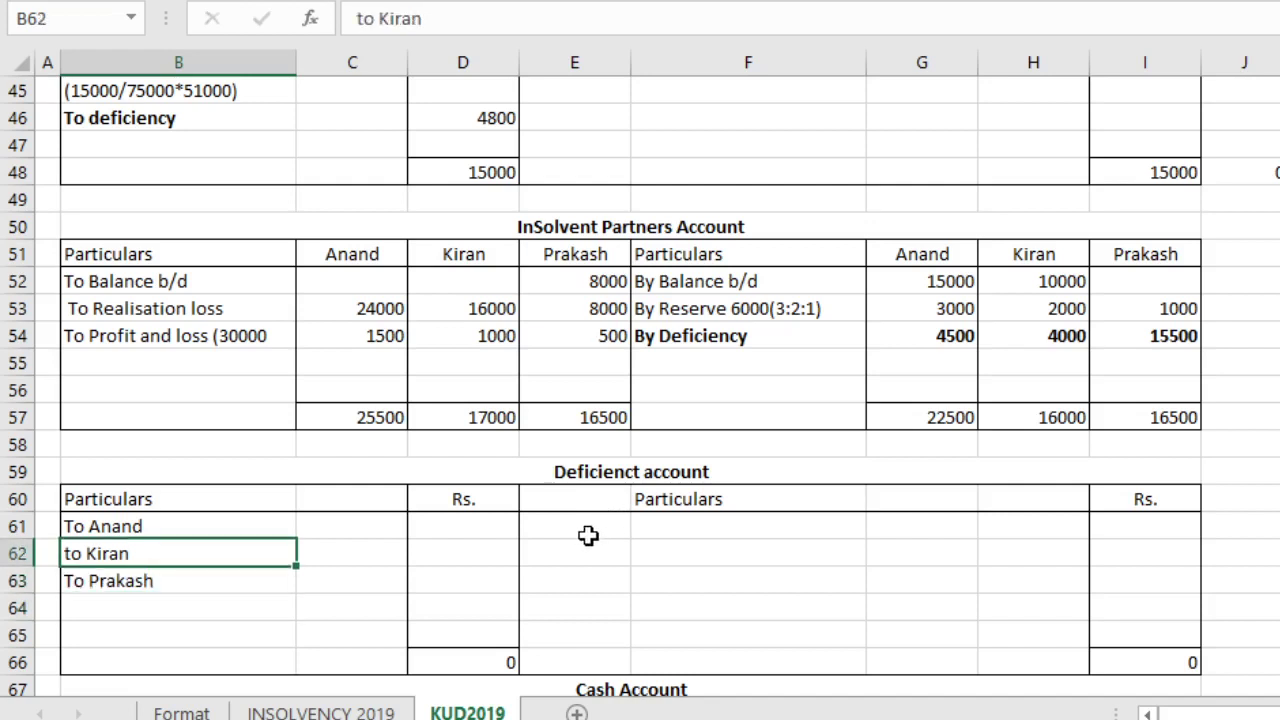
pyautogui.click(358, 18)
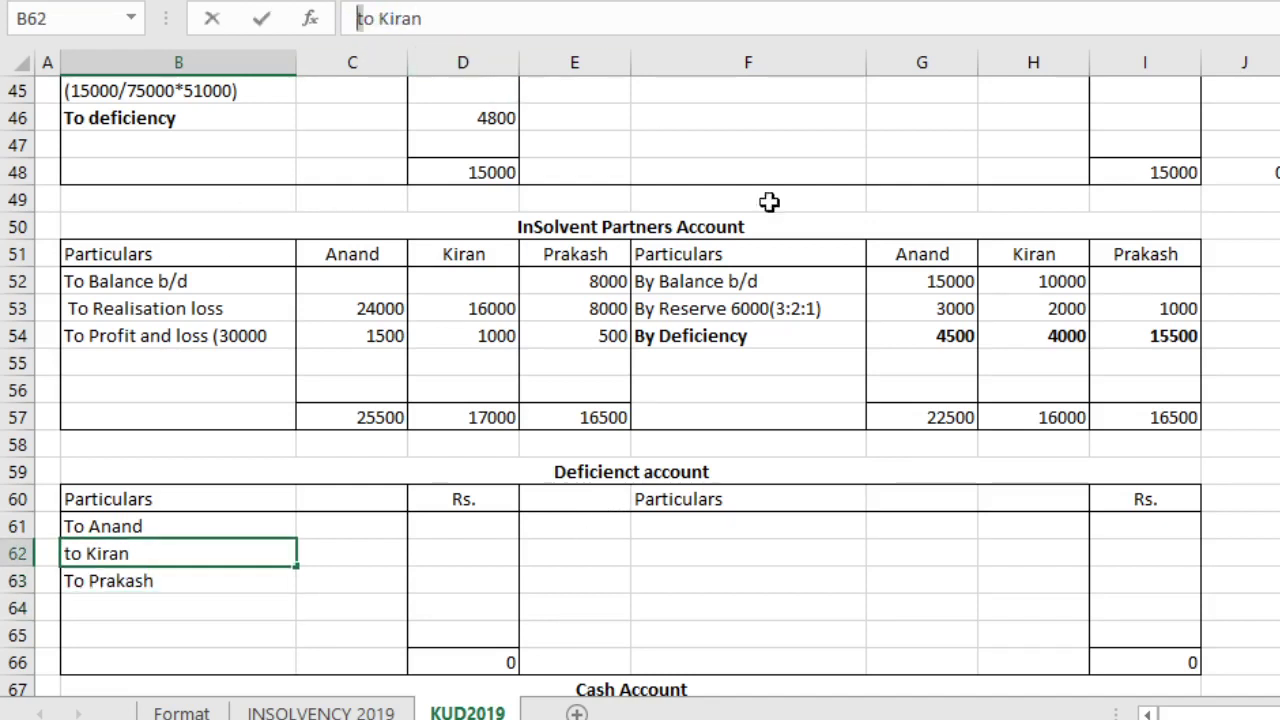
pyautogui.press('Delete')
pyautogui.write('T')
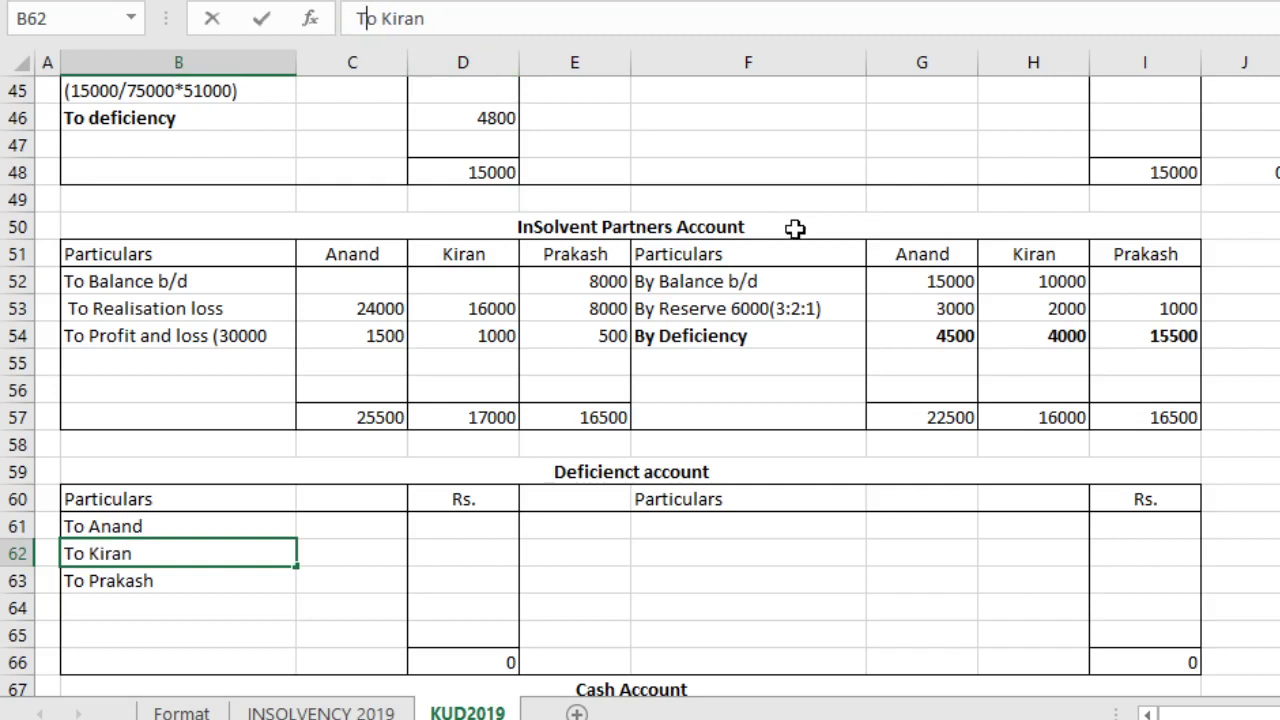
pyautogui.press('Return')
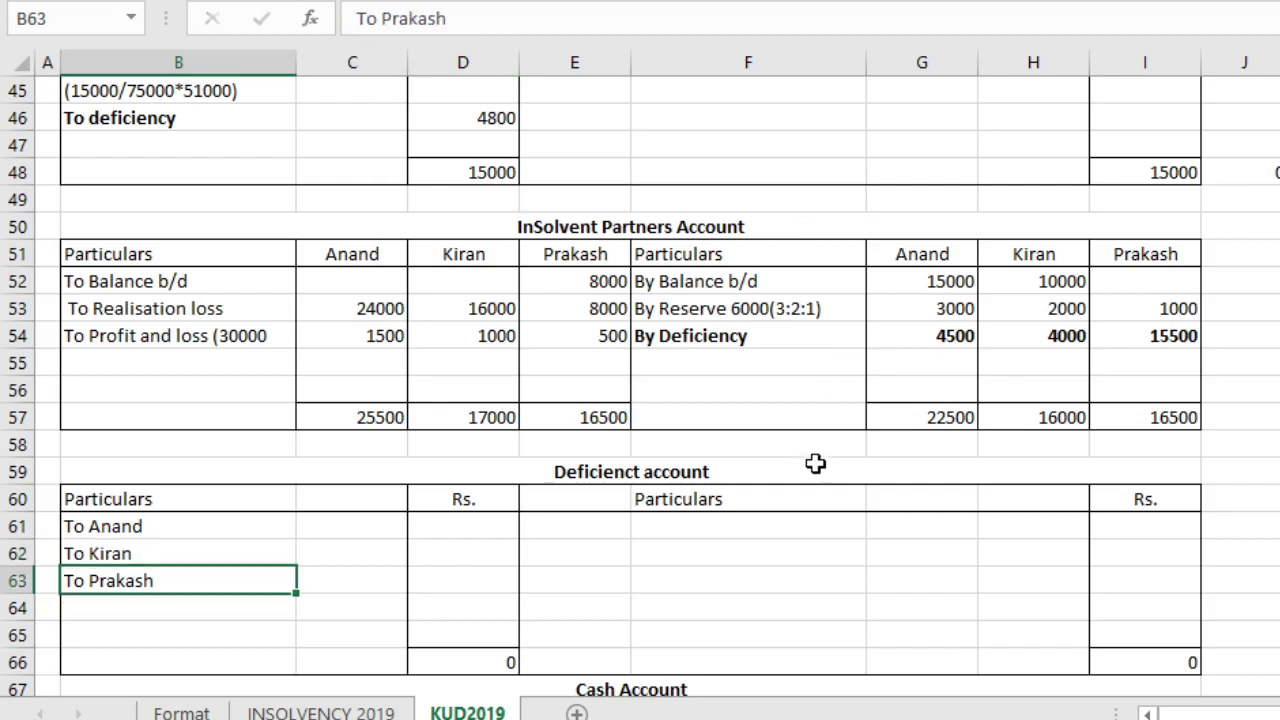
# Step: Enter the partners' deficiency amounts in the Deficienct account: 4500 in D61, 4000 in D62 and 15500 in D63
pyautogui.click(491, 533)
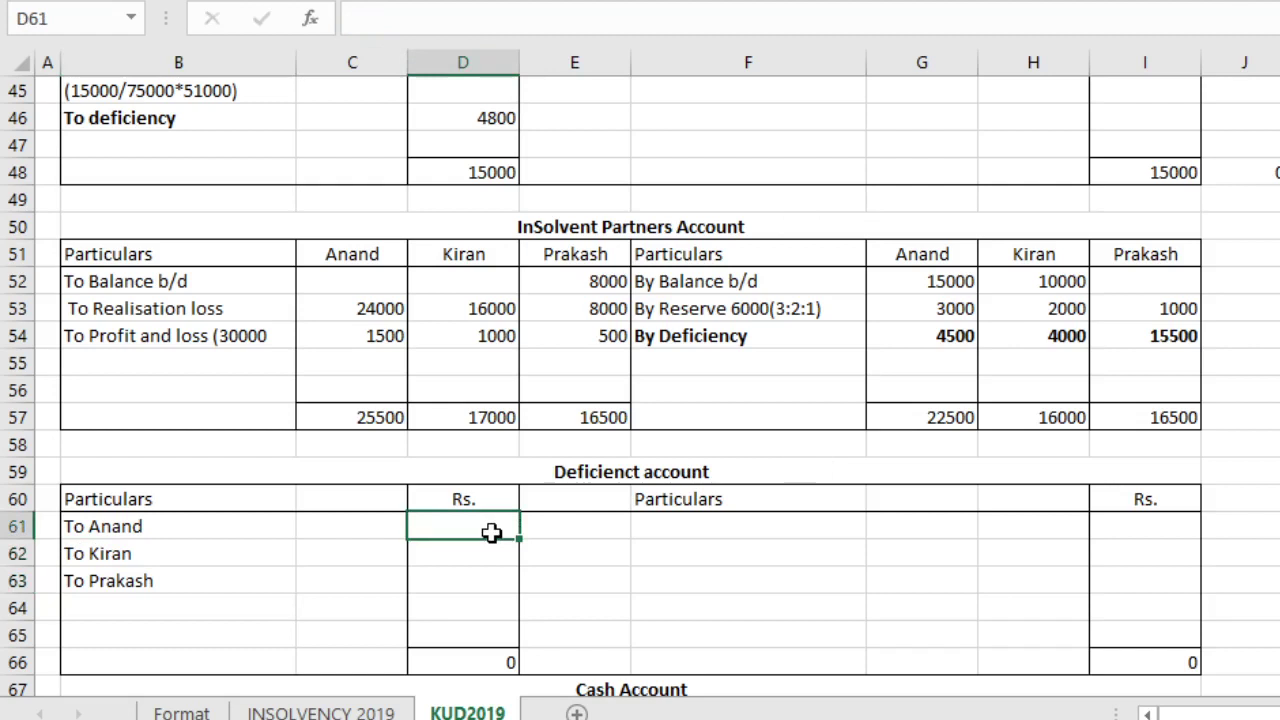
pyautogui.write('45')
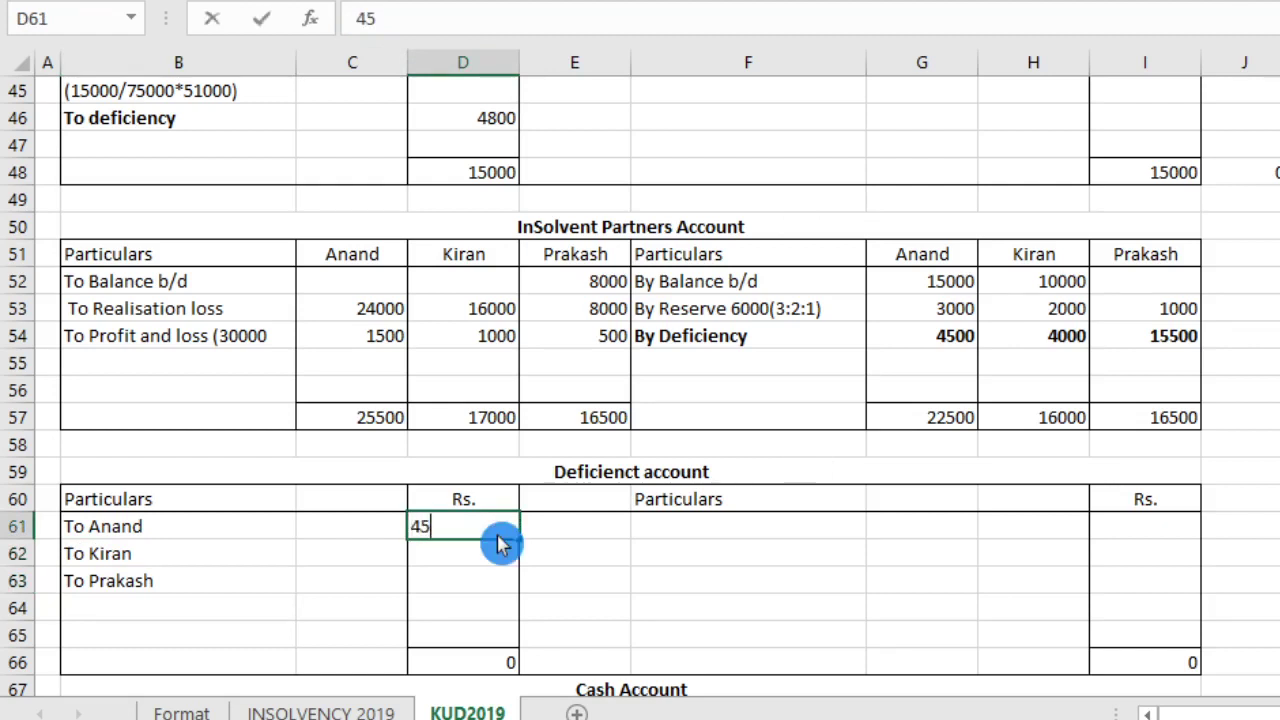
pyautogui.write('00')
pyautogui.click(503, 558)
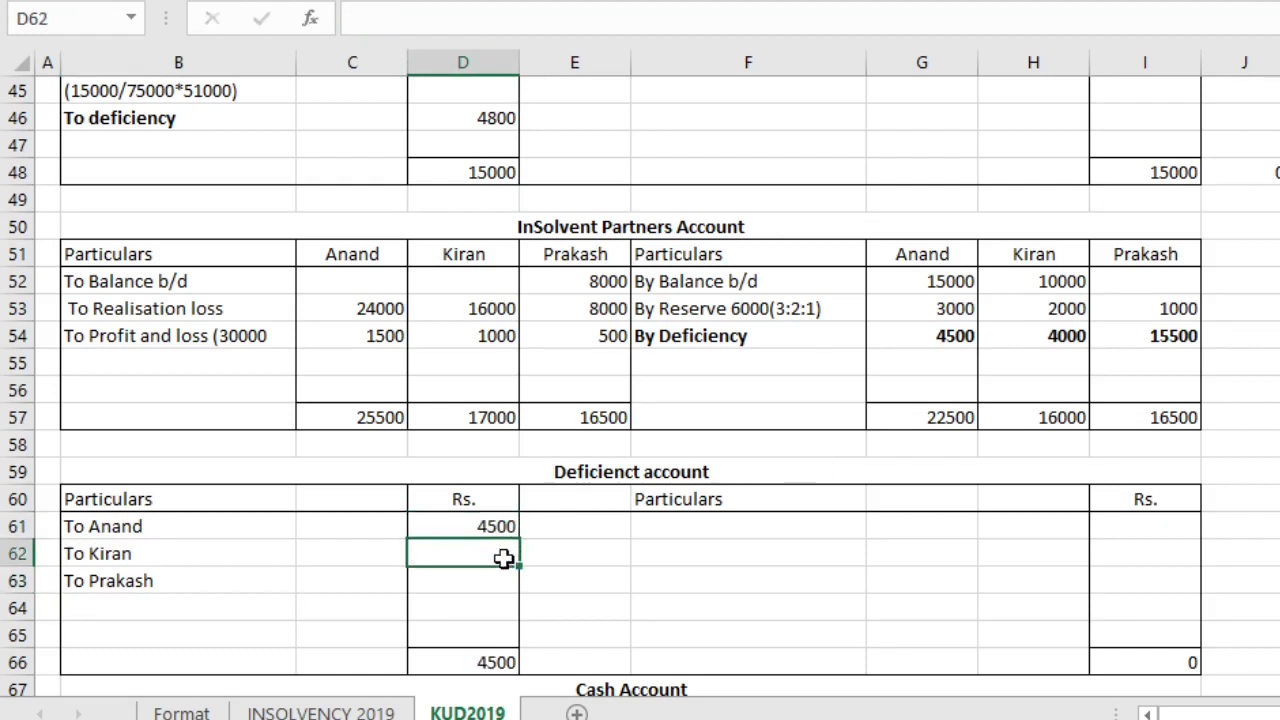
pyautogui.write('4000')
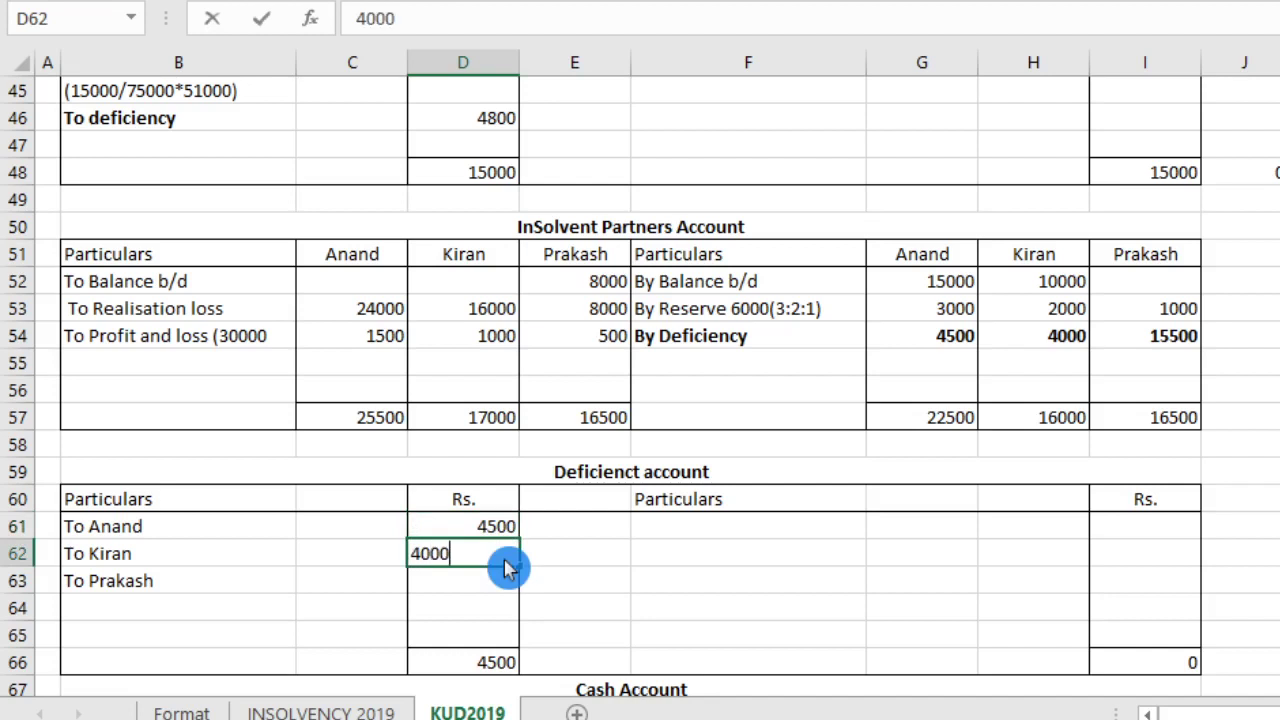
pyautogui.hotkey('ctrl', 'Return')
pyautogui.press('Return')
pyautogui.write('1')
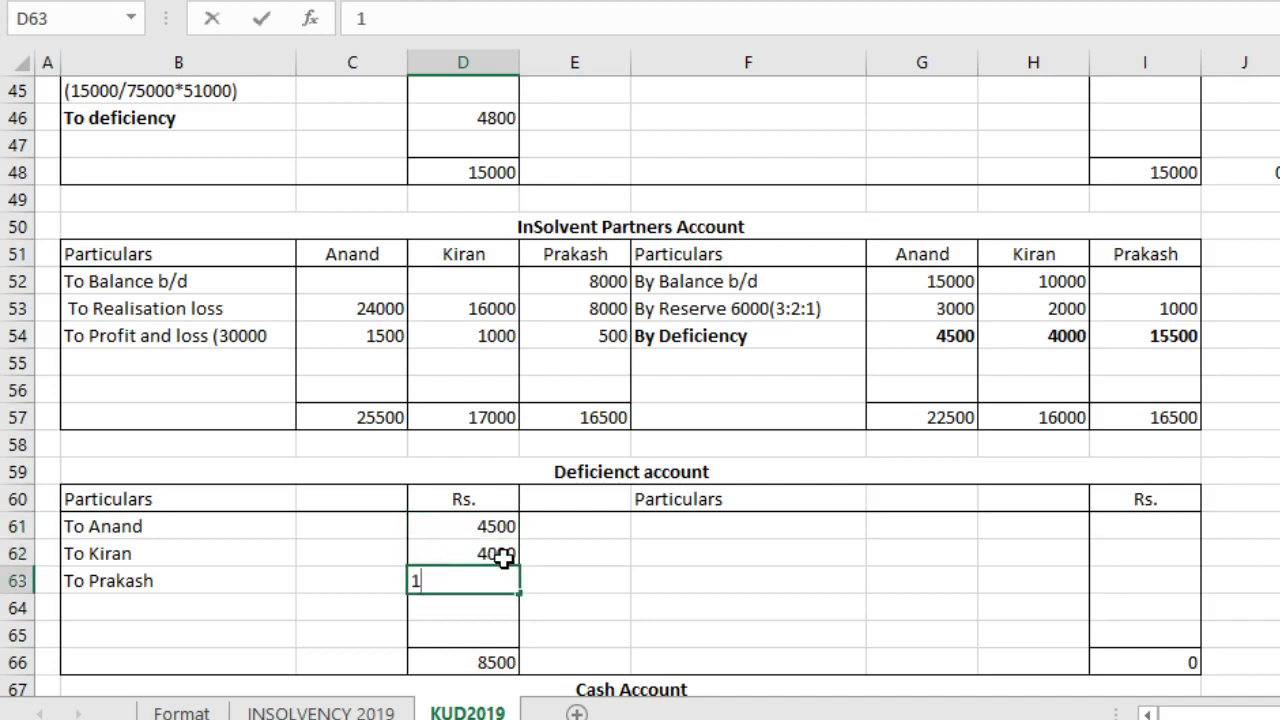
pyautogui.write('5500')
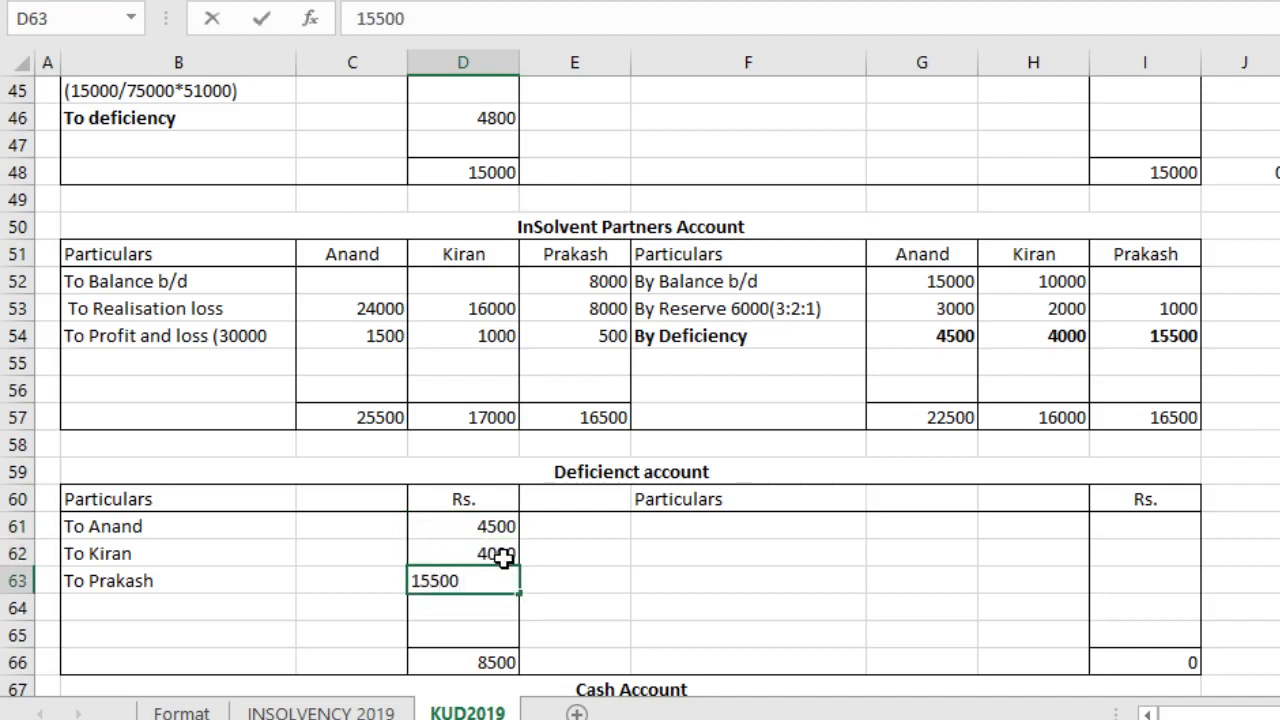
pyautogui.press('Return')
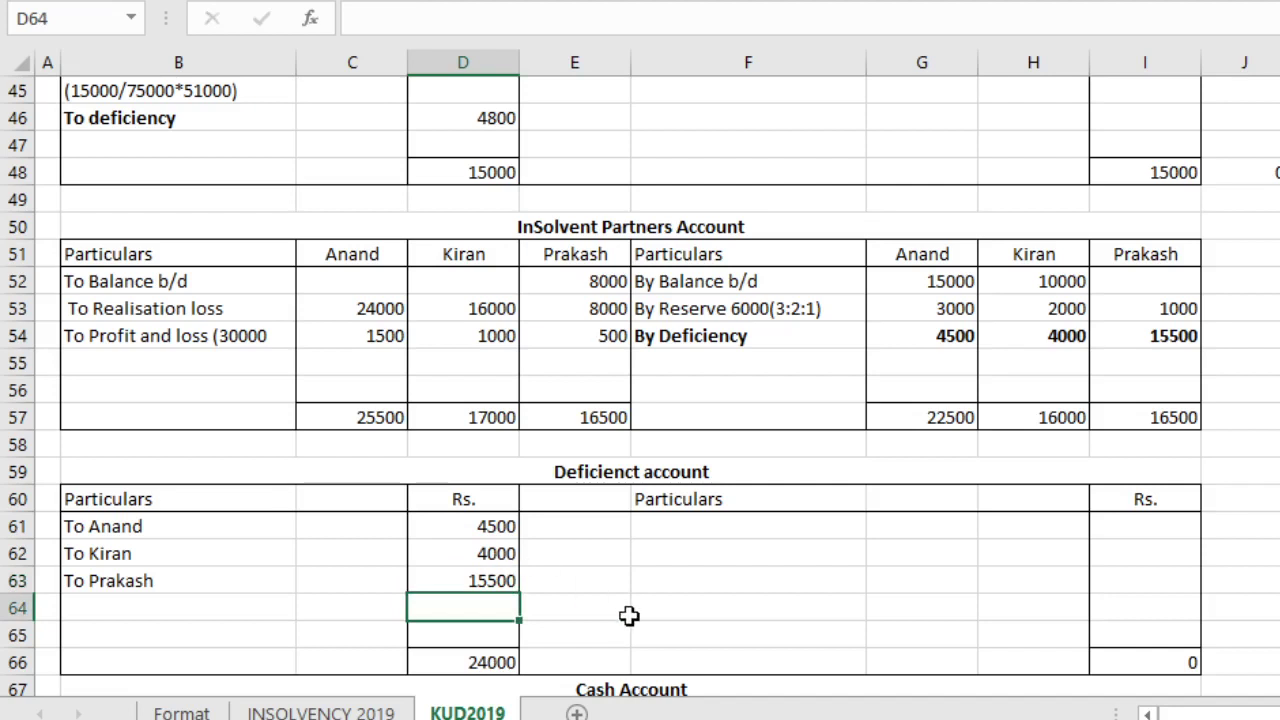
# Step: Record By Creditors in F61 of the Deficienct account with an amount of 19200 in I61
pyautogui.click(642, 525)
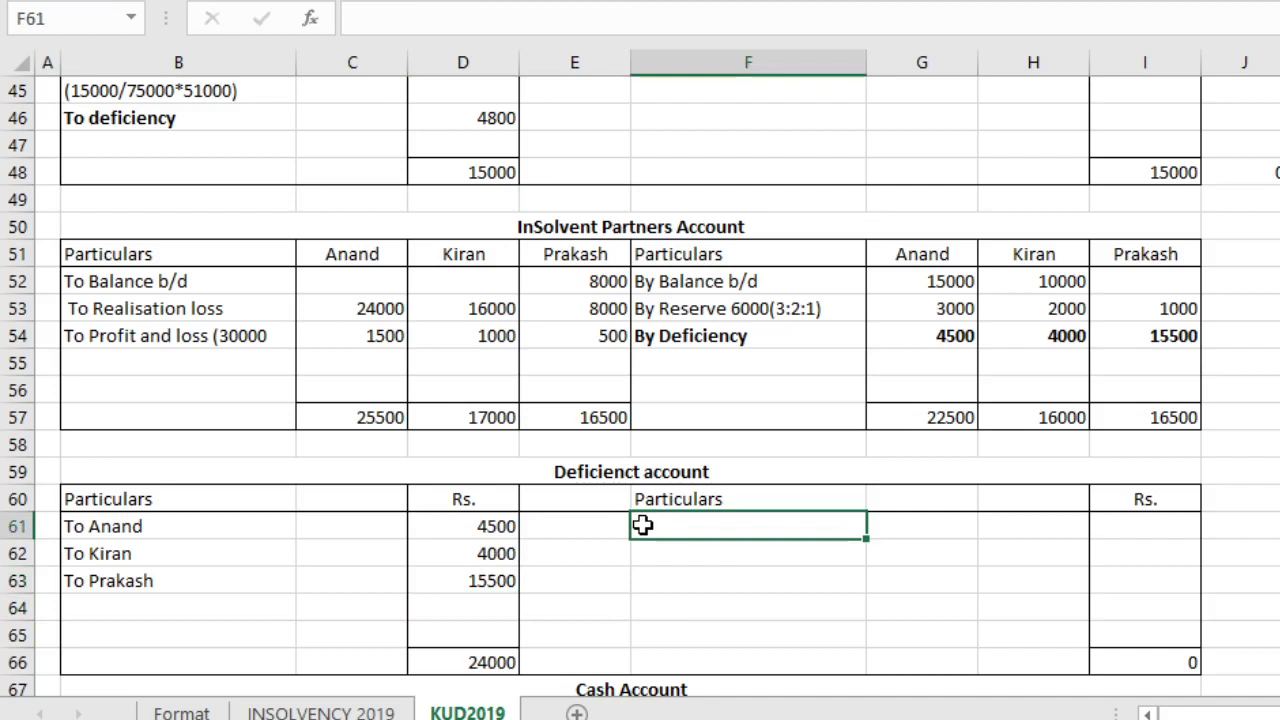
pyautogui.click(658, 526)
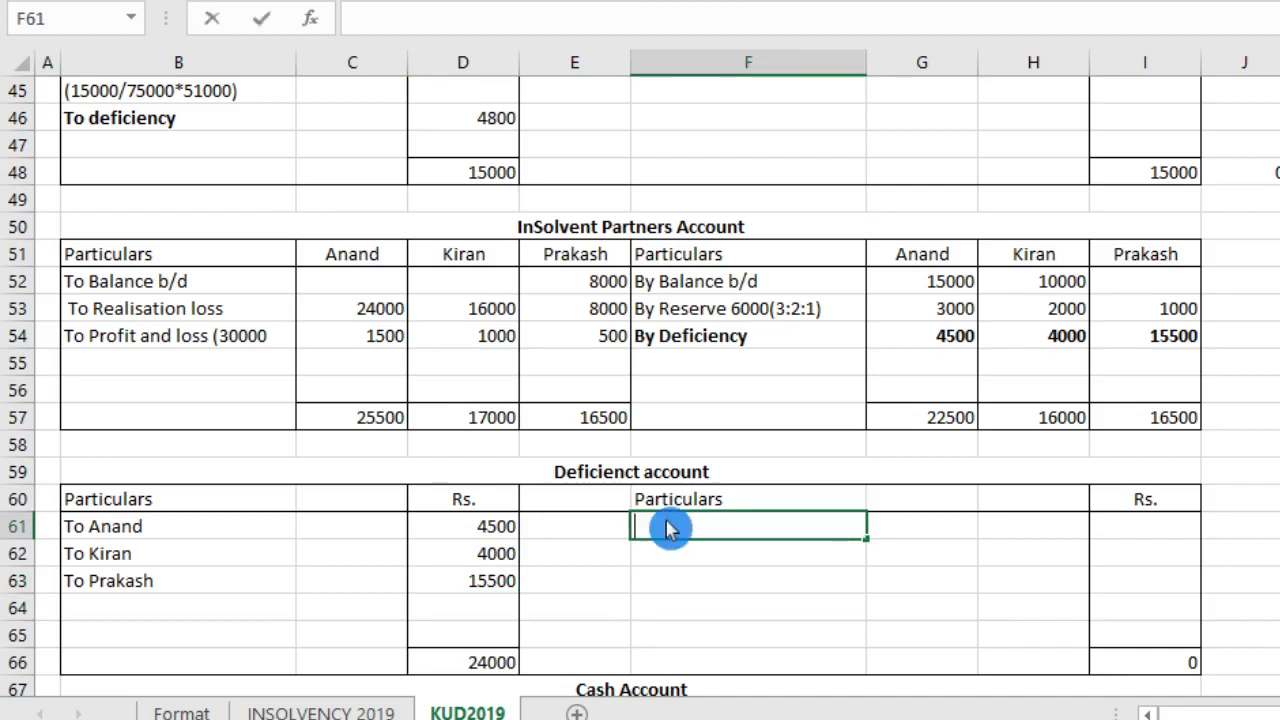
pyautogui.write('By')
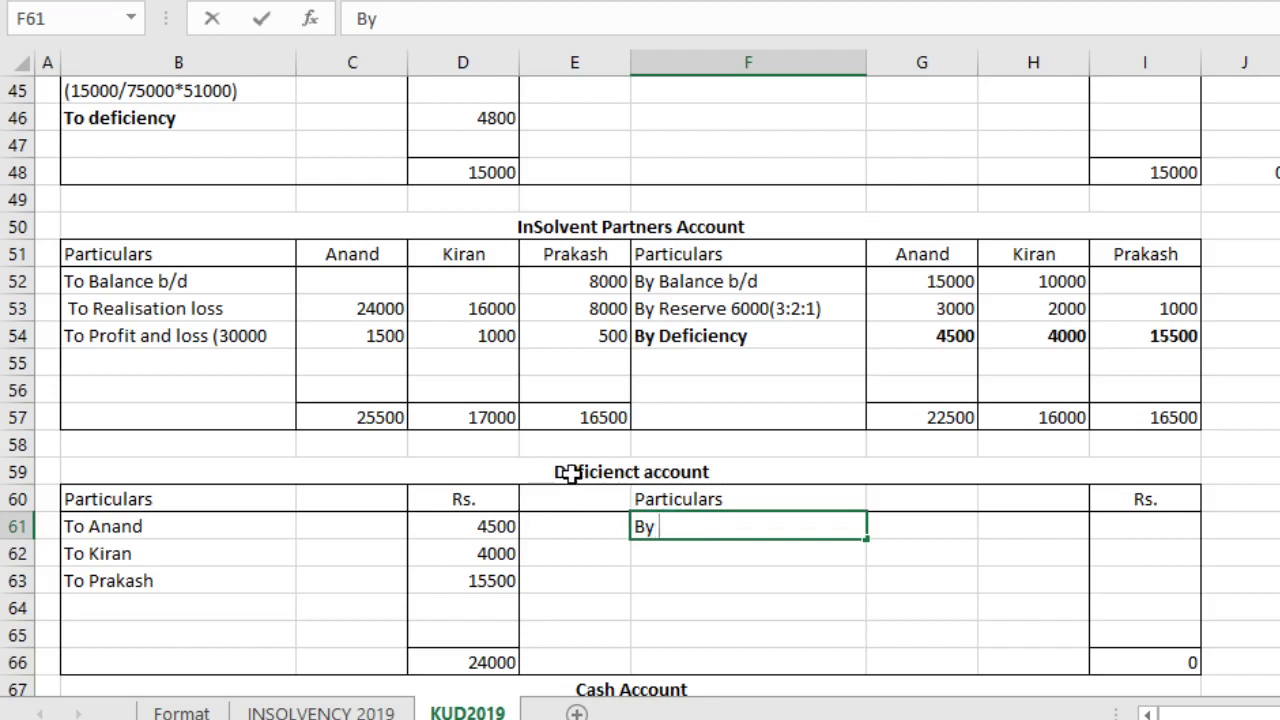
pyautogui.write('Cred')
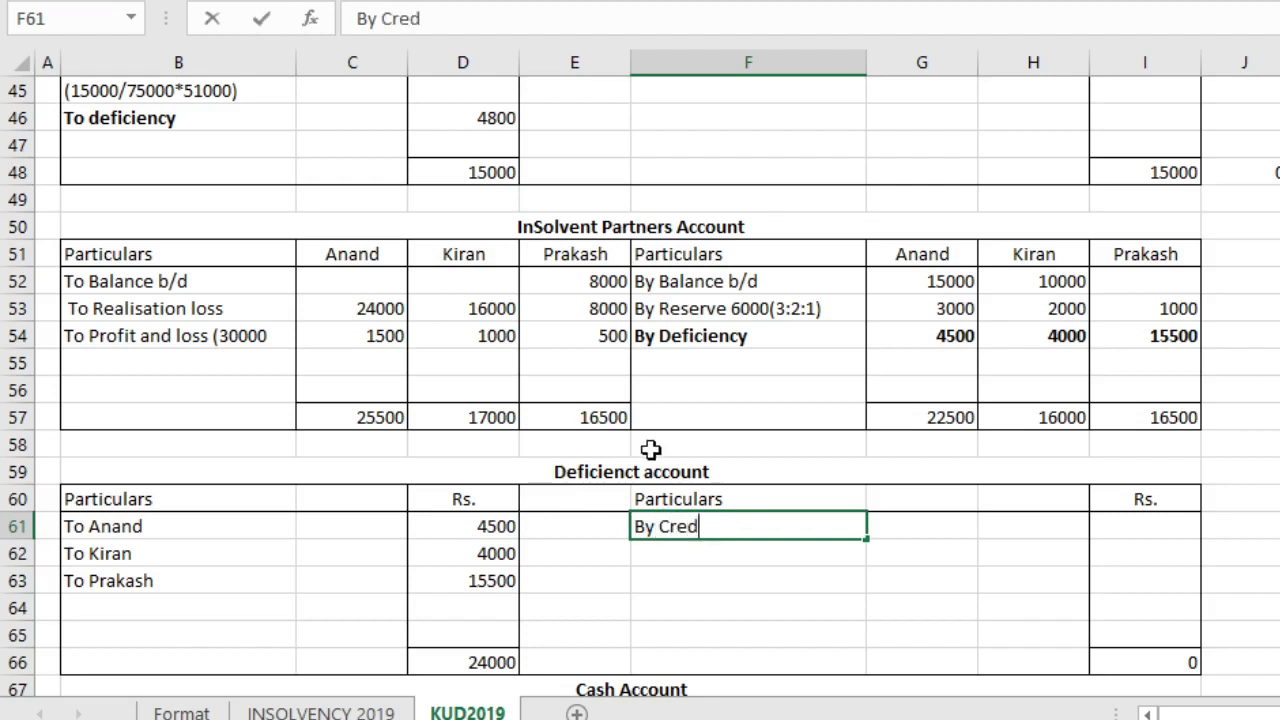
pyautogui.write('itors')
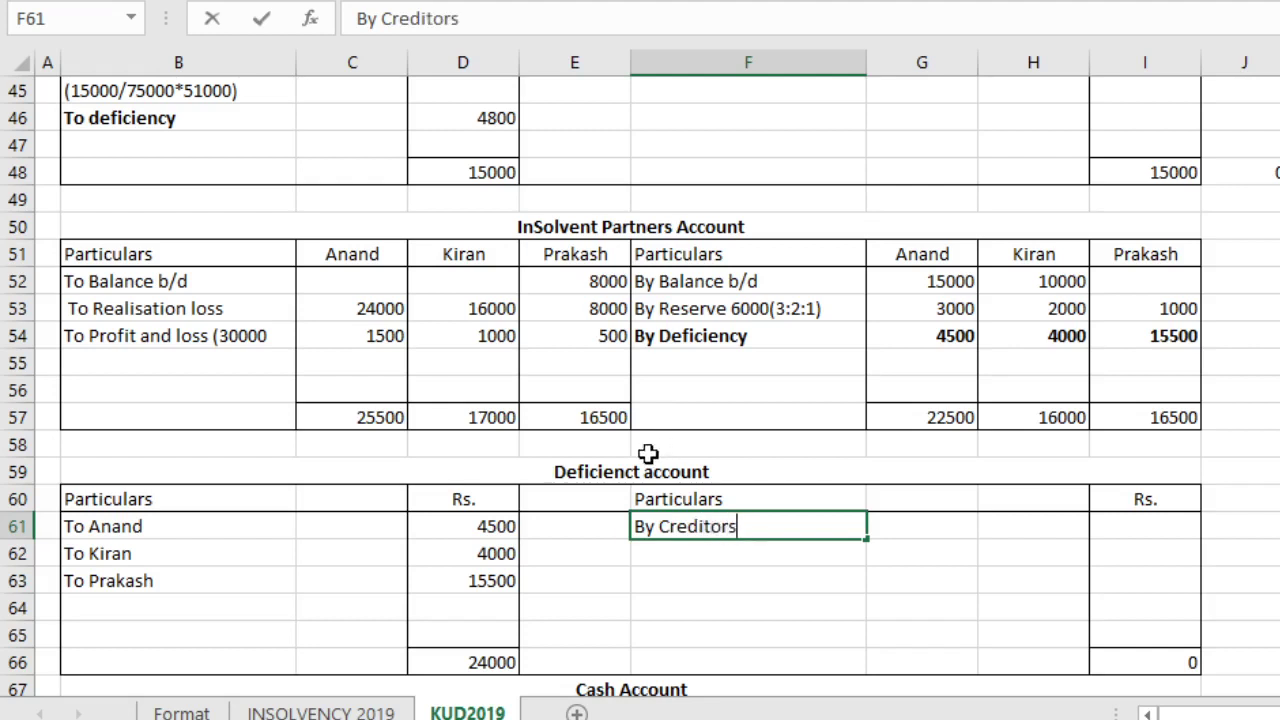
pyautogui.click(1150, 550)
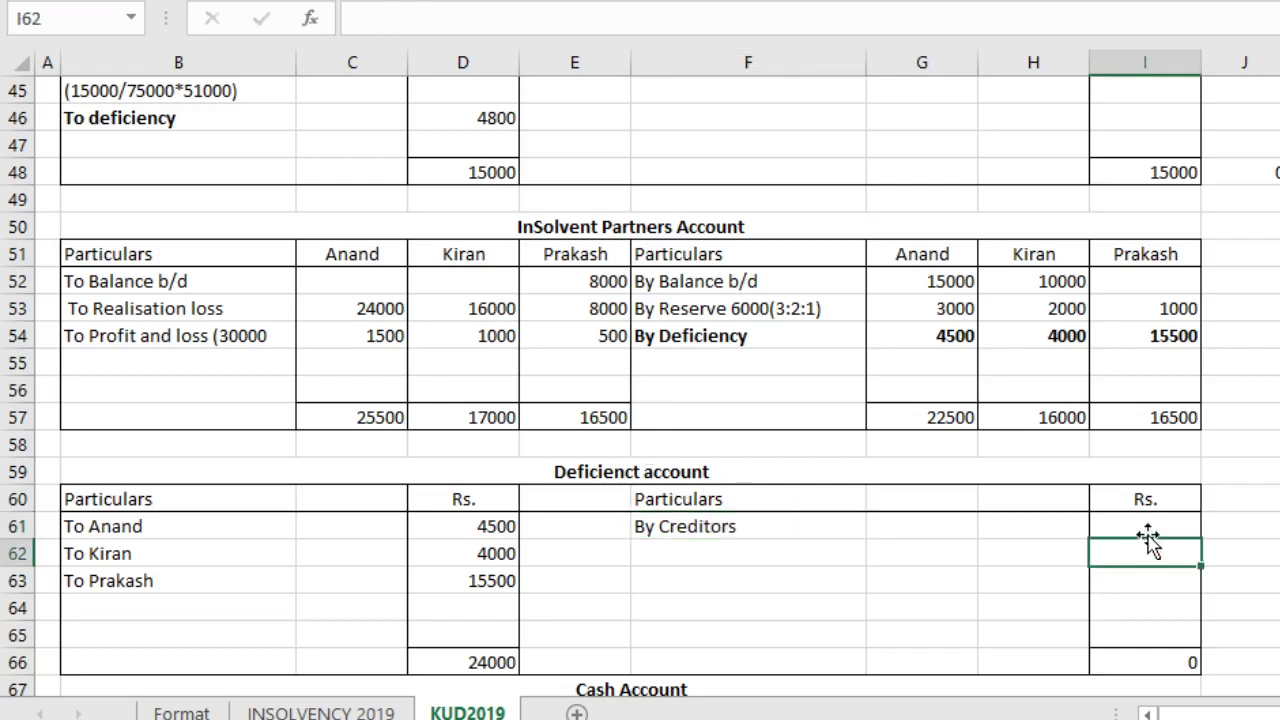
pyautogui.click(1143, 529)
pyautogui.doubleClick(1143, 529)
pyautogui.write('19')
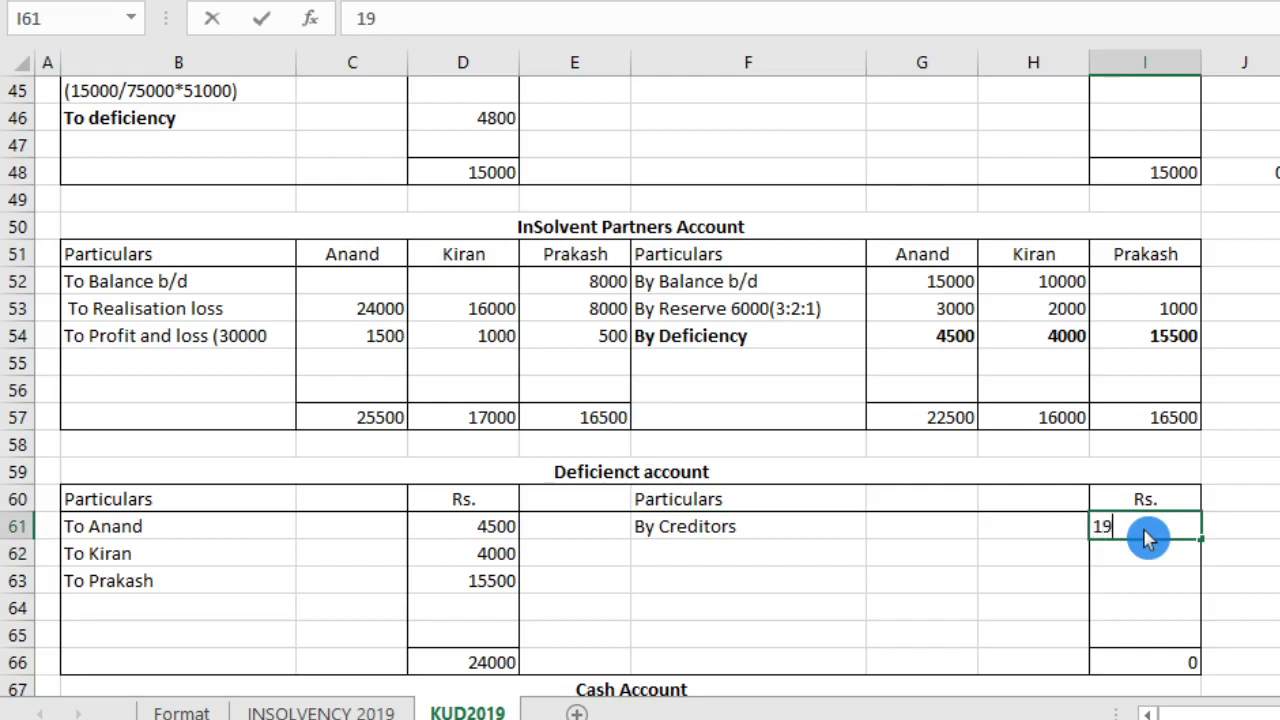
pyautogui.write('200')
pyautogui.press('Return')
# Step: Record By Bills payable in F62 of the Deficienct account with an amount of 4800 in I62
pyautogui.click(788, 558)
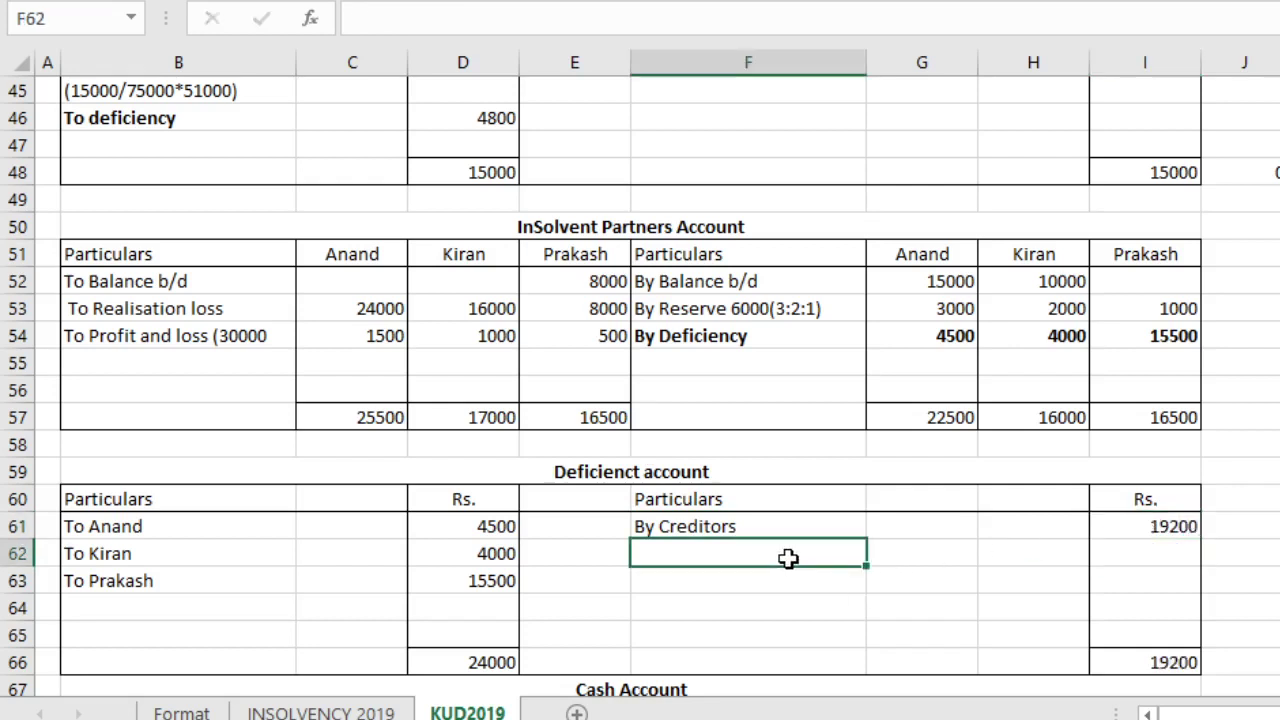
pyautogui.click(800, 568)
pyautogui.write('By ')
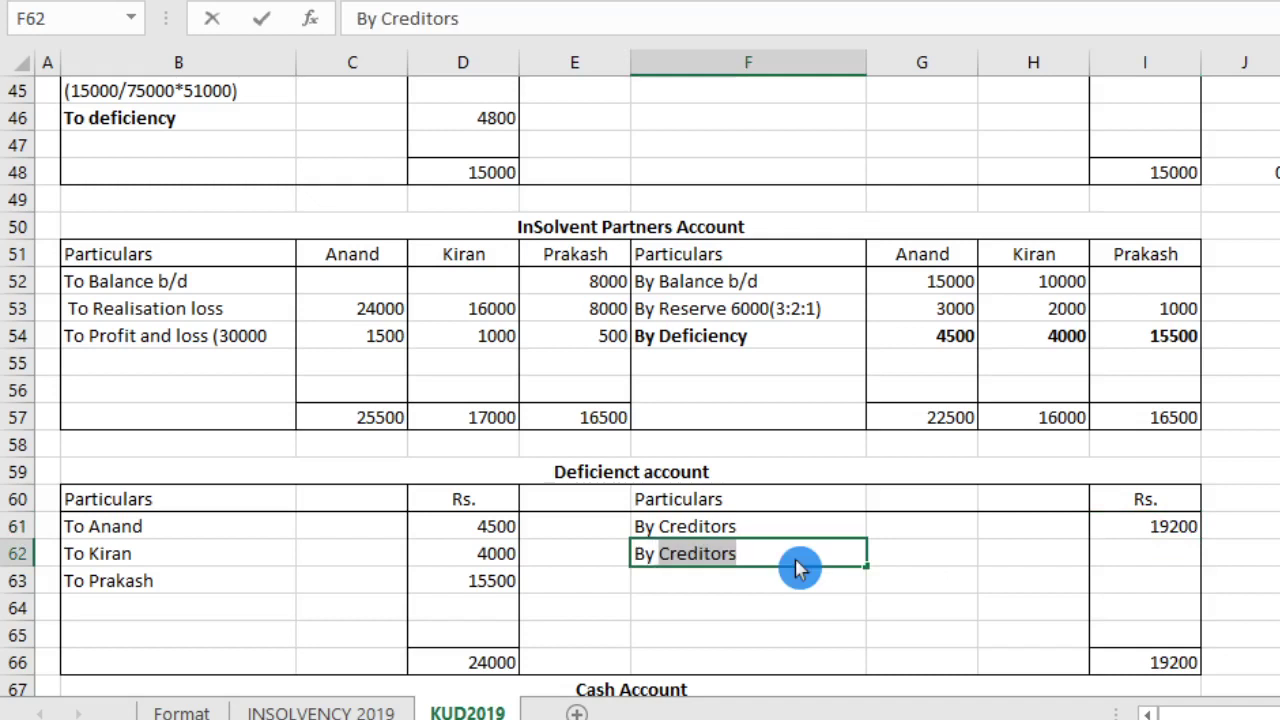
pyautogui.write('Bills')
pyautogui.write('payab')
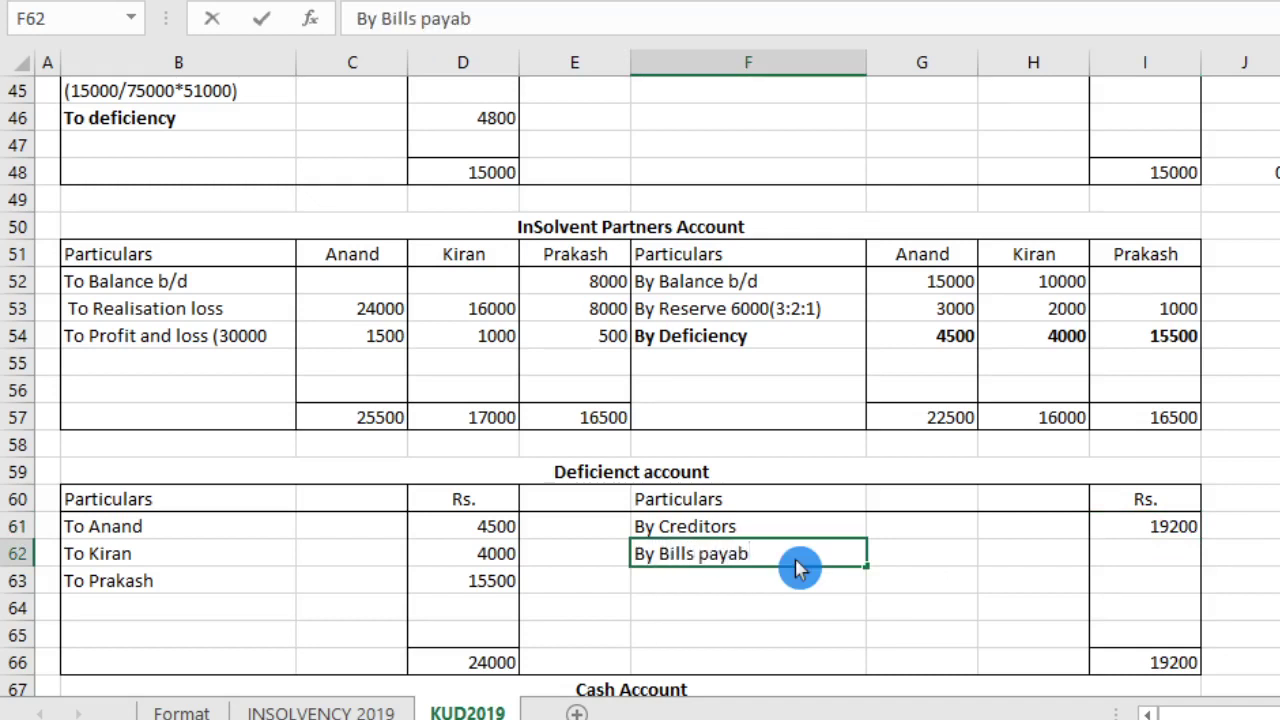
pyautogui.write('le')
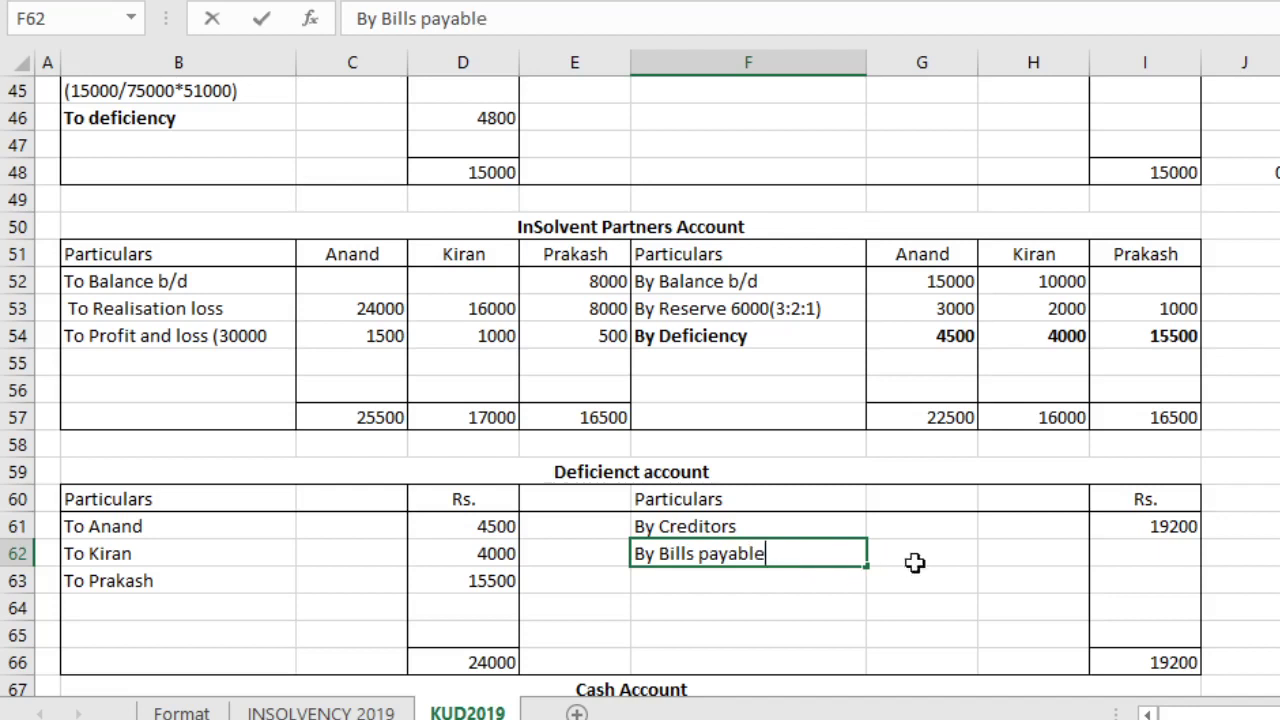
pyautogui.click(1175, 555)
pyautogui.write('4800')
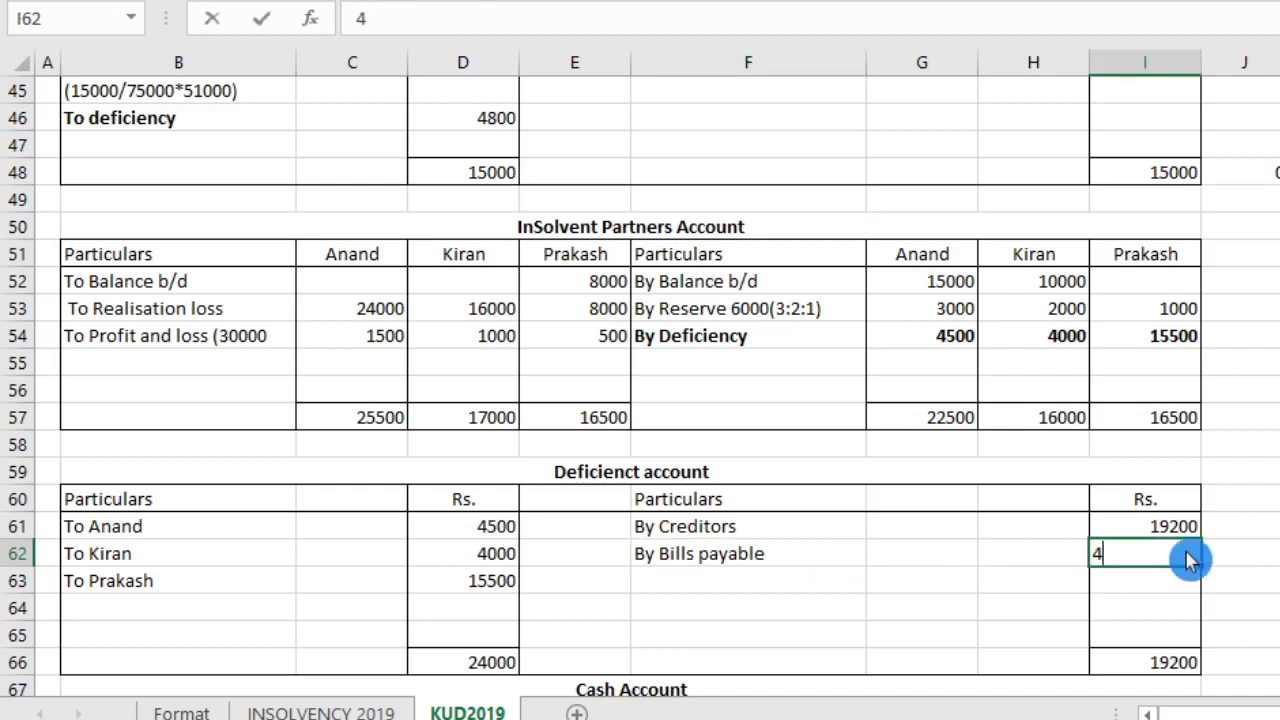
pyautogui.click(965, 605)
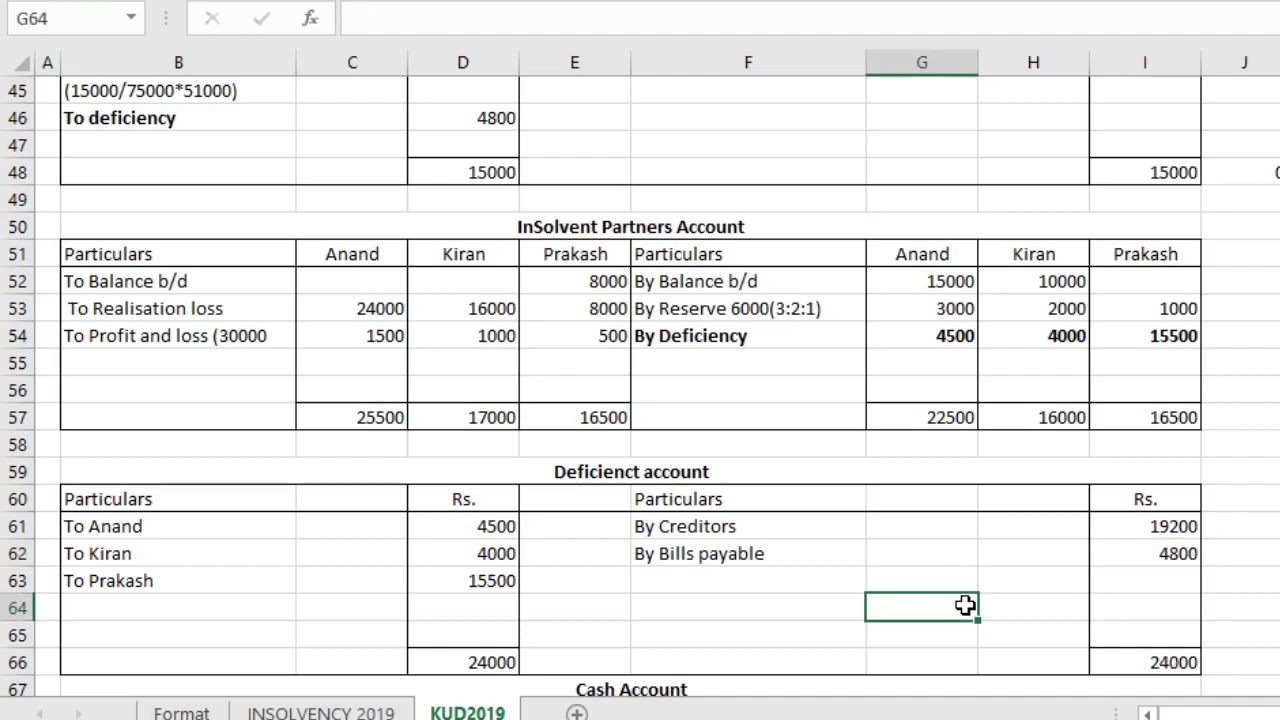
# Step: Correct the heading in row 59 to read Deficiency account
pyautogui.click(574, 466)
pyautogui.doubleClick(578, 471)
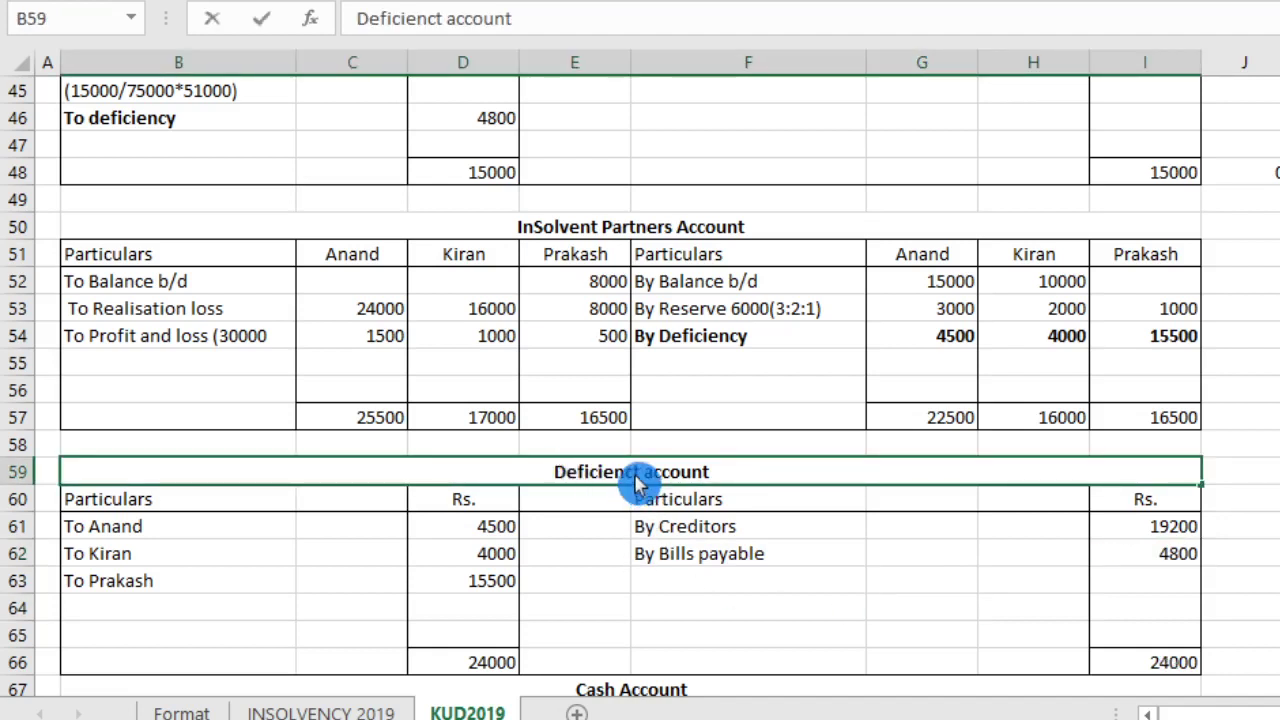
pyautogui.write('y')
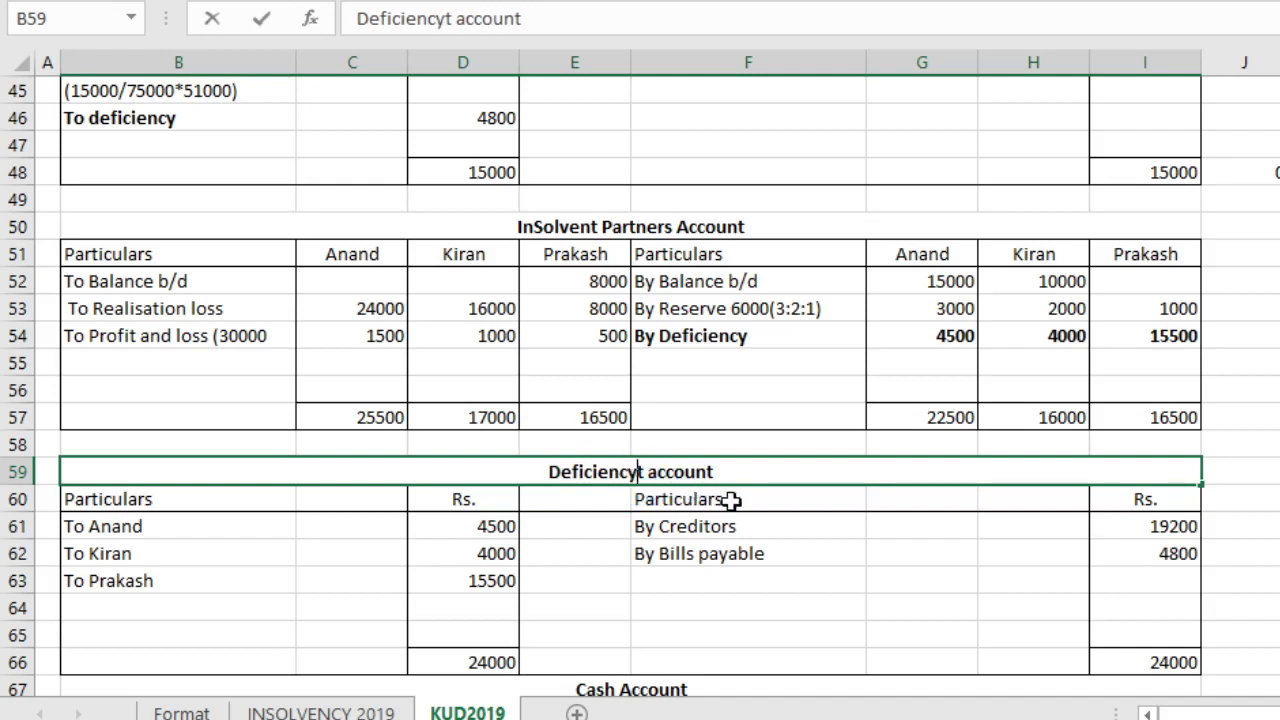
pyautogui.press('Delete')
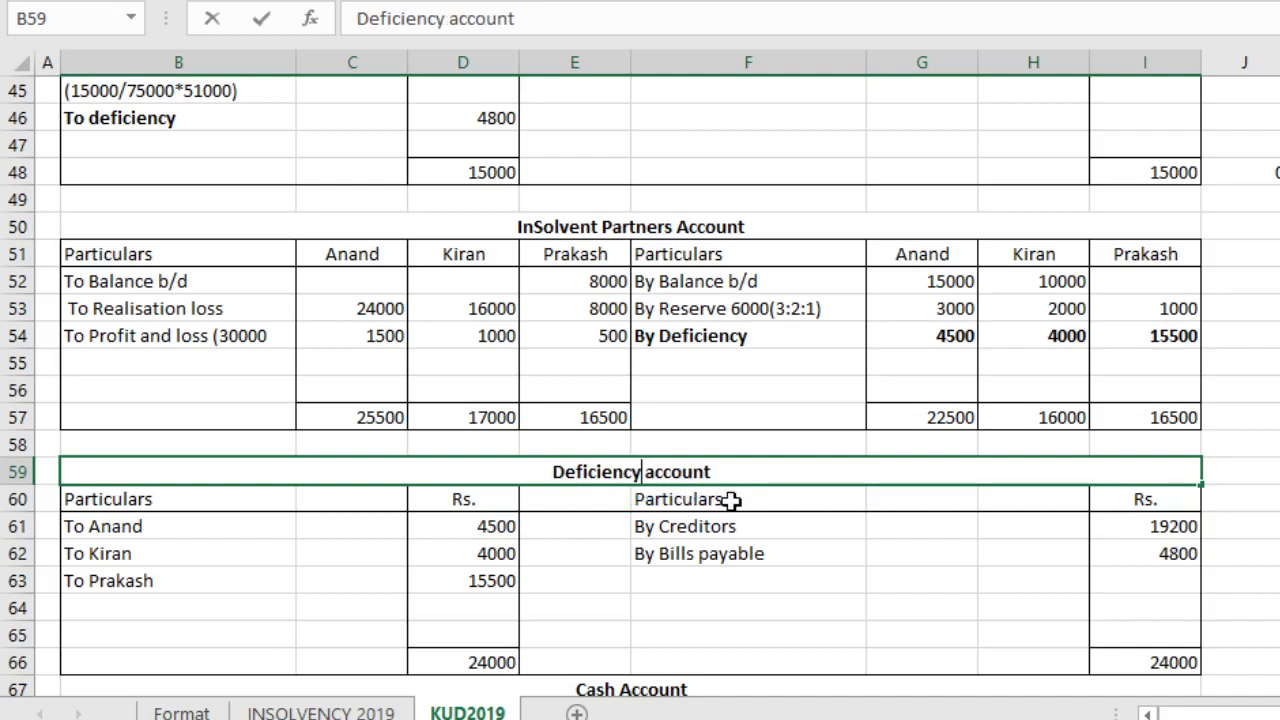
pyautogui.press('Return')
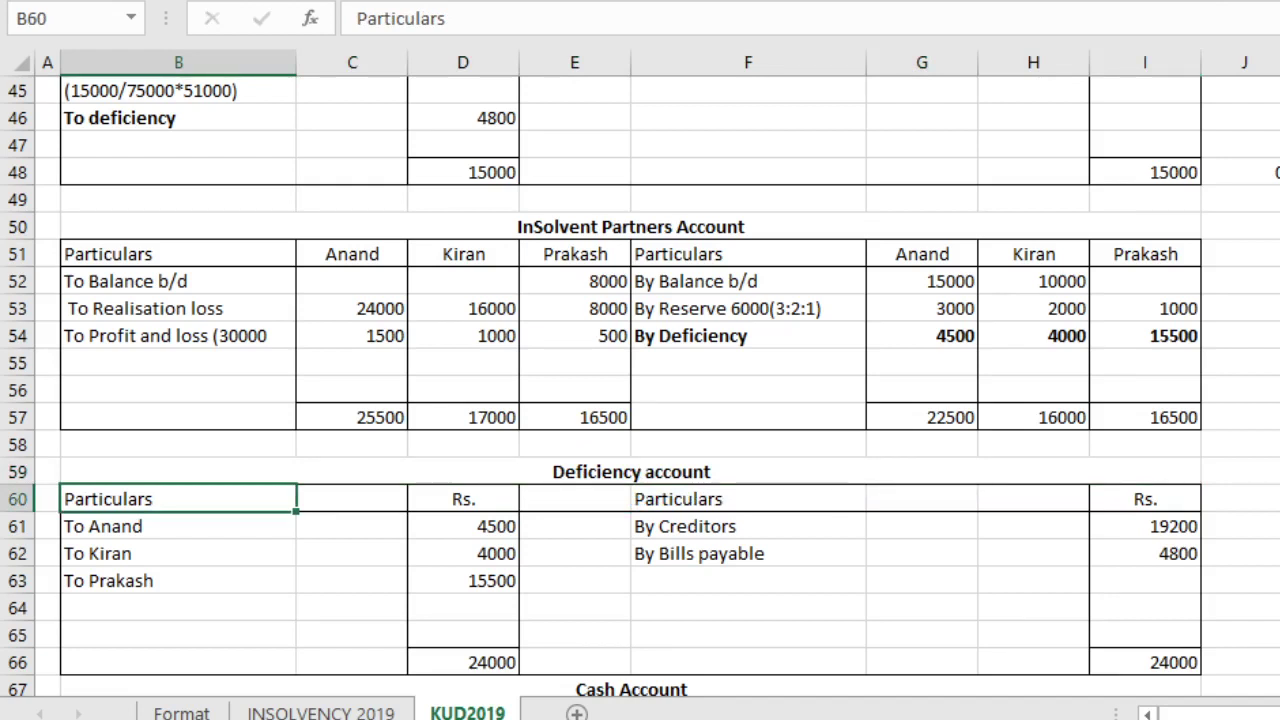
# Step: Delete the two empty rows 64 and 65 above the totals of the Deficiency account
pyautogui.scroll(-2, 1117, 589)
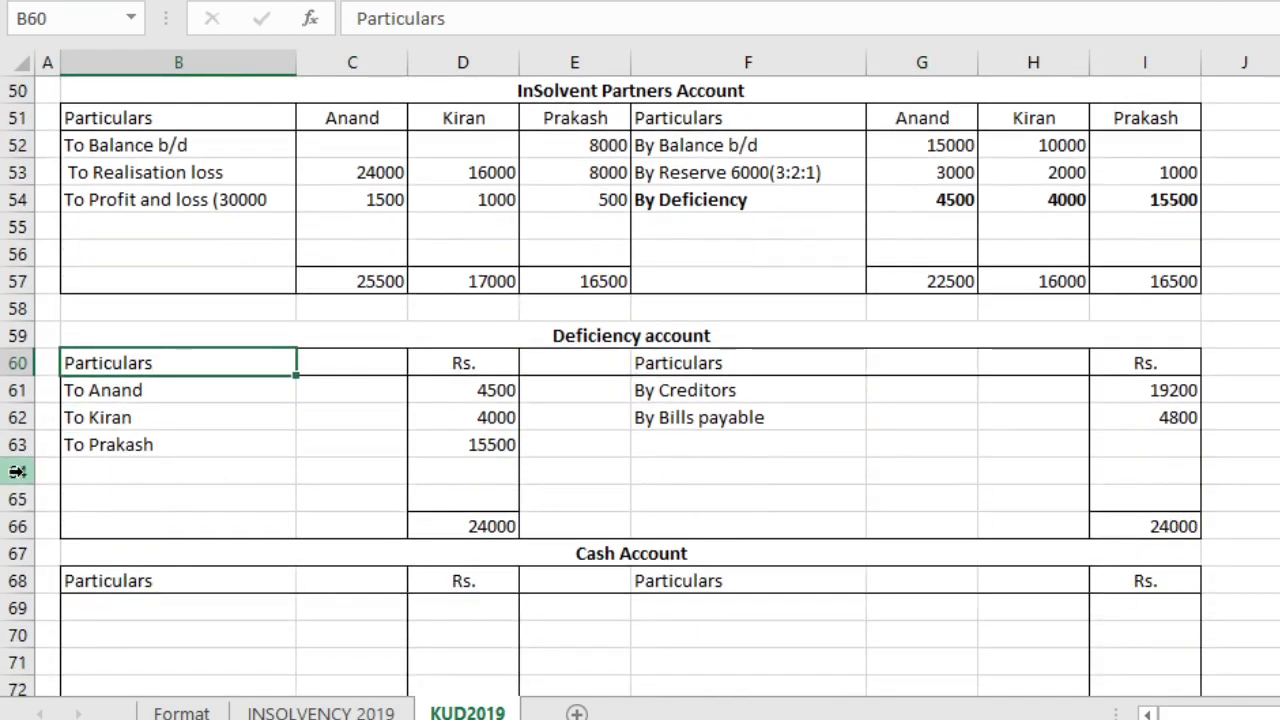
pyautogui.moveTo(17, 471); pyautogui.dragTo(22, 491)
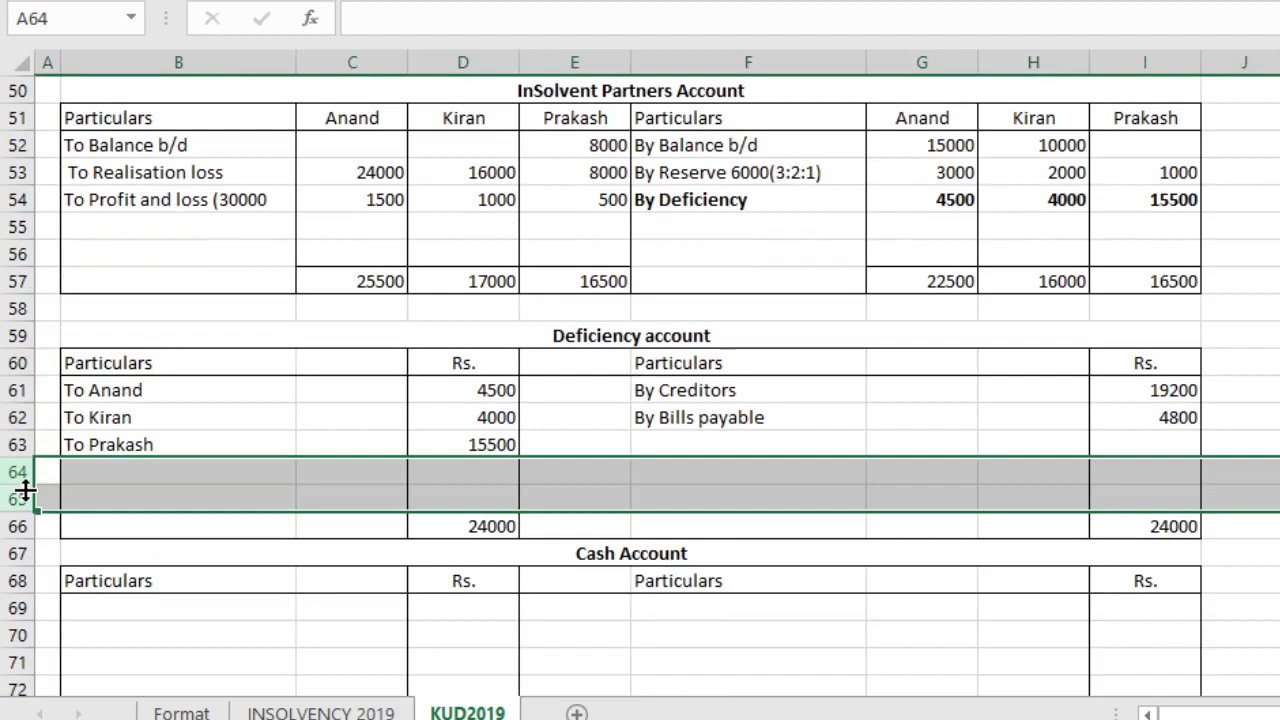
pyautogui.hotkey('ctrl', '-')
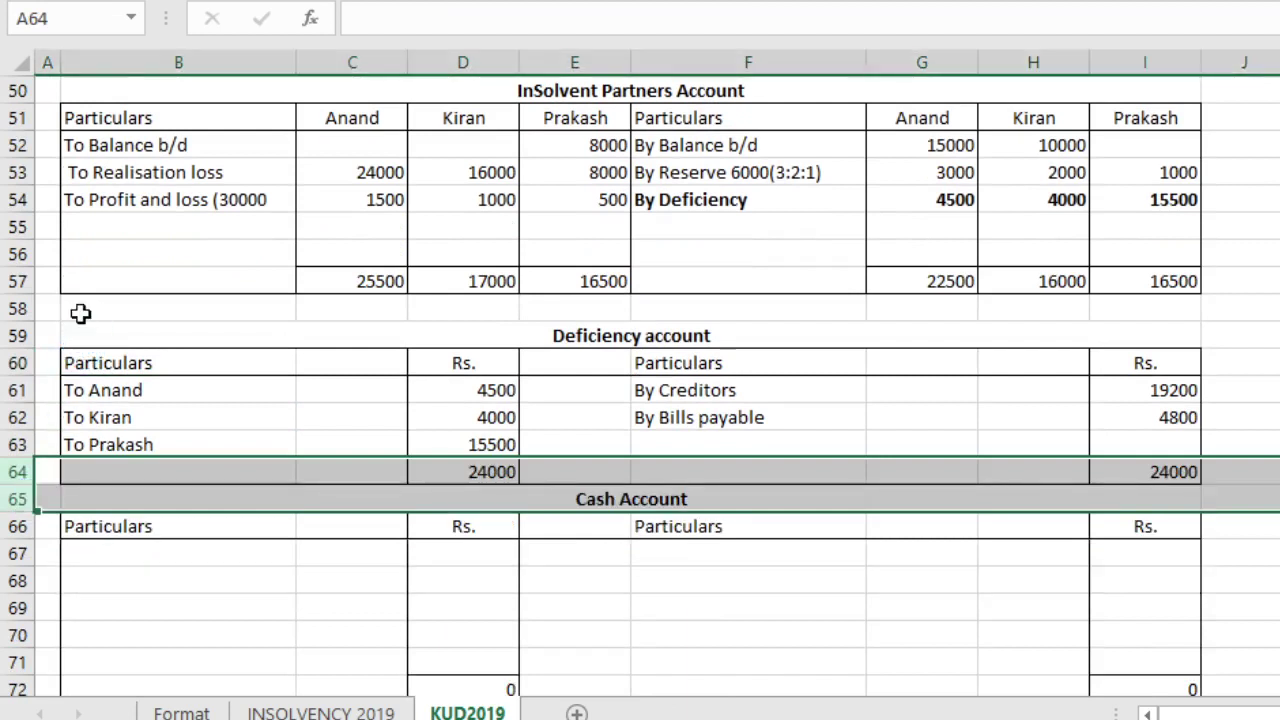
# Step: Record To Balance b/d in B67 of the Cash Account with an amount of 2000 in D67
pyautogui.click(380, 600)
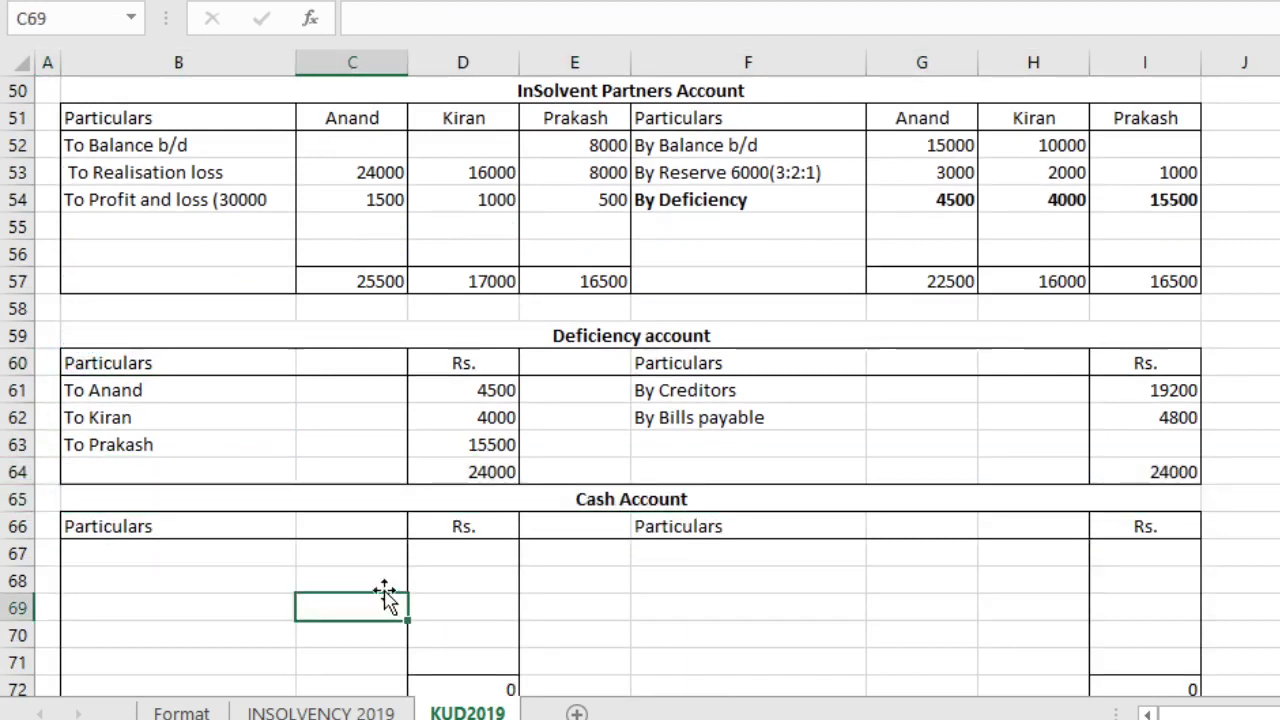
pyautogui.click(301, 554)
pyautogui.click(181, 545)
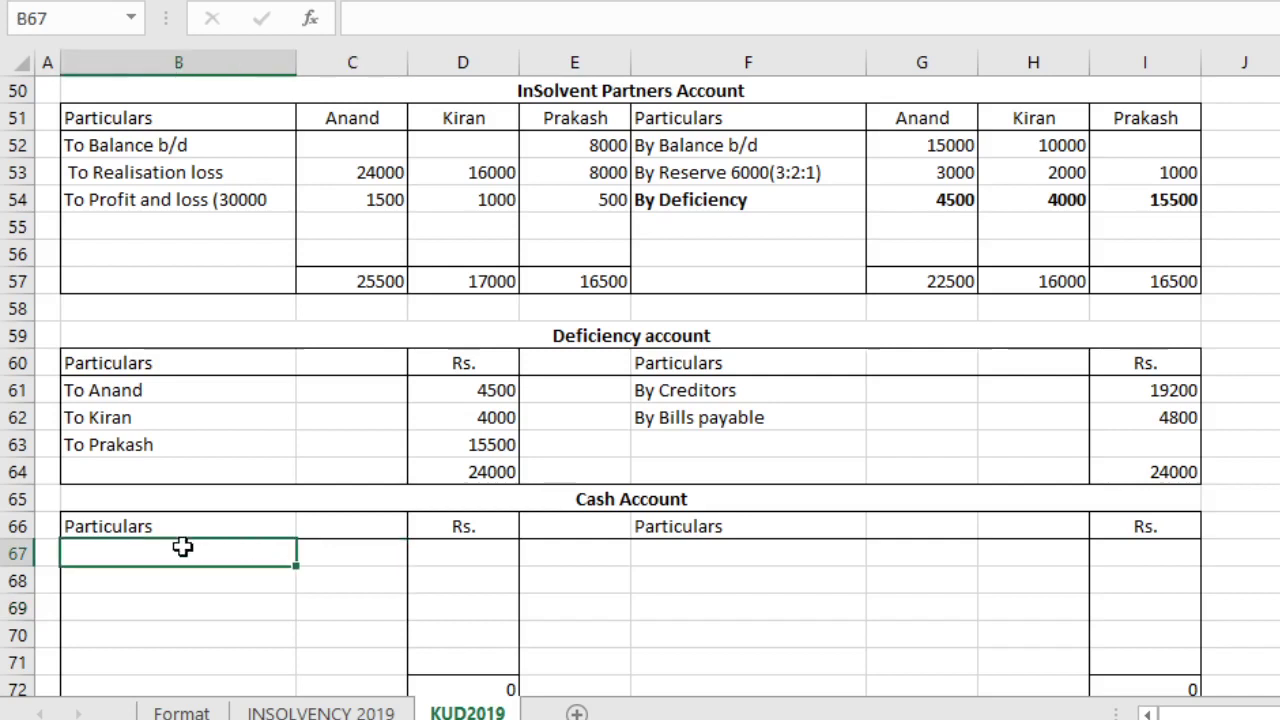
pyautogui.write('To ')
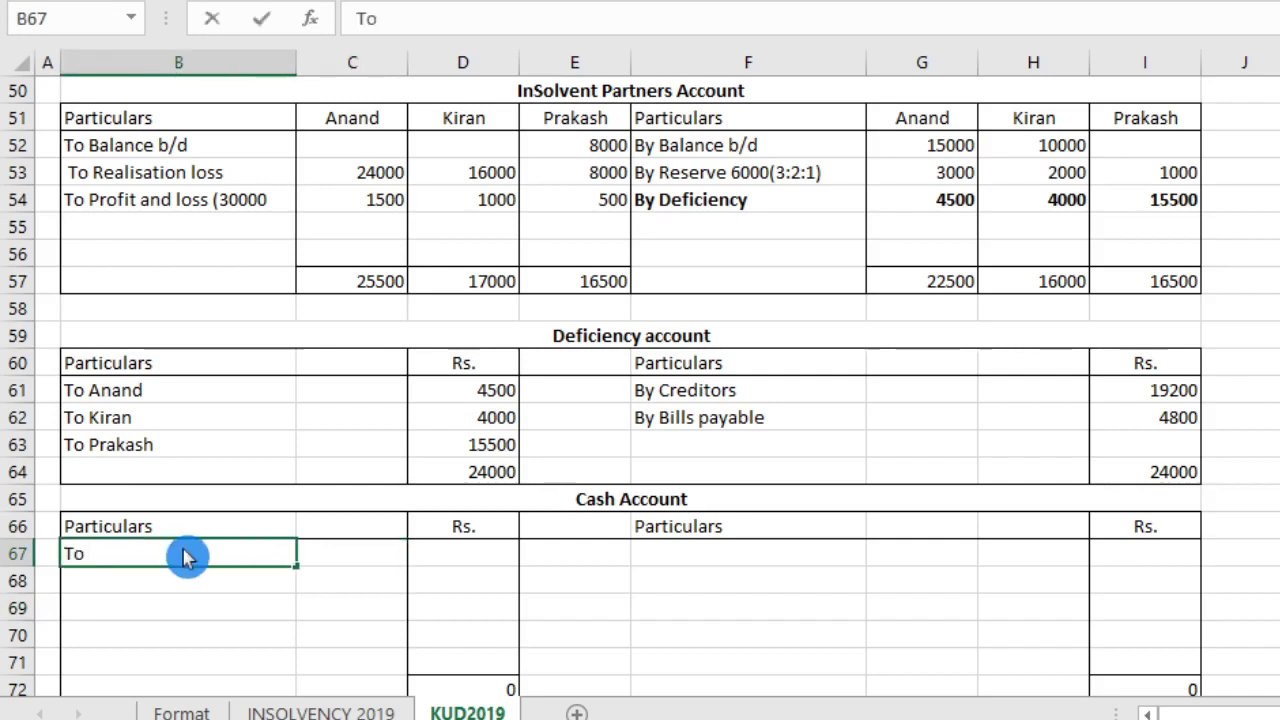
pyautogui.write('Balan')
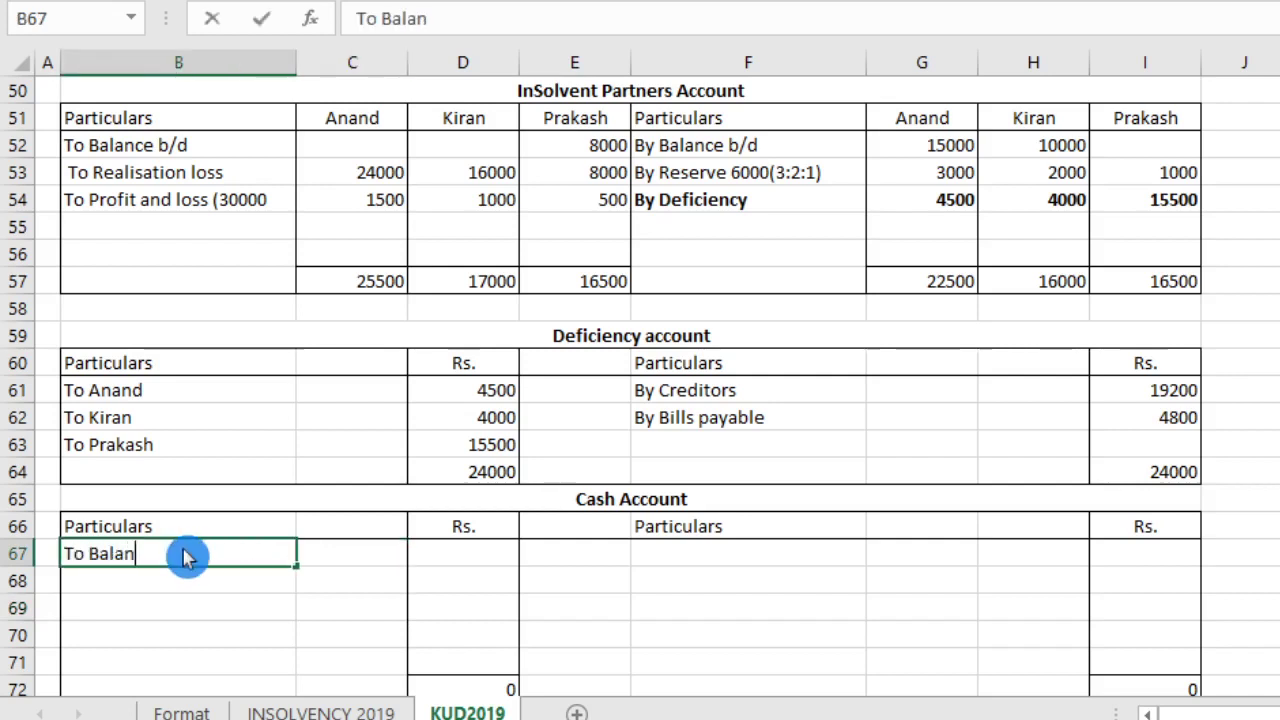
pyautogui.write('ce b/d')
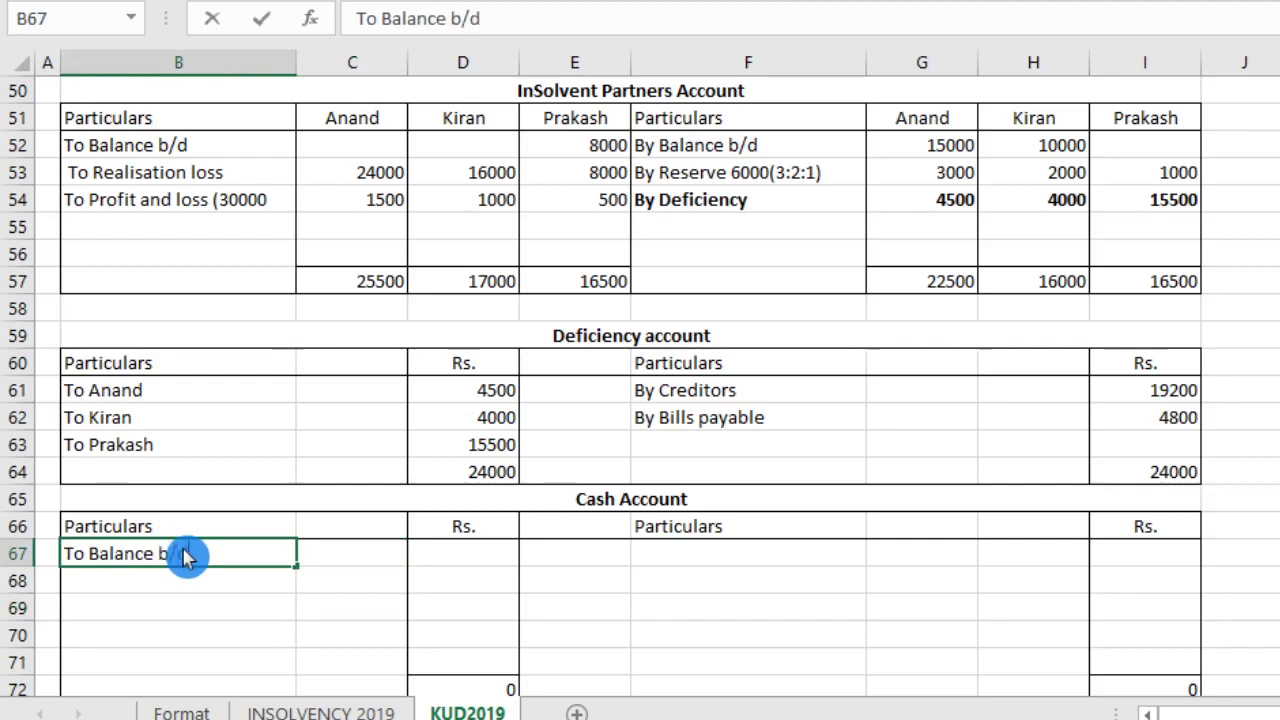
pyautogui.press('Tab')
pyautogui.press('Tab')
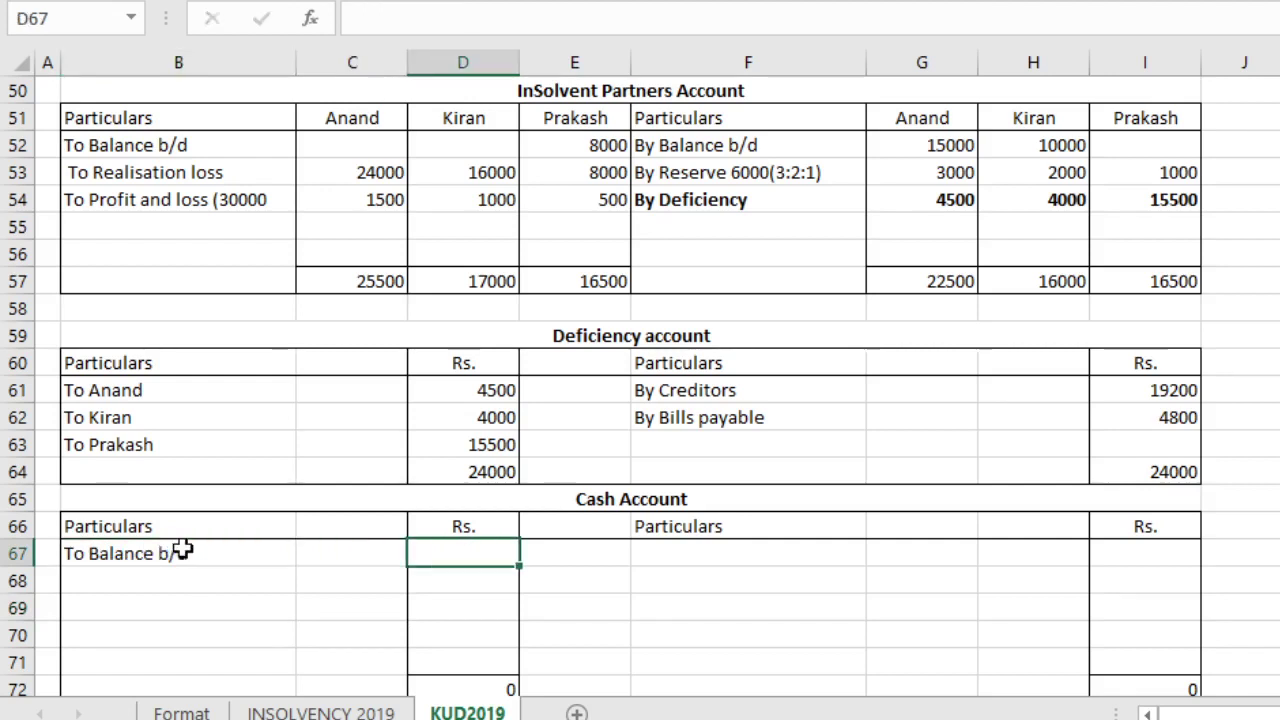
pyautogui.write('2000')
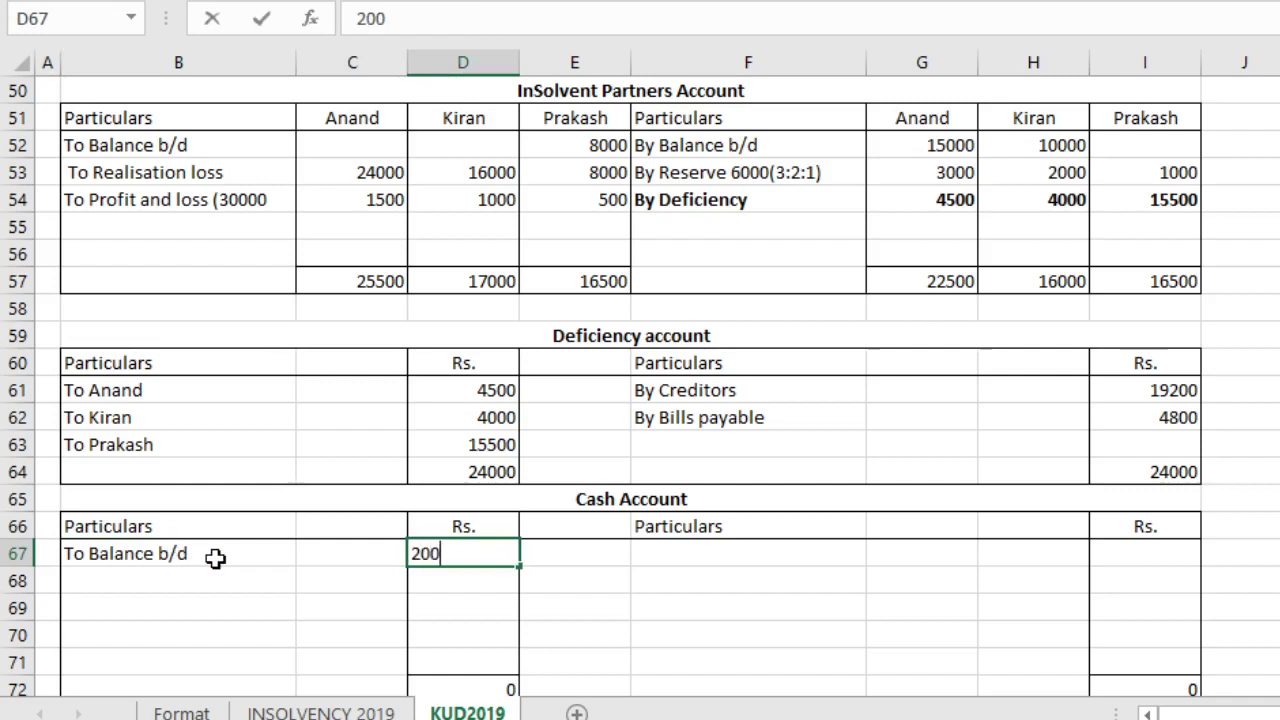
pyautogui.click(118, 575)
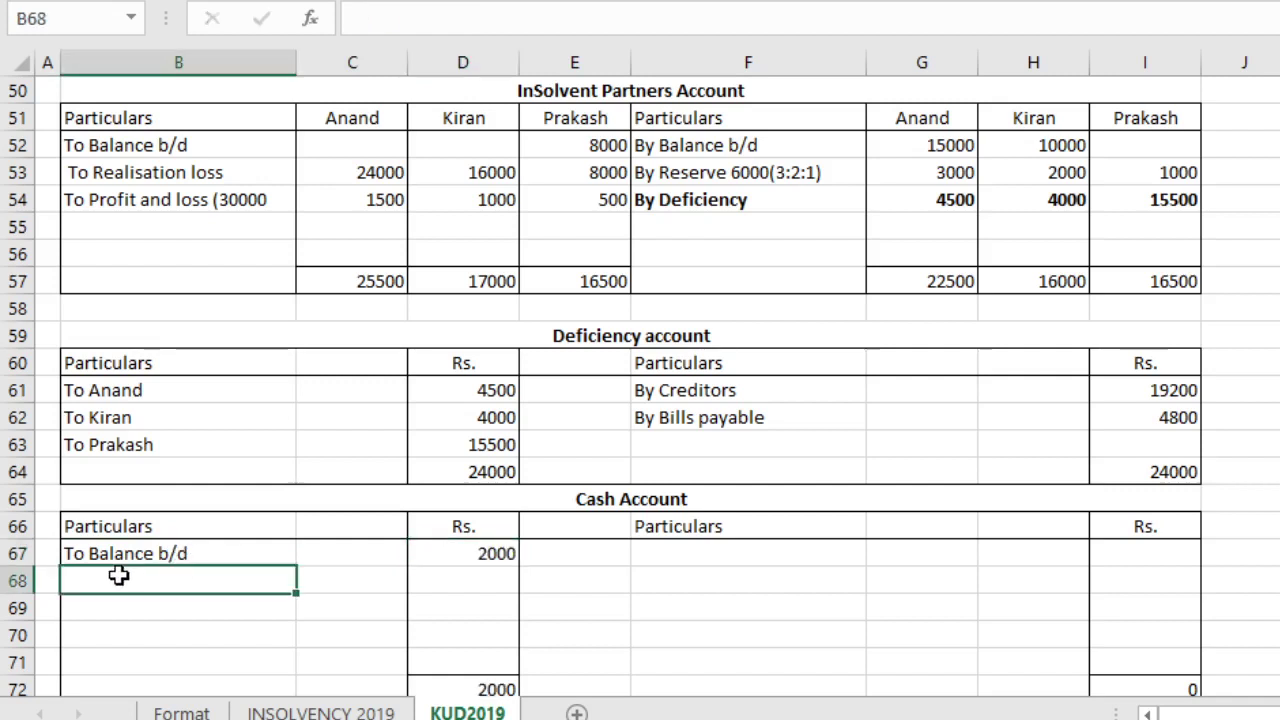
# Step: Record the realisation entry in B68 of the Cash Account with an amount of 45000 in D68
pyautogui.doubleClick(118, 575)
pyautogui.write('To')
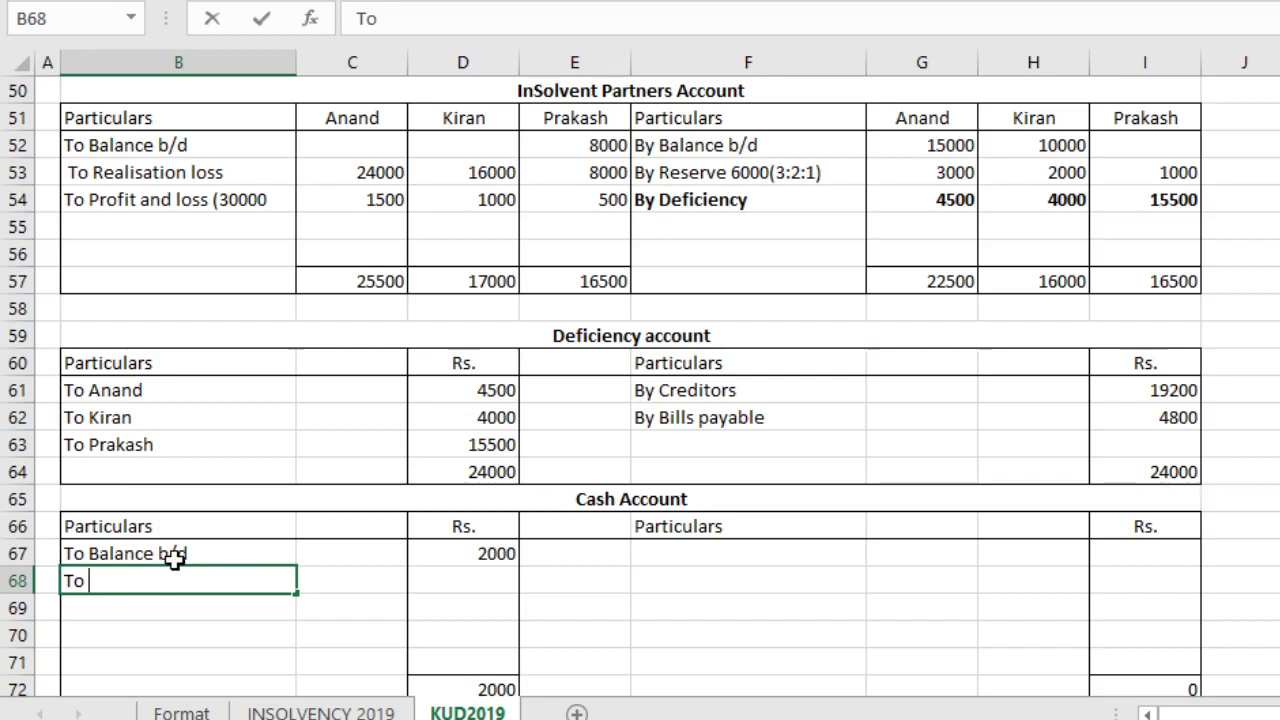
pyautogui.write('Realisationn')
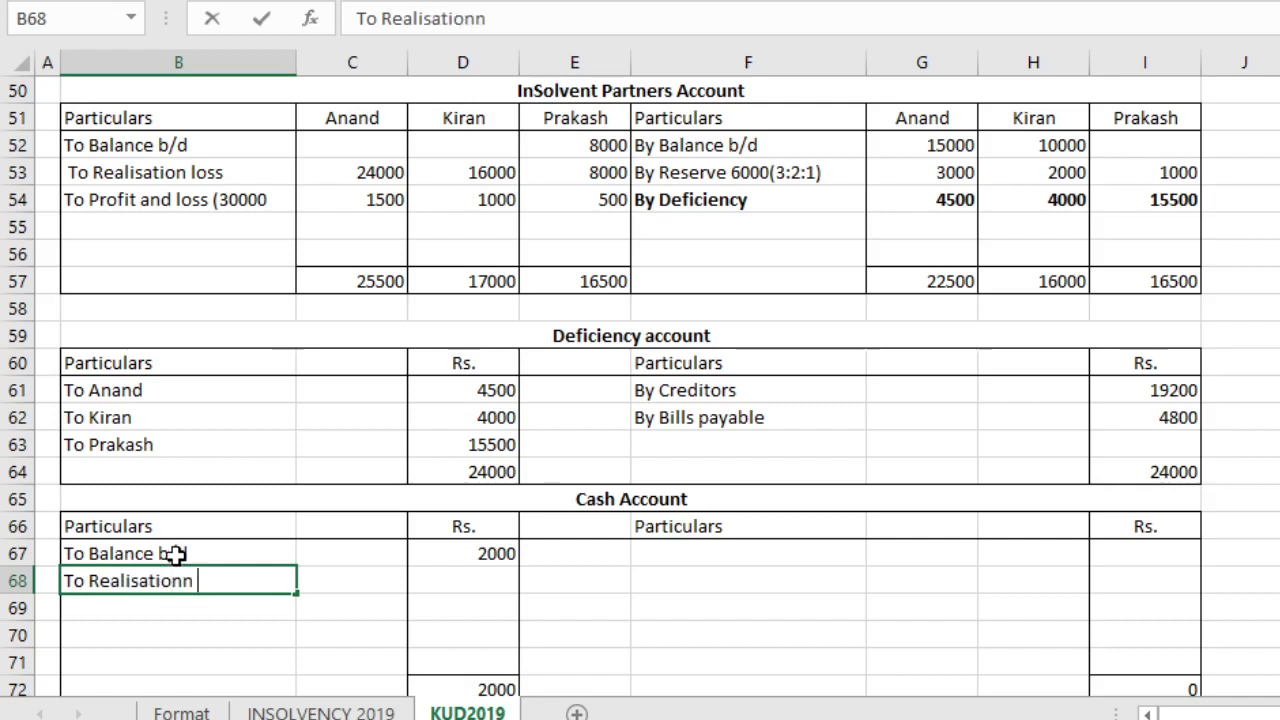
pyautogui.click(452, 578)
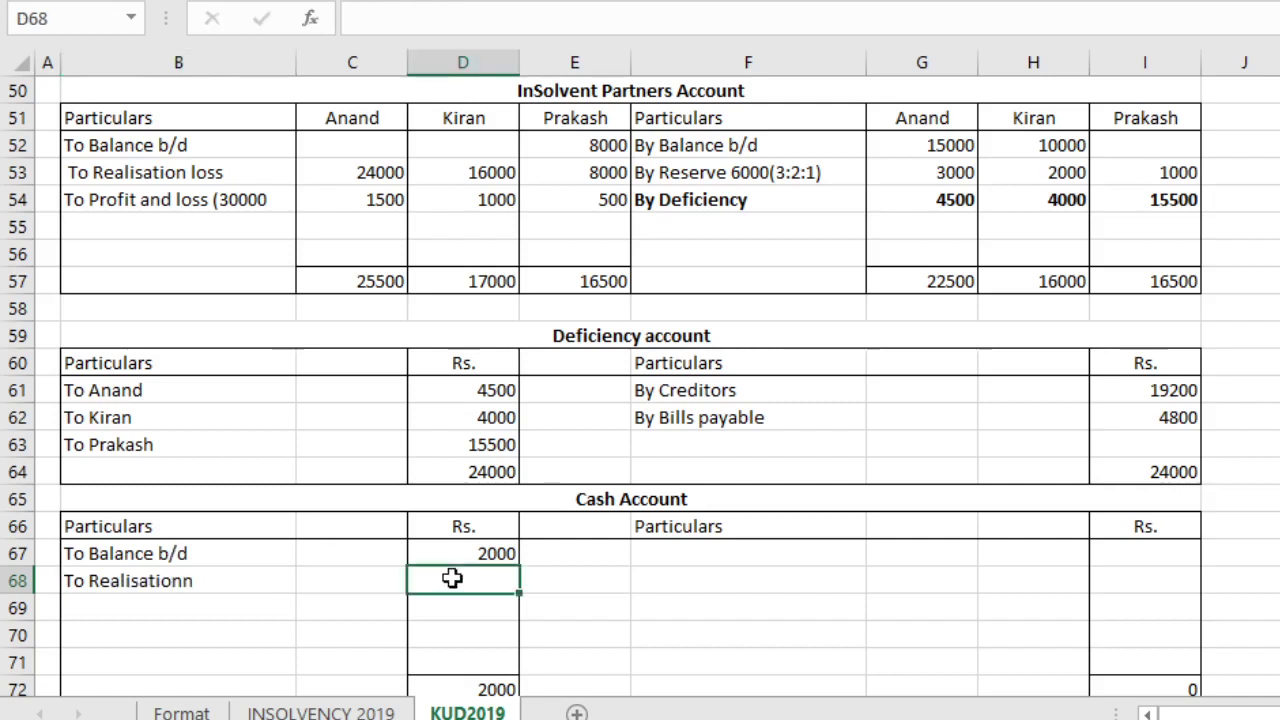
pyautogui.click(462, 588)
pyautogui.write('500')
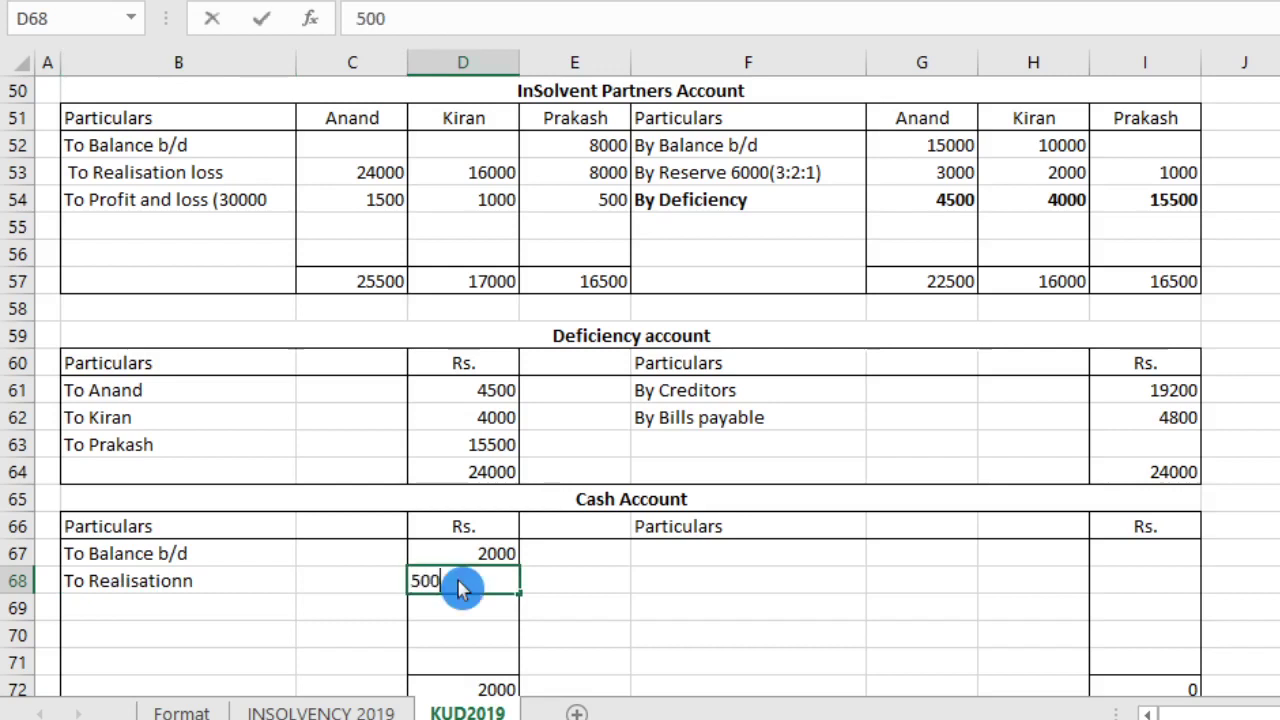
pyautogui.press('BackSpace')
pyautogui.press('BackSpace')
pyautogui.press('BackSpace')
pyautogui.write('45000')
pyautogui.click(843, 686)
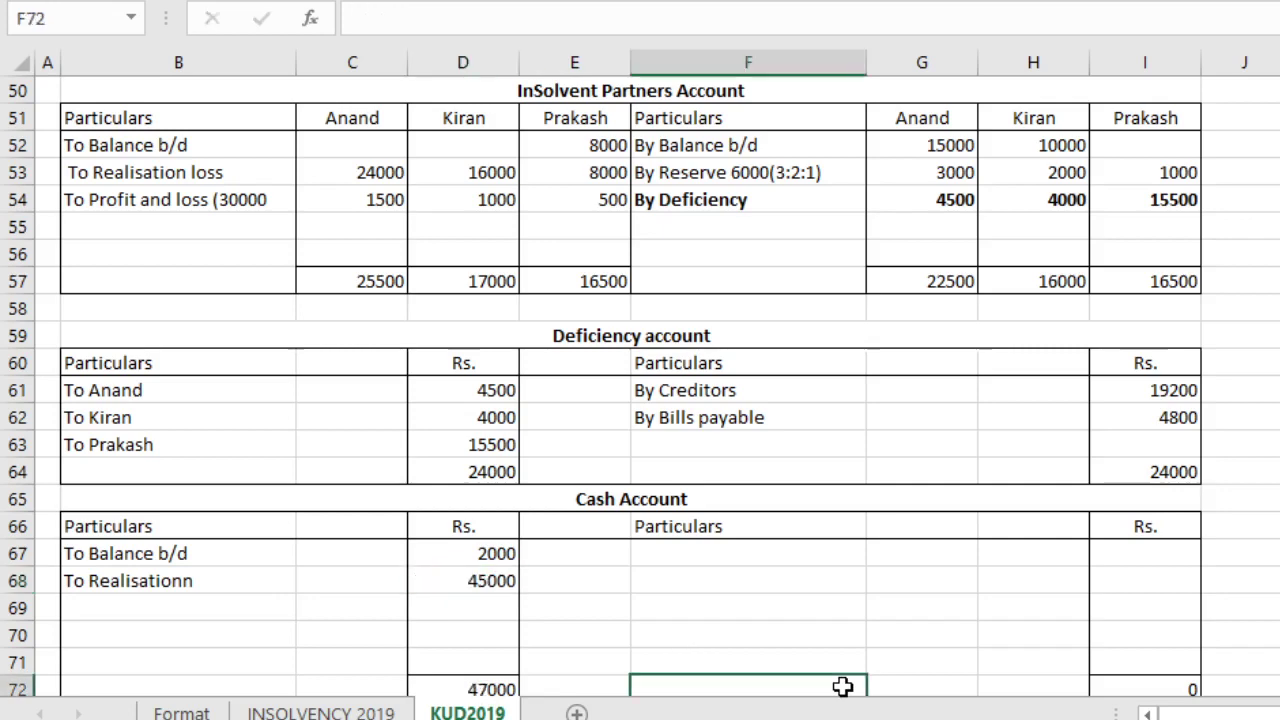
# Step: Examine the available cash calculation and the accounts below it, including the assets realised total in the Realisation Account, for the remaining cash entries
pyautogui.scroll(16, 934, 451)
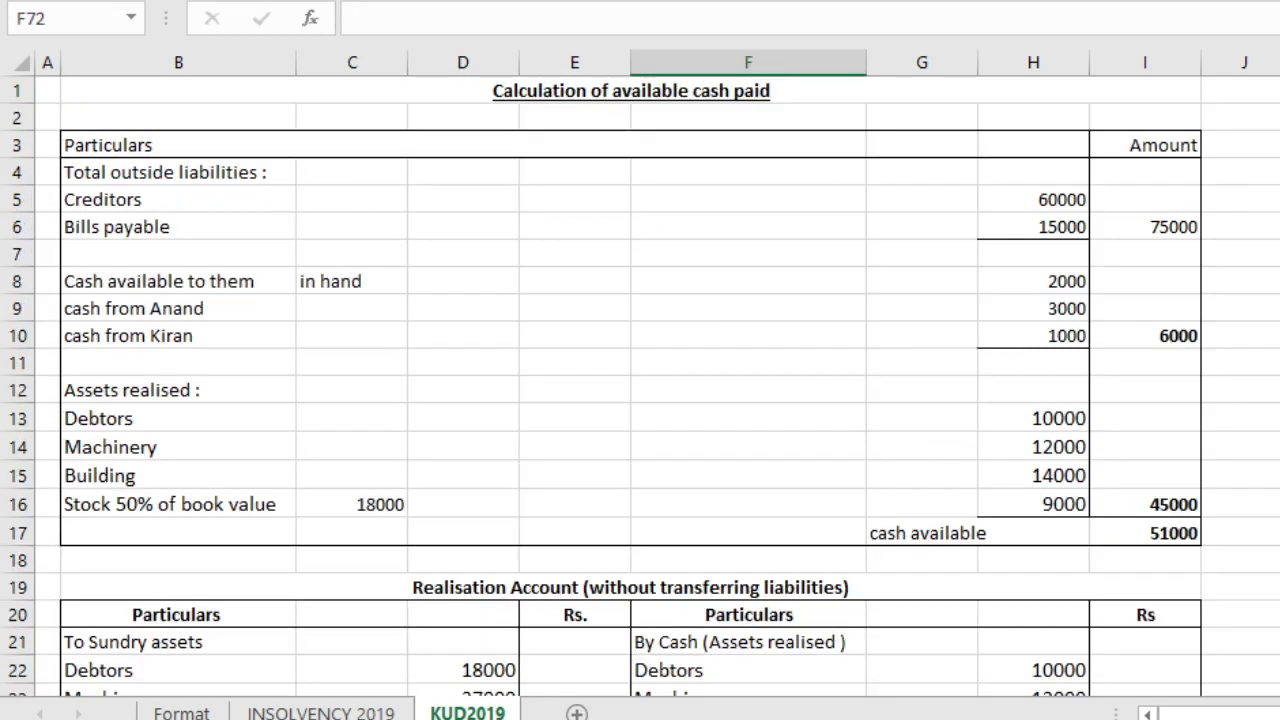
pyautogui.scroll(-5, 640, 386)
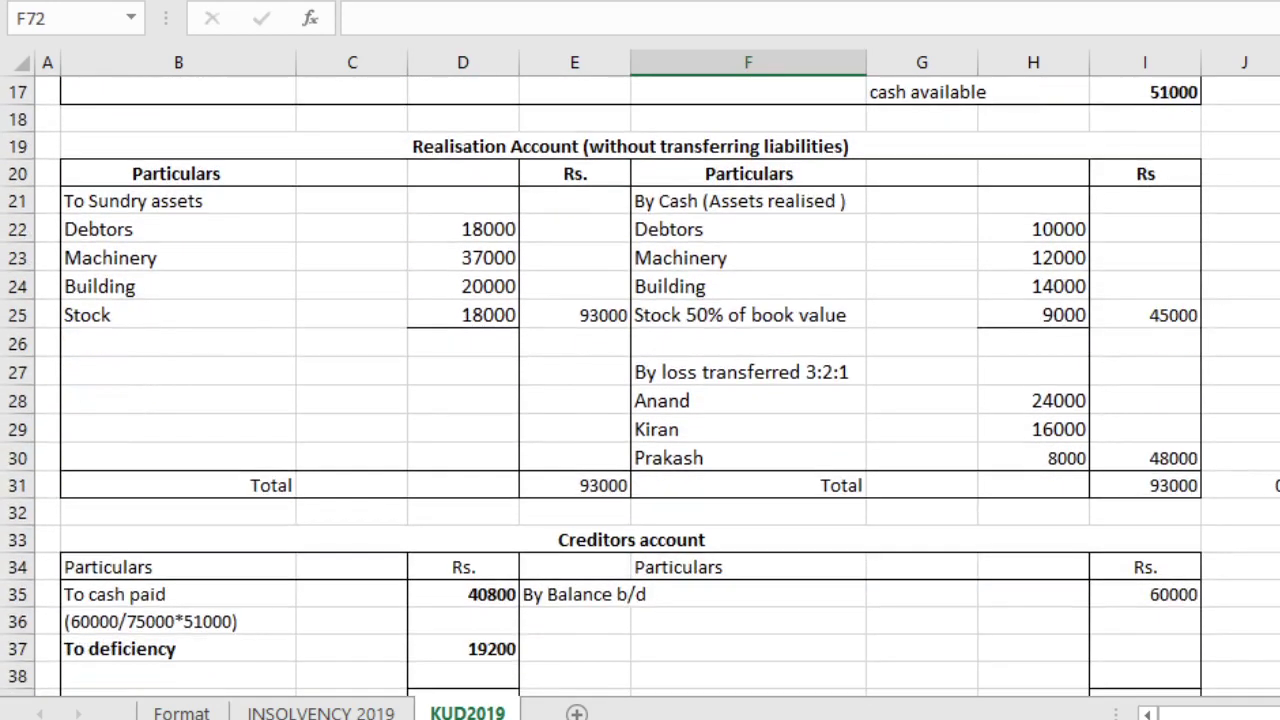
pyautogui.click(1146, 318)
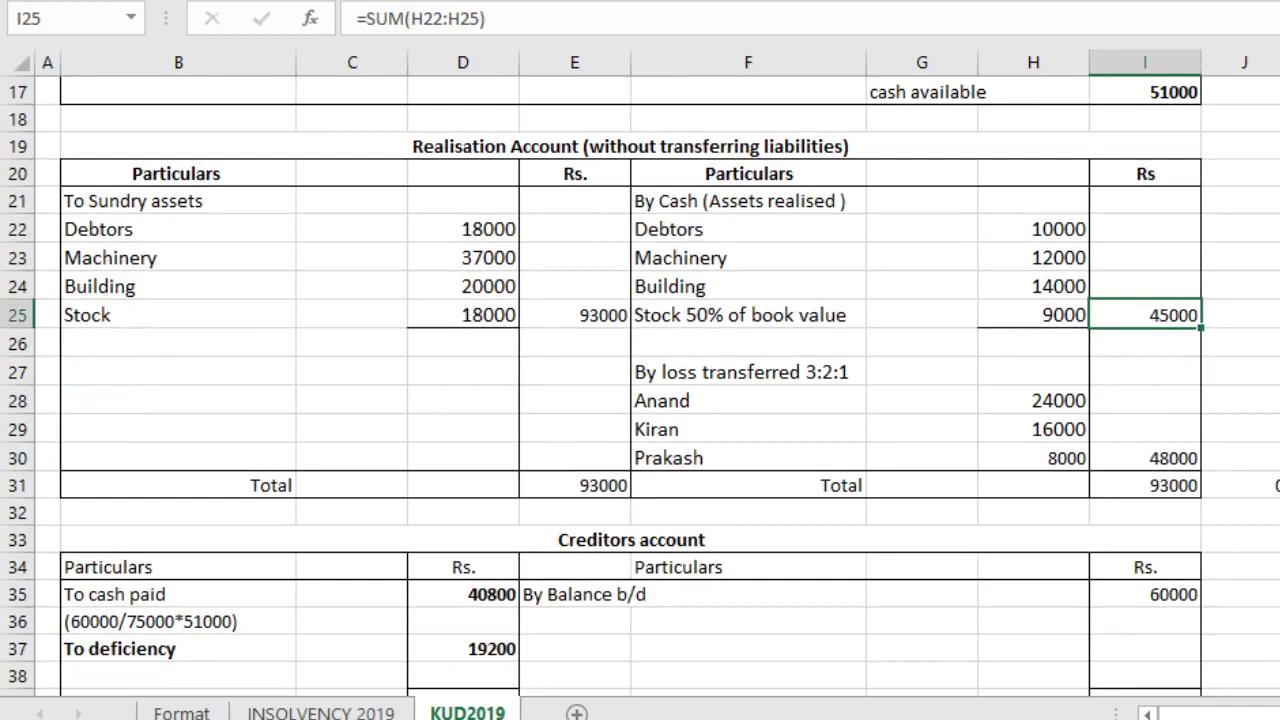
pyautogui.scroll(-2, 640, 386)
pyautogui.scroll(-4, 640, 386)
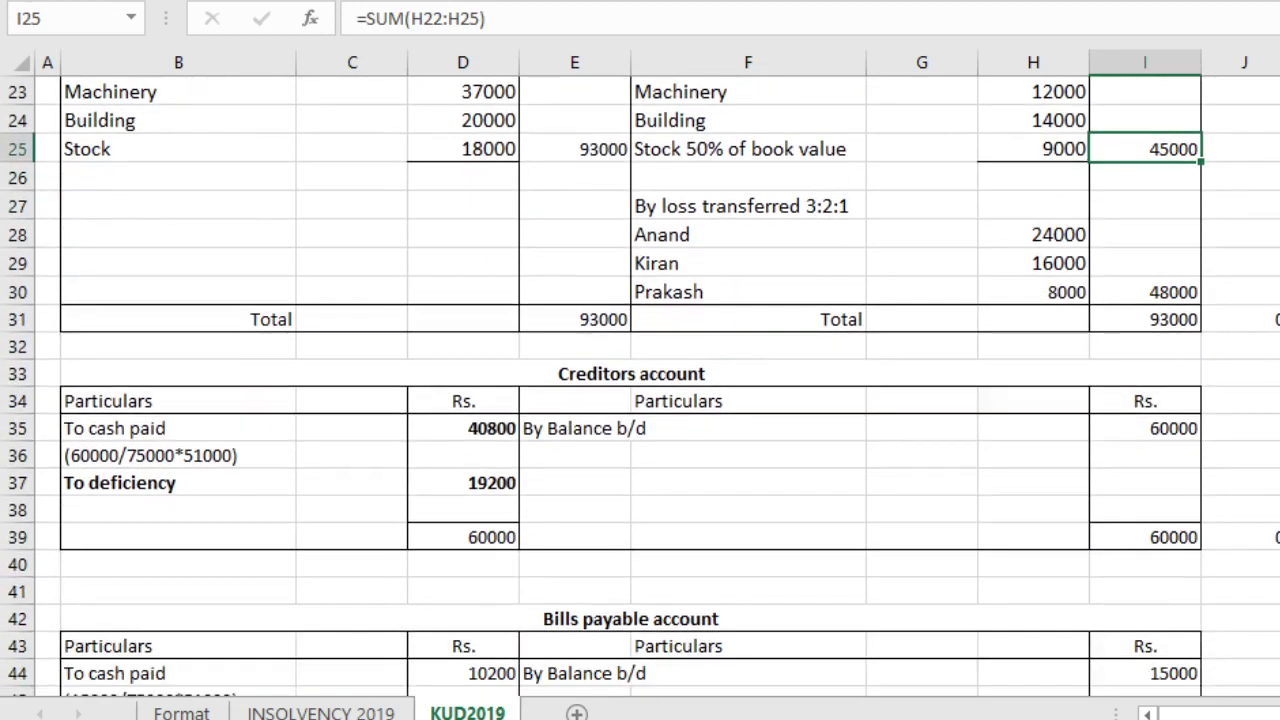
pyautogui.scroll(-5, 640, 386)
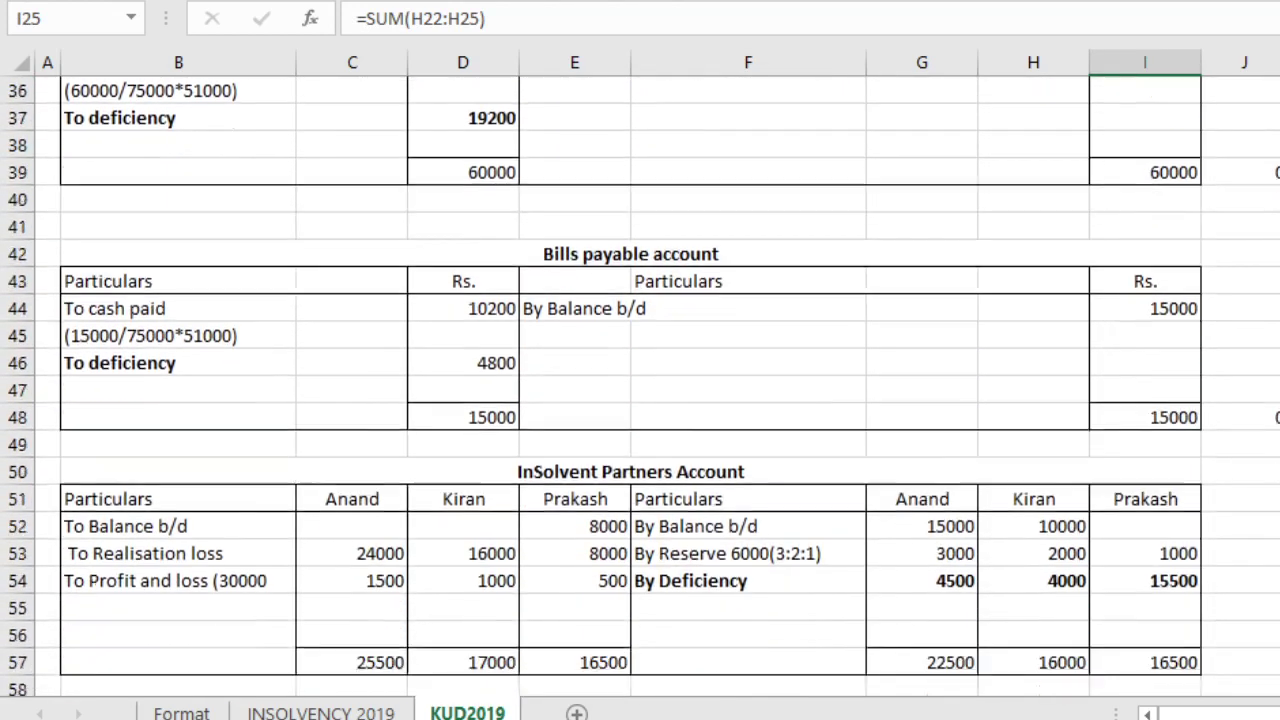
pyautogui.scroll(-2, 640, 386)
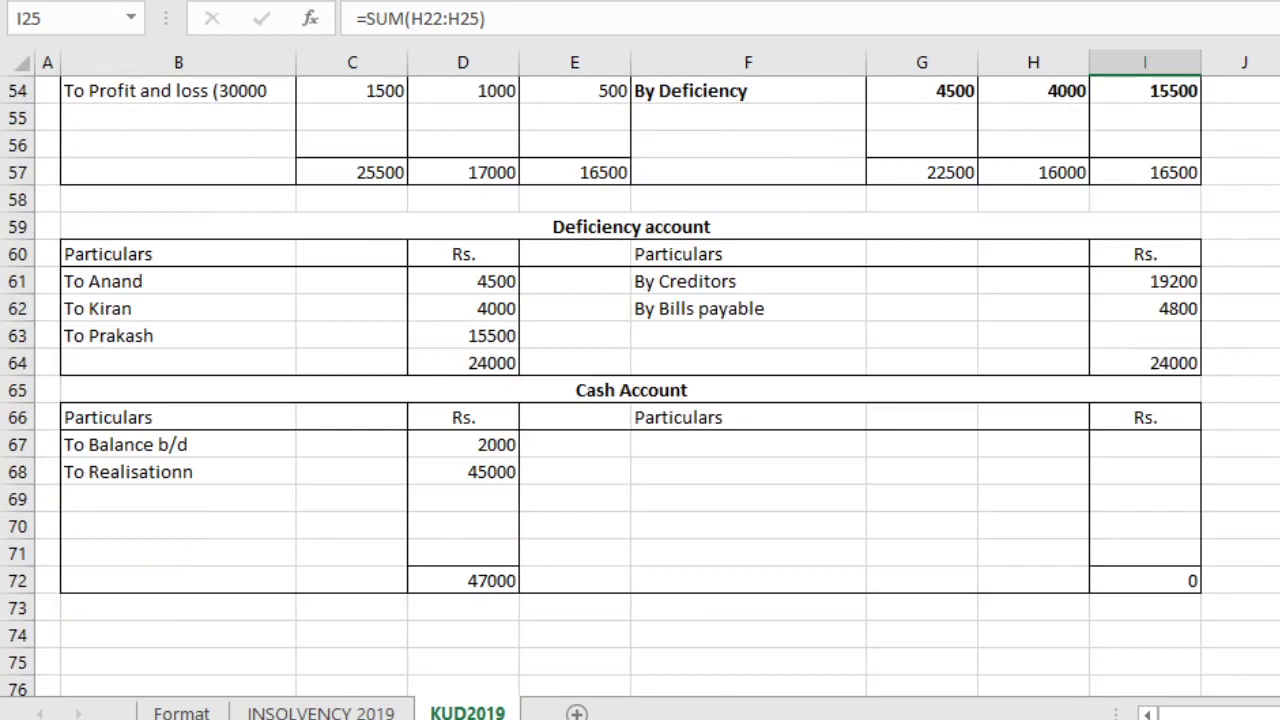
pyautogui.scroll(2, 640, 386)
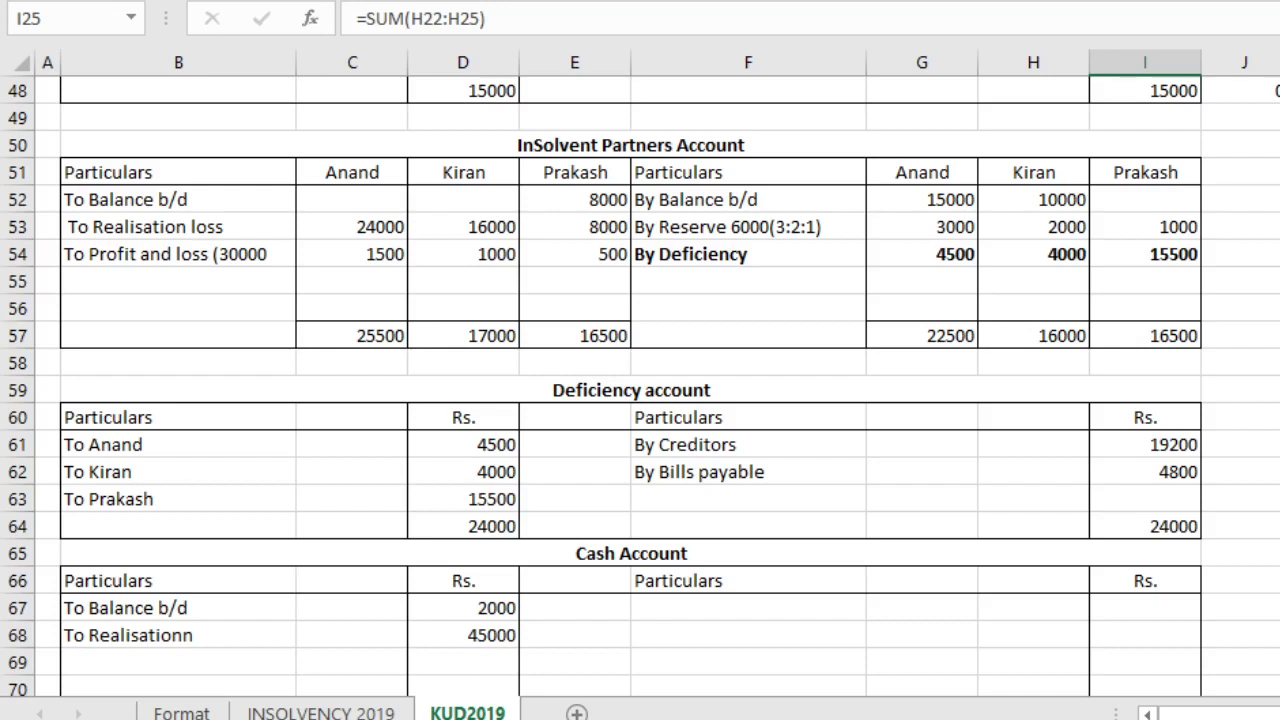
pyautogui.scroll(-2, 640, 386)
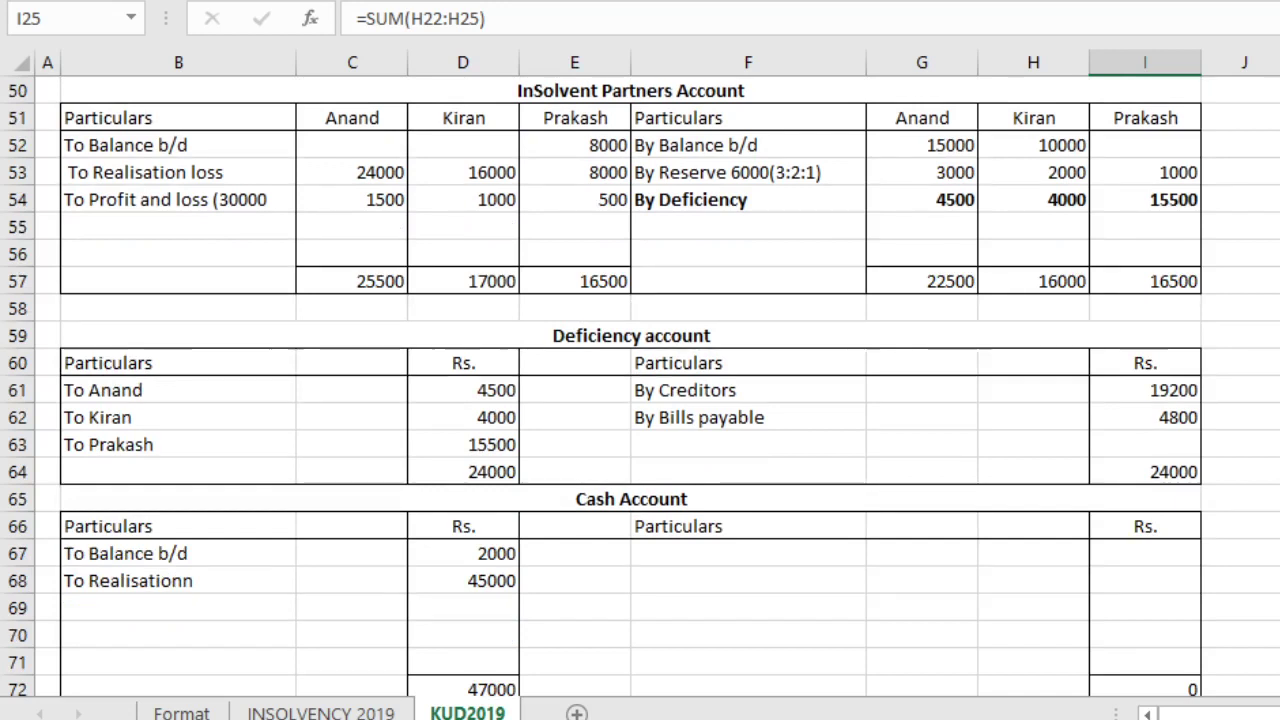
pyautogui.scroll(-2, 18, 449)
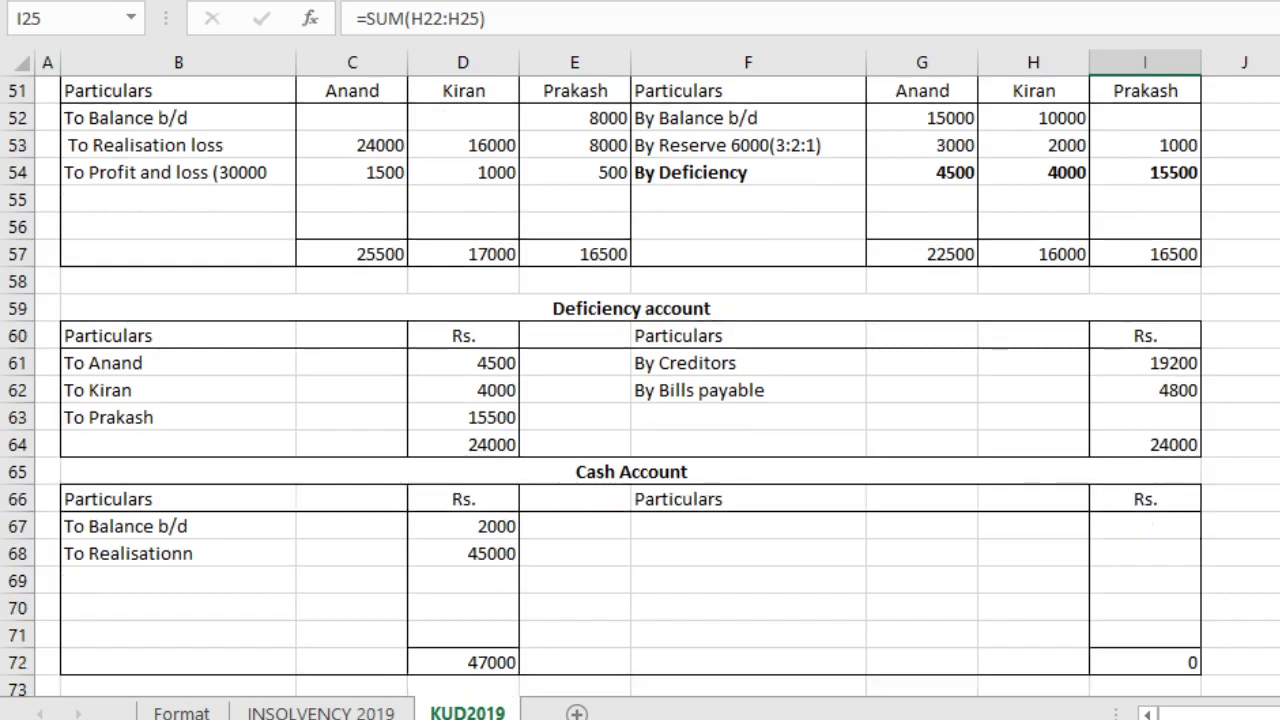
# Step: Correct the misspelt entry in B68 of the Cash Account to read To Realisation
pyautogui.click(140, 529)
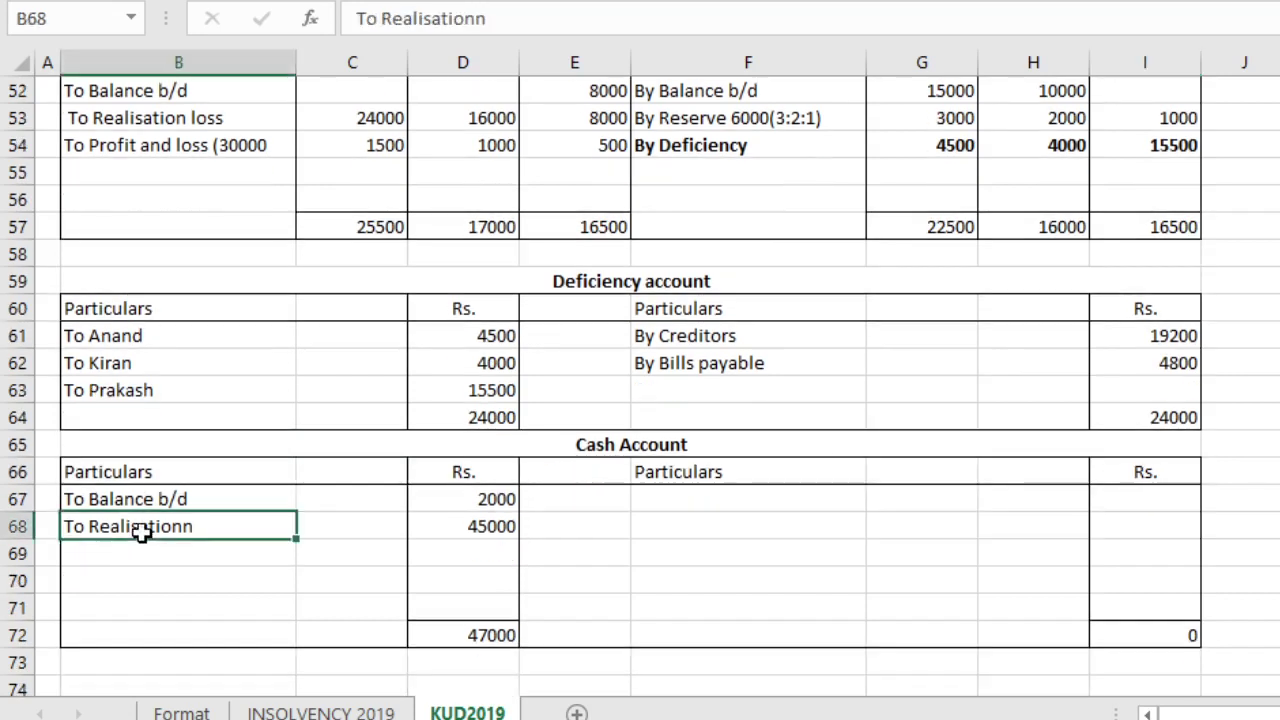
pyautogui.doubleClick(208, 526)
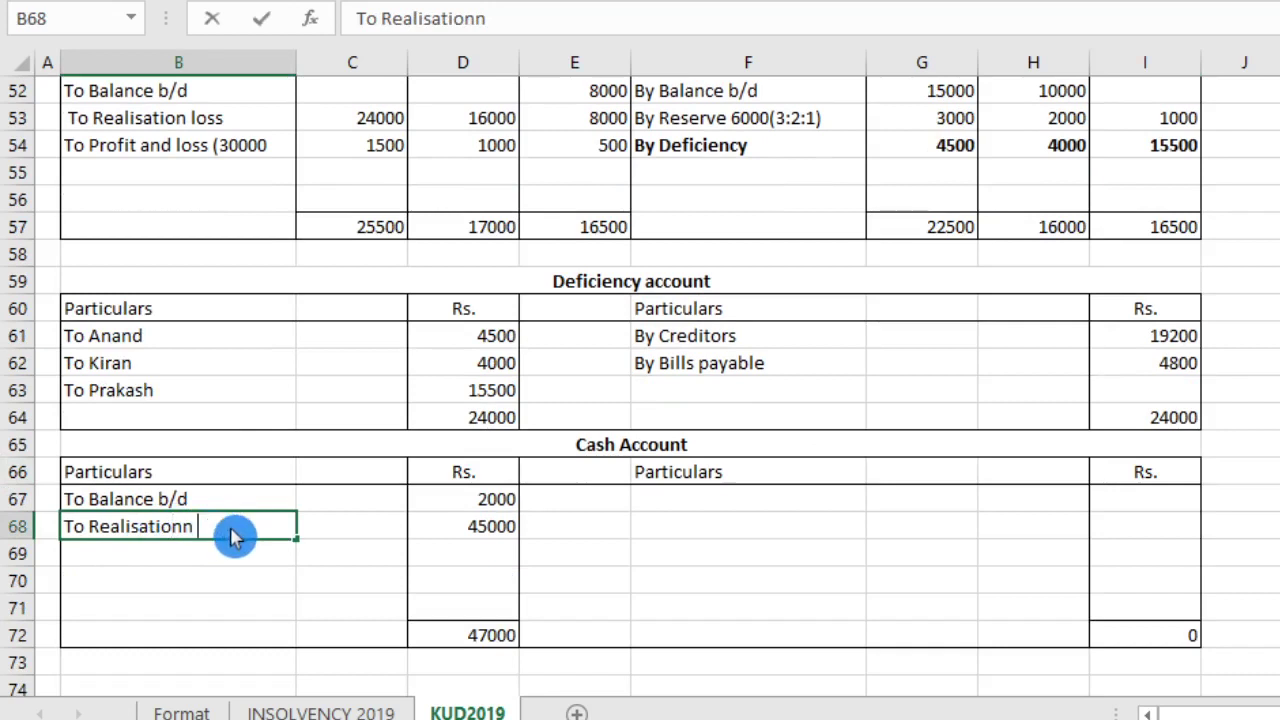
pyautogui.press('BackSpace')
pyautogui.press('Return')
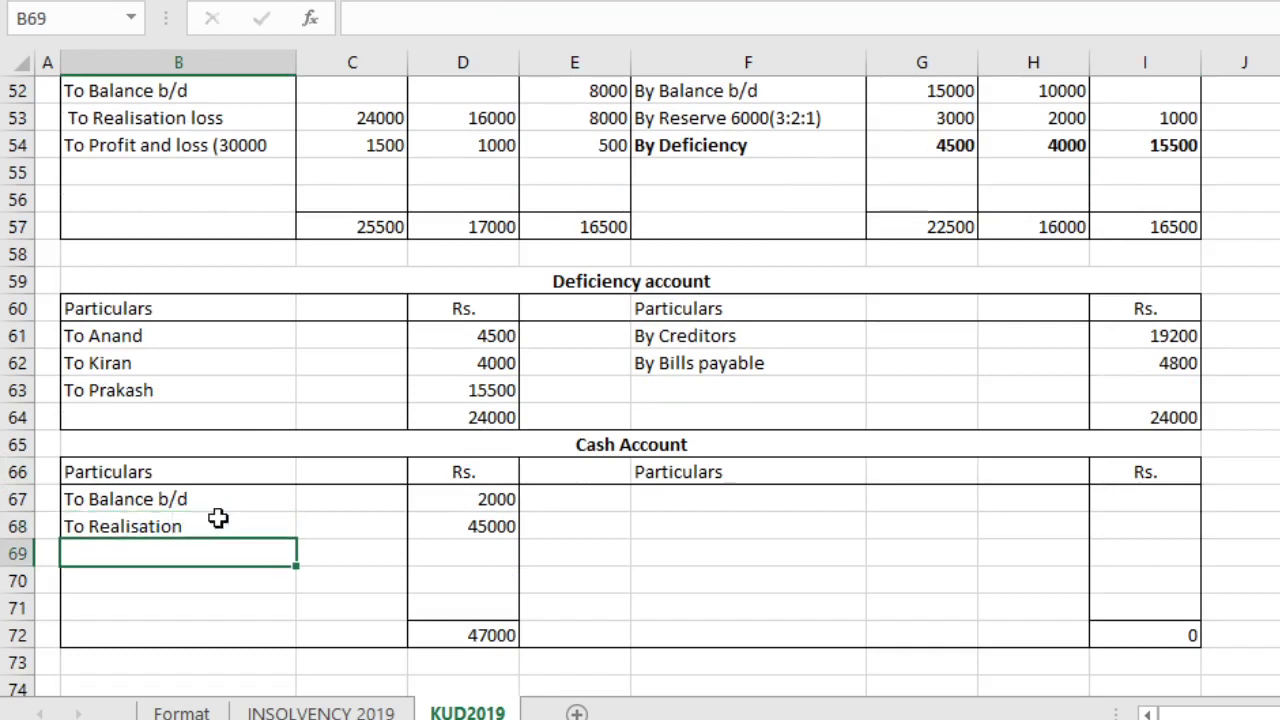
# Step: Record the To entry for the first-listed partner in B69 of the Cash Account with an amount of 3000 in D69
pyautogui.write('To A')
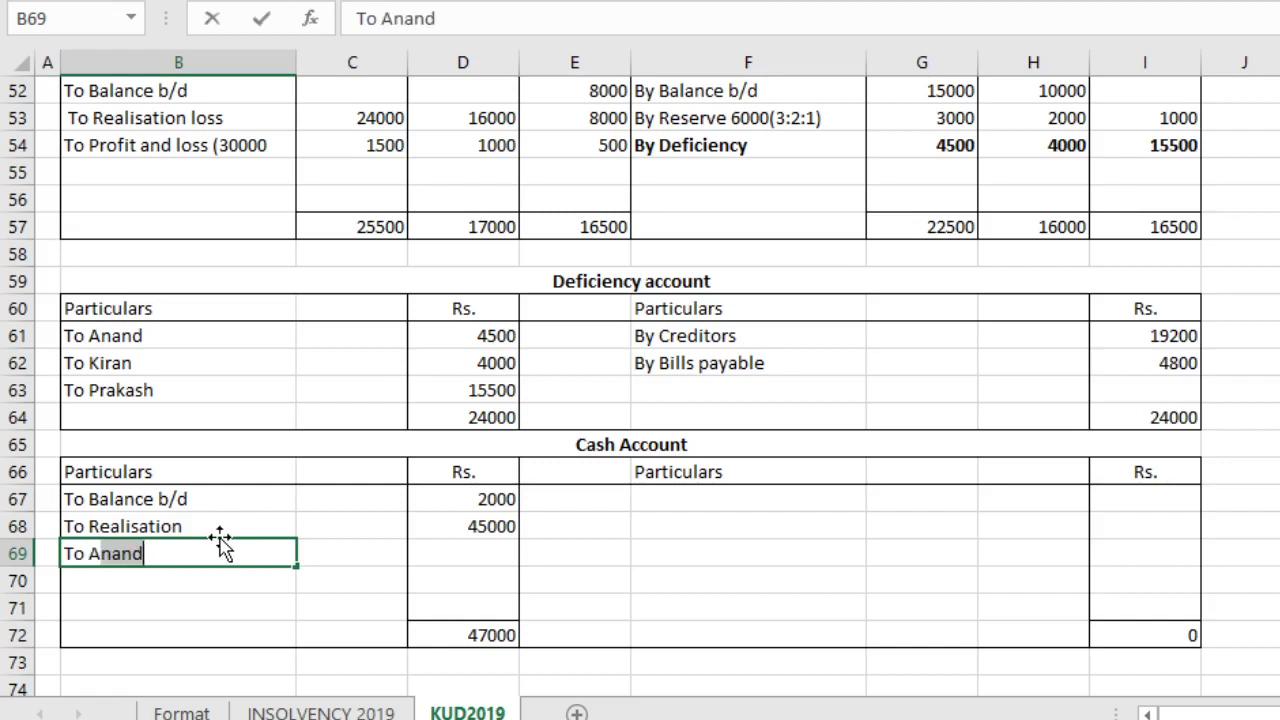
pyautogui.press('Tab')
pyautogui.press('Tab')
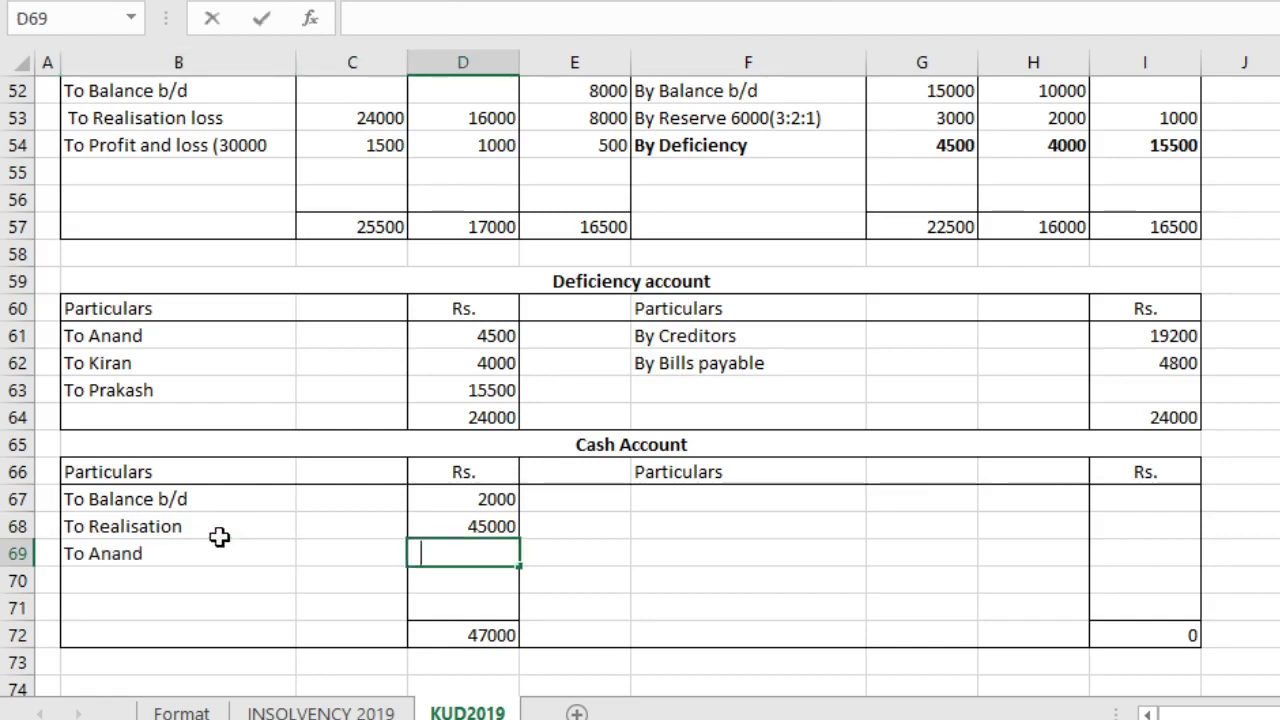
pyautogui.write('3000')
pyautogui.press('Return')
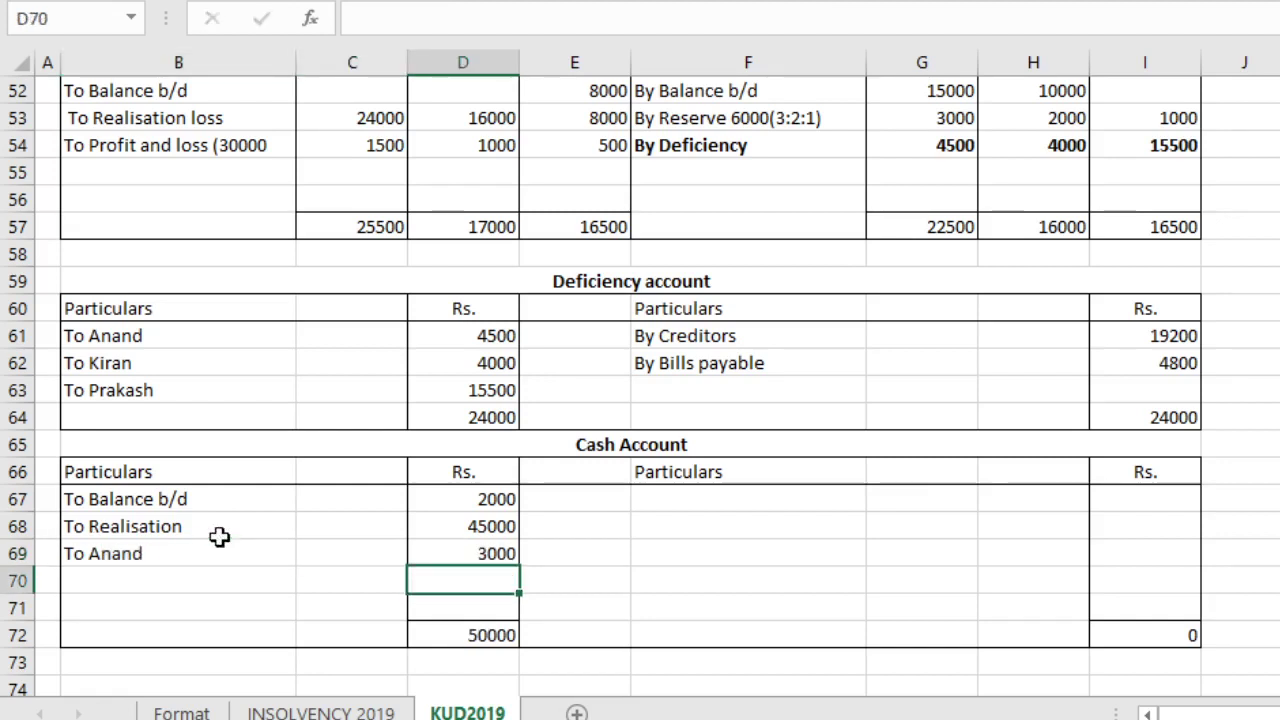
# Step: Record the To entry for the second-listed partner in B70 of the Cash Account with an amount of 1000 in D70
pyautogui.press('Left')
pyautogui.press('Left')
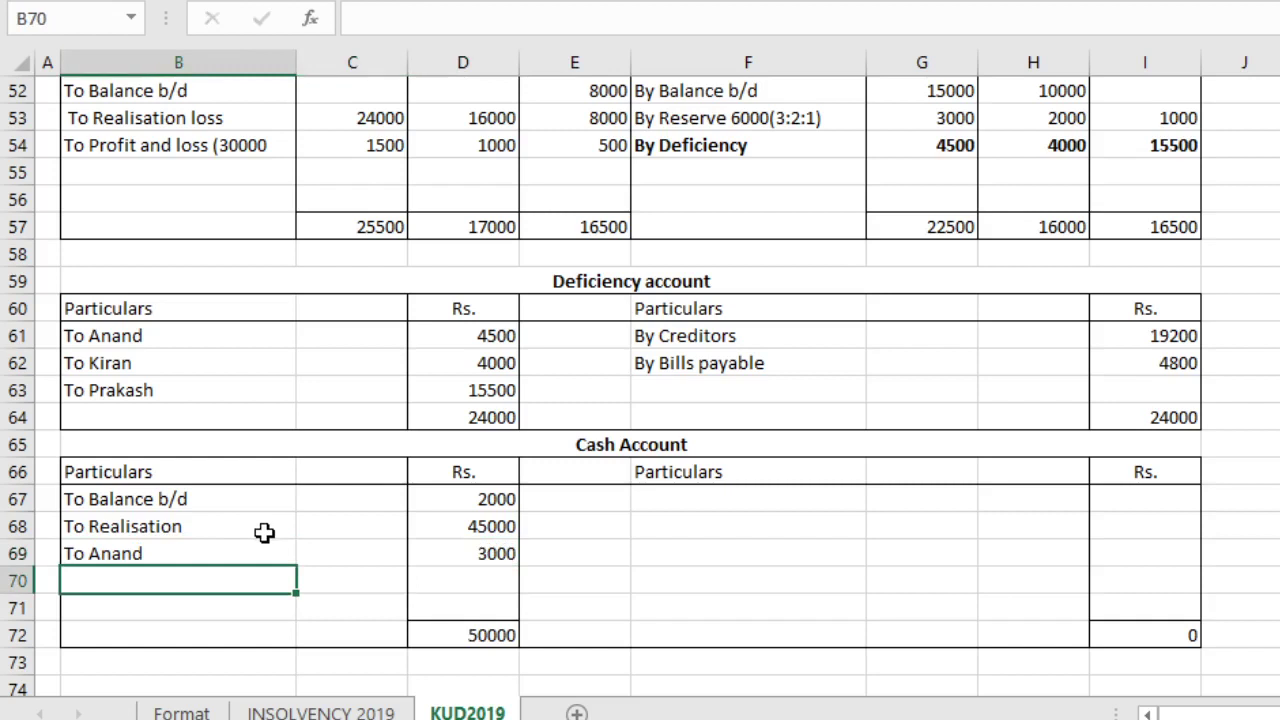
pyautogui.write('To Kiran')
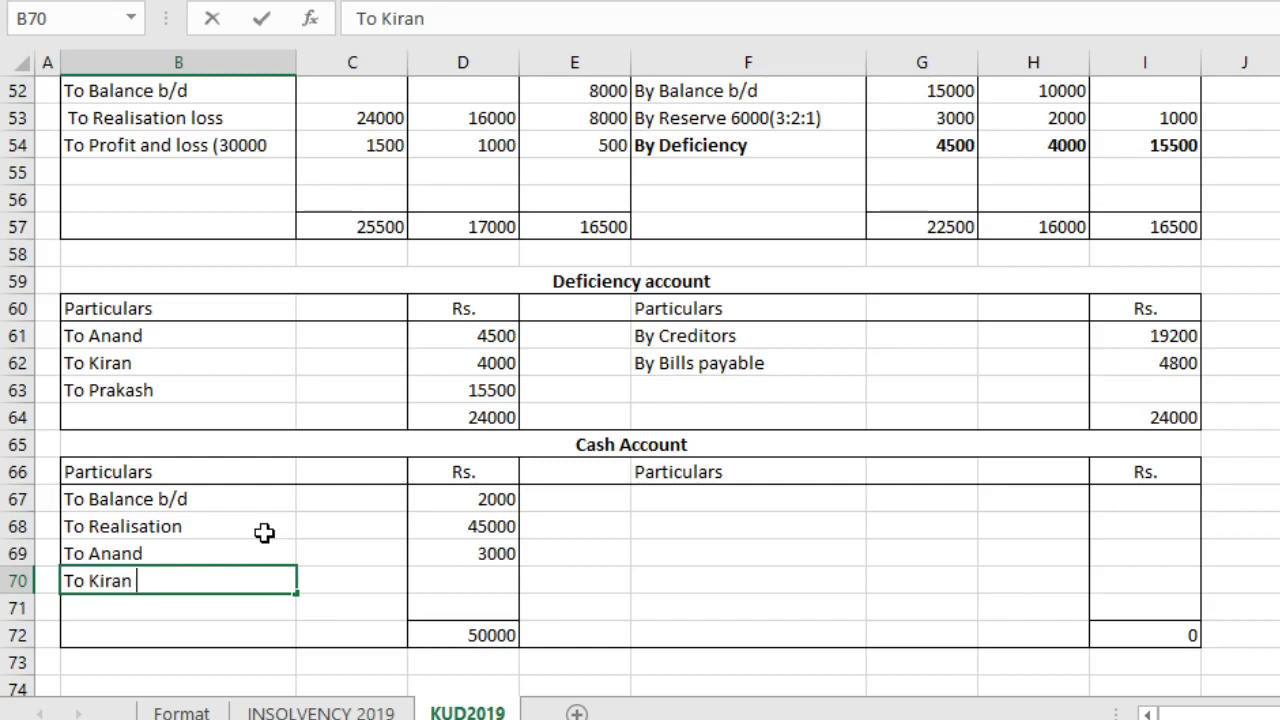
pyautogui.click(443, 581)
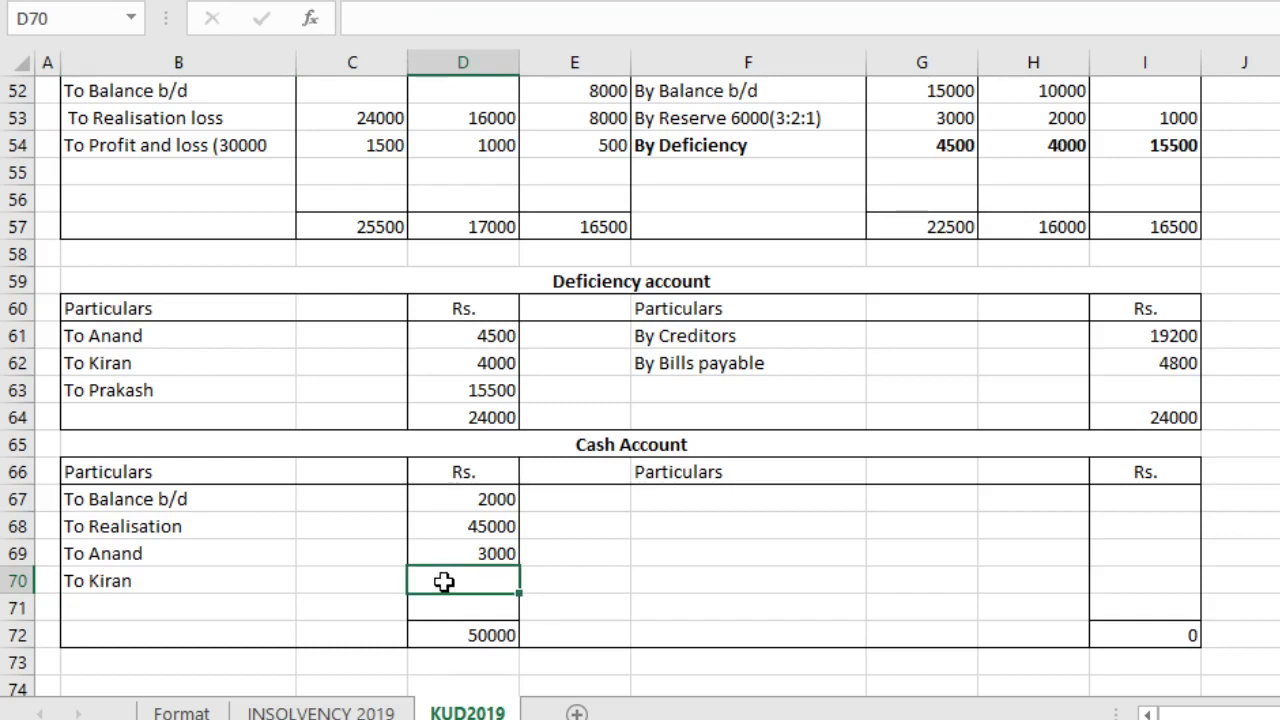
pyautogui.click(443, 581)
pyautogui.write('1000')
pyautogui.press('Return')
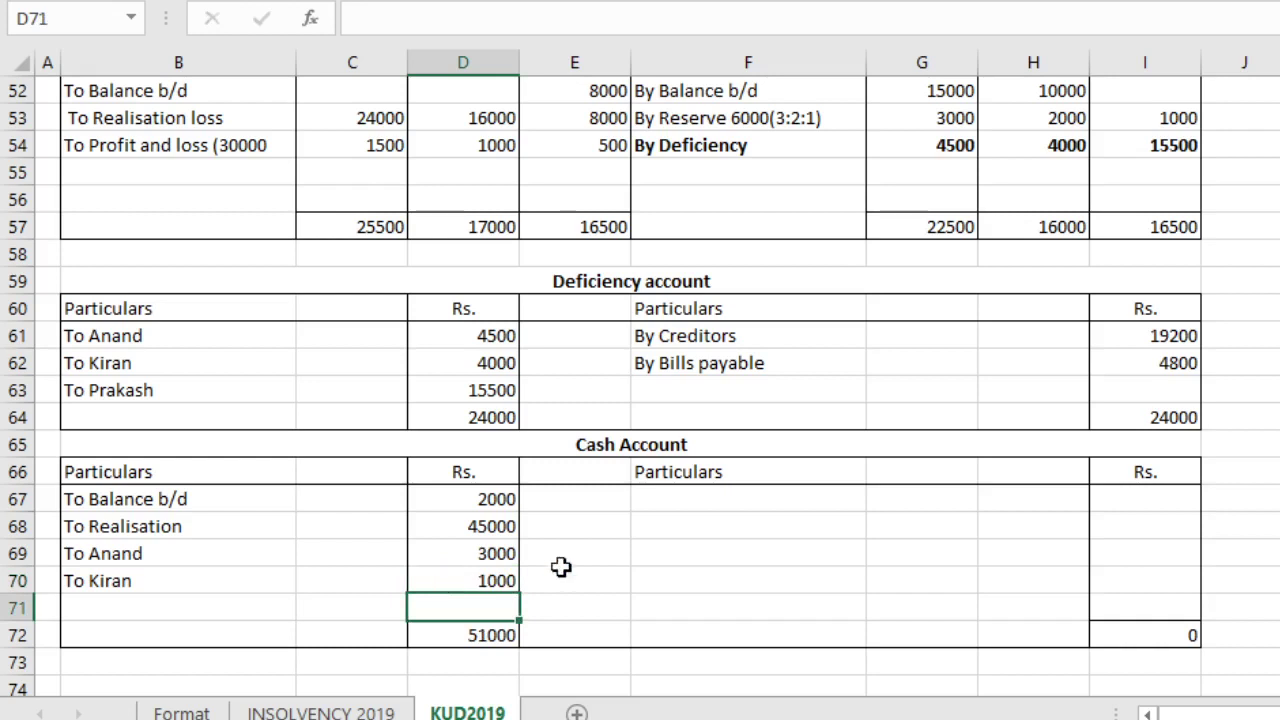
# Step: Record By Creditors in F67 of the Cash Account with an amount of 40800 in I67
pyautogui.click(645, 500)
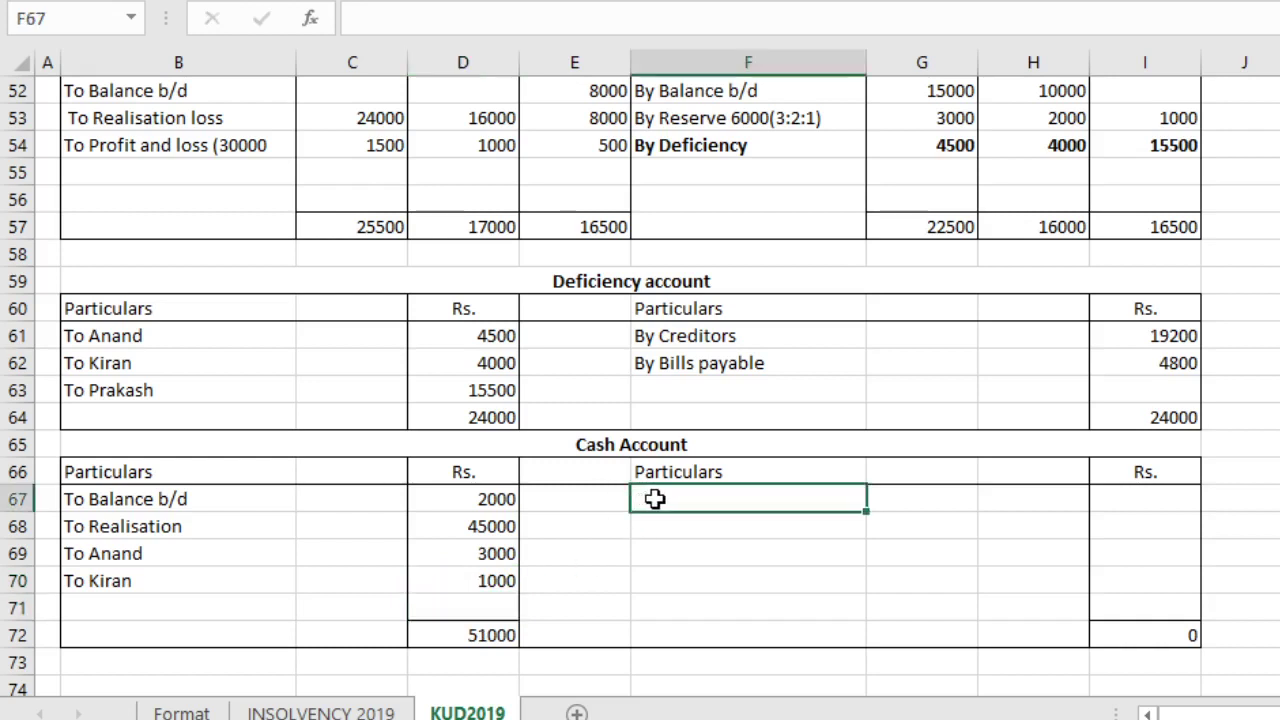
pyautogui.click(654, 503)
pyautogui.write('B')
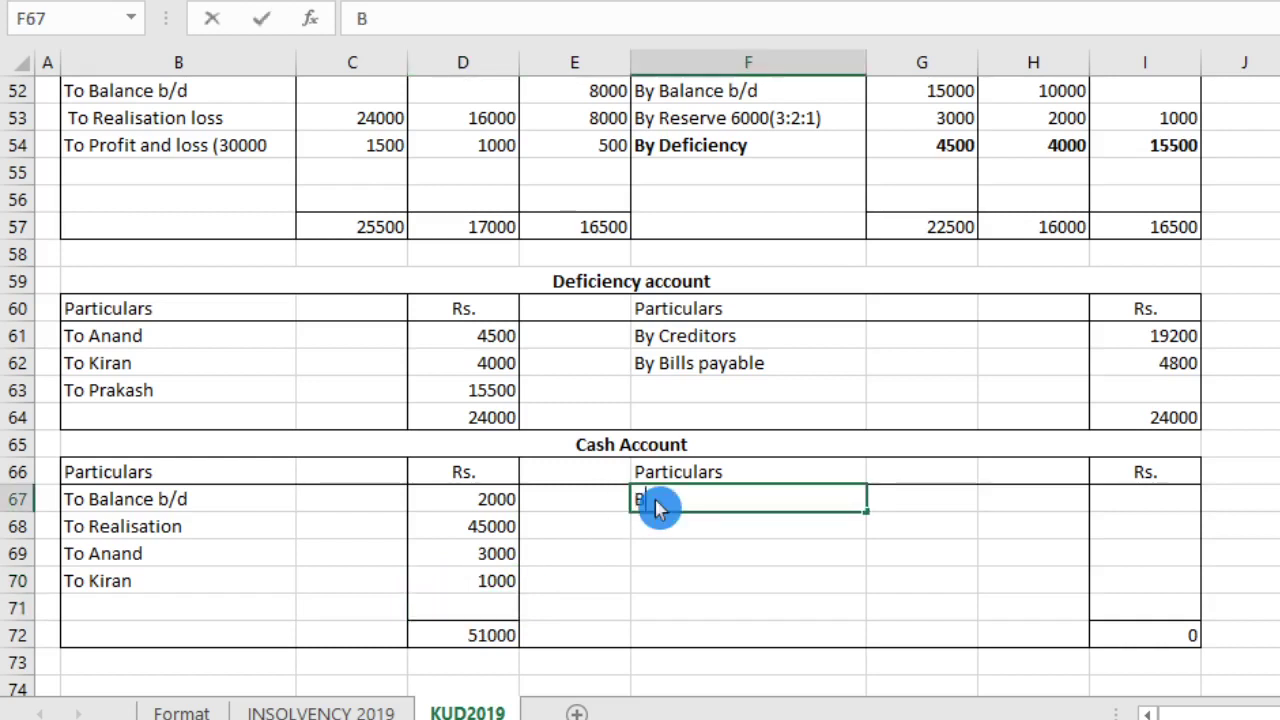
pyautogui.write('y Creditors')
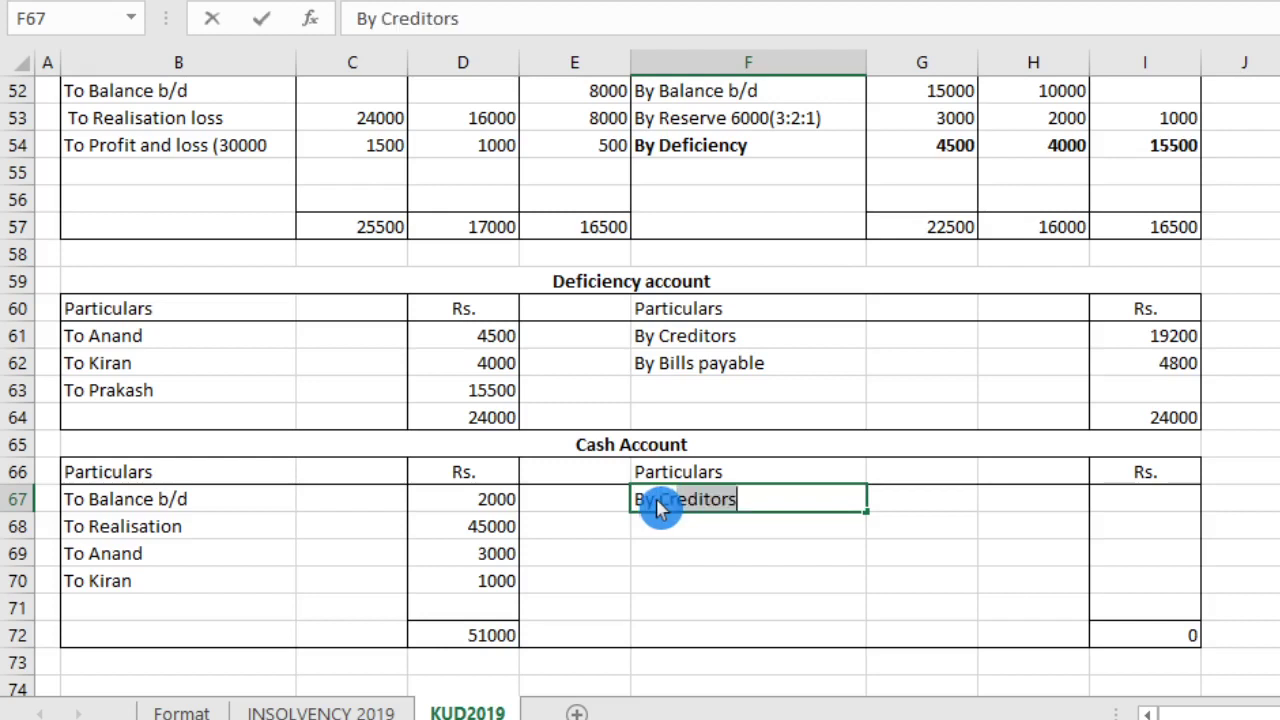
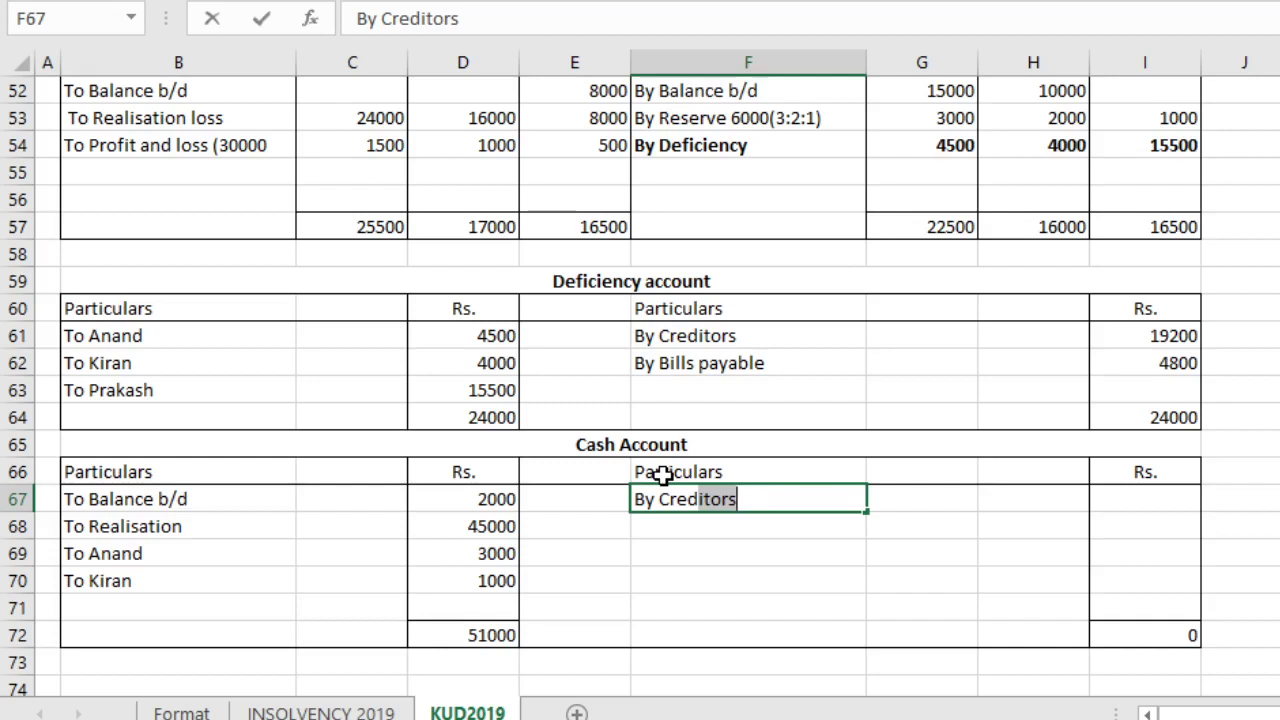
pyautogui.click(1128, 512)
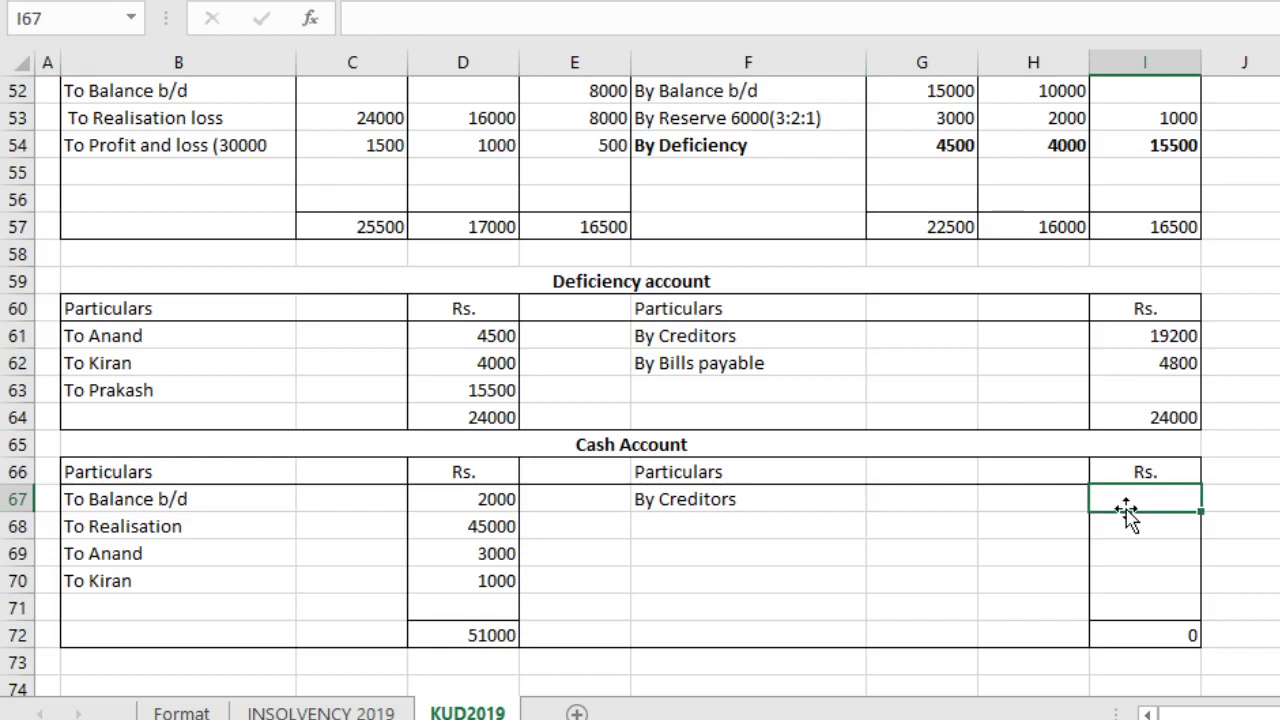
pyautogui.write('40800')
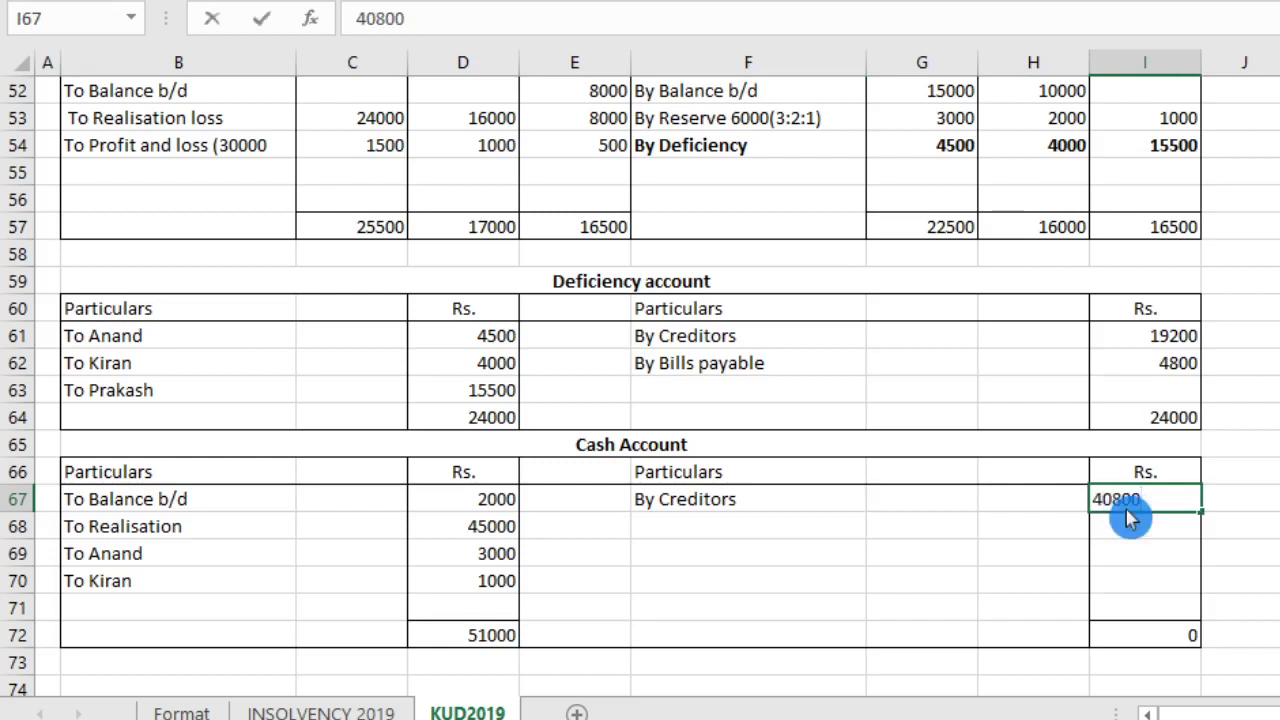
pyautogui.click(1128, 516)
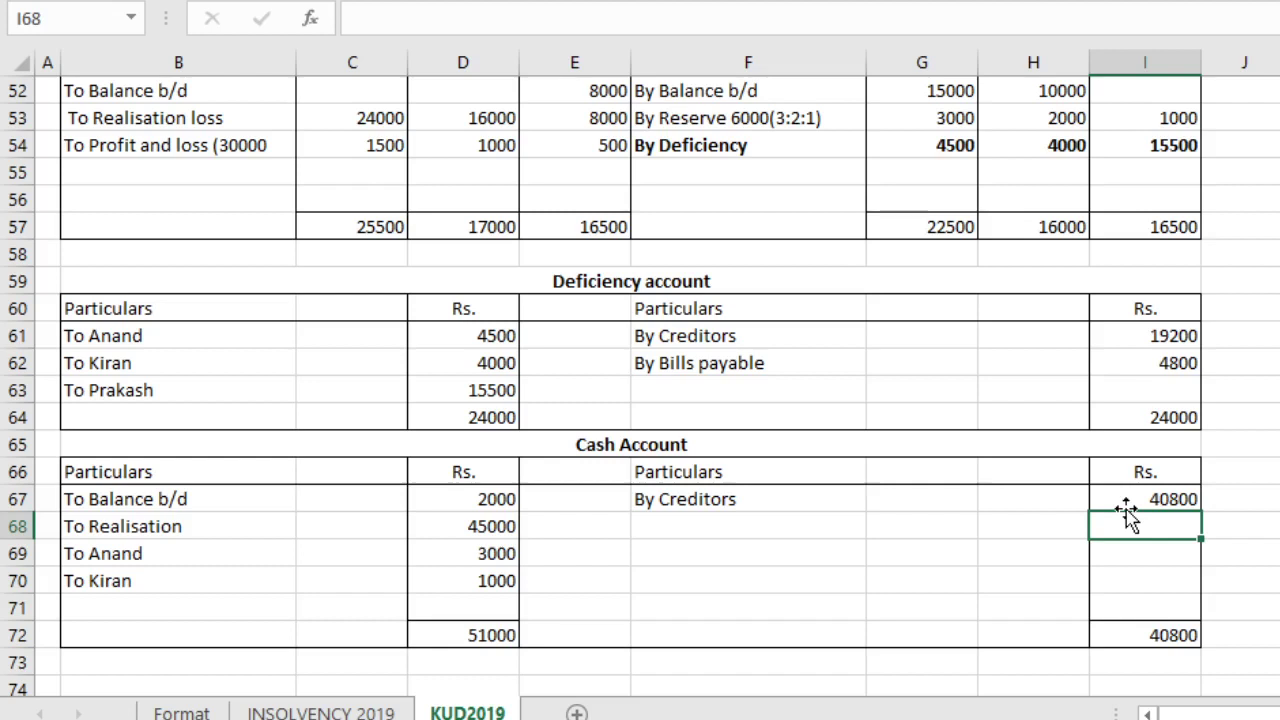
# Step: Record By Bills payable in F68 of the Cash Account with an amount of 10200 in I68
pyautogui.press('Left')
pyautogui.press('Left')
pyautogui.press('Left')
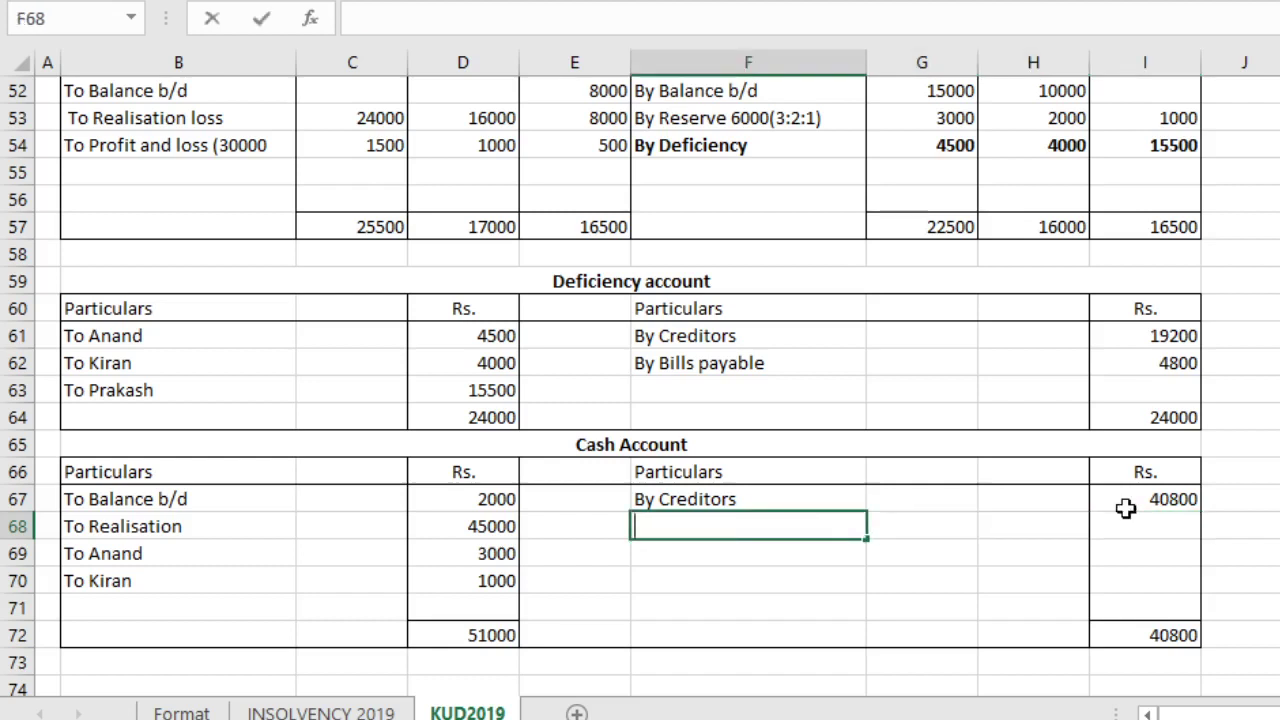
pyautogui.write('By Bills payable')
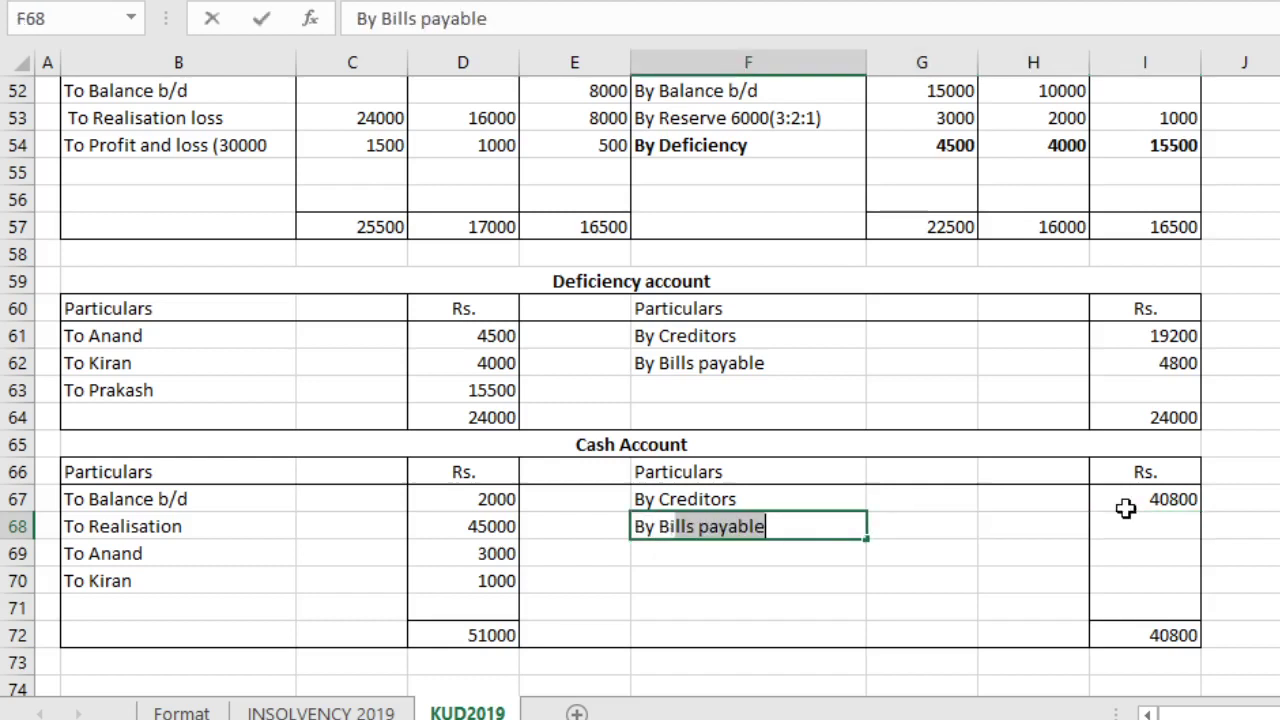
pyautogui.press('Return')
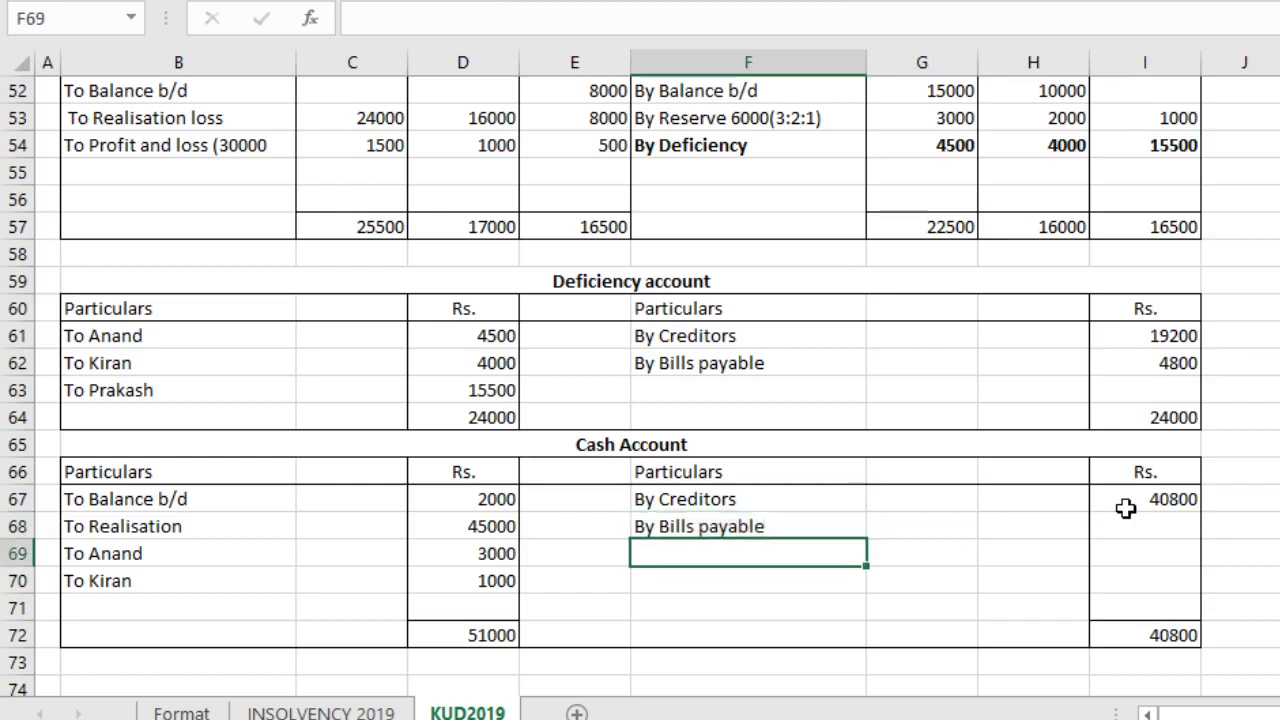
pyautogui.click(1126, 509)
pyautogui.click(1147, 529)
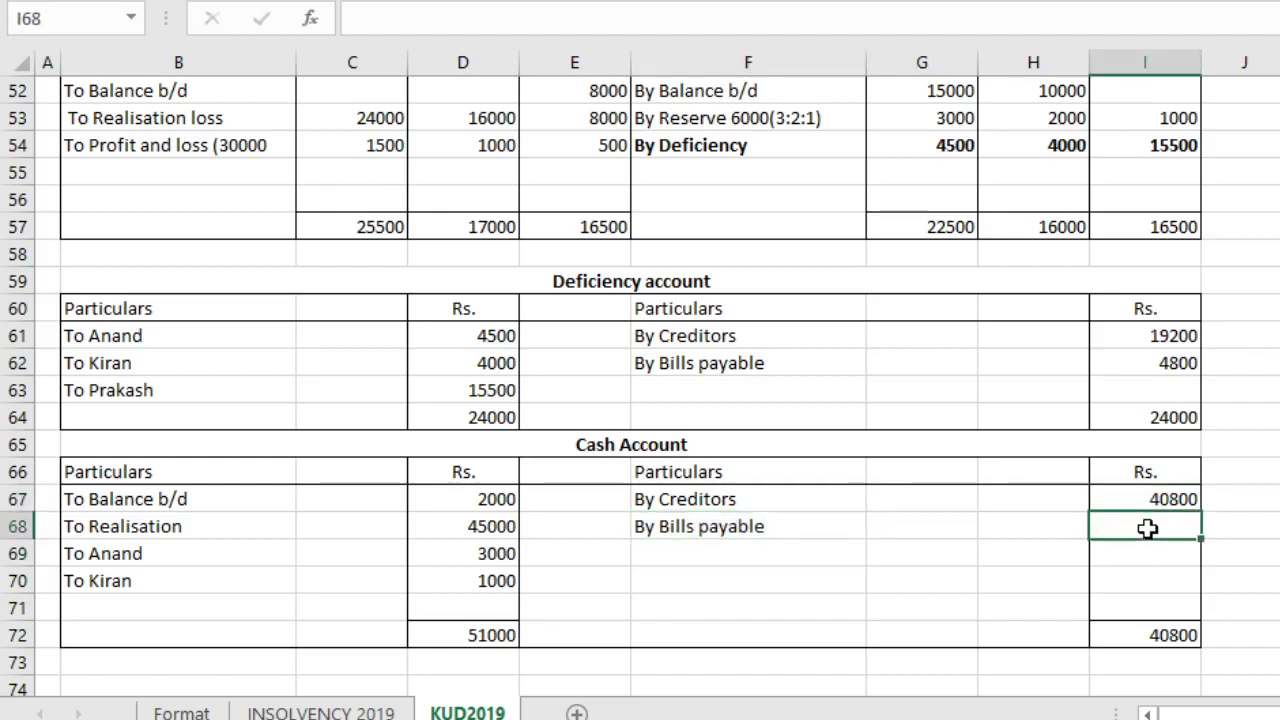
pyautogui.write('10200')
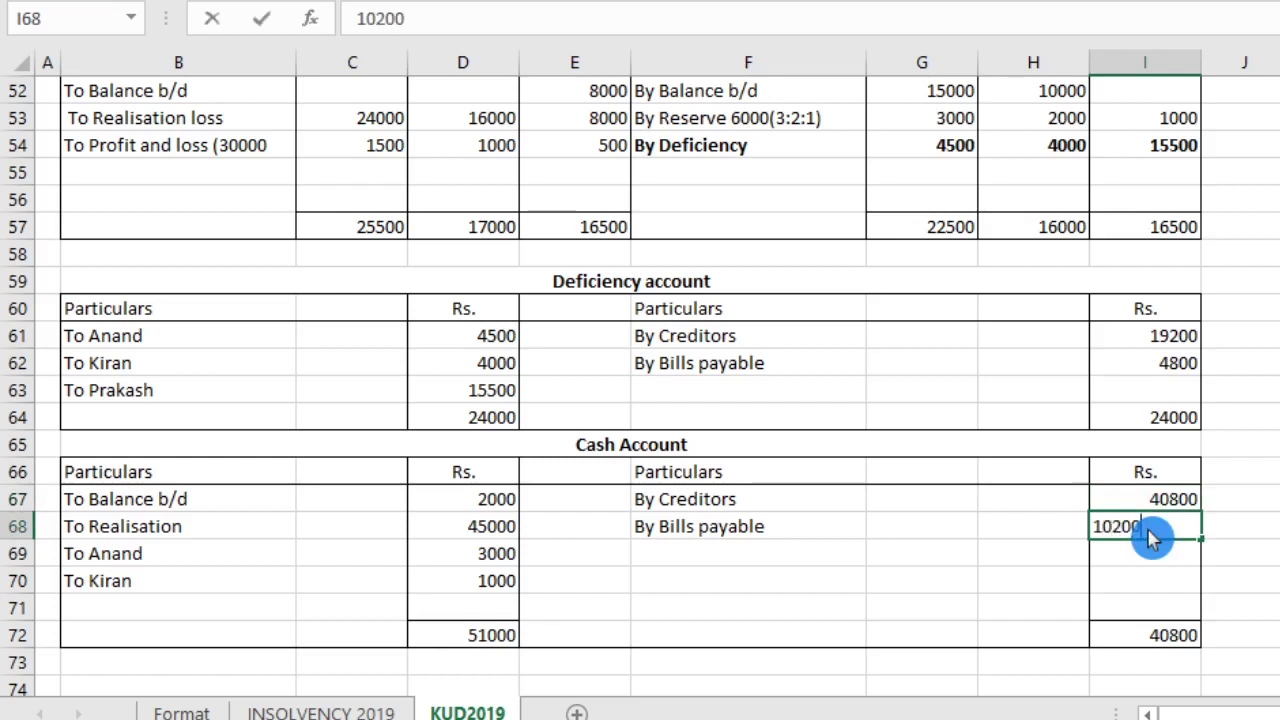
pyautogui.press('Return')
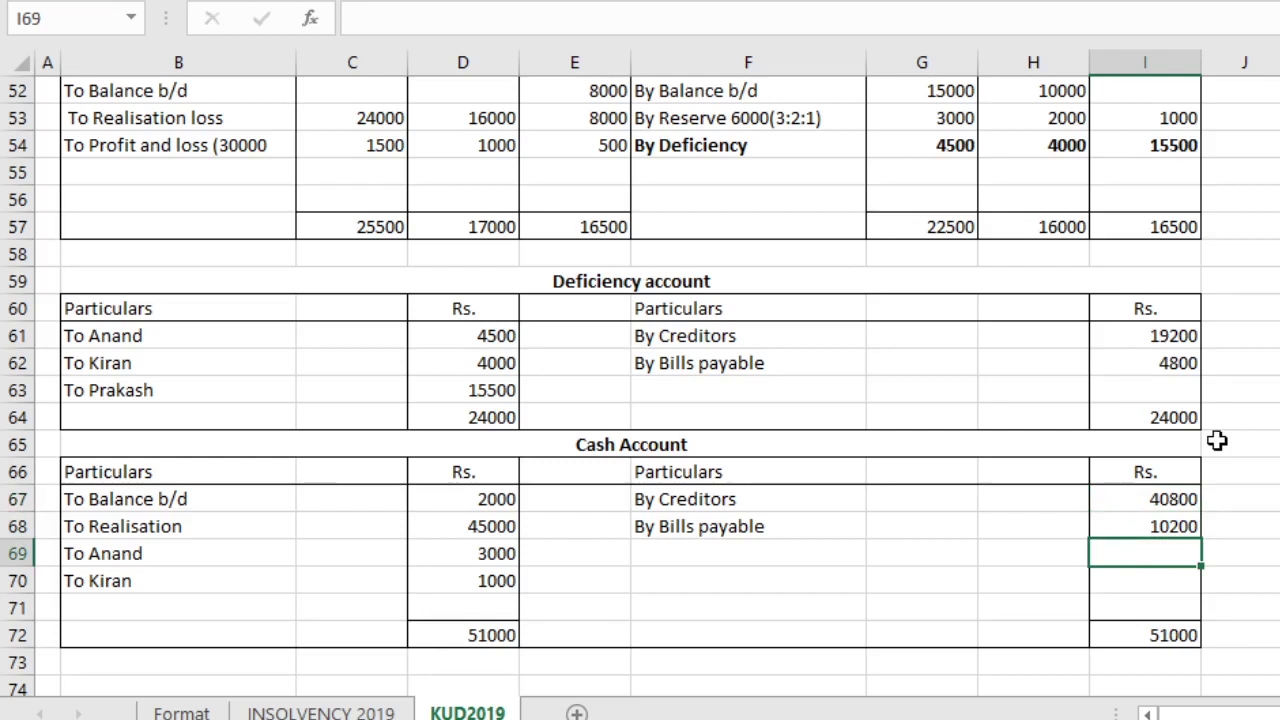
# Step: Add a bottom border under D63 and I63 to rule off the totals in the Deficiency account
pyautogui.click(478, 398)
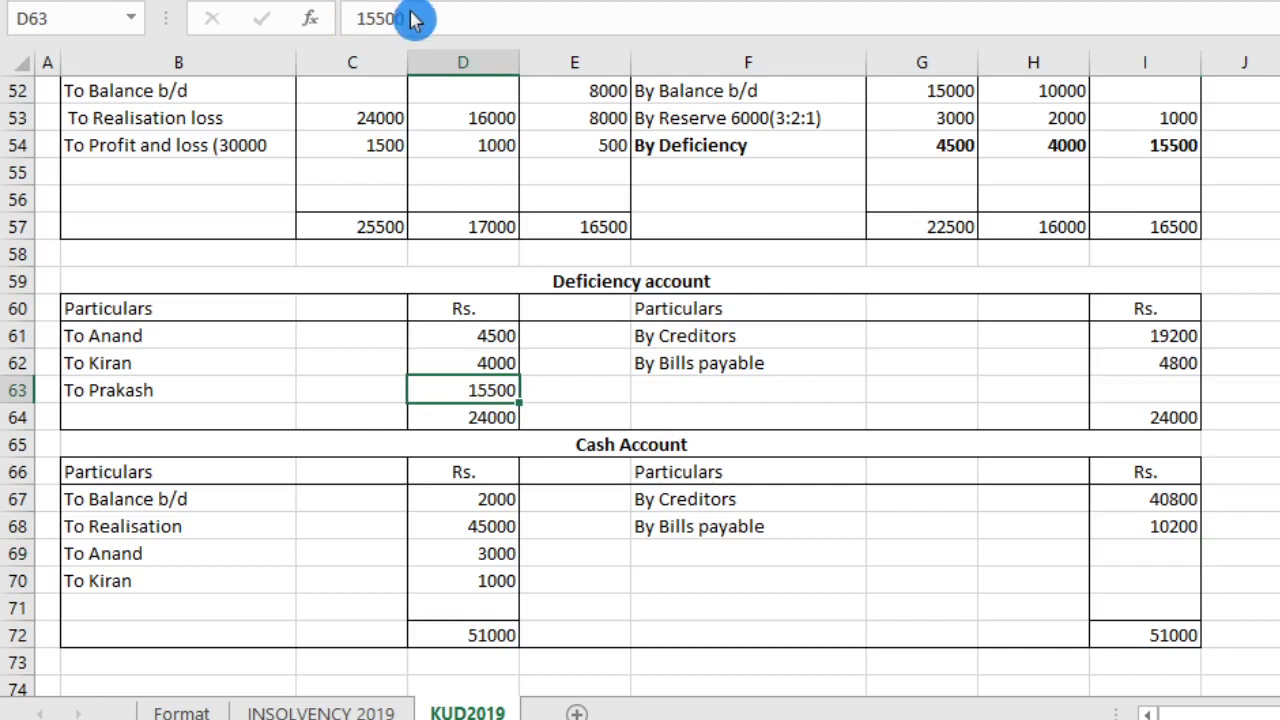
pyautogui.click(1174, 397)
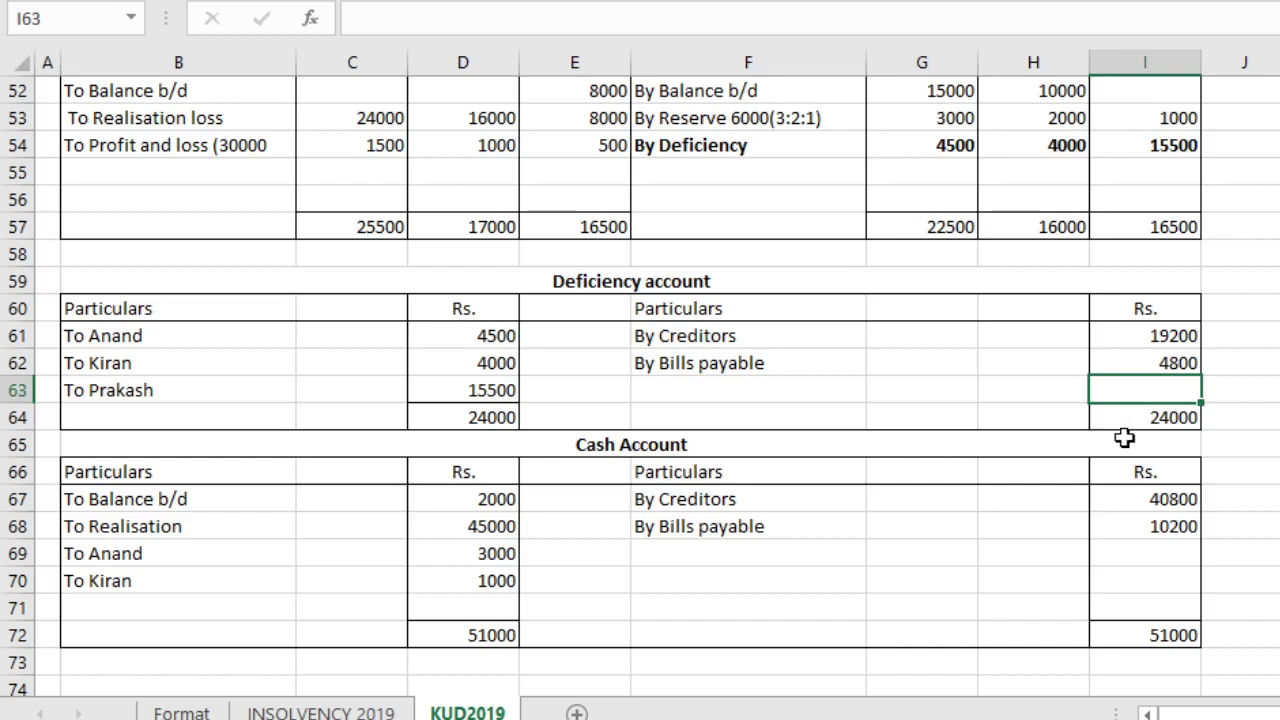
pyautogui.click(1147, 419)
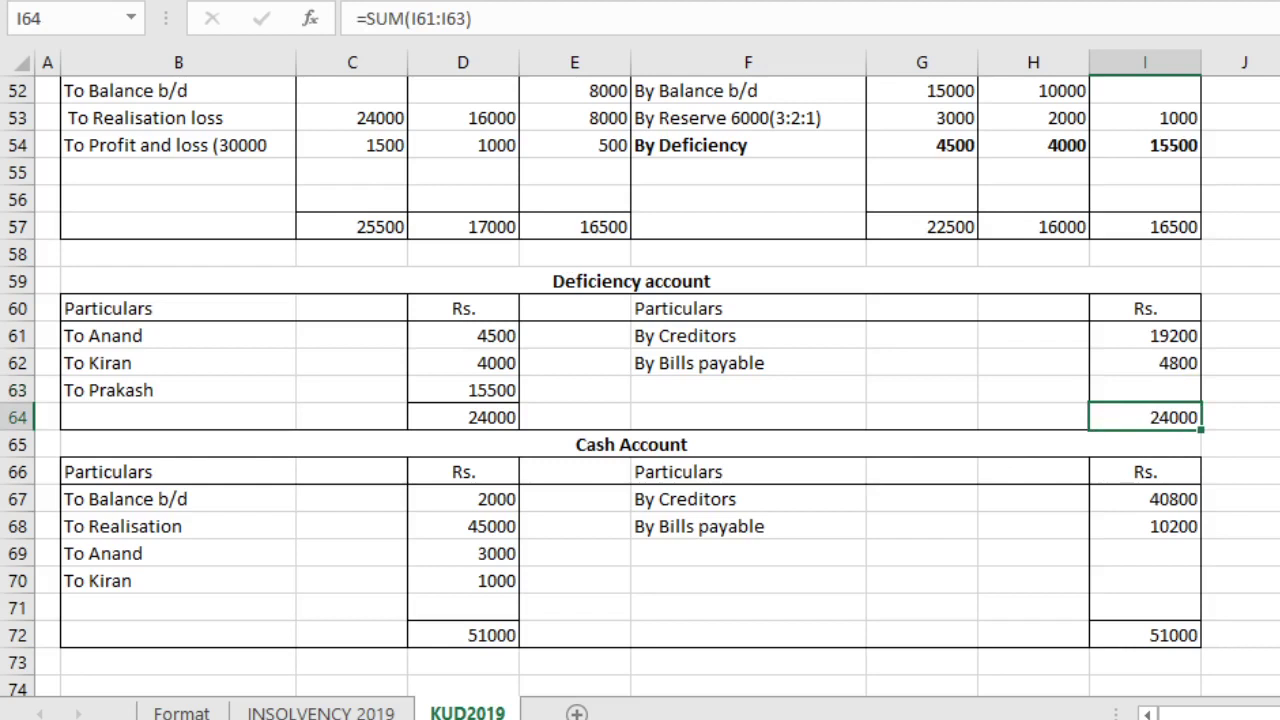
# Step: Enter By cash in F55, below By Deficiency in the InSolvent Partners Account
pyautogui.scroll(2, 603, 386)
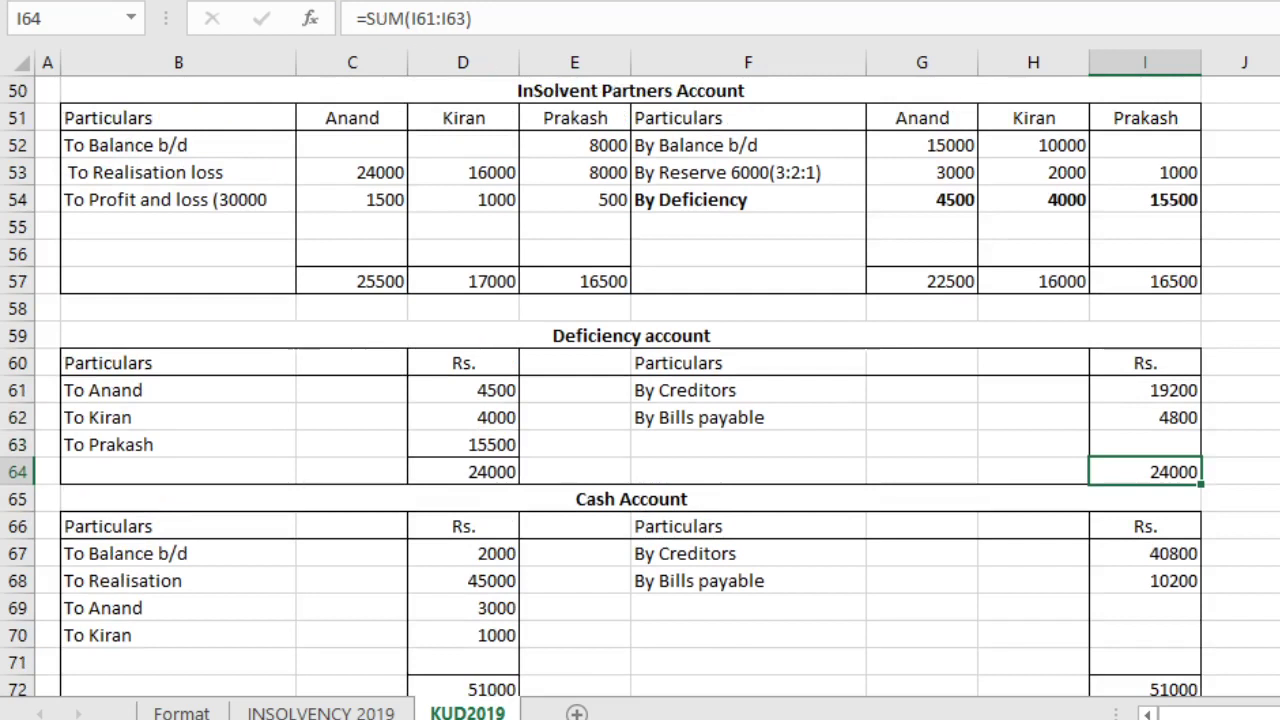
pyautogui.scroll(-5, 630, 386)
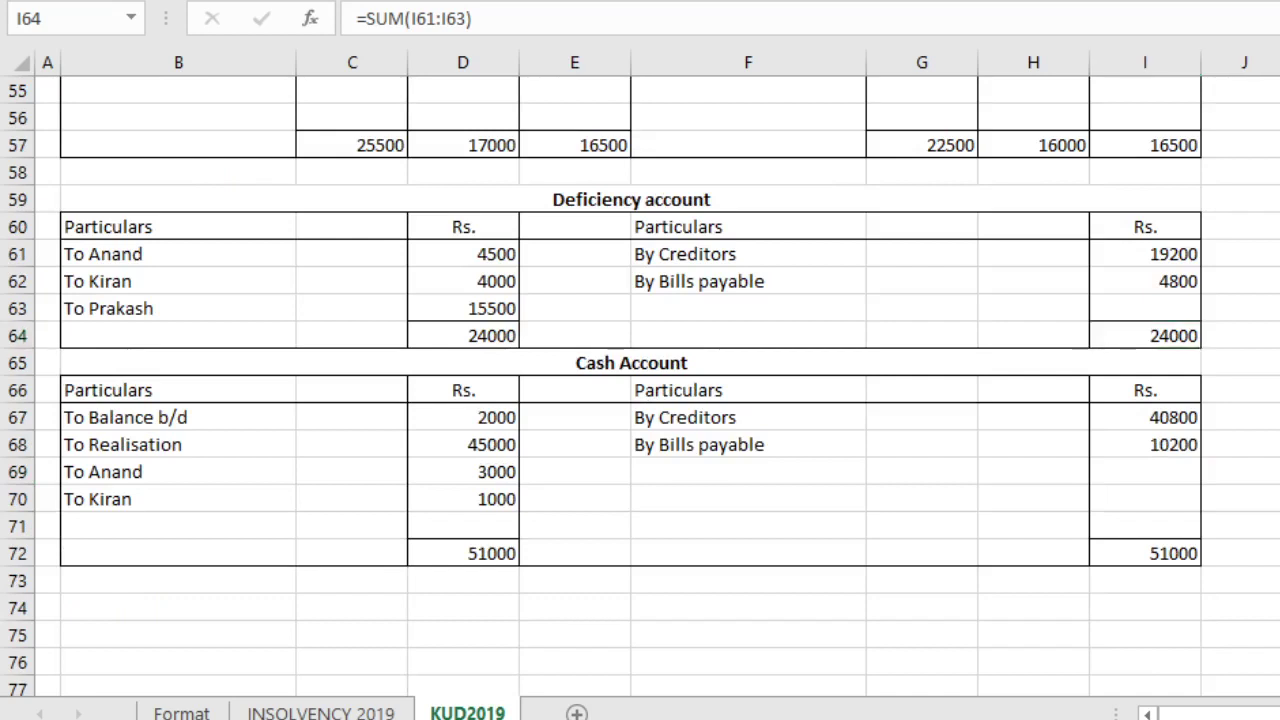
pyautogui.scroll(5, 1127, 613)
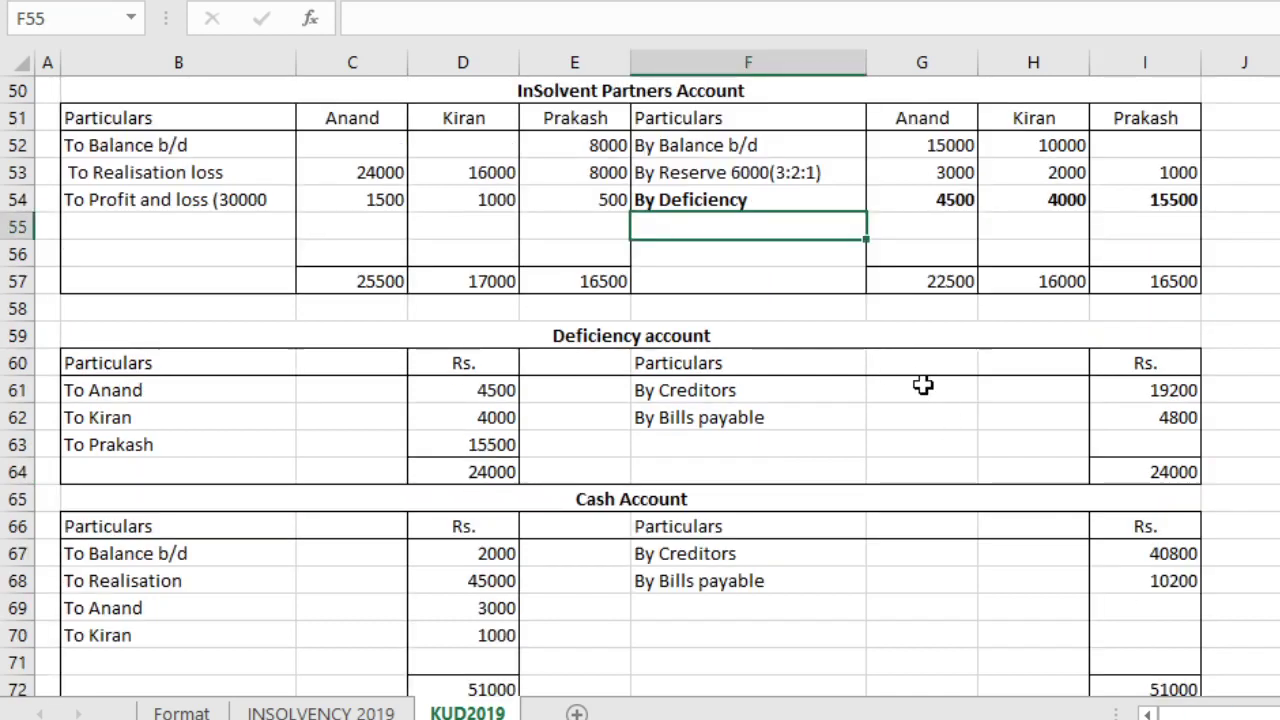
pyautogui.write('By cash')
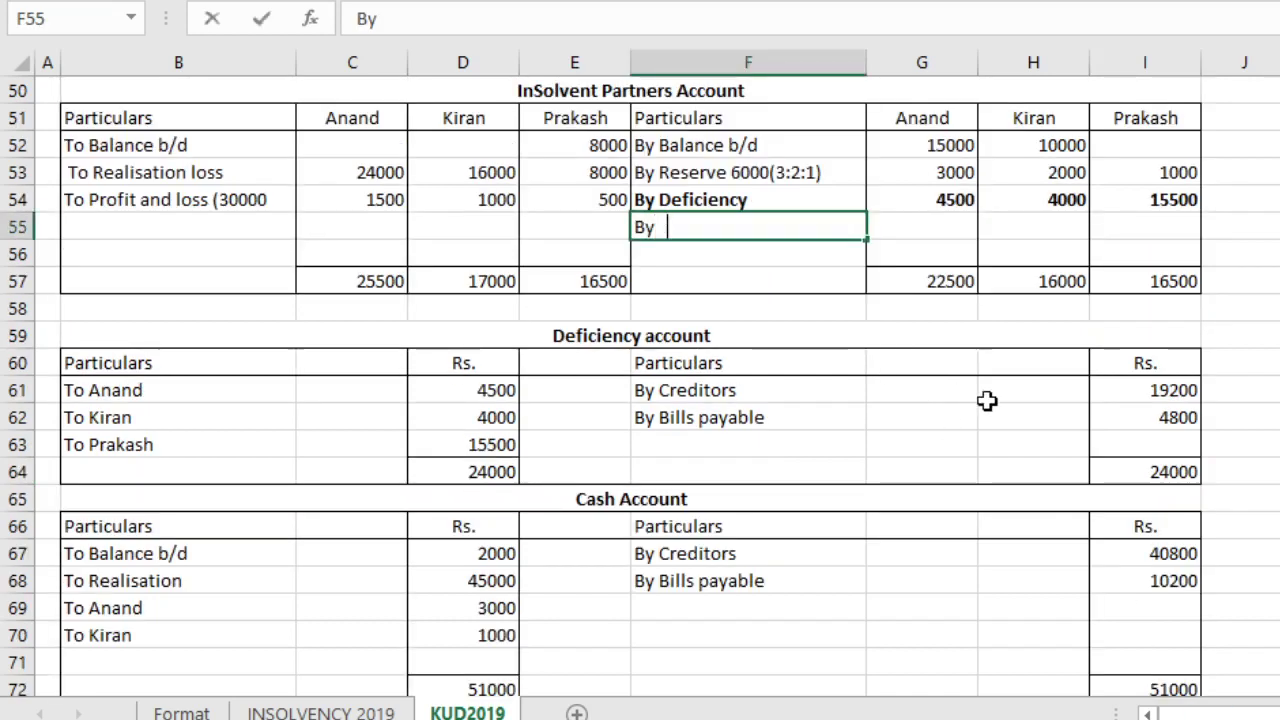
pyautogui.press('Tab')
pyautogui.press('Tab')
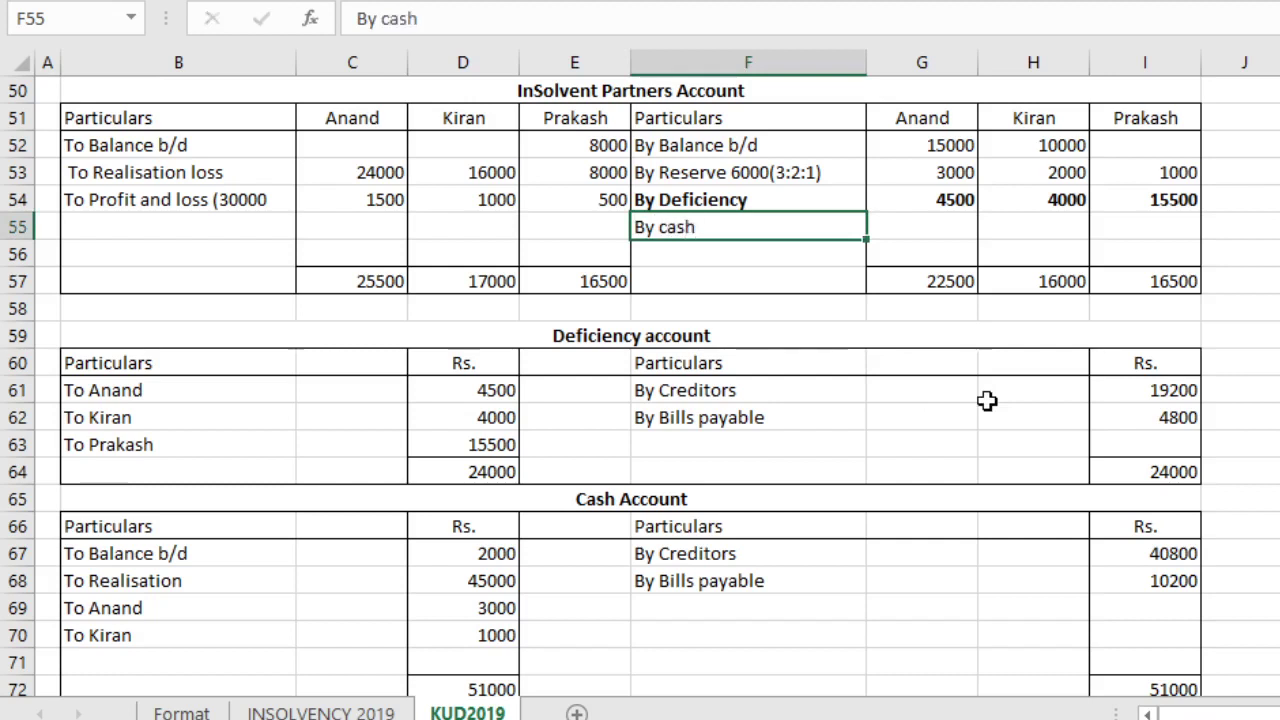
pyautogui.press('Down')
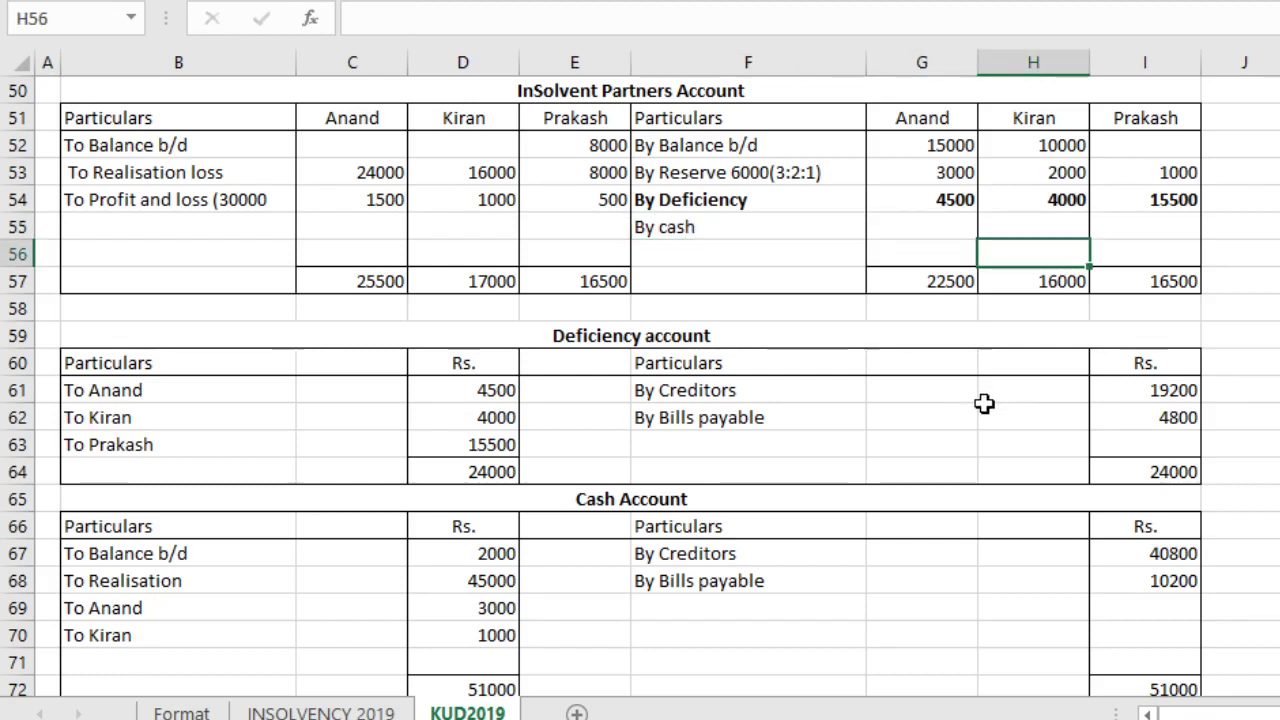
# Step: Fill in the By cash row with 3000 in G55 for the first-listed partner and 1000 in H55 for the second
pyautogui.click(943, 233)
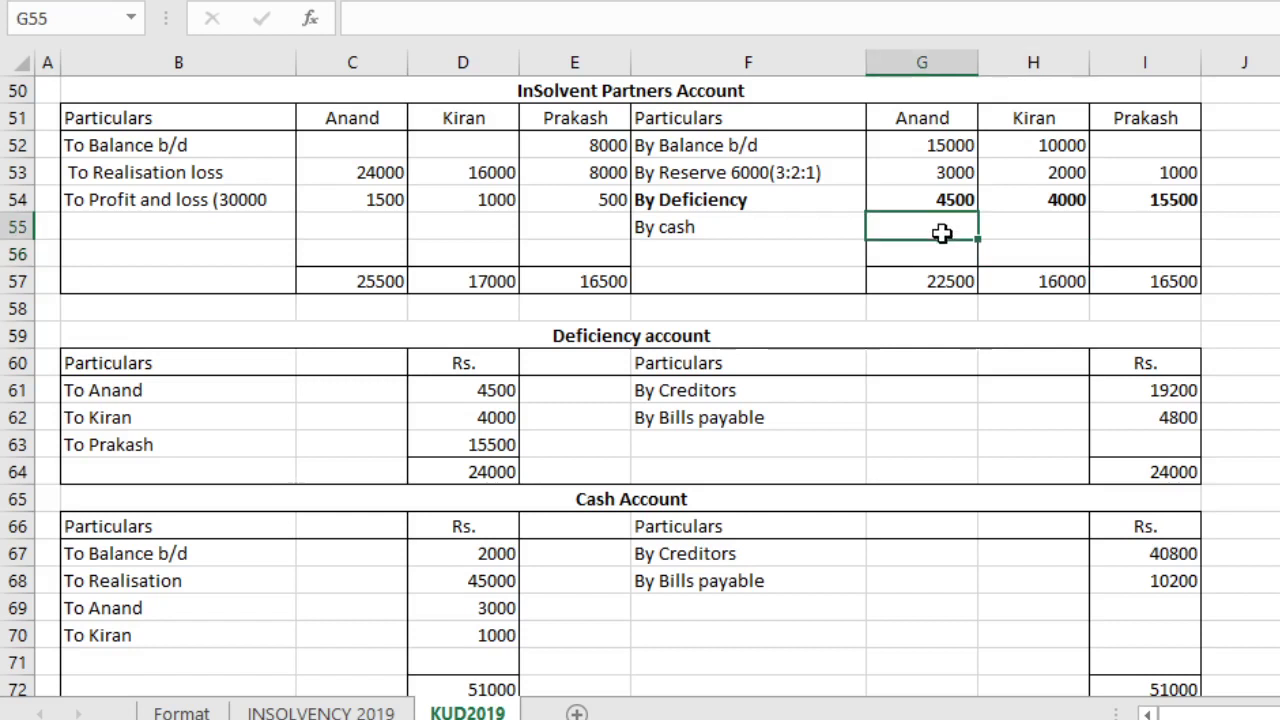
pyautogui.write('3000')
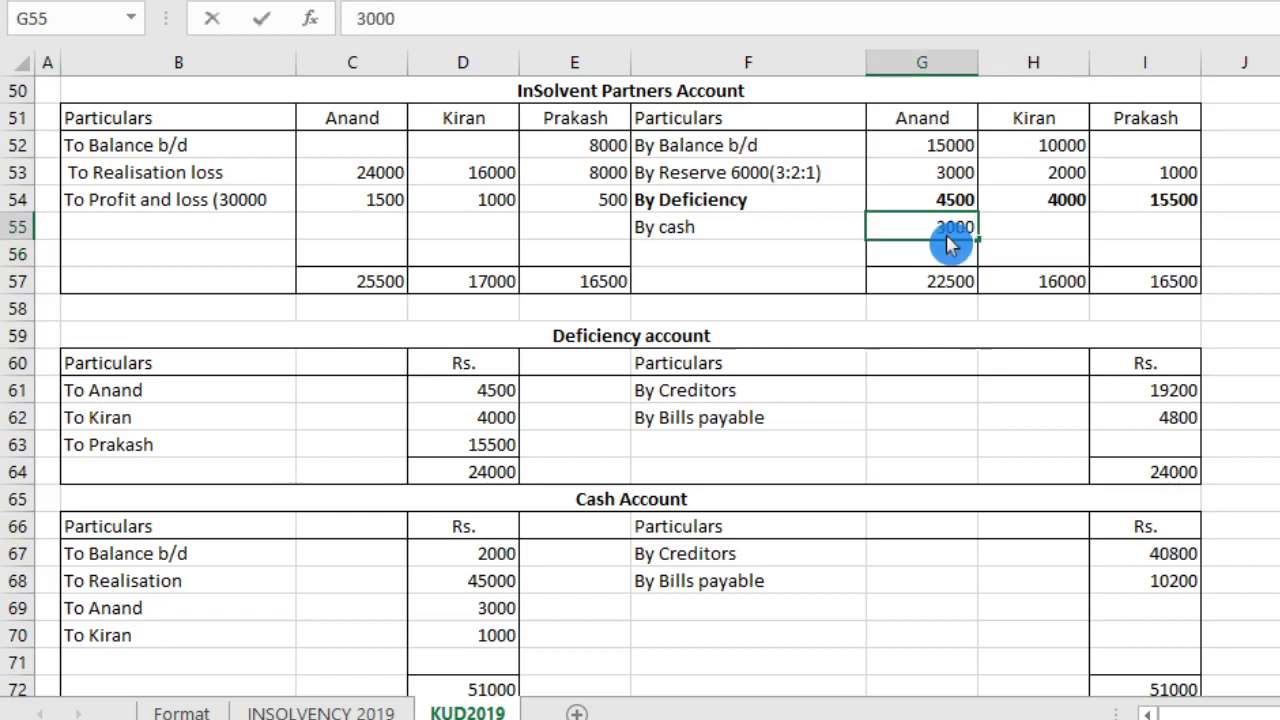
pyautogui.click(1048, 235)
pyautogui.click(1050, 245)
pyautogui.write('1000')
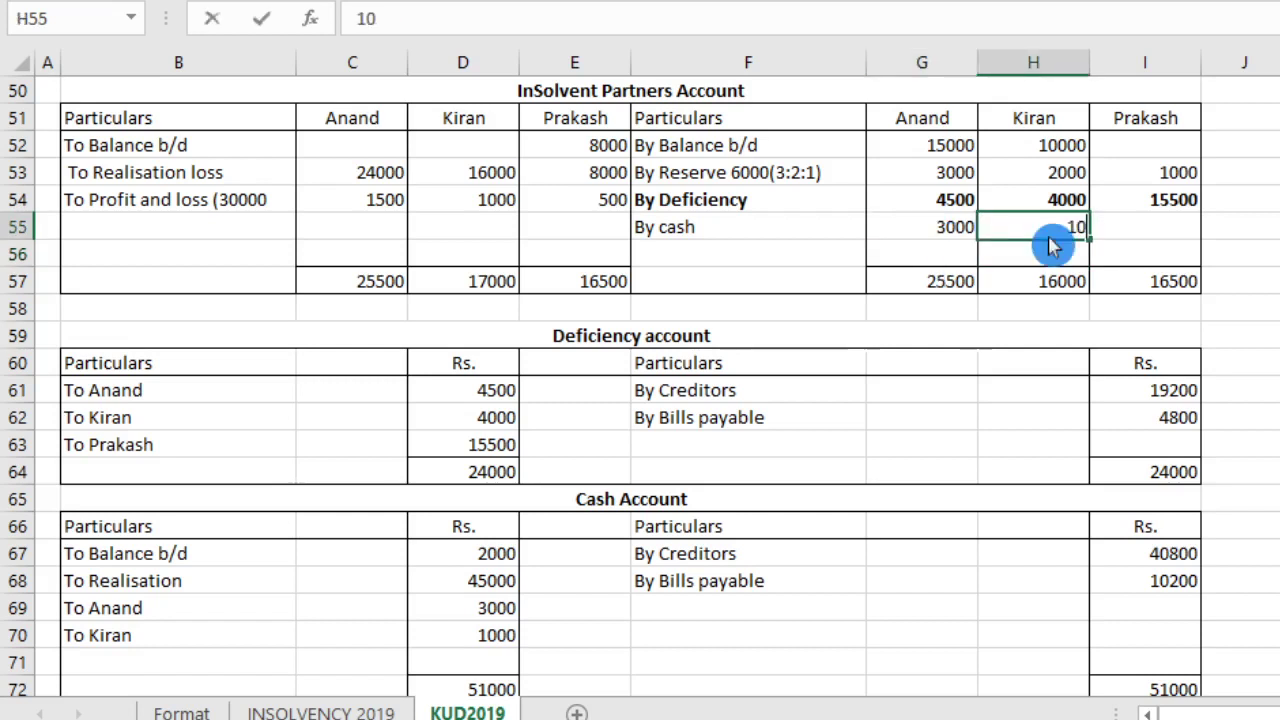
pyautogui.click(1010, 336)
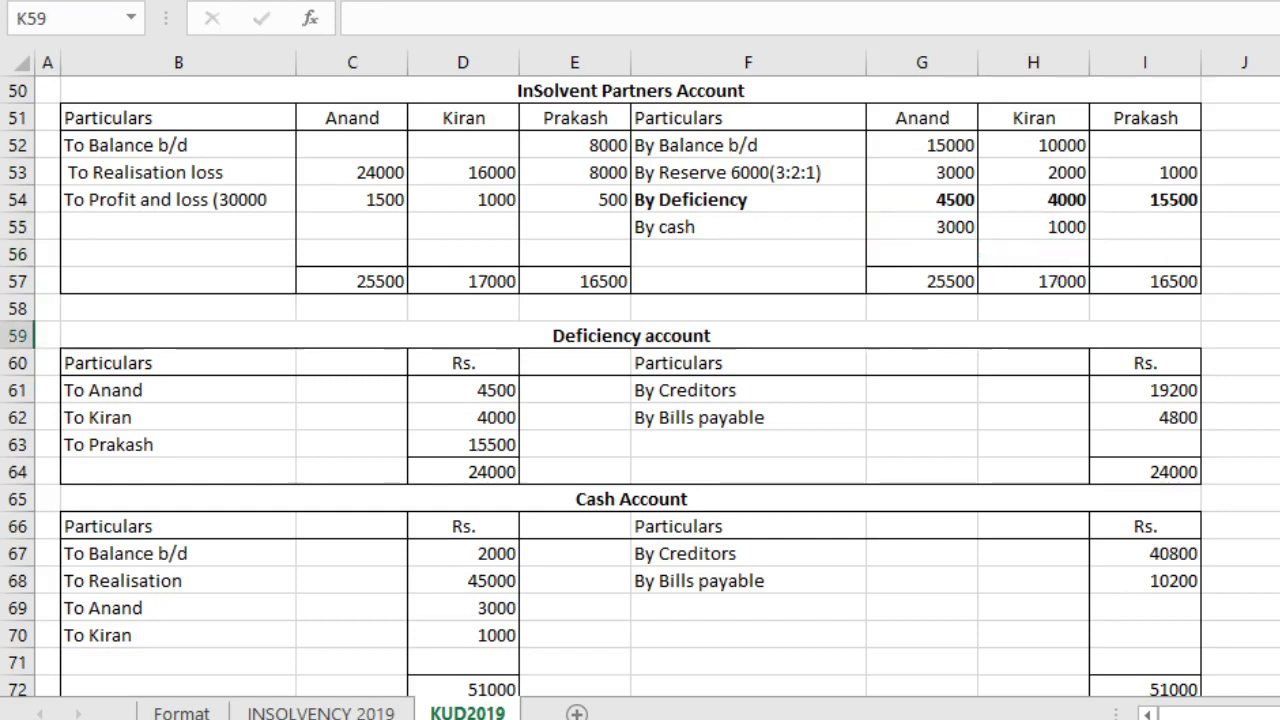
# Step: Compare the By cash amounts in G55:H55 with the partner receipts in D69 and D70 of the Cash Account
pyautogui.moveTo(940, 232); pyautogui.dragTo(995, 232)
pyautogui.scroll(-2, 857, 634)
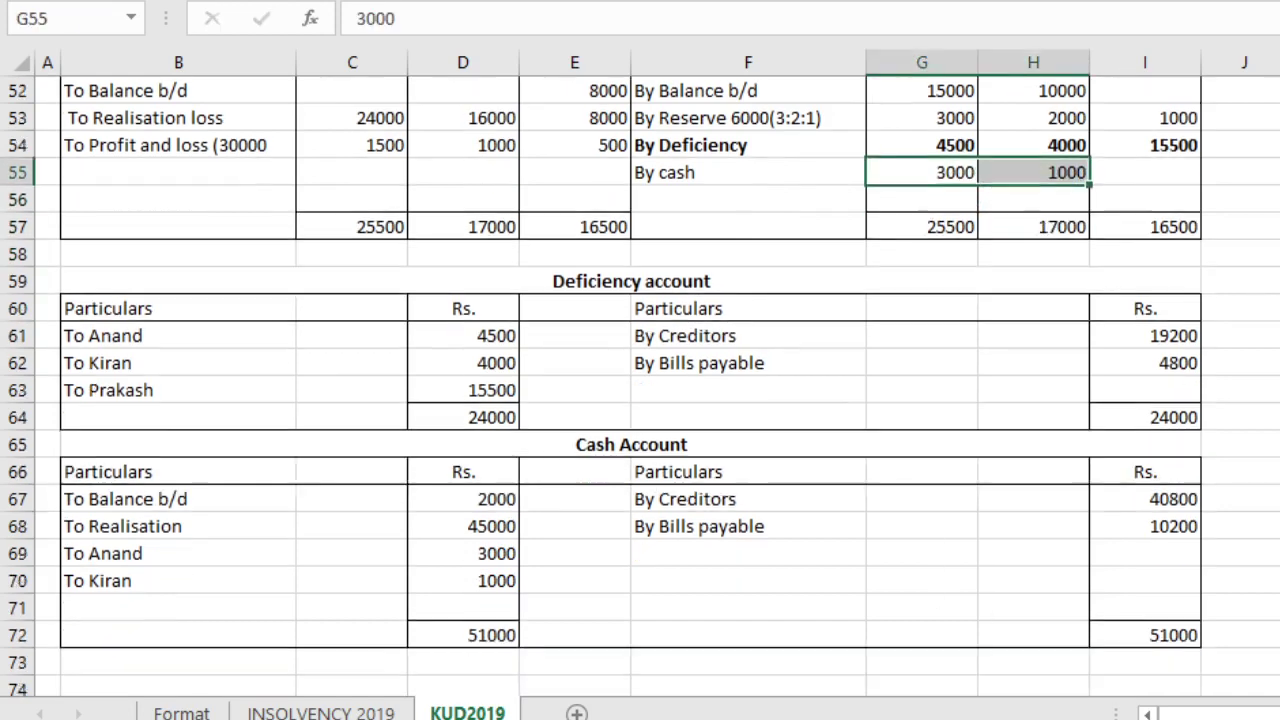
pyautogui.click(491, 445)
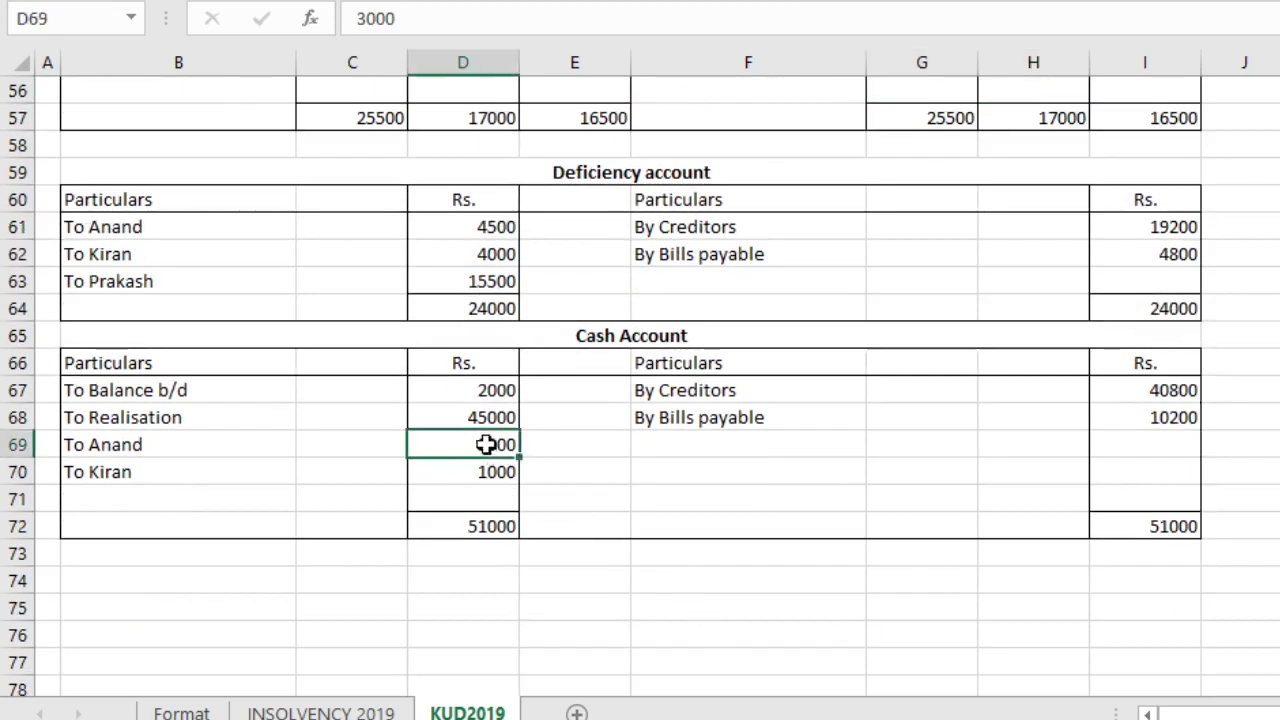
pyautogui.click(497, 475)
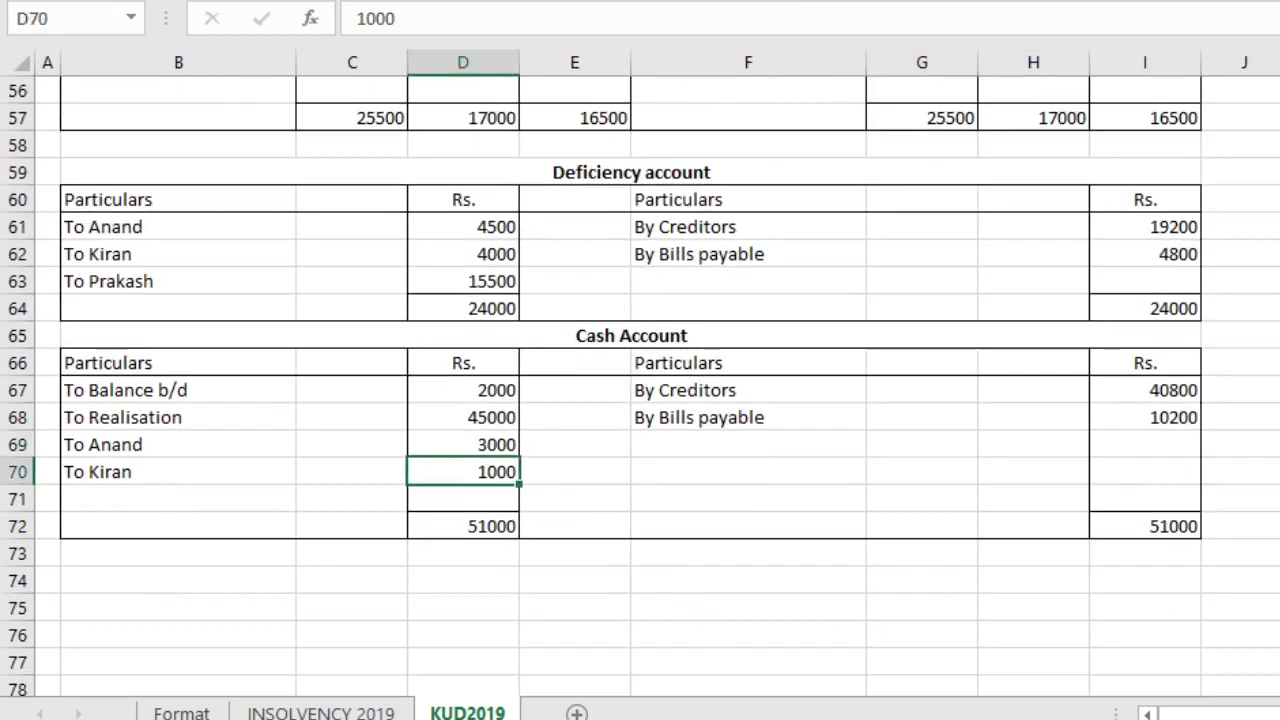